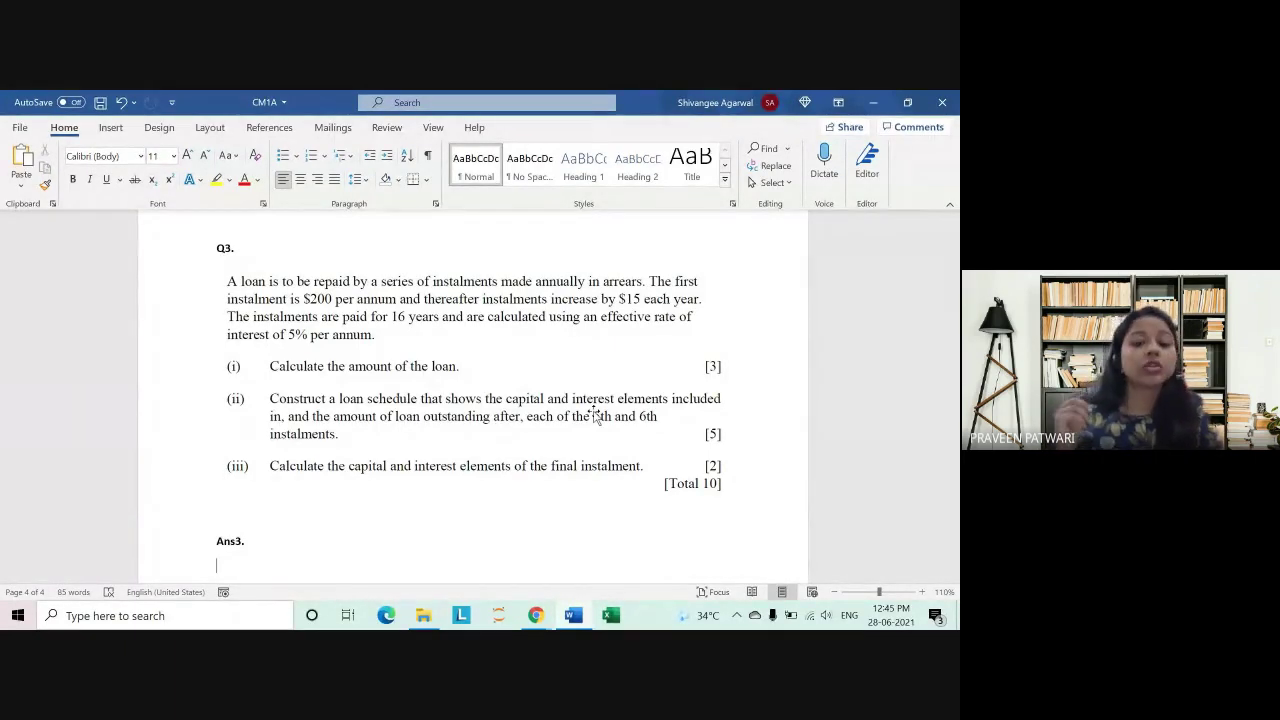
Step: Zoom the page from 110% to 120% and scroll down to the Ans3 heading
left_click(924, 592)
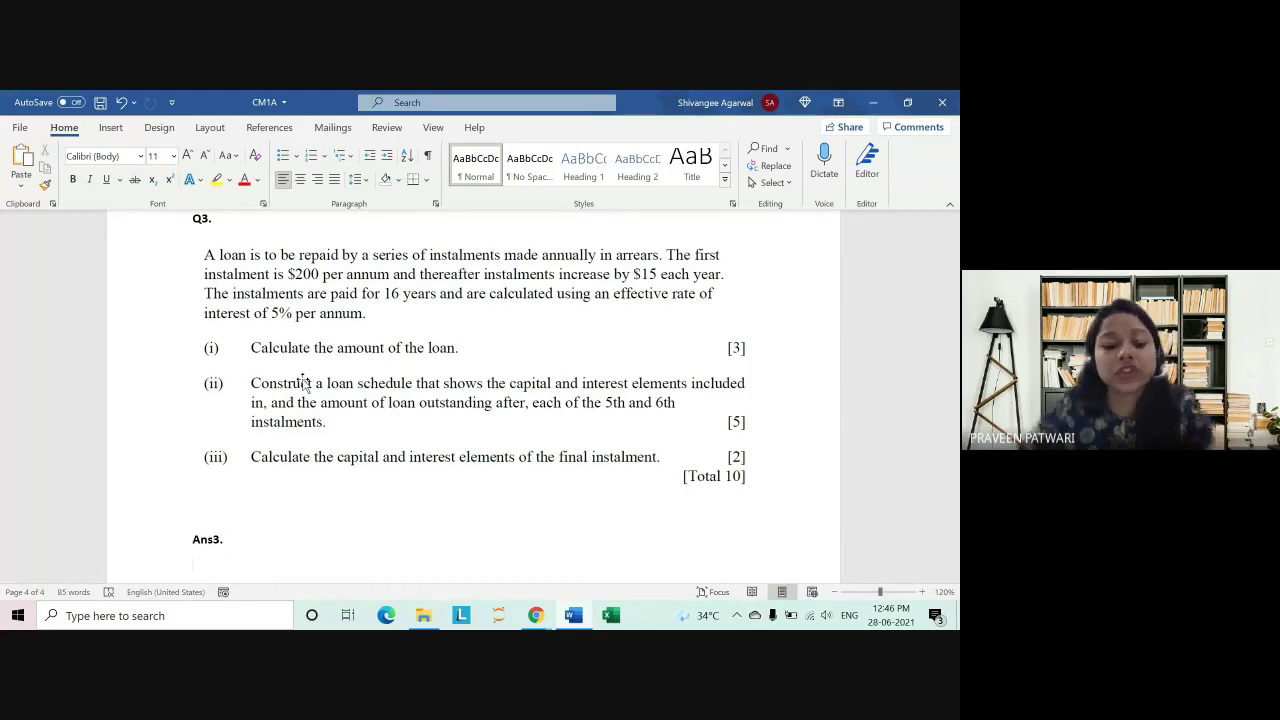
scroll(305, 380, "down", 1)
scroll(312, 285, "down", 2)
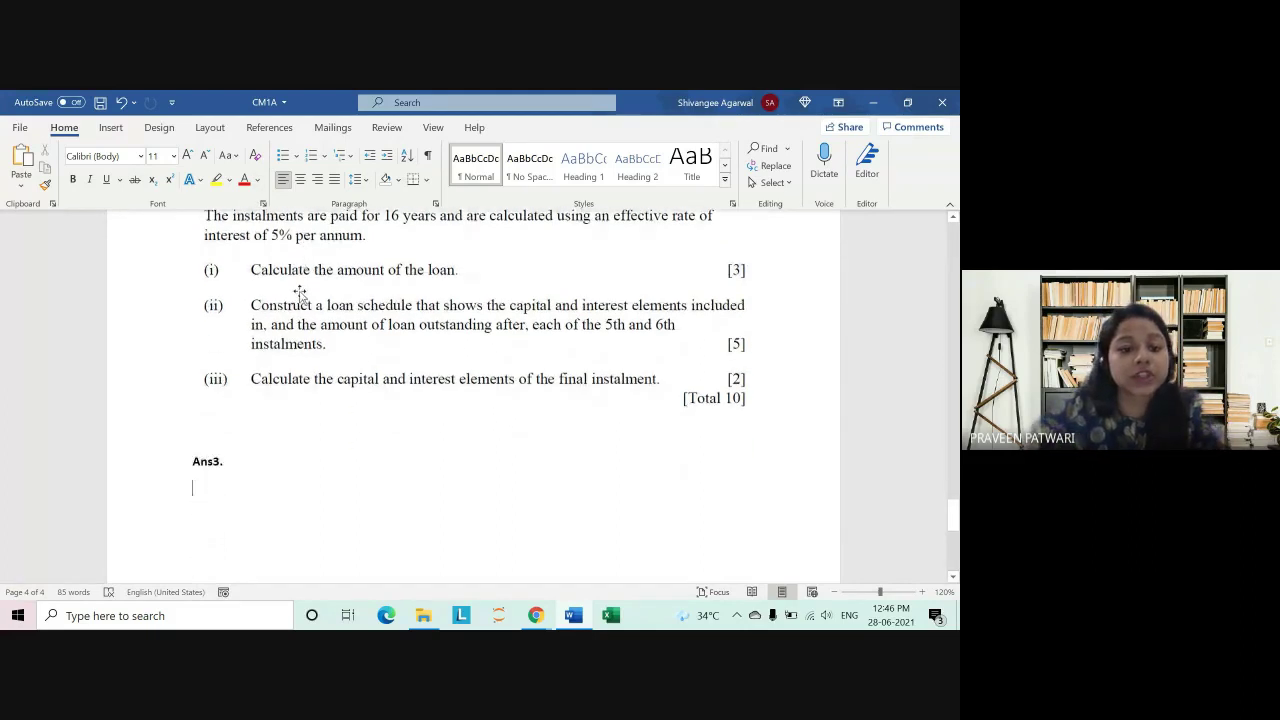
scroll(300, 292, "down", 2)
Step: Add a bold numbered '(i)' item under Ans3, then switch bold off for the answer text
key("ctrl+b")
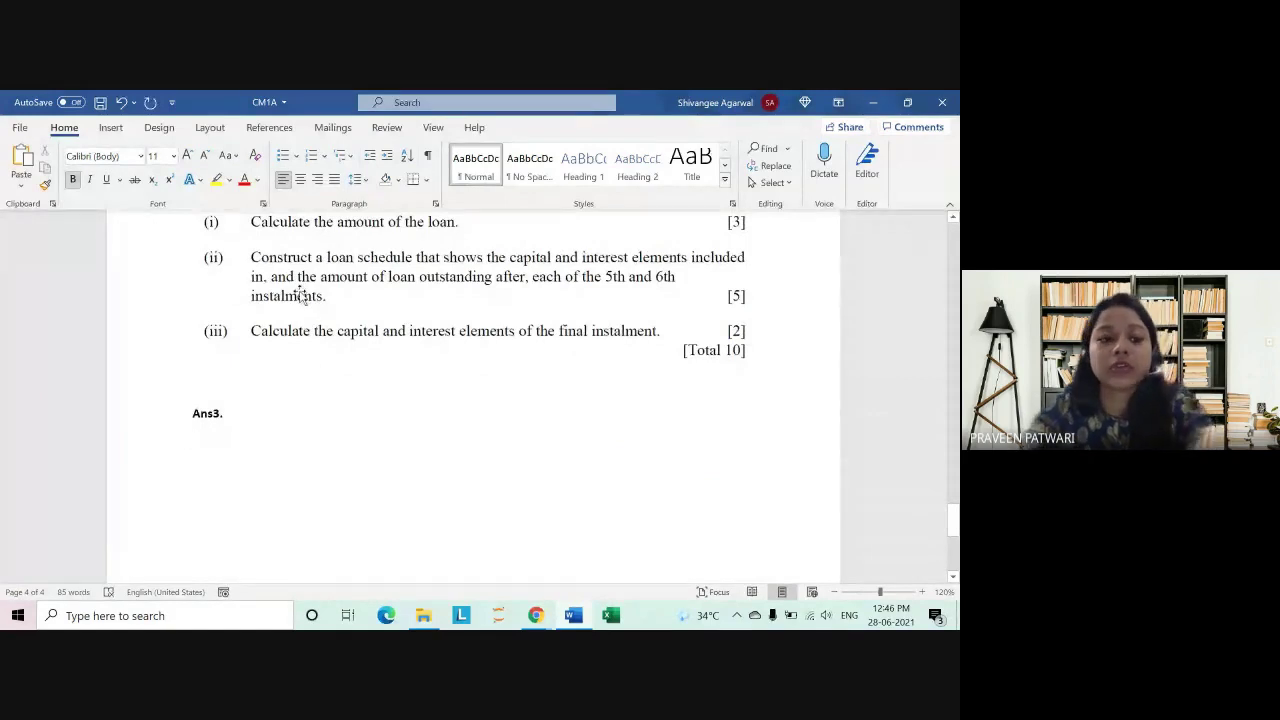
type("(i)")
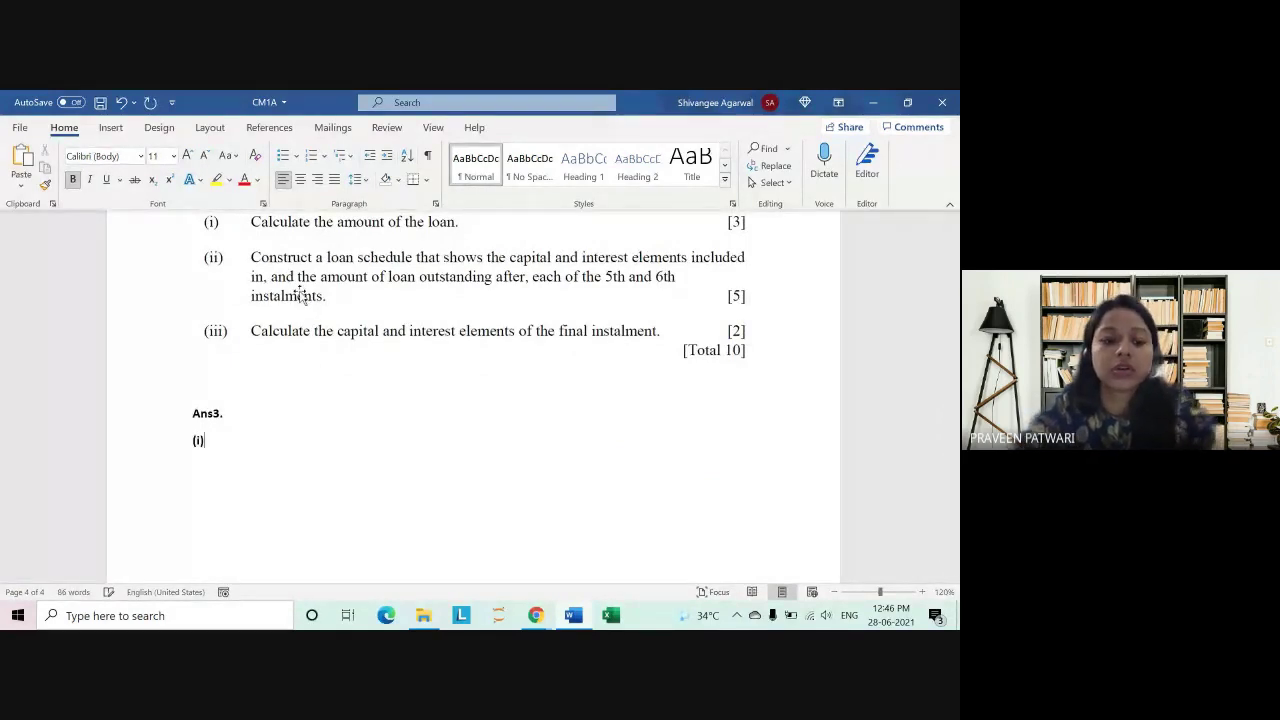
key("Tab")
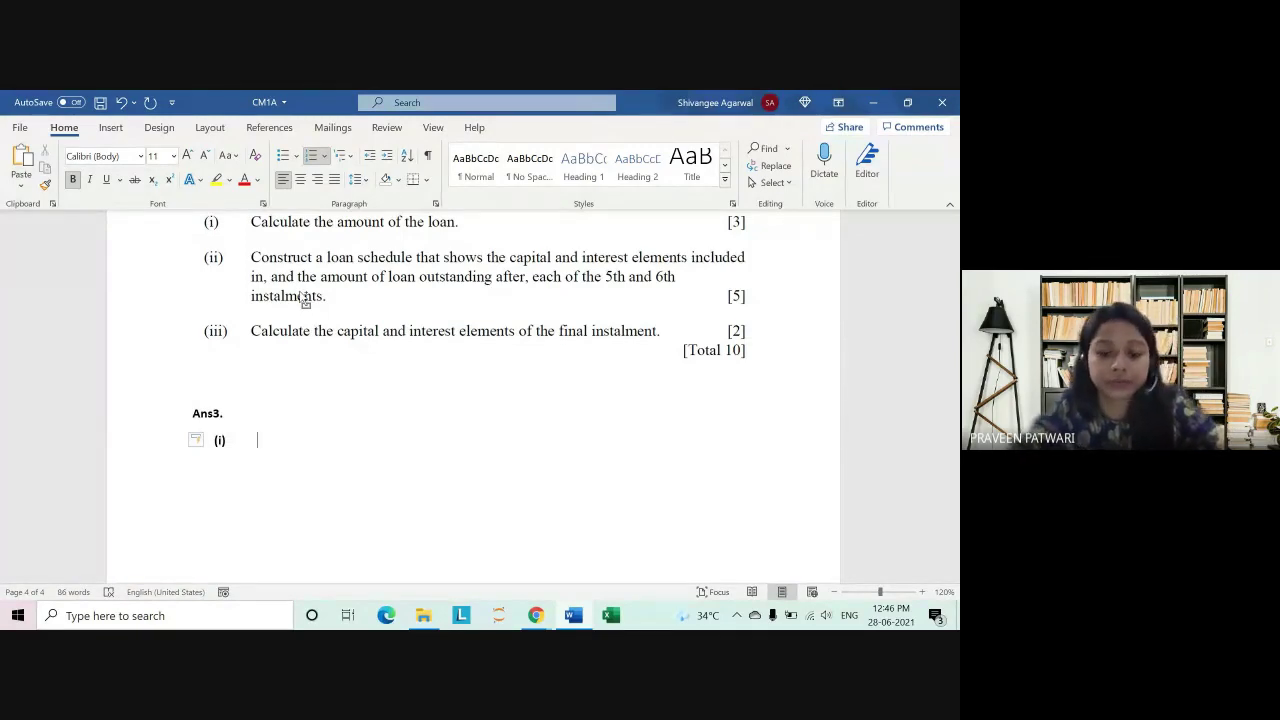
key("ctrl+b")
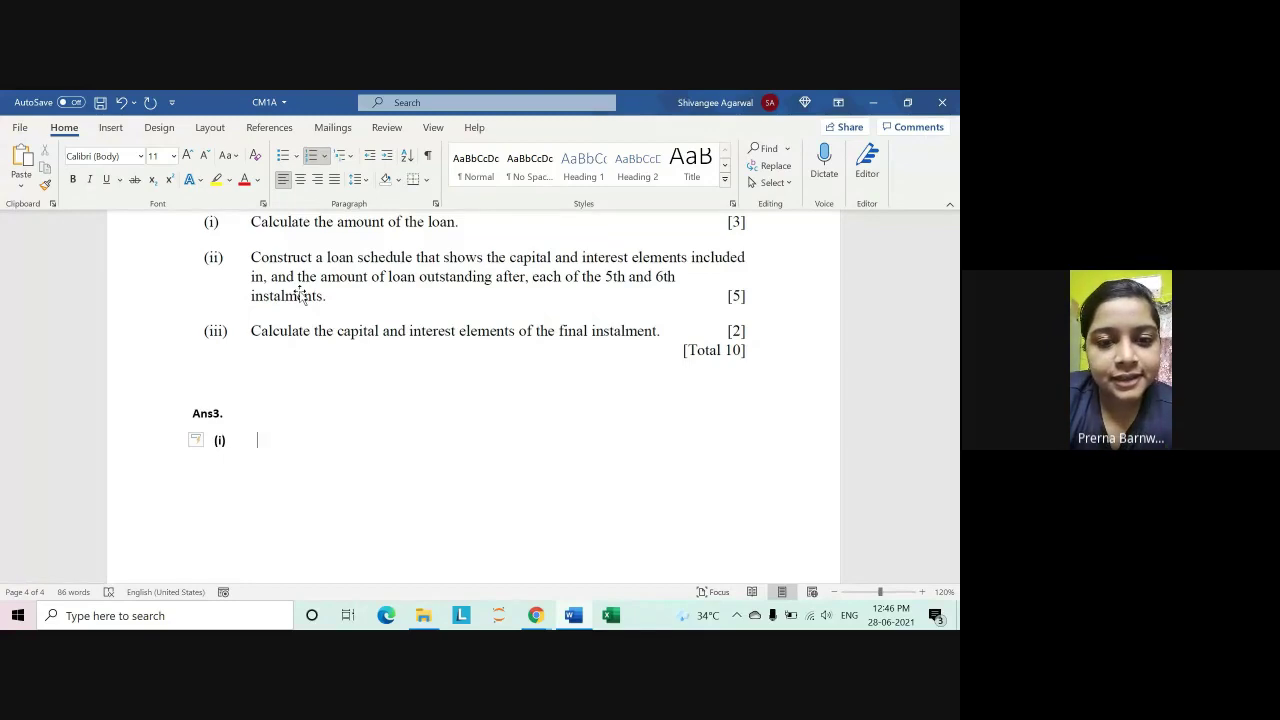
scroll(302, 296, "up", 3)
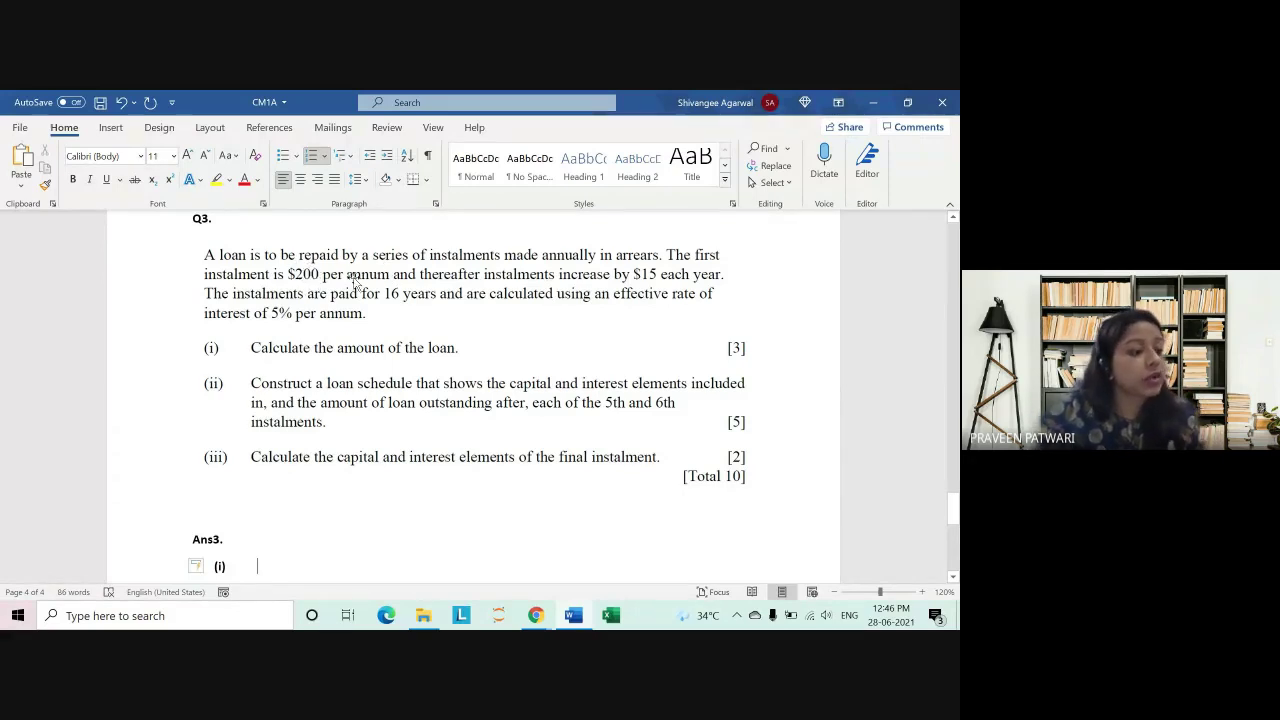
scroll(365, 310, "down", 3)
Step: Type 'Loan = 185a:<16>' after (i) at 140% zoom, removing the stray asterisk and space
type("L")
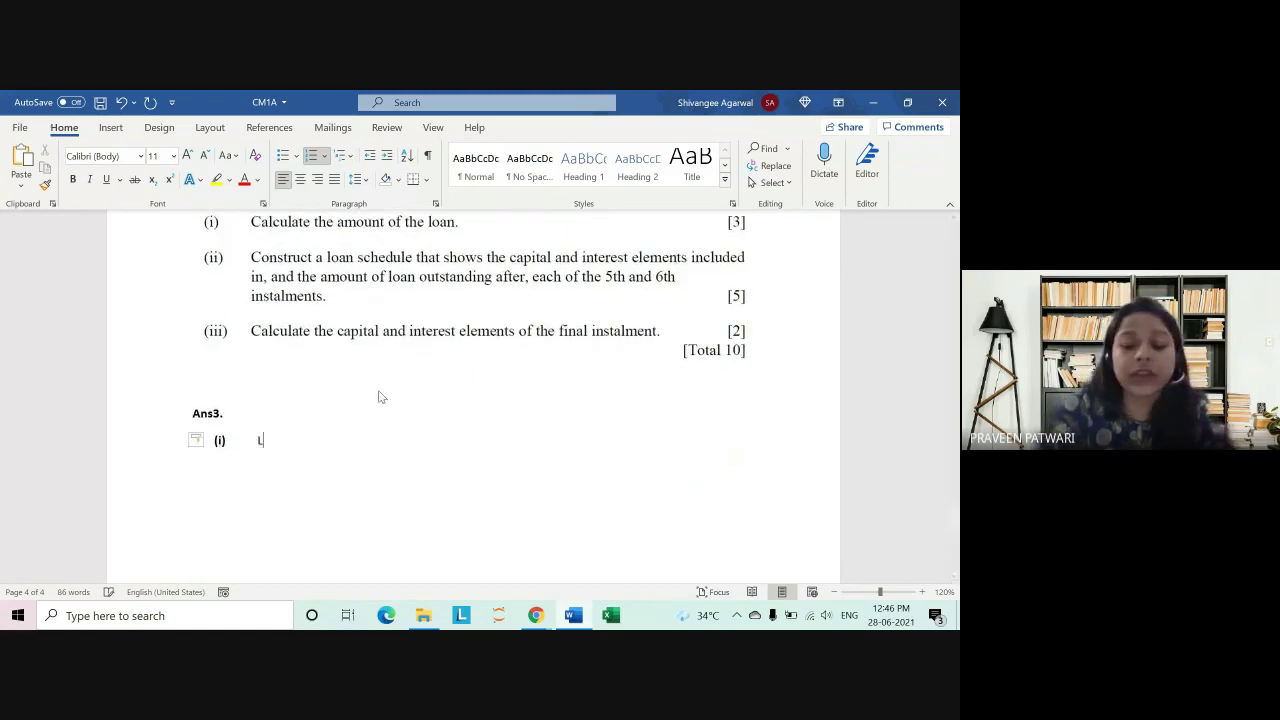
type("oan =")
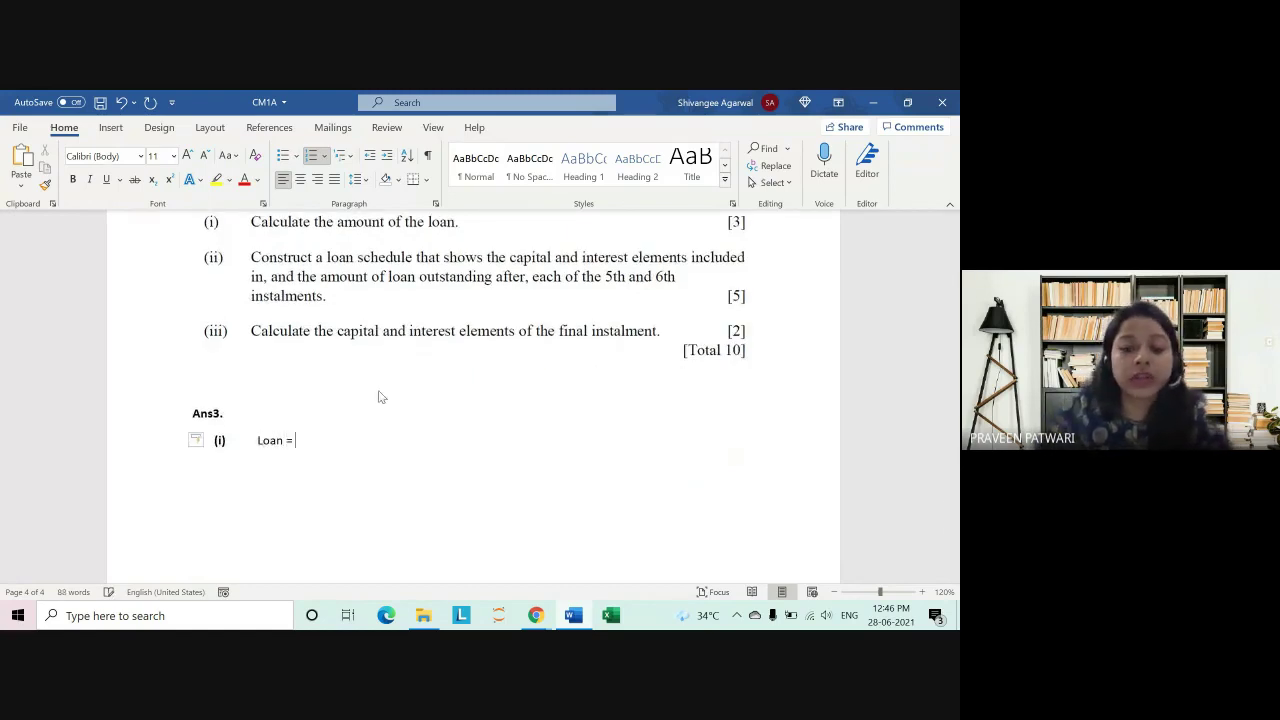
left_click(922, 592)
left_click(922, 592)
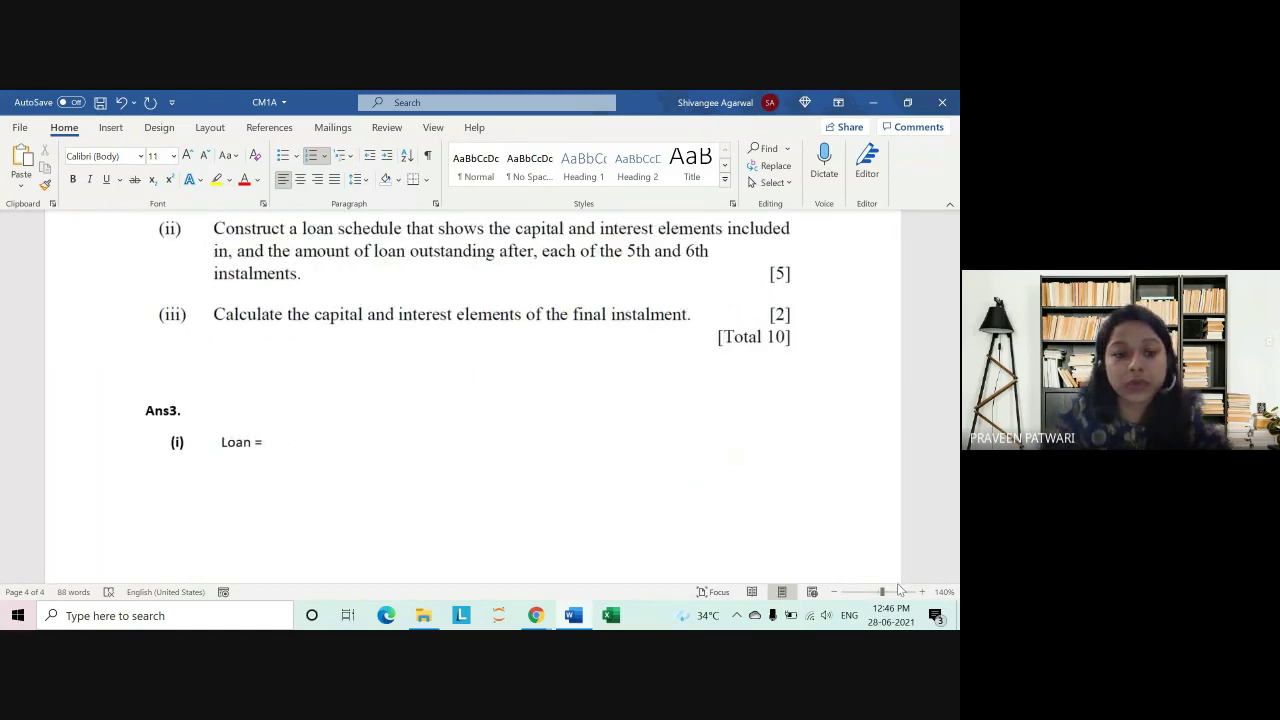
scroll(677, 460, "down", 2)
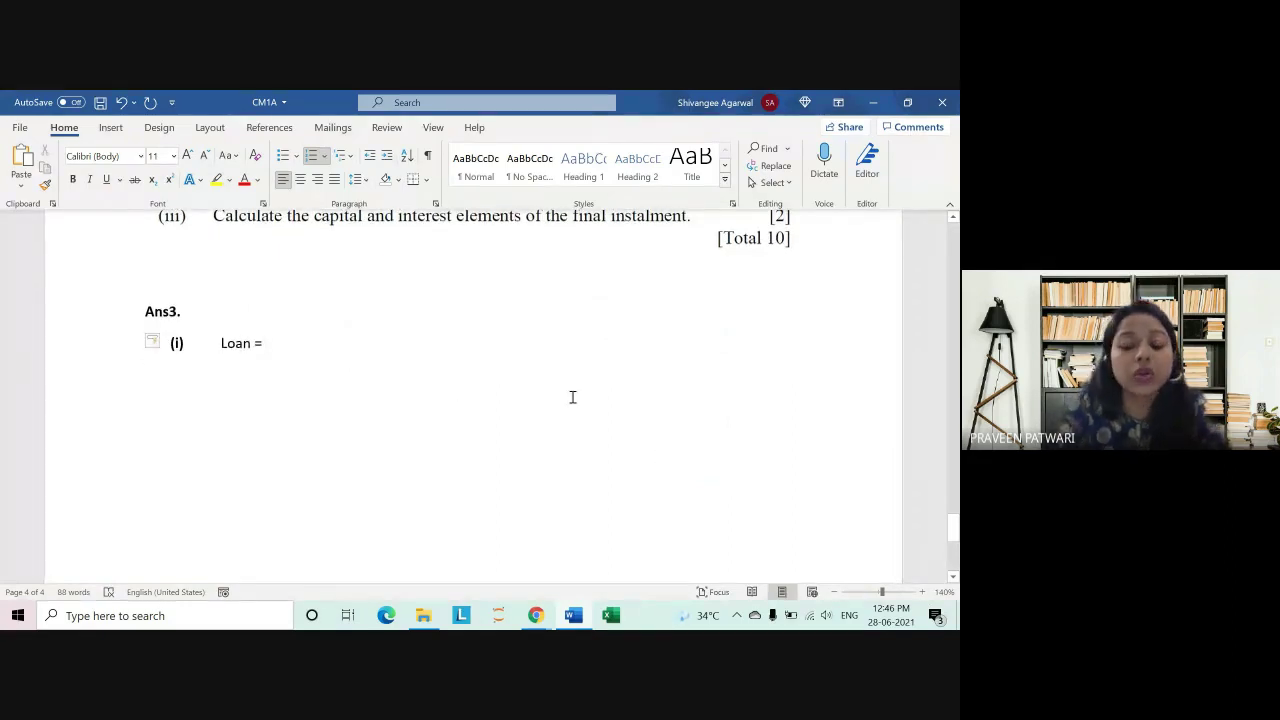
type("185a:<16>")
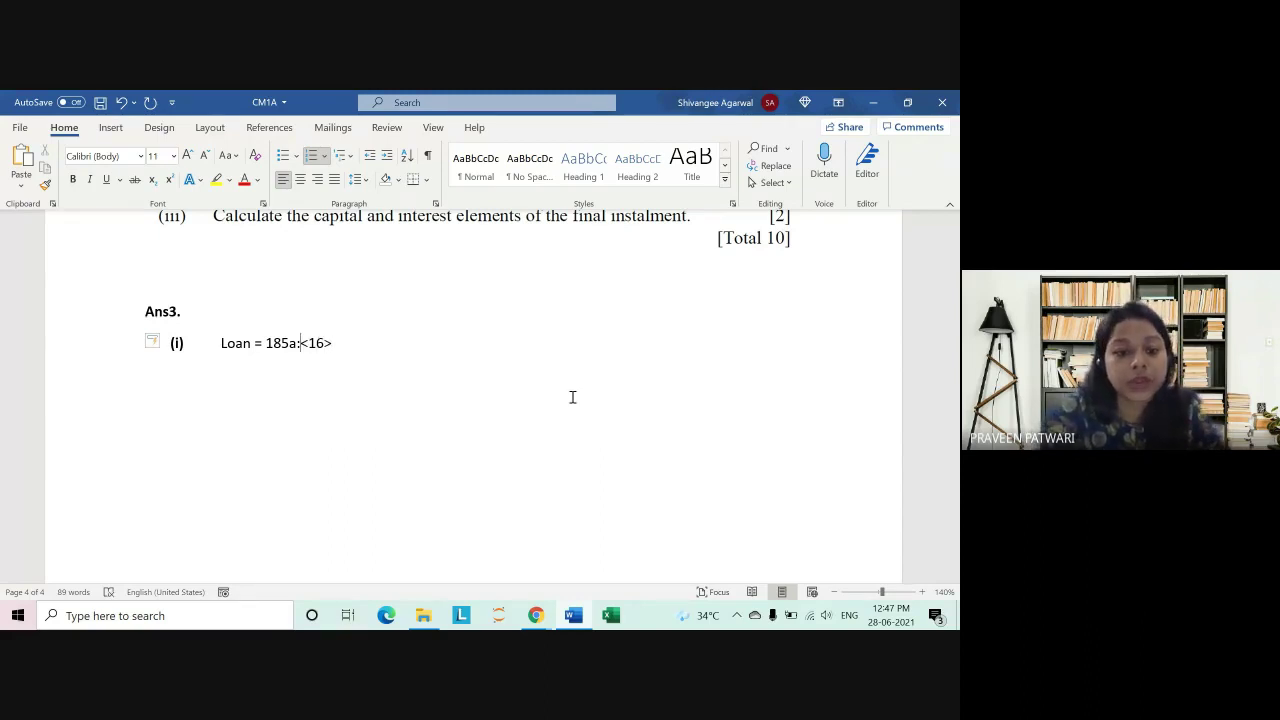
type("*")
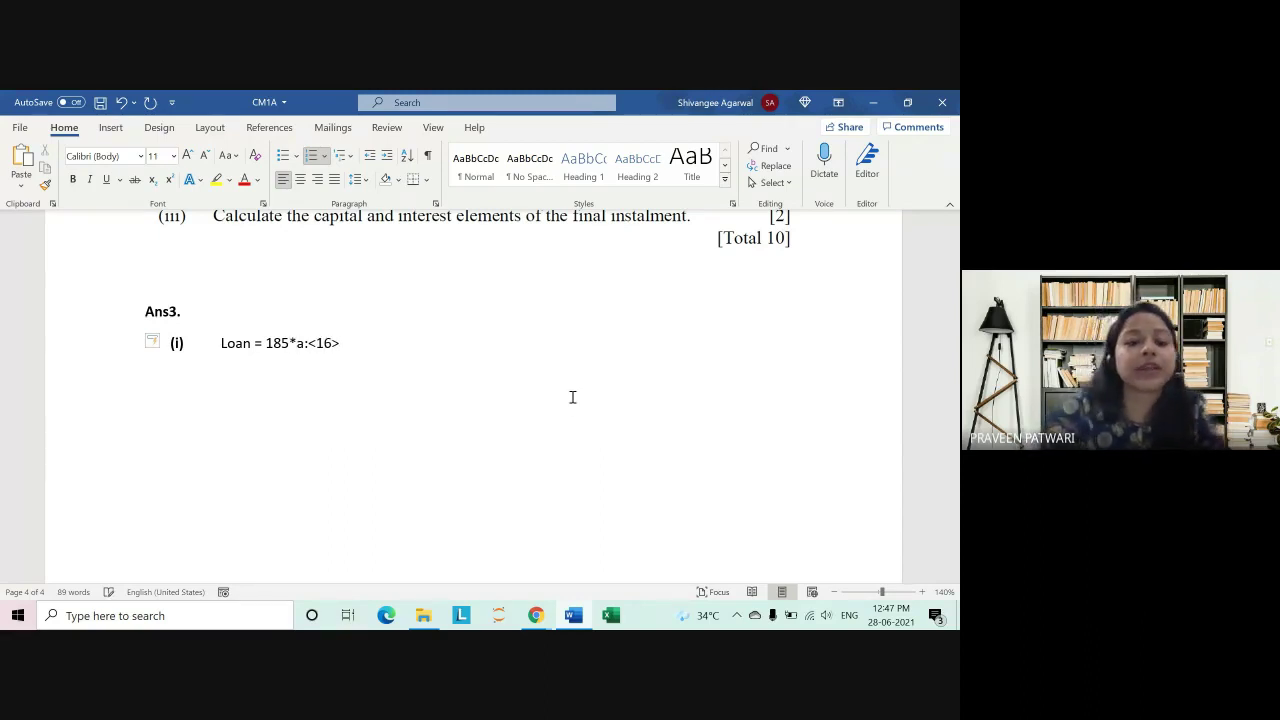
key("BackSpace")
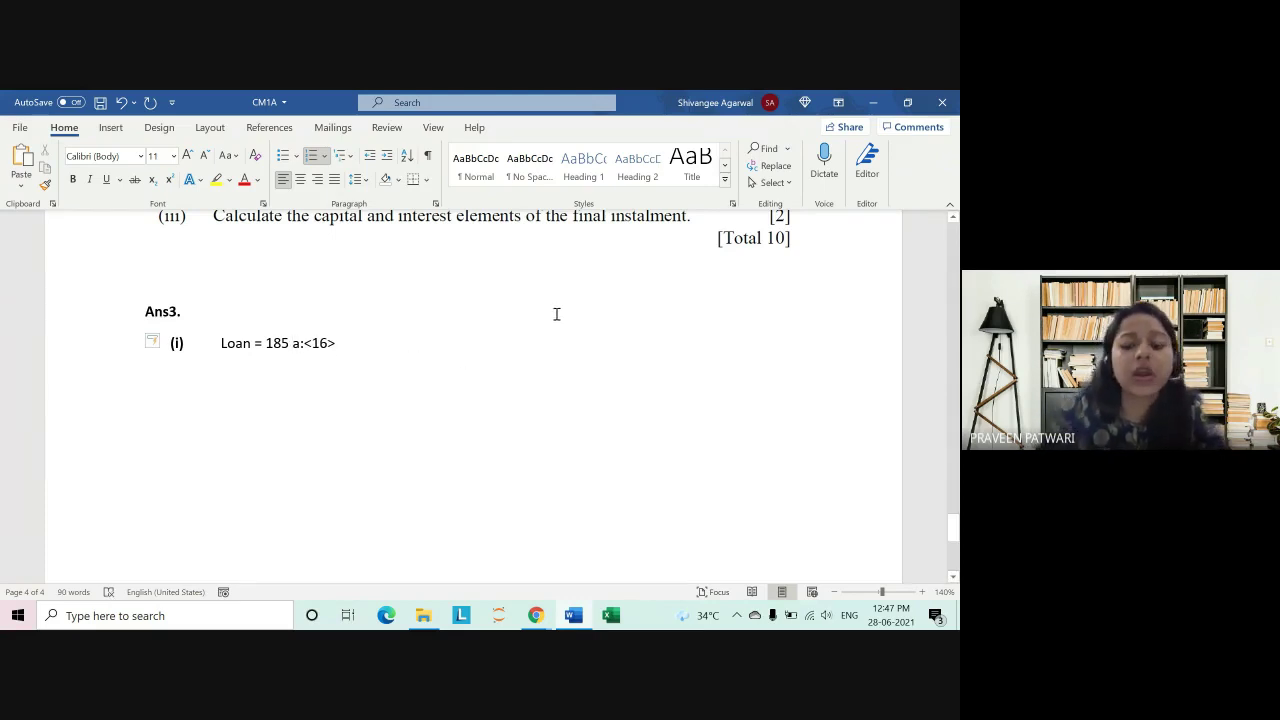
key("BackSpace")
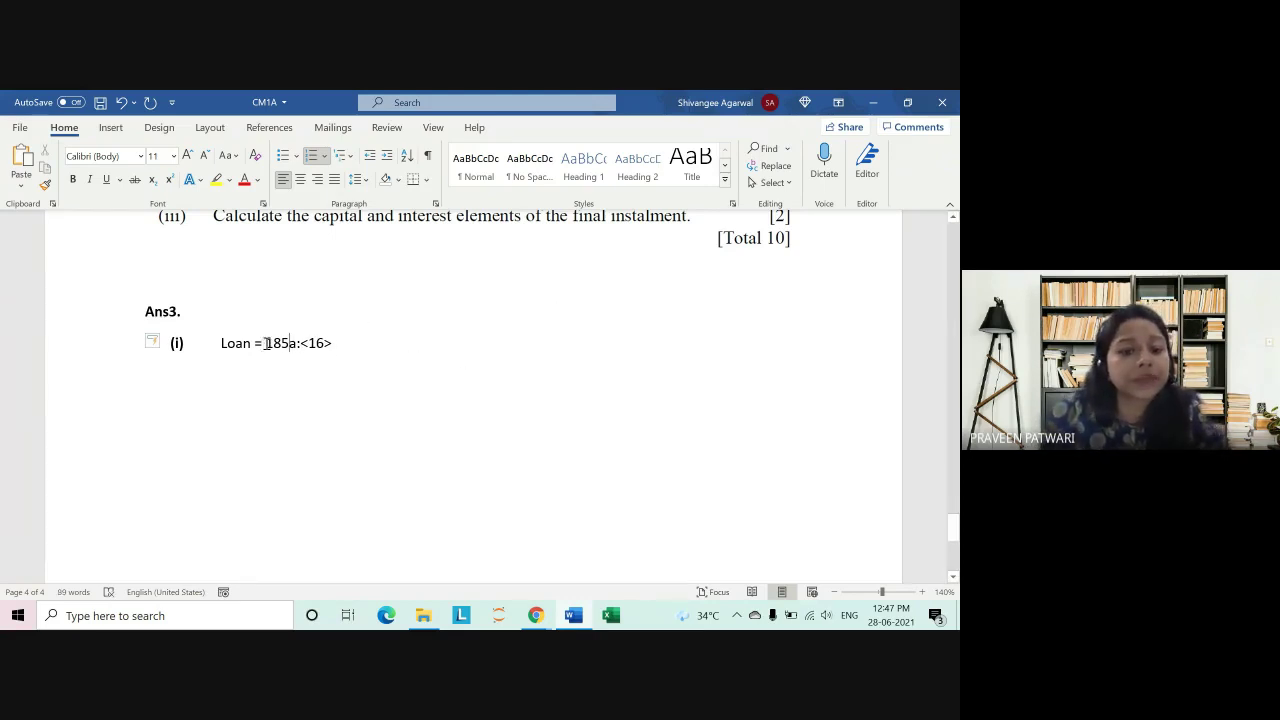
Step: Append ' + 15(Ia)' to the end of the Loan line
left_click_drag(265, 343, 336, 345)
left_click(380, 358)
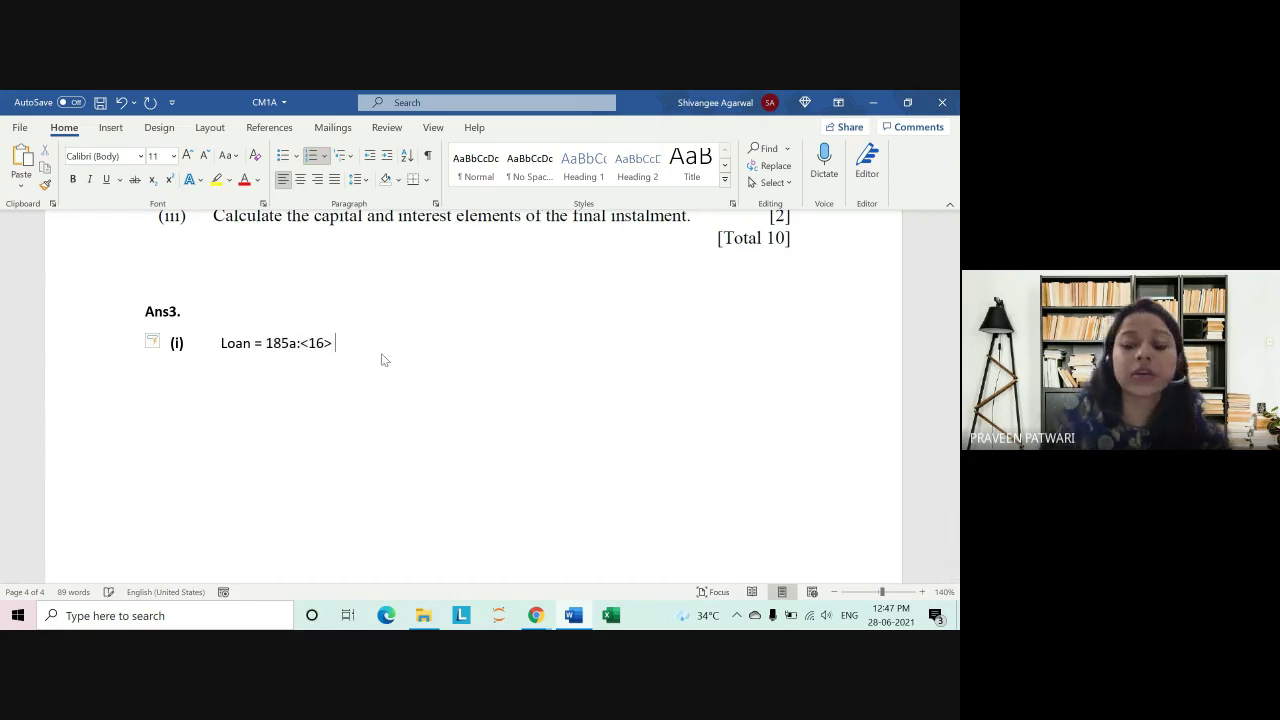
type("+ 15")
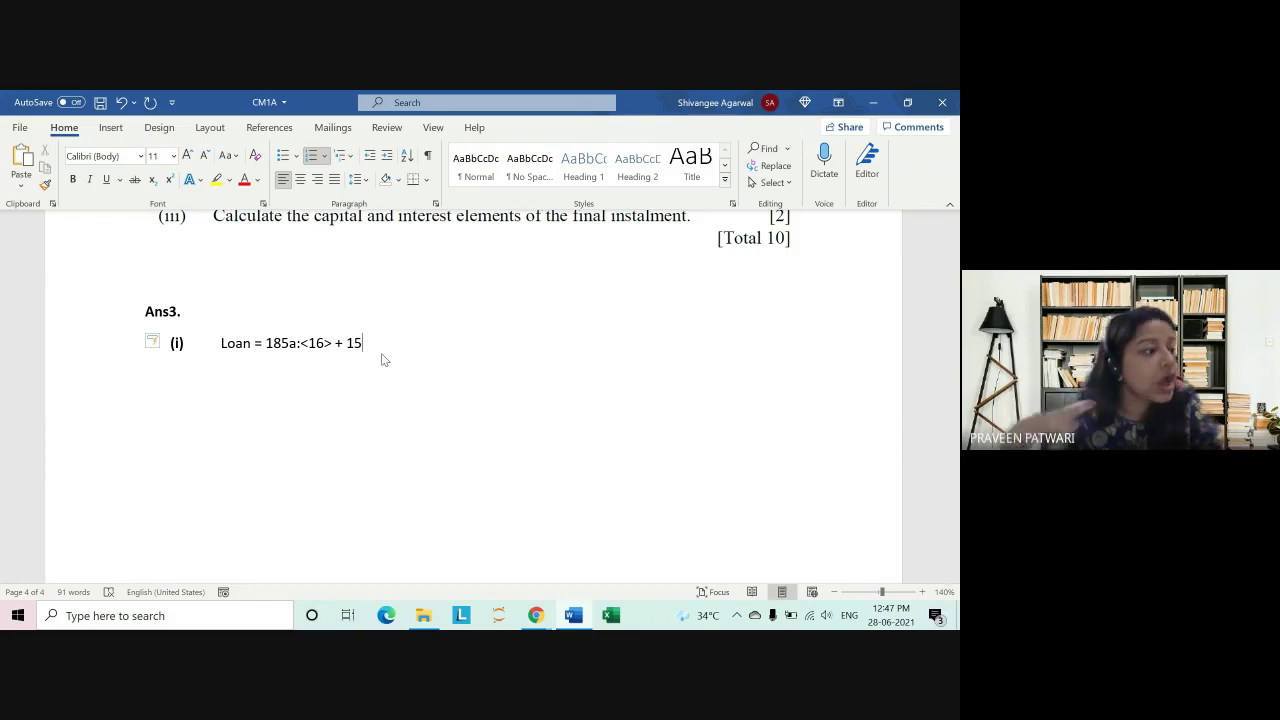
scroll(392, 362, "up", 3)
scroll(395, 362, "up", 2)
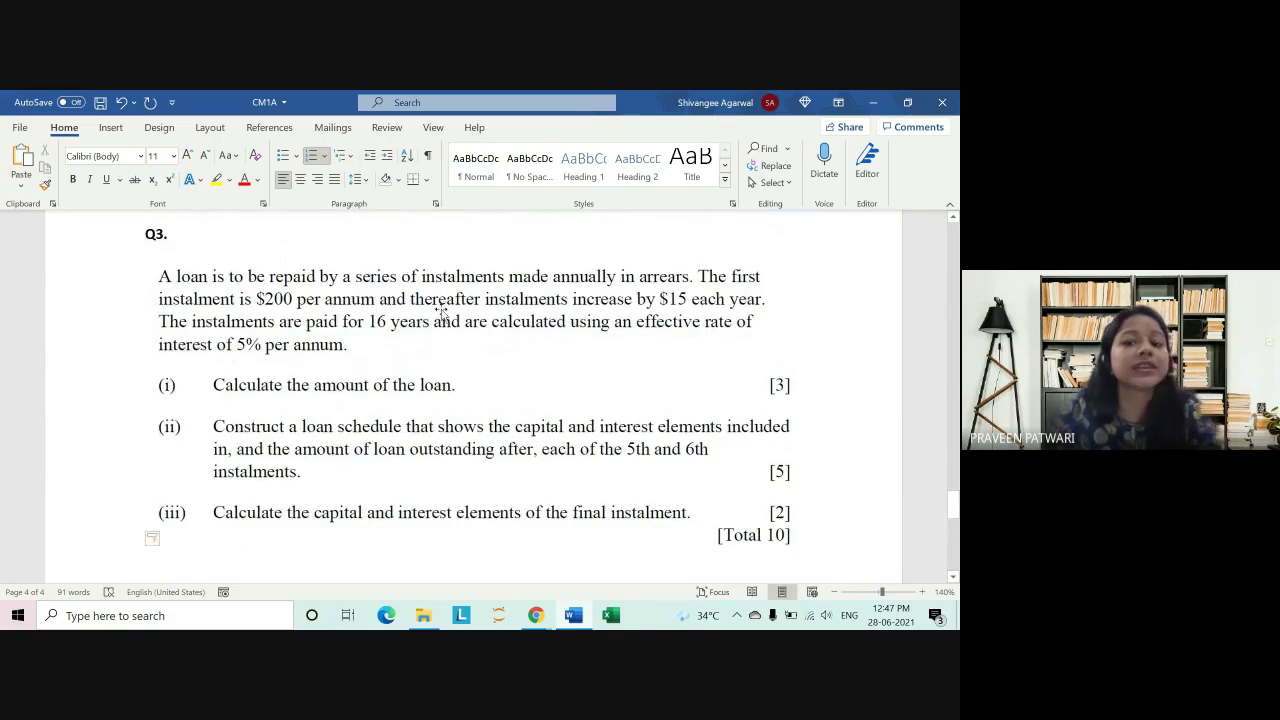
scroll(412, 330, "down", 1)
scroll(416, 328, "down", 2)
type("Loan = 185a:<16> + 15")
scroll(416, 328, "down", 2)
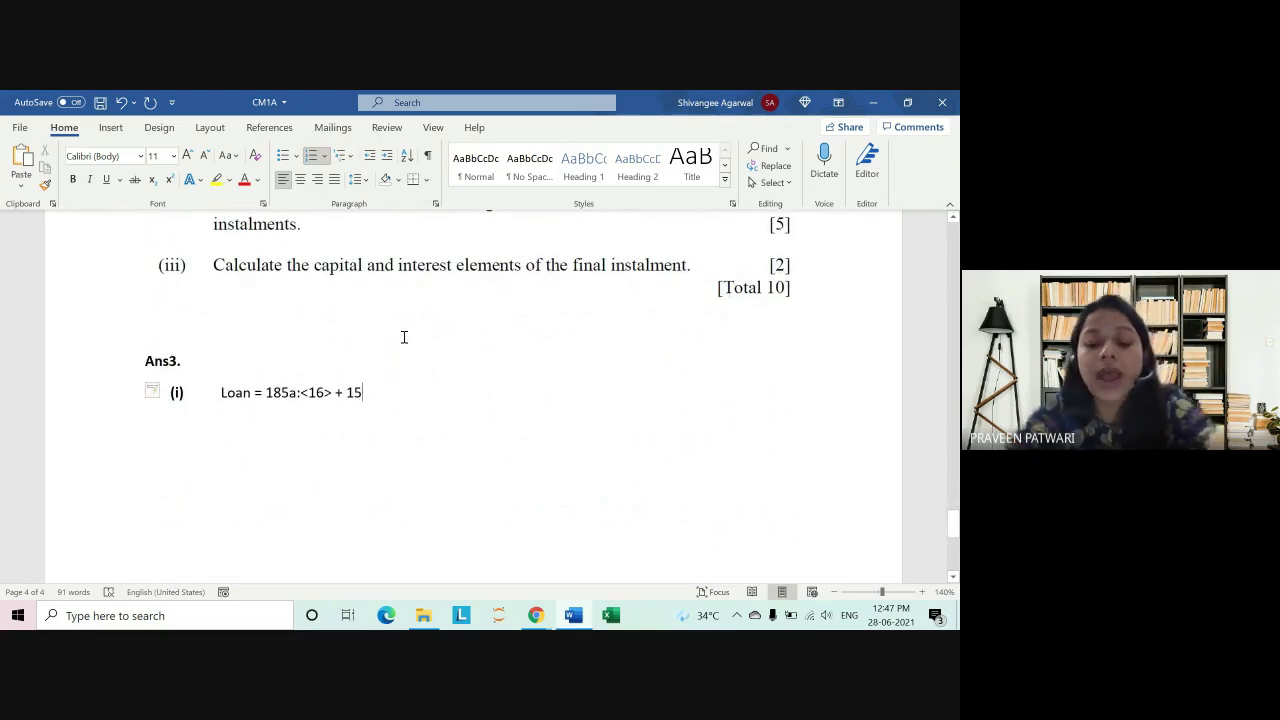
type("(la")
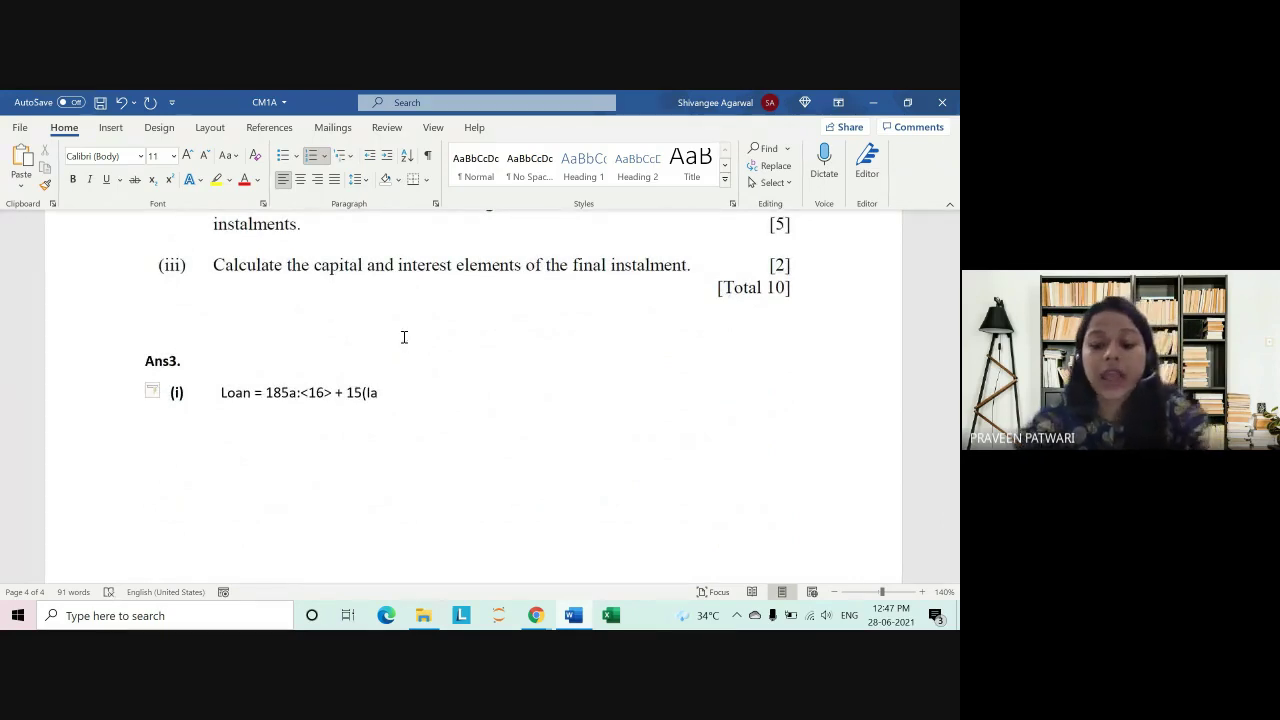
type(")")
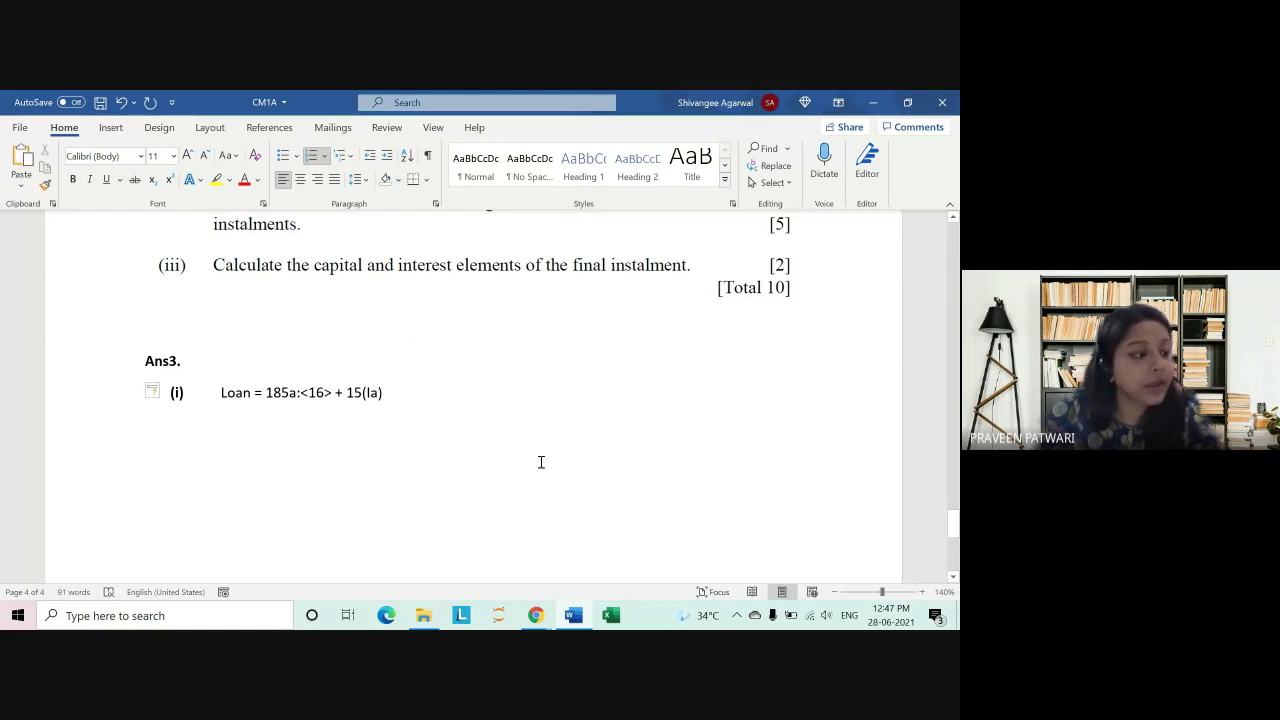
Step: Check the compound interest function notation on page 10 of the Exams Handbook PDF, then return to Word
mouse_move(536, 615)
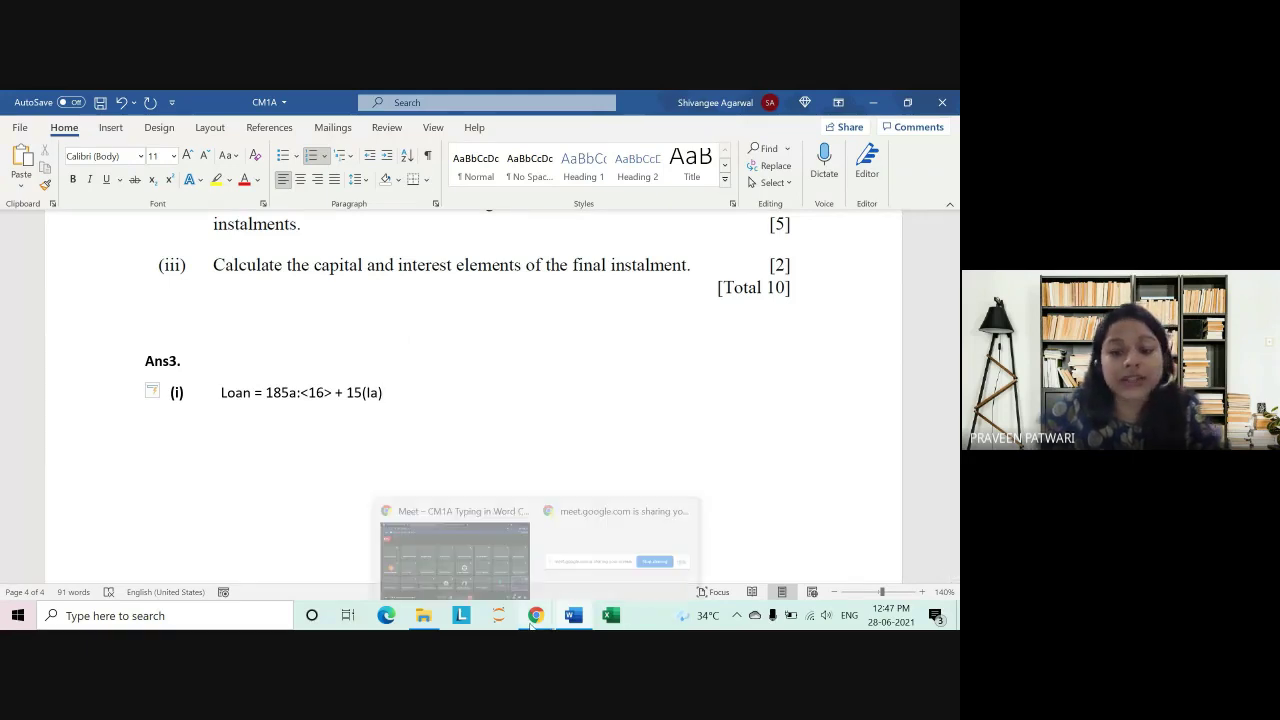
left_click(490, 505)
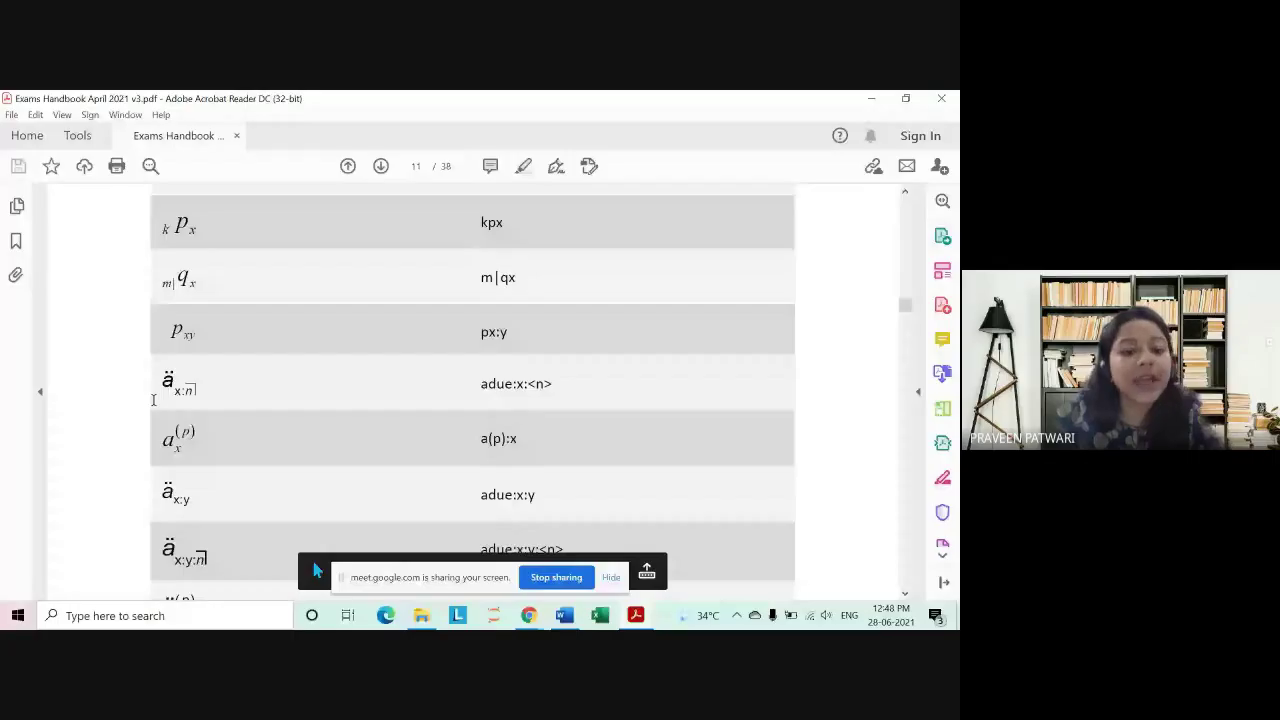
scroll(150, 405, "down", 5)
scroll(150, 405, "down", 3)
scroll(149, 405, "up", 5)
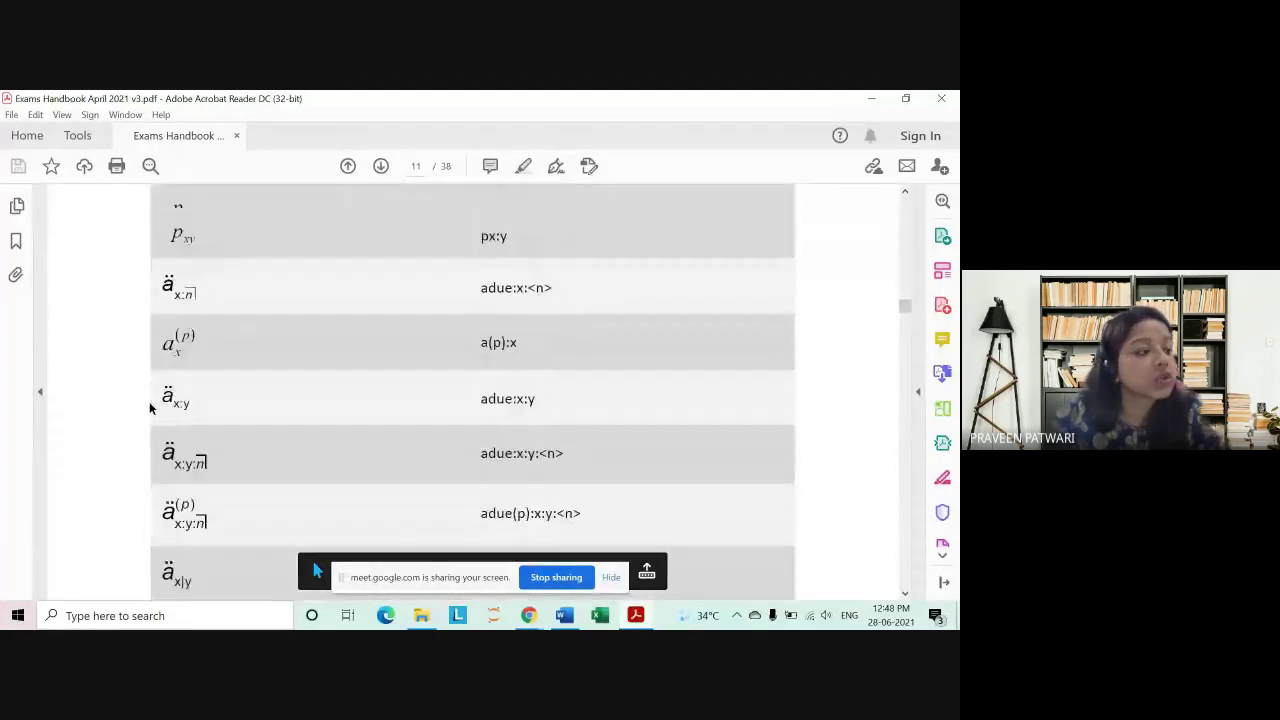
scroll(149, 401, "up", 3)
scroll(149, 401, "down", 2)
scroll(153, 410, "down", 3)
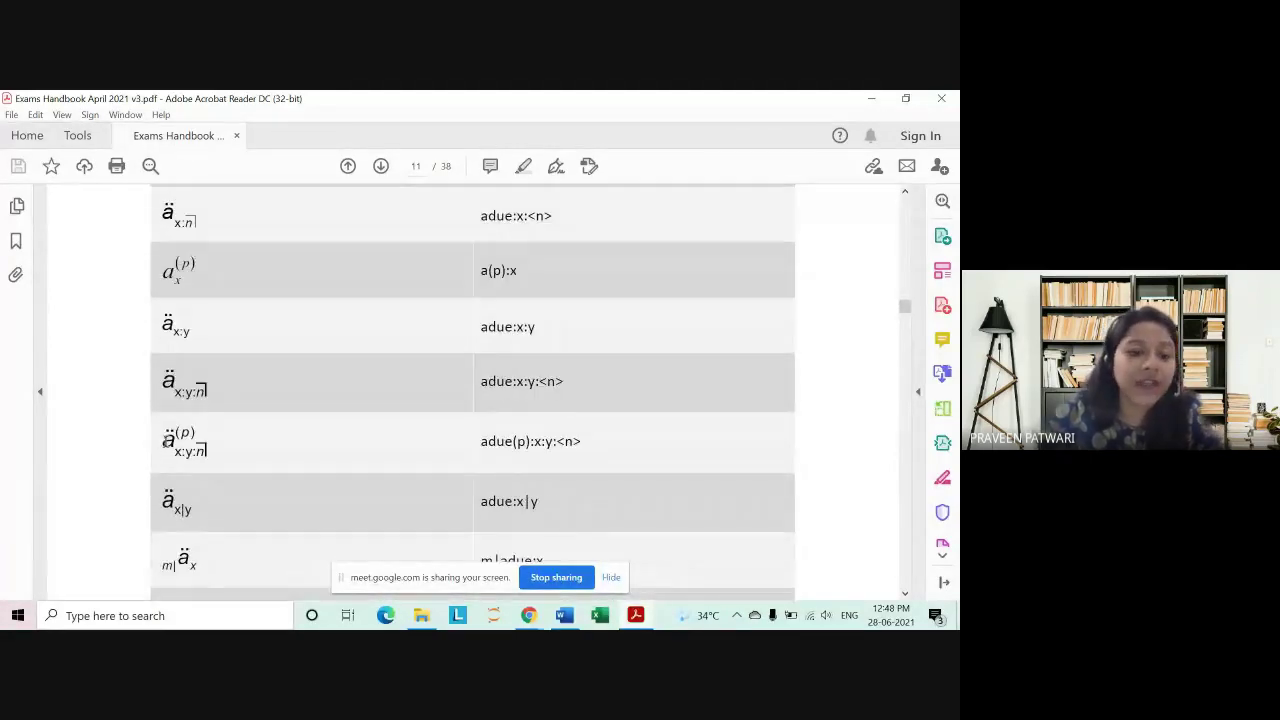
scroll(153, 410, "down", 2)
scroll(167, 449, "up", 8)
scroll(167, 449, "up", 5)
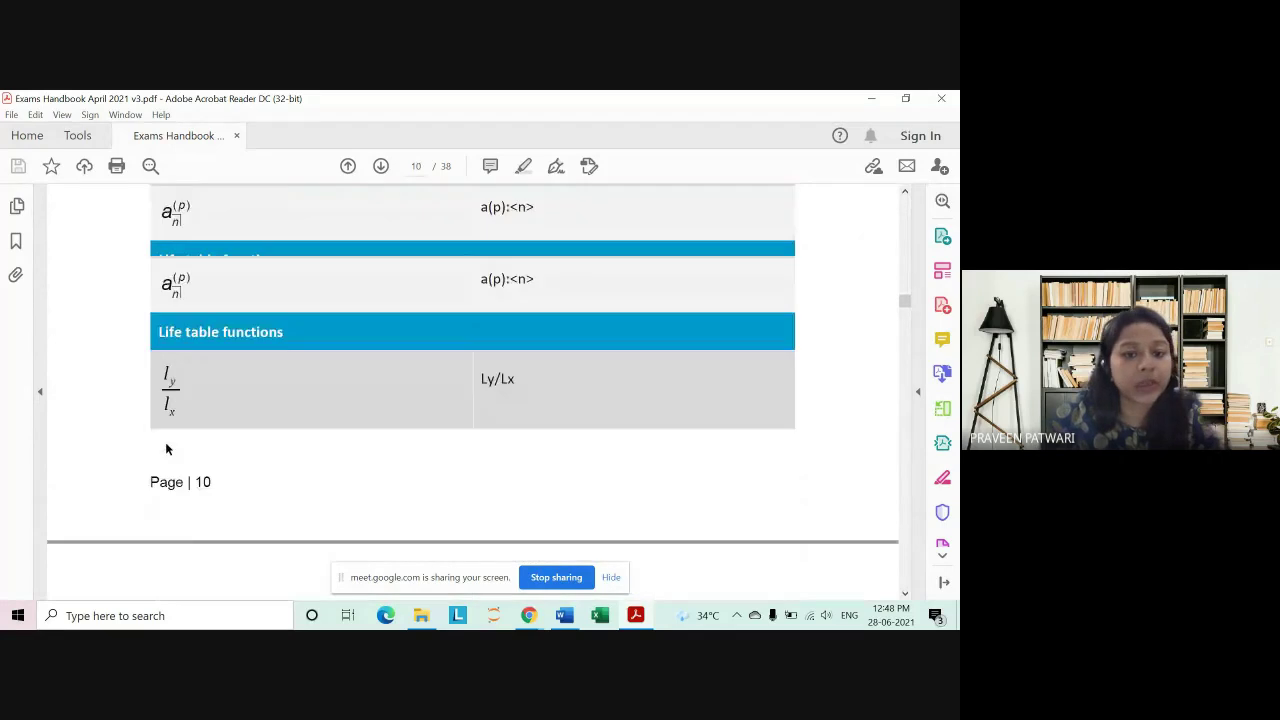
scroll(167, 449, "up", 4)
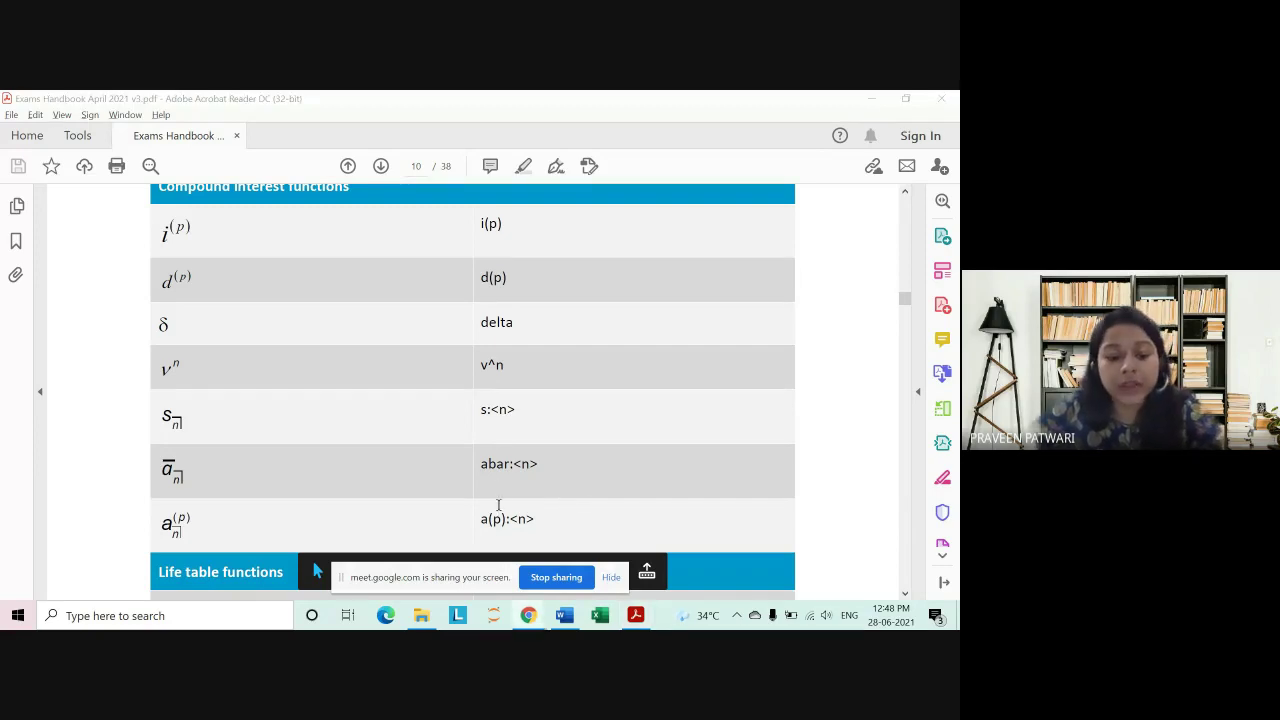
key("alt+Tab")
key("Tab")
key("Tab")
key("Tab")
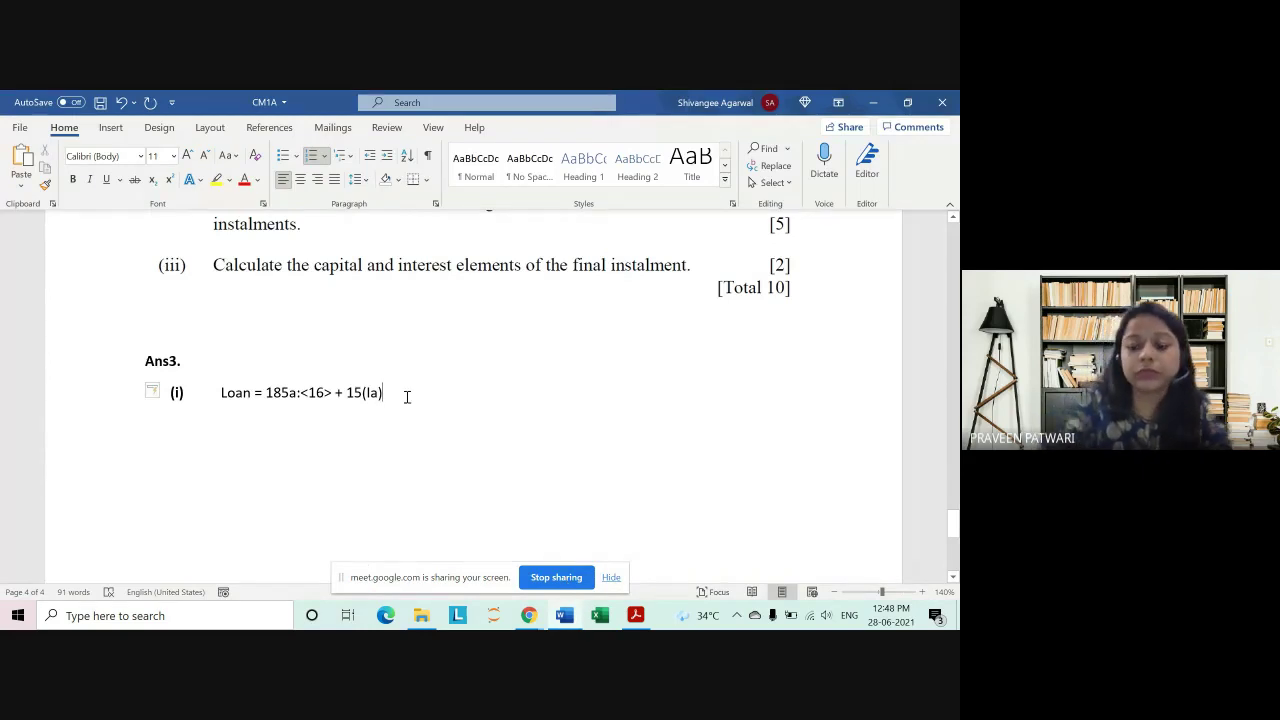
Step: Add ':<16>' after the 15(Ia) term of the Loan formula
type(":<1")
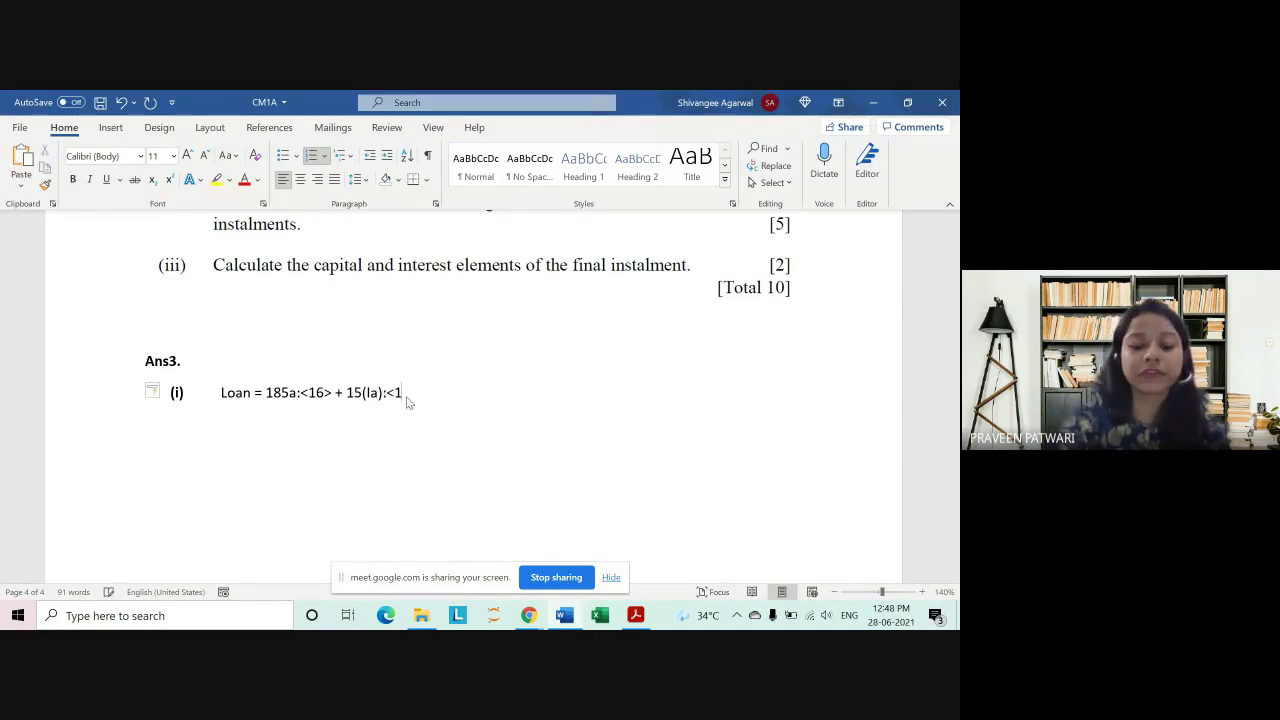
type("5")
key("BackSpace")
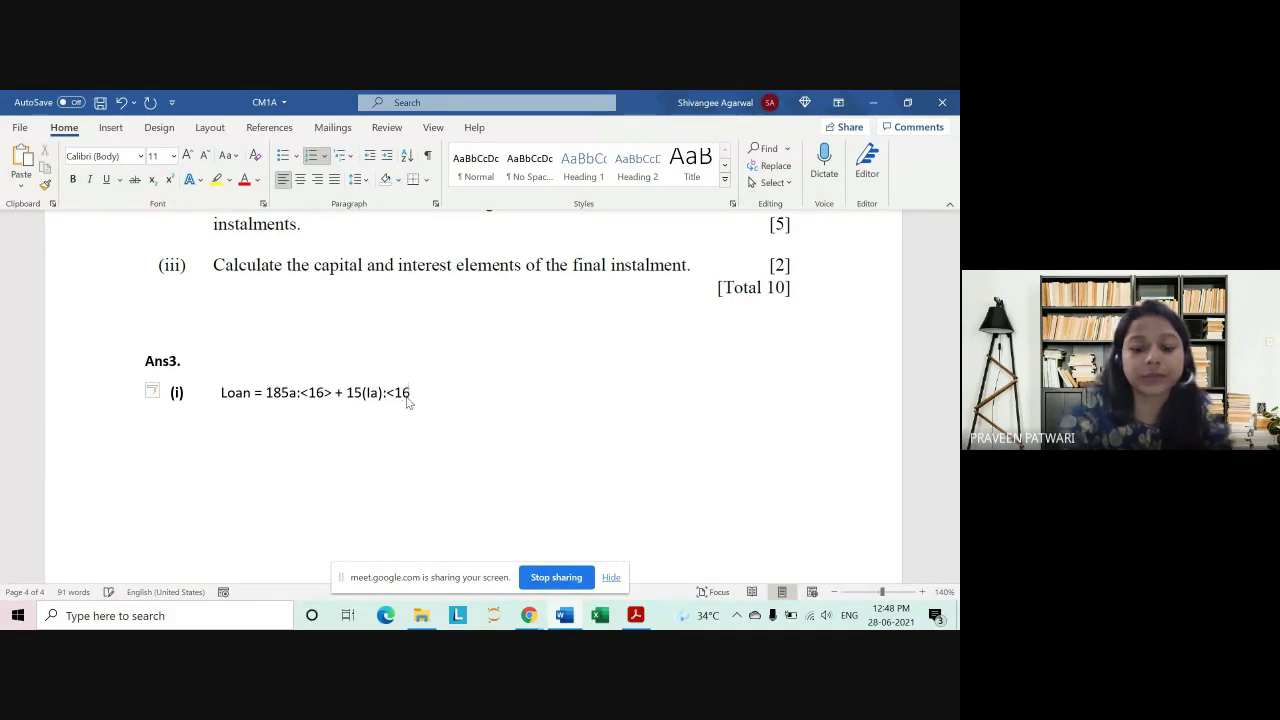
type("6>")
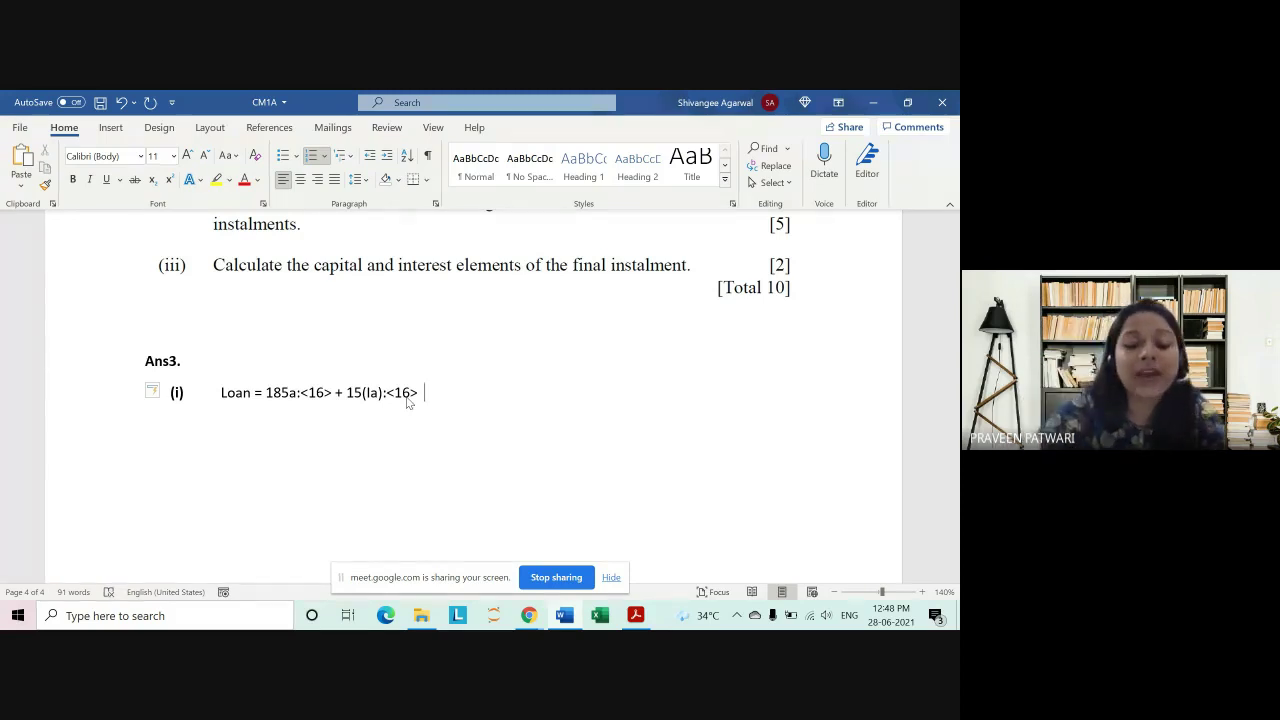
Step: Finish the formula with 'at 5% pa.' and start a new line below it
type("@ ")
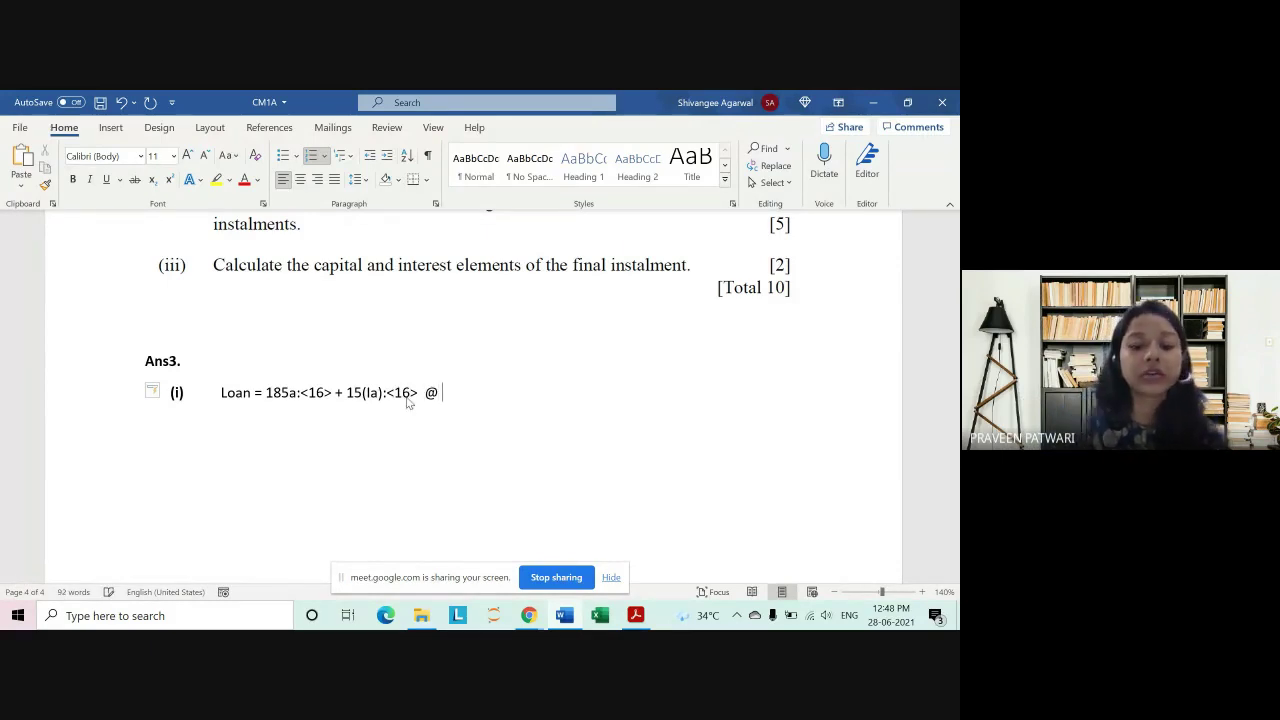
type("5%")
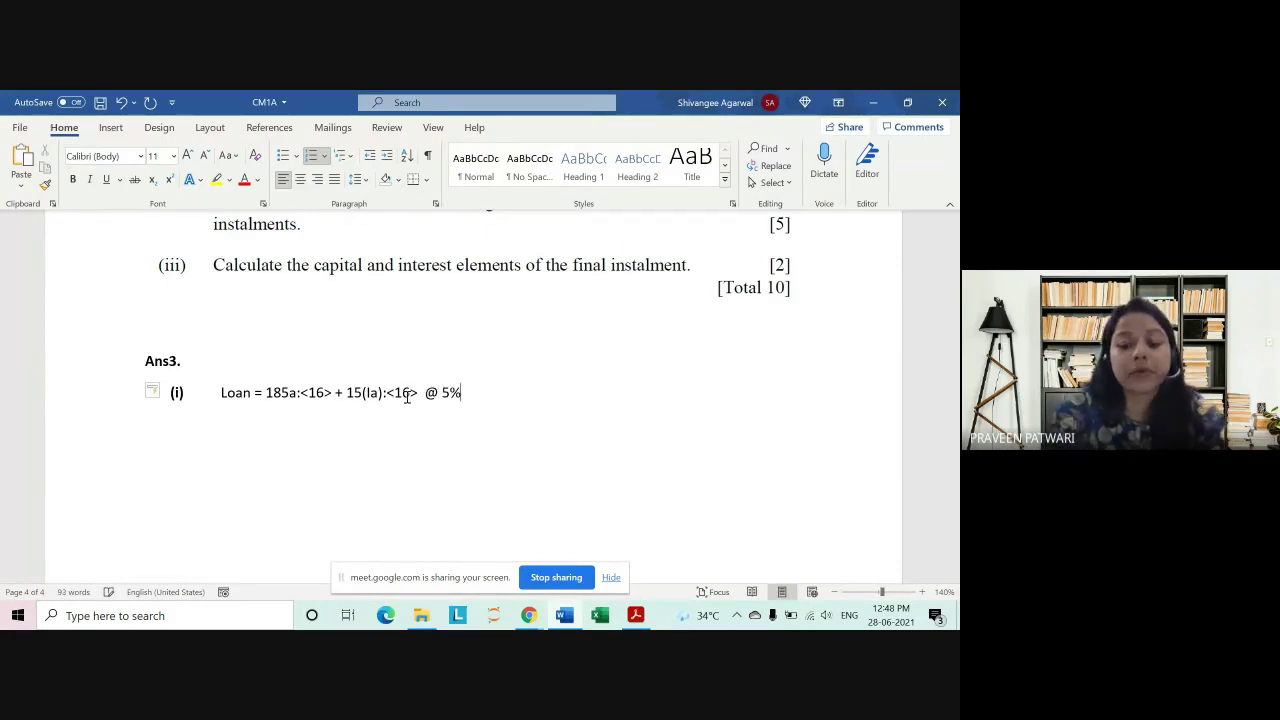
type(" pa/\\")
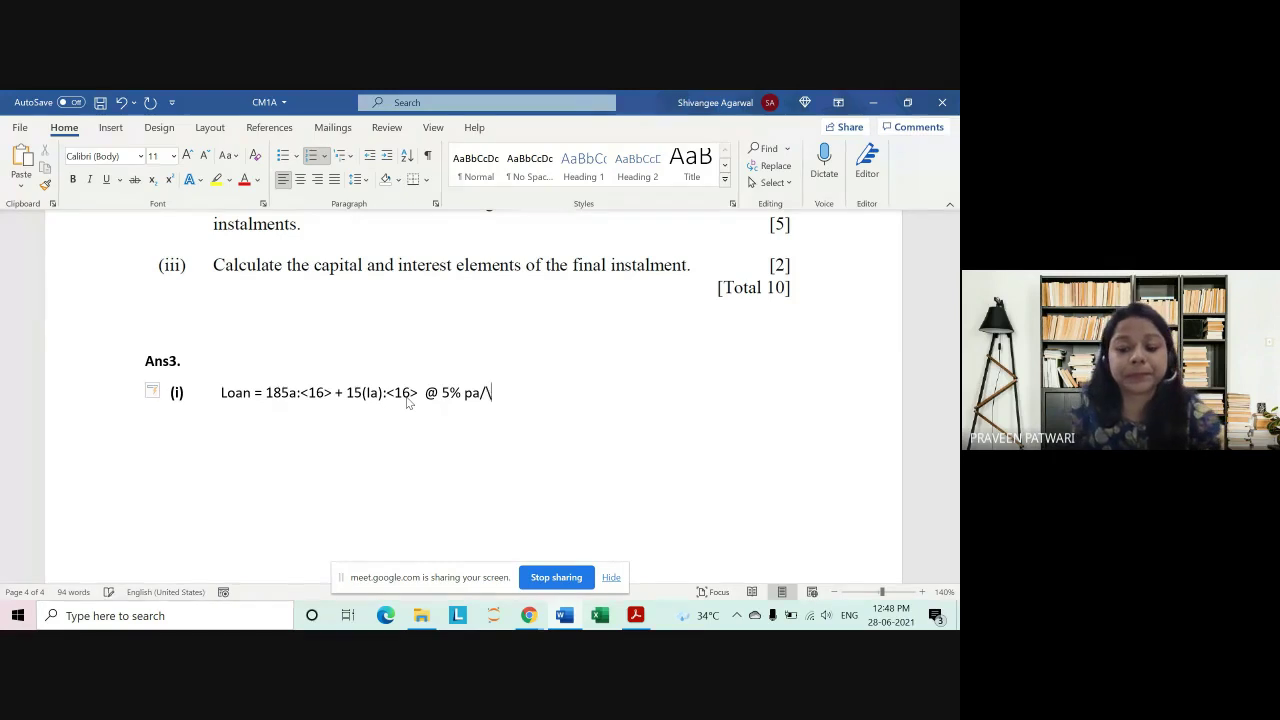
key("BackSpace")
key("BackSpace")
key("BackSpace")
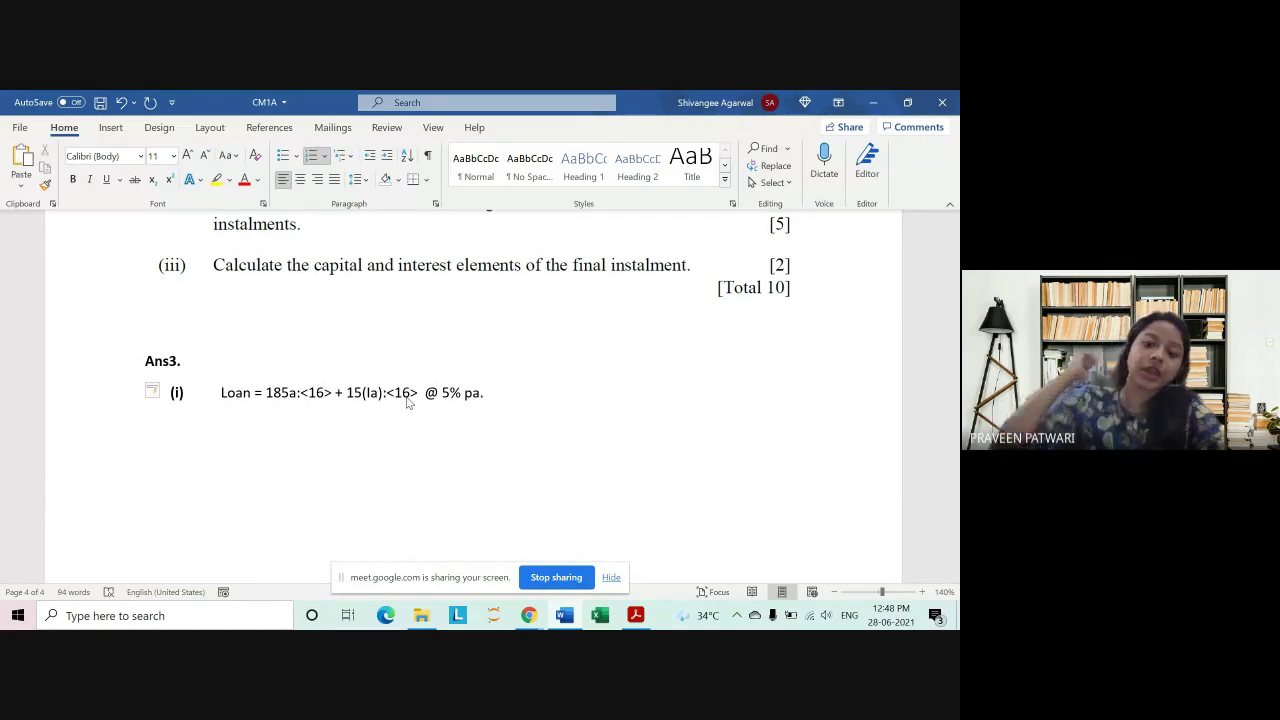
left_click_drag(438, 390, 426, 392)
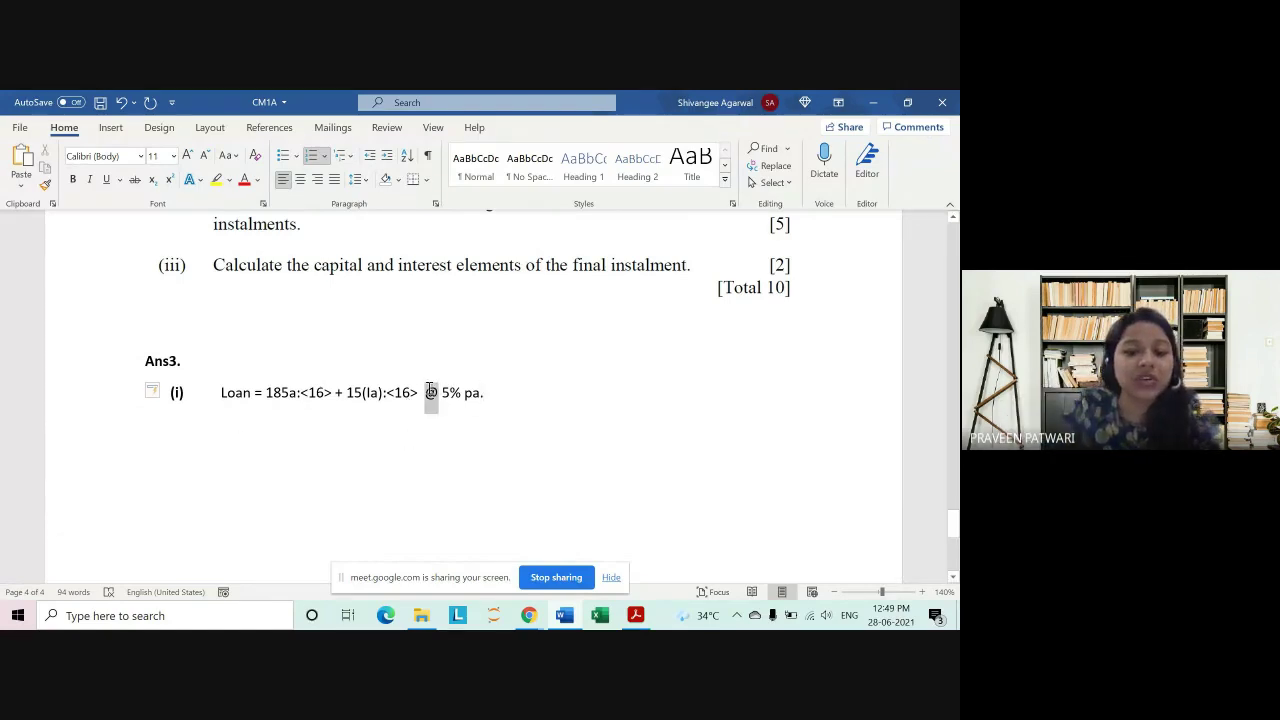
type("at")
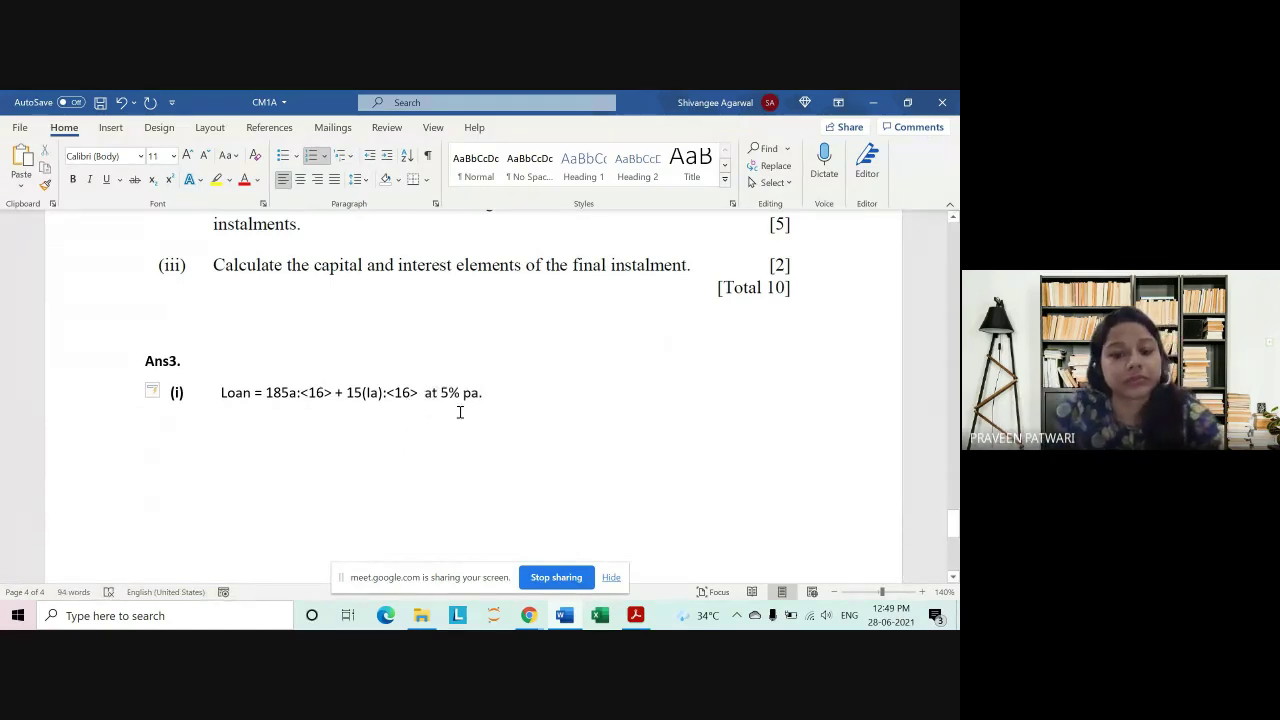
left_click_drag(488, 395, 224, 400)
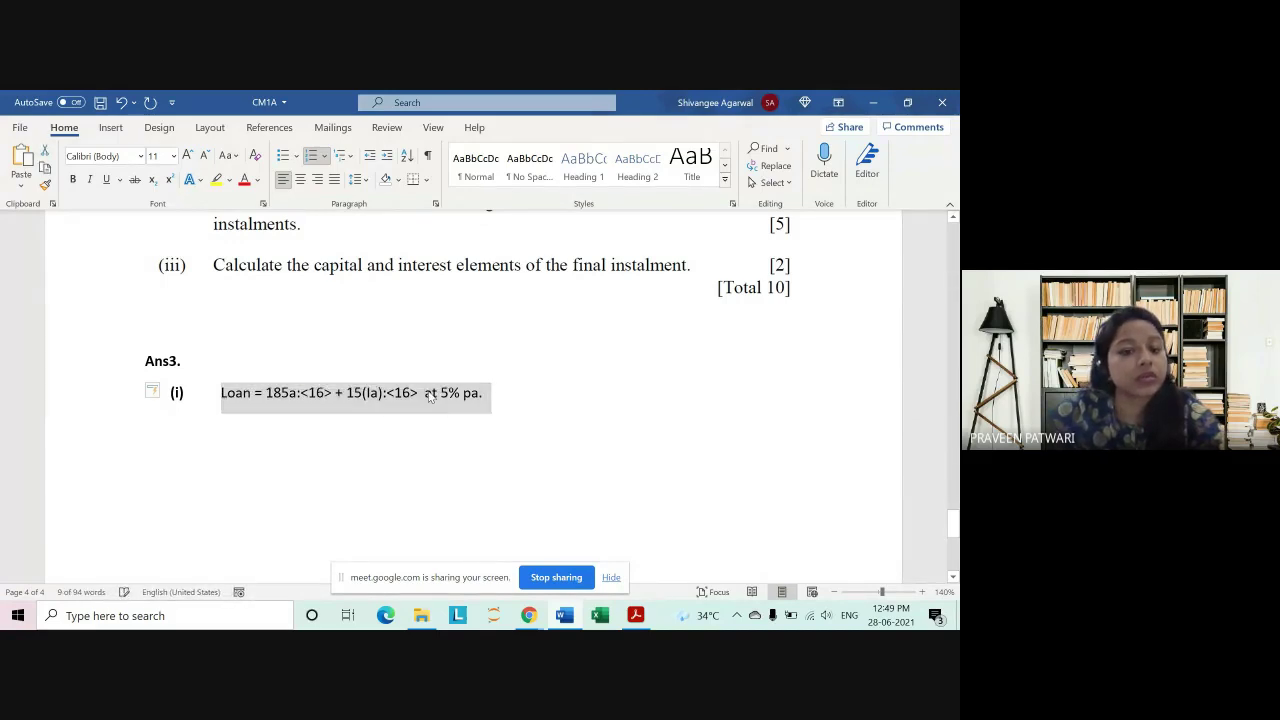
left_click(500, 394)
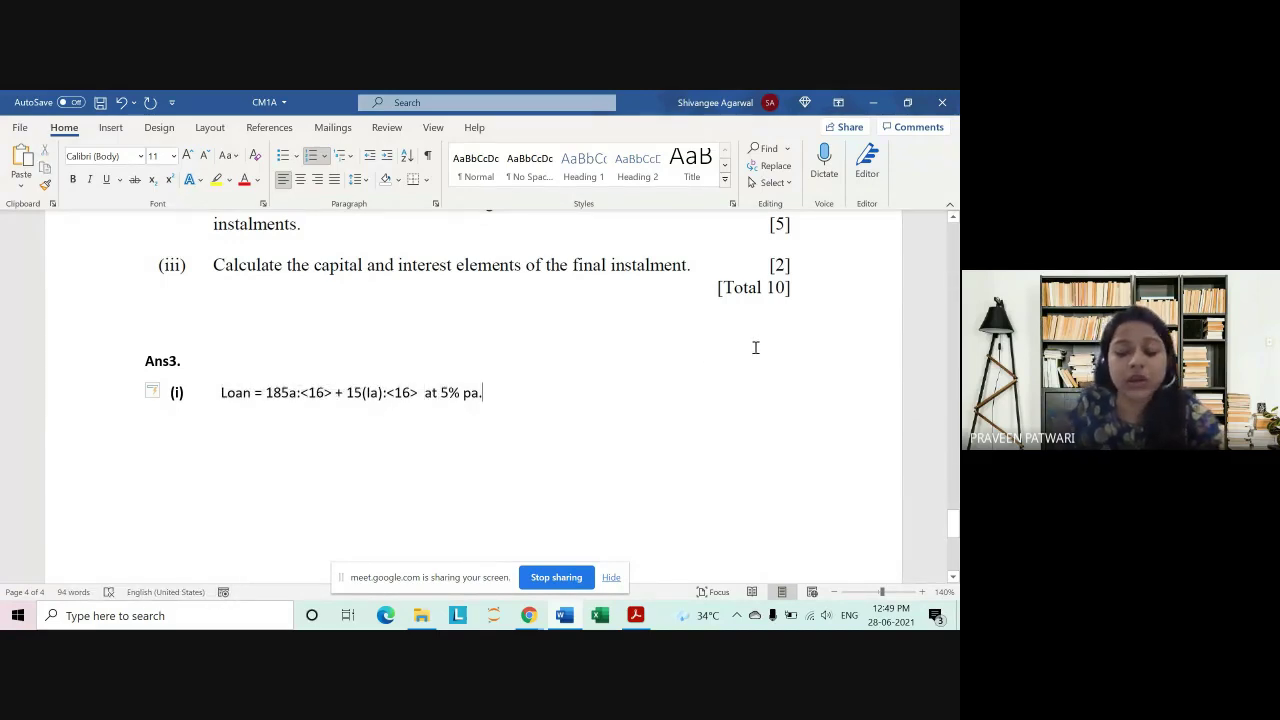
key("Return")
Step: Add an indented, unnumbered line under the Loan formula reading '=185 *'
scroll(751, 331, "up", 1)
scroll(677, 349, "up", 3)
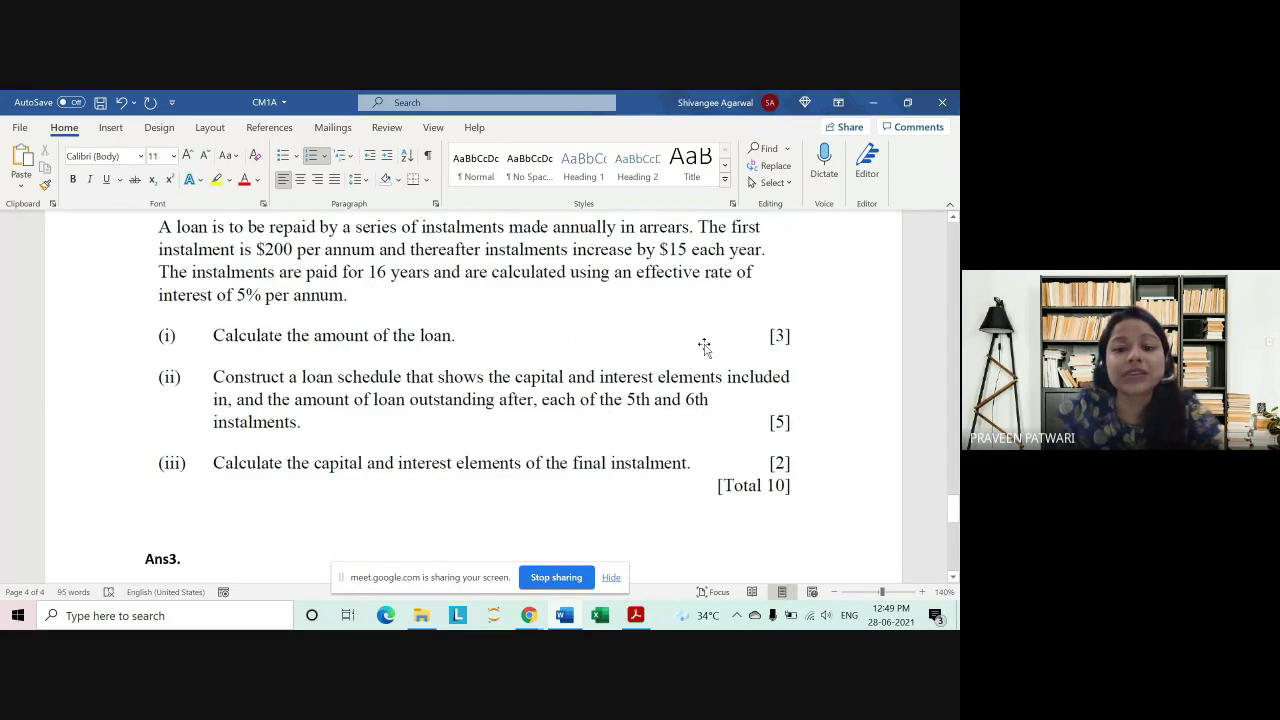
scroll(531, 431, "down", 3)
scroll(528, 431, "down", 1)
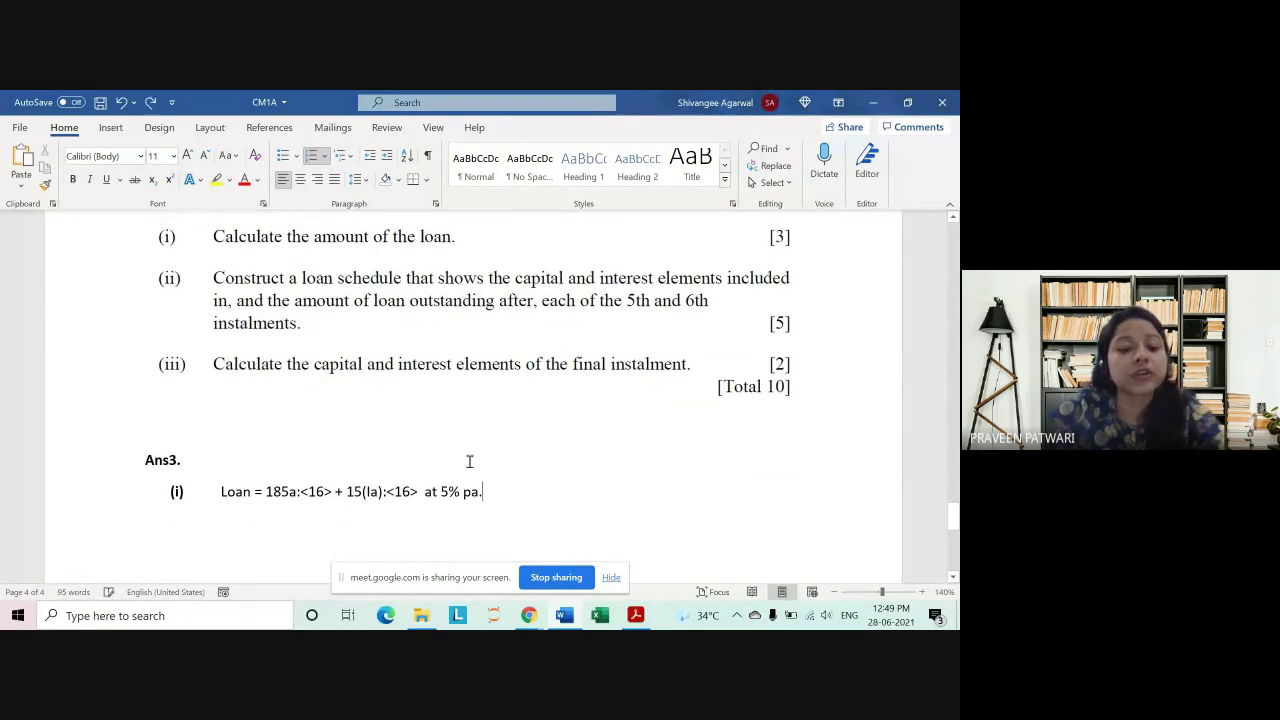
scroll(454, 467, "down", 3)
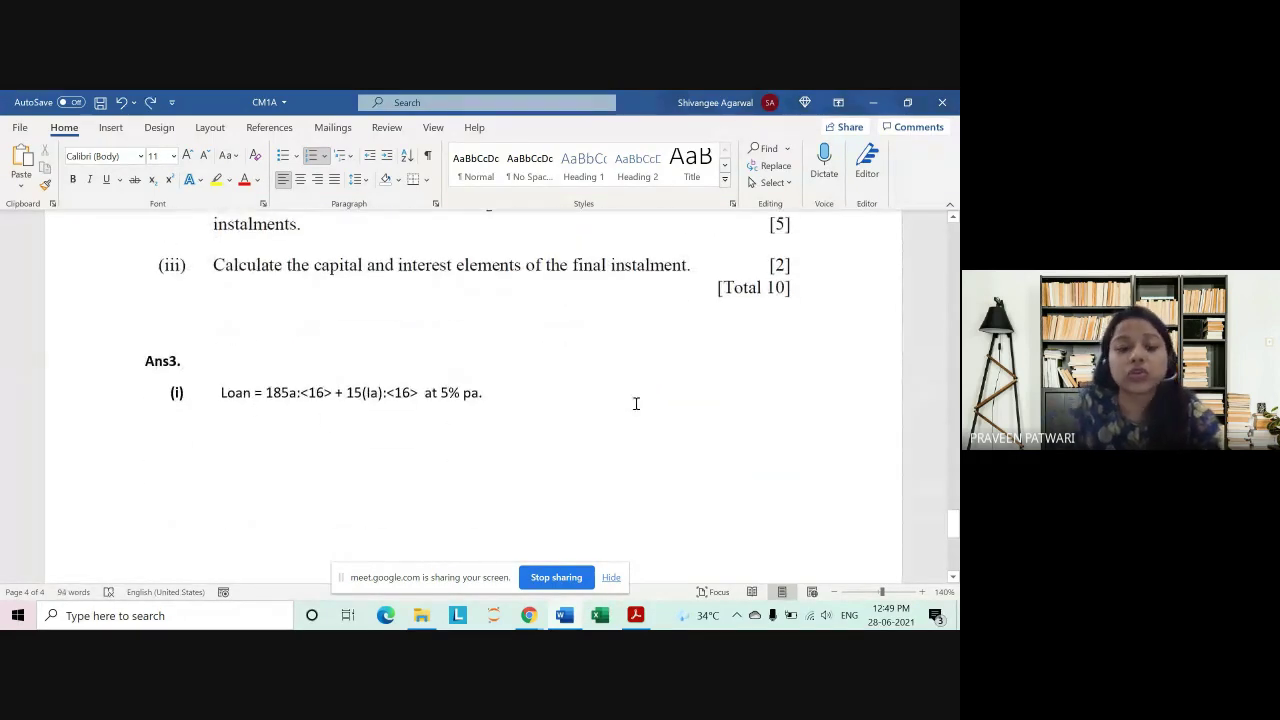
key("Return")
key("ctrl+z")
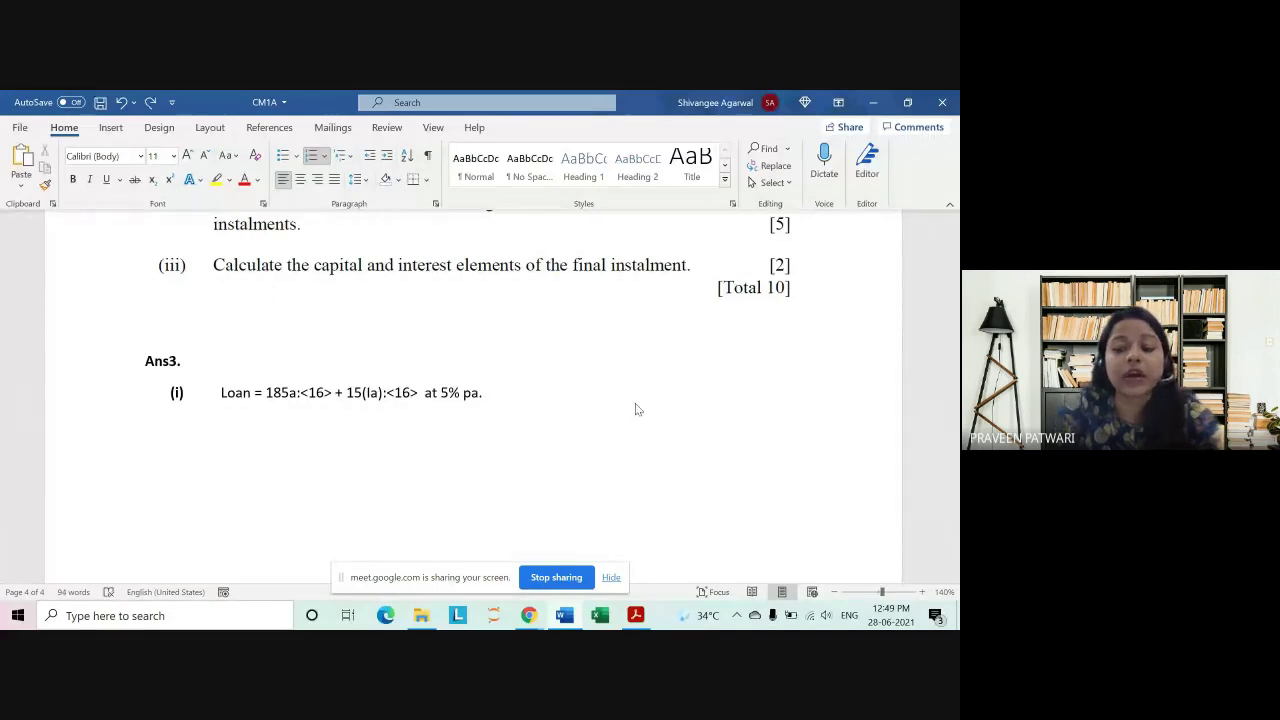
key("Return")
key("ctrl+z")
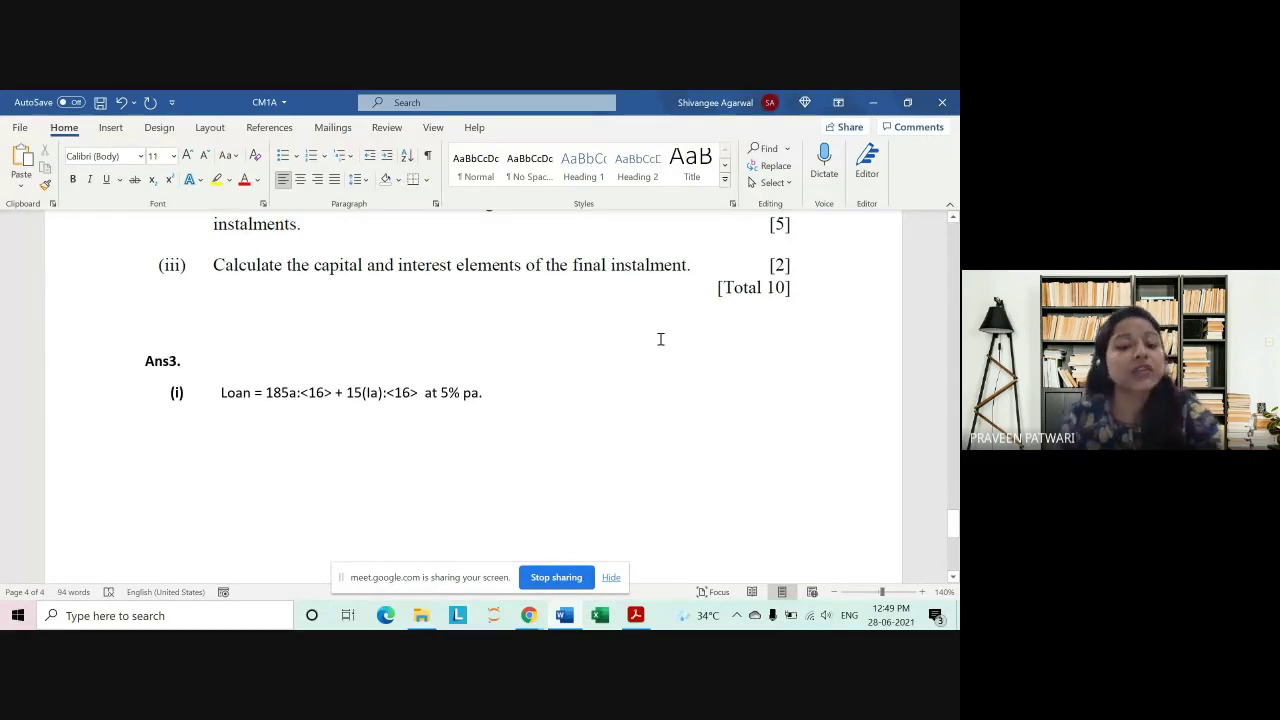
key("Tab")
key("Tab")
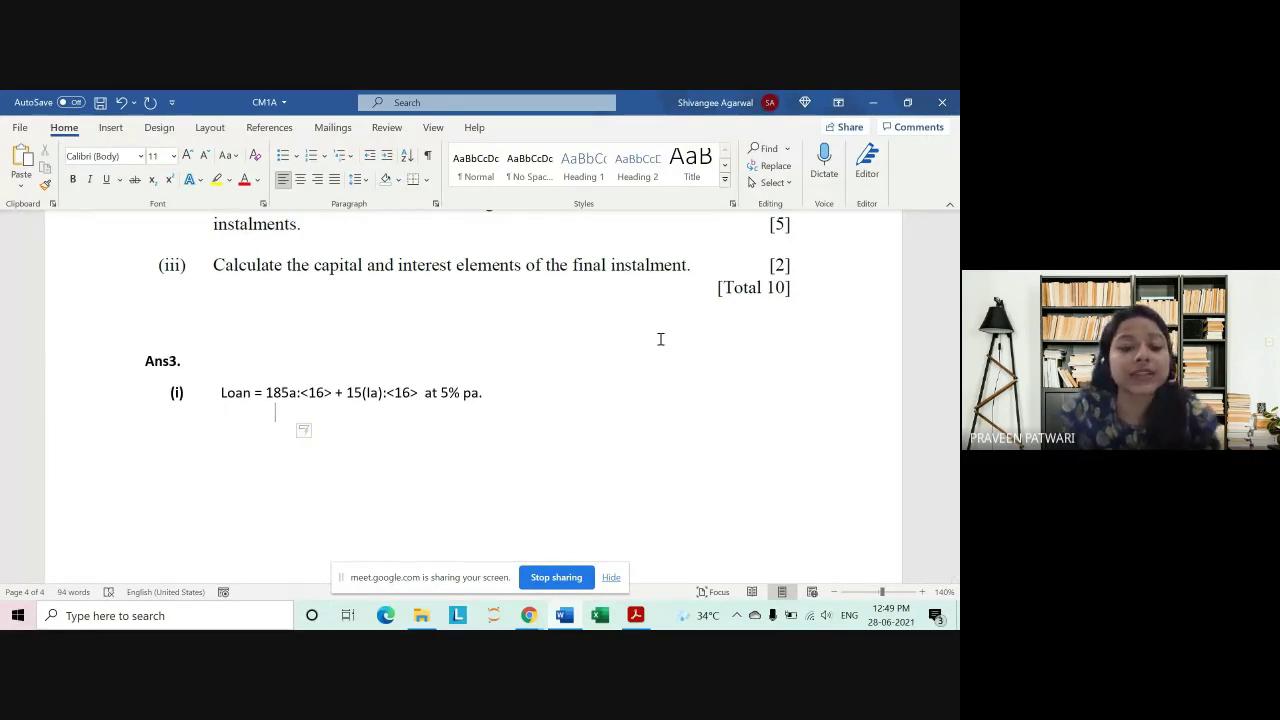
type("=")
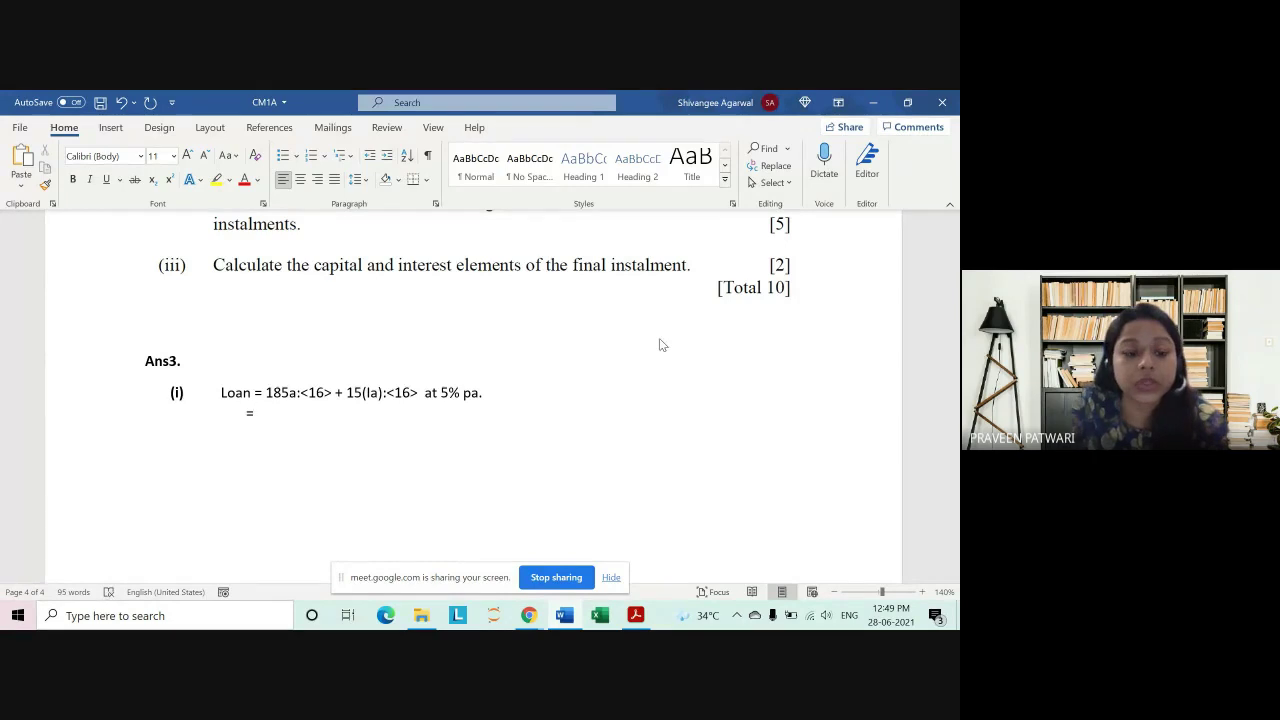
type("185")
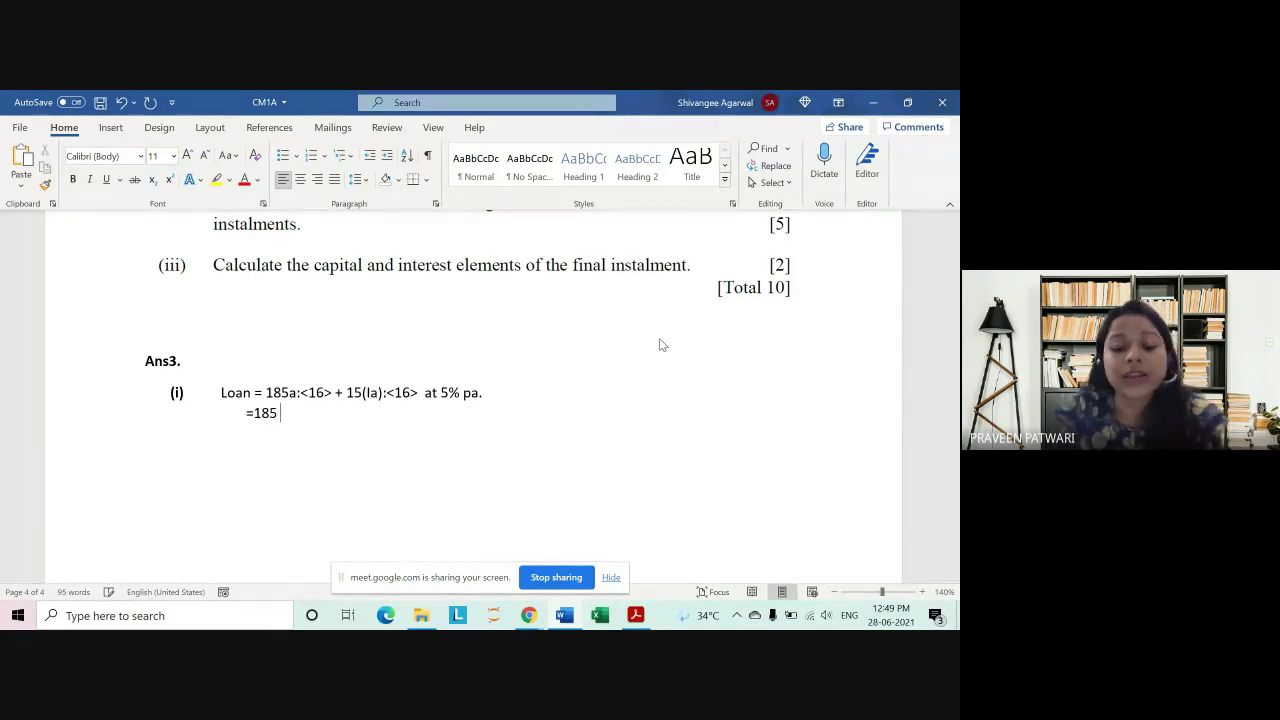
type(" *")
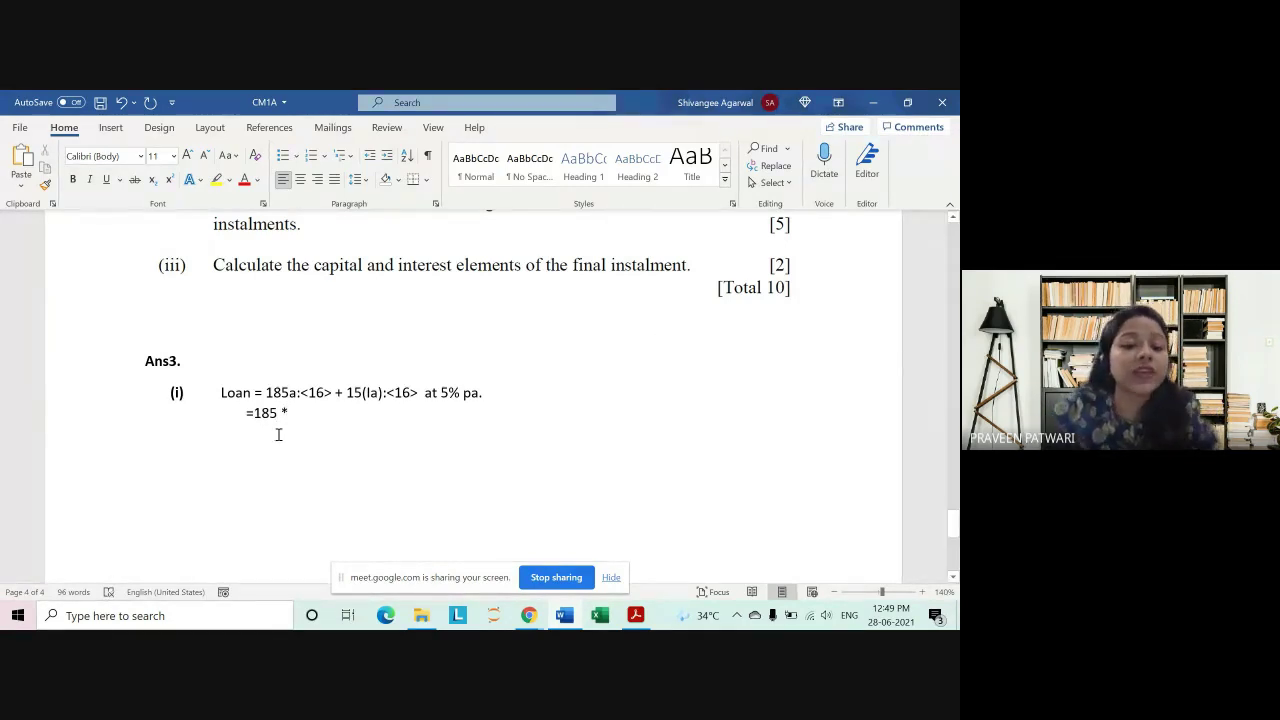
Step: Highlight the 185a:<16> annuity term in the Loan formula to check its value
double_click(290, 393)
key("Right")
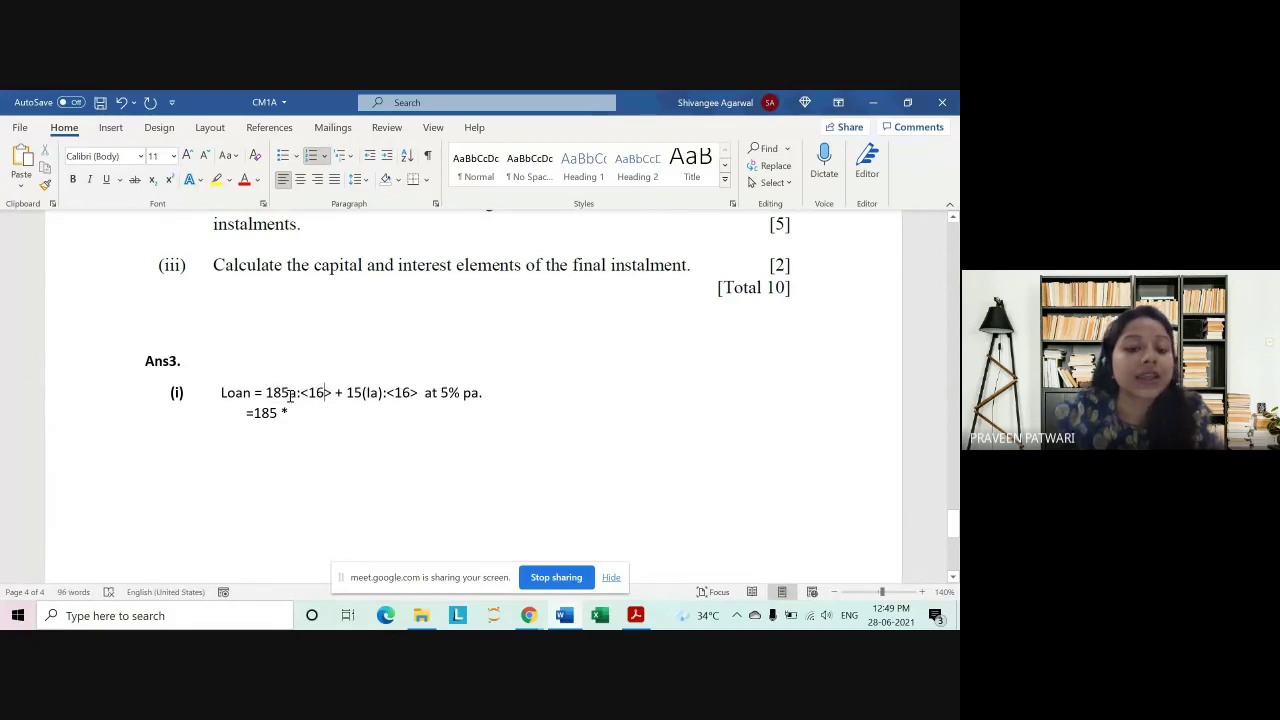
left_click(300, 414)
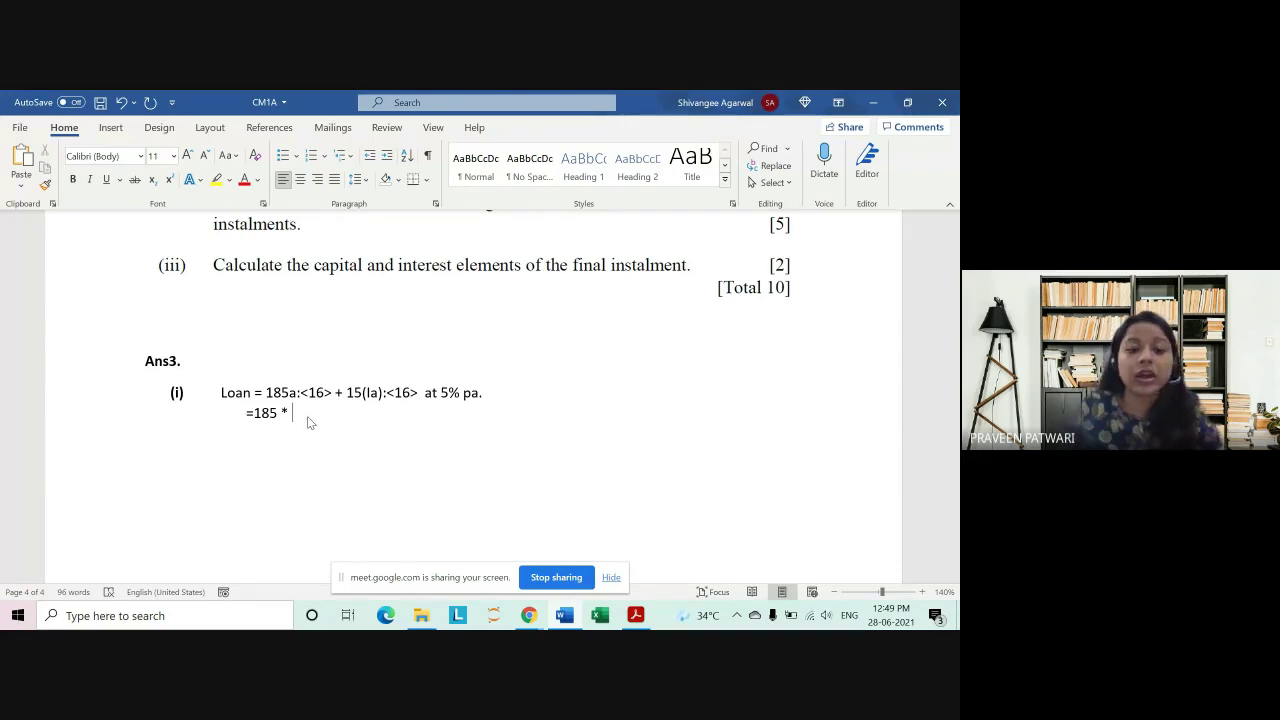
left_click_drag(276, 392, 320, 402)
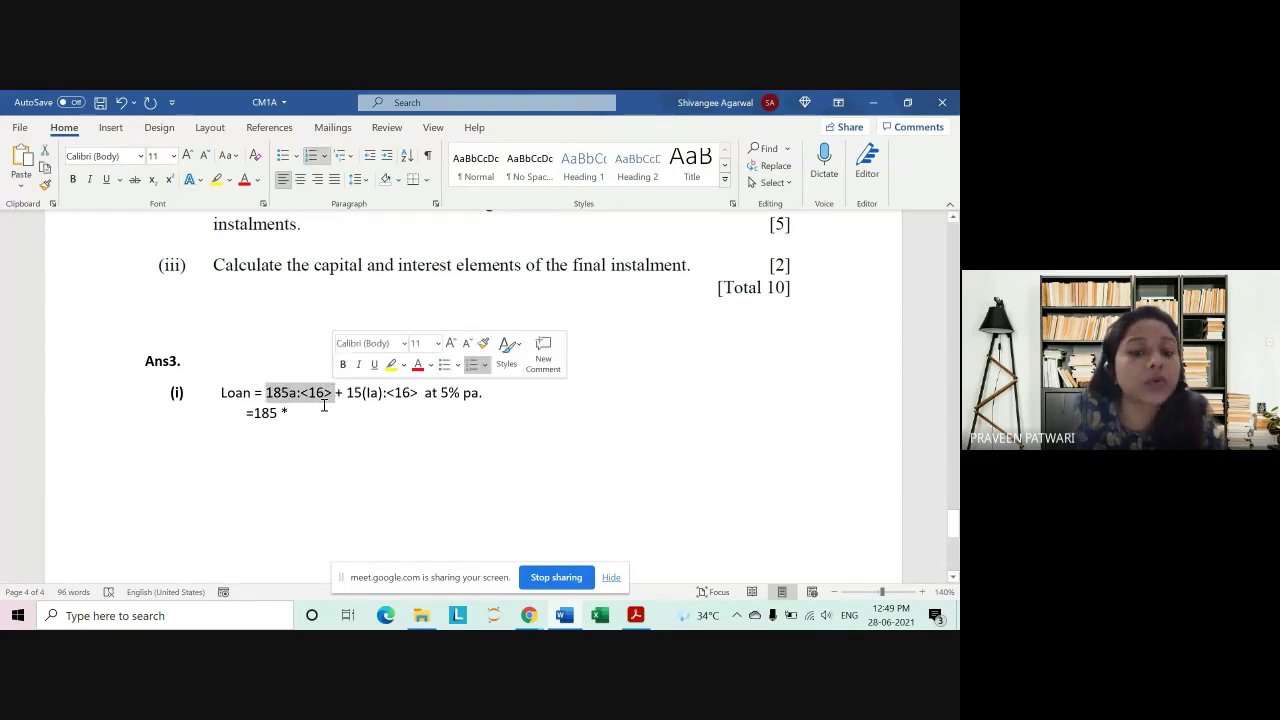
left_click(295, 416)
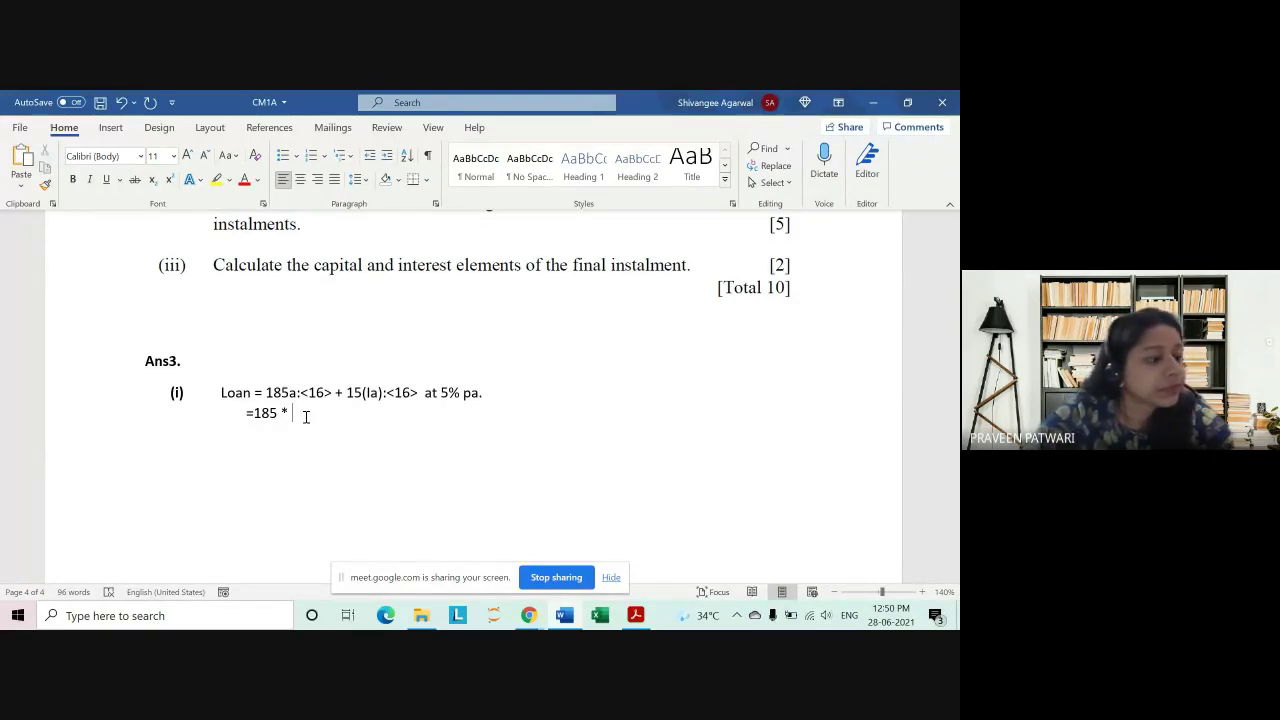
Step: Enter the annuity value 10.8378 after '=185 *' on the evaluation line
type("10")
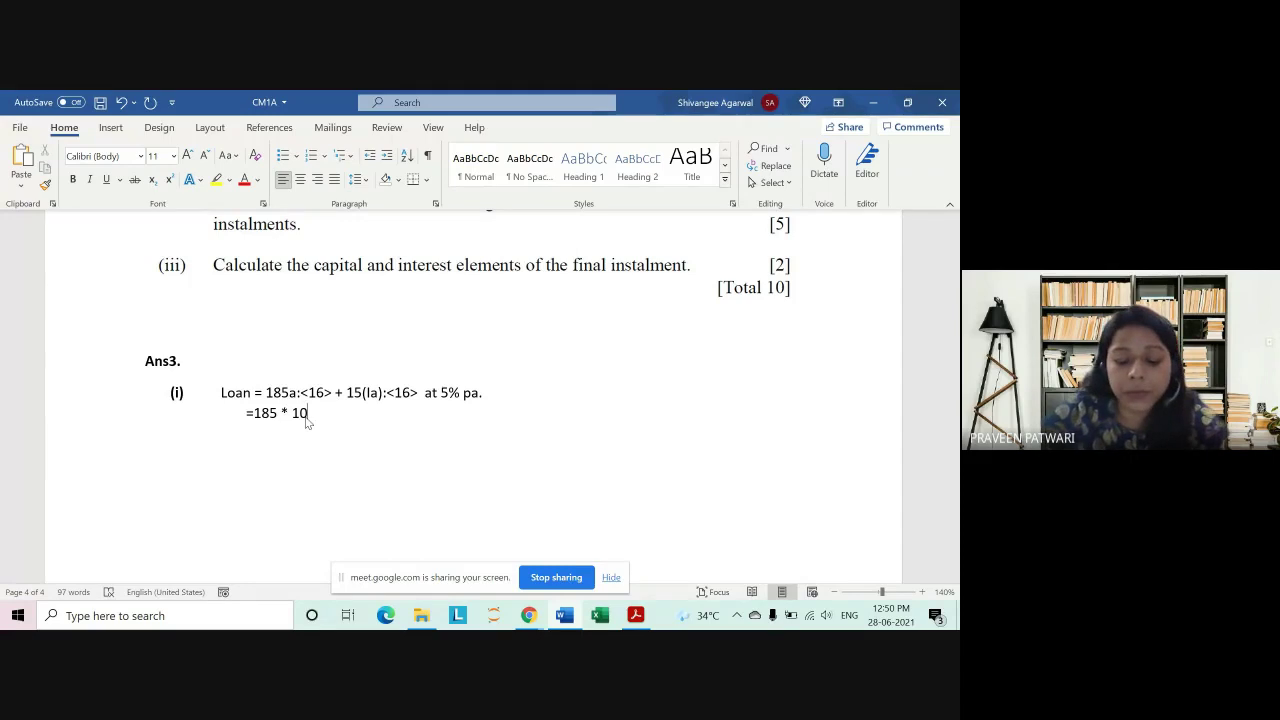
type(".8")
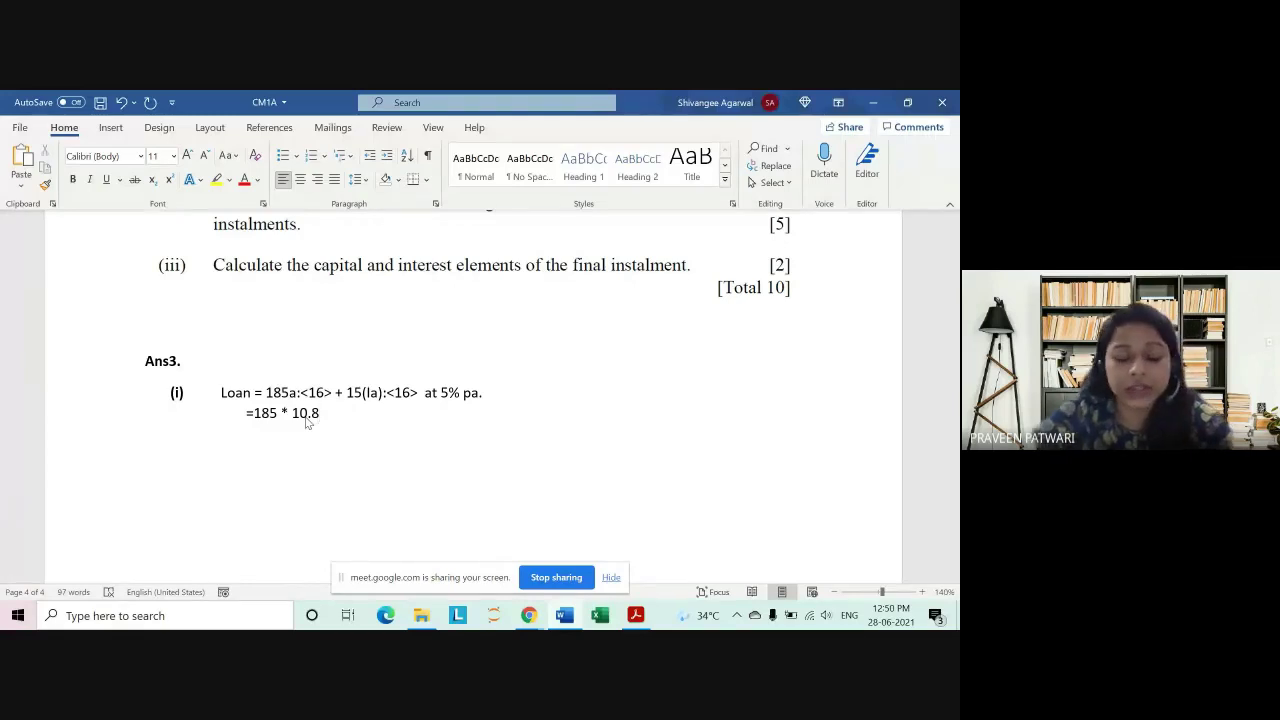
type("37")
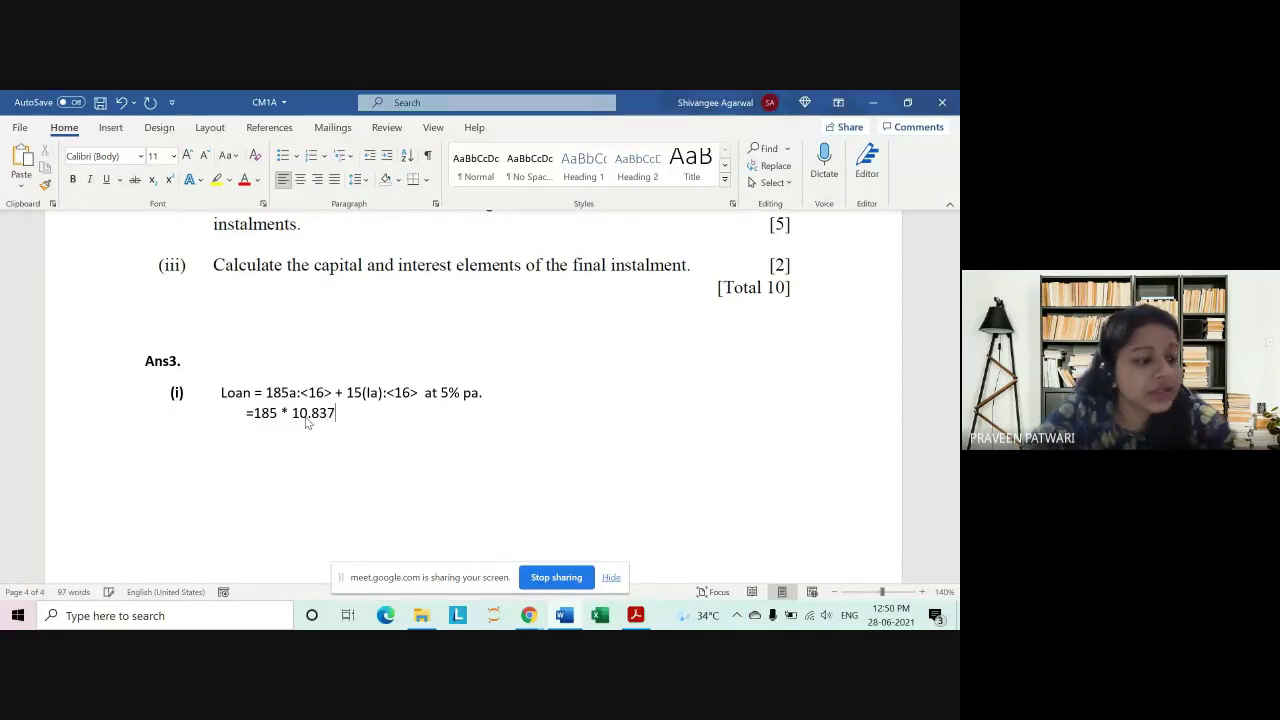
type("8")
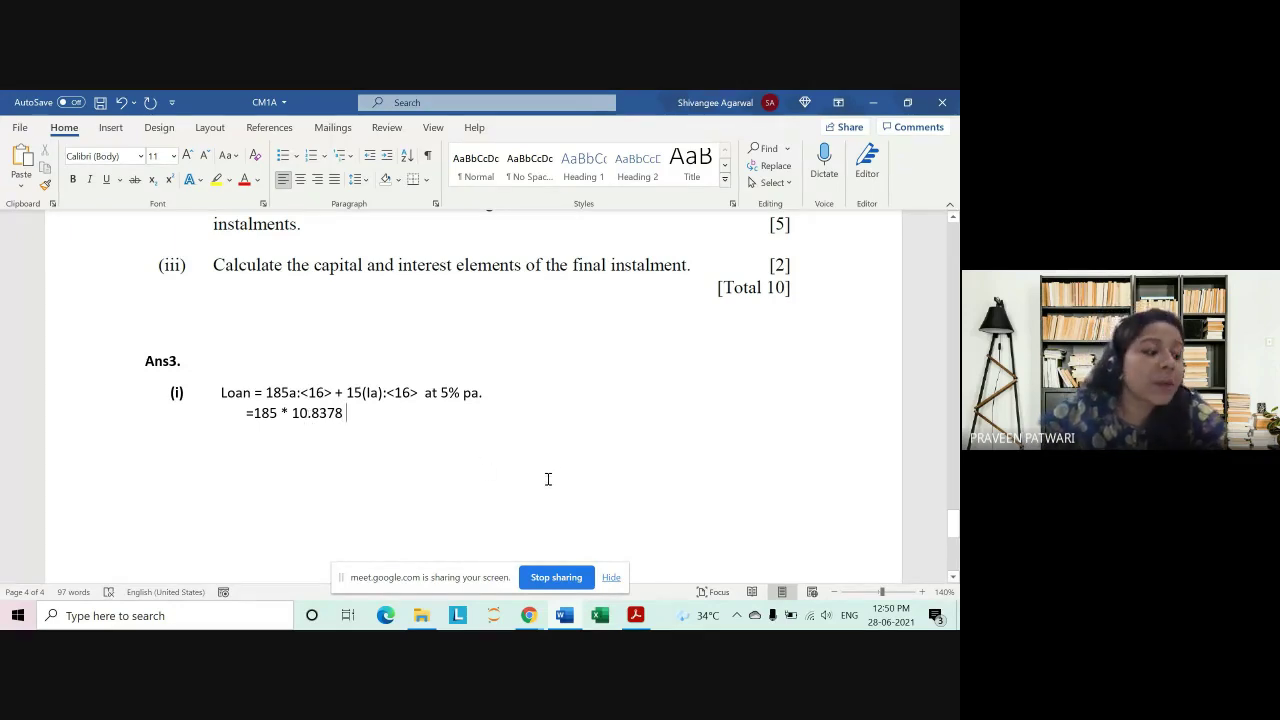
left_click(513, 399)
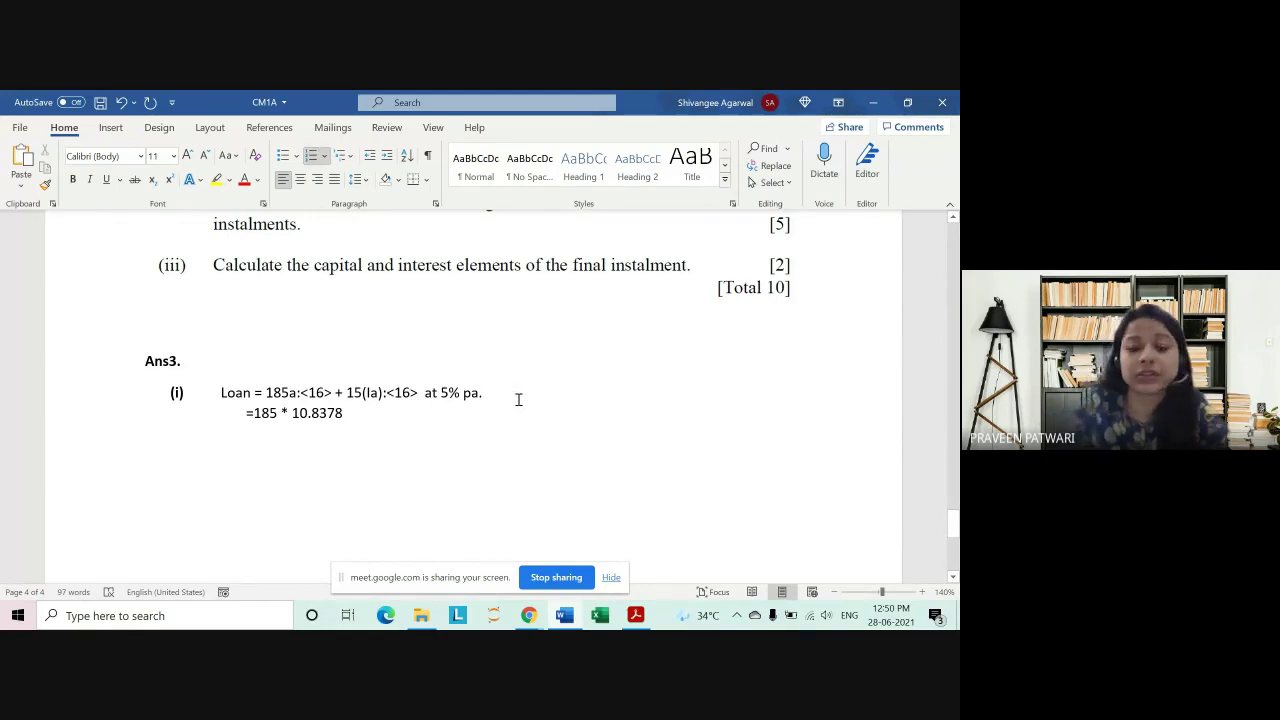
Step: Add an unnumbered note line reading 'From table book page nos- 57and' above the evaluation
key("Return")
key("BackSpace")
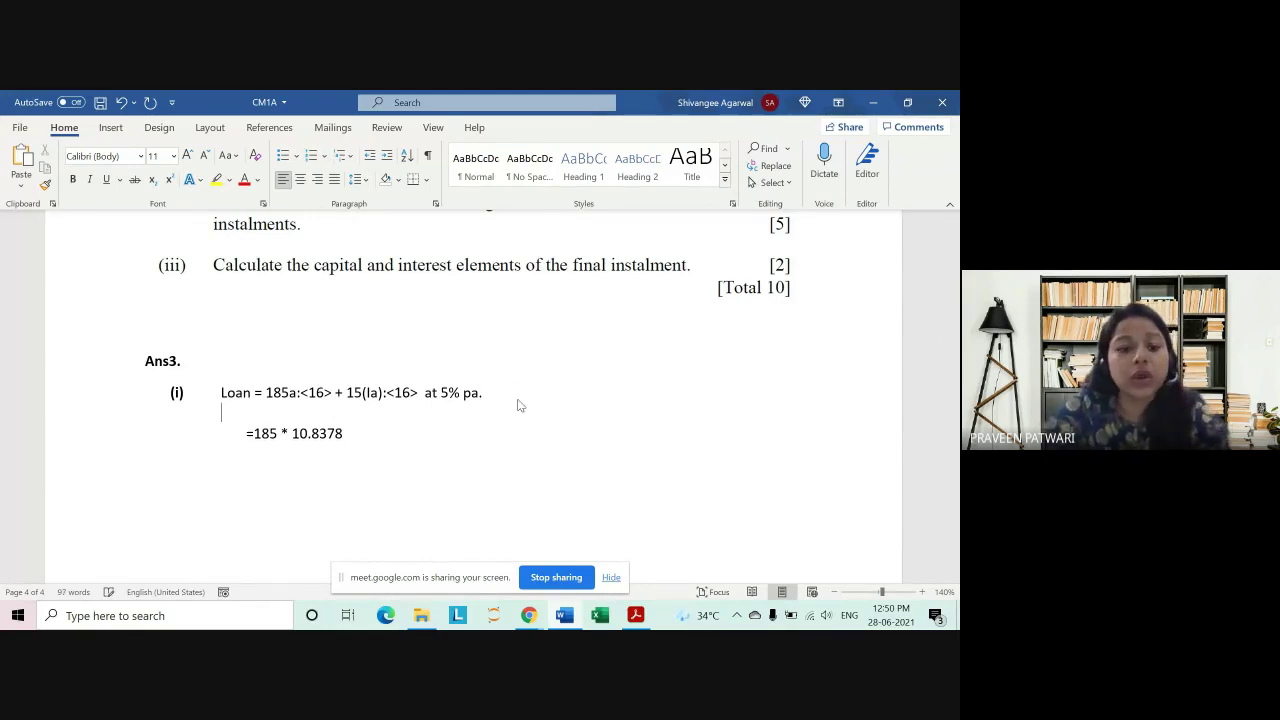
type("fro")
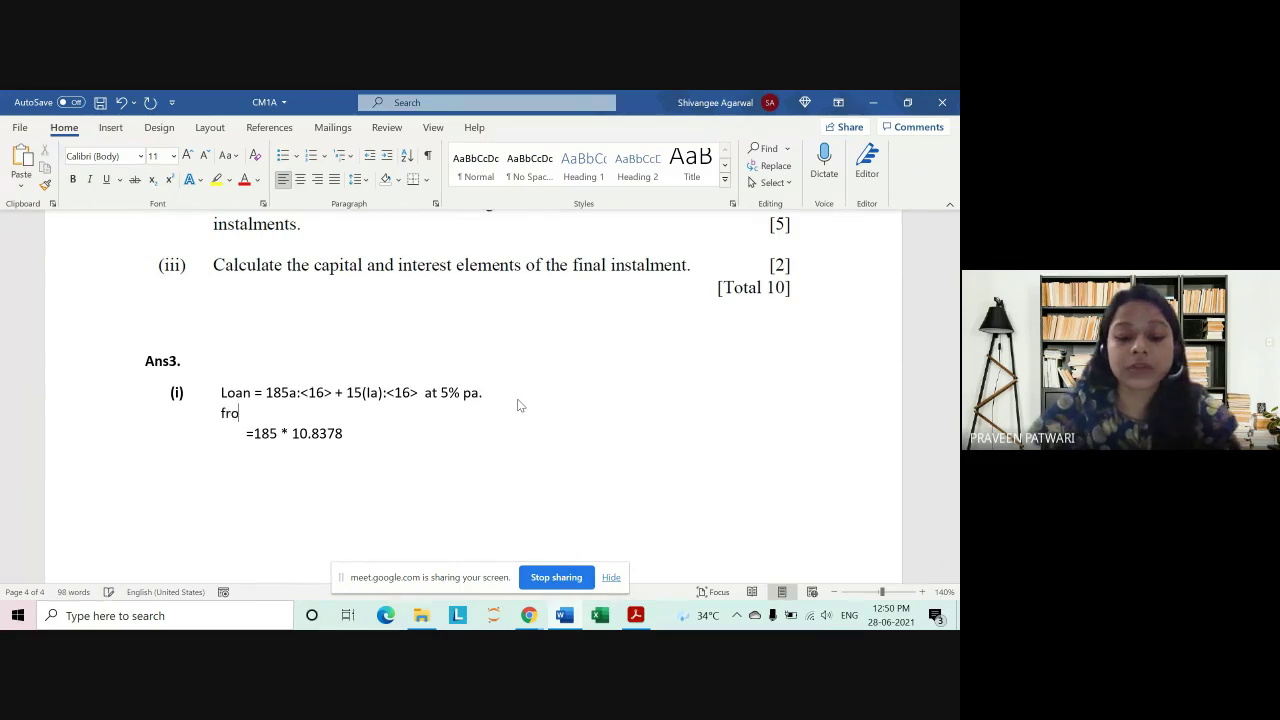
type("m table")
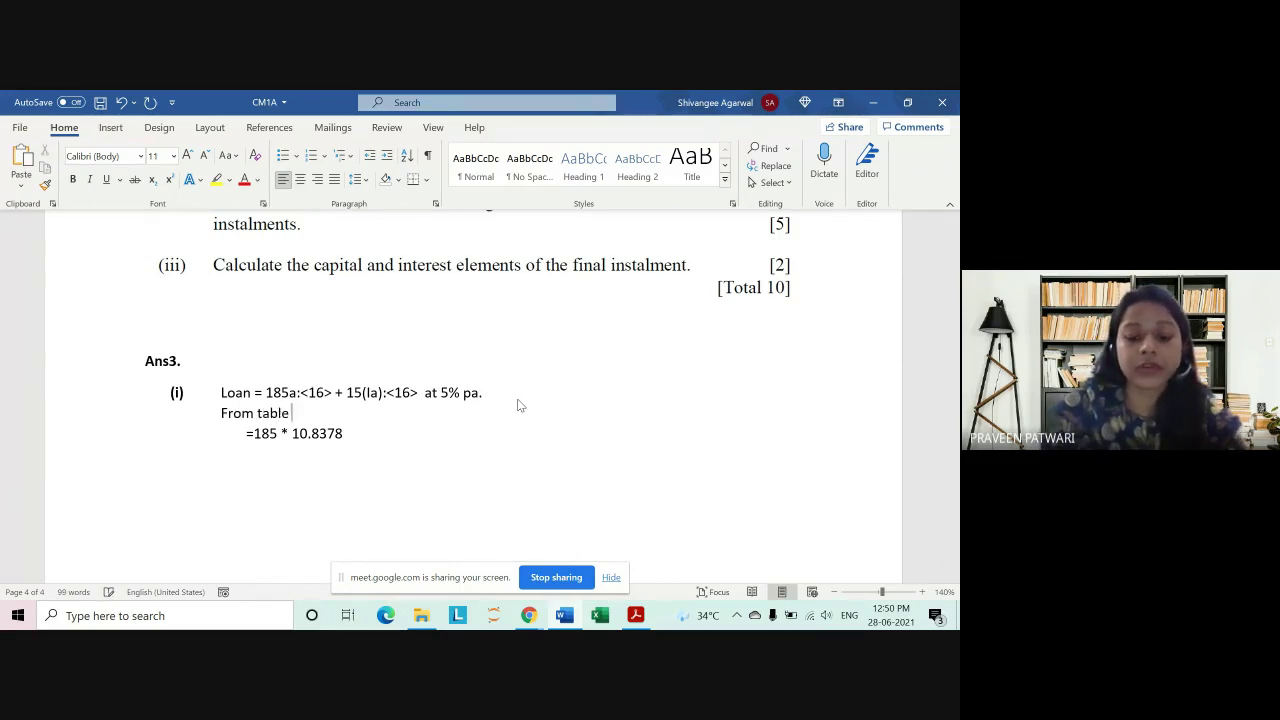
type(" book pag")
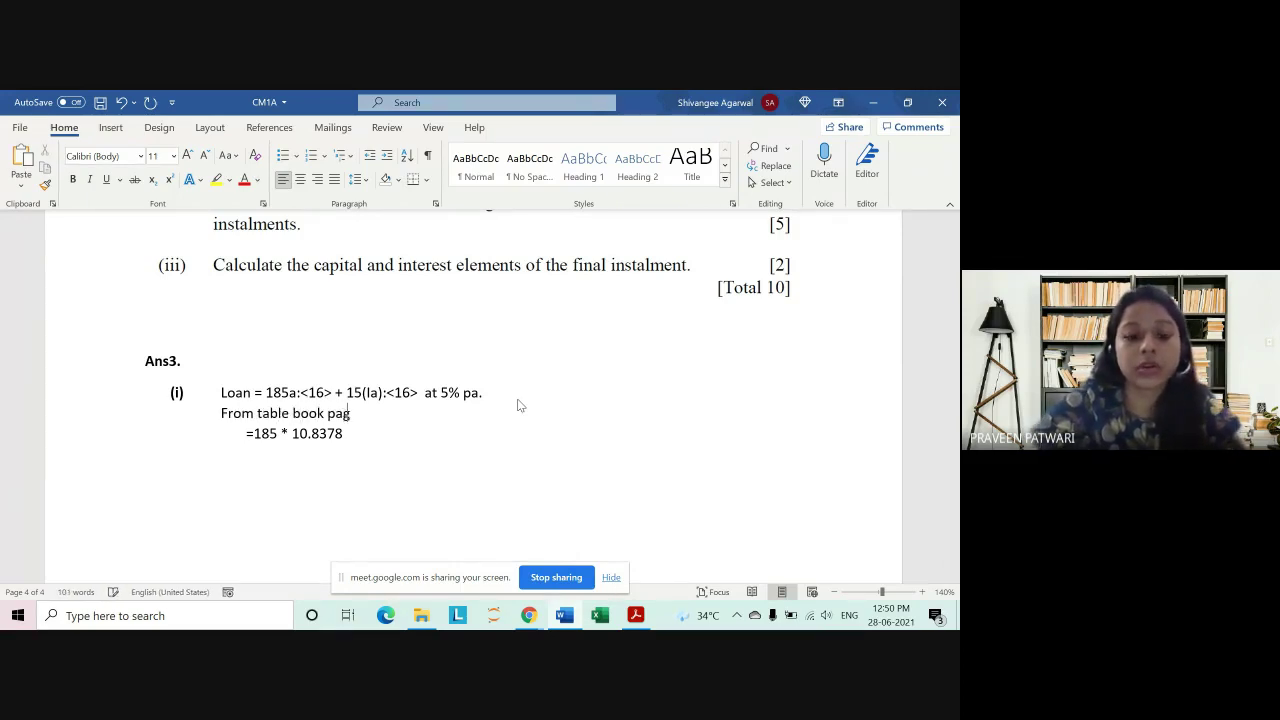
type("e nu")
key("BackSpace")
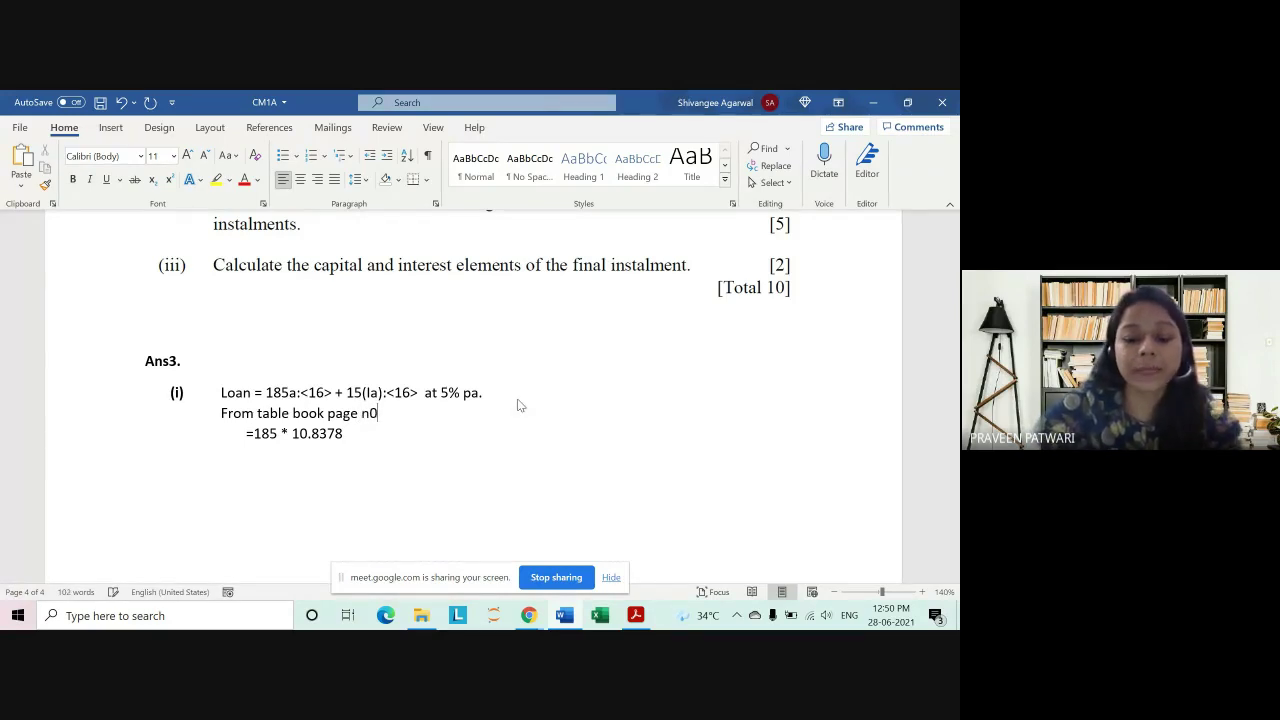
key("BackSpace")
type("os-")
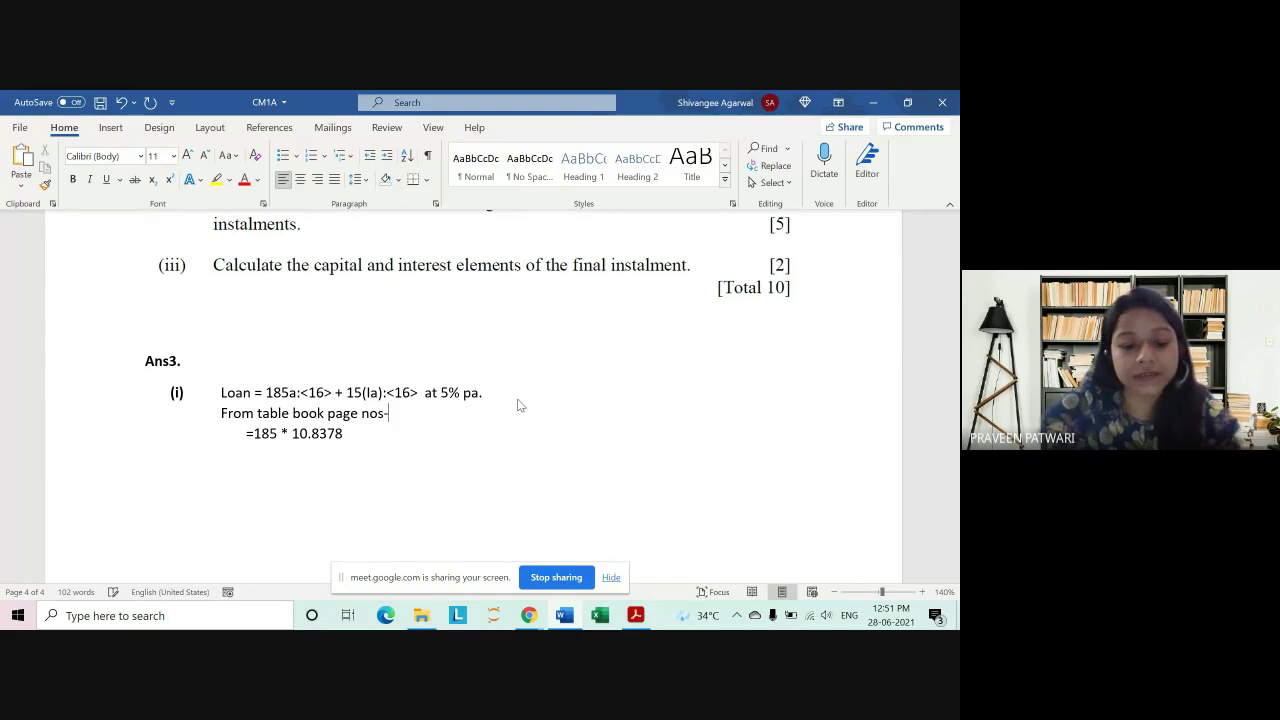
type(" 57")
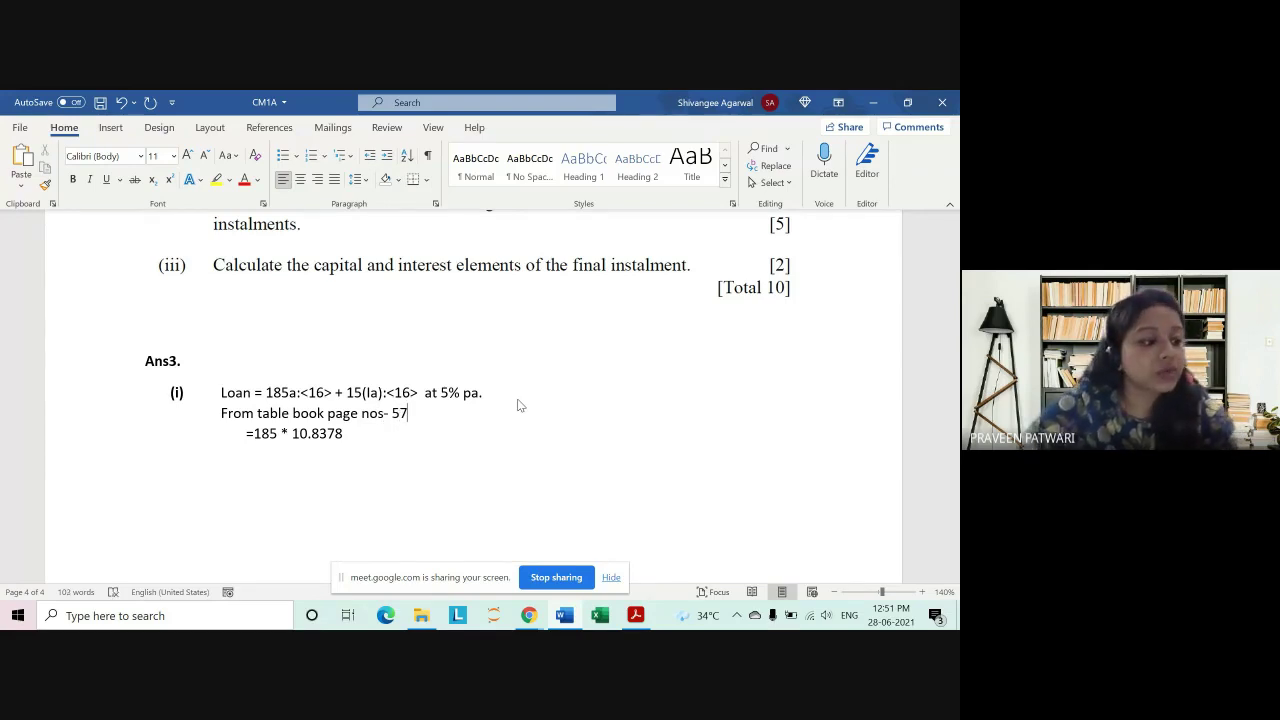
type("and")
Step: Extend the evaluation to '=185*10.8378 + 15*80.9975', removing spaces around the asterisks
left_click(380, 434)
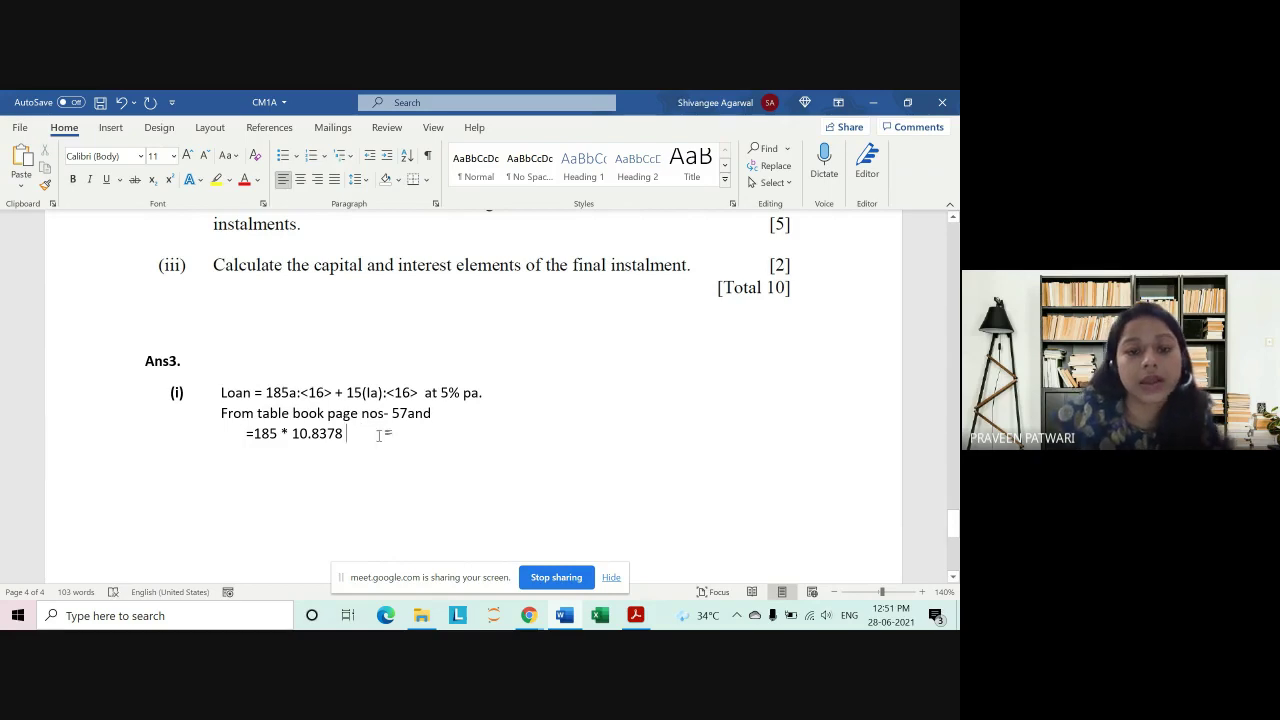
type("+")
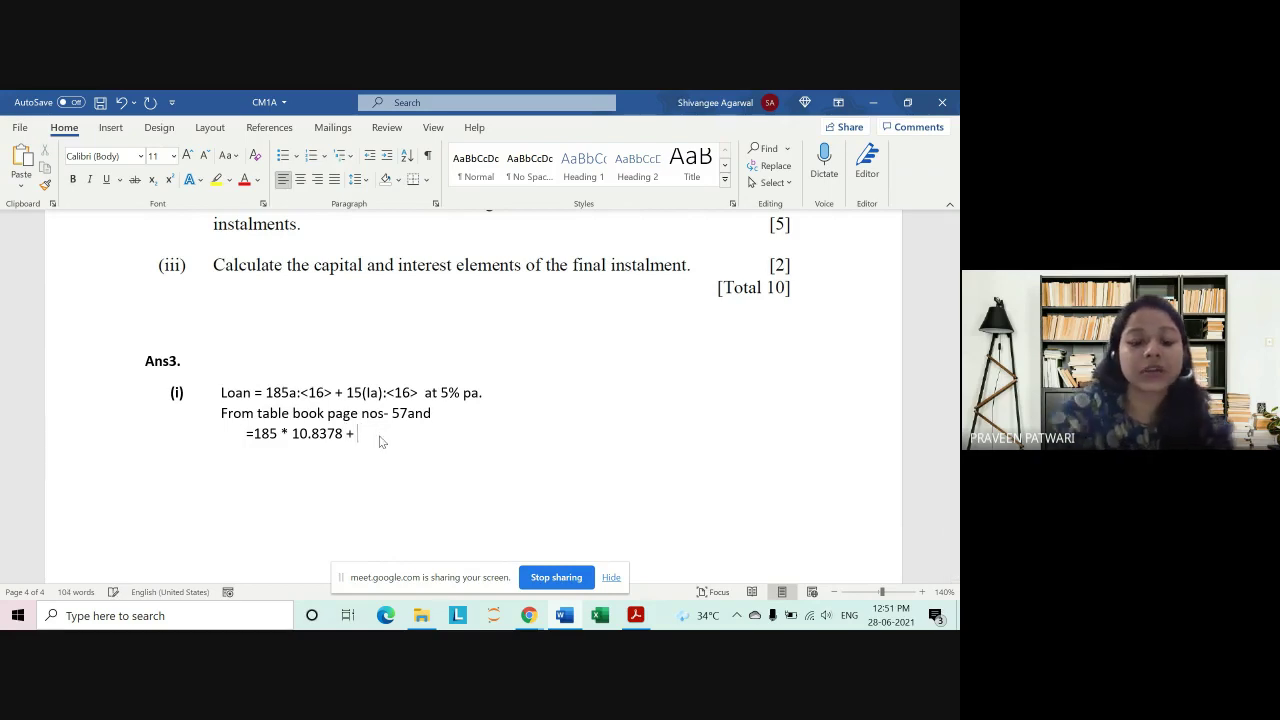
type("15")
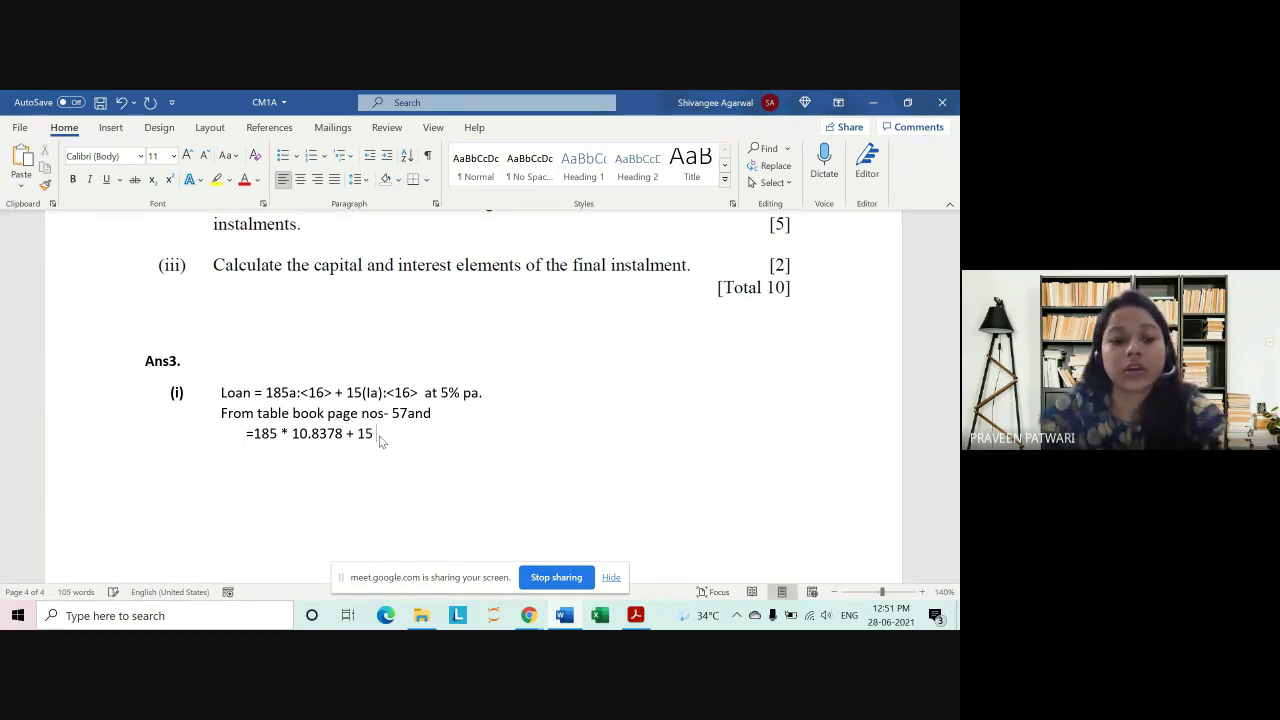
type(" *")
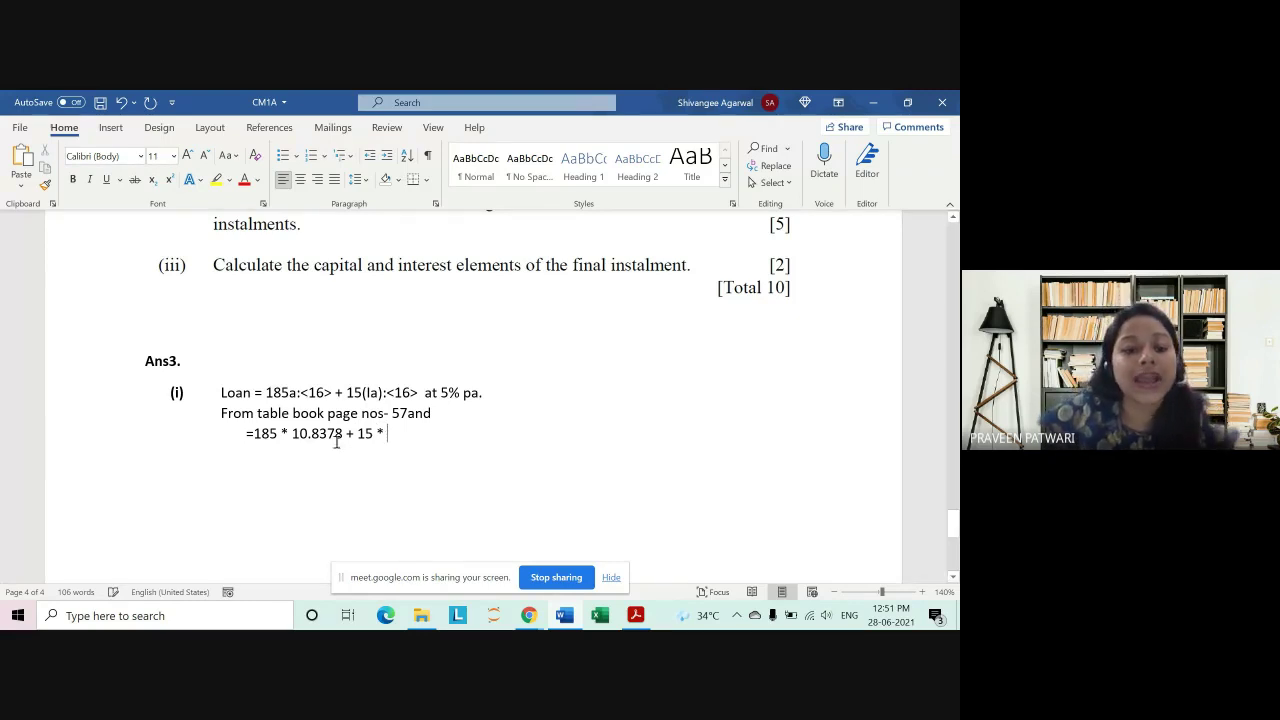
left_click(293, 433)
key("BackSpace")
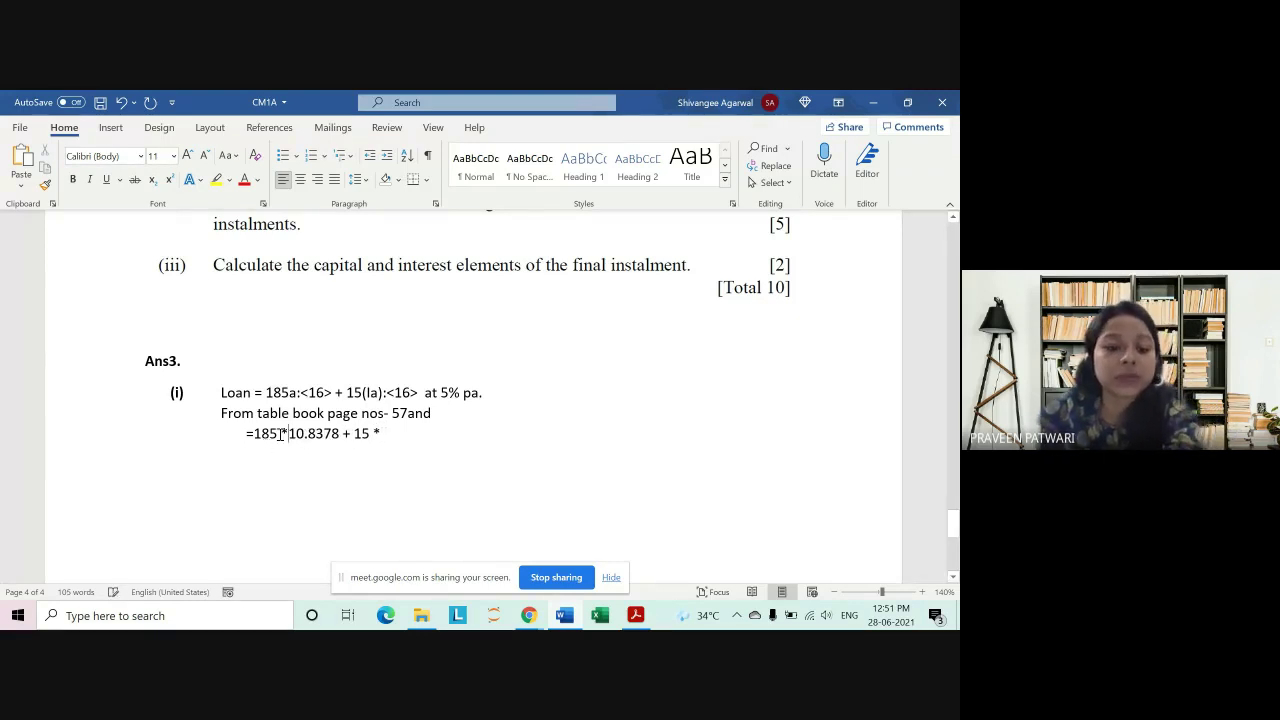
left_click(282, 433)
key("BackSpace")
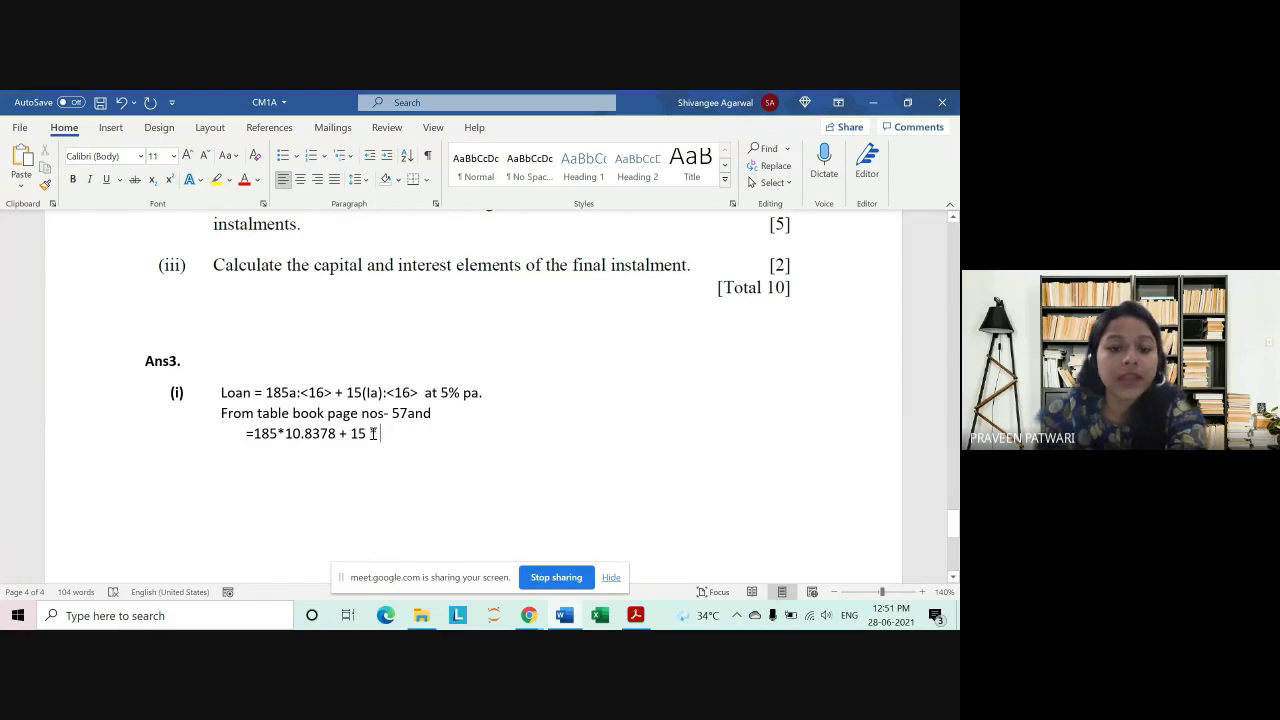
left_click(372, 433)
key("BackSpace")
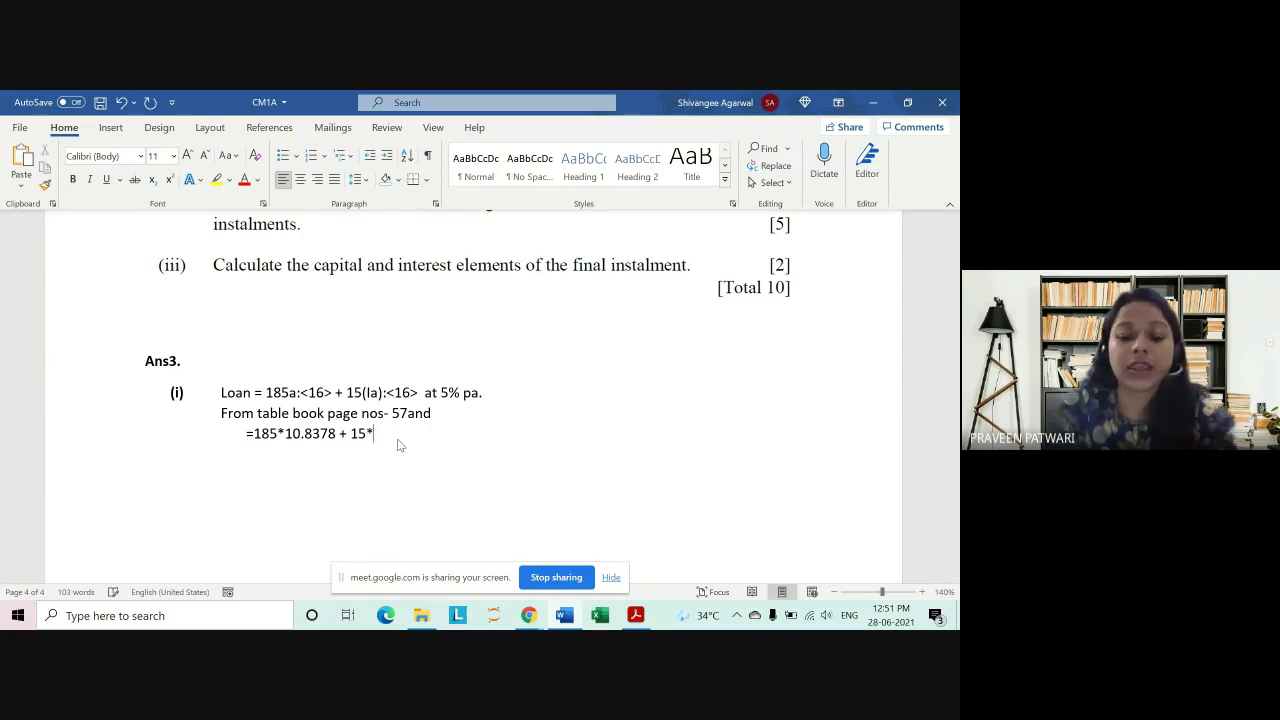
type("80.")
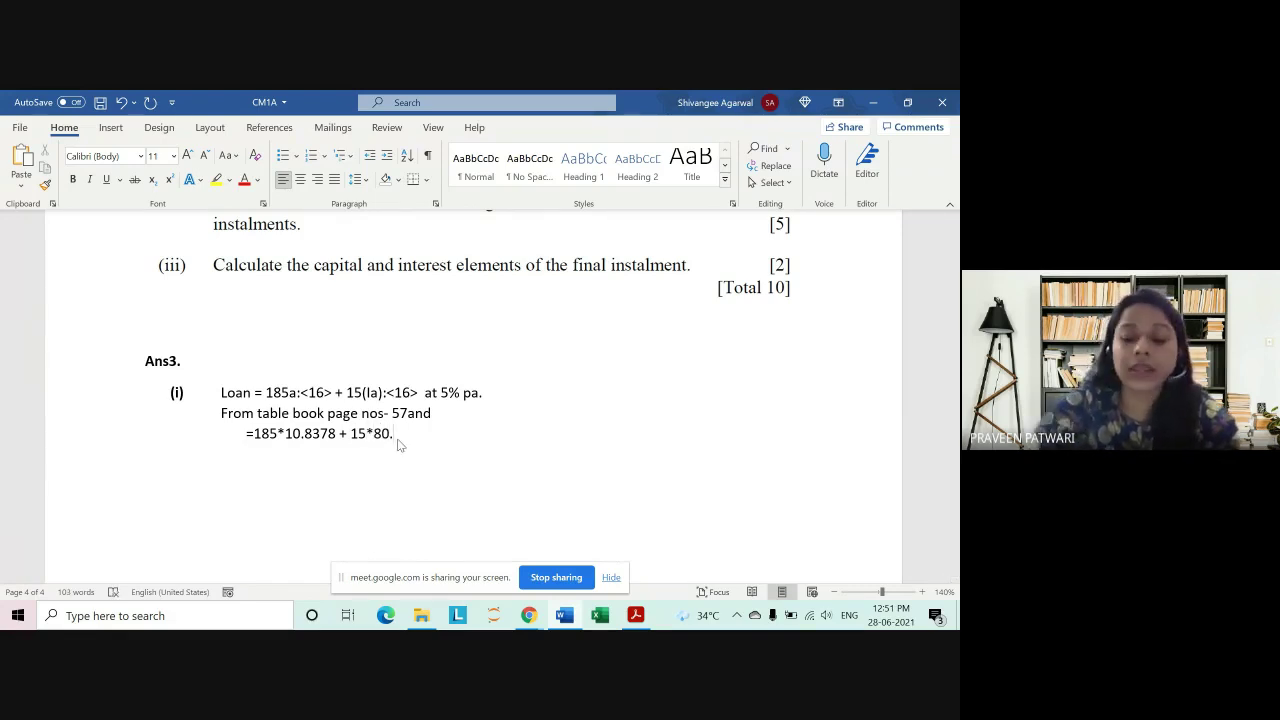
type("9975")
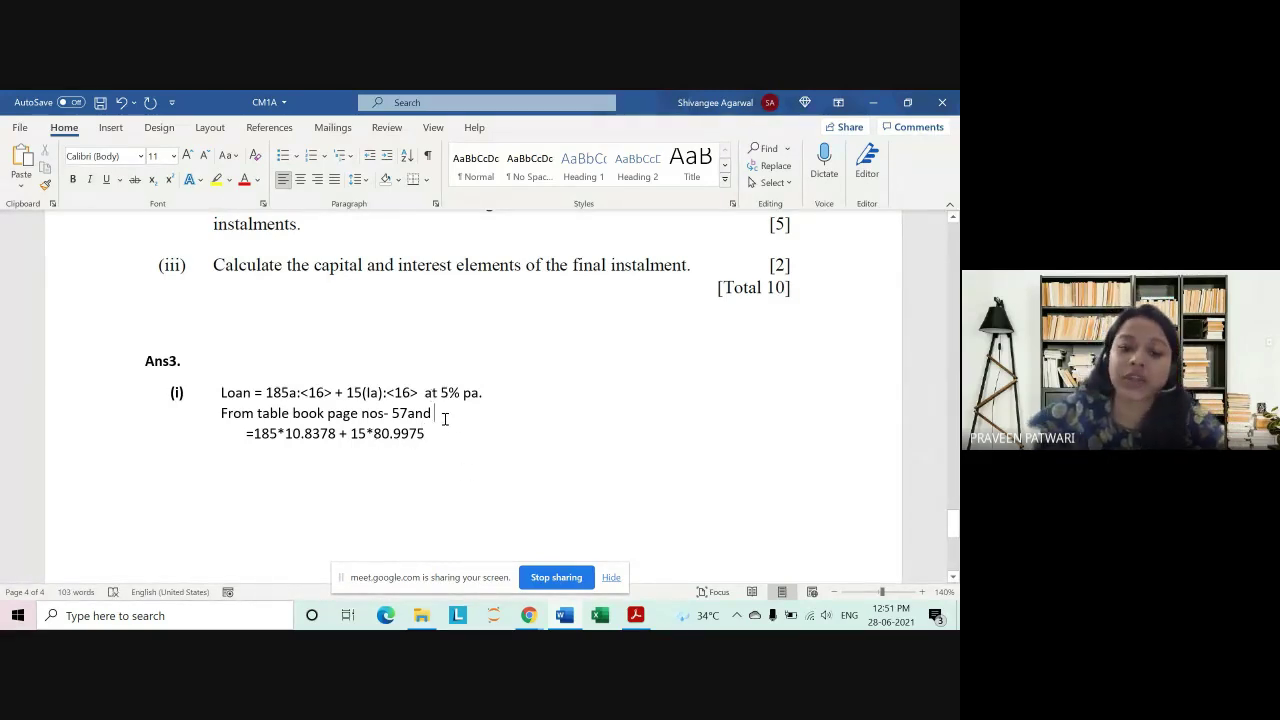
Step: Trim the note to 'From table book page no- 57' and align it under the formula
left_click_drag(445, 419, 421, 414)
key("BackSpace")
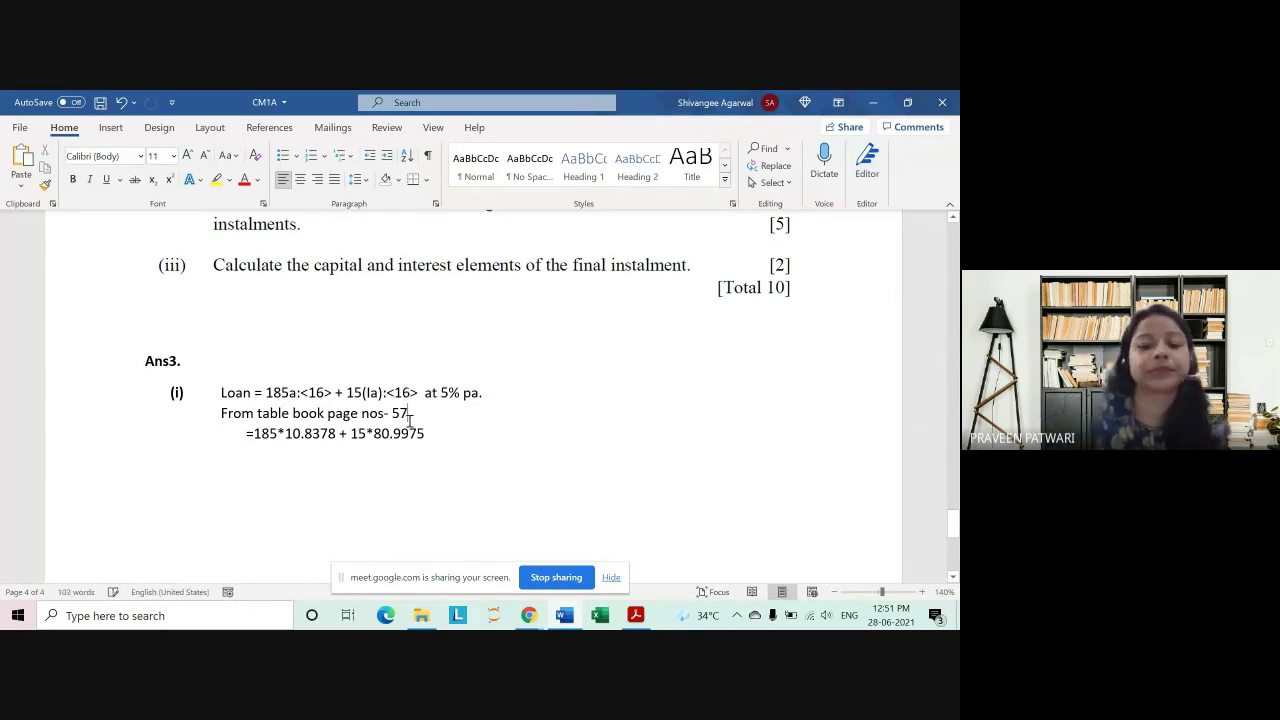
key("BackSpace")
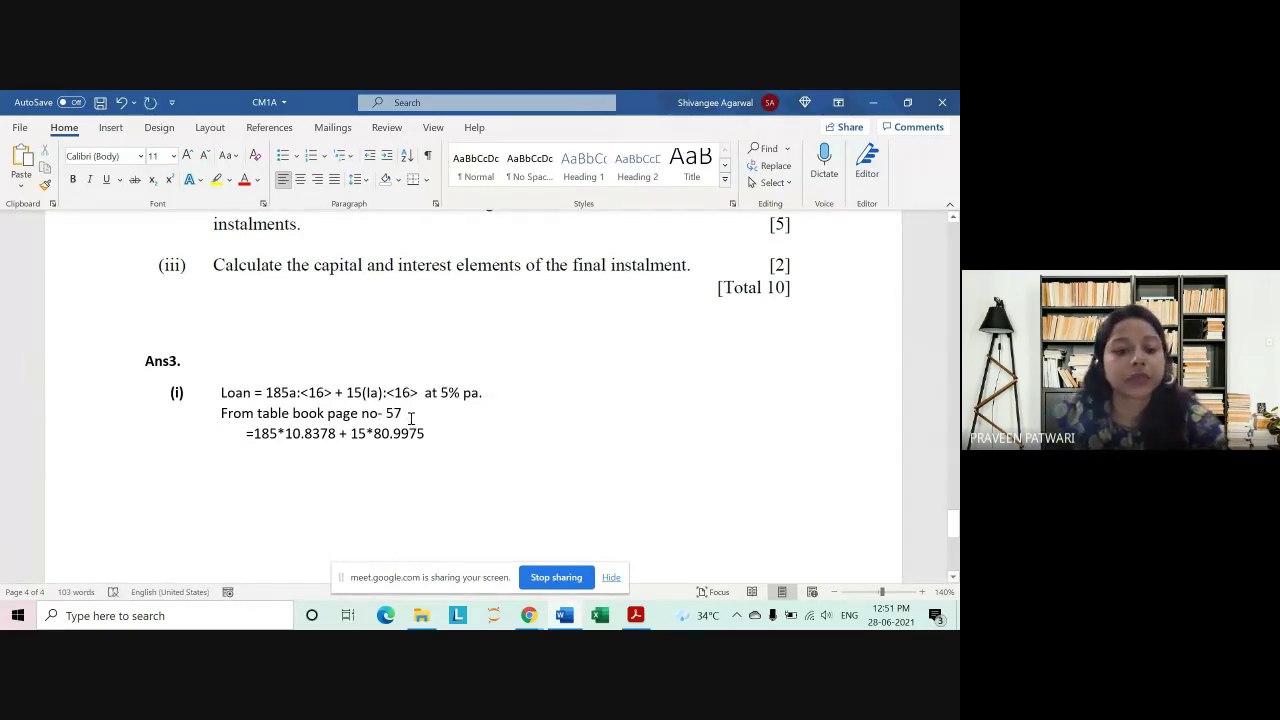
key("Tab")
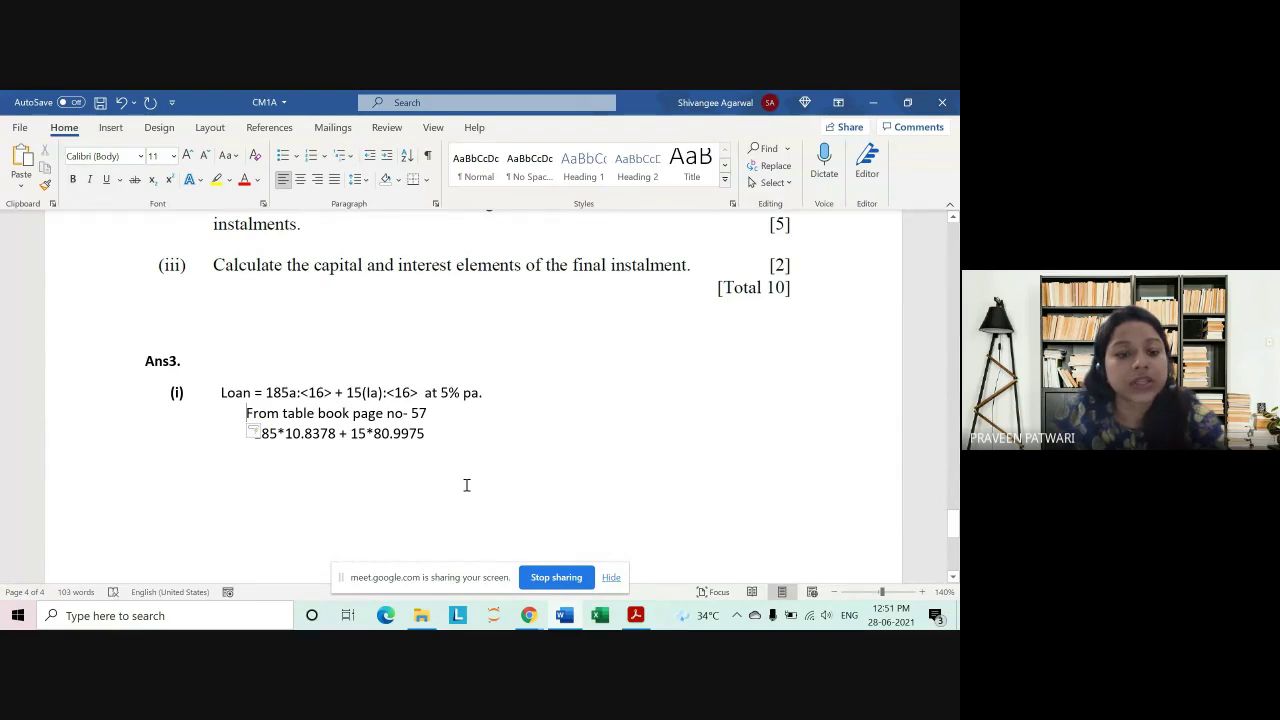
key("Tab")
key("BackSpace")
key("BackSpace")
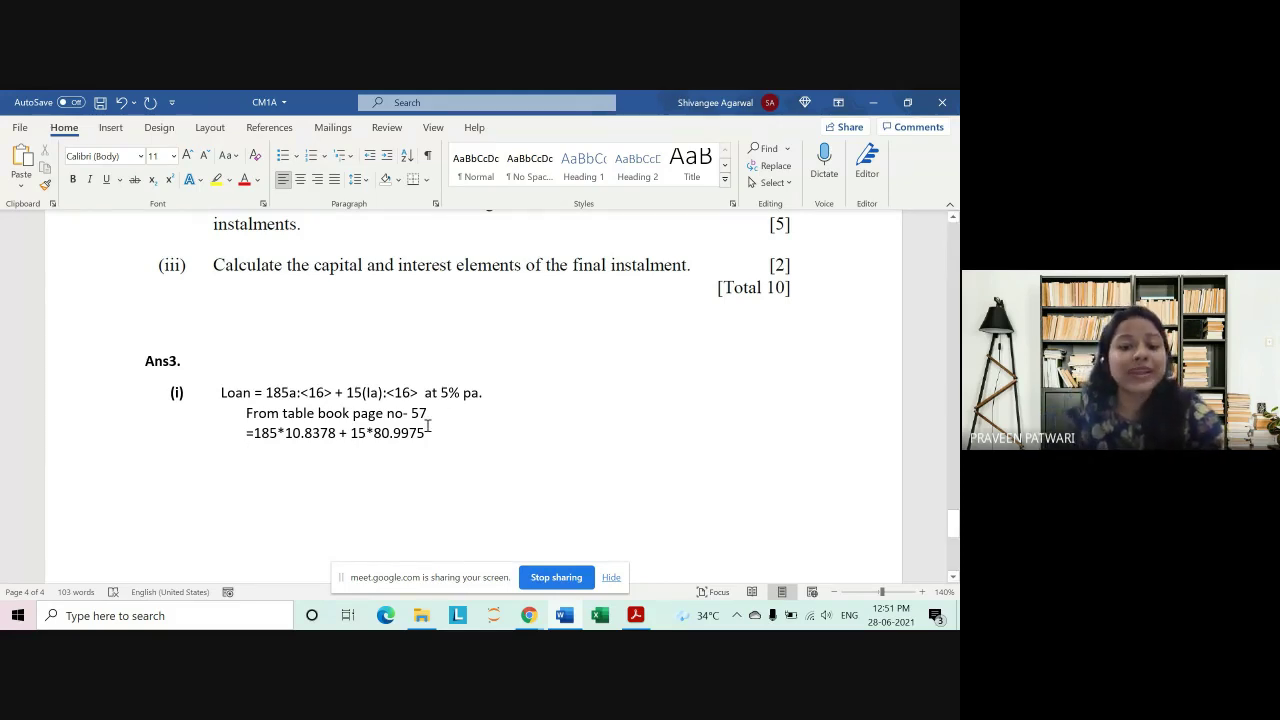
left_click_drag(427, 432, 266, 393)
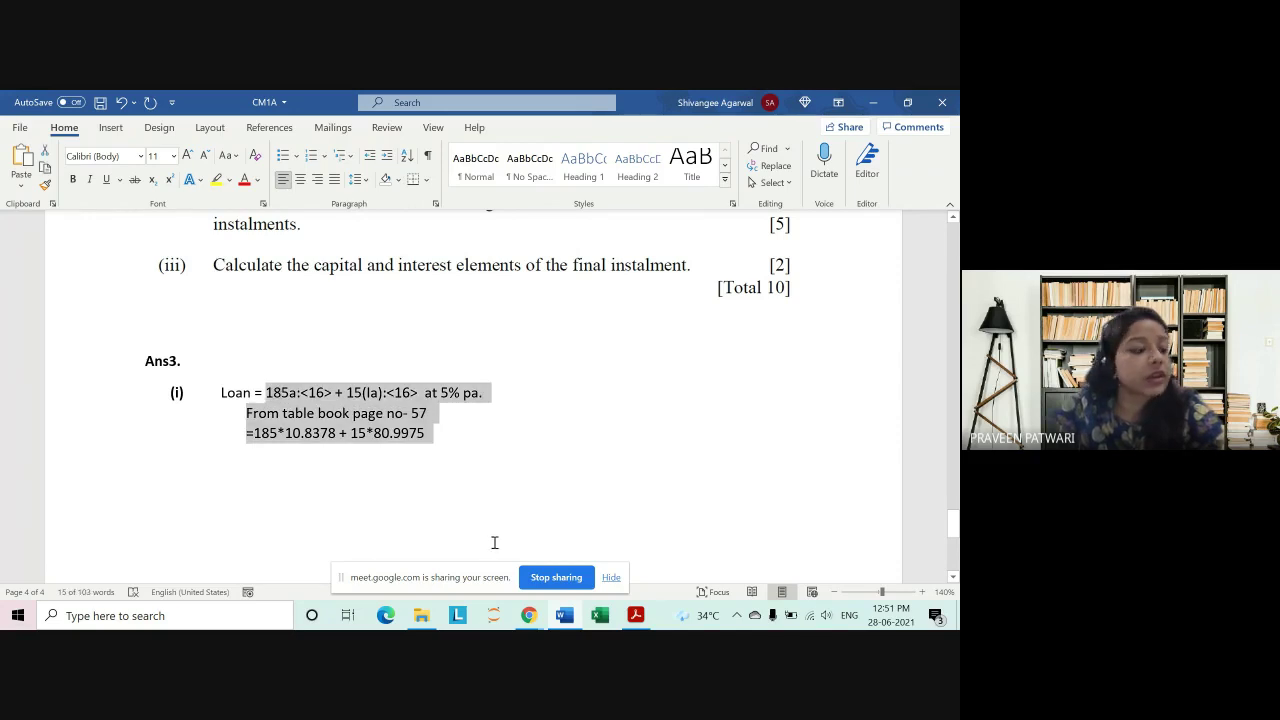
left_click(283, 461)
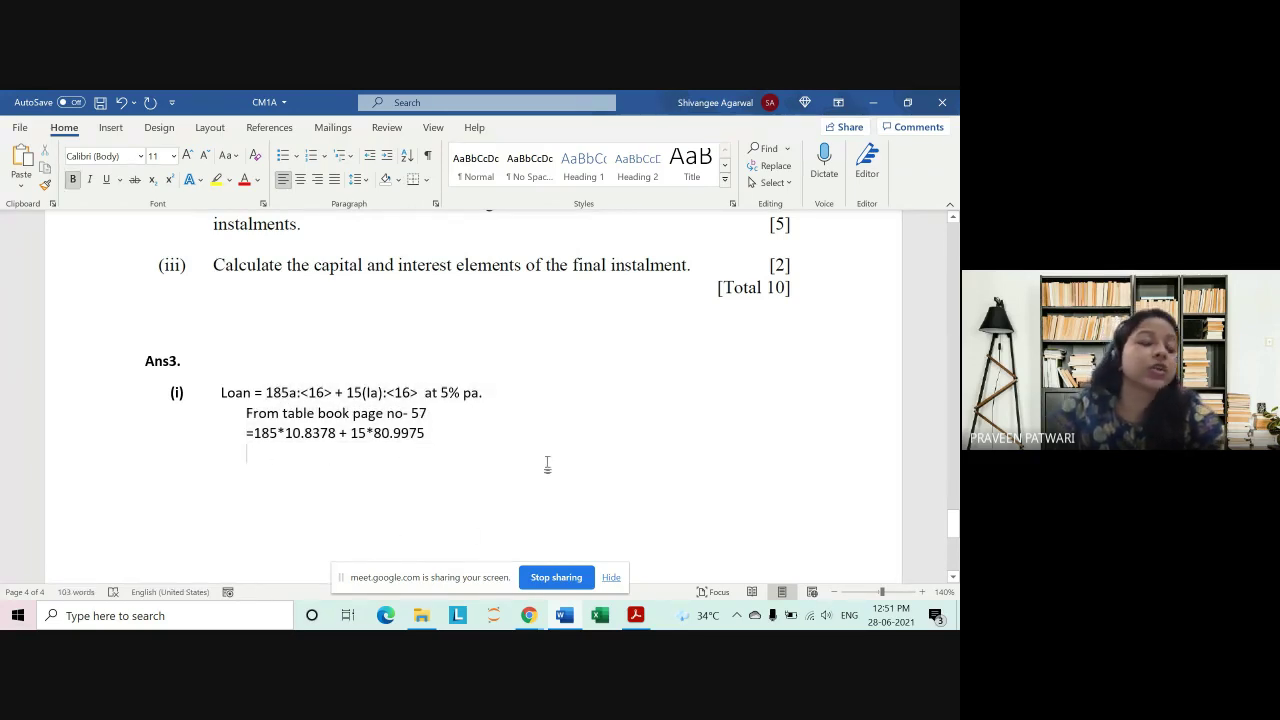
Step: Type a non-bold '= $' result line beneath the evaluation line
type("=")
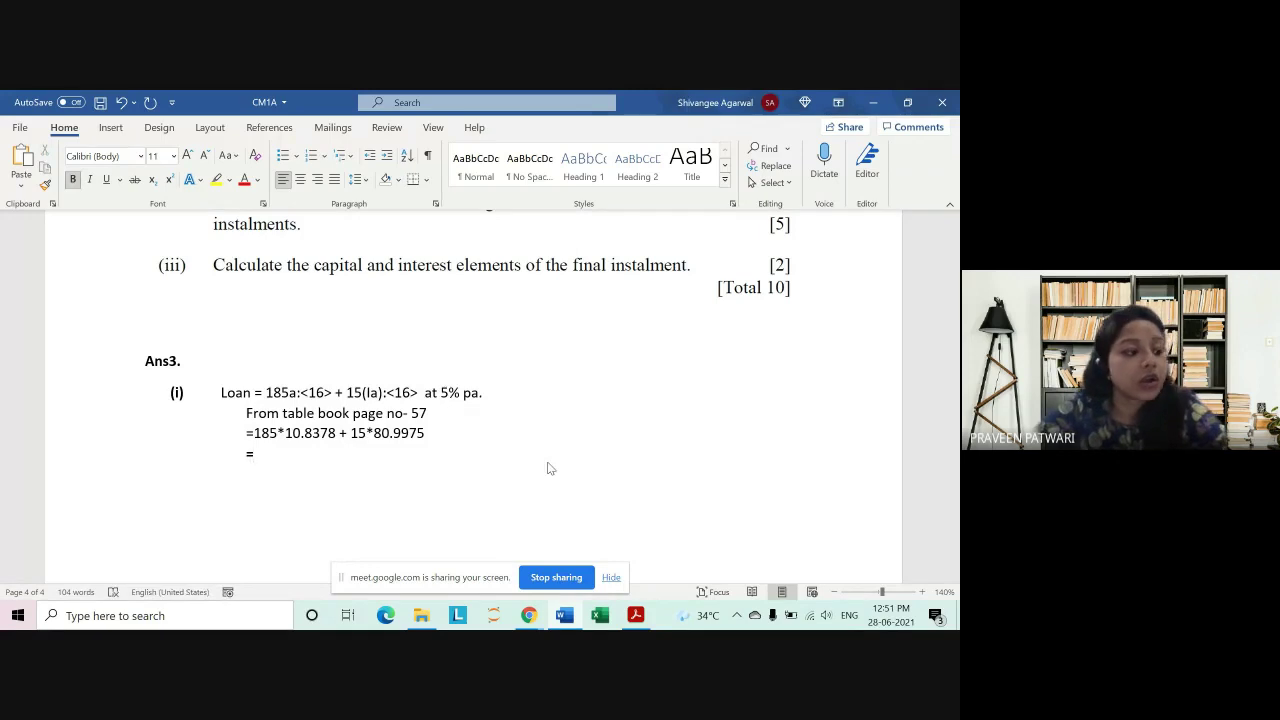
type(" $")
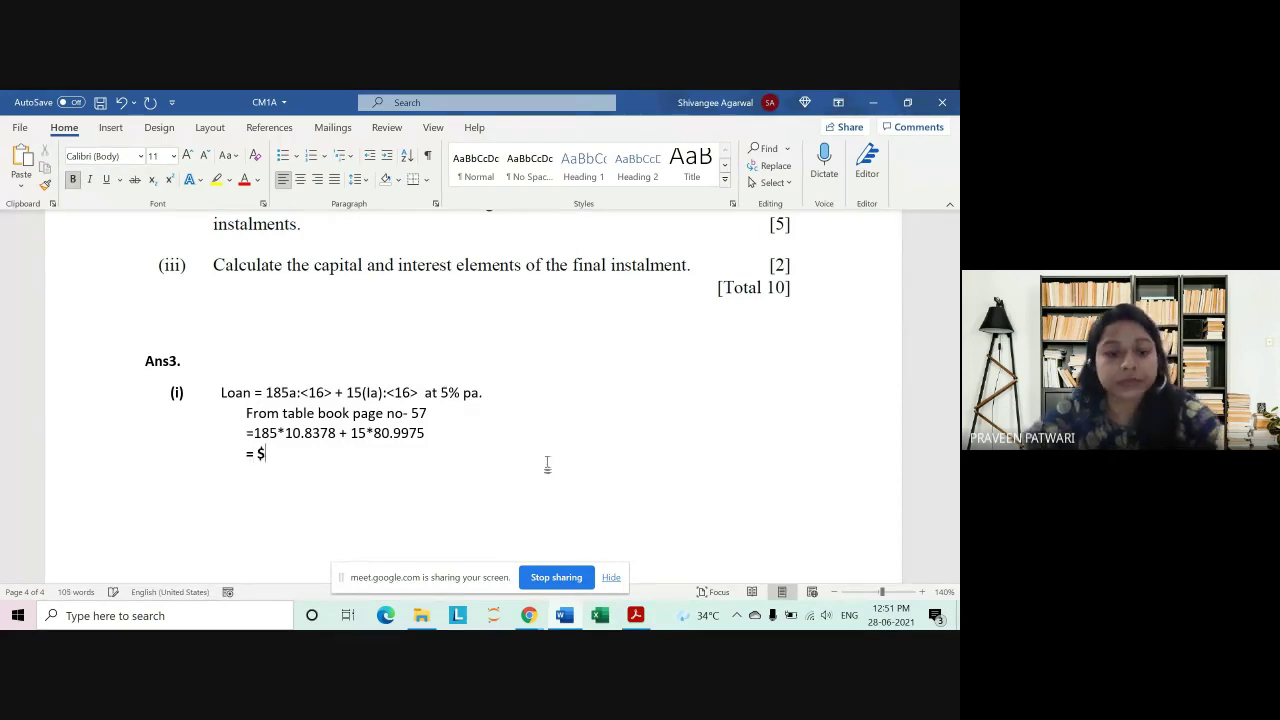
key("BackSpace")
key("BackSpace")
key("BackSpace")
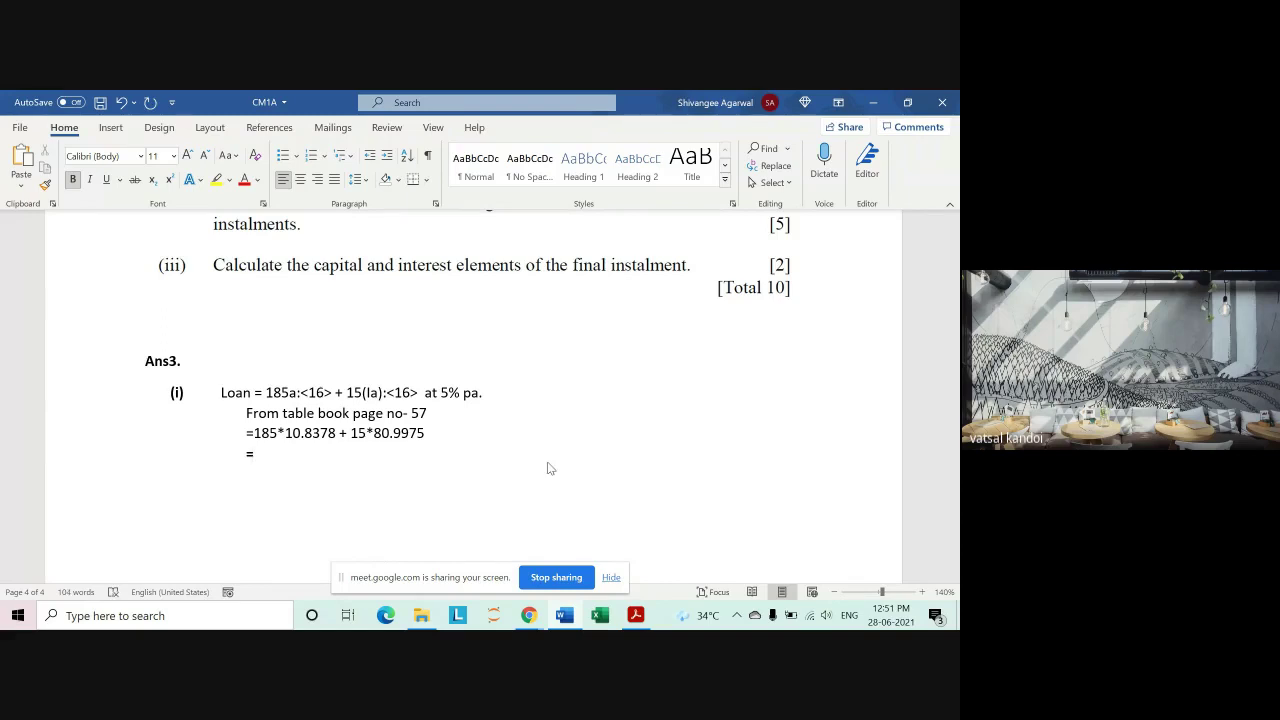
key("ctrl+b")
type("=")
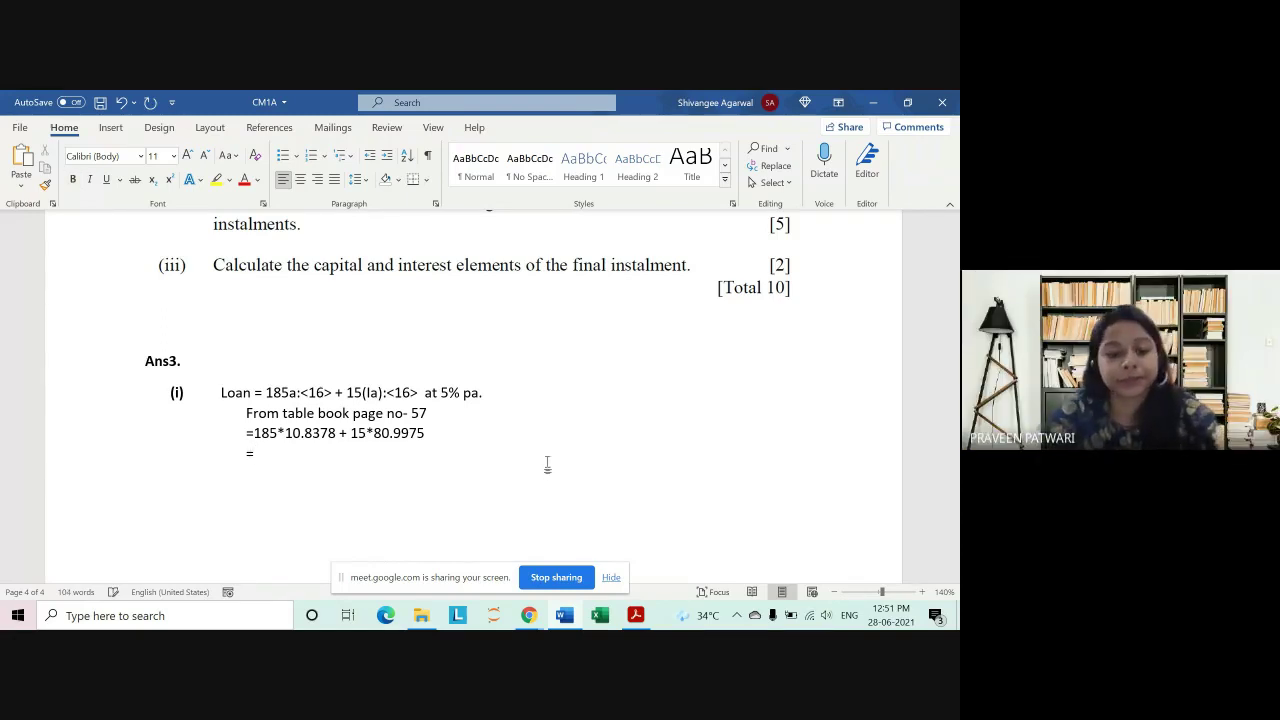
type(" $")
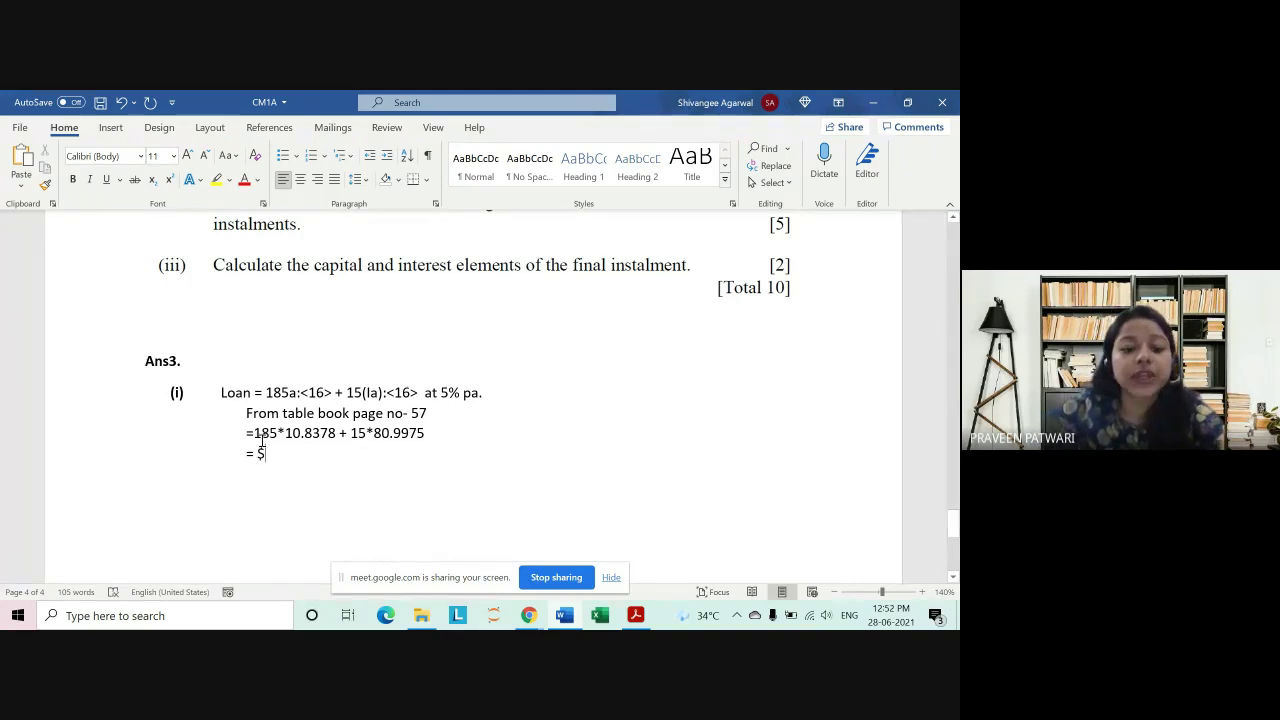
Step: Select the reference line text, then add and remove a tabbed bracket after the formula
triple_click(262, 445)
left_click(583, 431)
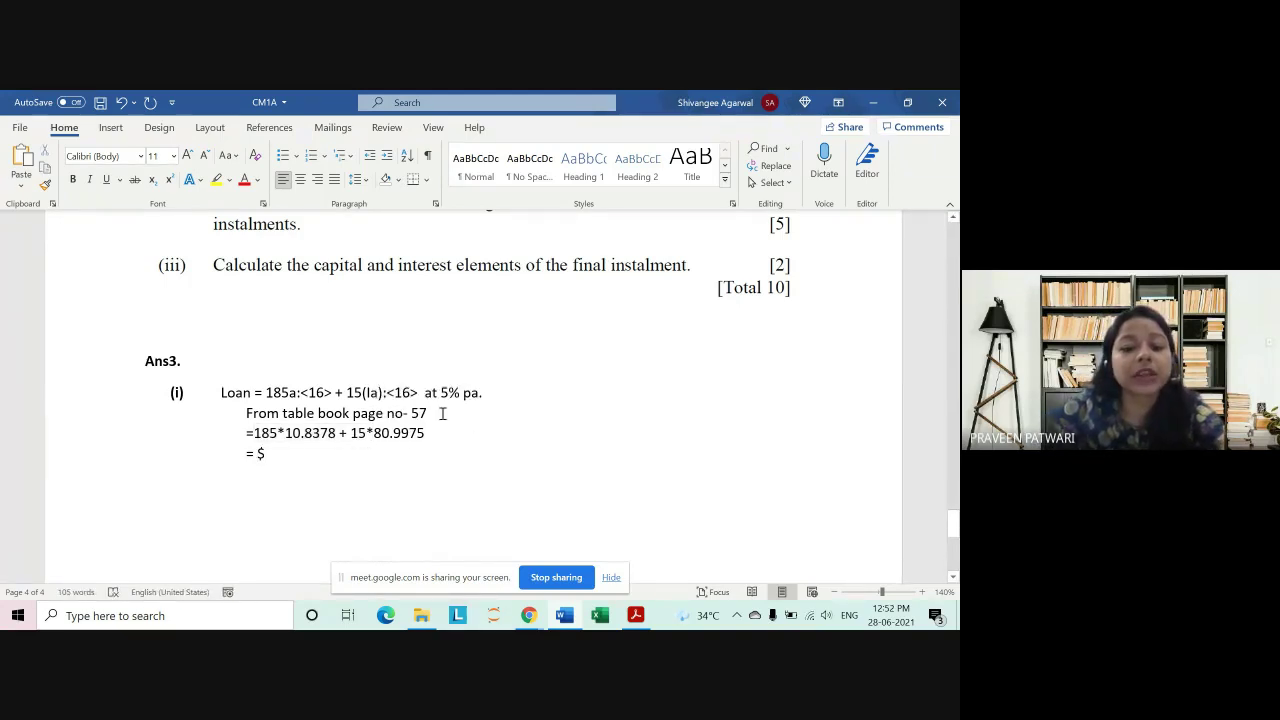
left_click_drag(443, 411, 249, 409)
key("ctrl+c")
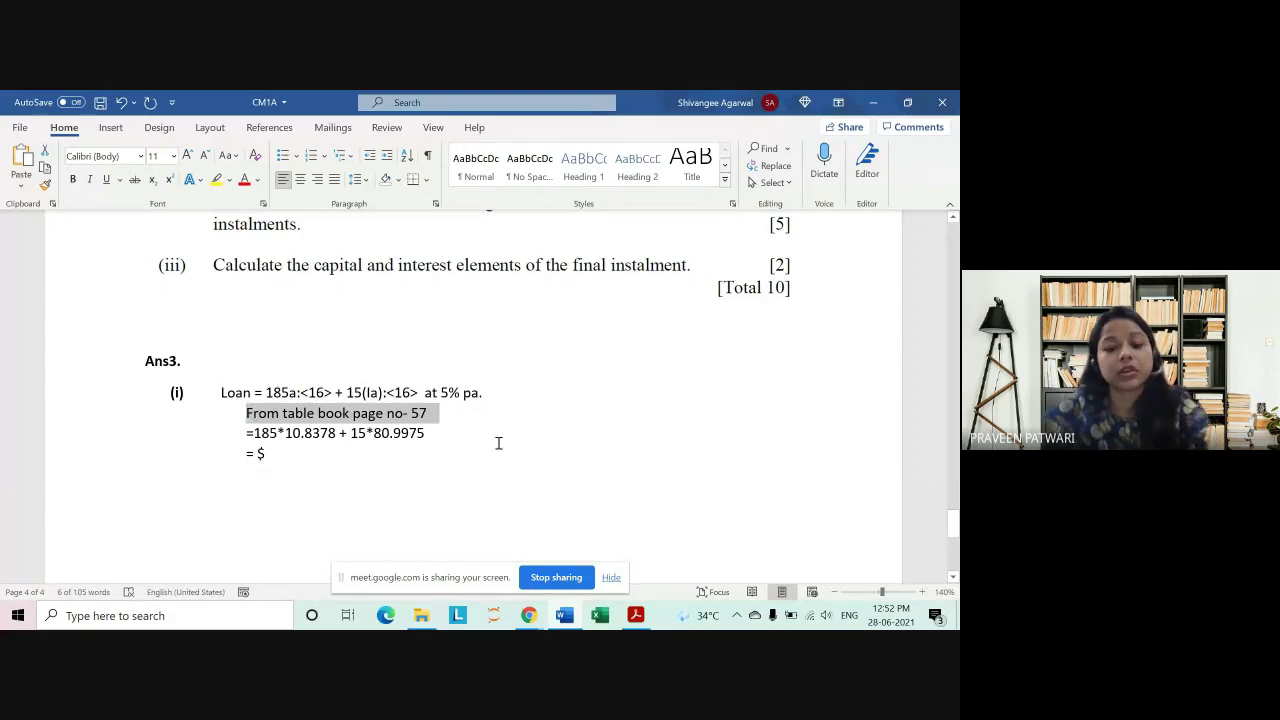
left_click(497, 443)
key("Tab")
type("(")
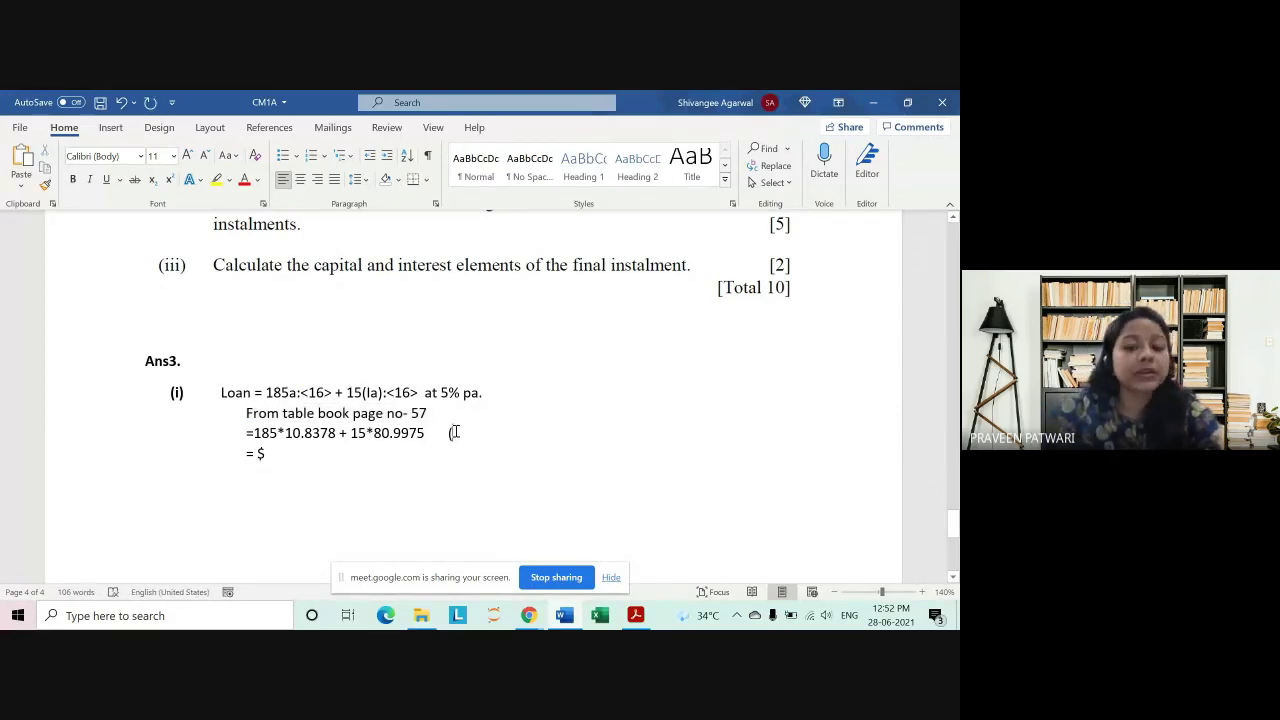
key("BackSpace")
key("BackSpace")
key("BackSpace")
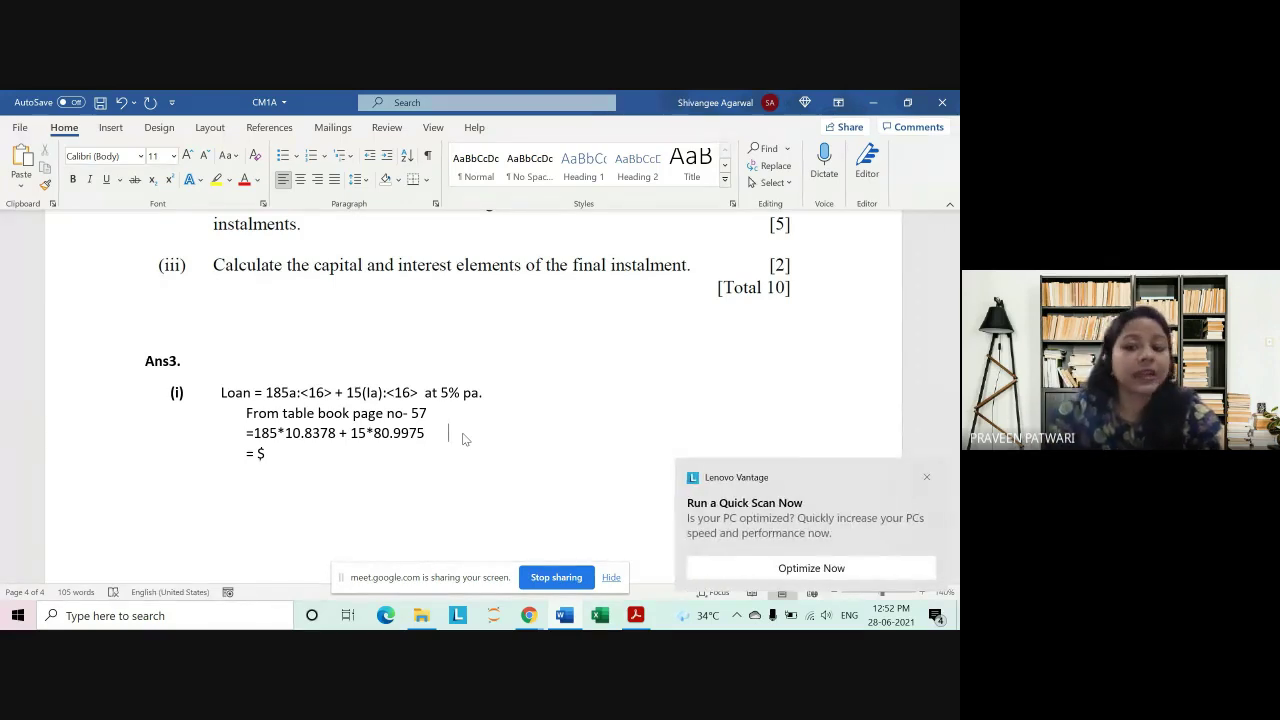
Step: Put the page-57 table book reference in brackets after the formula, separated by a tab
left_click(926, 476)
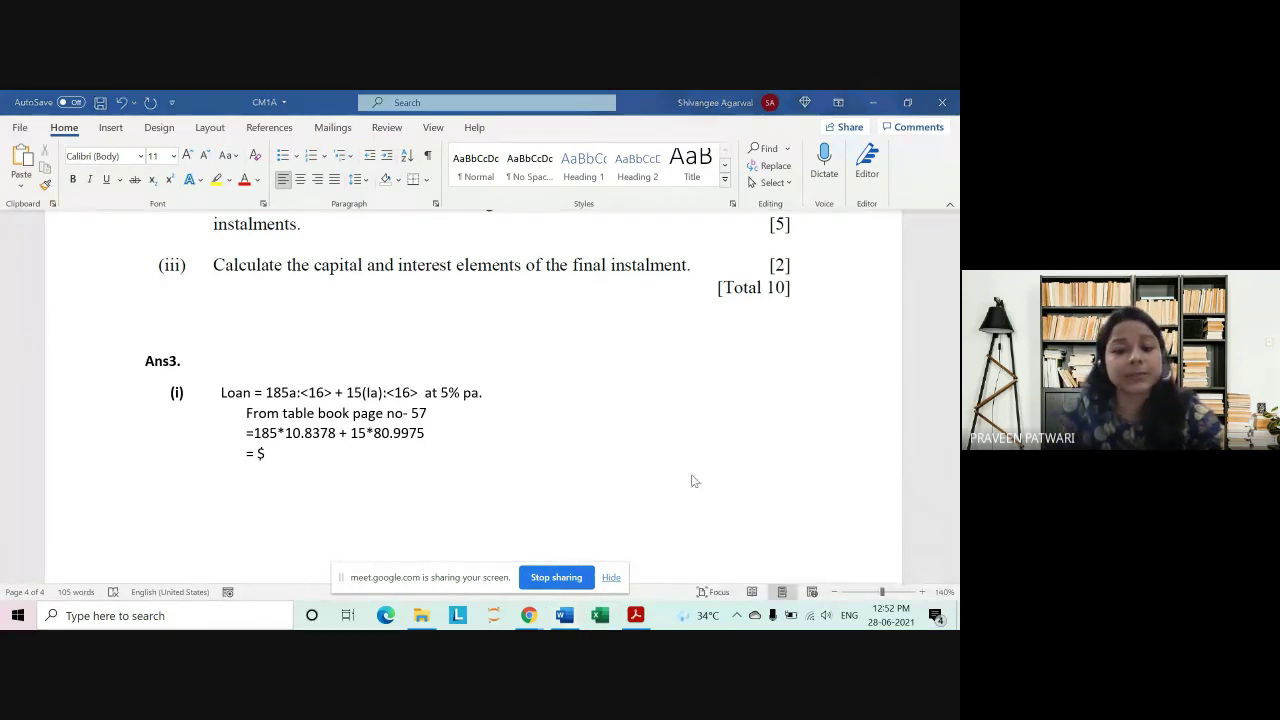
left_click(483, 440)
key("Tab")
type("(")
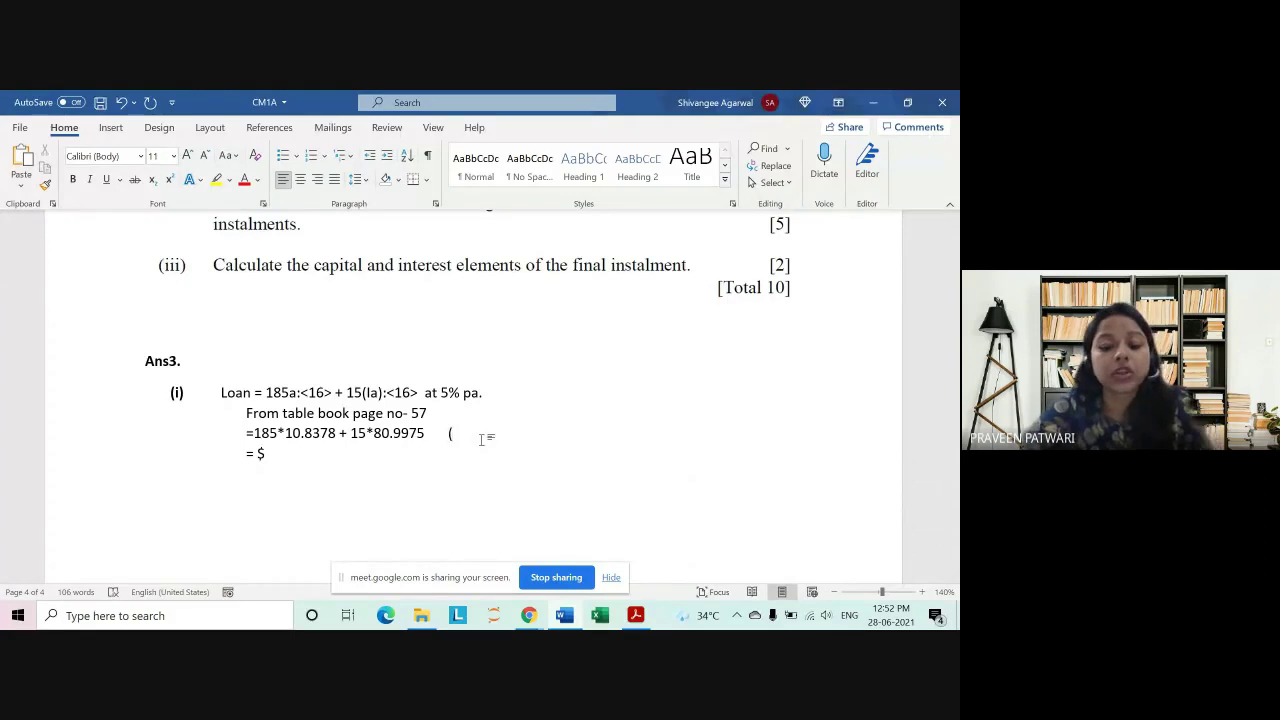
key("ctrl+v")
key("BackSpace")
key("BackSpace")
key("BackSpace")
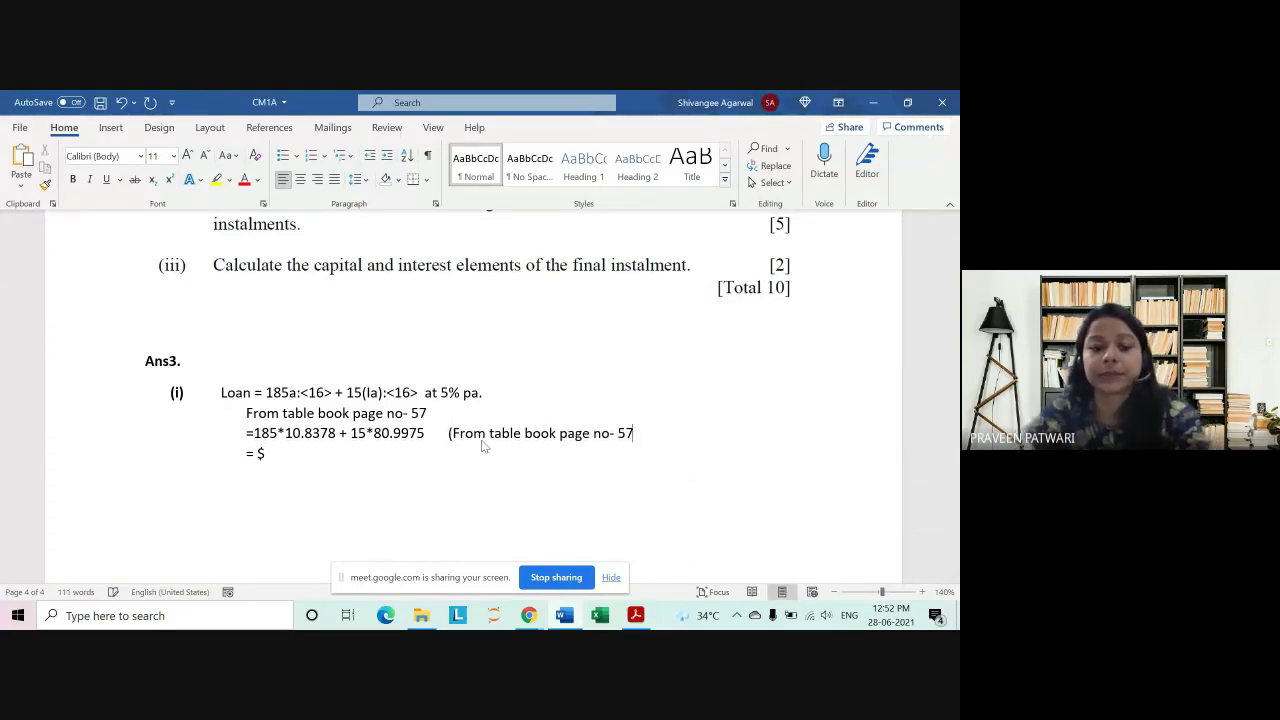
type(")")
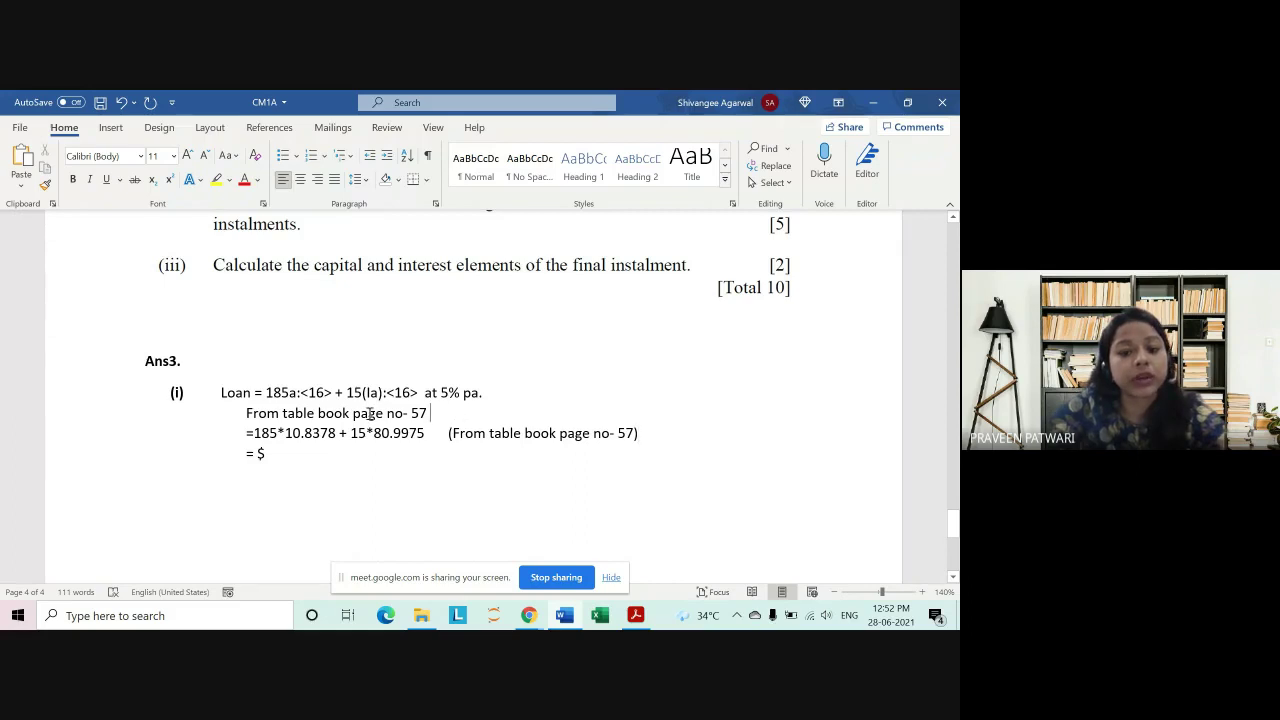
Step: Delete the old reference line and type the result value 3219.96
left_click_drag(431, 413, 238, 413)
key("BackSpace")
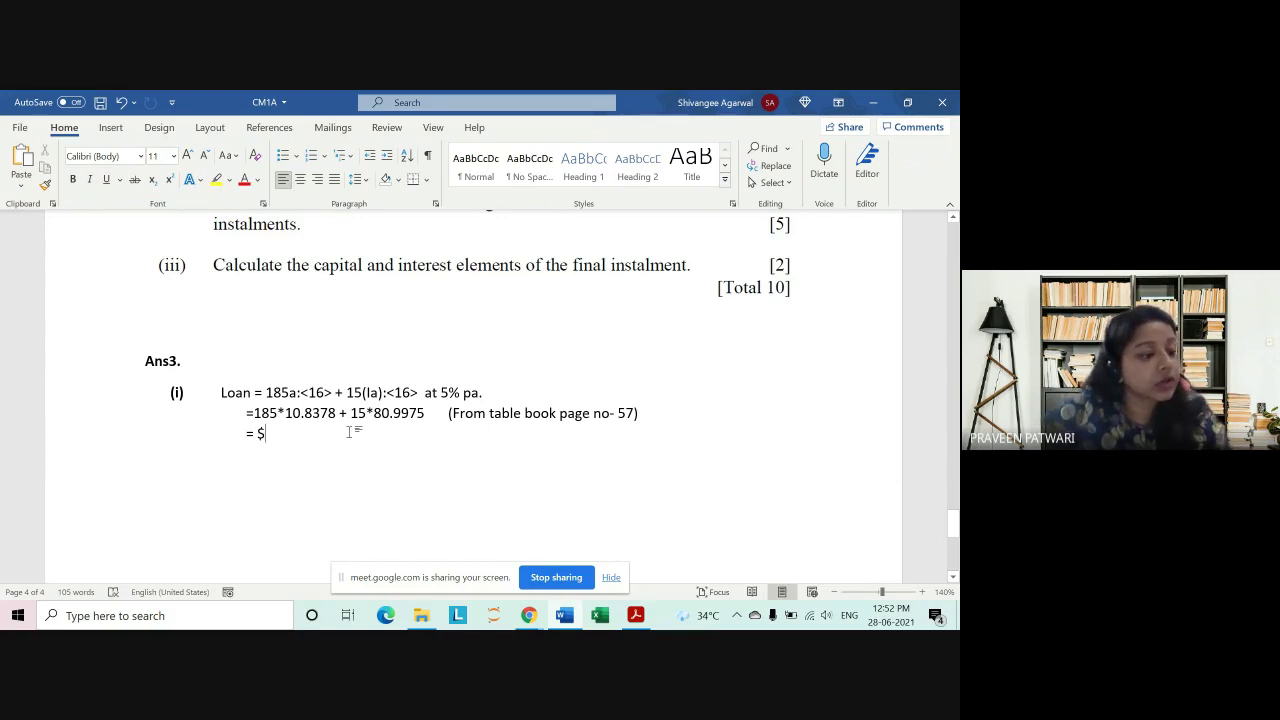
type("32")
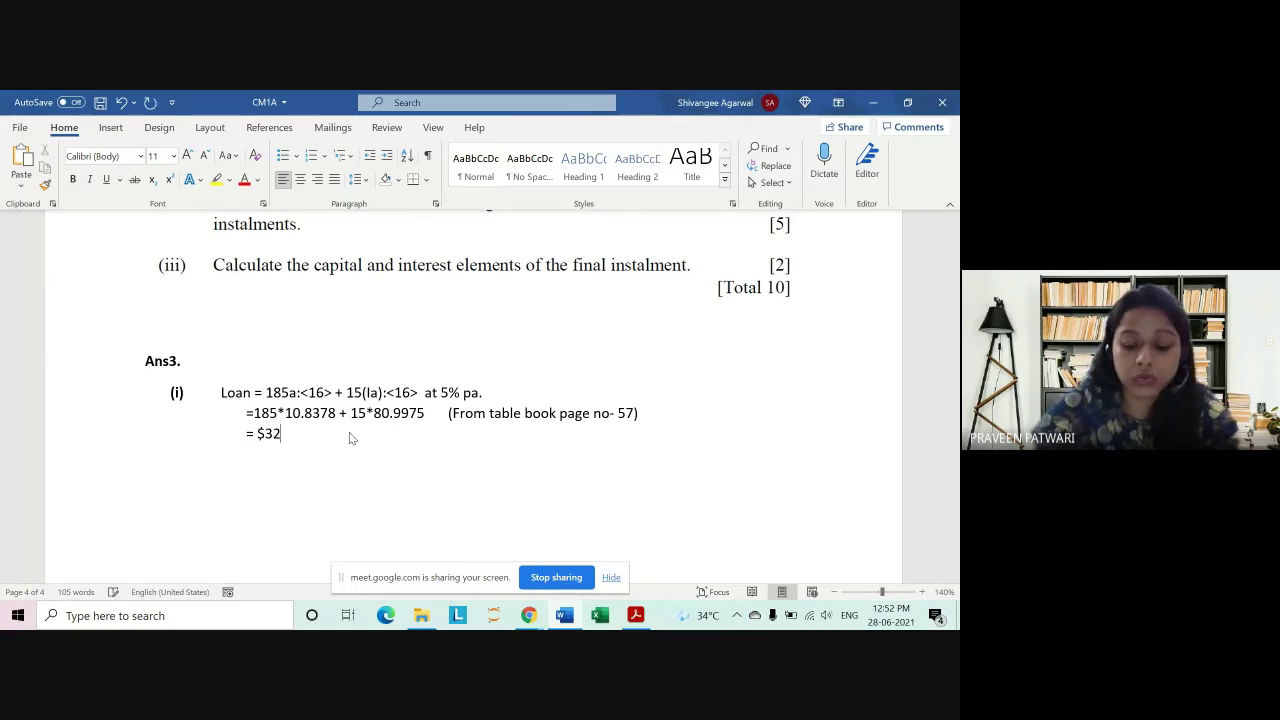
type("1")
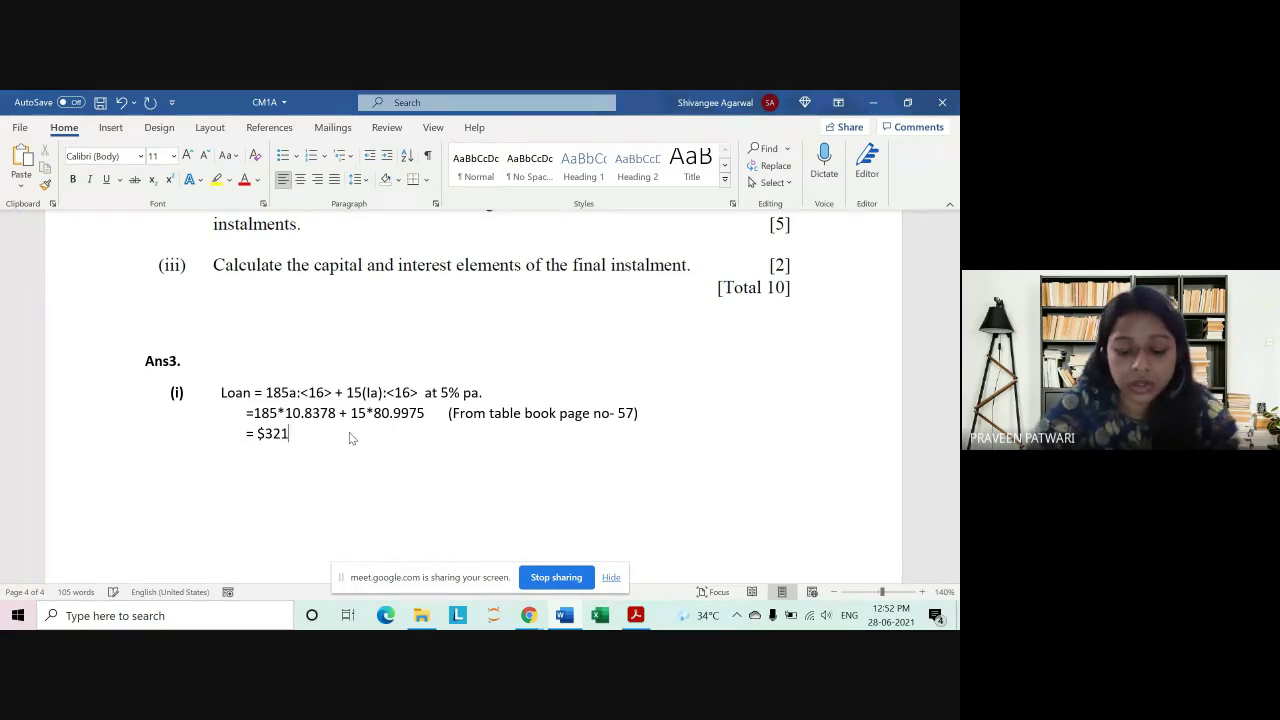
type("9.9")
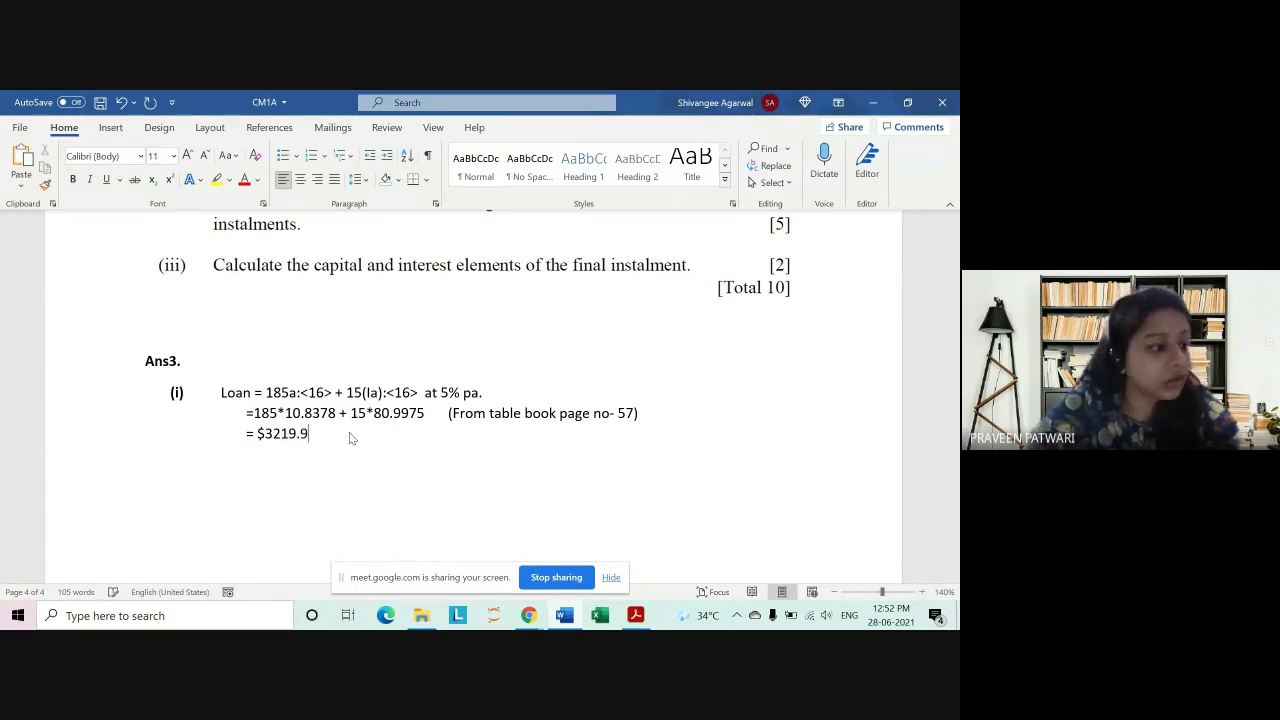
type("6")
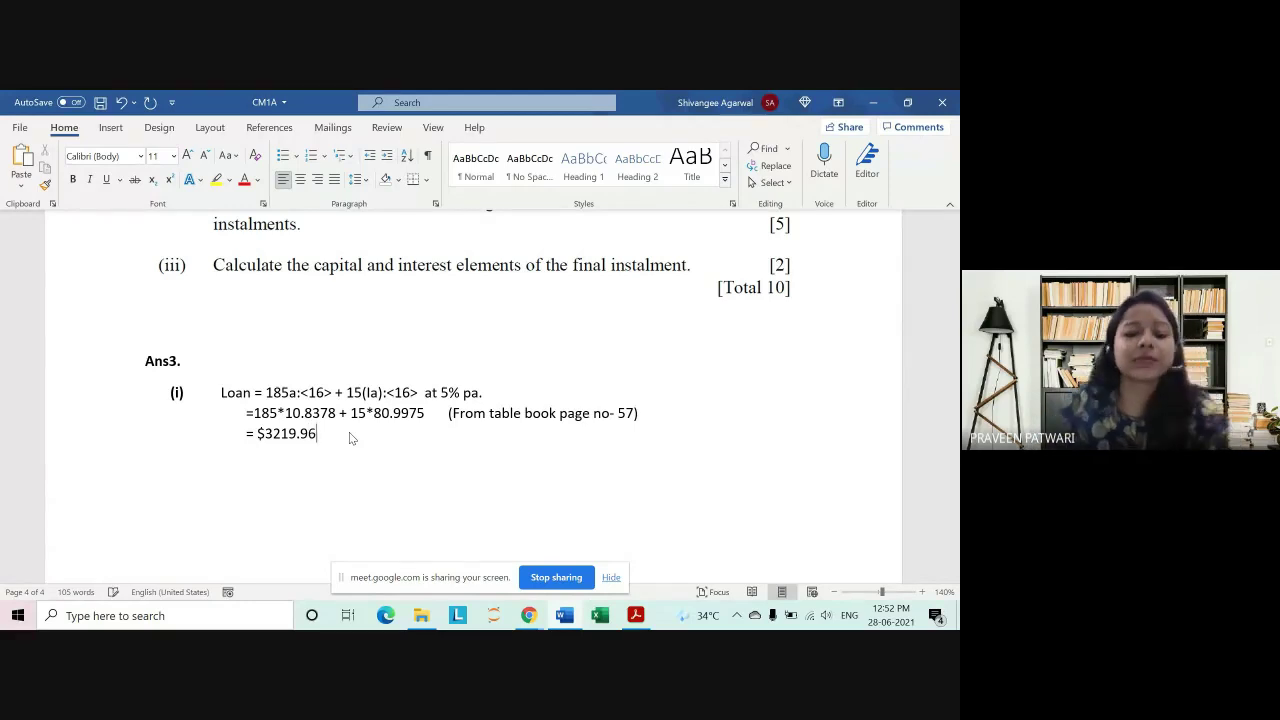
Step: Make the part (i) result line '= $3219.96' bold
left_click_drag(303, 440, 251, 440)
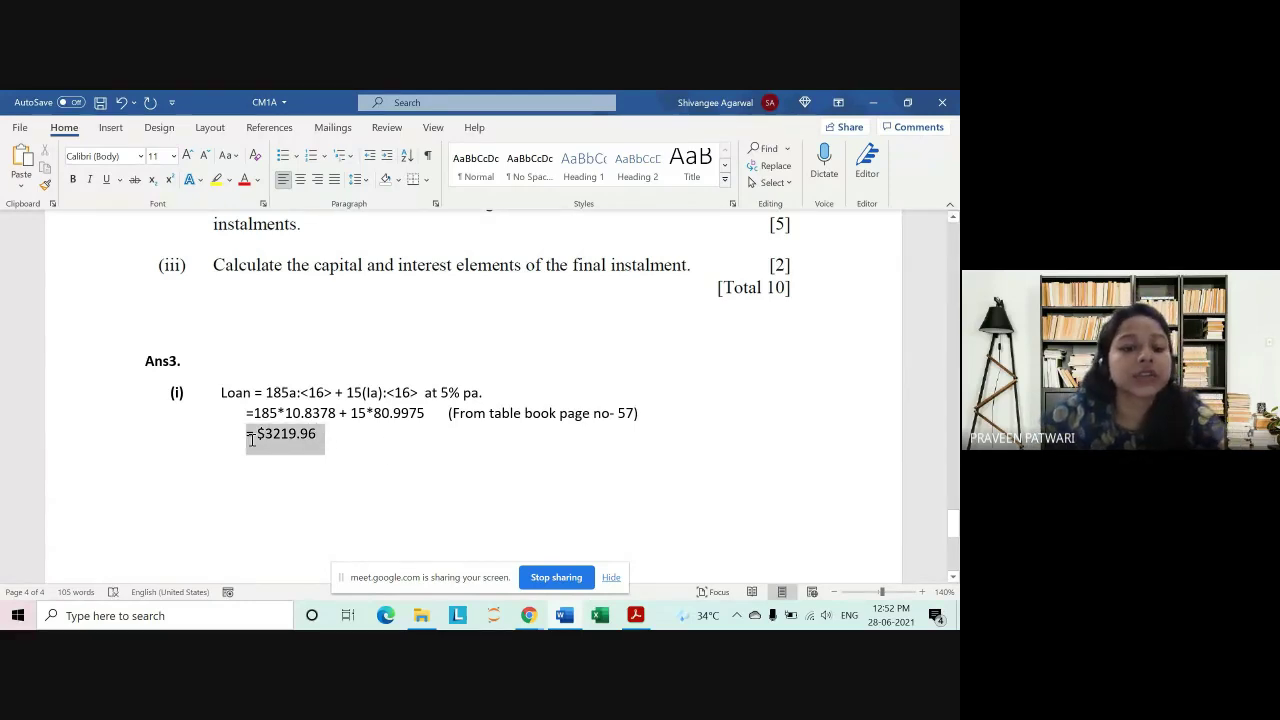
key("ctrl+b")
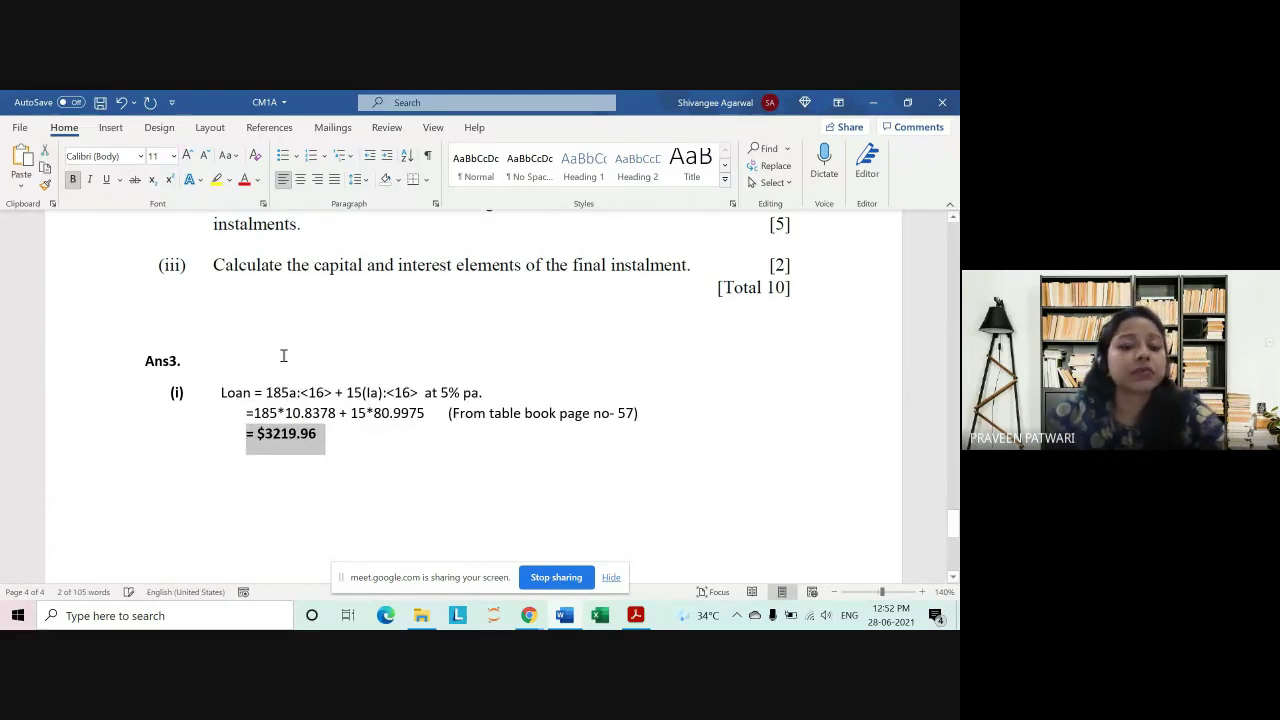
left_click(320, 446)
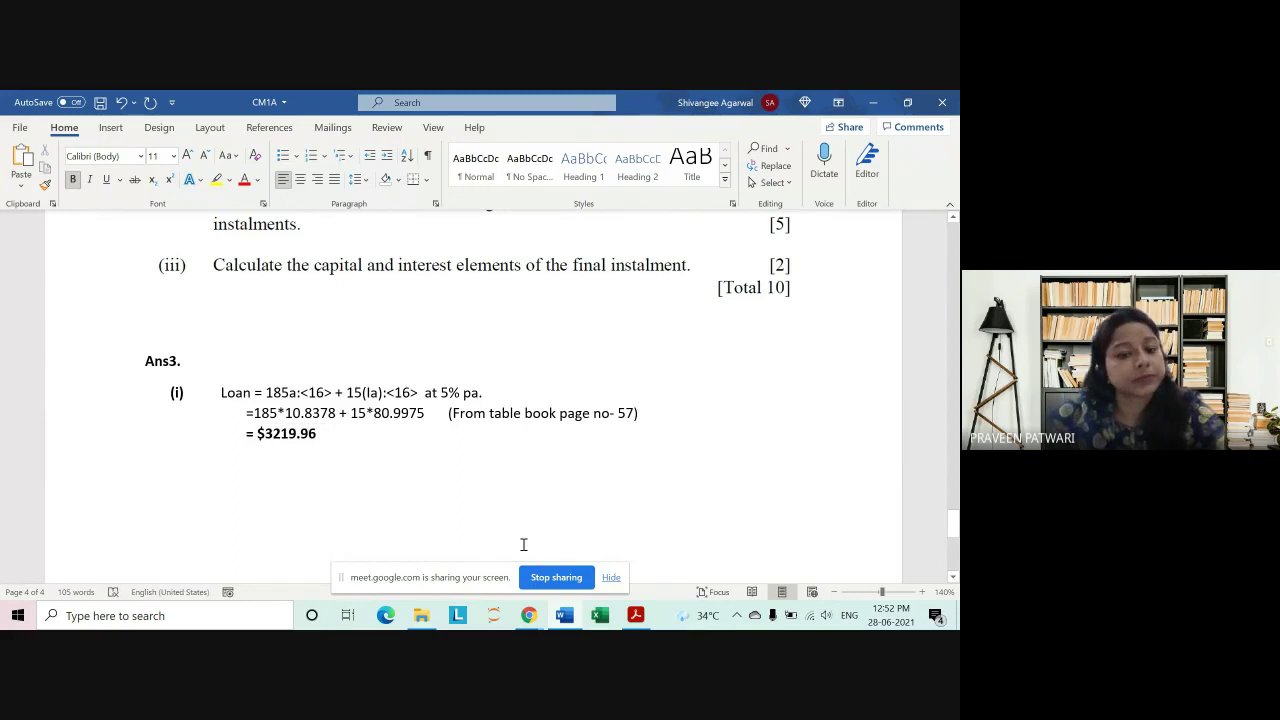
double_click(258, 433)
scroll(463, 357, "up", 3)
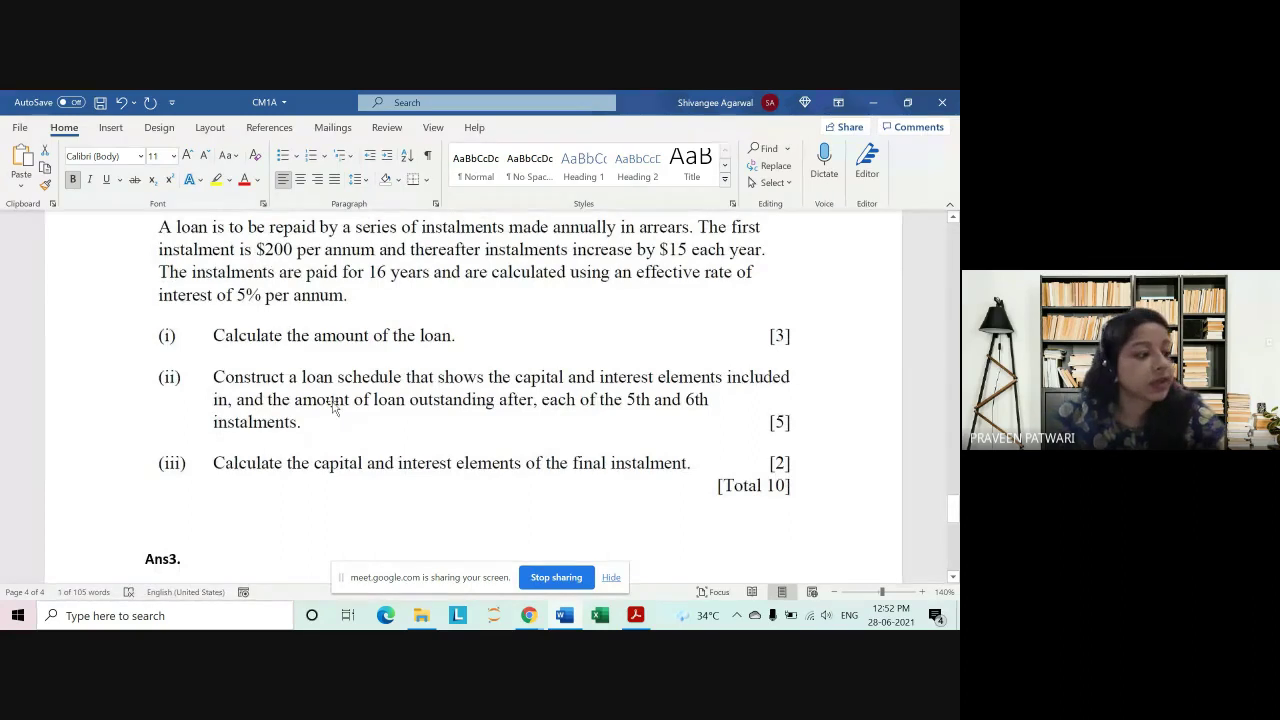
scroll(336, 400, "down", 2)
scroll(336, 400, "down", 2)
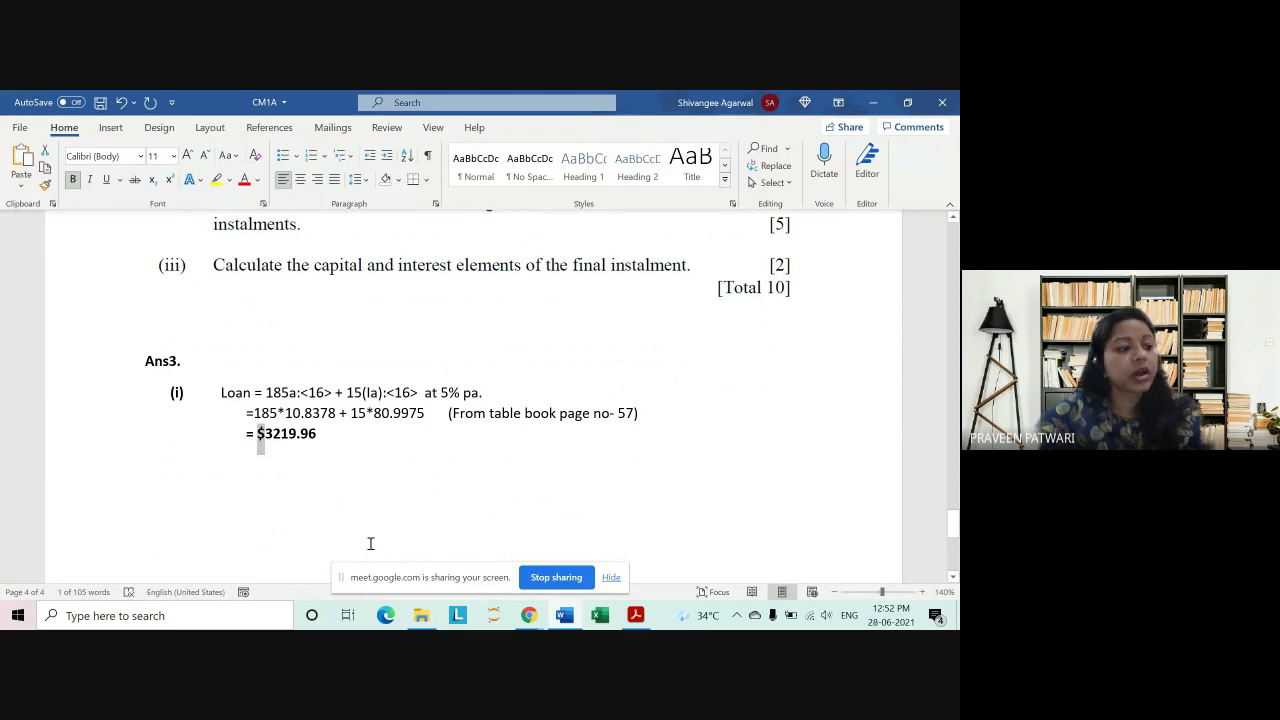
left_click(352, 434)
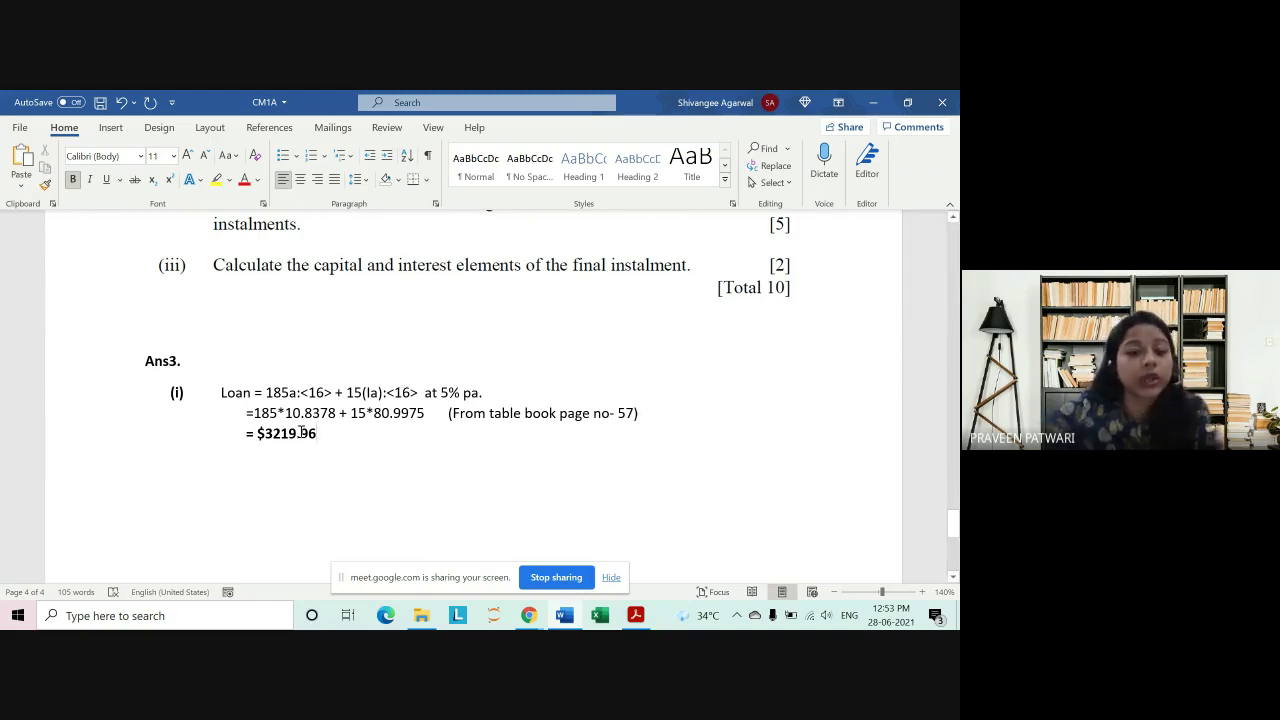
left_click_drag(301, 432, 220, 395)
left_click(337, 445)
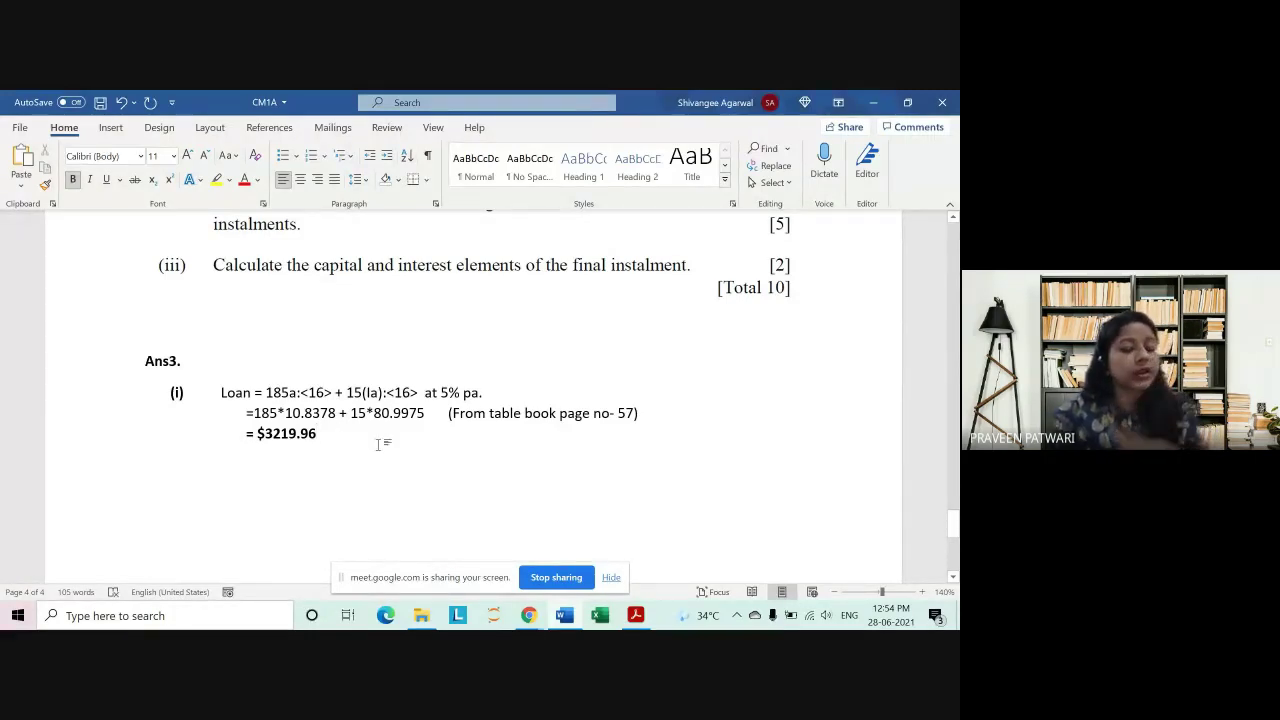
scroll(379, 445, "up", 1)
scroll(378, 440, "up", 2)
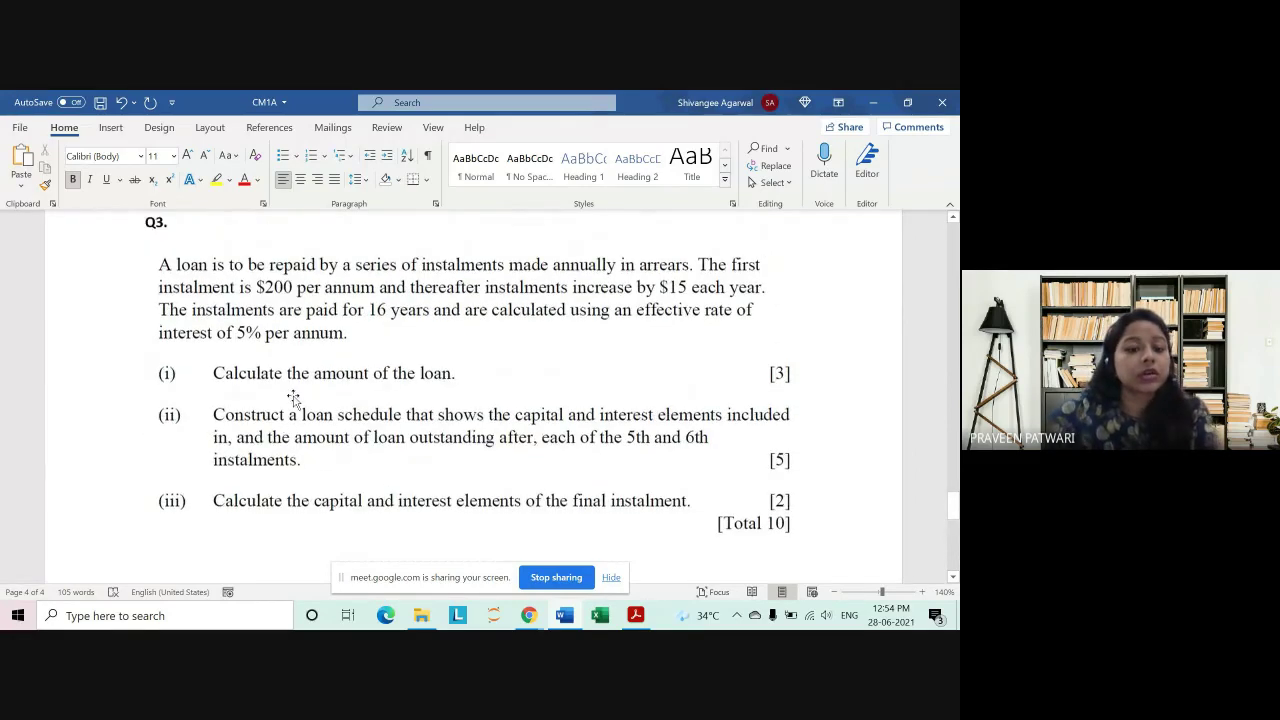
scroll(291, 391, "up", 1)
scroll(300, 420, "down", 1)
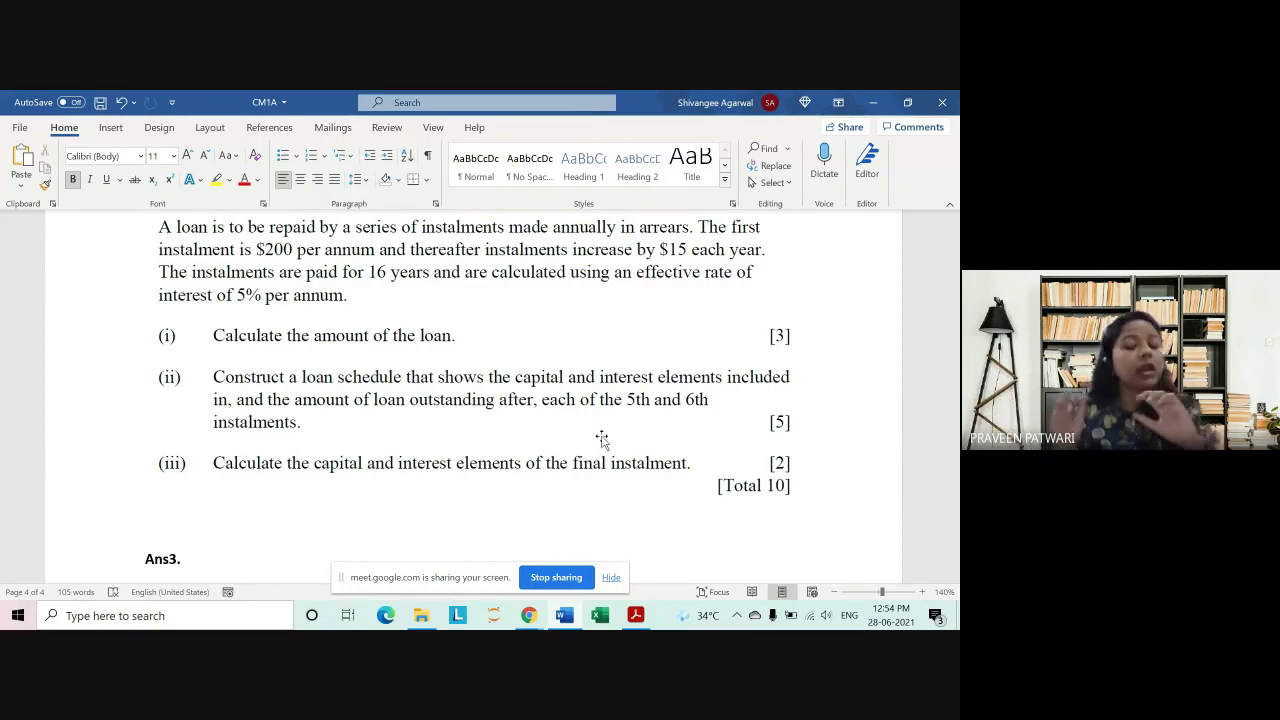
scroll(601, 438, "down", 1)
Step: Add a '(ii)' item below the part (i) result, with a blank line between them
scroll(549, 429, "down", 3)
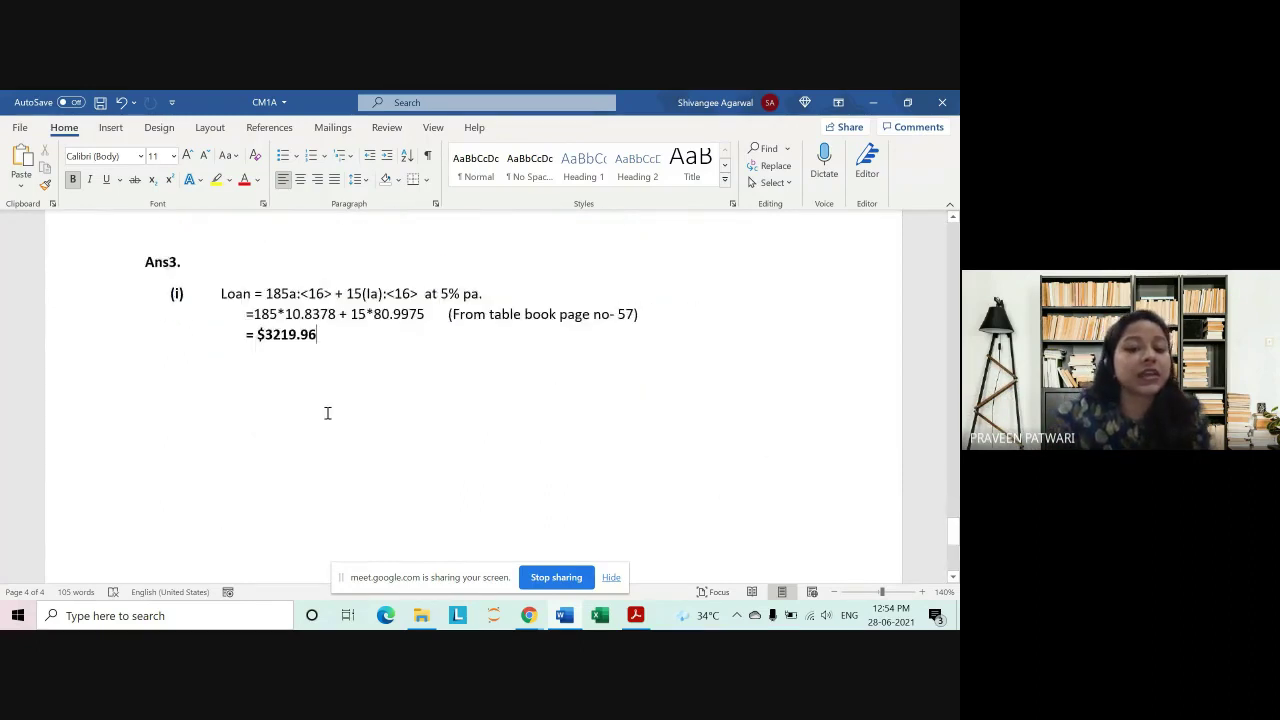
key("Return")
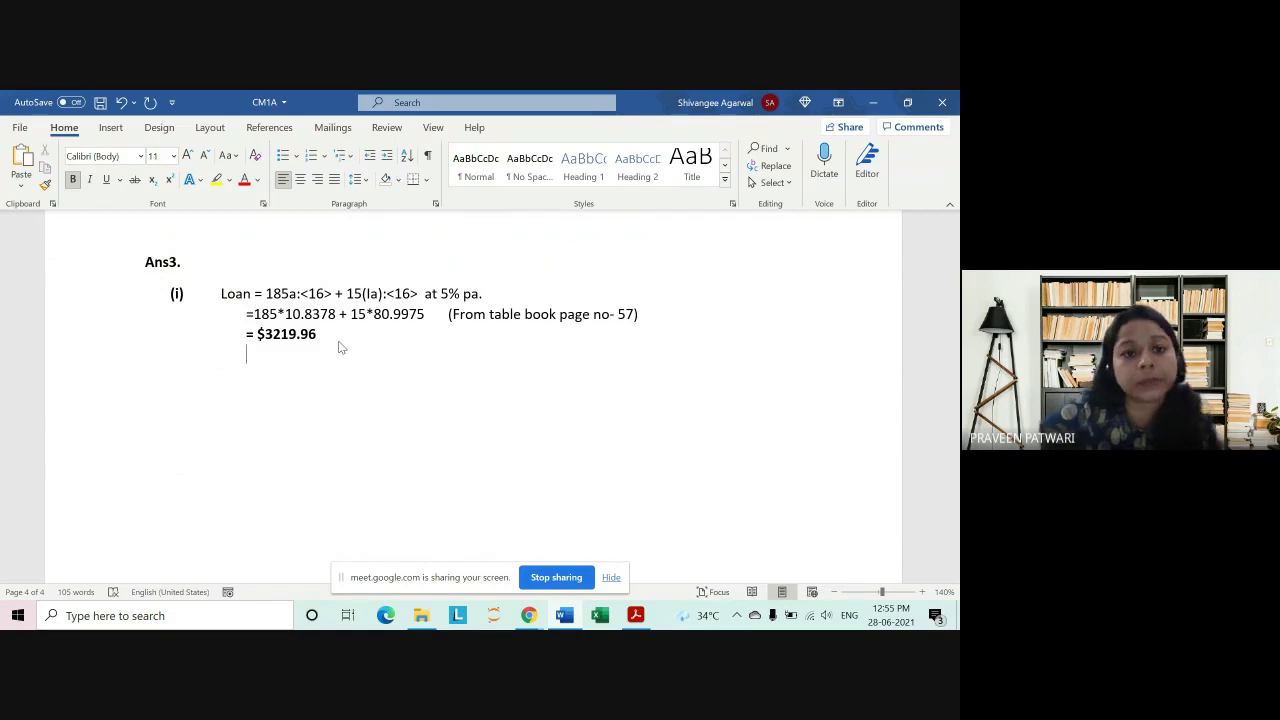
key("Return")
key("BackSpace")
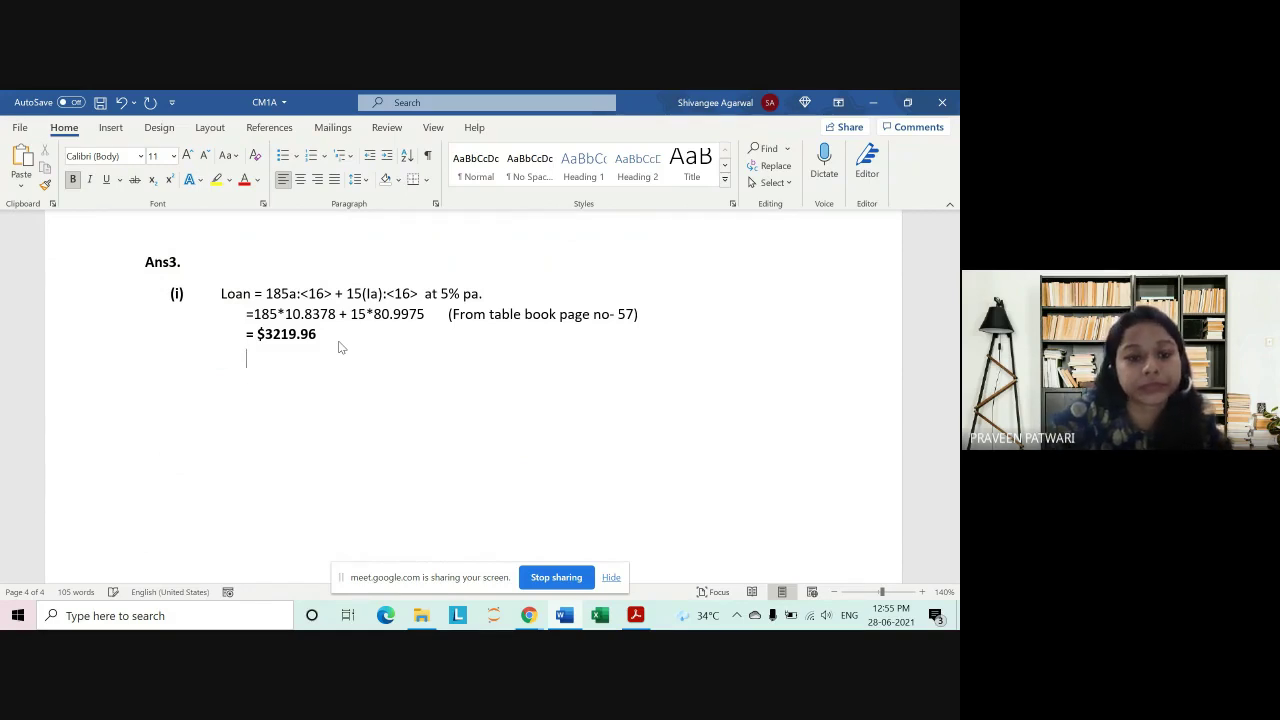
key("BackSpace")
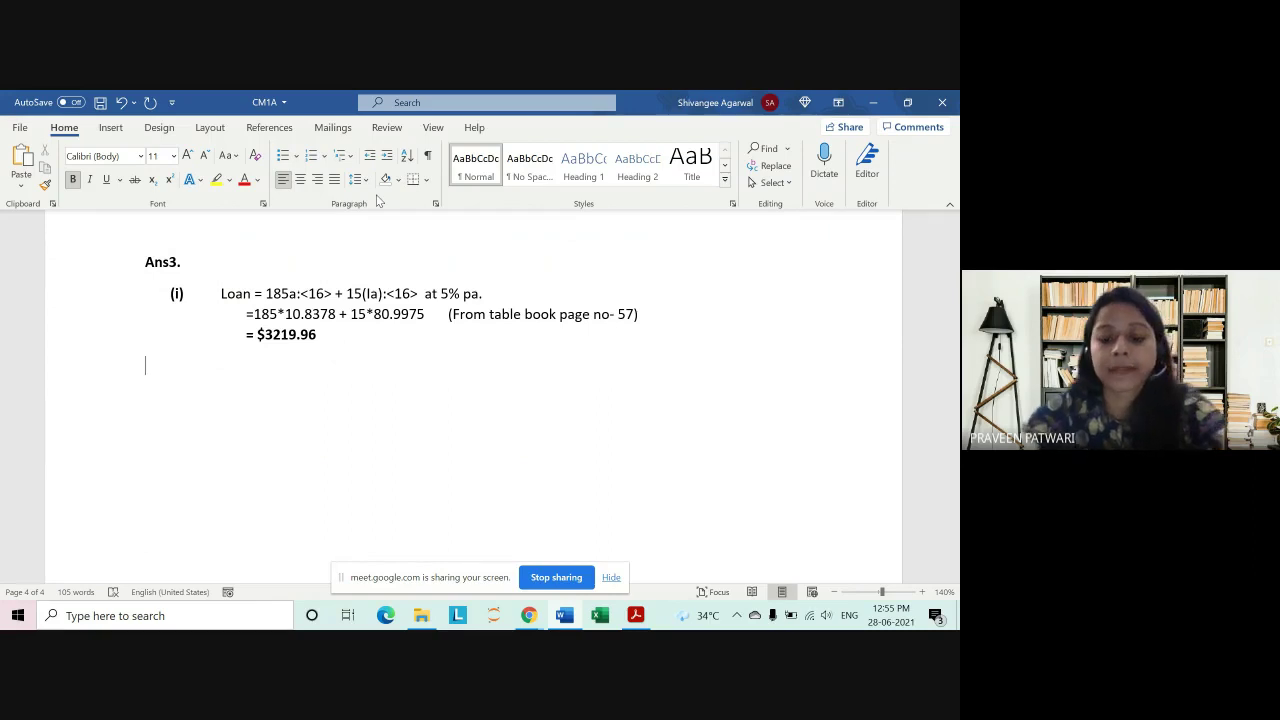
type("(ii)")
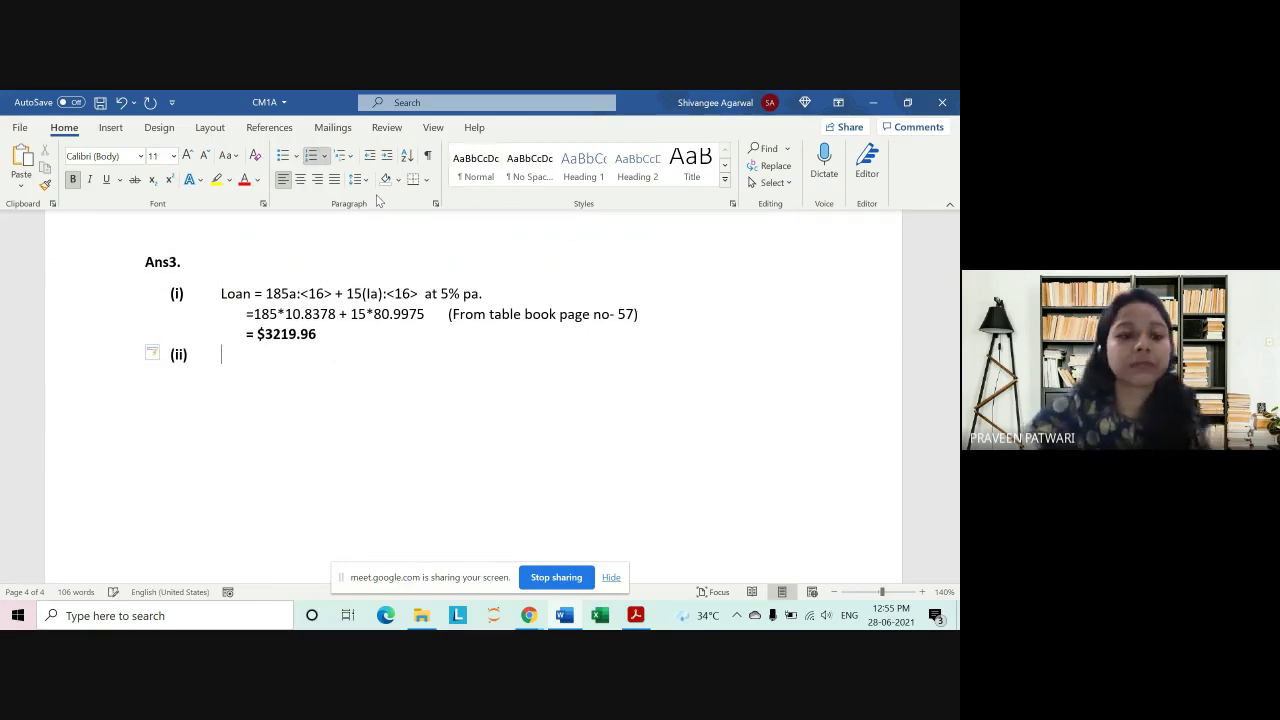
left_click(334, 343)
key("Return")
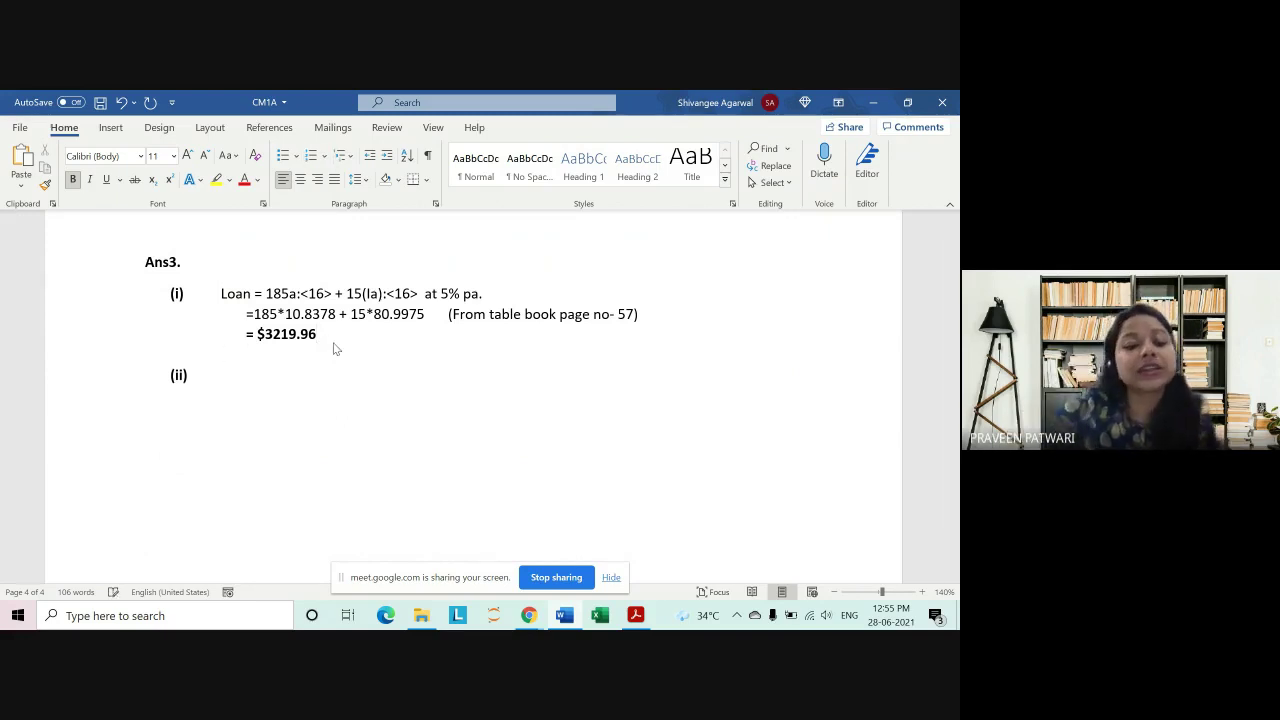
left_click(222, 375)
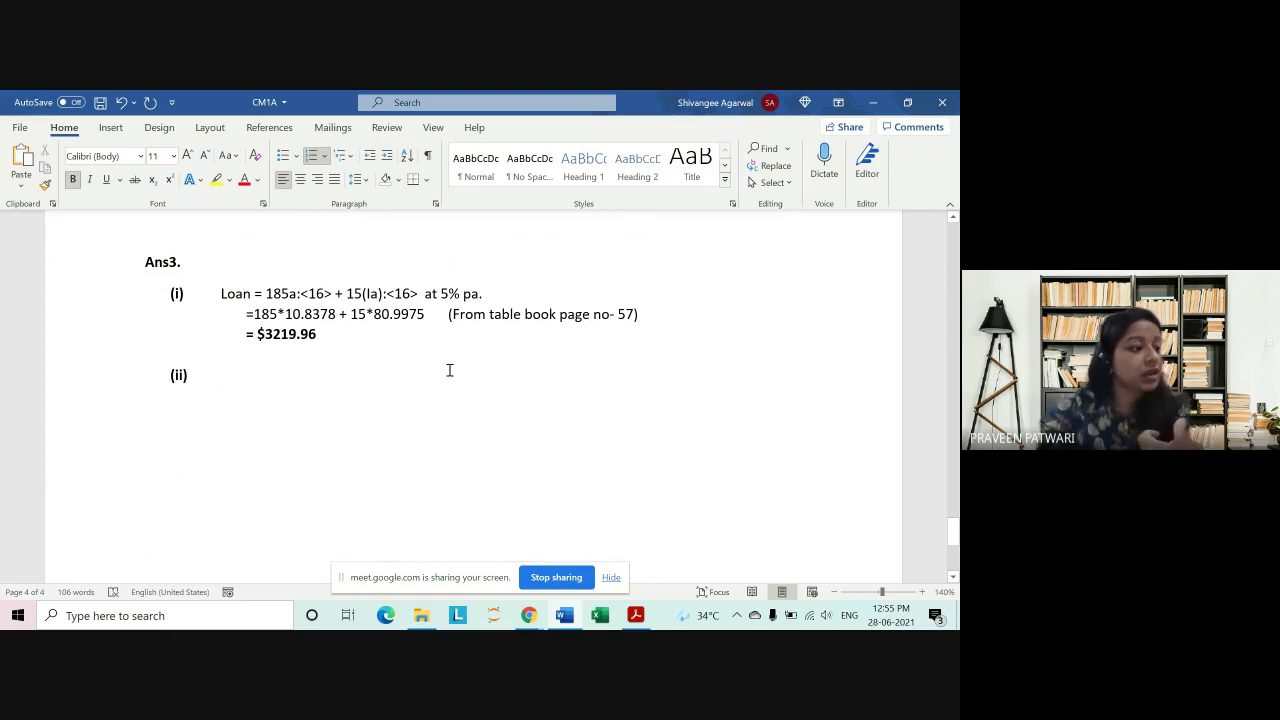
scroll(449, 370, "up", 3)
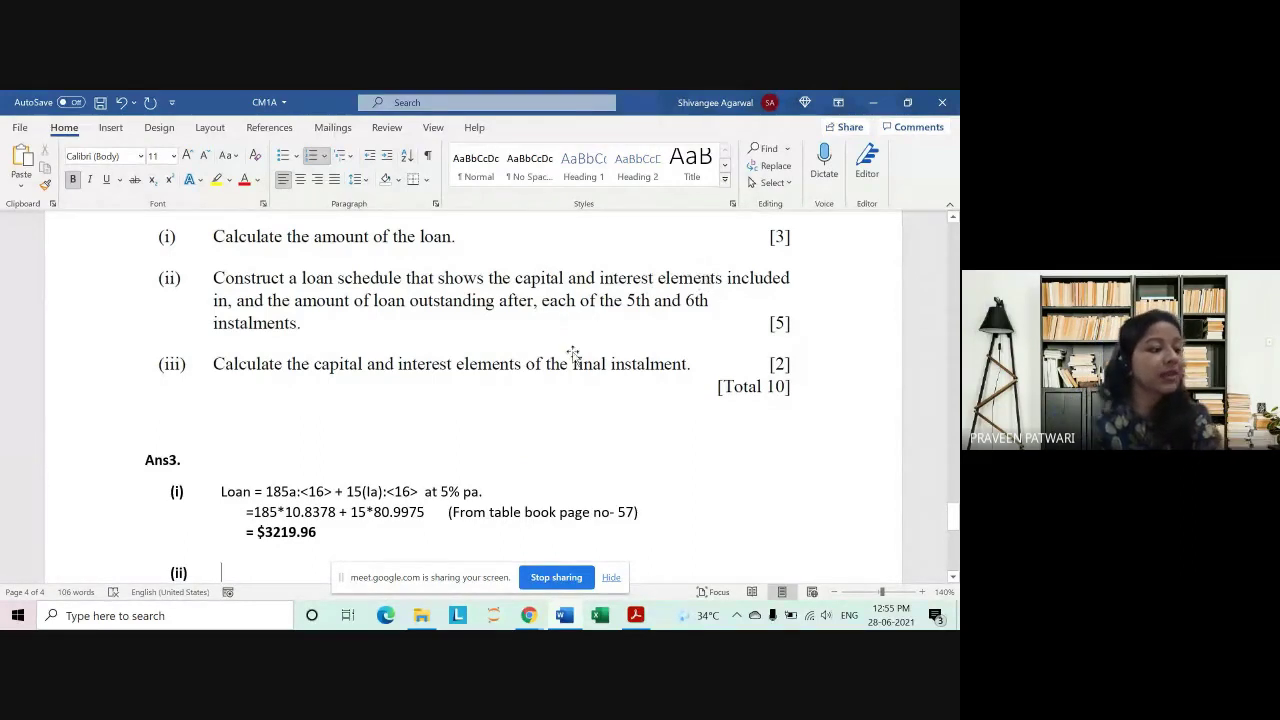
scroll(571, 354, "down", 3)
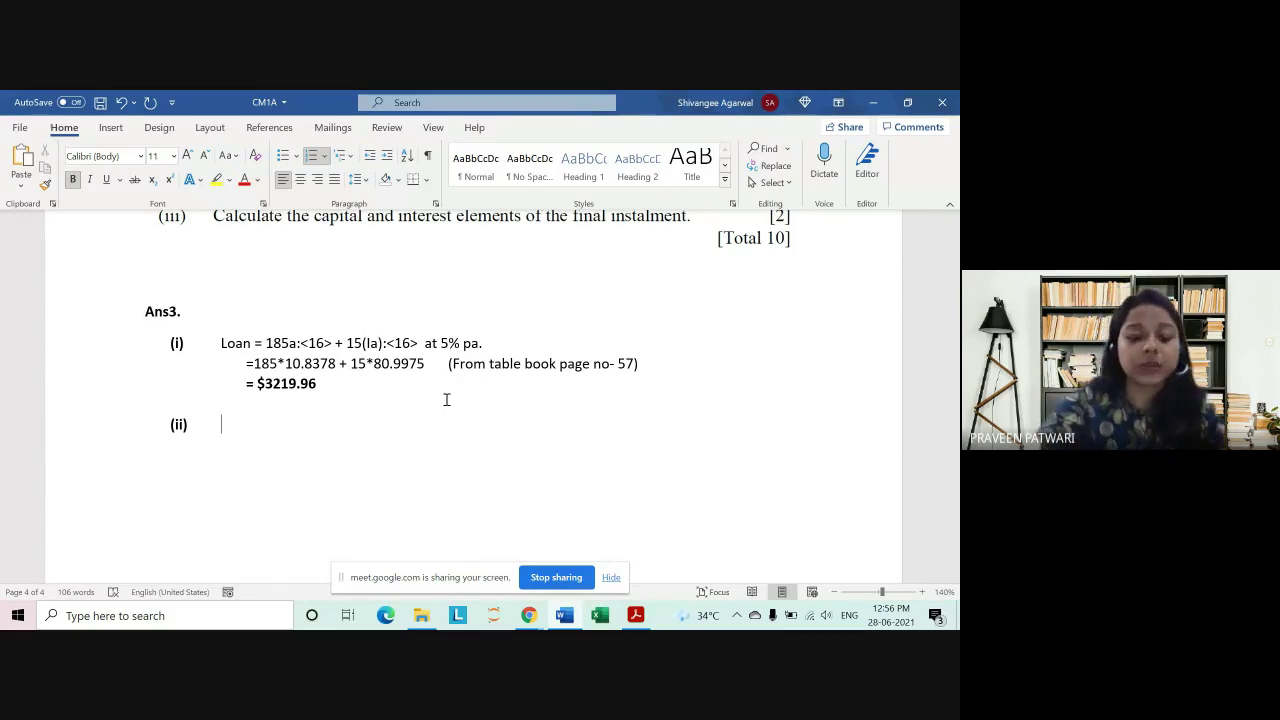
Step: Type 'Capital o/s after 4 payments comes from :' and remove its bold formatting
type("capal o/s after ")
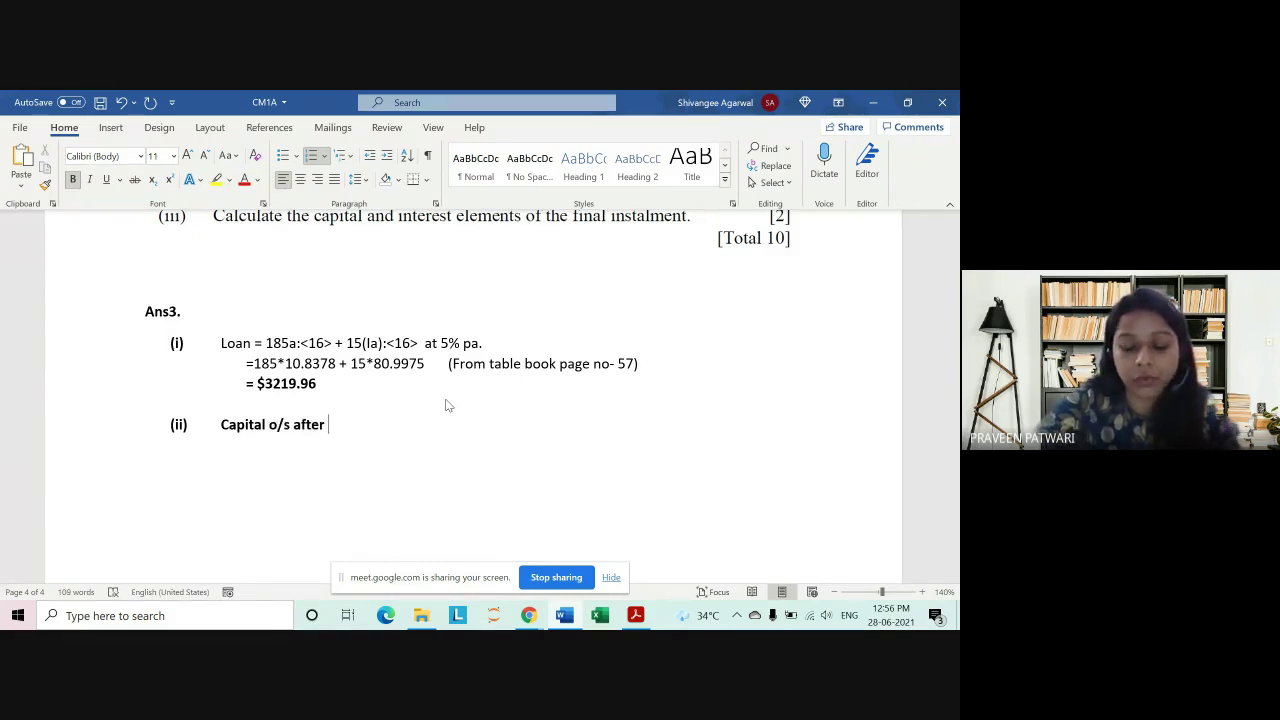
type("4 p")
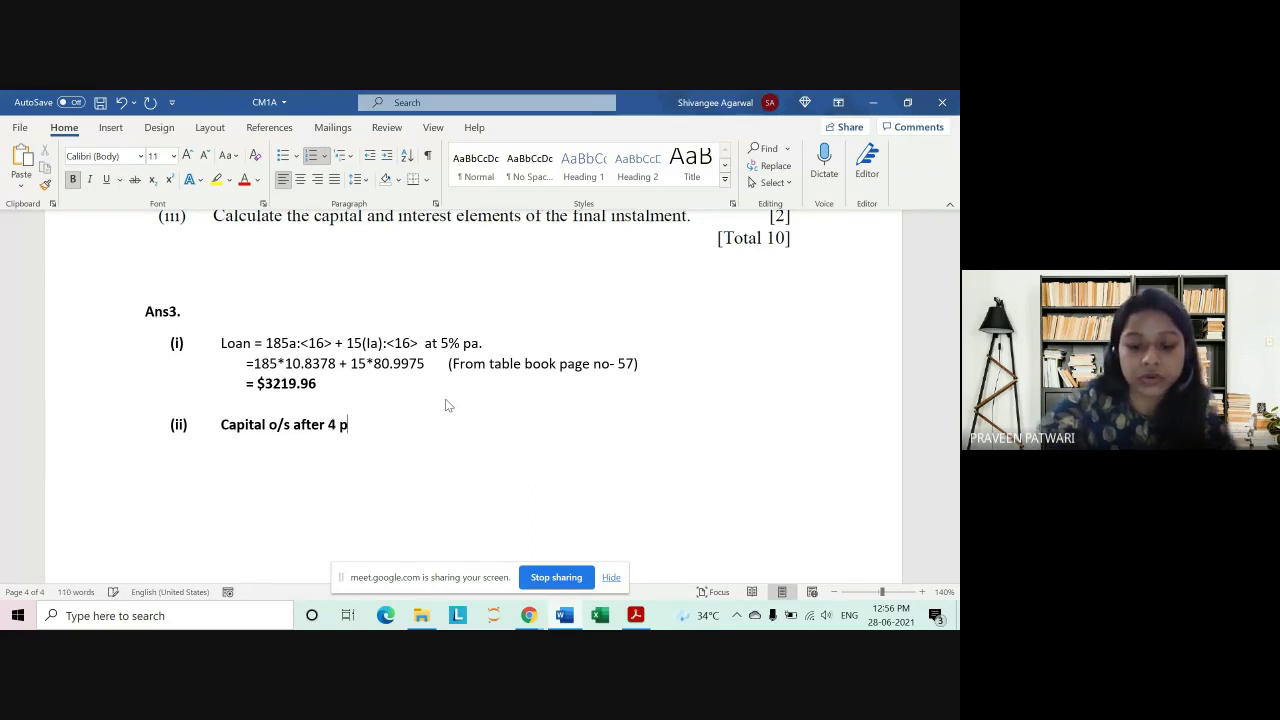
type("ayments c")
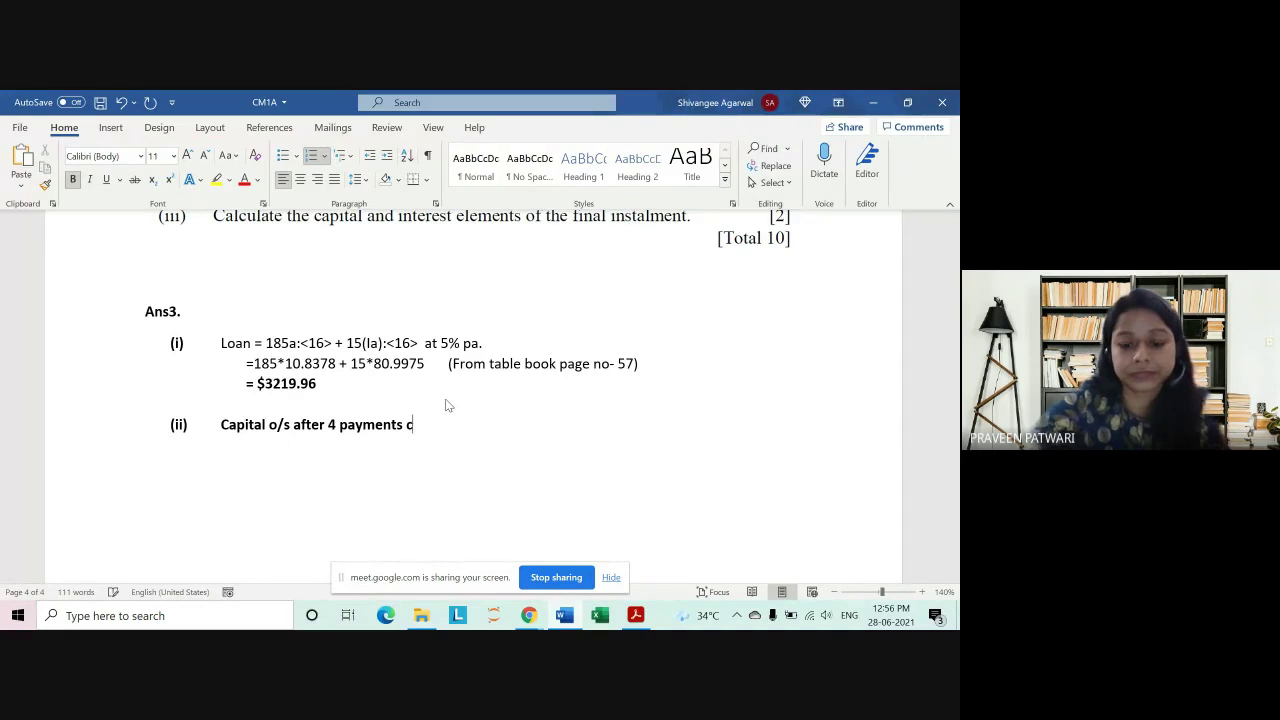
type("omes from :")
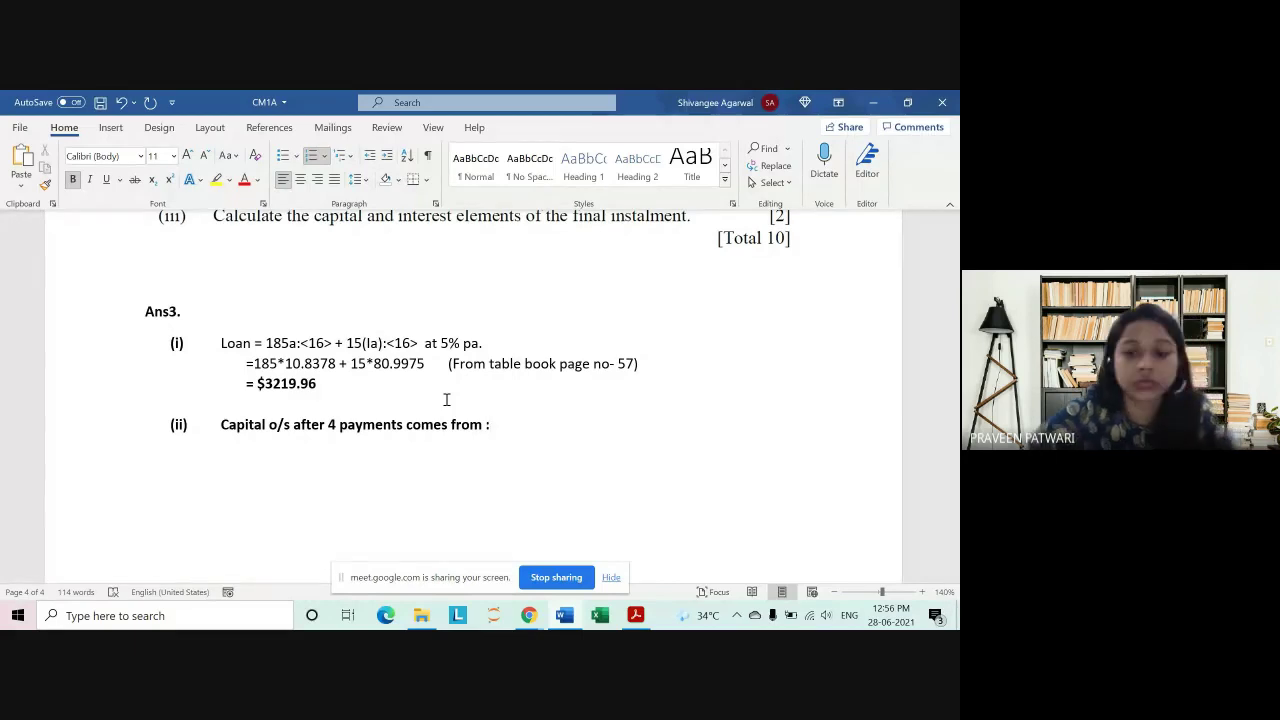
key("ctrl+shift+Left")
key("ctrl+shift+Left")
key("ctrl+shift+Left")
key("ctrl+shift+Left")
key("ctrl+shift+Left")
key("ctrl+shift+Left")
key("ctrl+shift+Left")
key("ctrl+shift+Left")
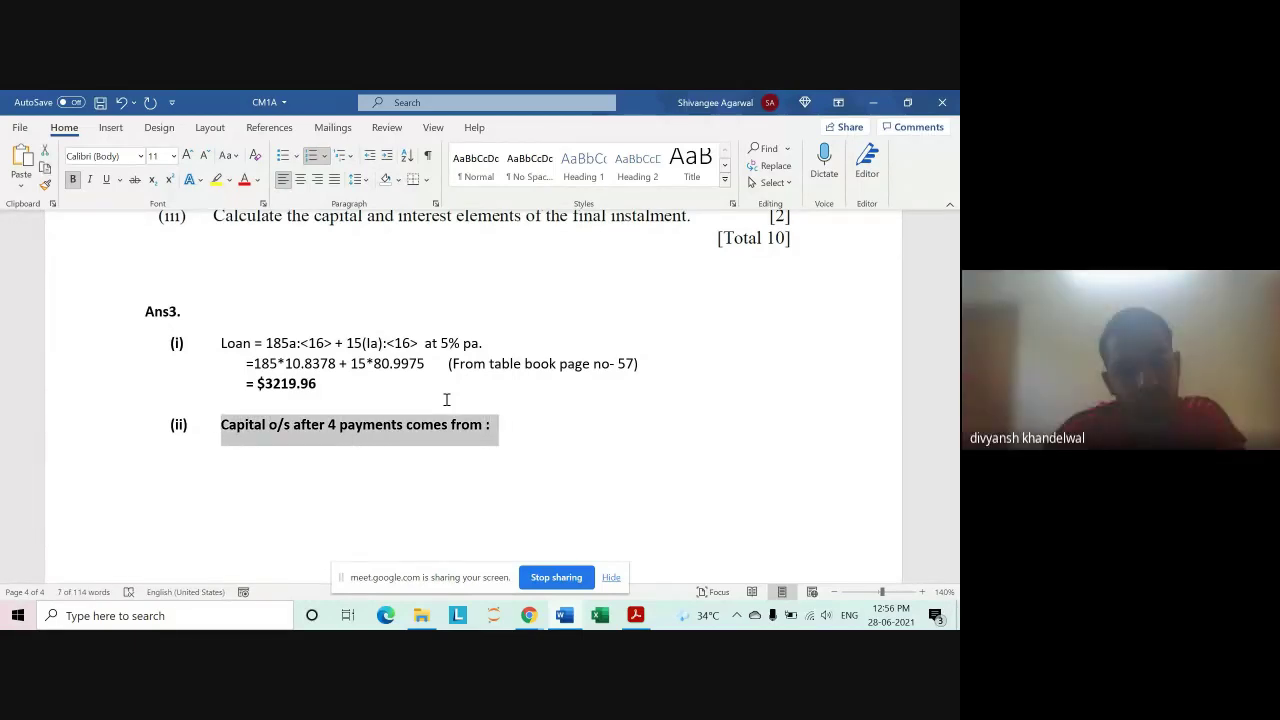
key("ctrl+b")
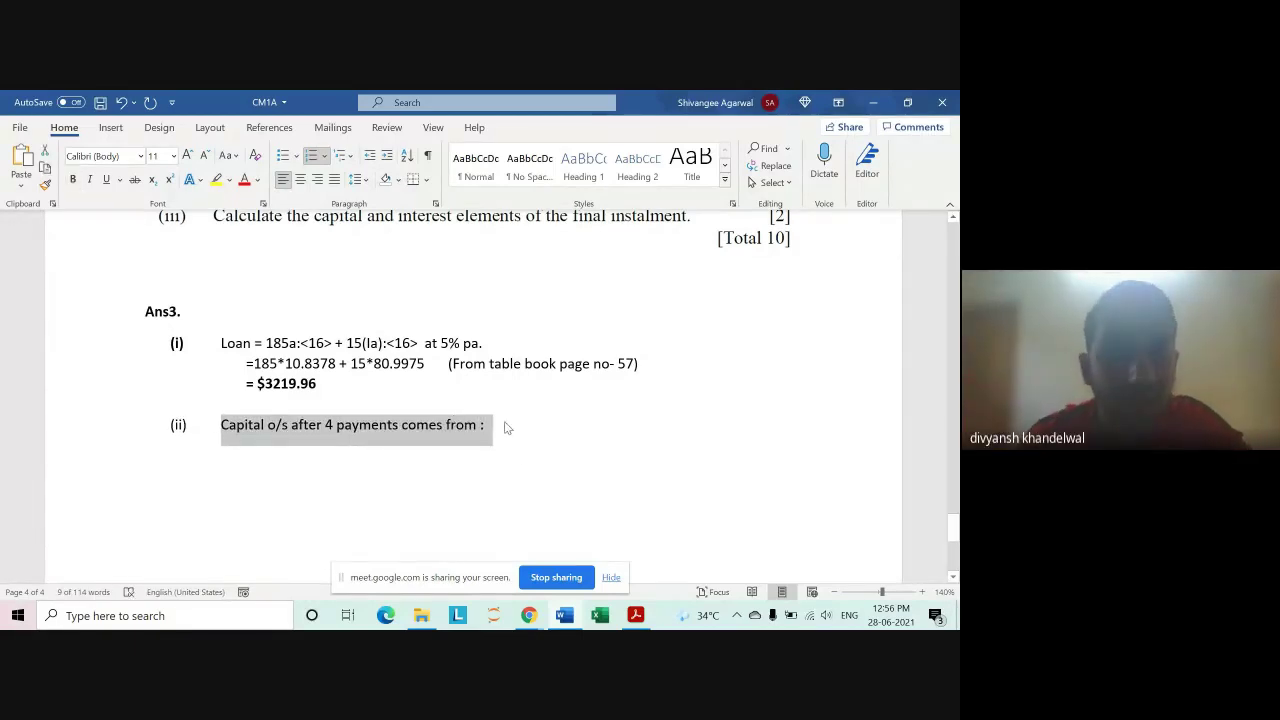
Step: Add an unnumbered blank line beneath the part (ii) sentence
key("End")
key("Return")
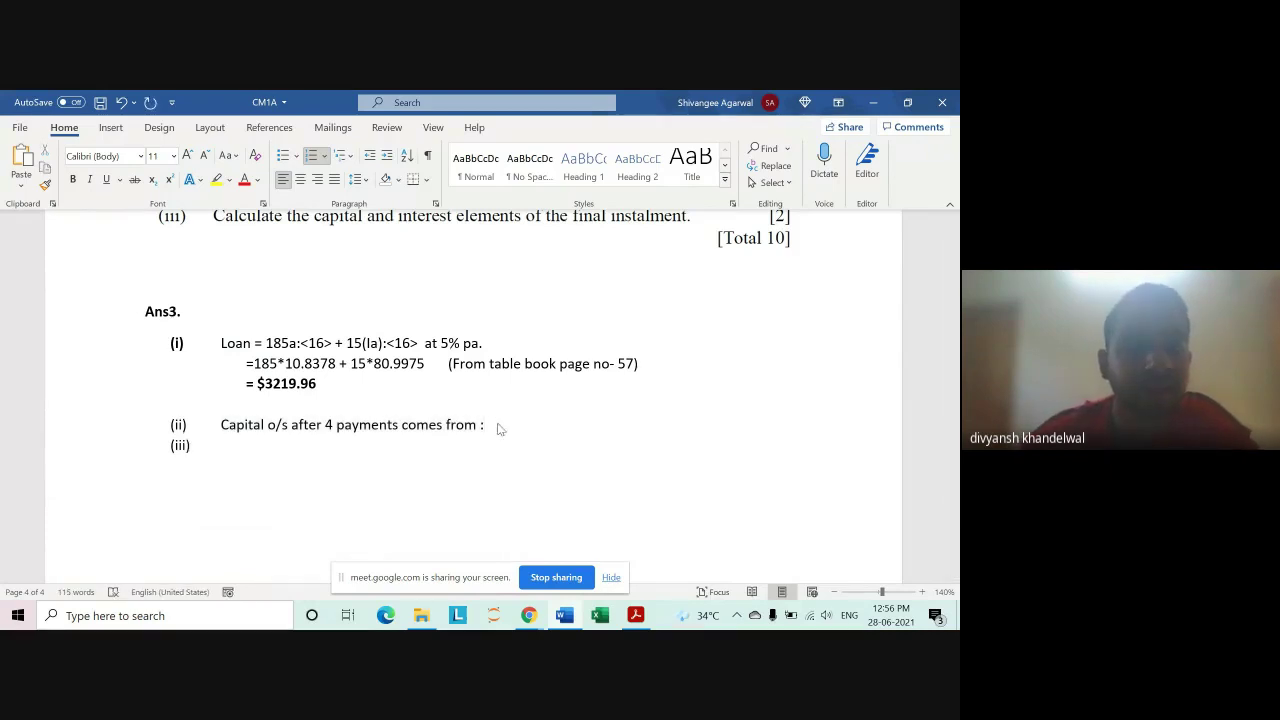
key("BackSpace")
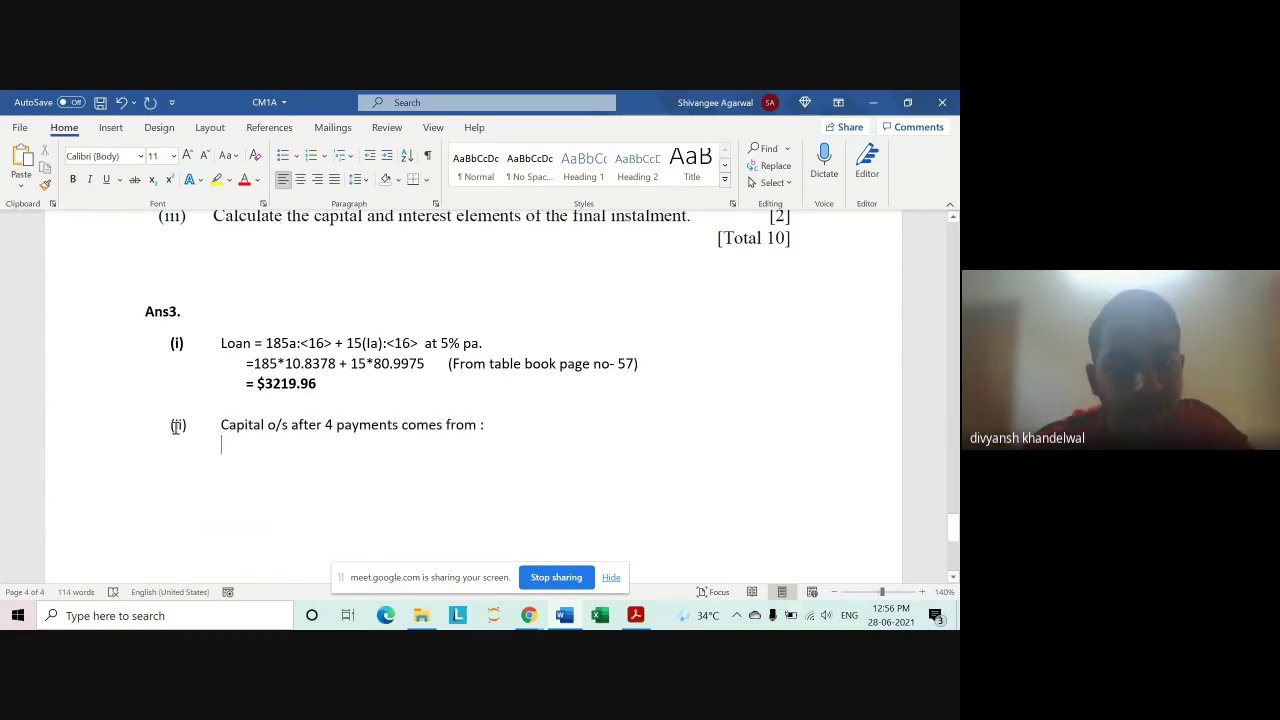
left_click(183, 426)
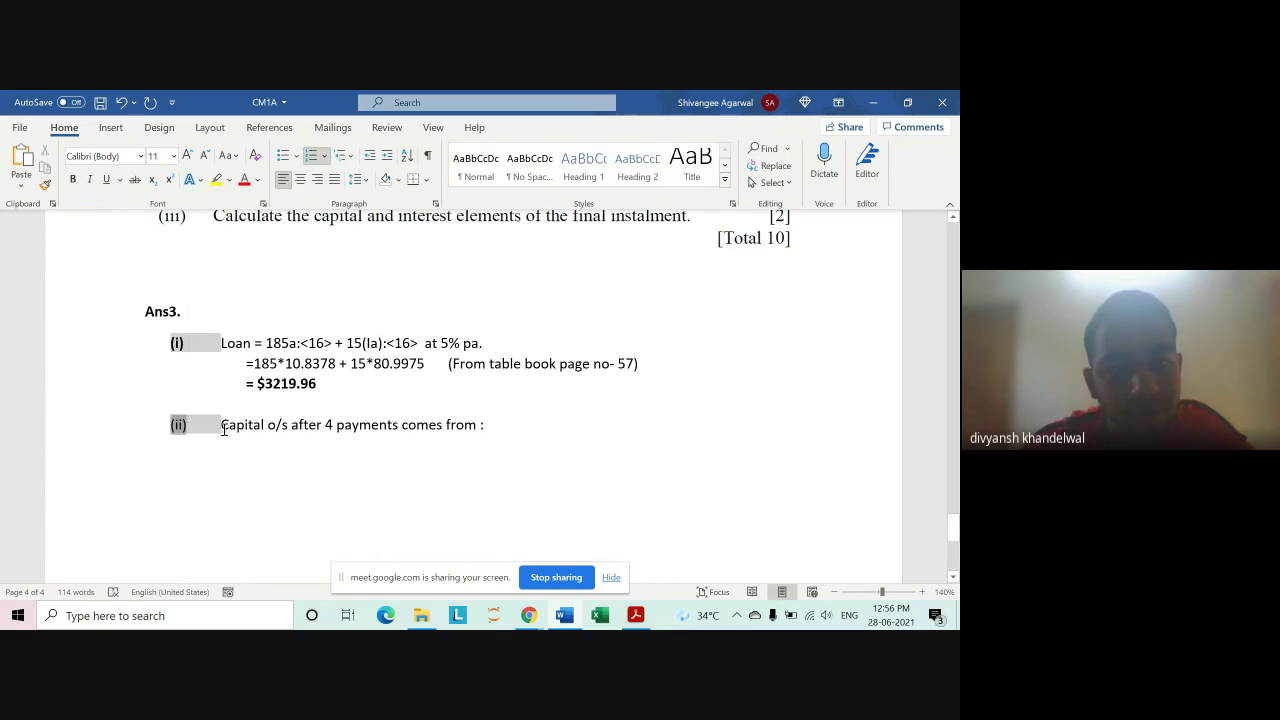
left_click(283, 447)
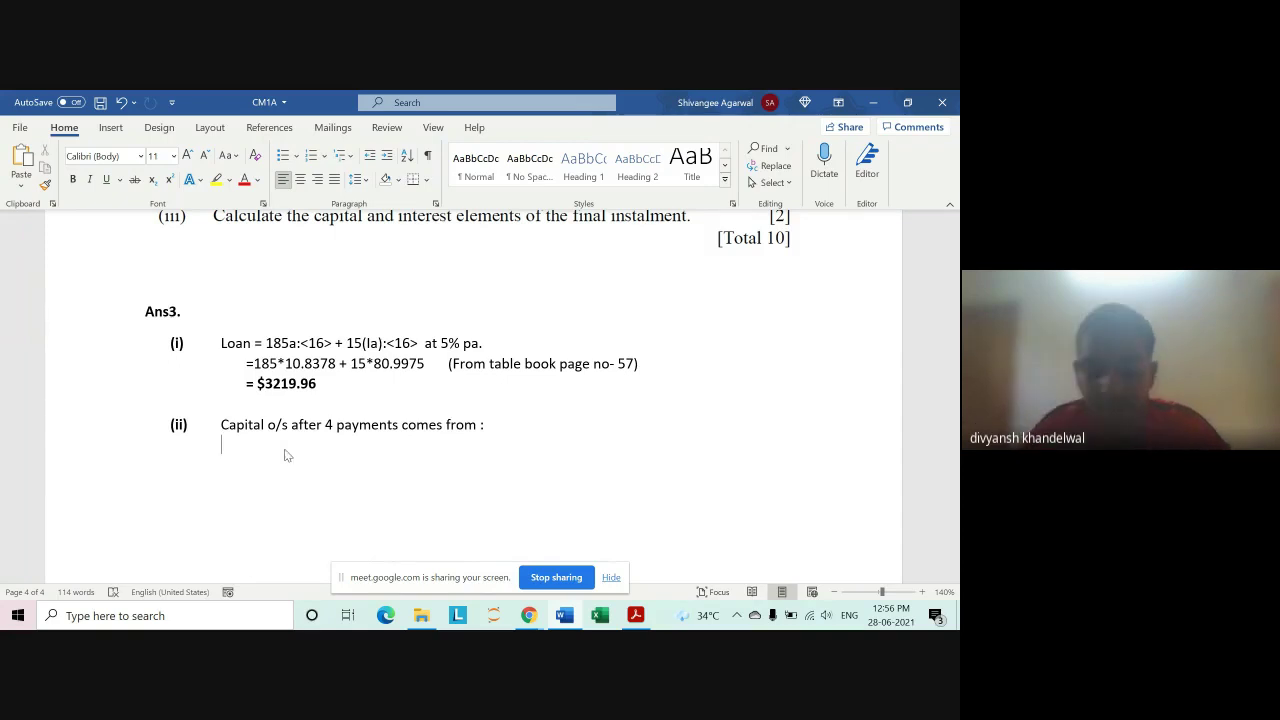
Step: Type the 5th payment working as 185 + 15*5, correcting the multiplier to 15
type("5th p")
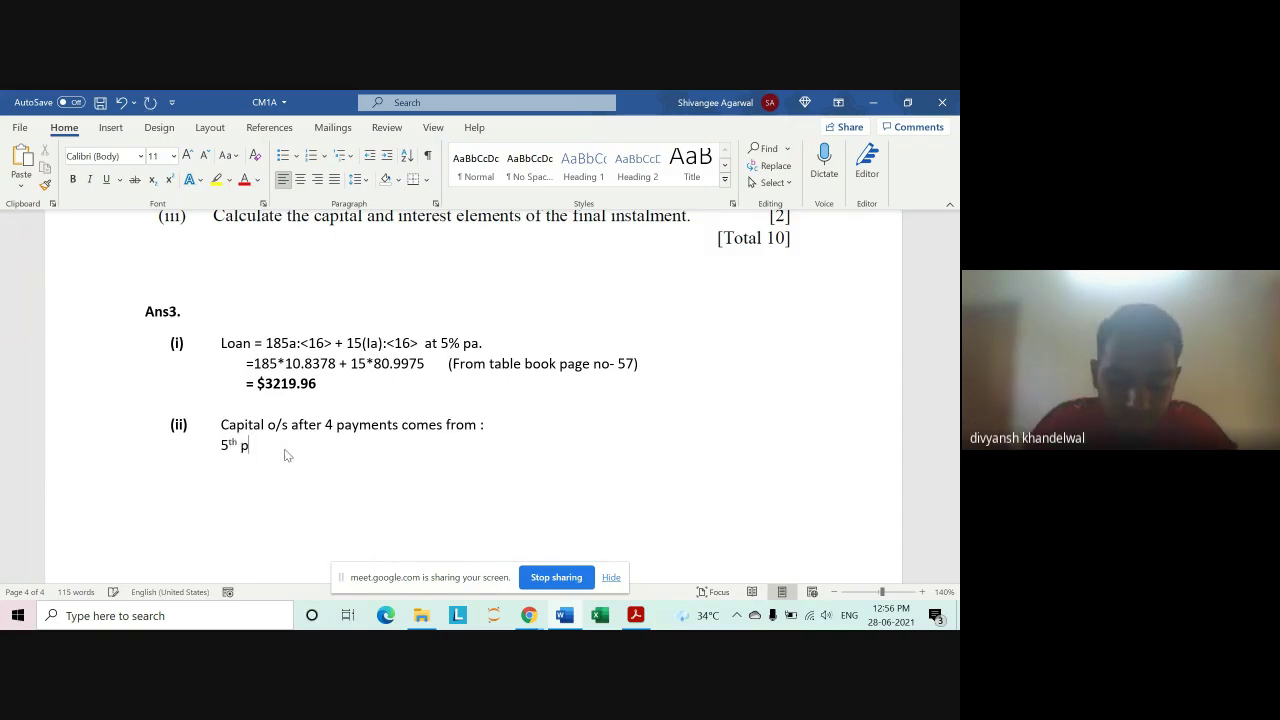
type("ayment =")
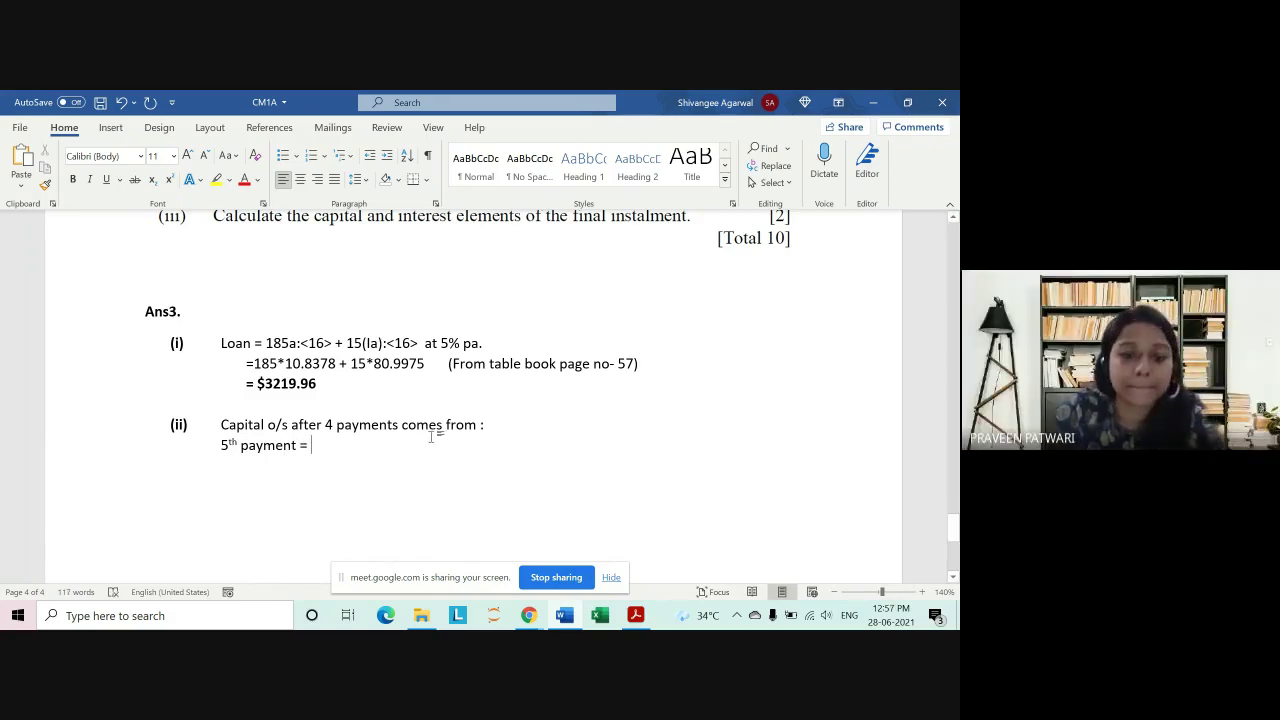
scroll(431, 436, "down", 1)
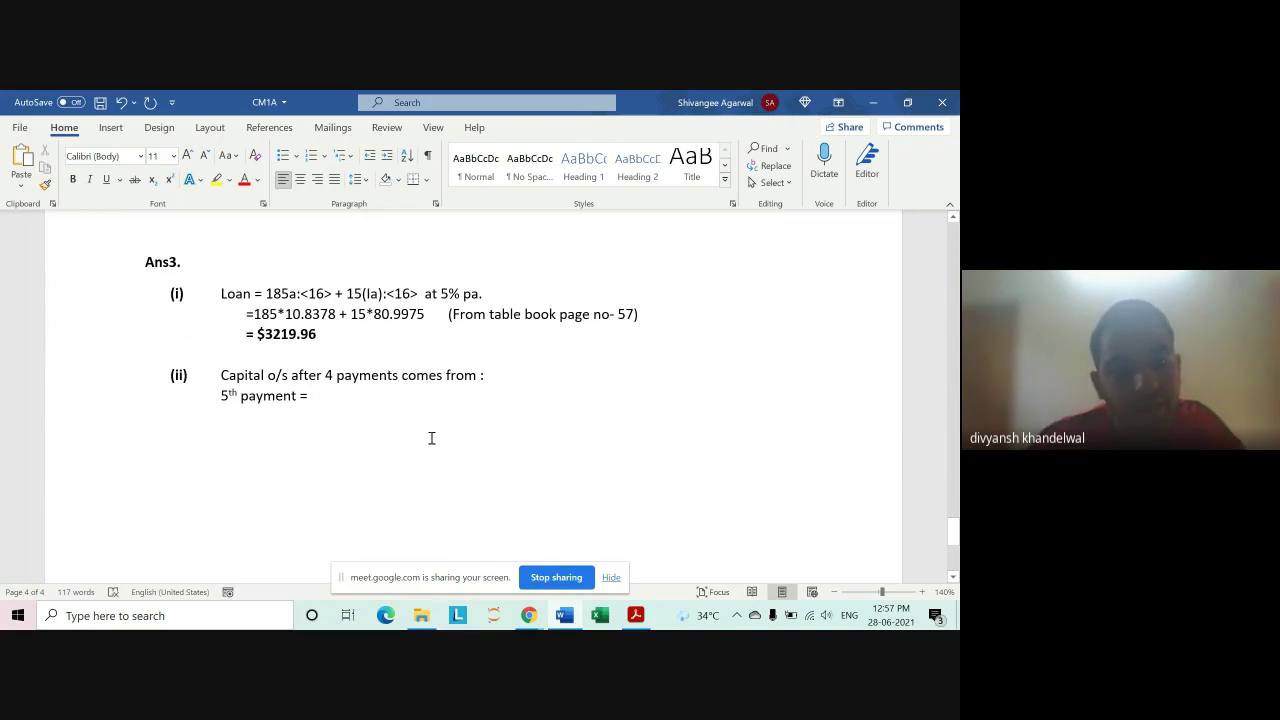
type("260")
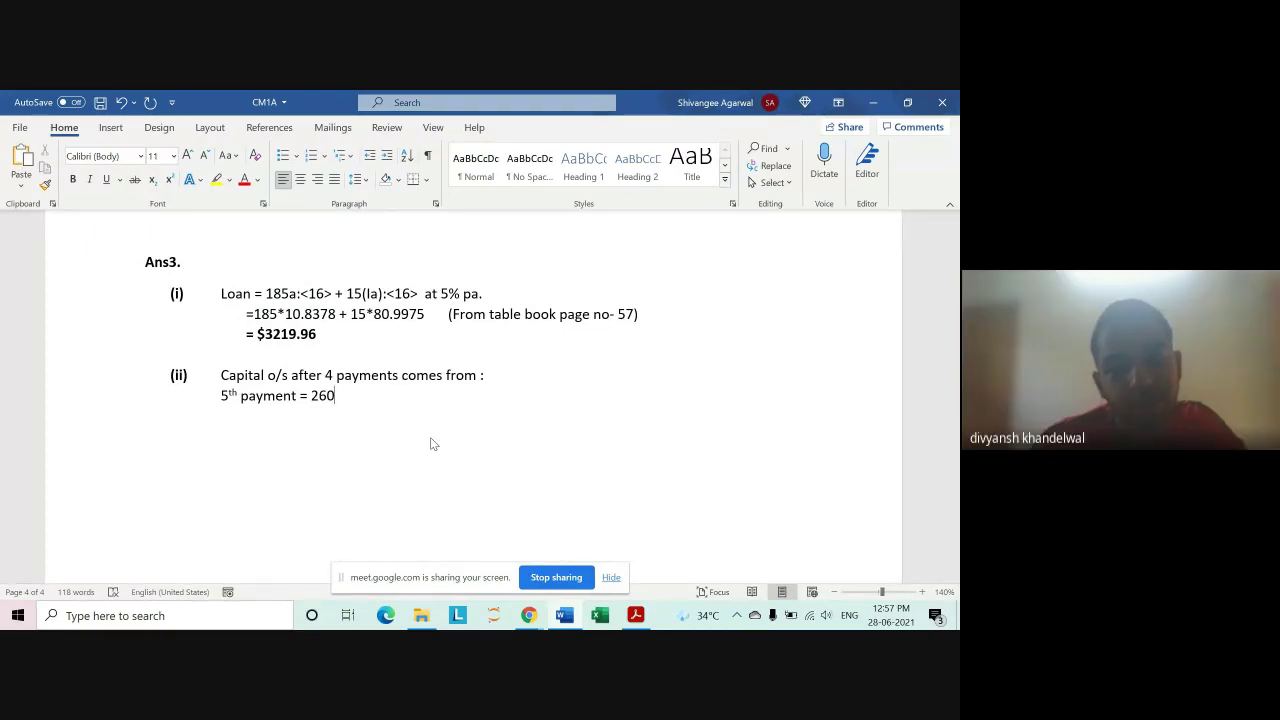
key("BackSpace")
key("BackSpace")
key("BackSpace")
type("1")
type("85")
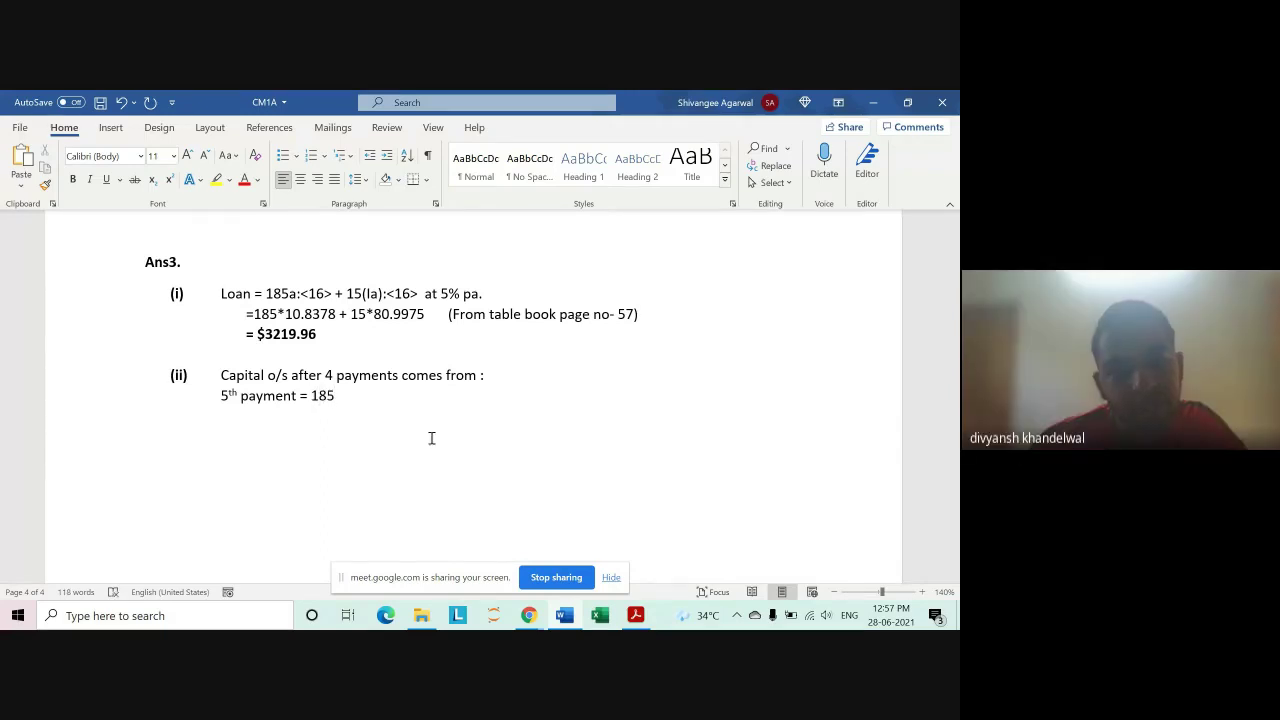
type("*")
type(" +")
type(" 5*")
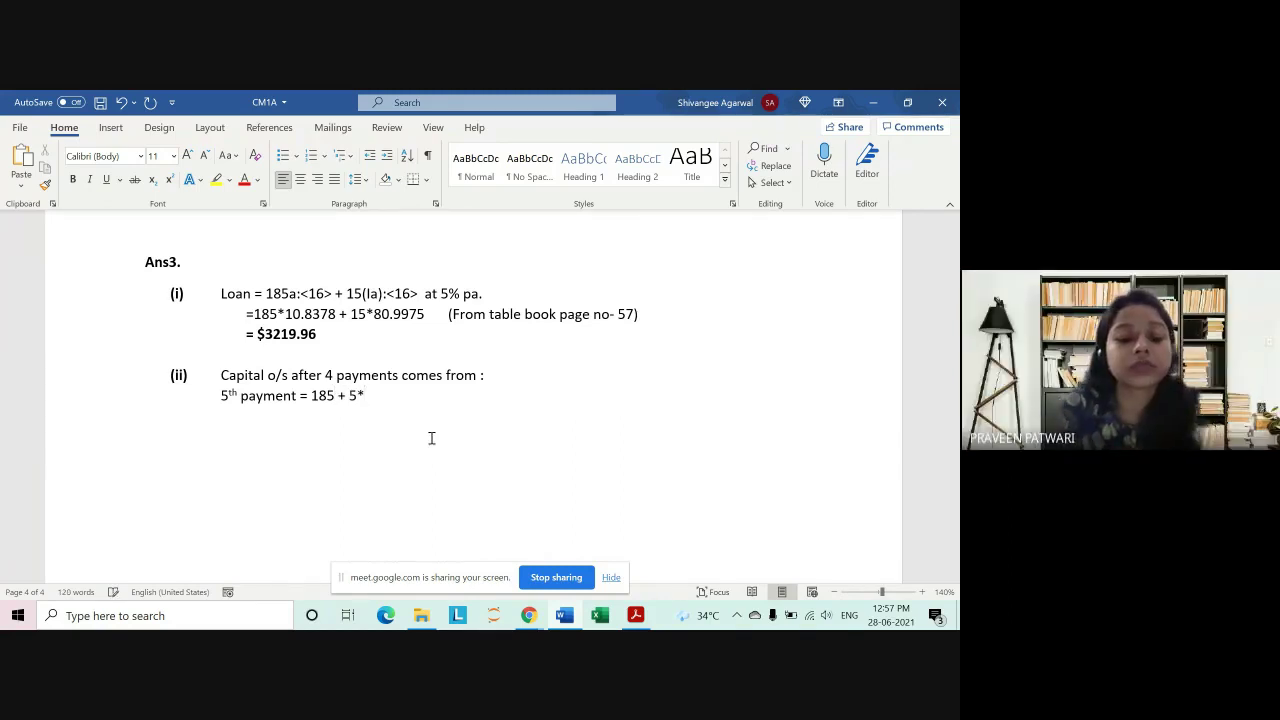
key("BackSpace")
type("15")
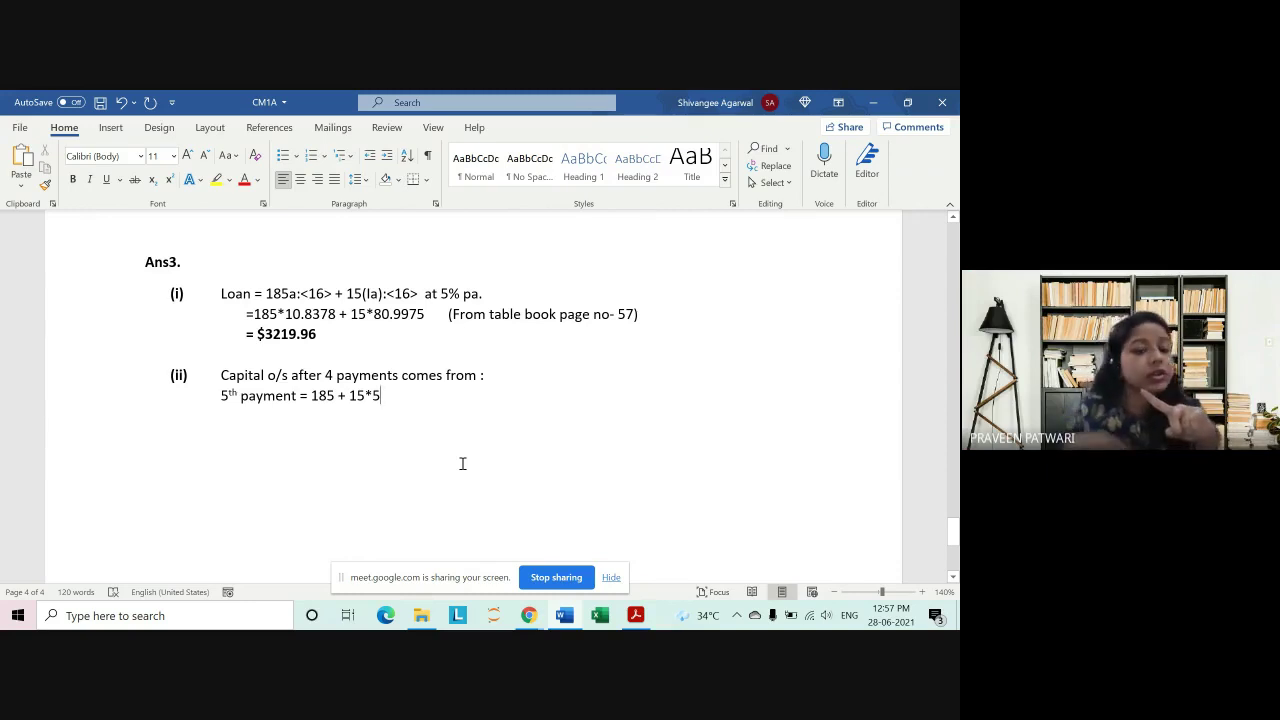
Step: Check the 185 and 15*5 terms against part (i) and append '= $260'
scroll(400, 400, "up", 3)
scroll(422, 330, "up", 1)
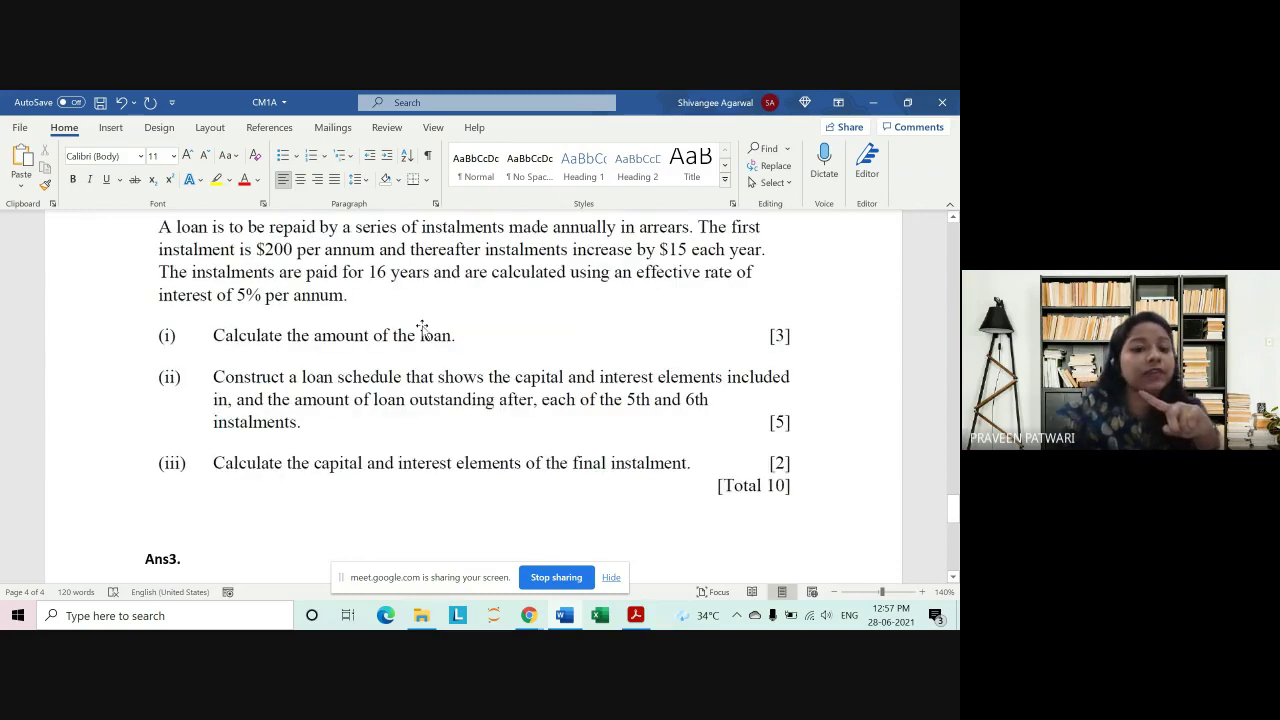
scroll(529, 422, "down", 3)
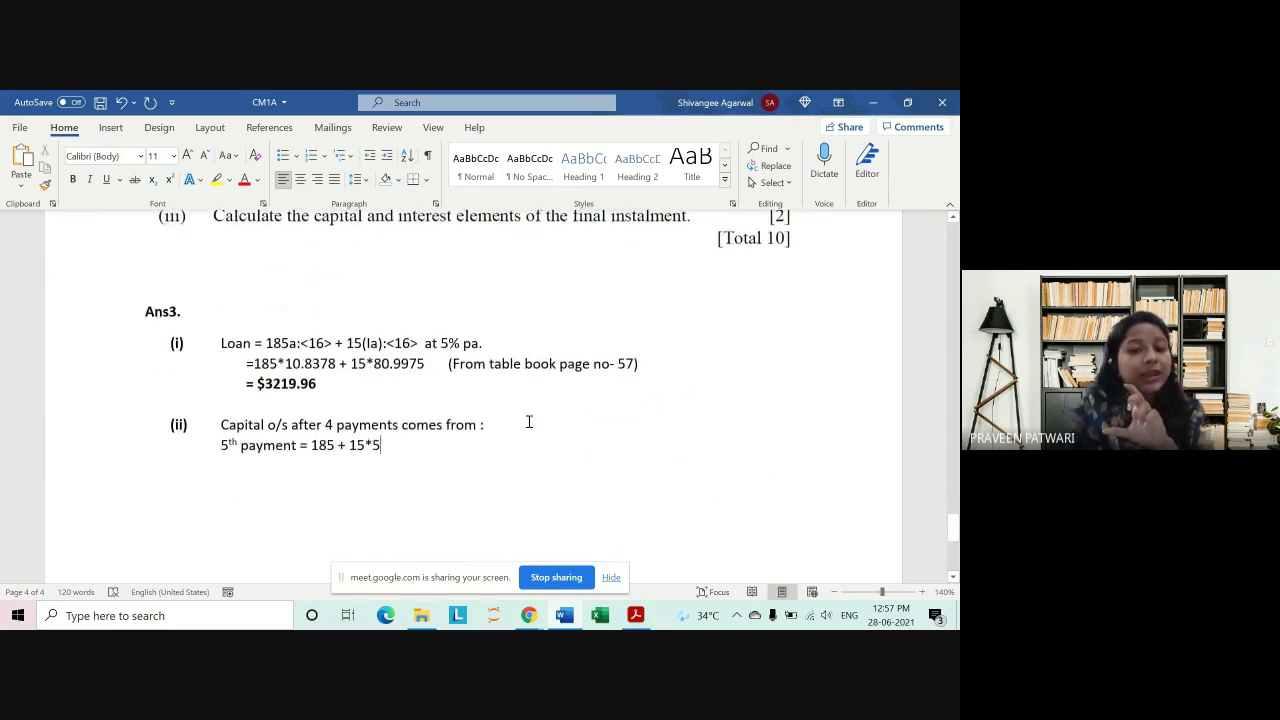
left_click_drag(254, 364, 336, 364)
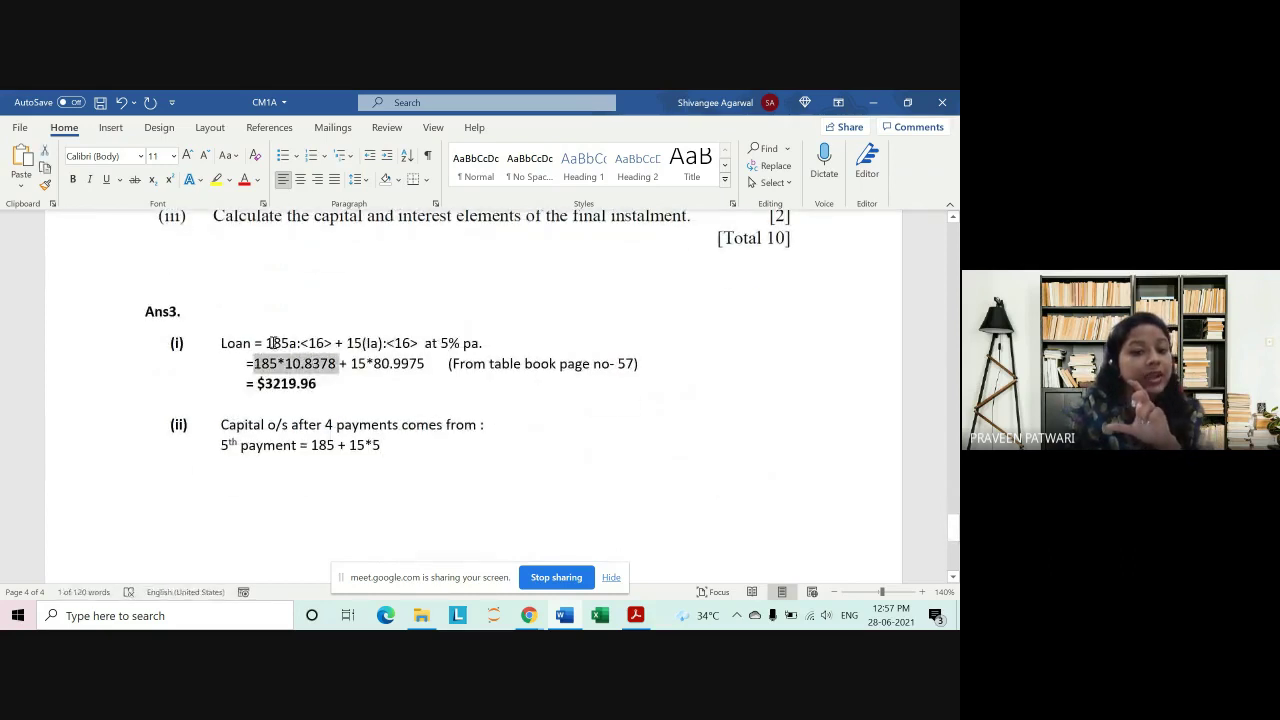
left_click_drag(266, 343, 332, 343)
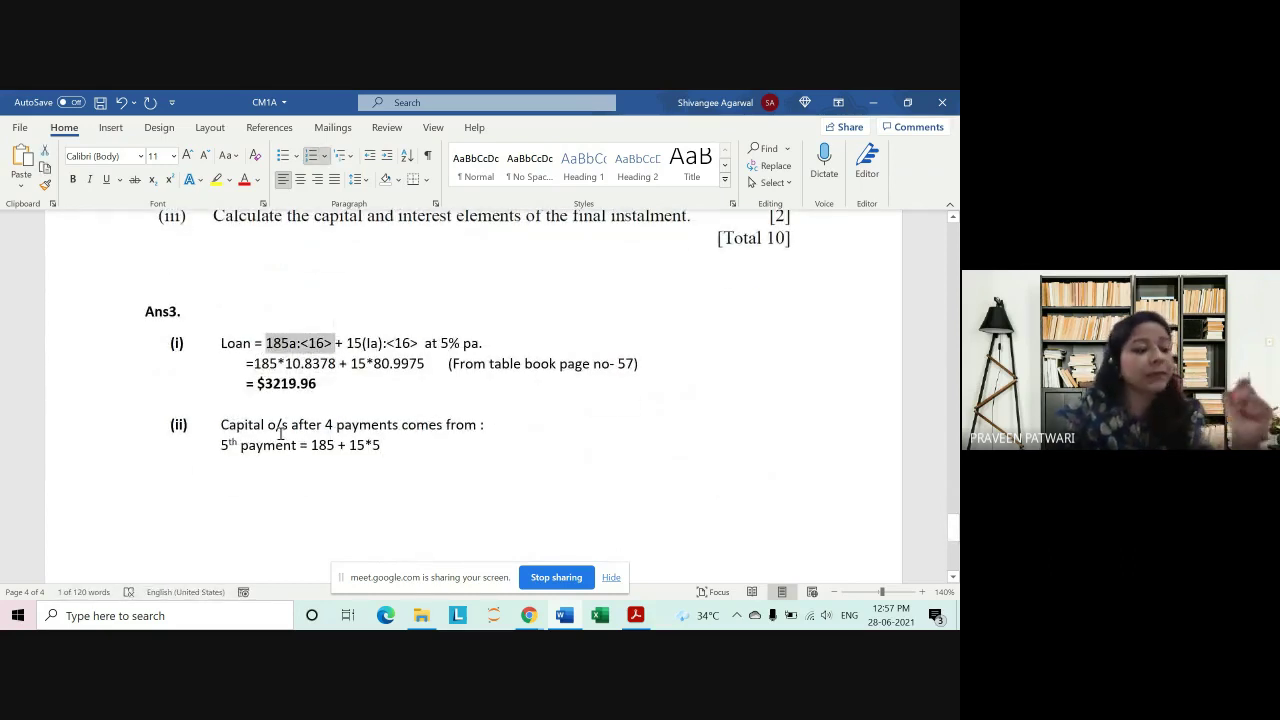
left_click_drag(311, 445, 335, 445)
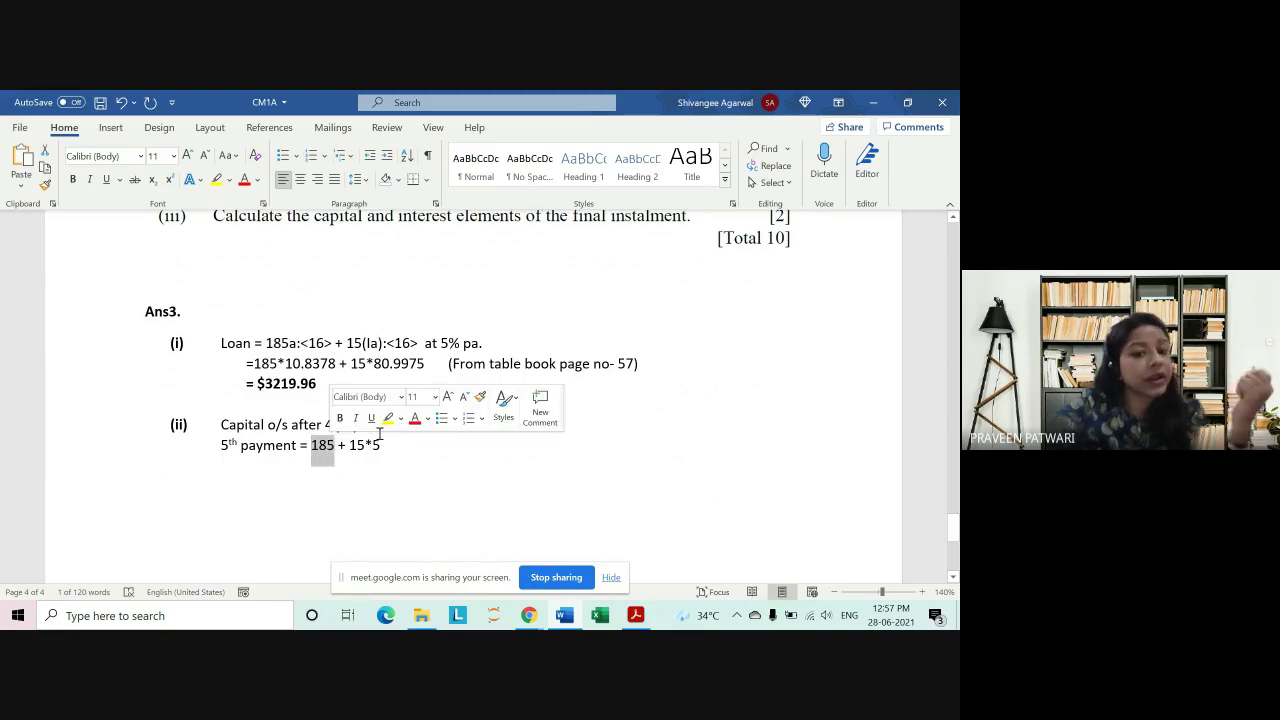
left_click(380, 440)
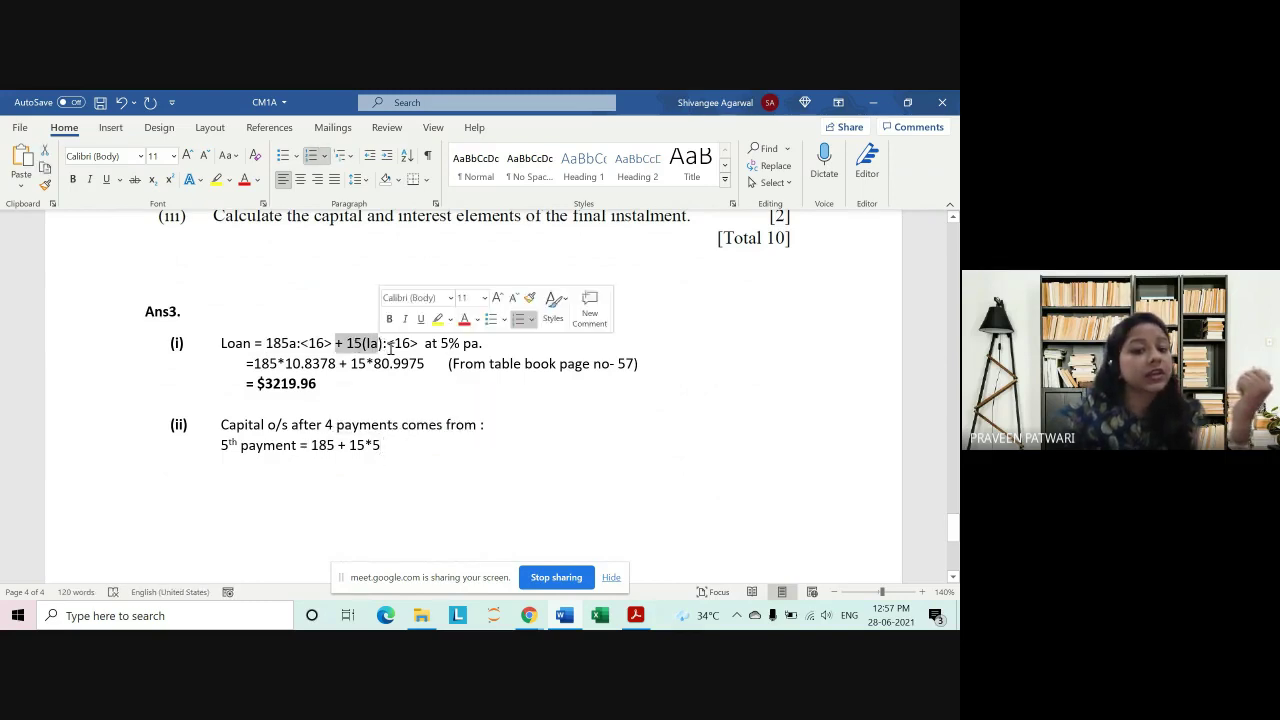
left_click(378, 350)
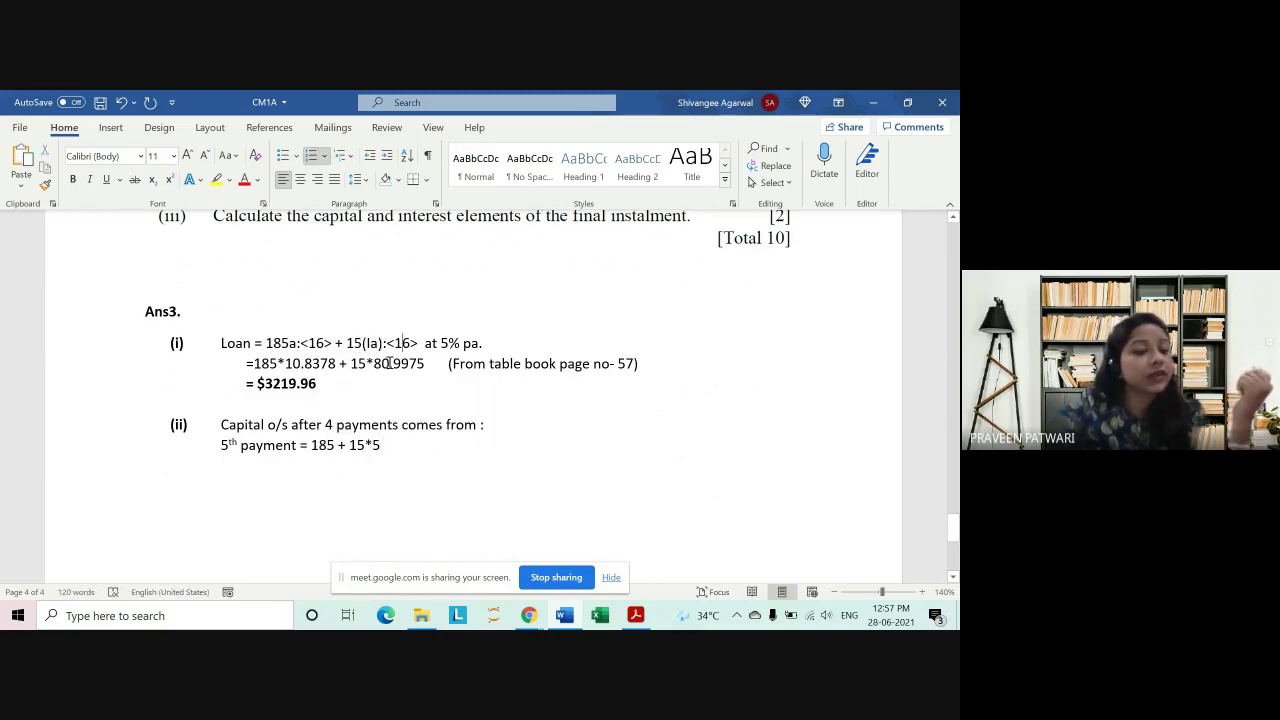
double_click(377, 445)
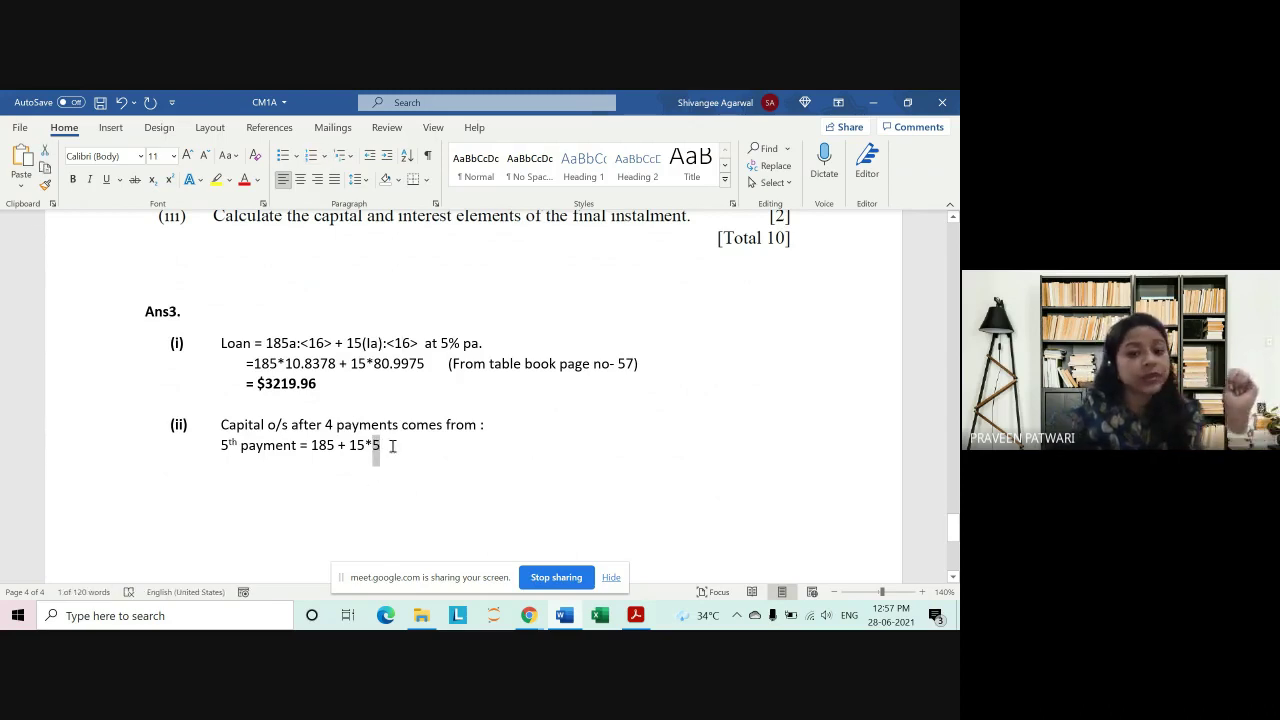
left_click(392, 446)
type("=")
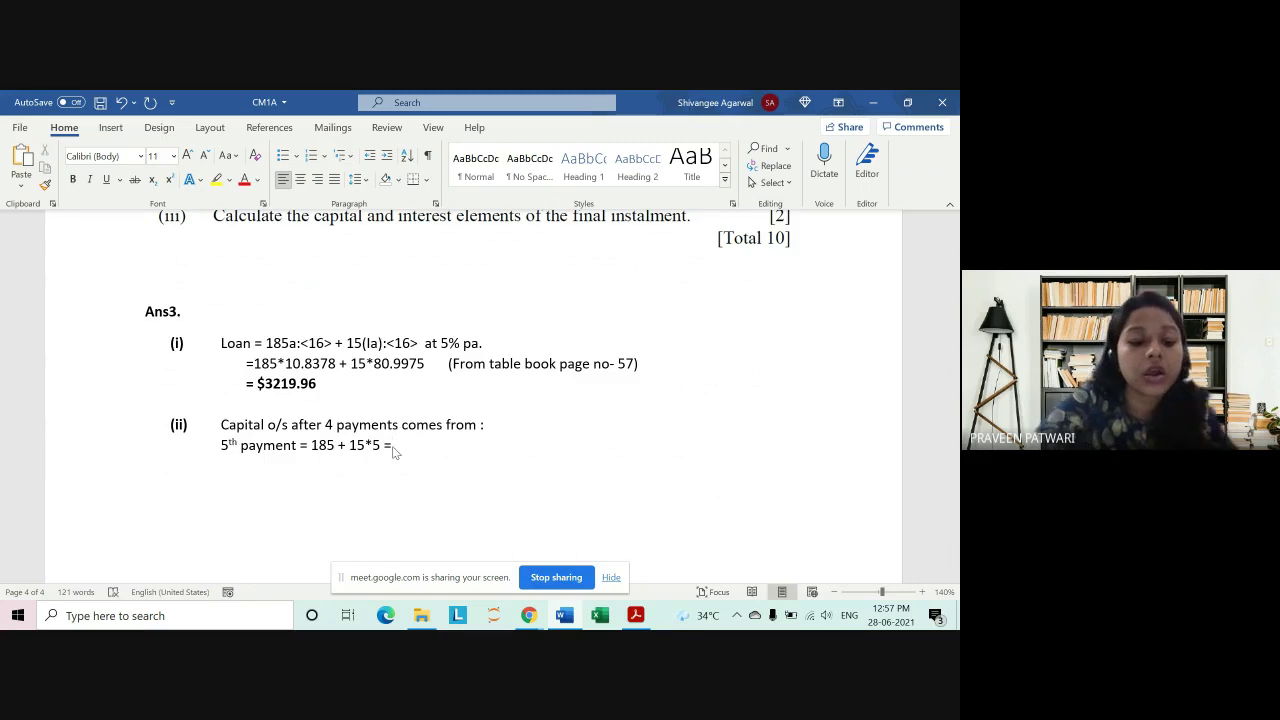
type(" $")
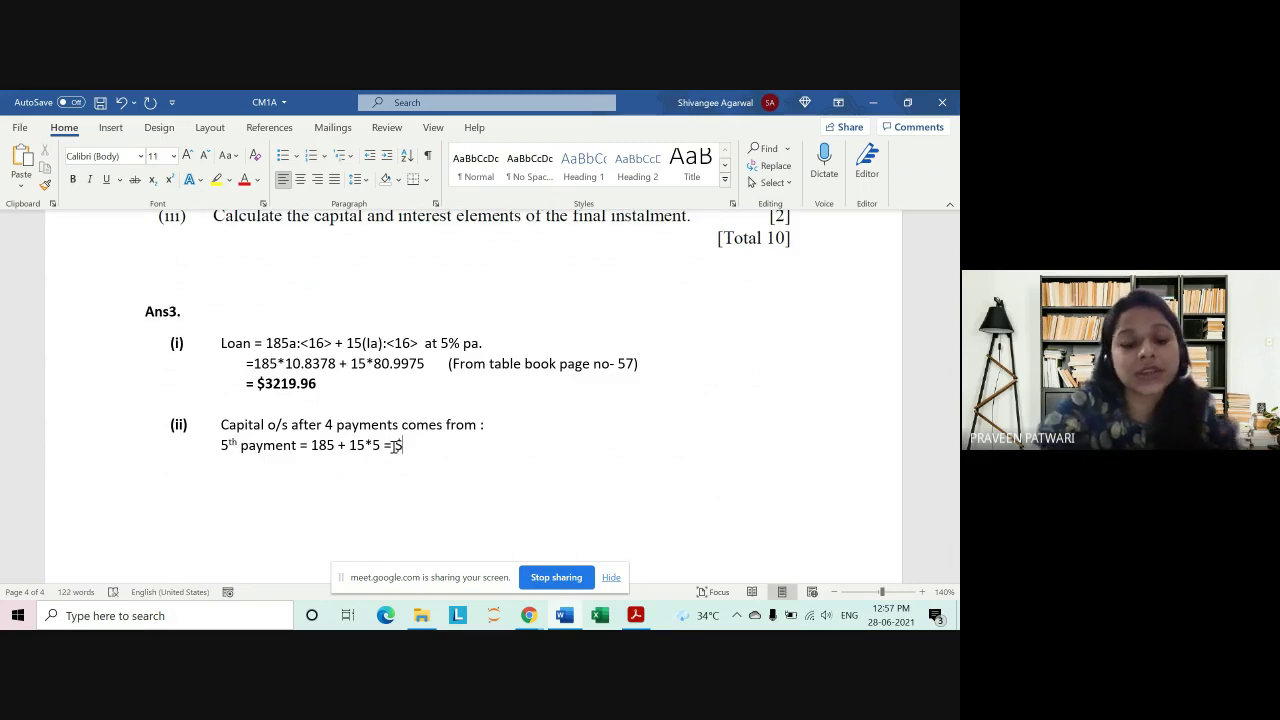
type("260")
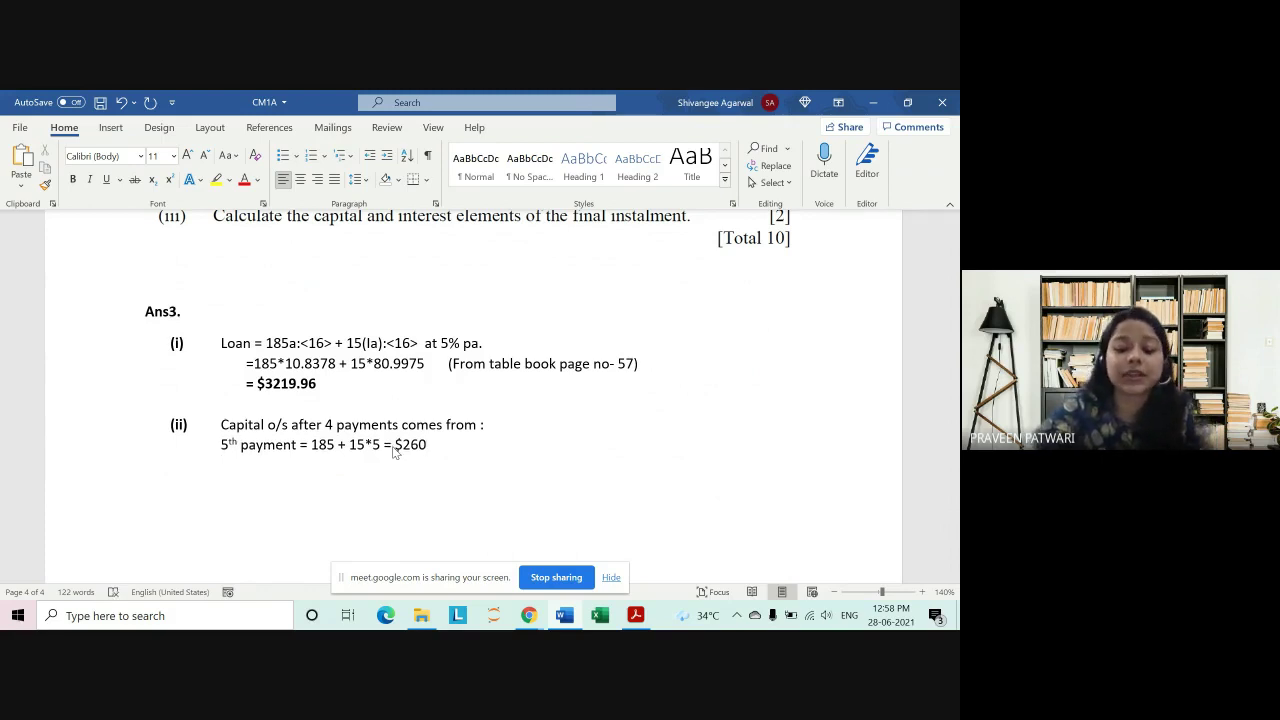
Step: Begin the next line 'Hence, capital o/s = 245*', fixing the 'capotal' typo
type("H")
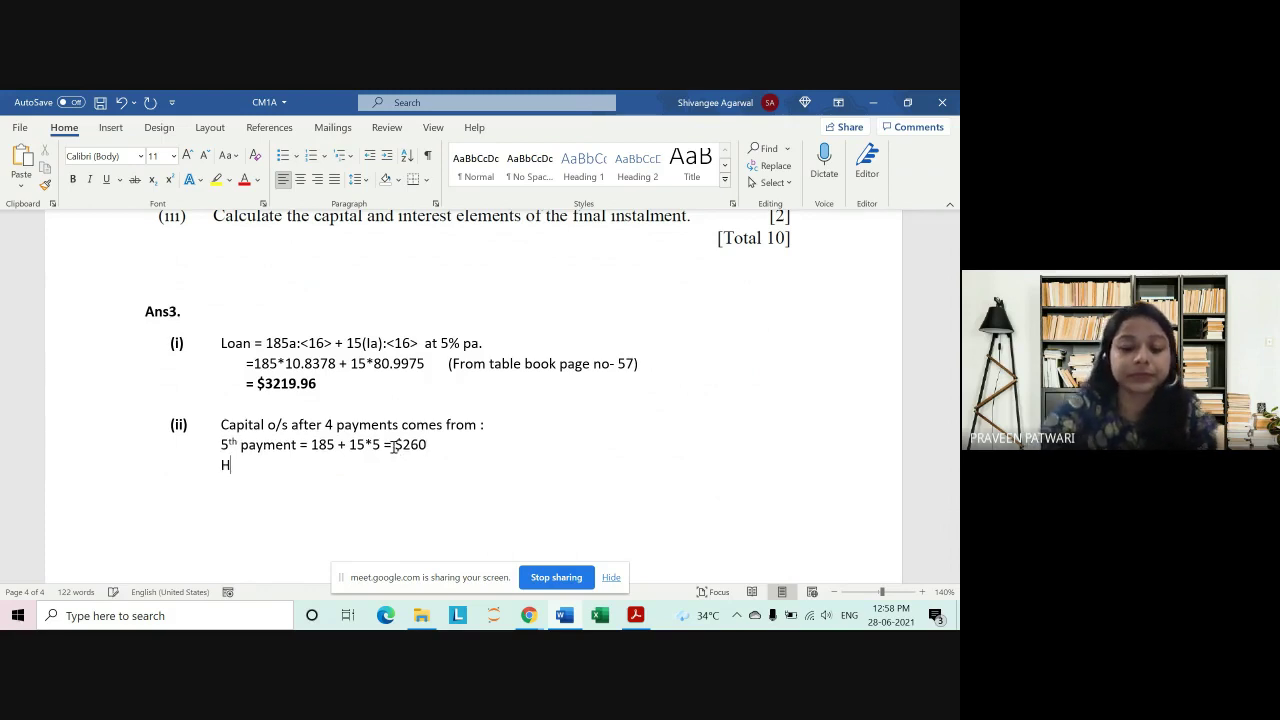
type("ence")
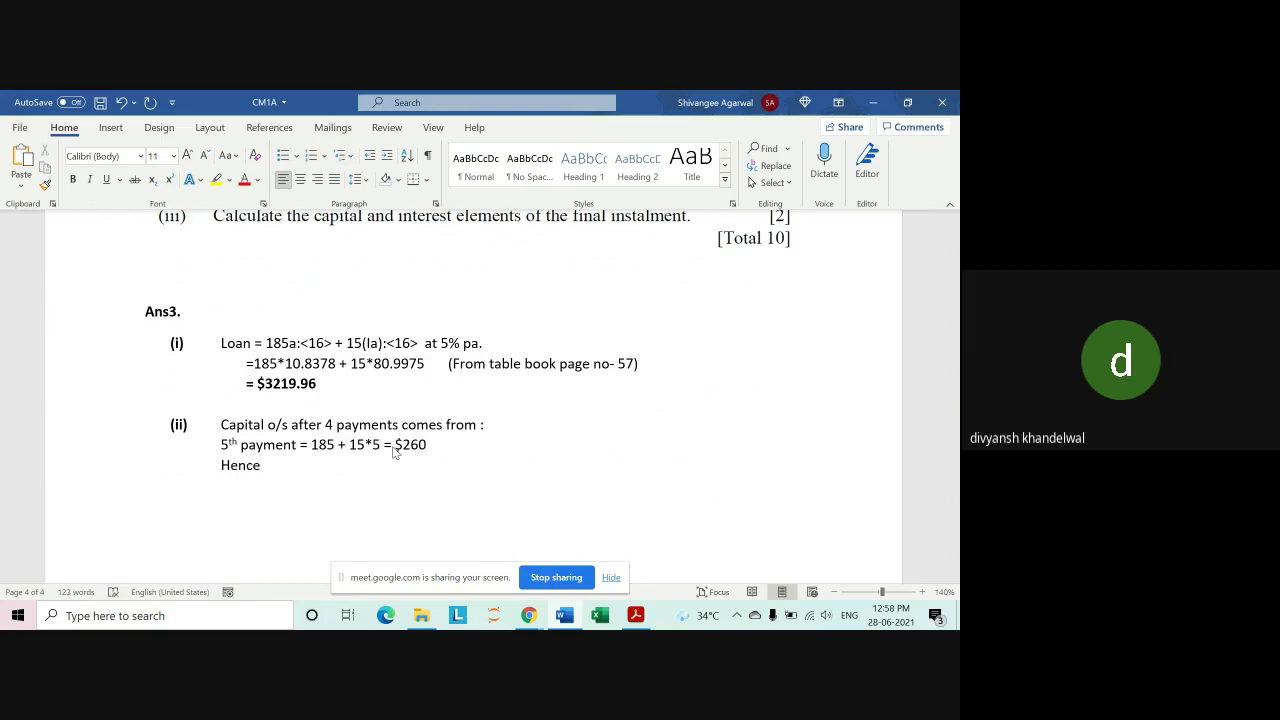
type(", ")
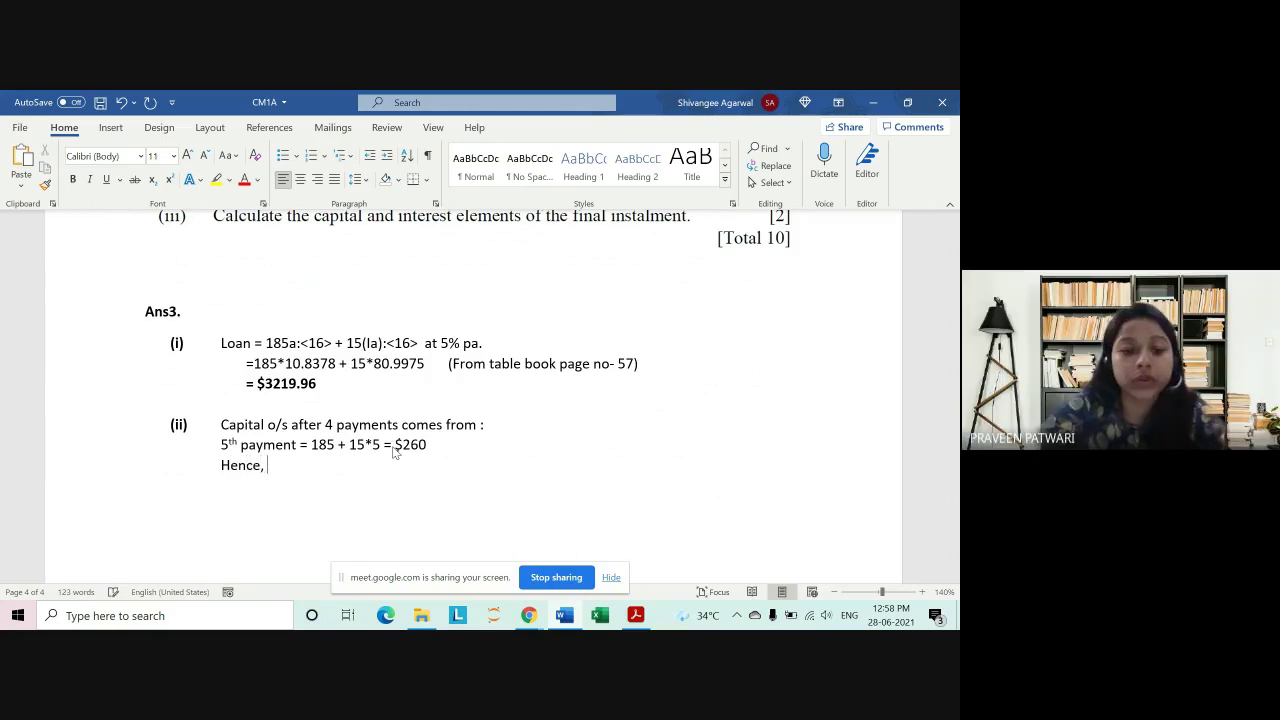
type("capoy")
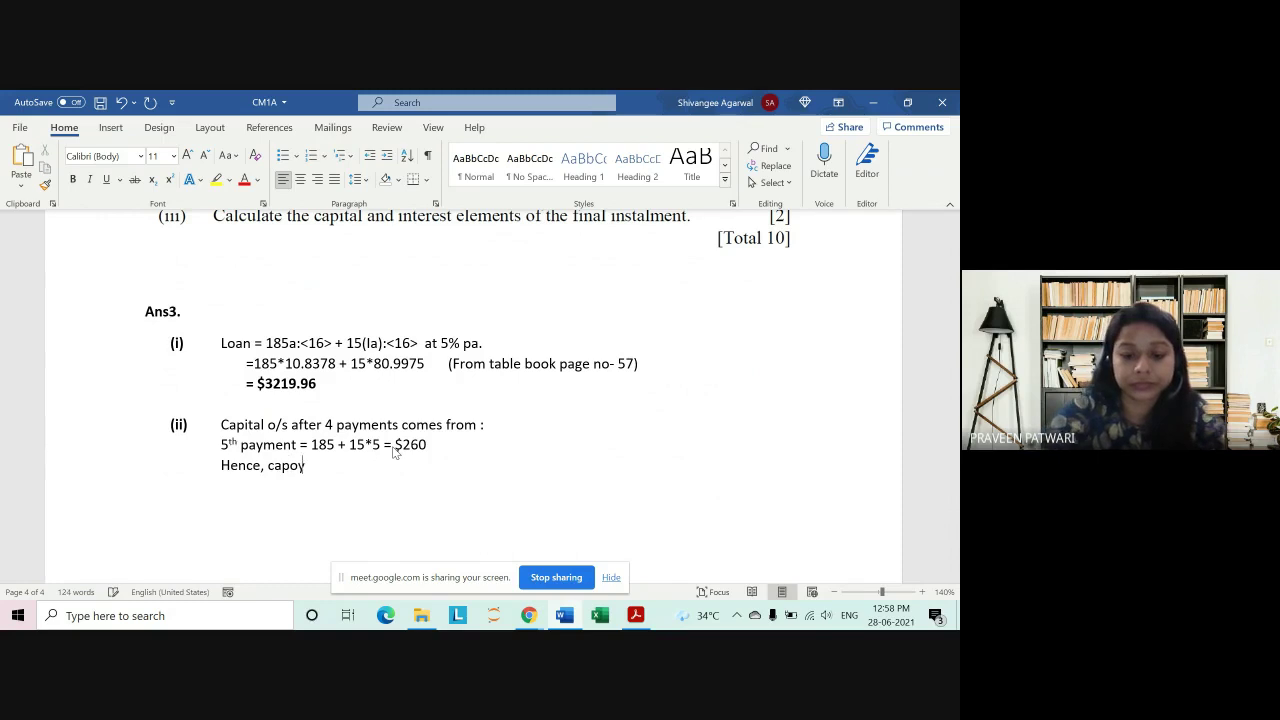
type("tal o")
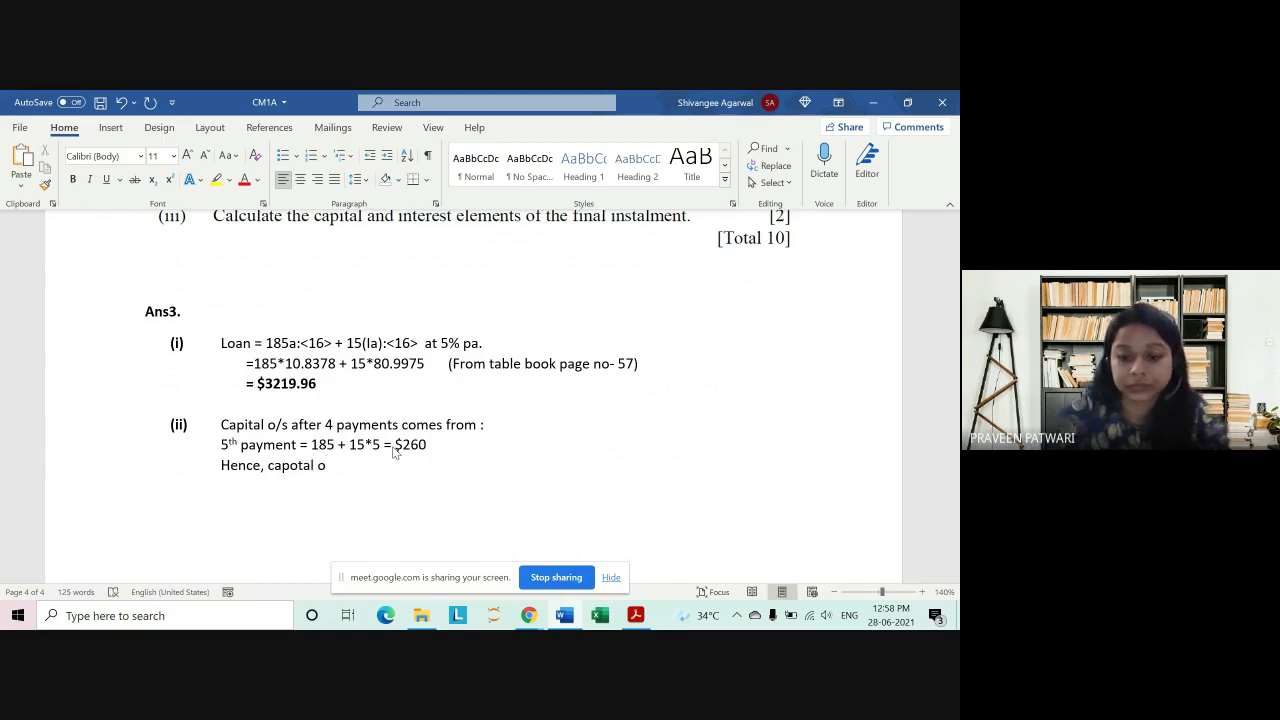
type("/s")
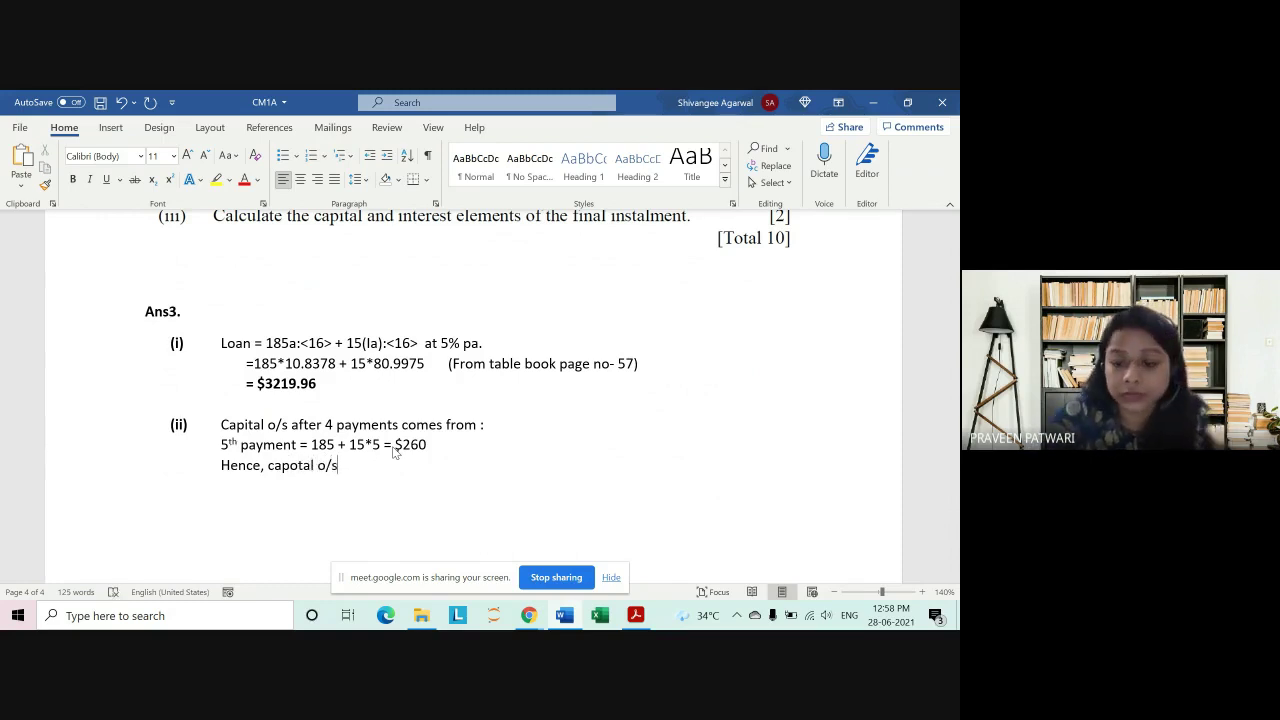
key("Left")
key("Left")
key("Left")
key("BackSpace")
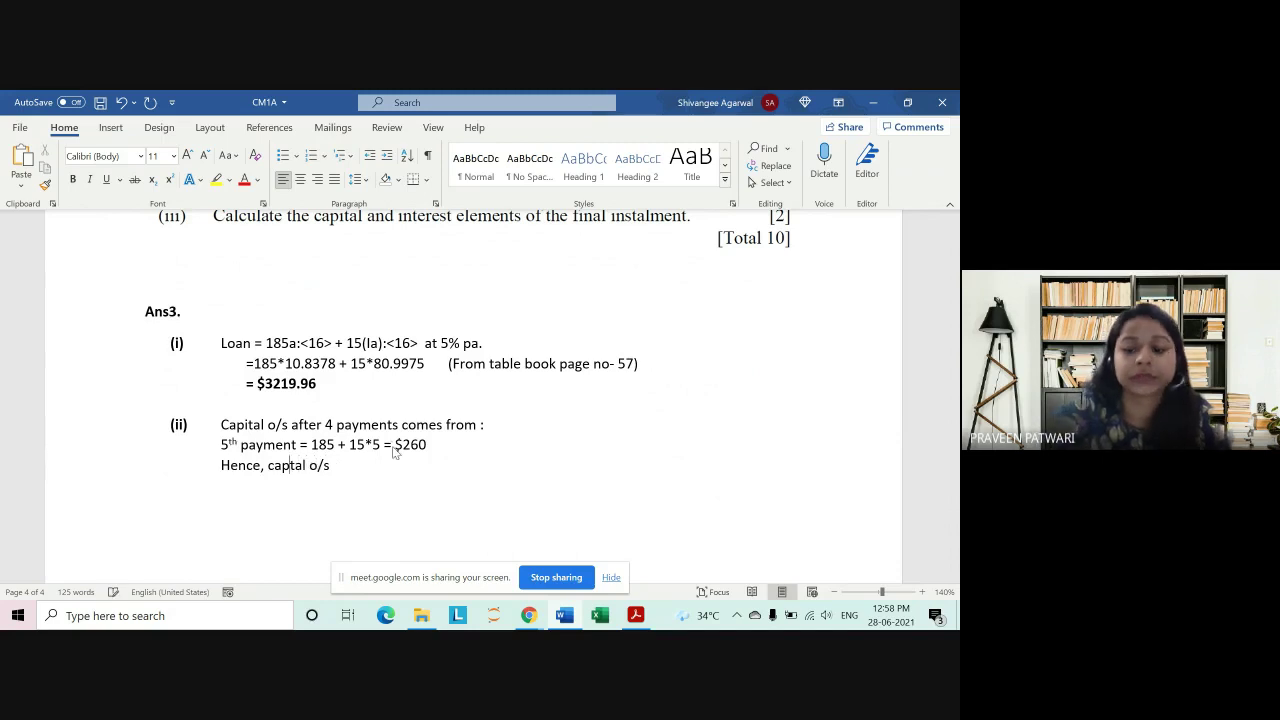
type("i")
key("End")
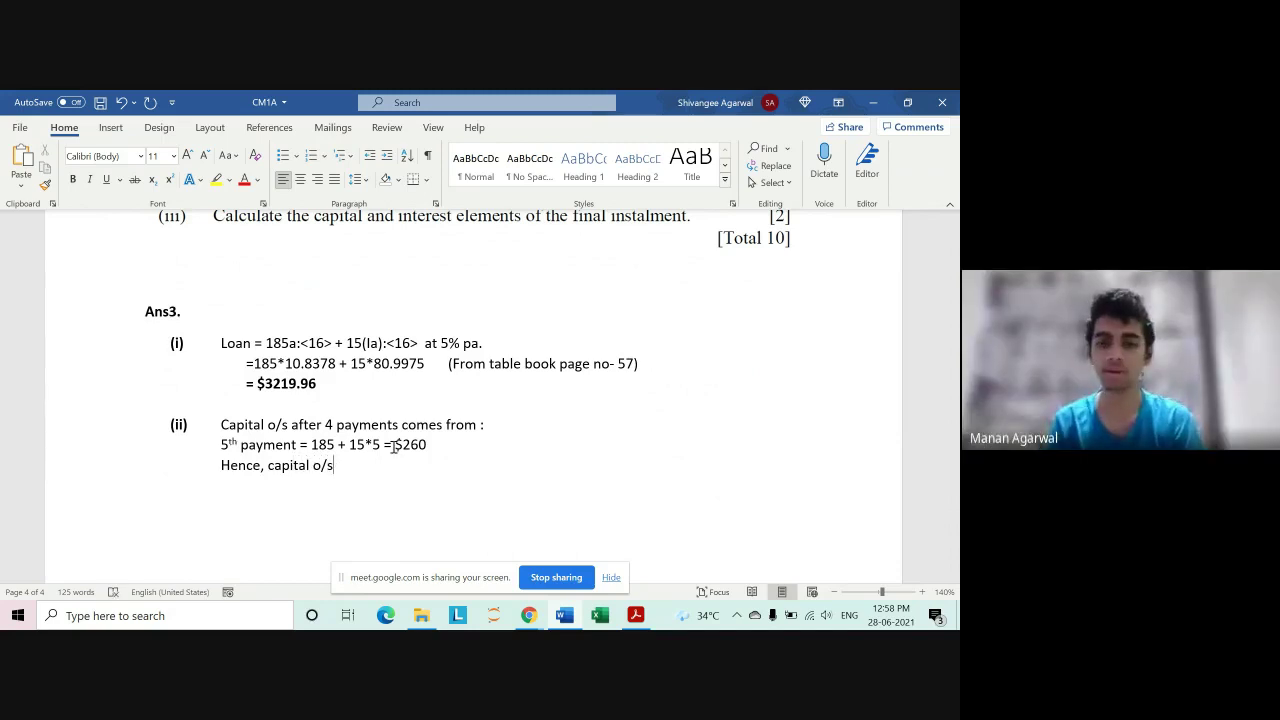
type("=")
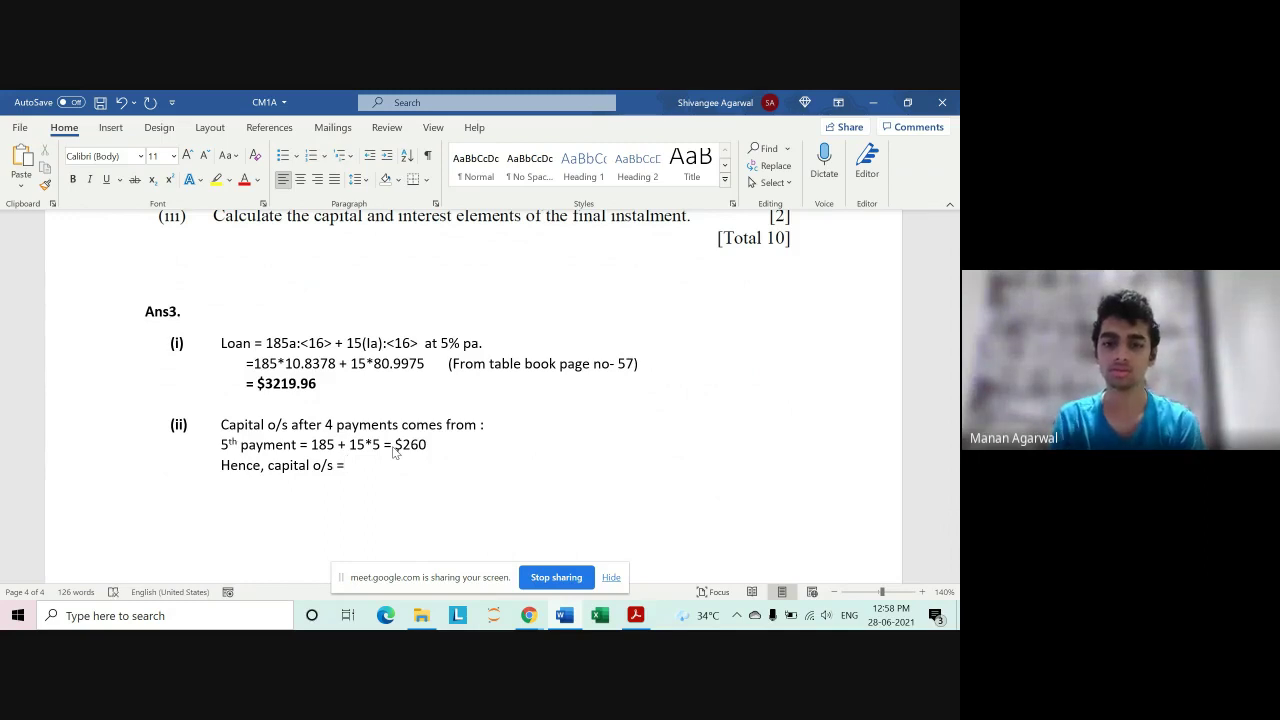
left_click_drag(395, 444, 428, 444)
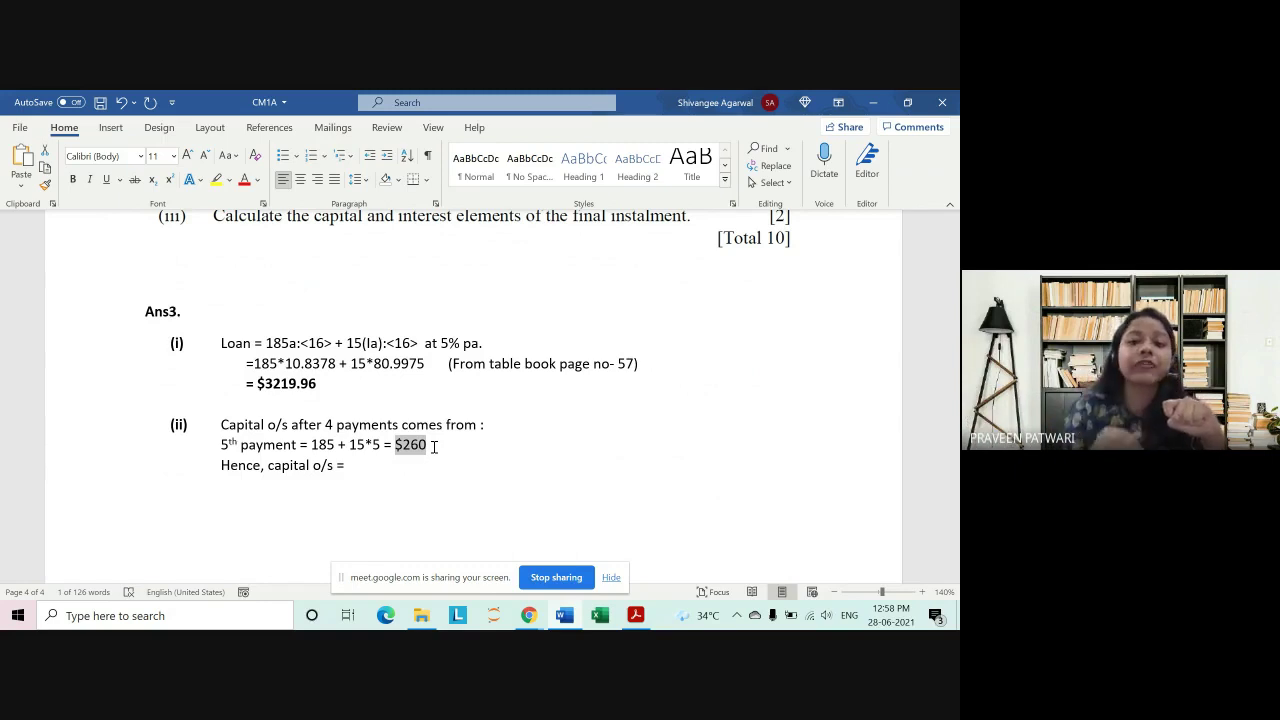
left_click(370, 457)
type("245")
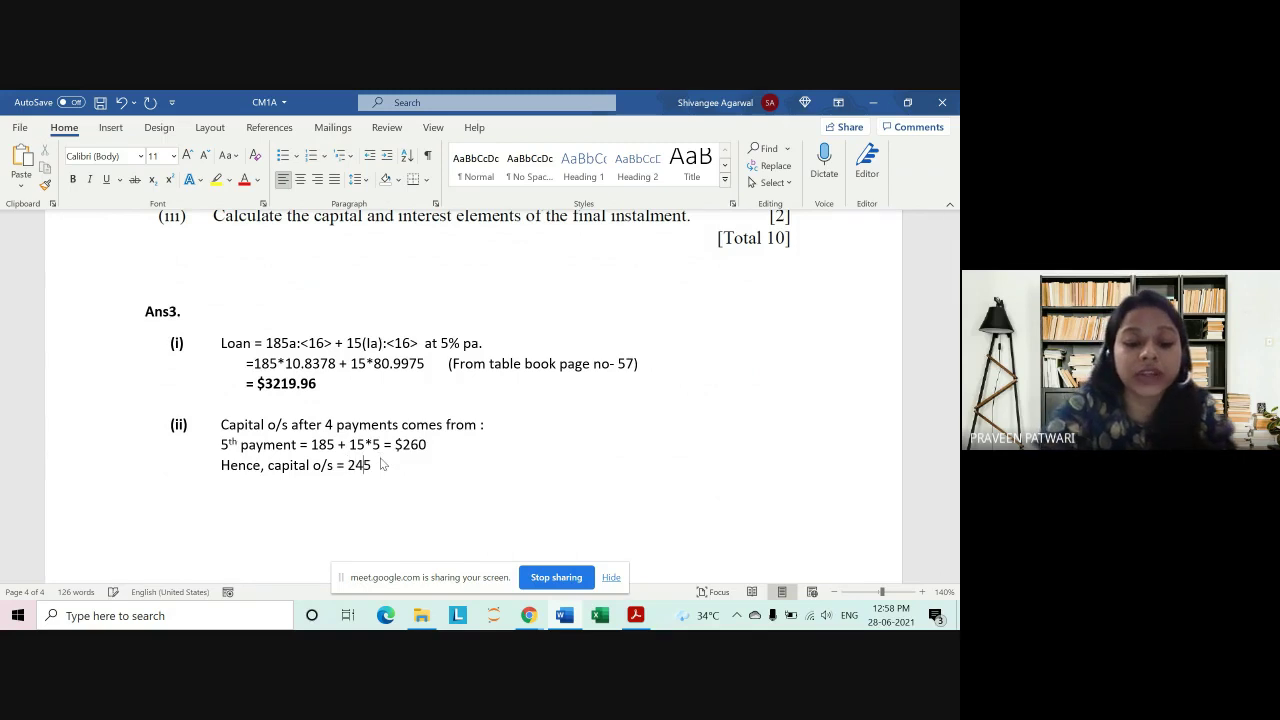
type("*")
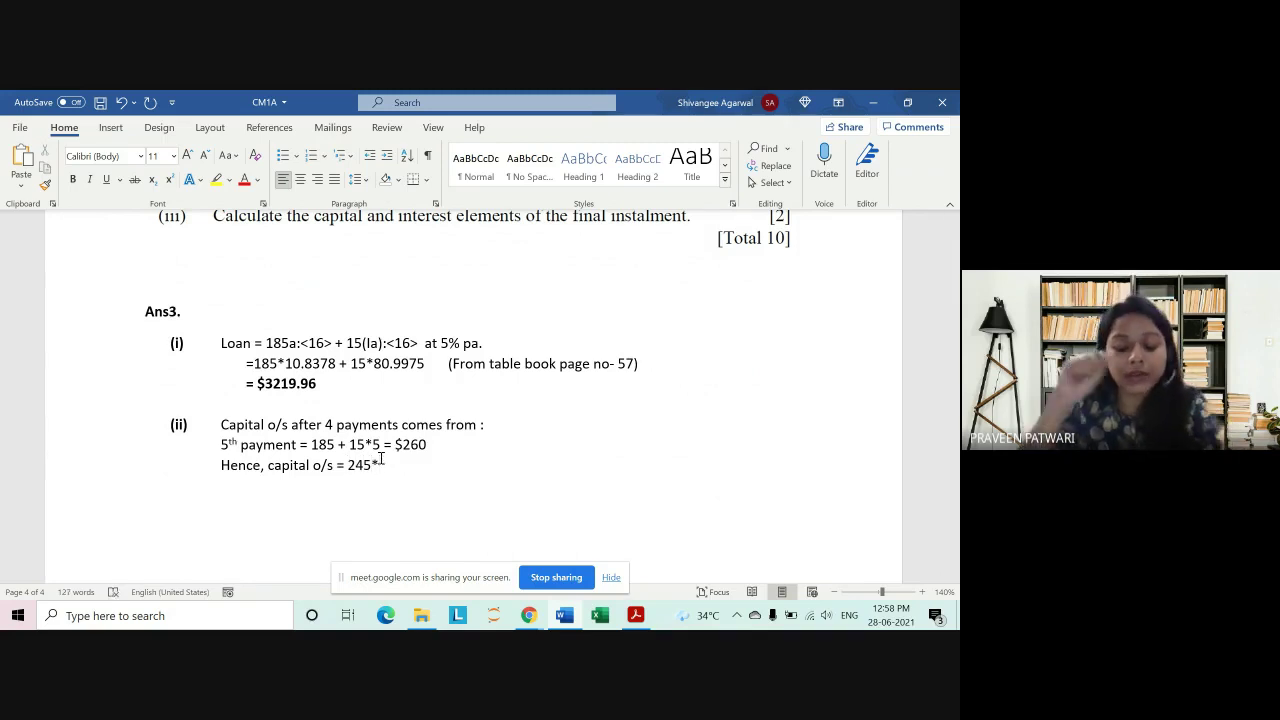
Step: Copy the loan annuity expression from part (i) and paste it over '245*'
scroll(442, 437, "up", 2)
scroll(442, 437, "up", 3)
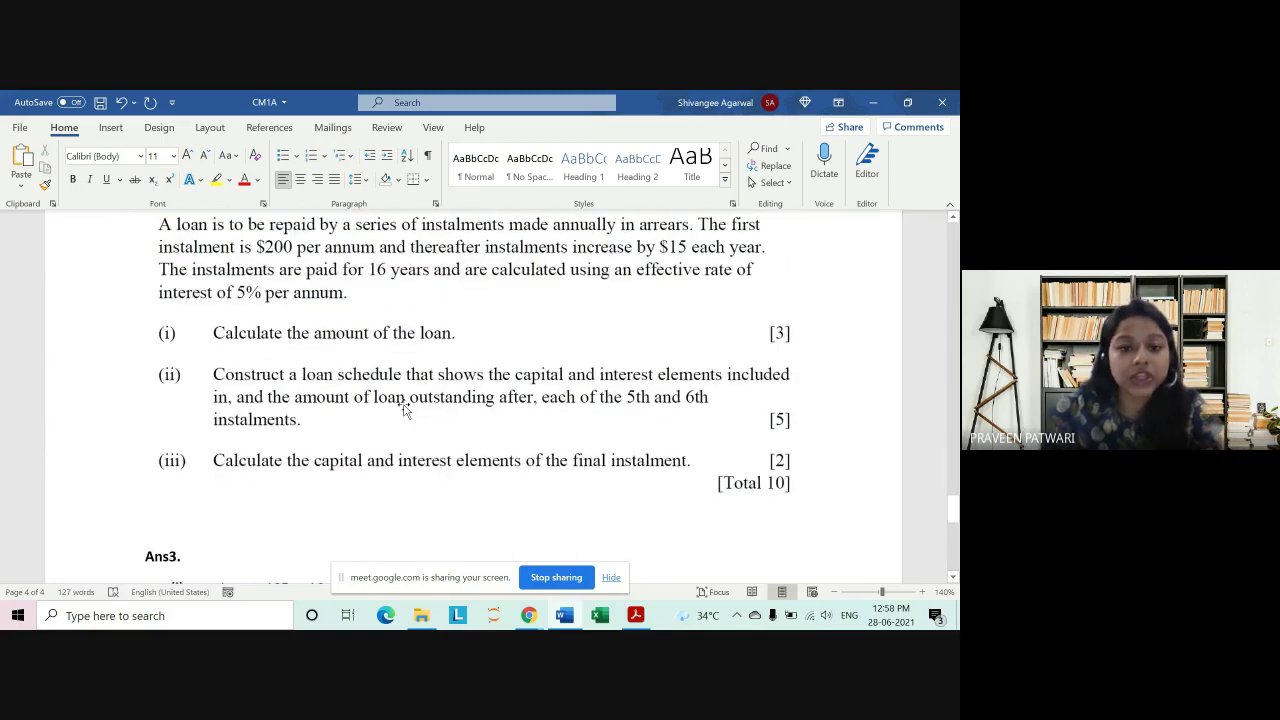
scroll(404, 410, "down", 8)
scroll(294, 265, "up", 2)
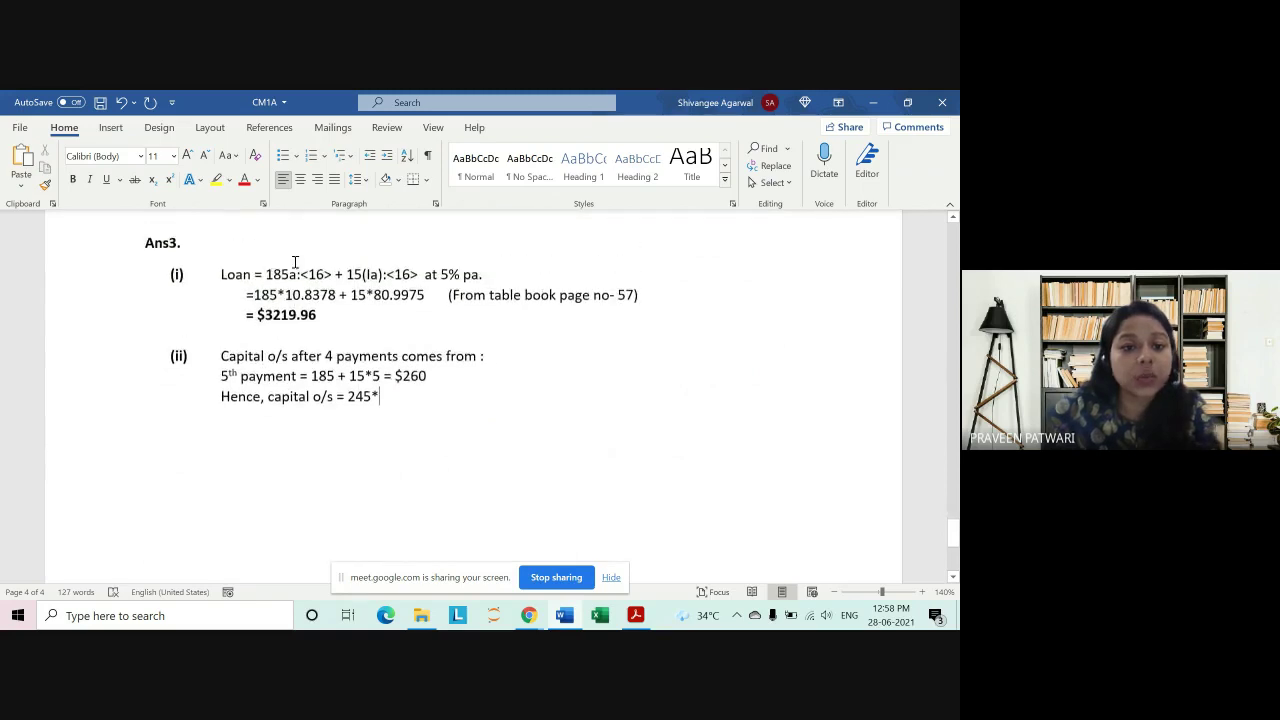
left_click_drag(292, 295, 480, 294)
key("ctrl+c")
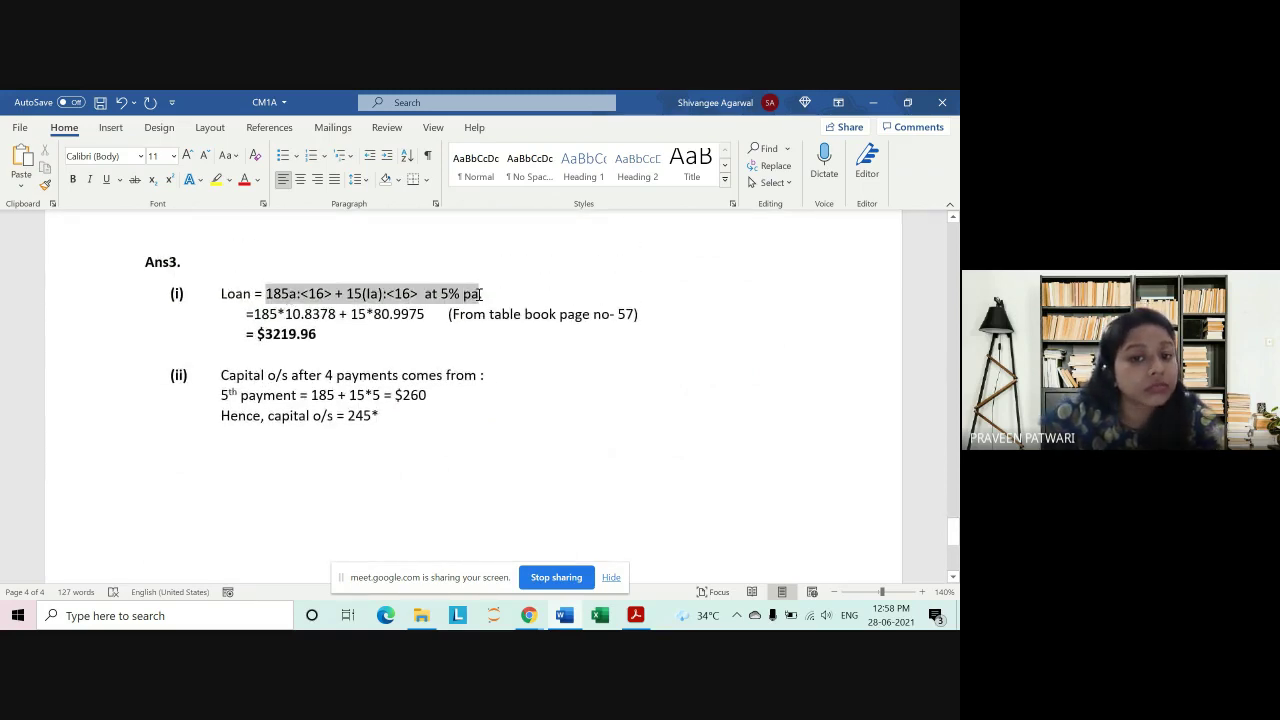
left_click_drag(378, 416, 345, 416)
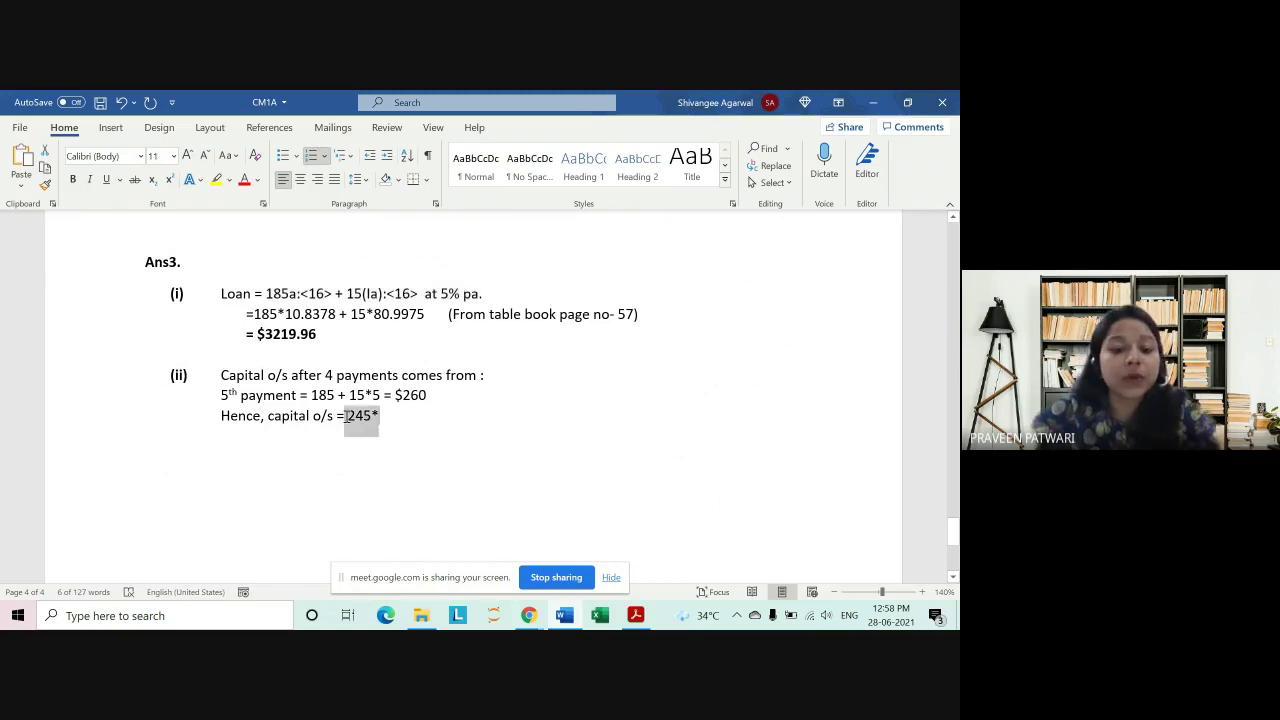
key("ctrl+v")
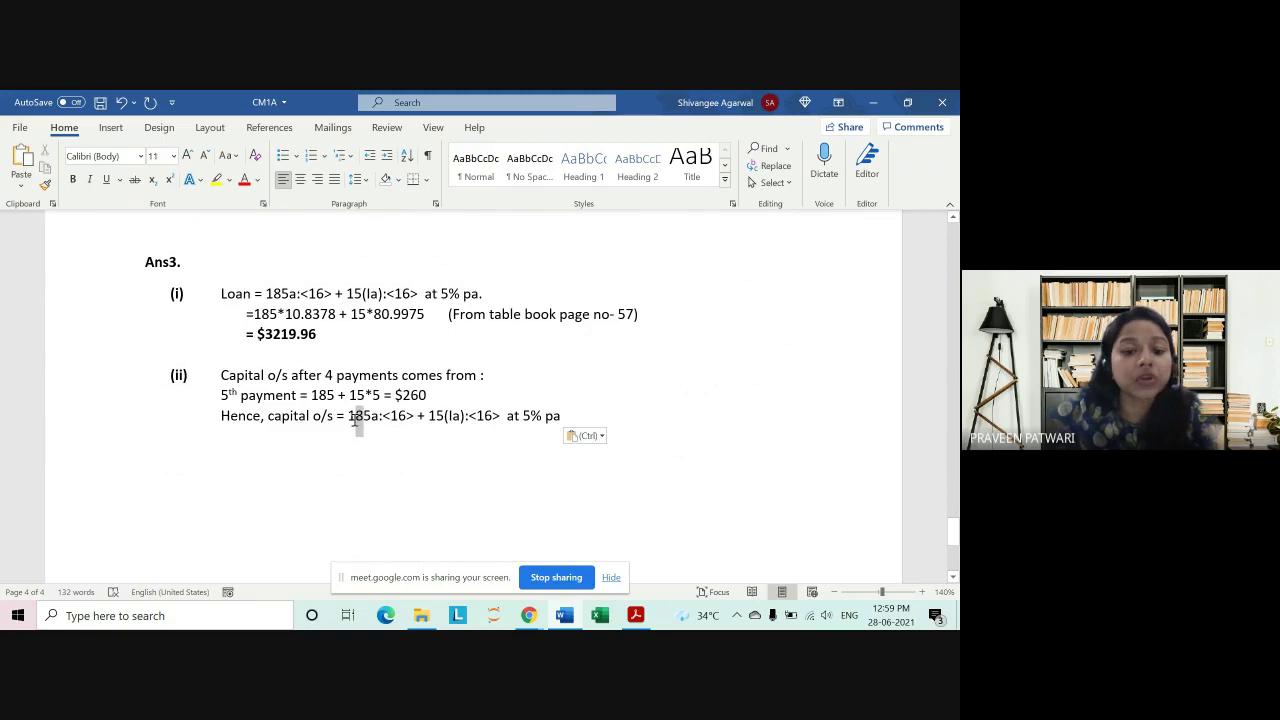
Step: Change 185 to 245 in the pasted formula and trim the 16 in the annuity term
left_click_drag(348, 416, 362, 416)
type("24")
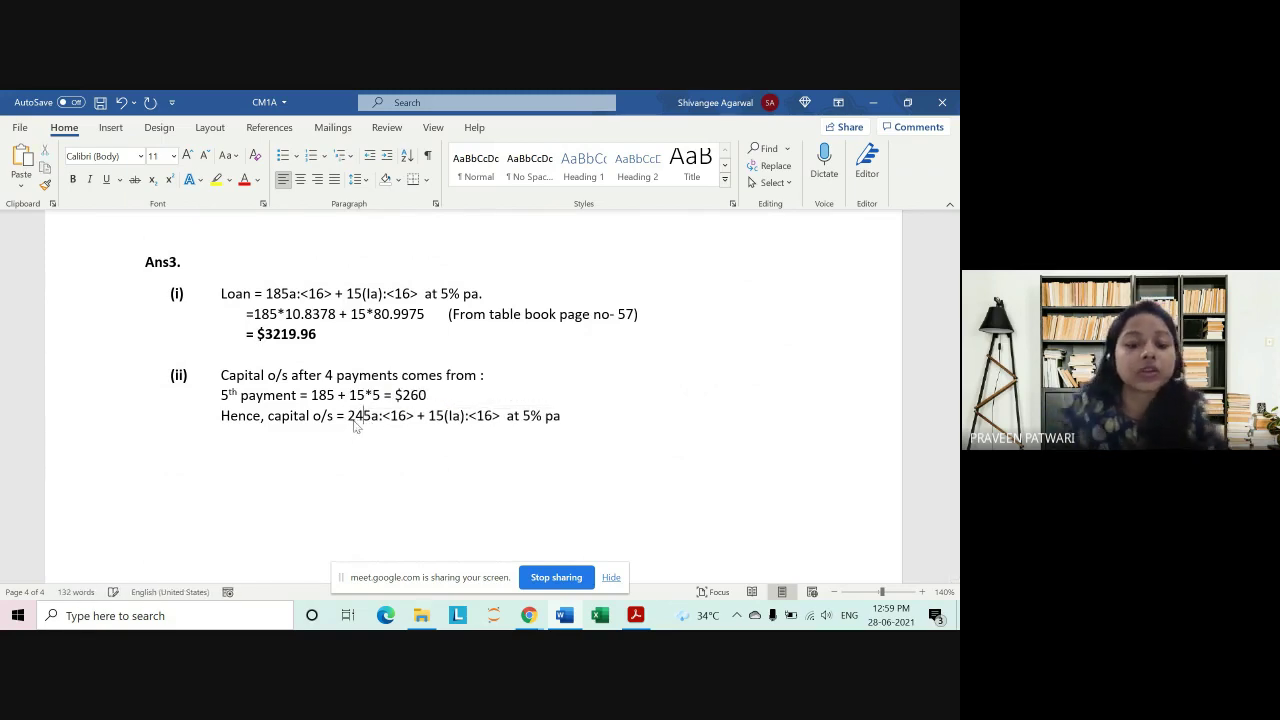
left_click(404, 416)
key("BackSpace")
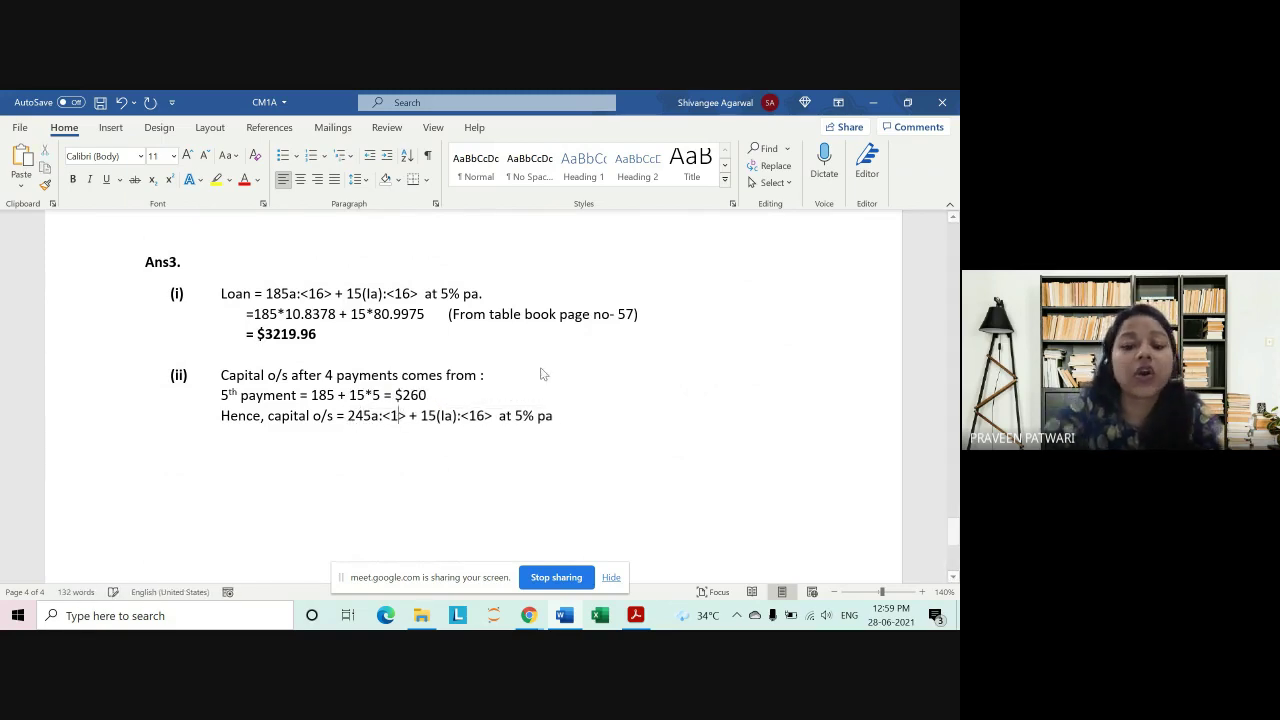
key("BackSpace")
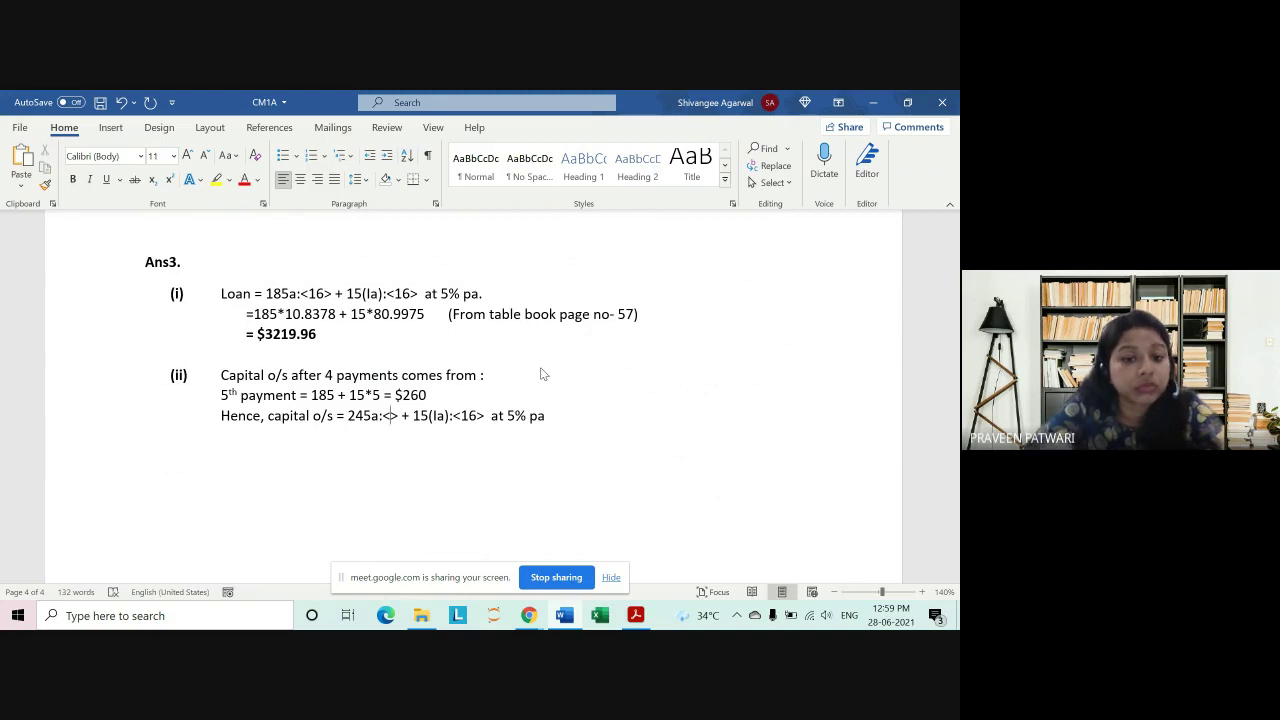
type("16")
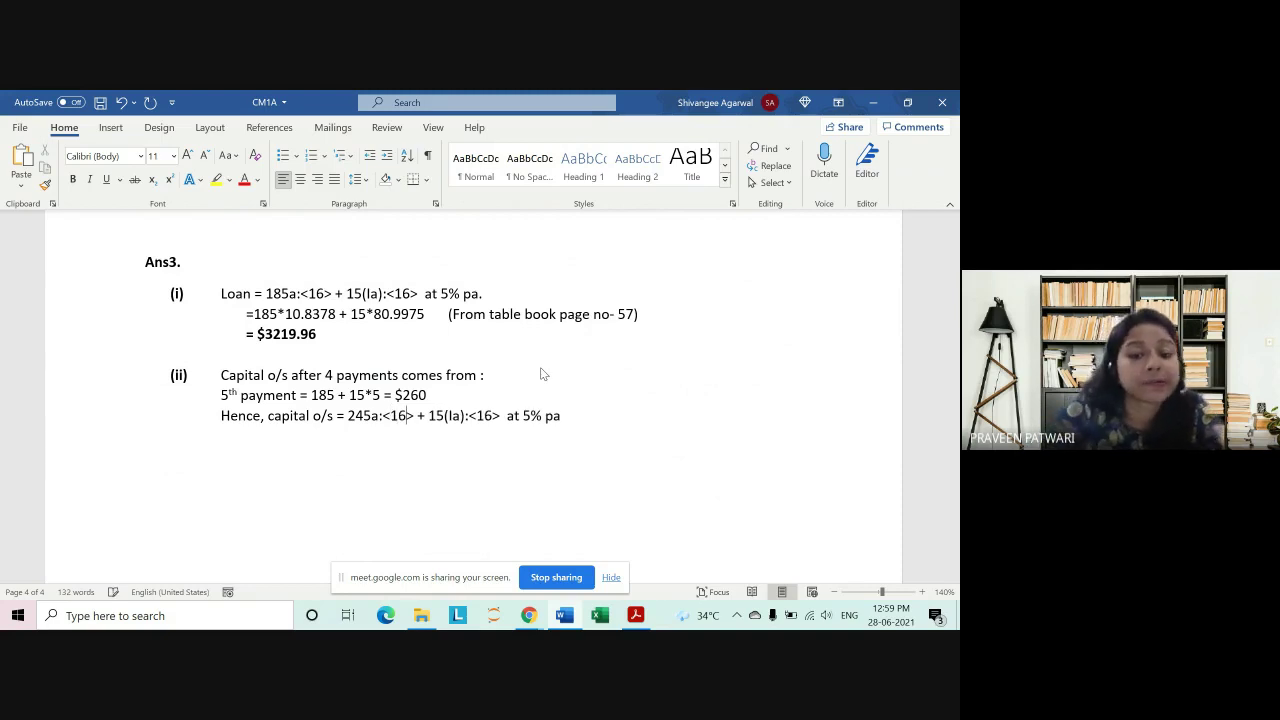
key("BackSpace")
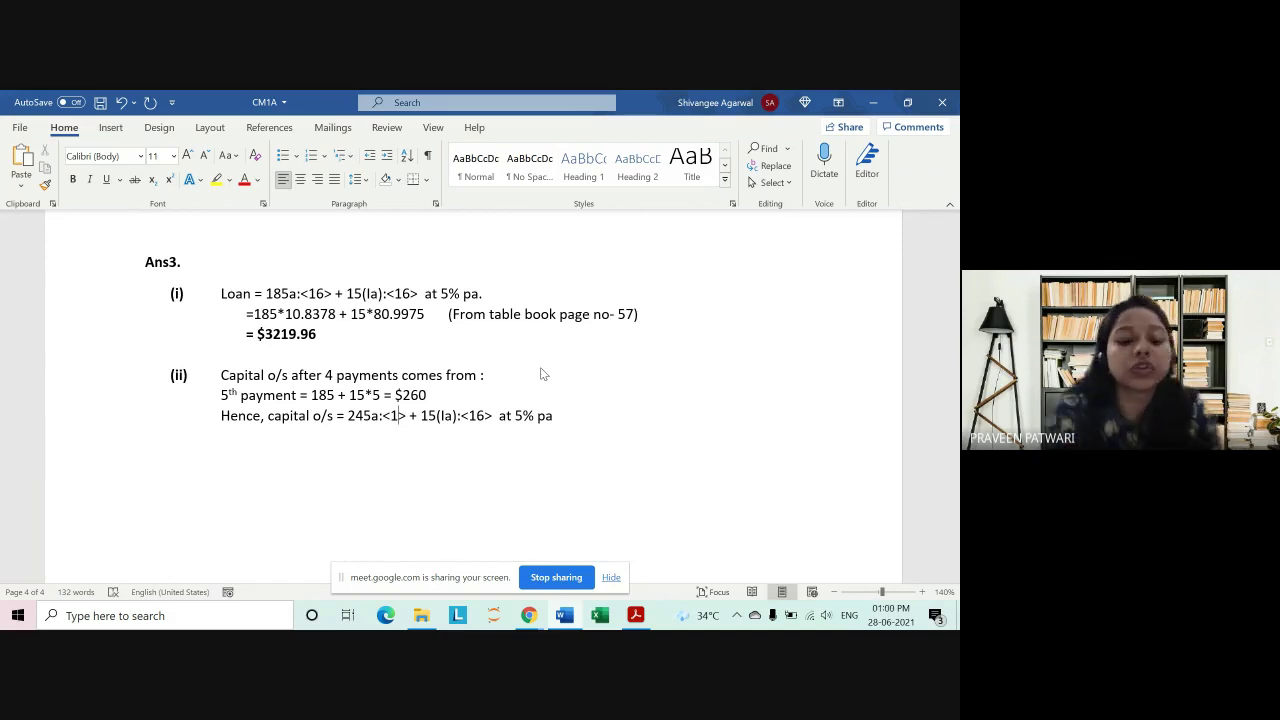
Step: Change both annuity terms from <16> to <12>
type("2")
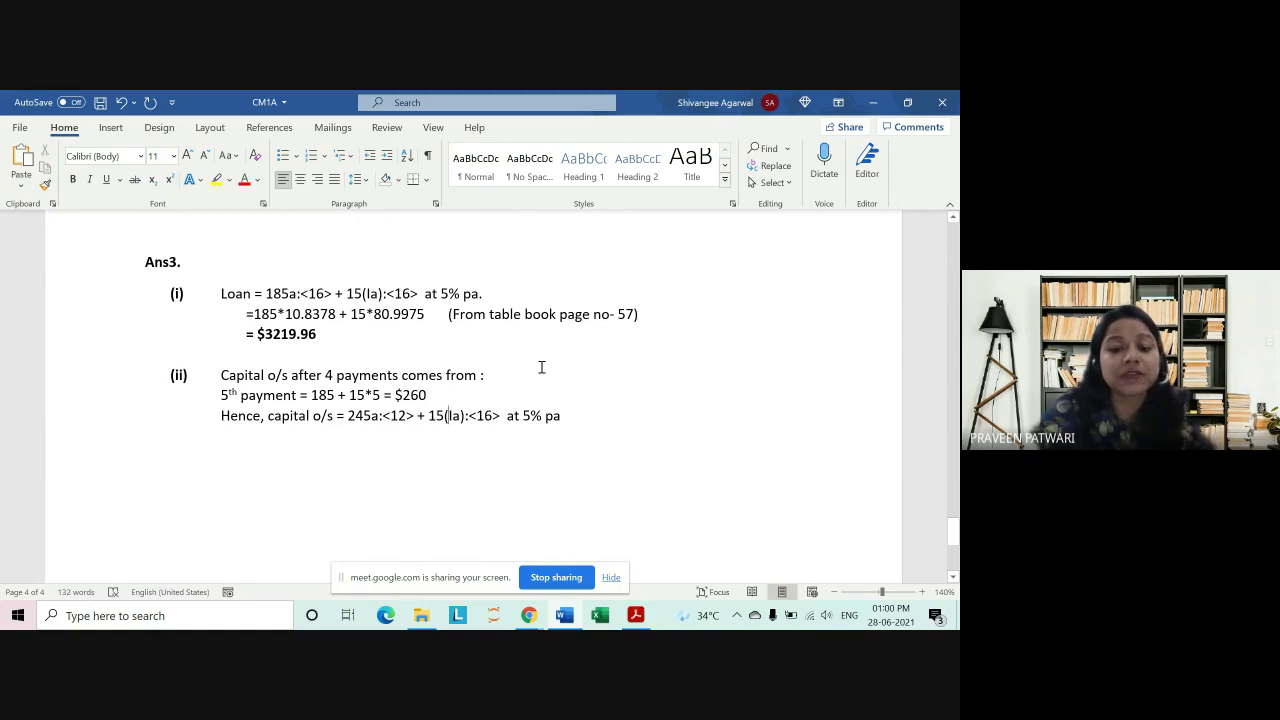
key("Right")
key("Right")
key("Right")
key("BackSpace")
type("2")
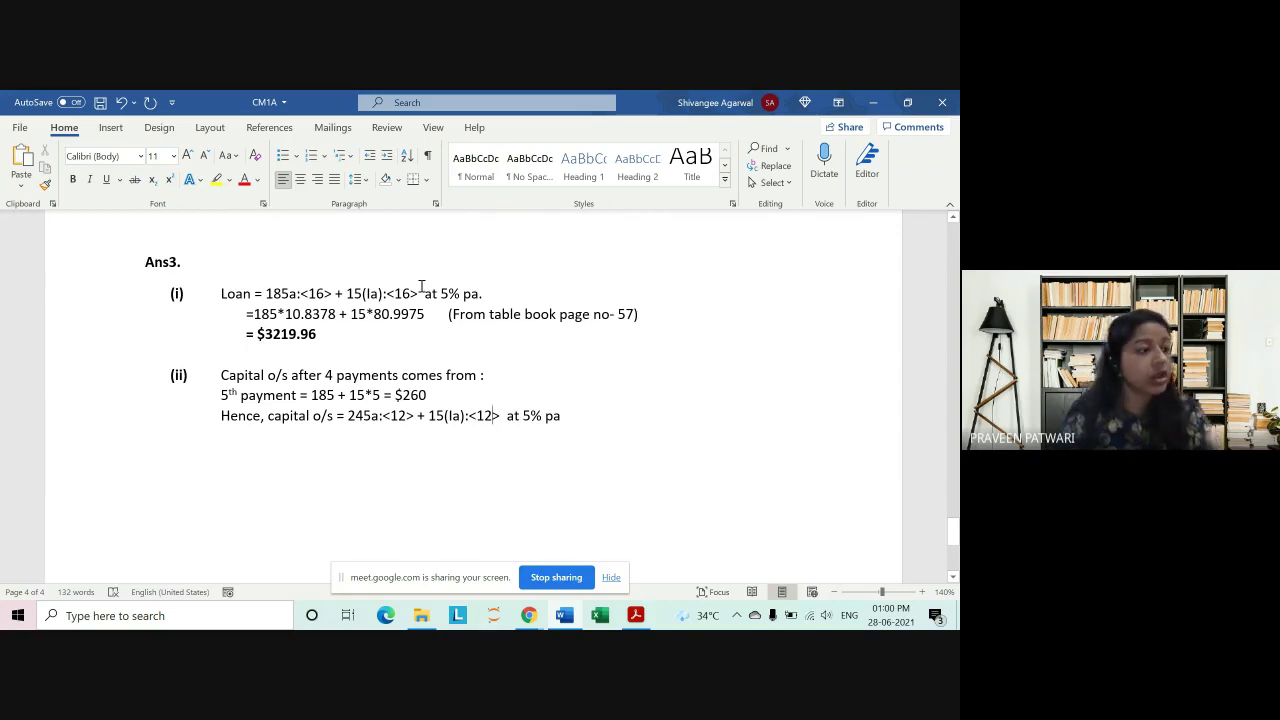
Step: Insert '*' after 245 and after 15 to give '245*a:<12> + 15*(Ia):<12>'
left_click_drag(266, 293, 481, 293)
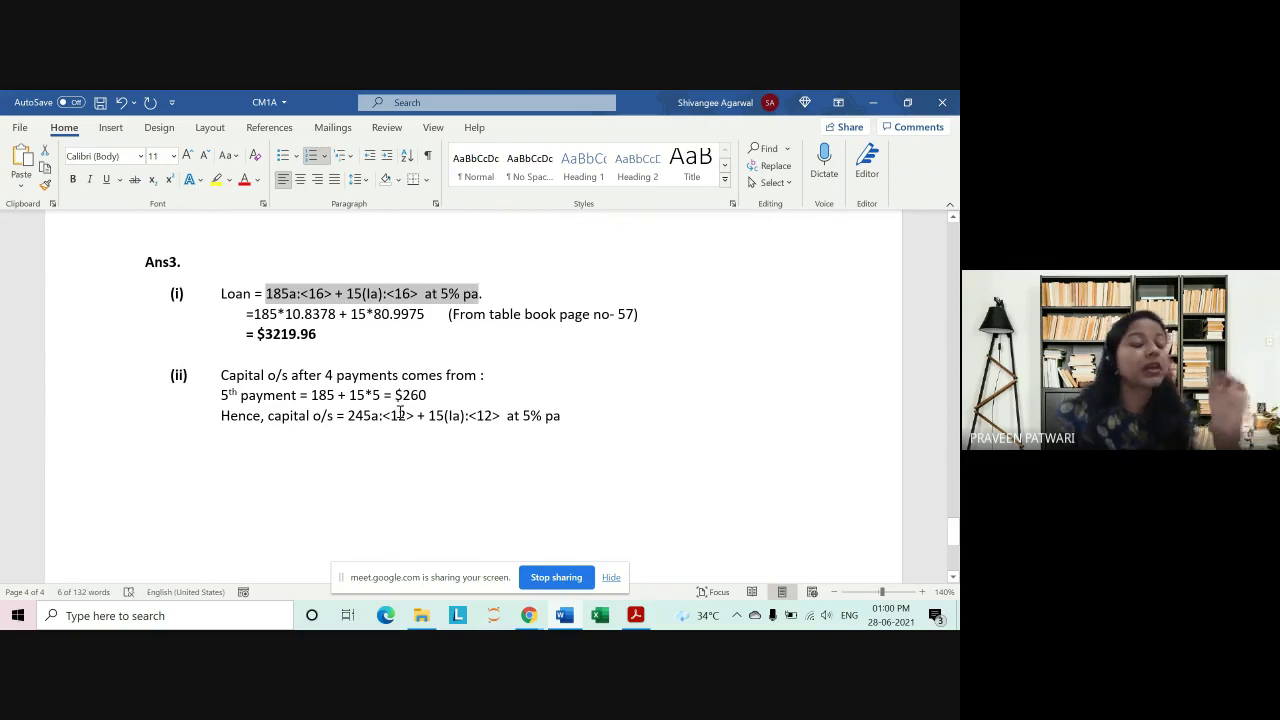
left_click_drag(444, 415, 506, 415)
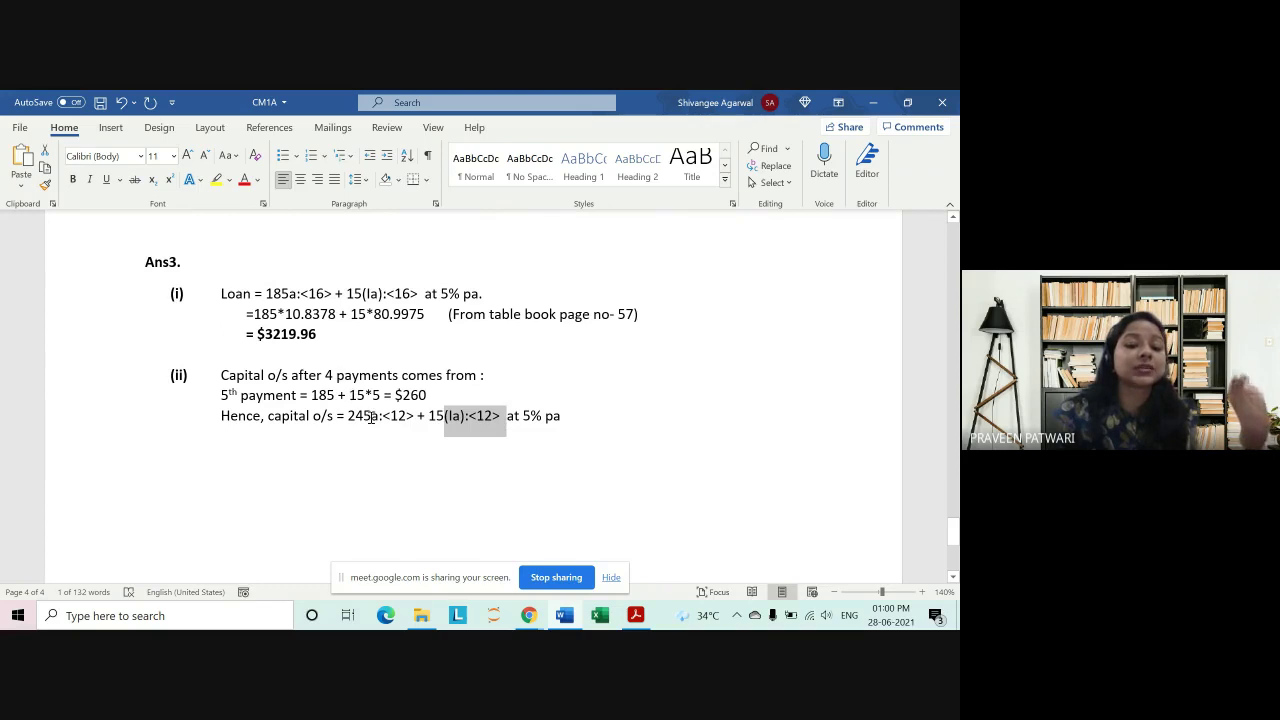
left_click(371, 415)
type("*")
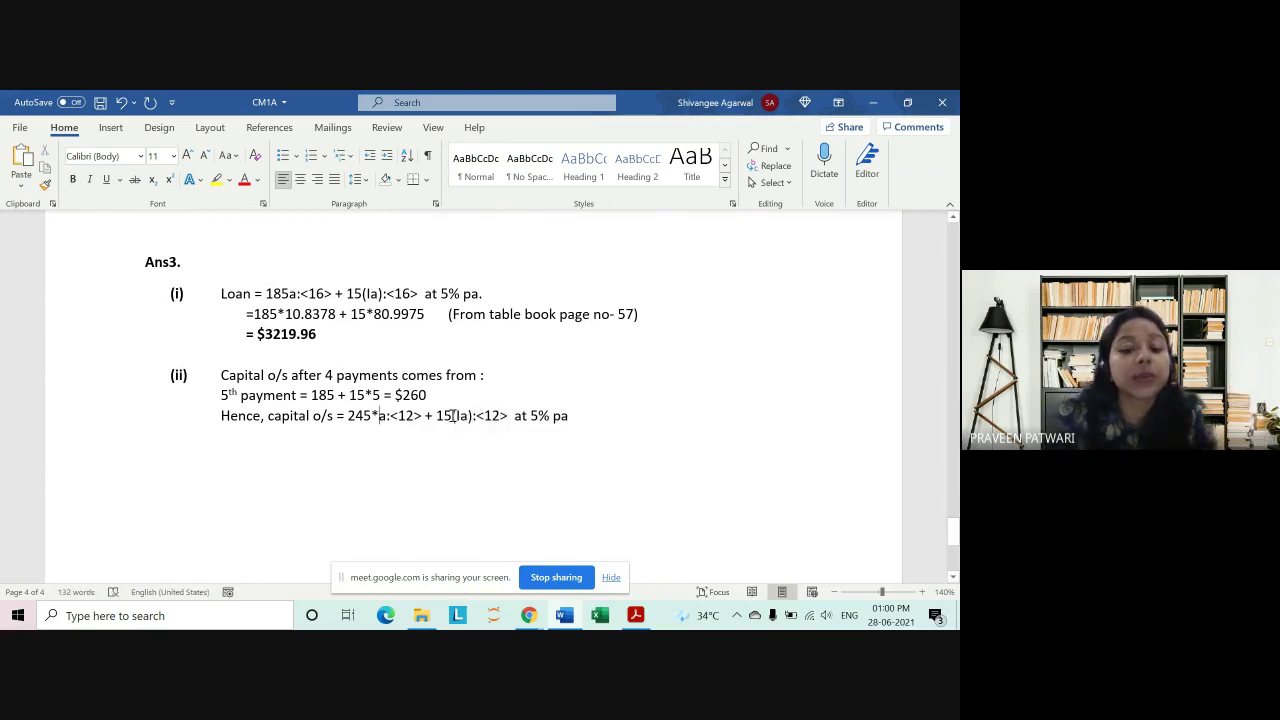
left_click(450, 415)
type("*")
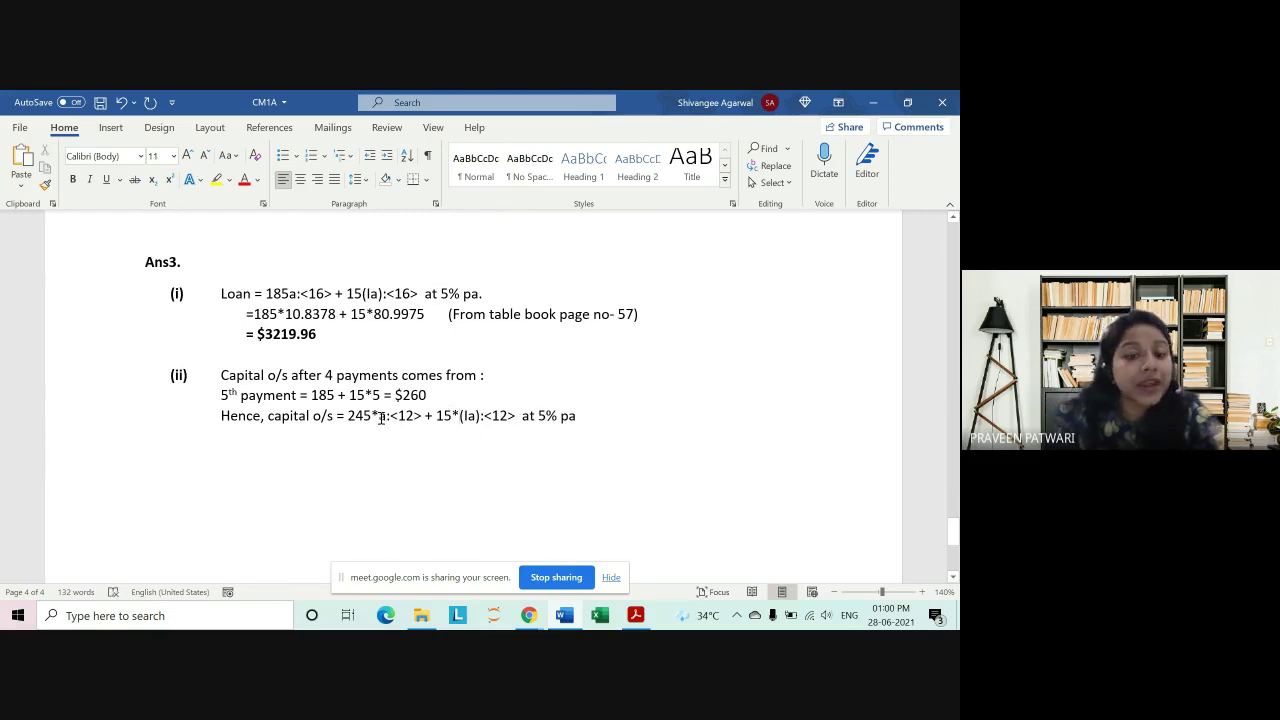
left_click_drag(381, 418, 518, 416)
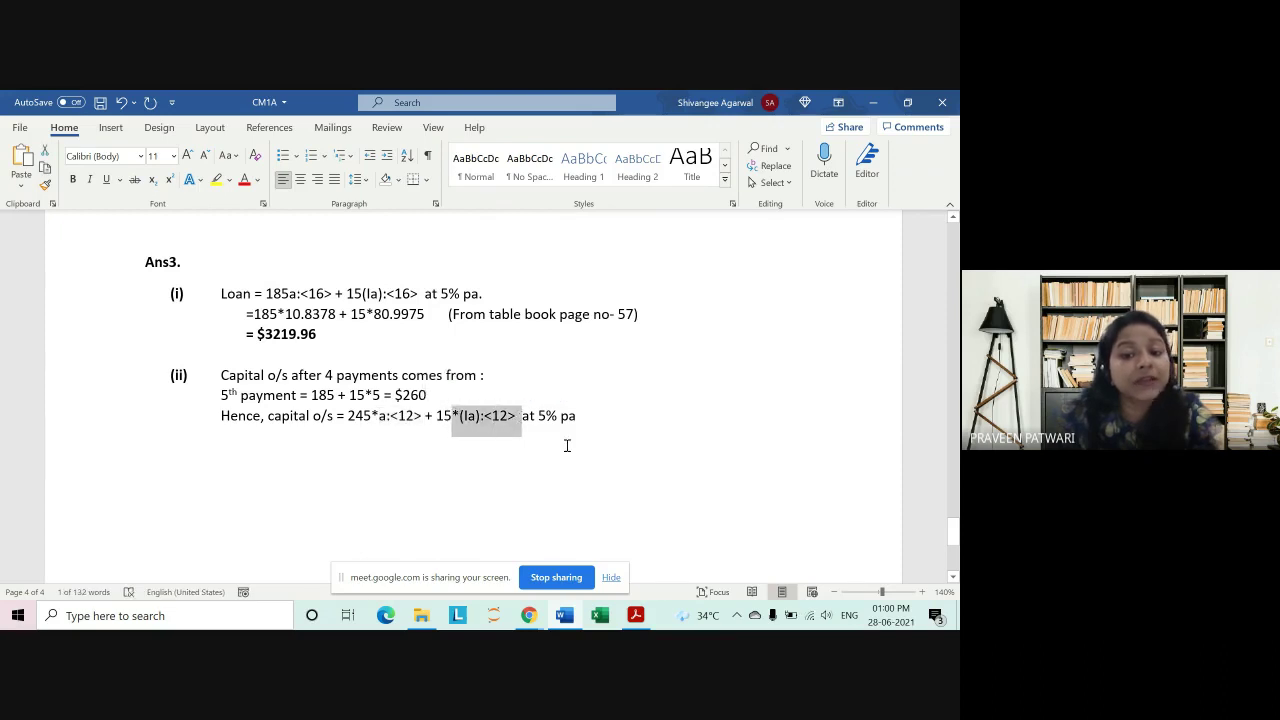
left_click(325, 447)
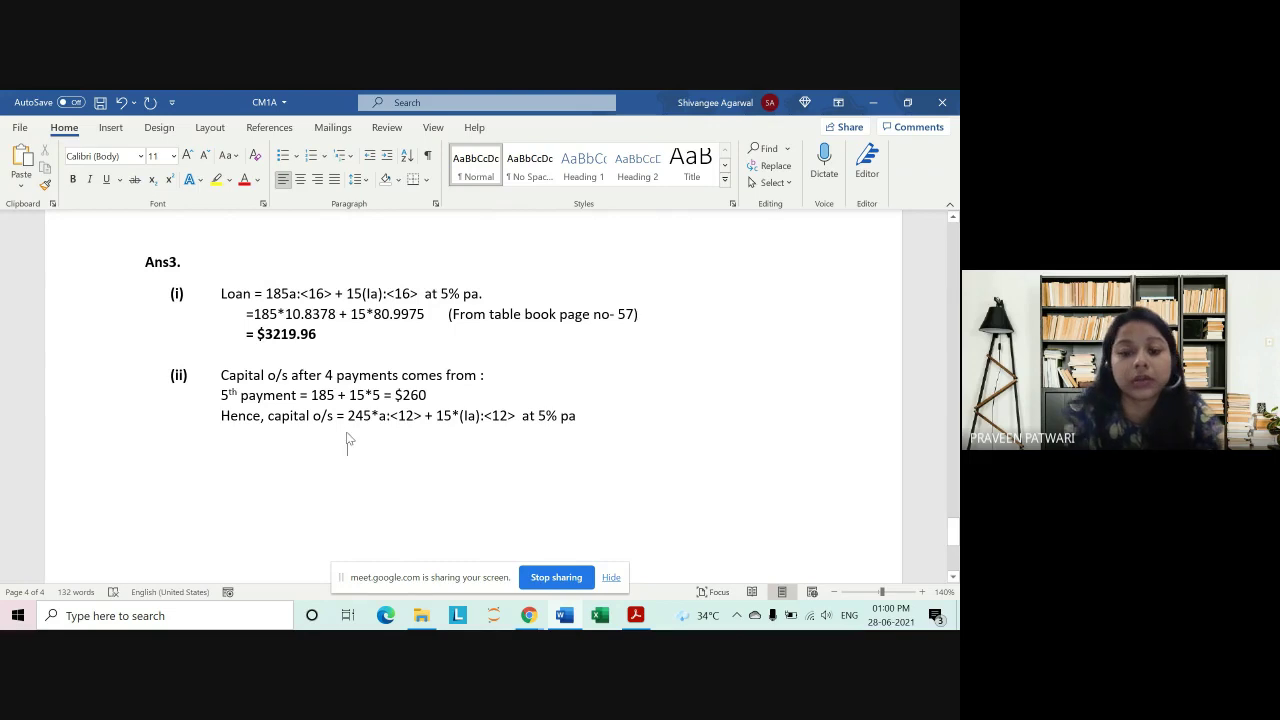
key("BackSpace")
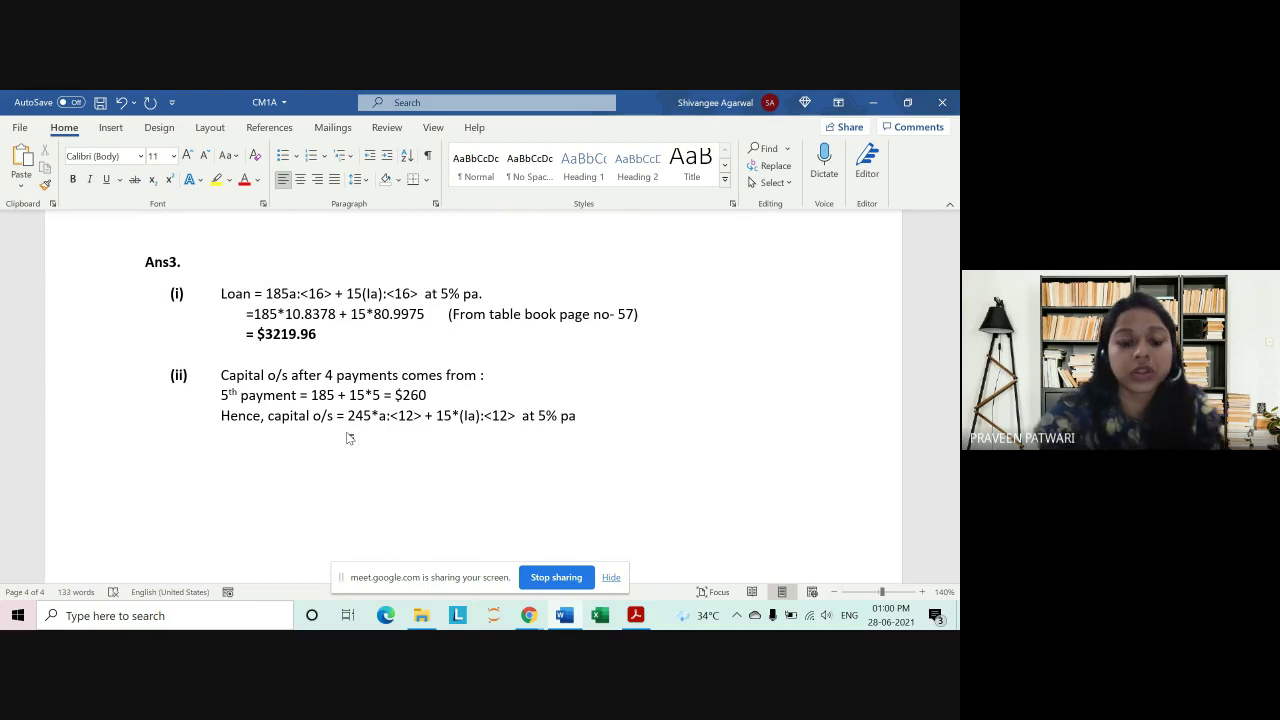
Step: Type the evaluation line '= 245*8.8633 + 15*52.4872' with its indent reduced
type("245*")
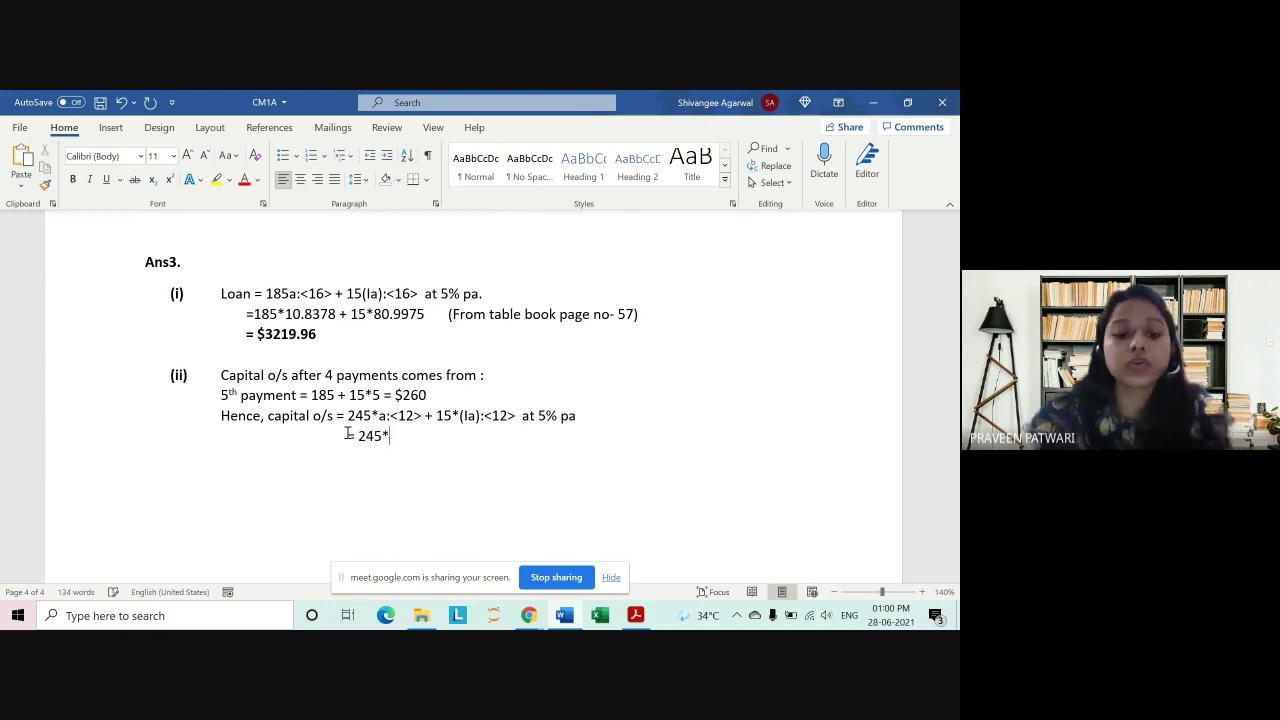
left_click(348, 435)
key("BackSpace")
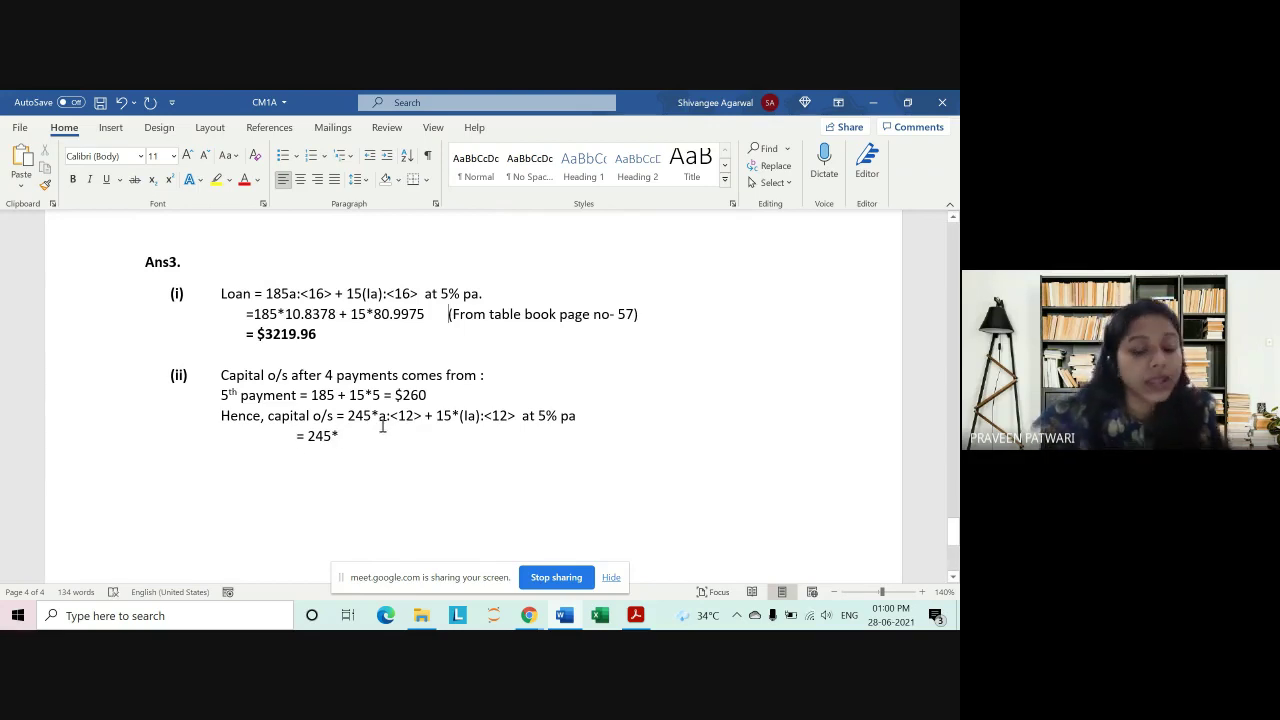
type("8.")
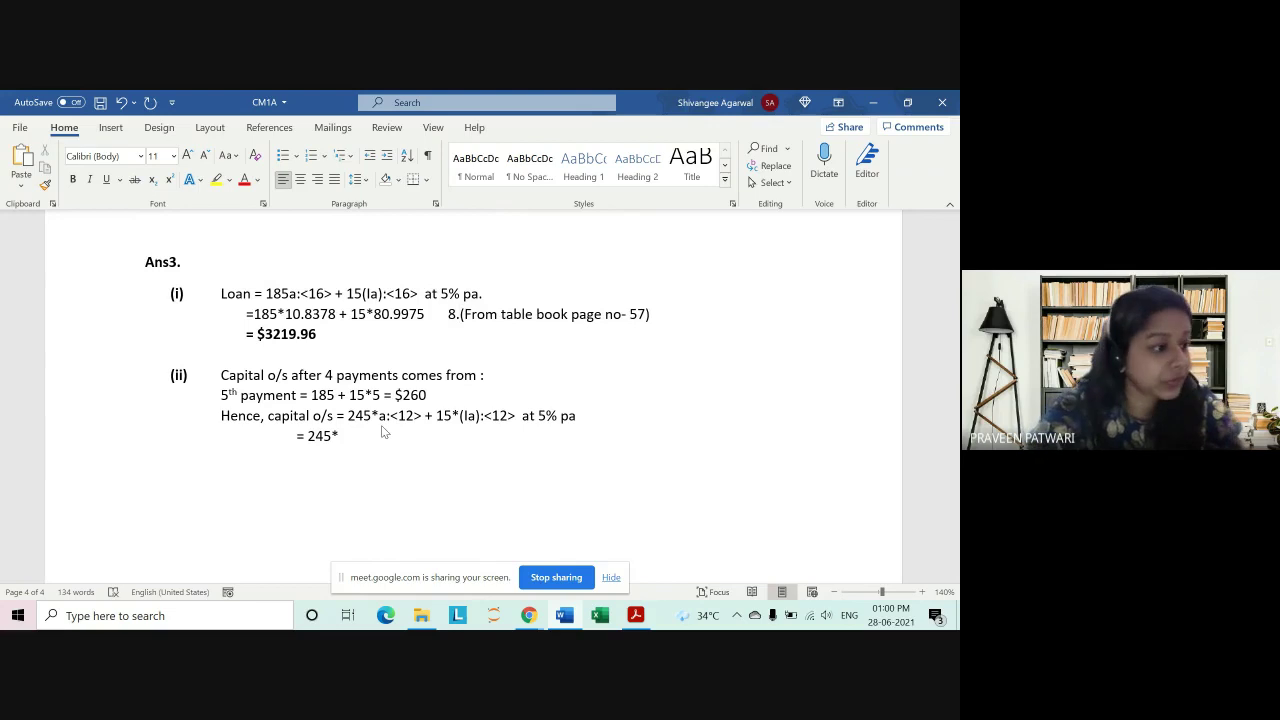
type("8")
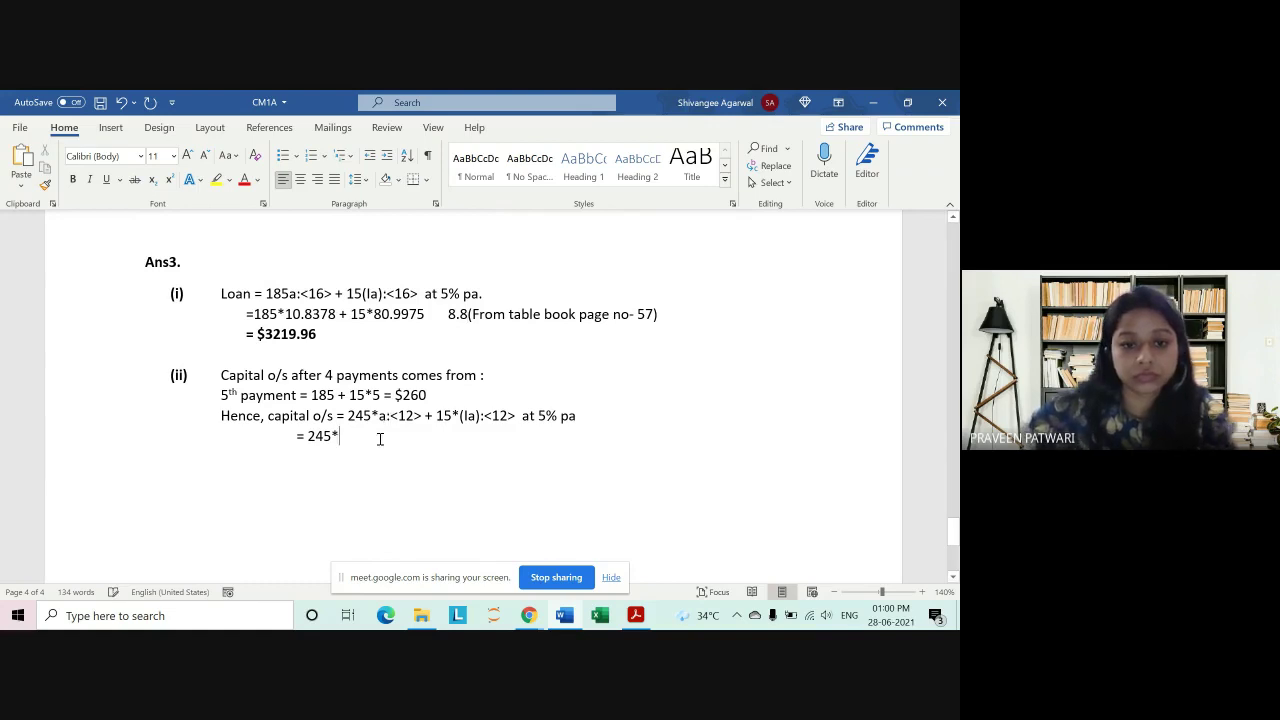
type("8.")
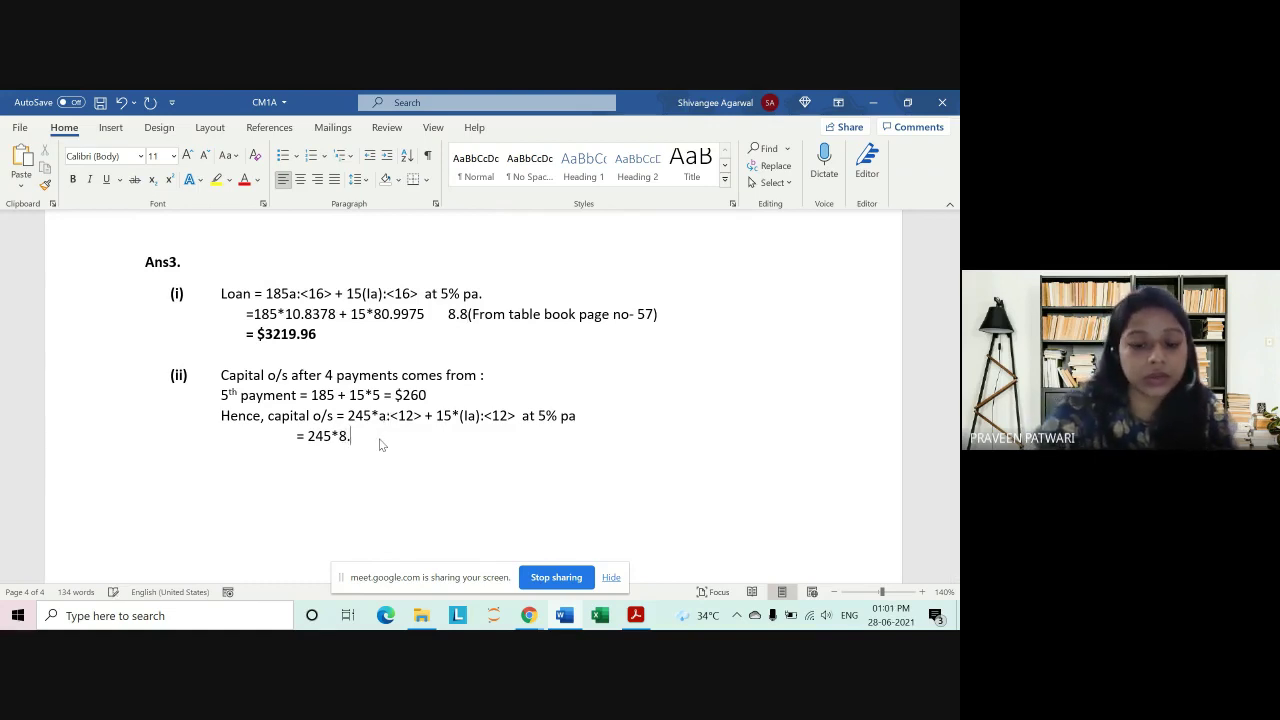
type("8")
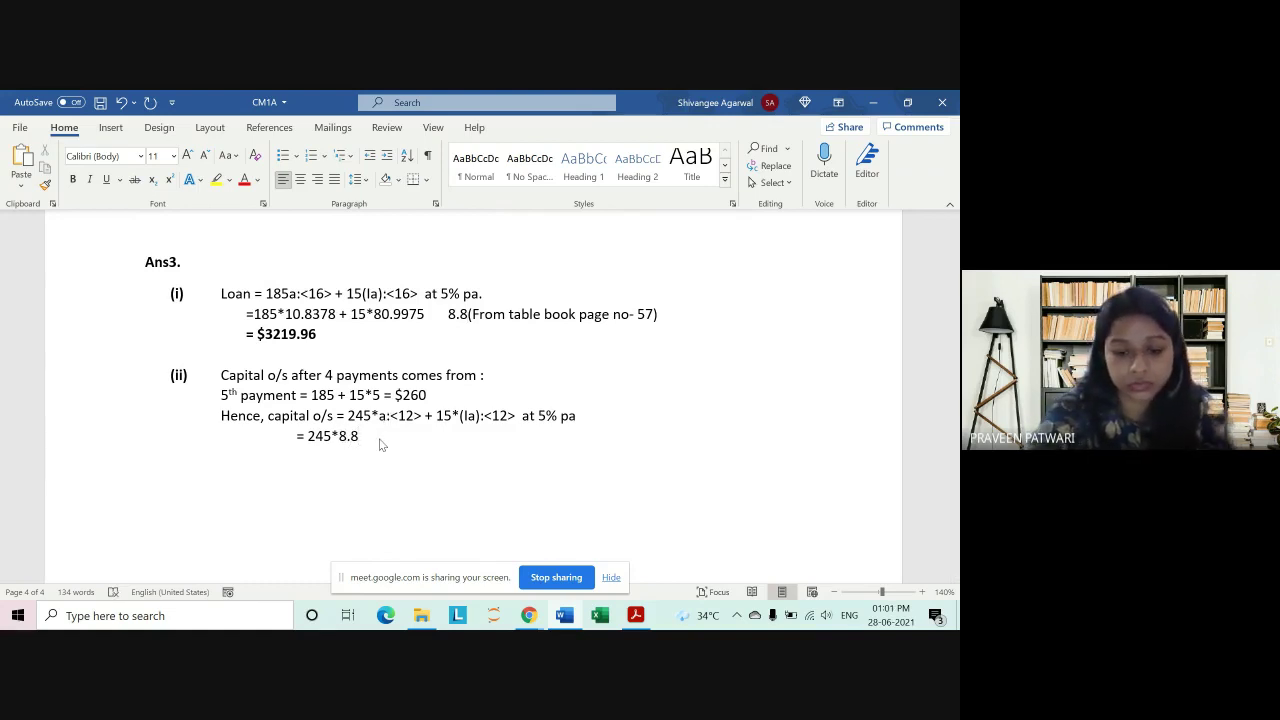
type("63")
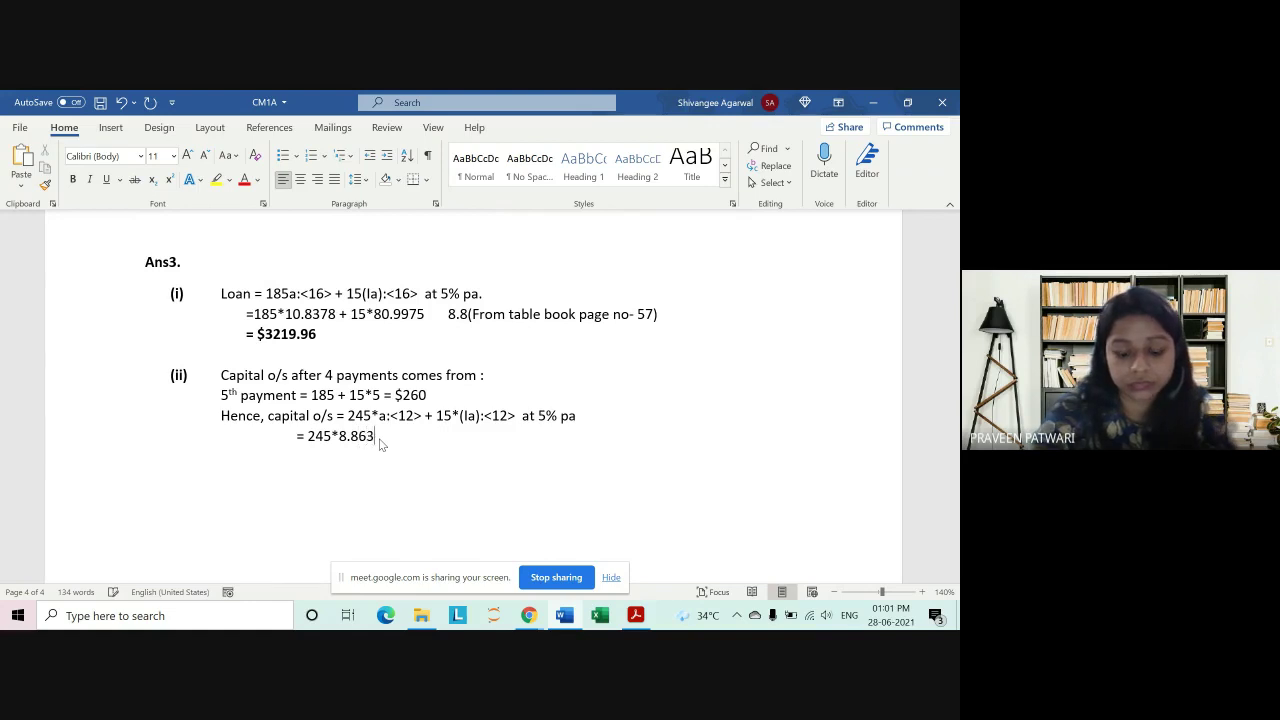
type("3 +")
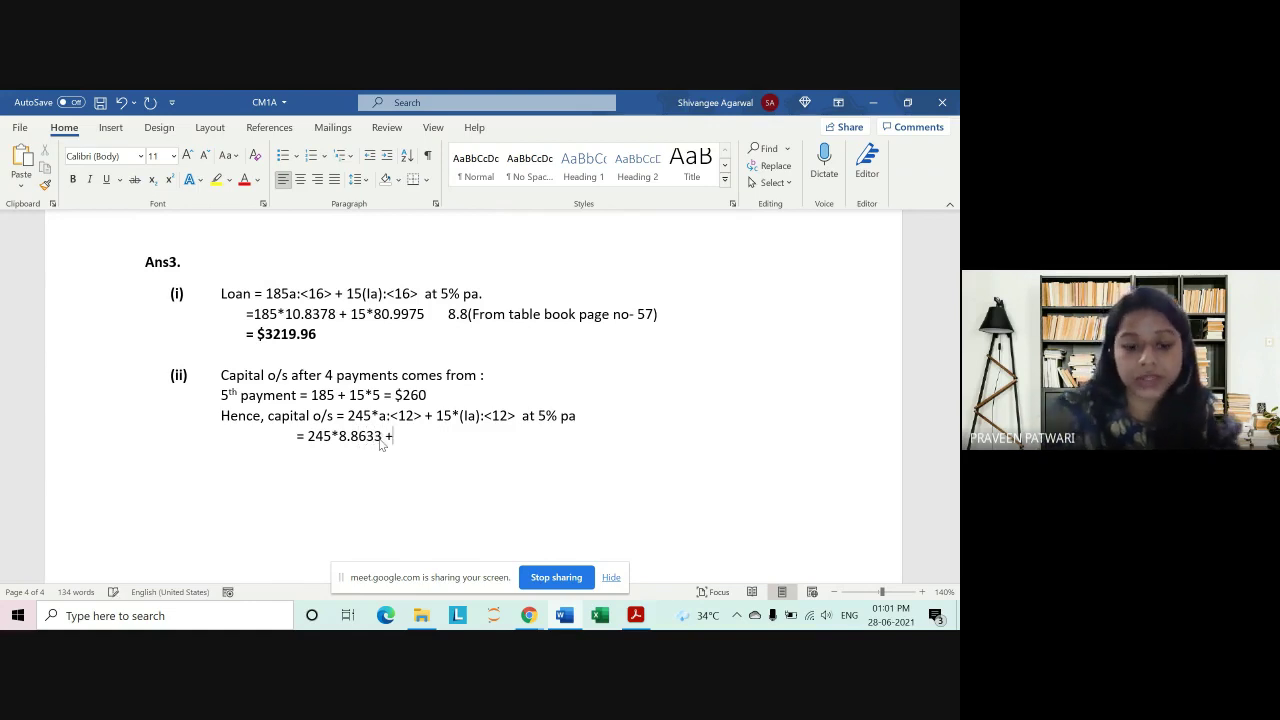
type("*")
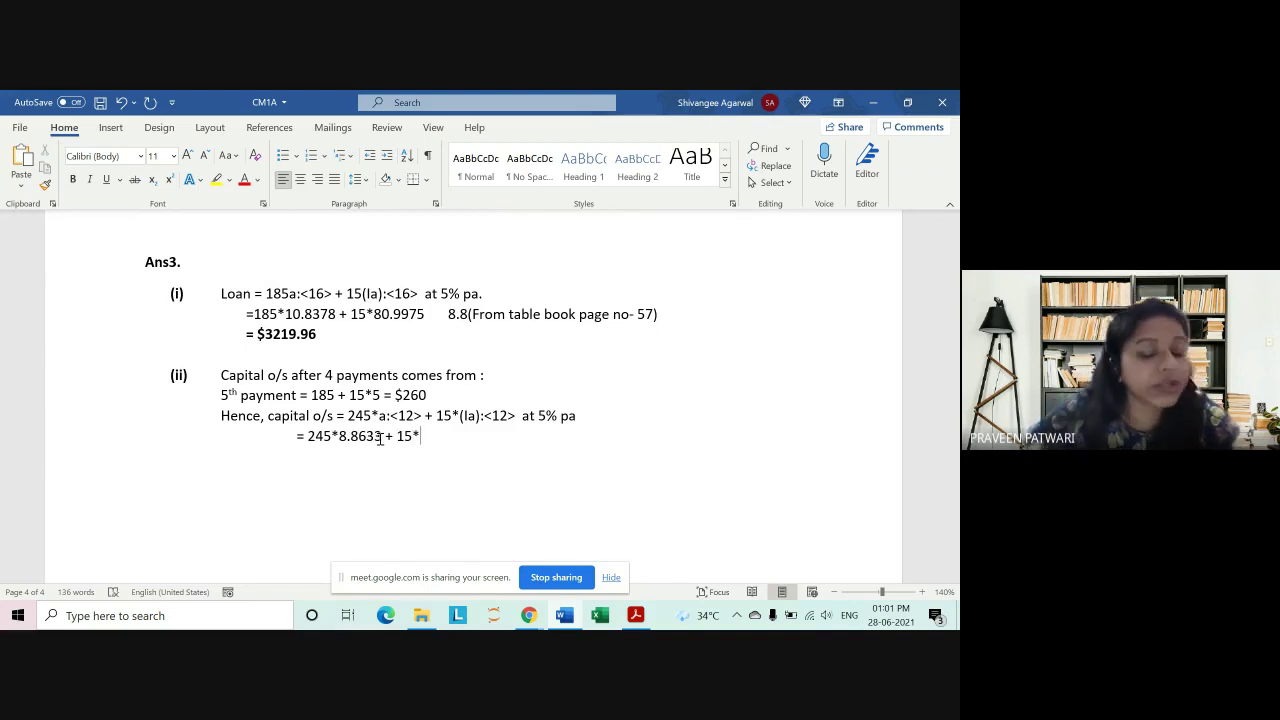
type("52.")
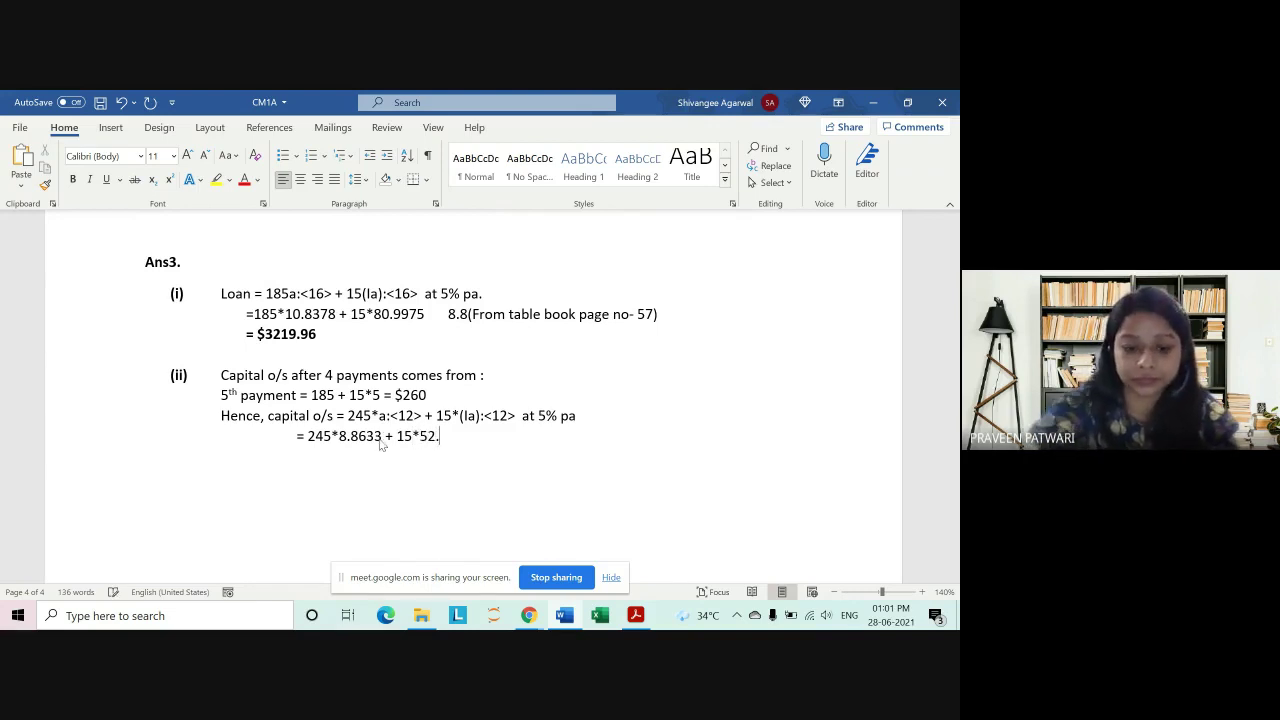
type("487")
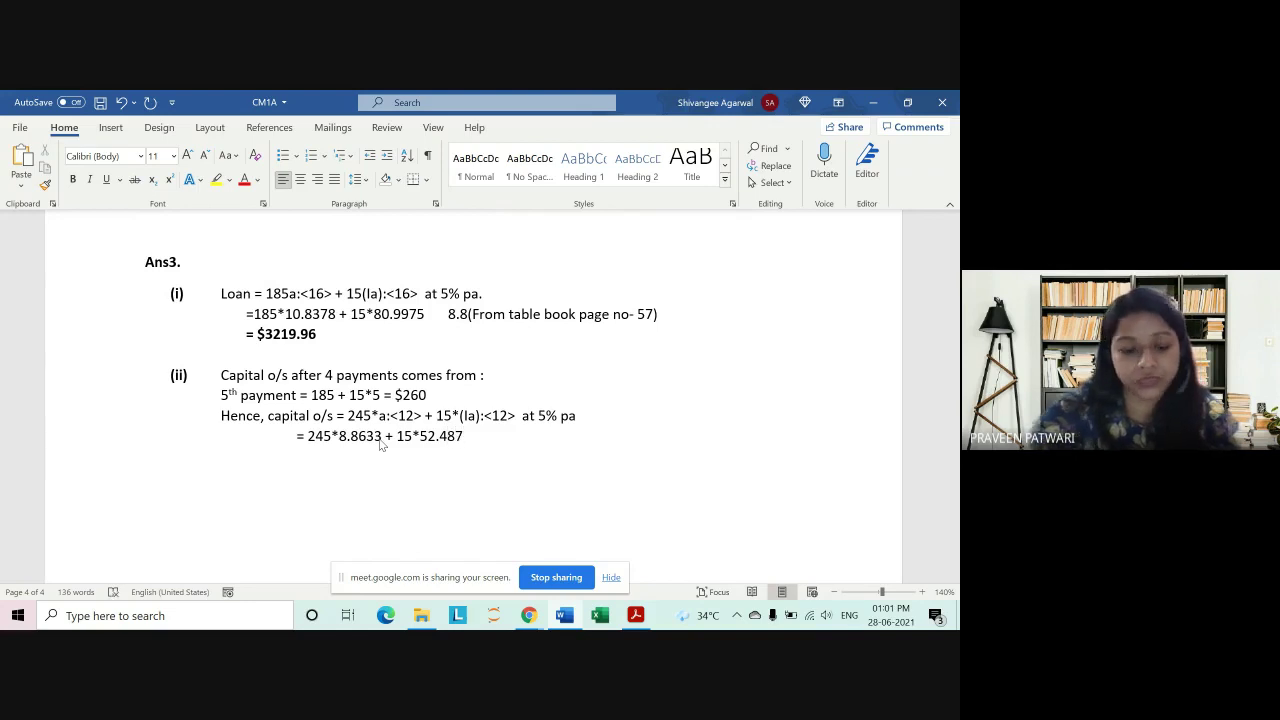
type("2")
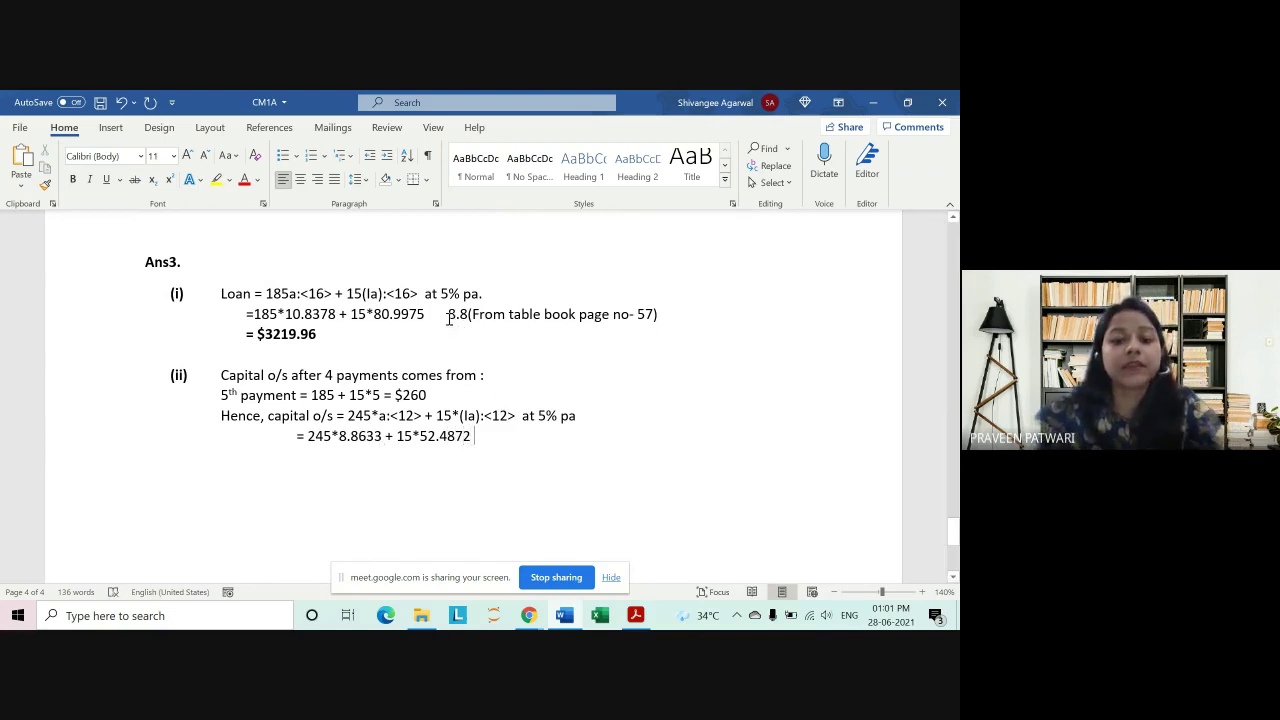
Step: Delete the stray 8.8, paste the page-57 reference after 52.4872, and type '= $2958.82'
left_click_drag(447, 314, 650, 316)
key("ctrl+c")
key("BackSpace")
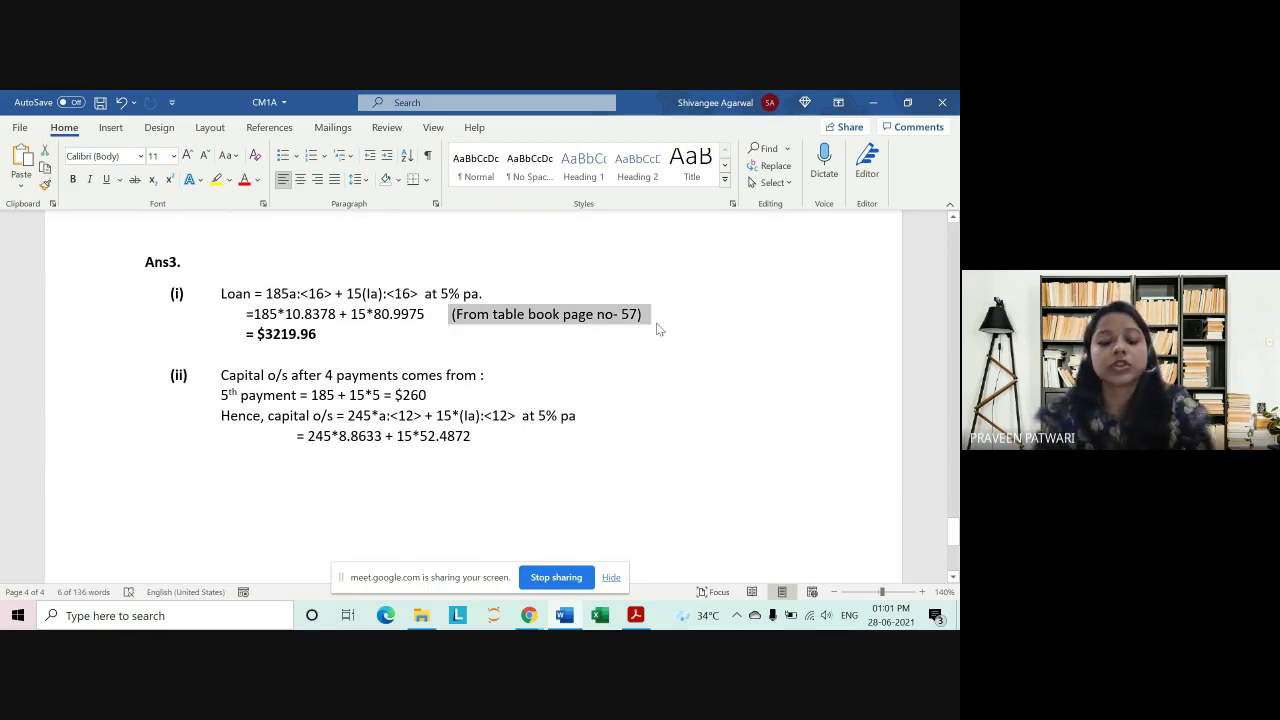
left_click(530, 443)
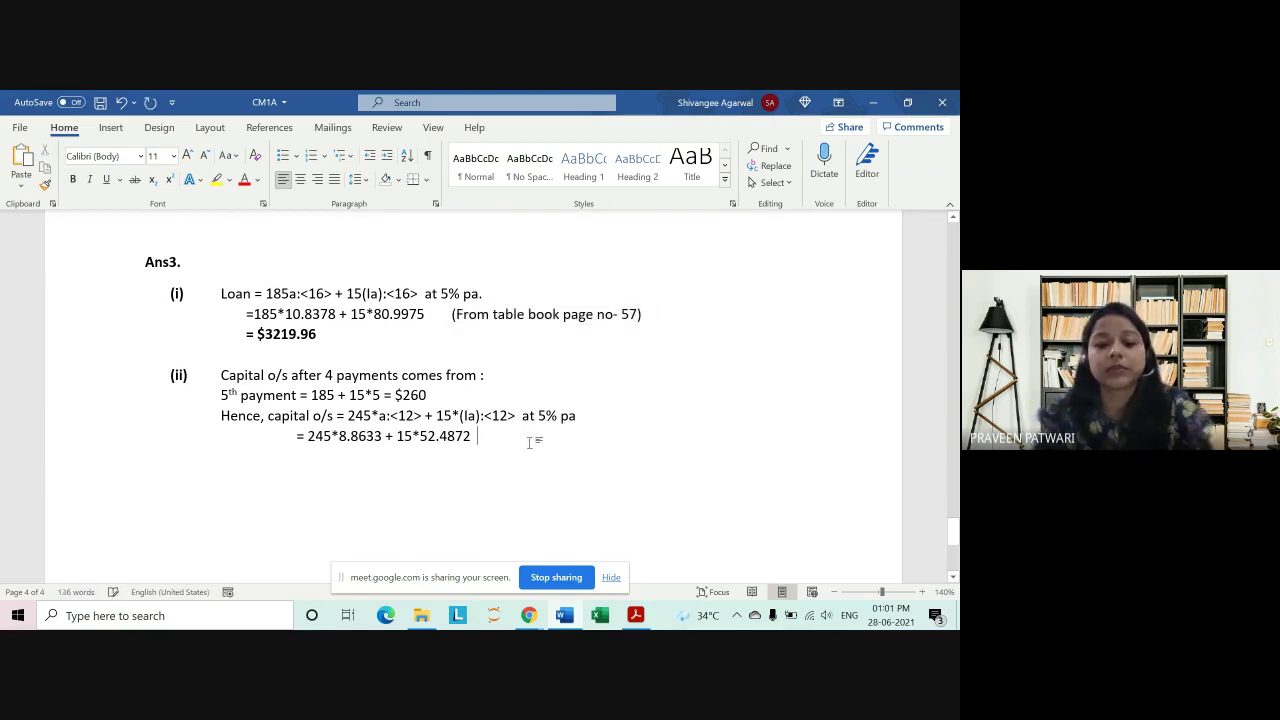
key("ctrl+v")
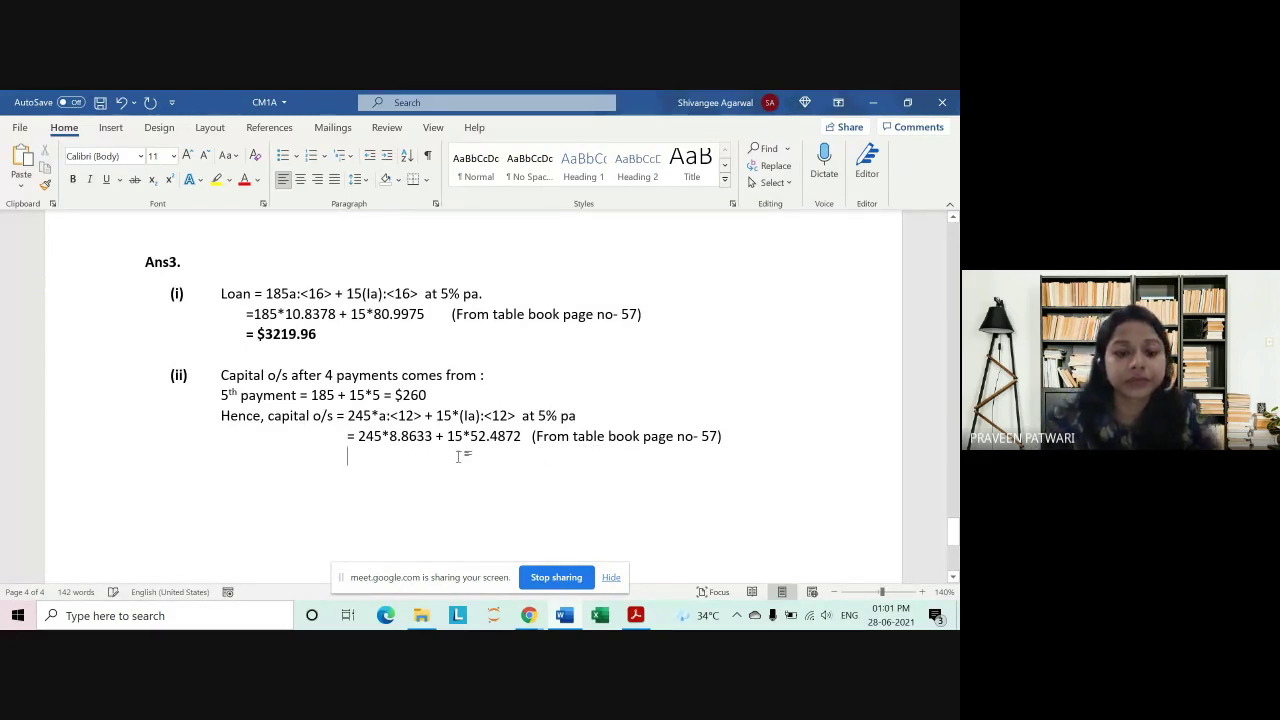
type("= ")
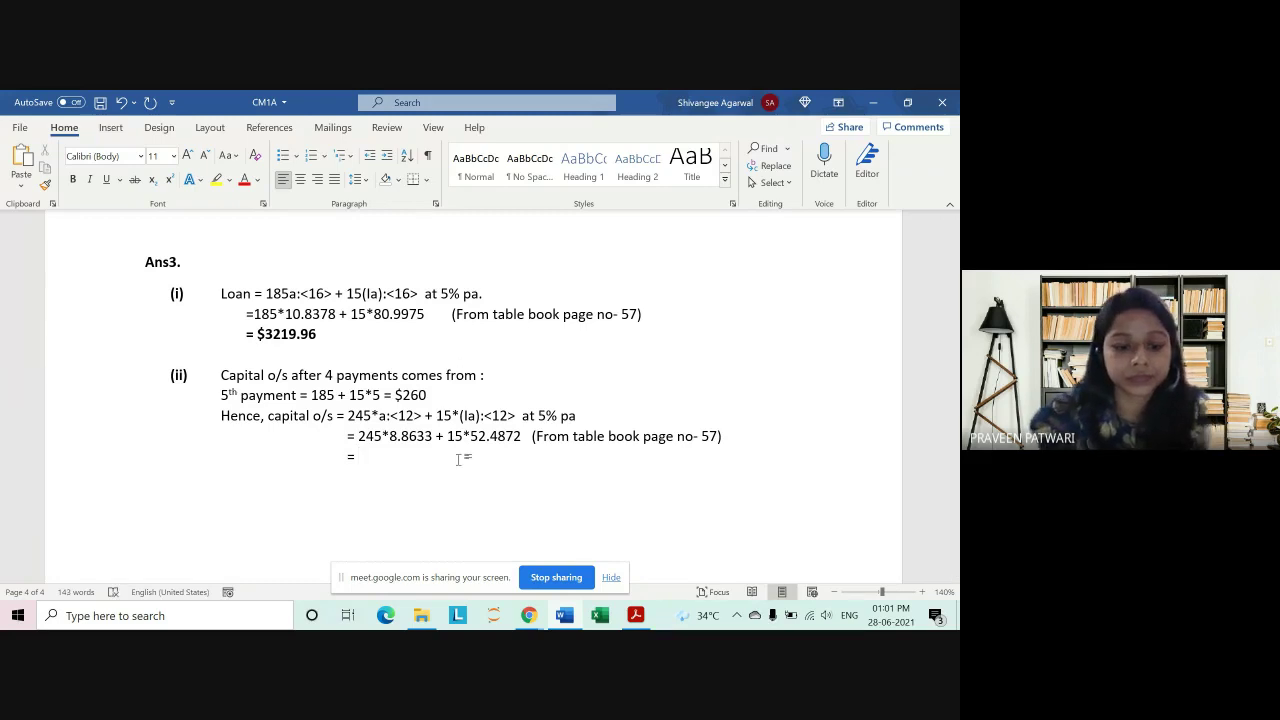
type("$")
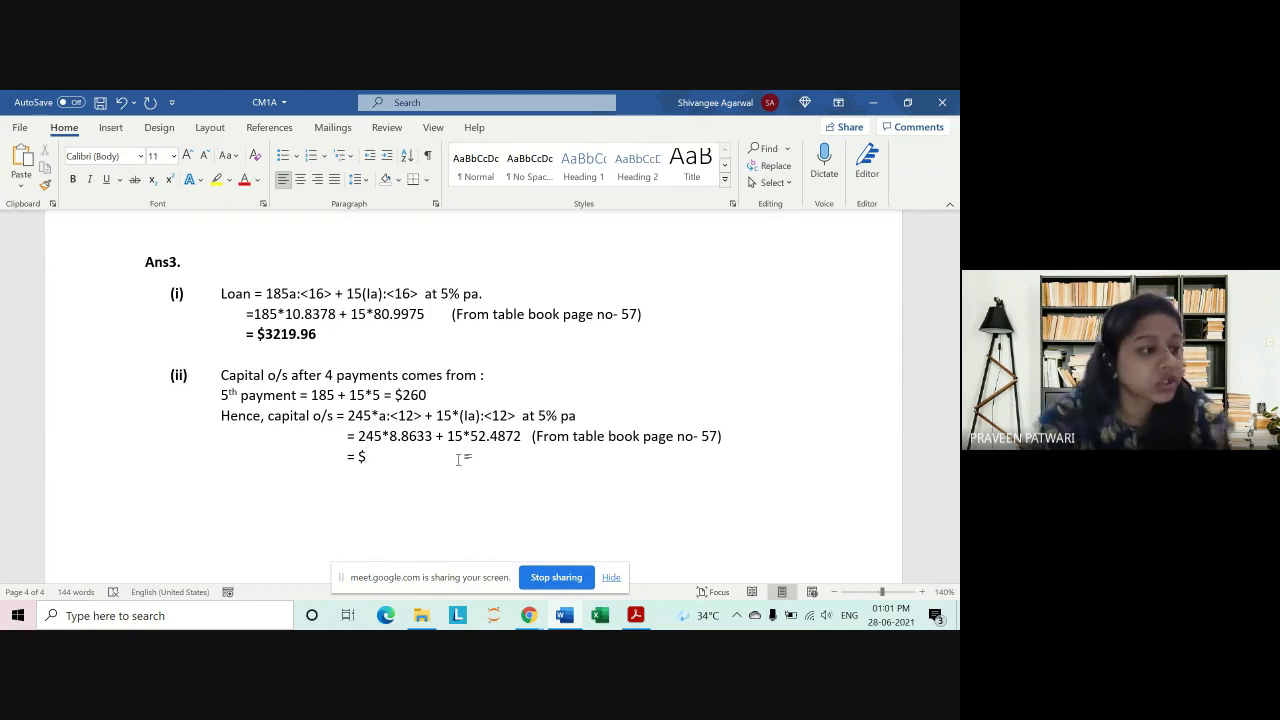
type("2")
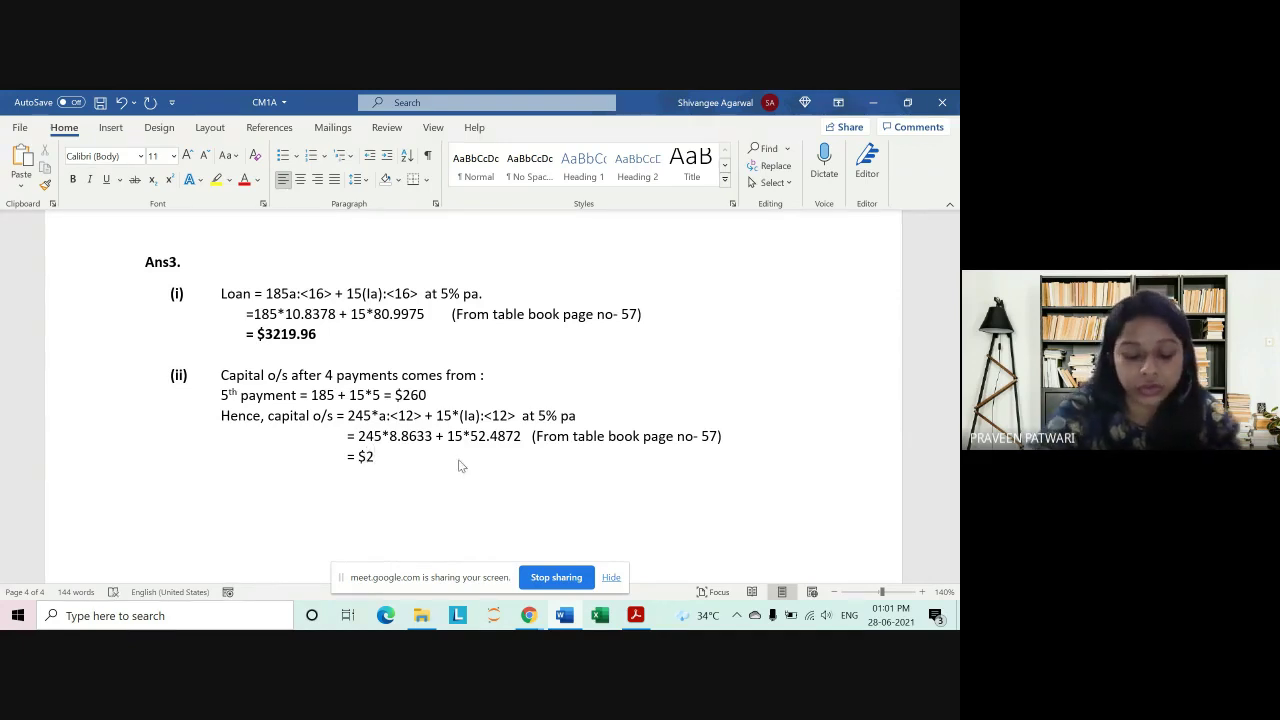
type("9")
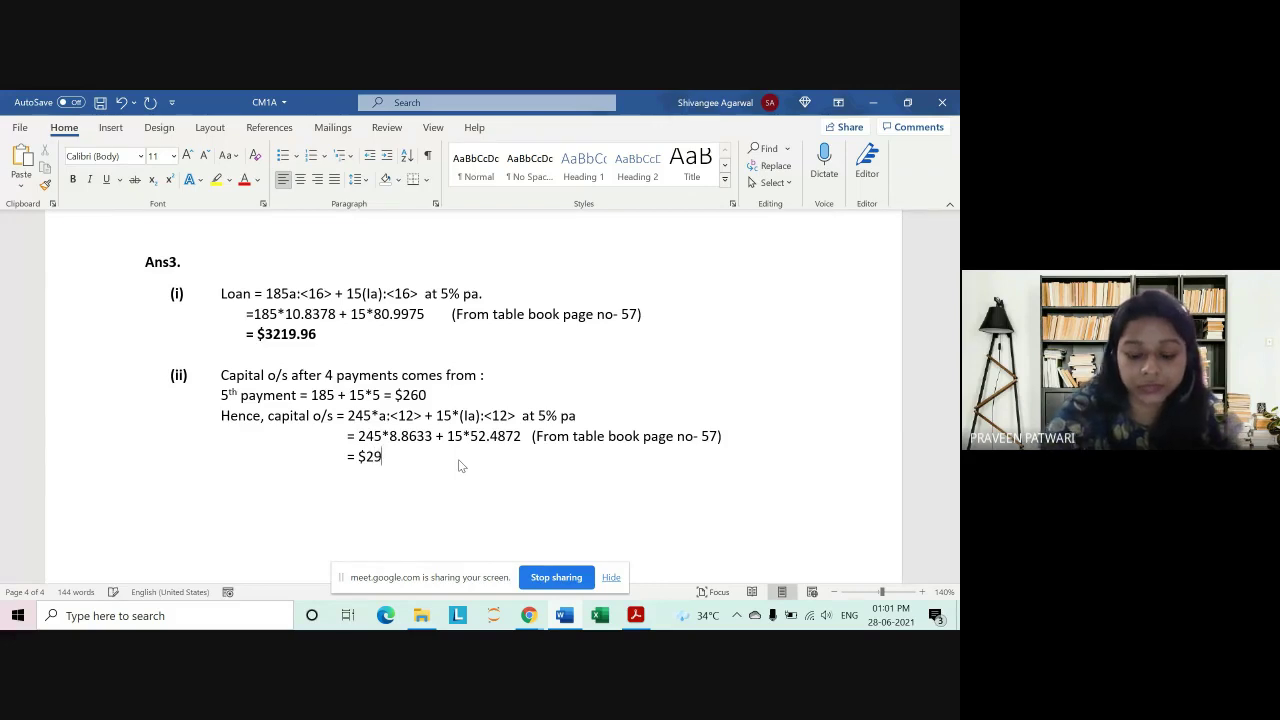
type("58")
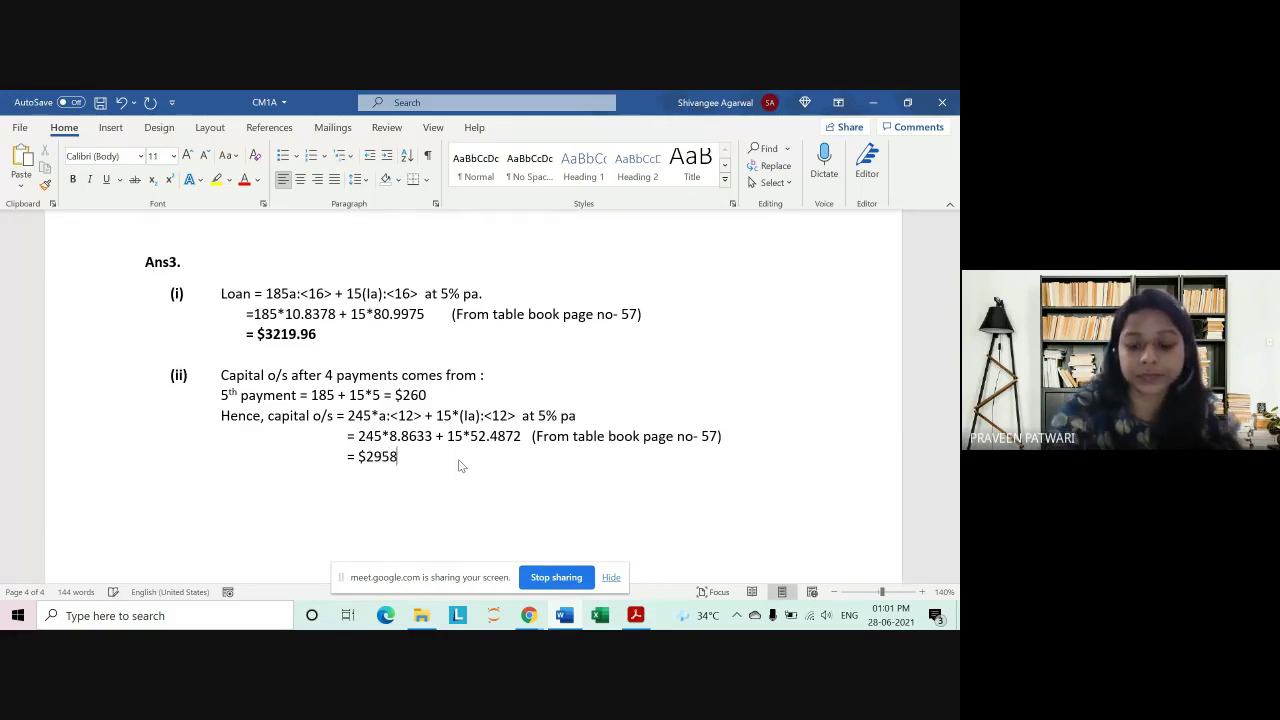
type(".82")
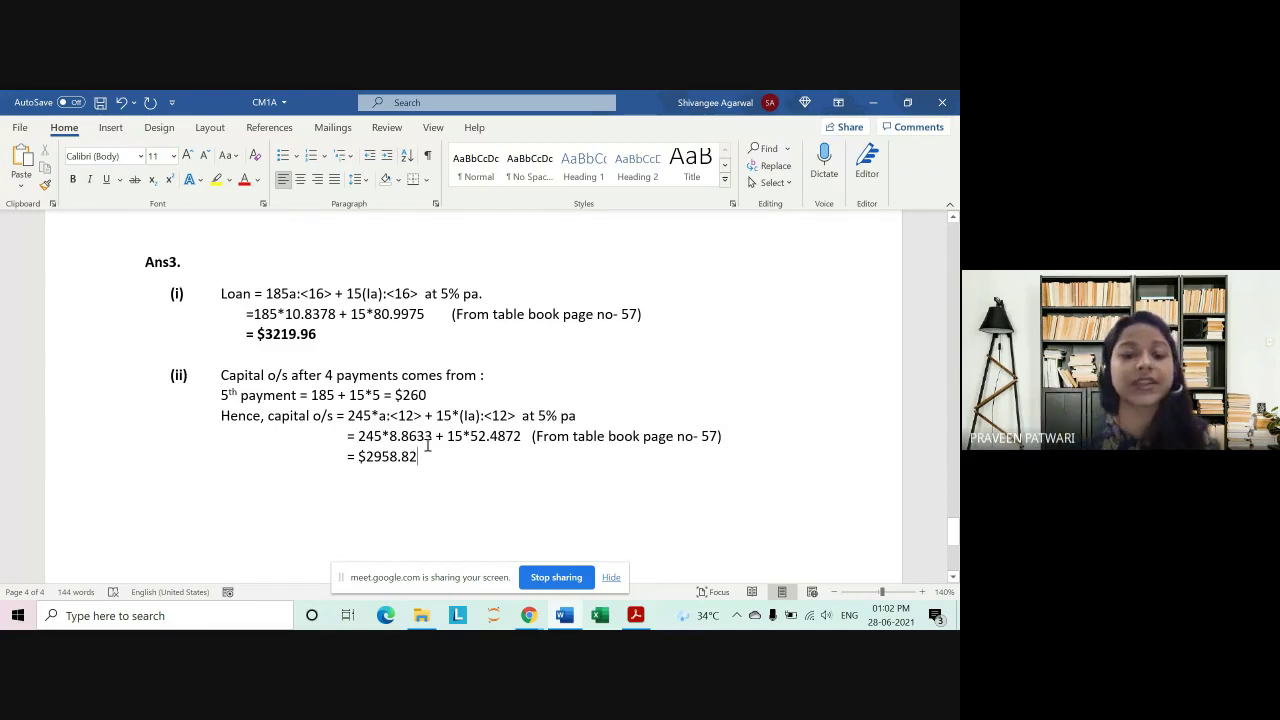
Step: Review the $2958.82 and $260 figures, then bring up the Insert tab
scroll(350, 412, "down", 1)
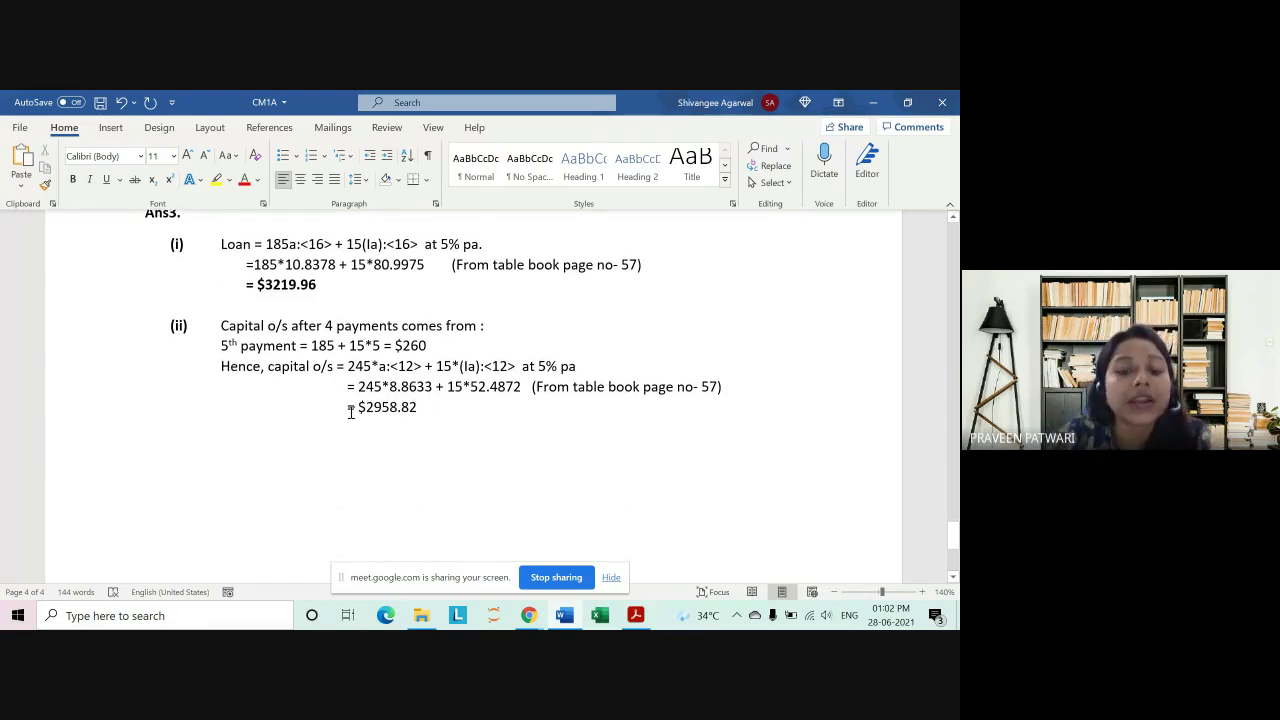
left_click_drag(359, 409, 414, 414)
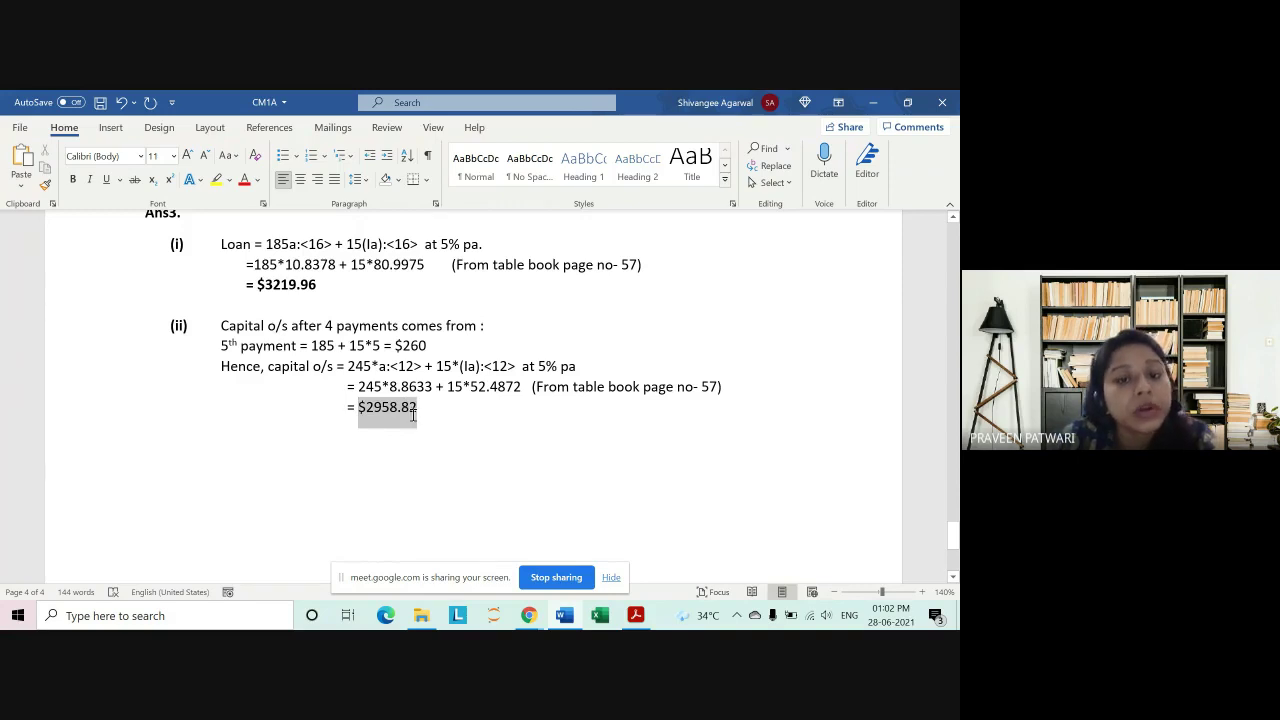
left_click_drag(395, 346, 421, 346)
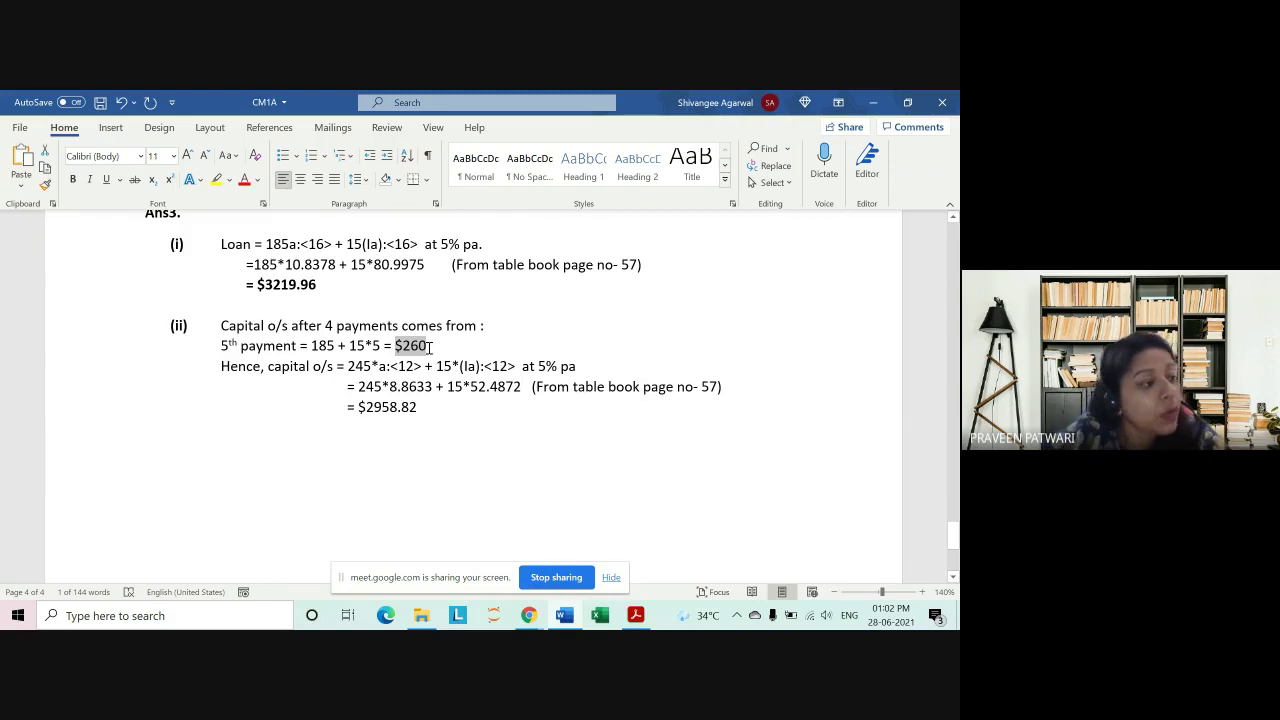
left_click(459, 417)
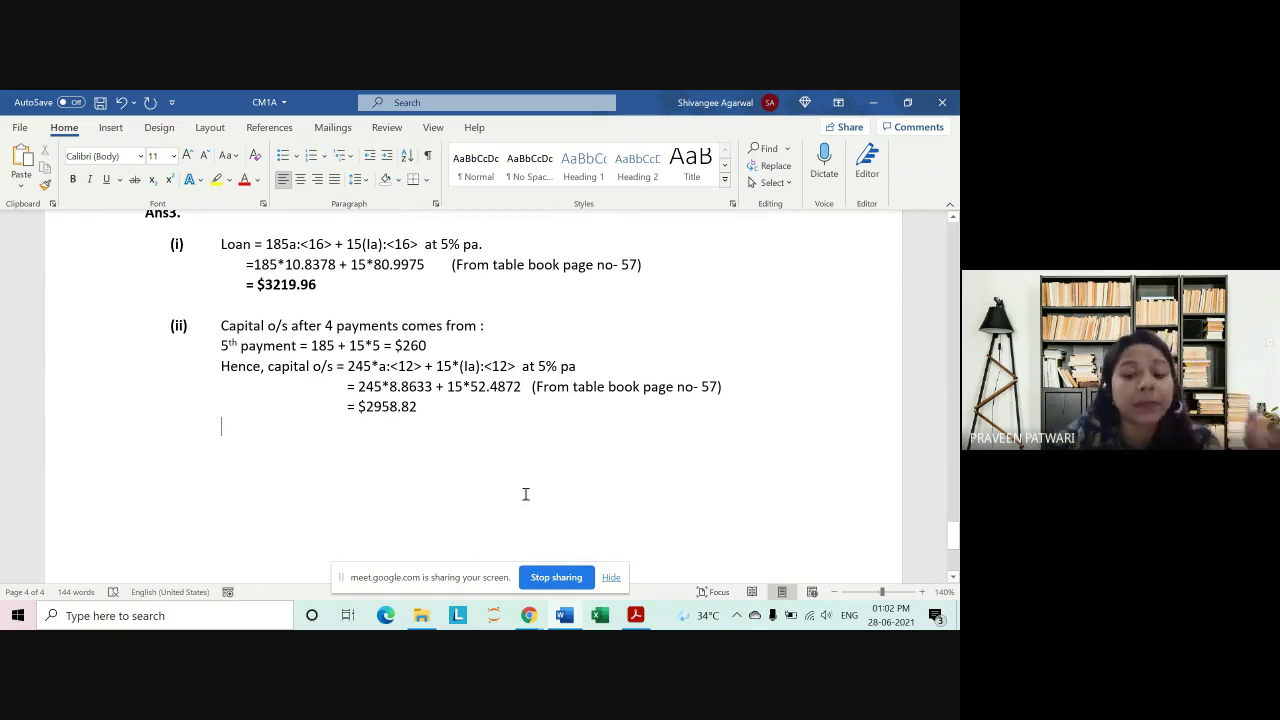
left_click(610, 577)
left_click(102, 134)
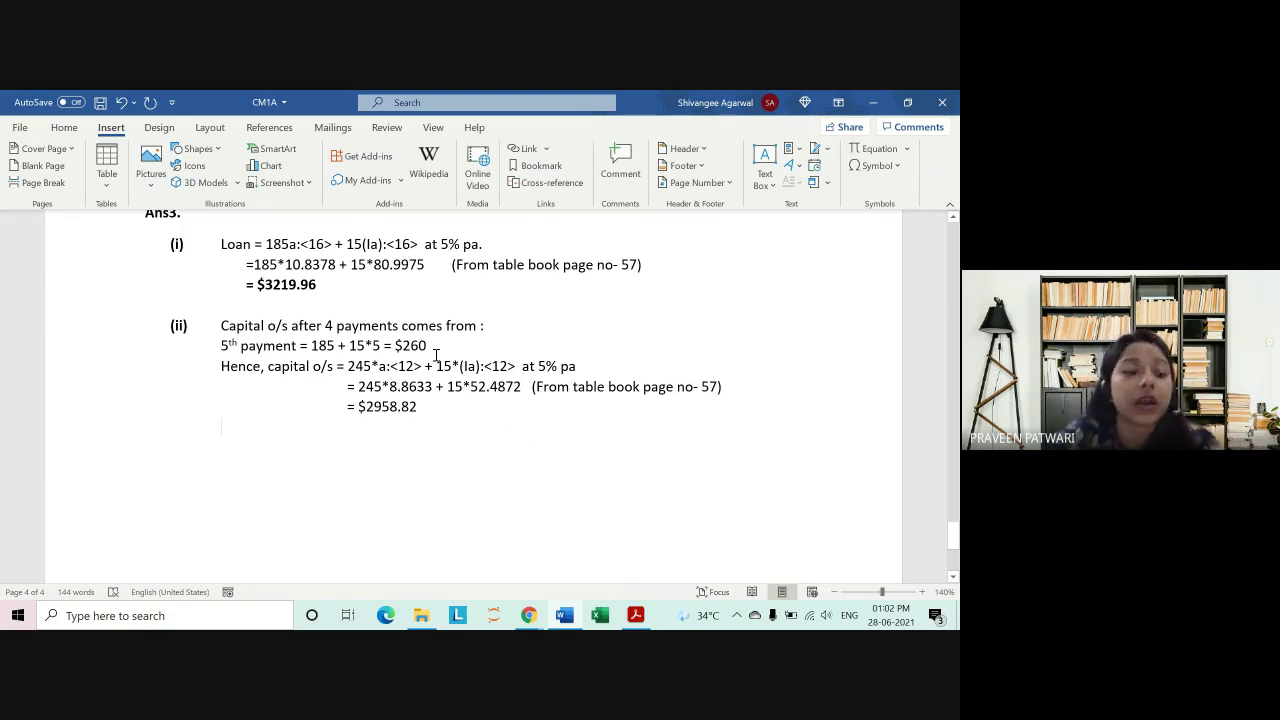
Step: Compare the page-57 table book references in parts (i) and (ii), returning below the result
left_click_drag(446, 264, 606, 277)
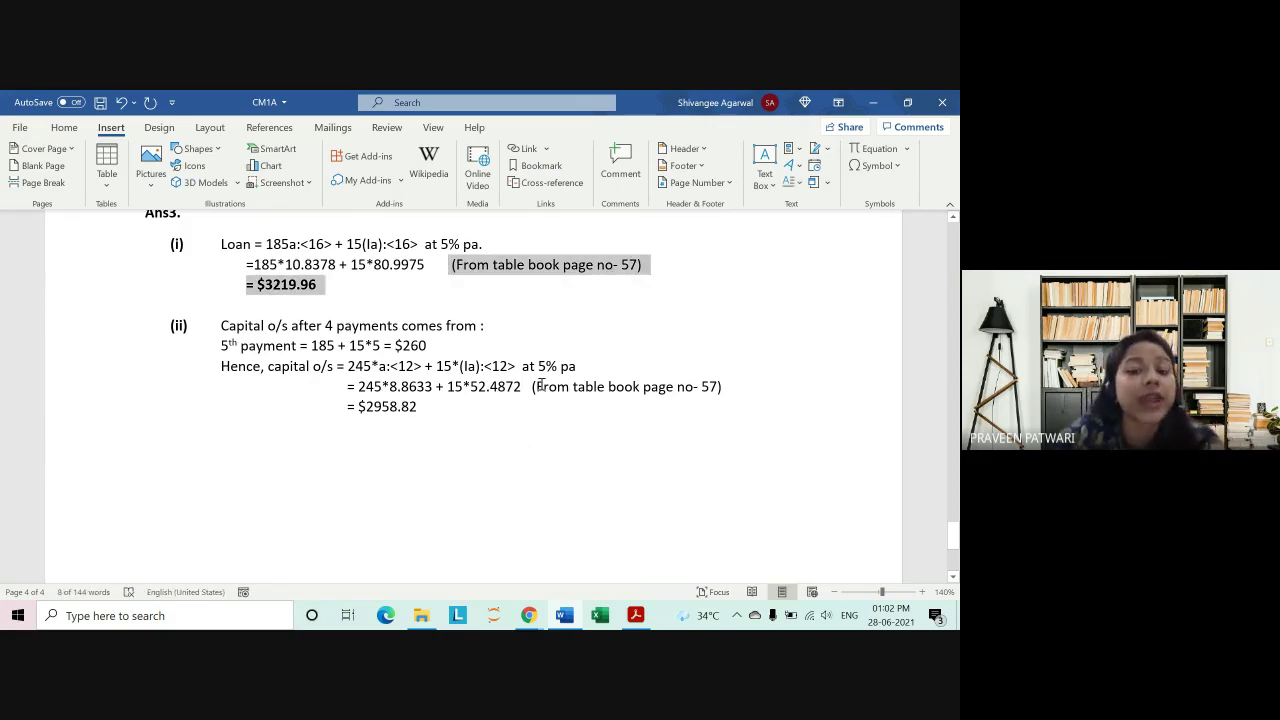
left_click_drag(533, 386, 670, 386)
left_click_drag(446, 264, 608, 264)
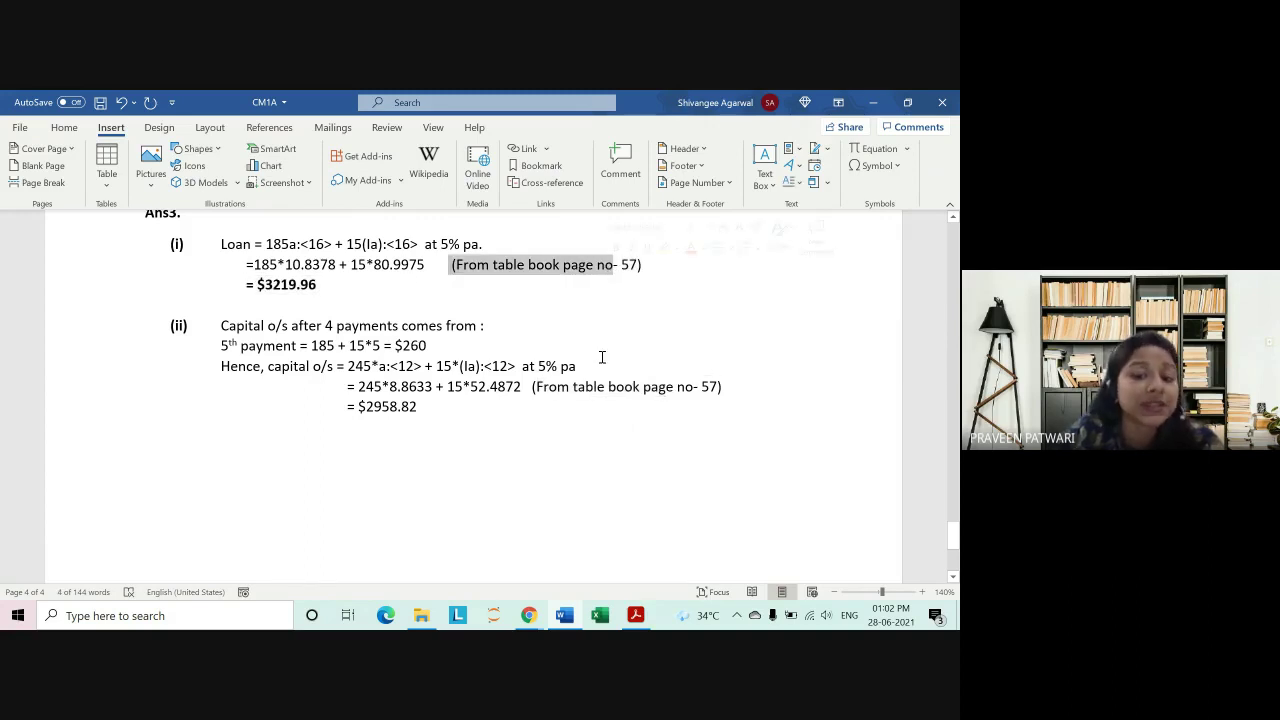
left_click_drag(548, 386, 568, 388)
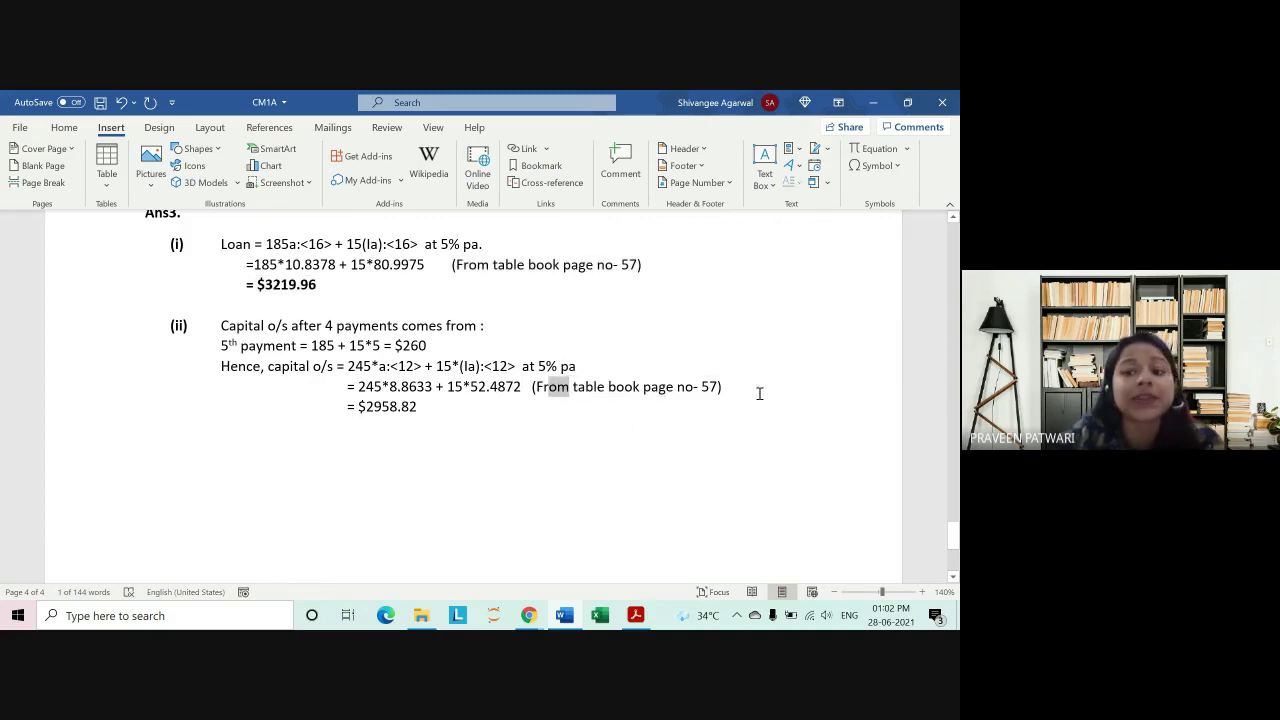
left_click_drag(706, 388, 718, 387)
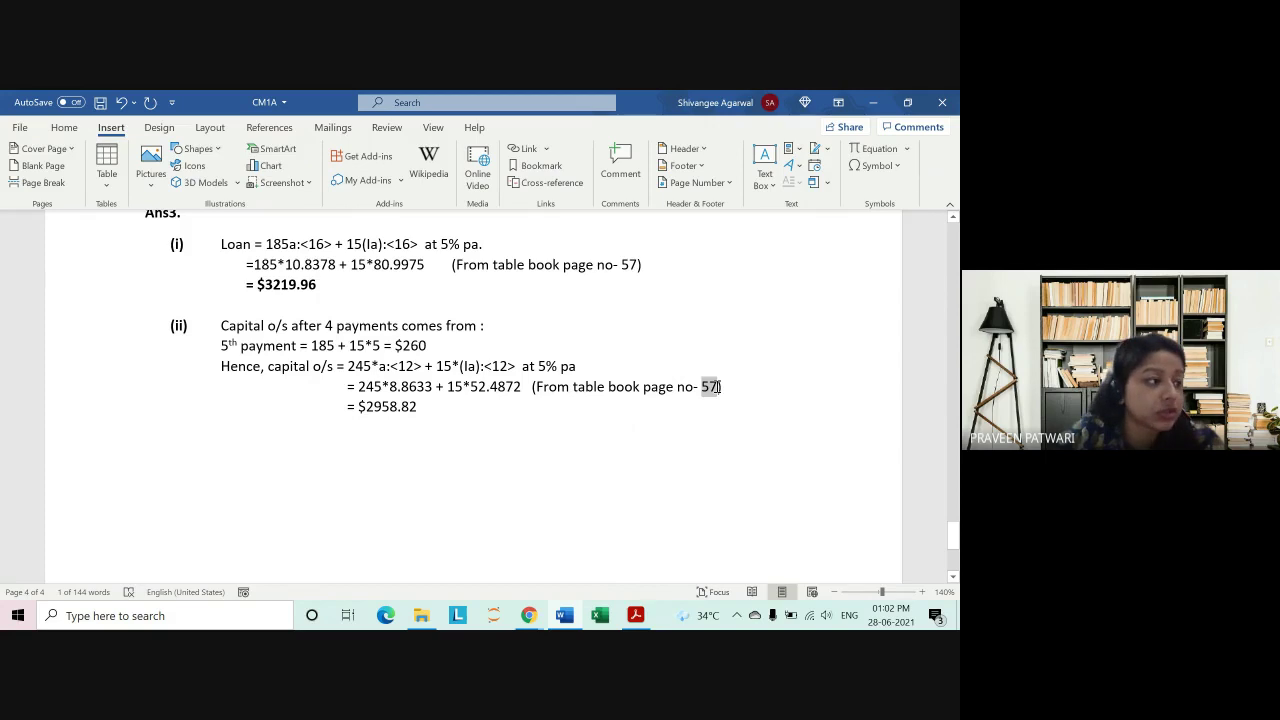
left_click_drag(453, 265, 612, 265)
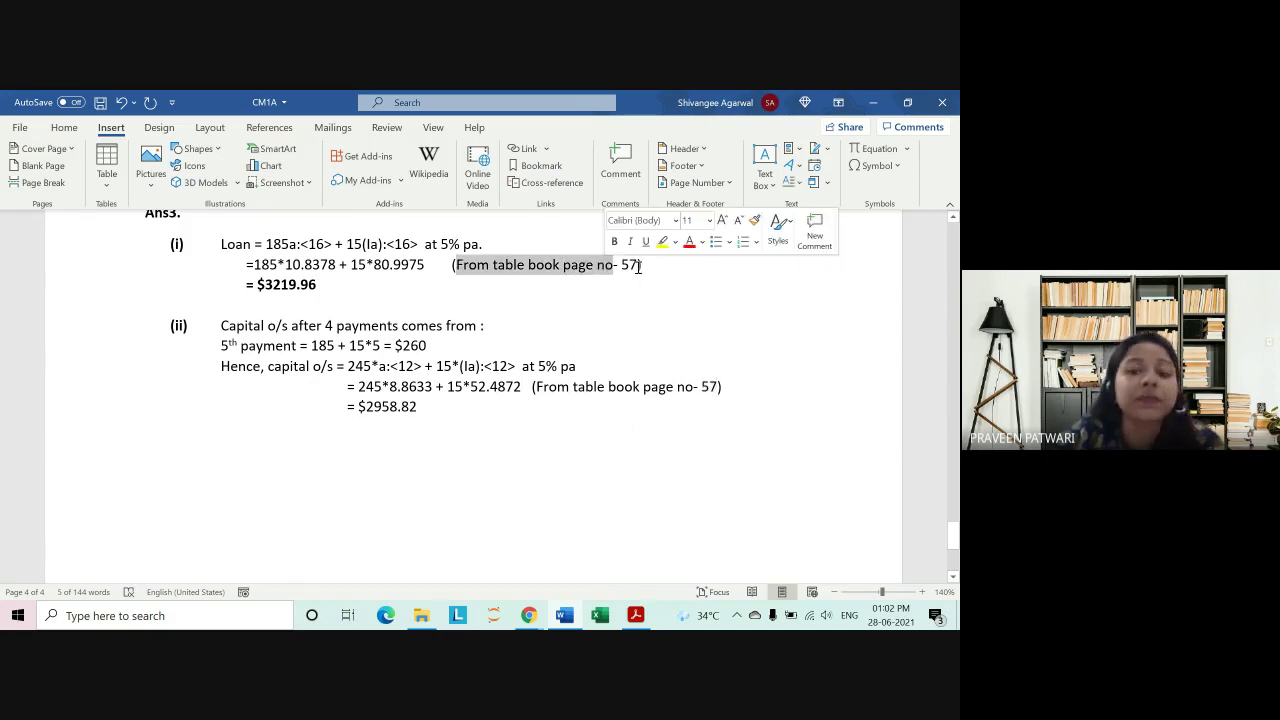
double_click(631, 265)
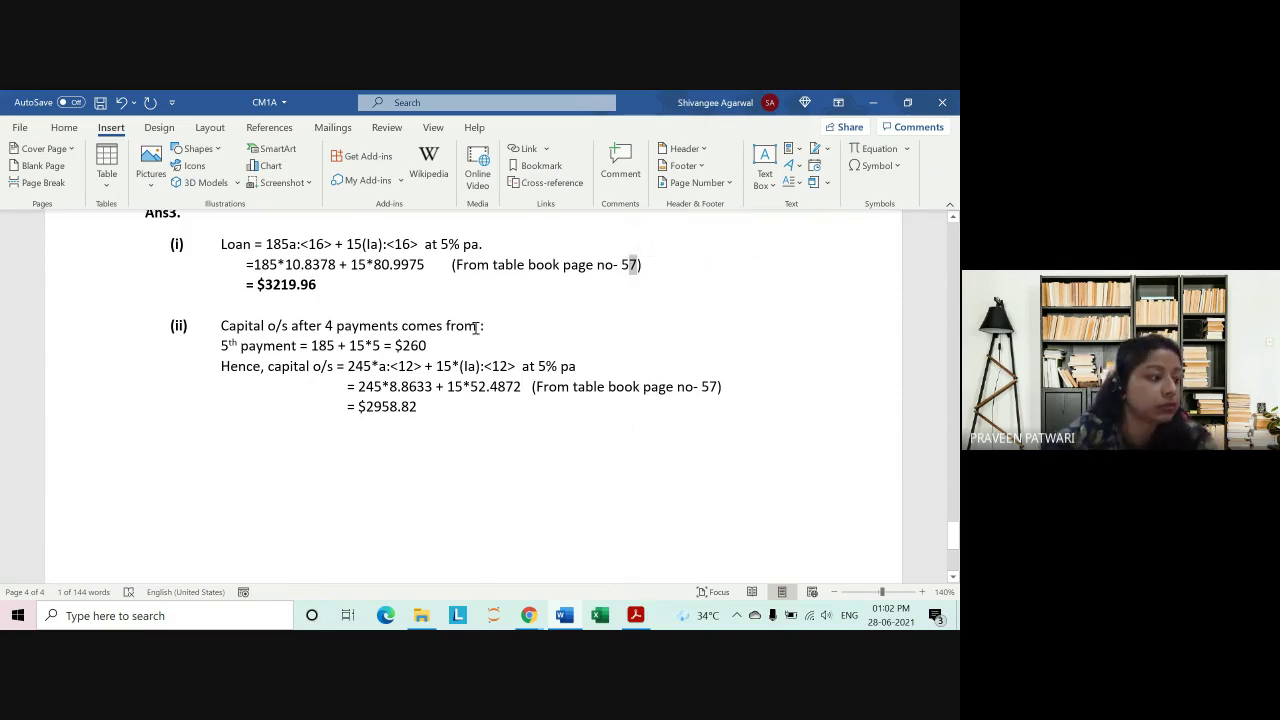
left_click_drag(359, 367, 530, 364)
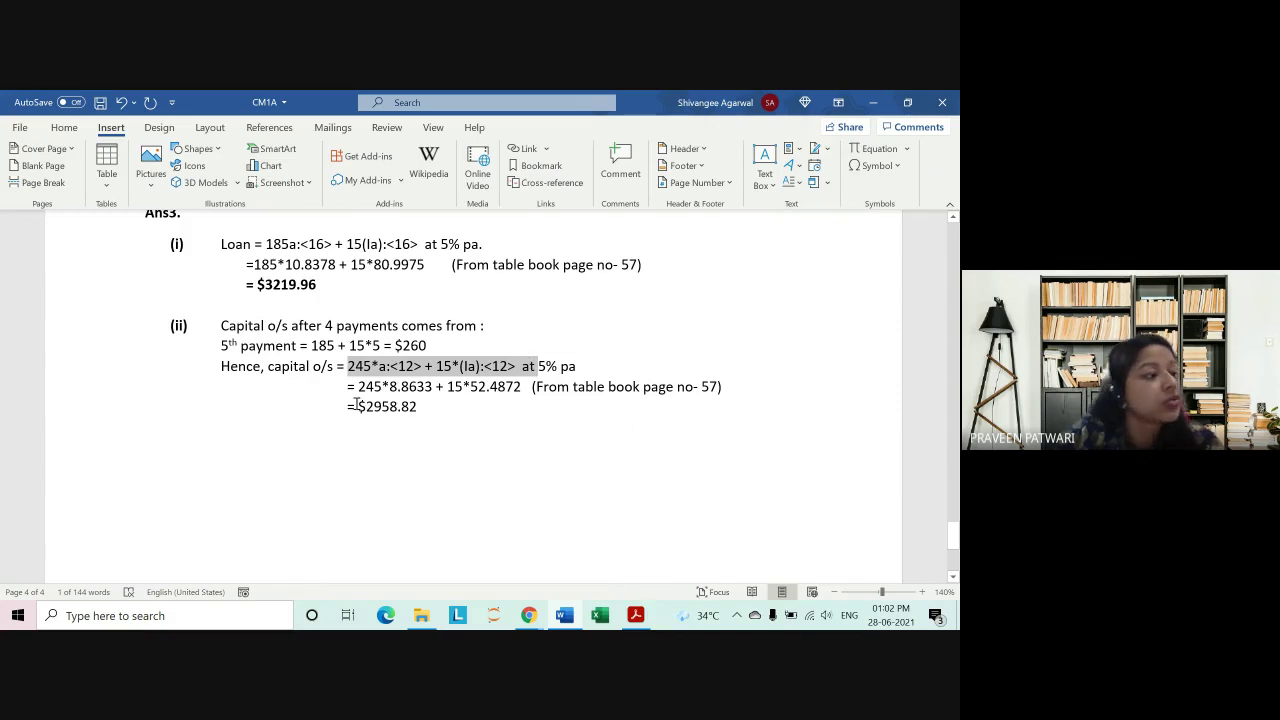
left_click(305, 466)
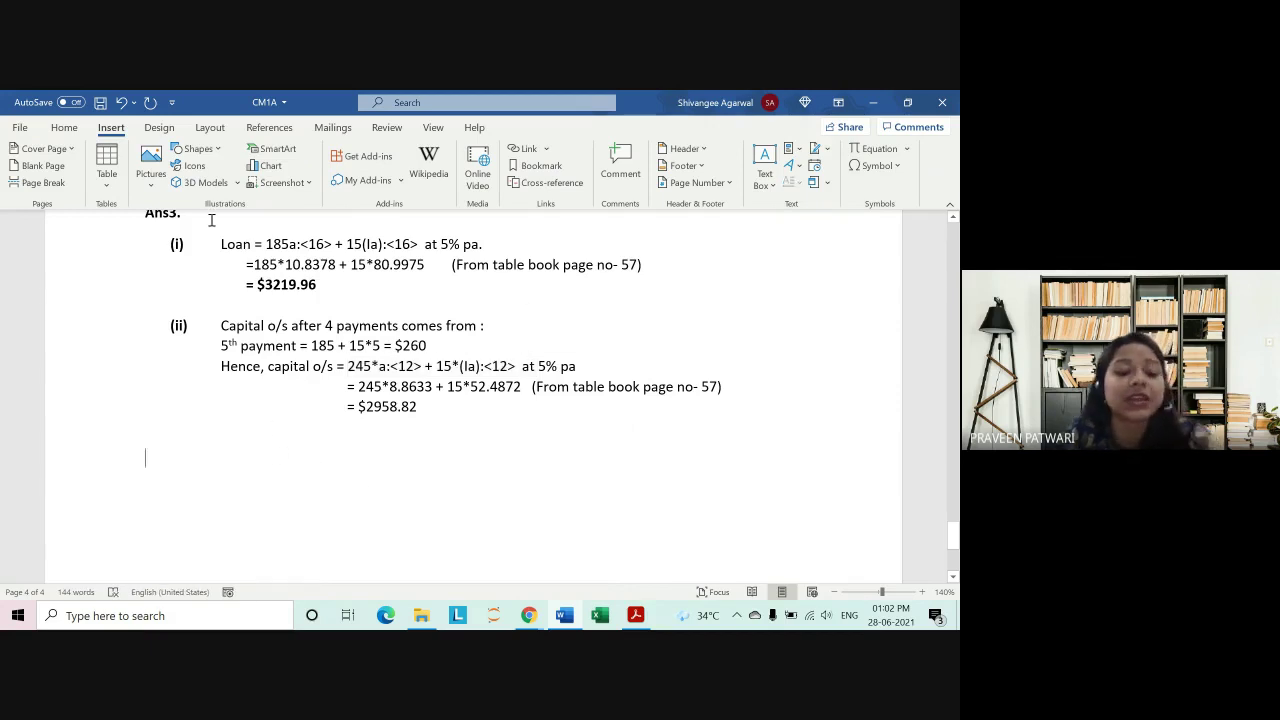
Step: Insert a 4x3 table below the $2958.82 result, delete the blank line above it, and enter the first cell
left_click(108, 166)
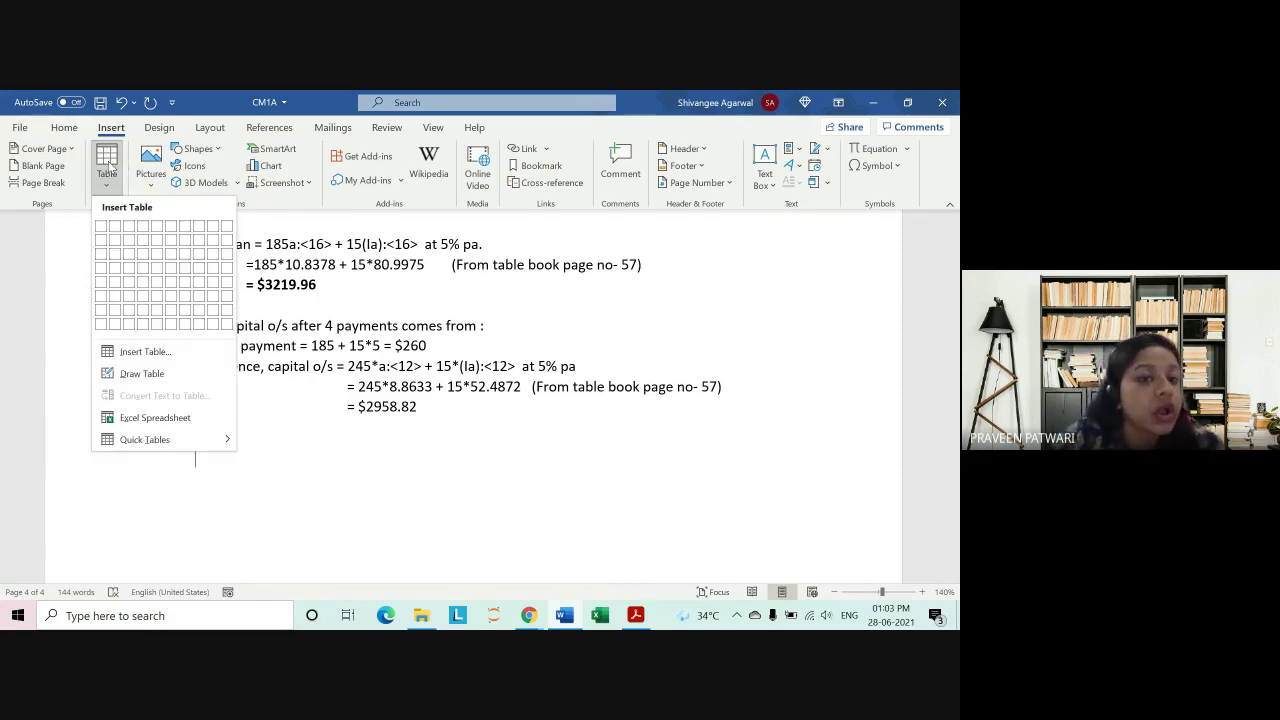
left_click(140, 258)
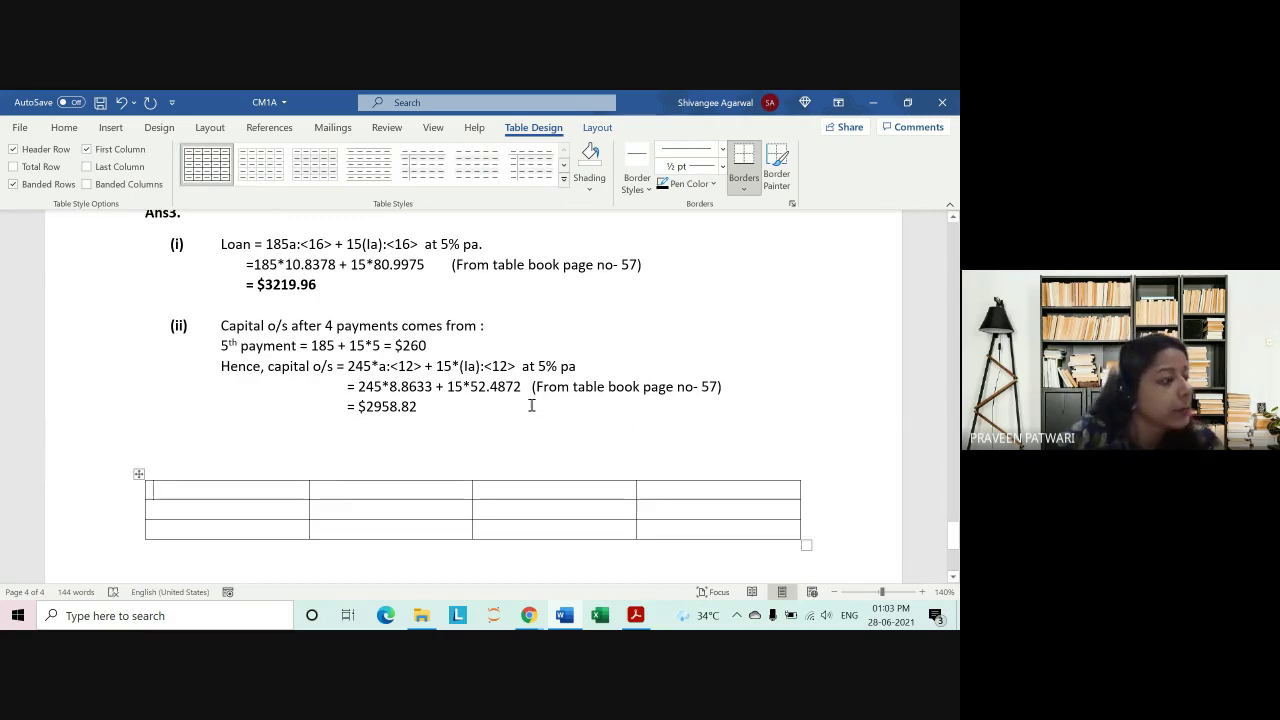
scroll(498, 391, "down", 1)
scroll(498, 391, "down", 1)
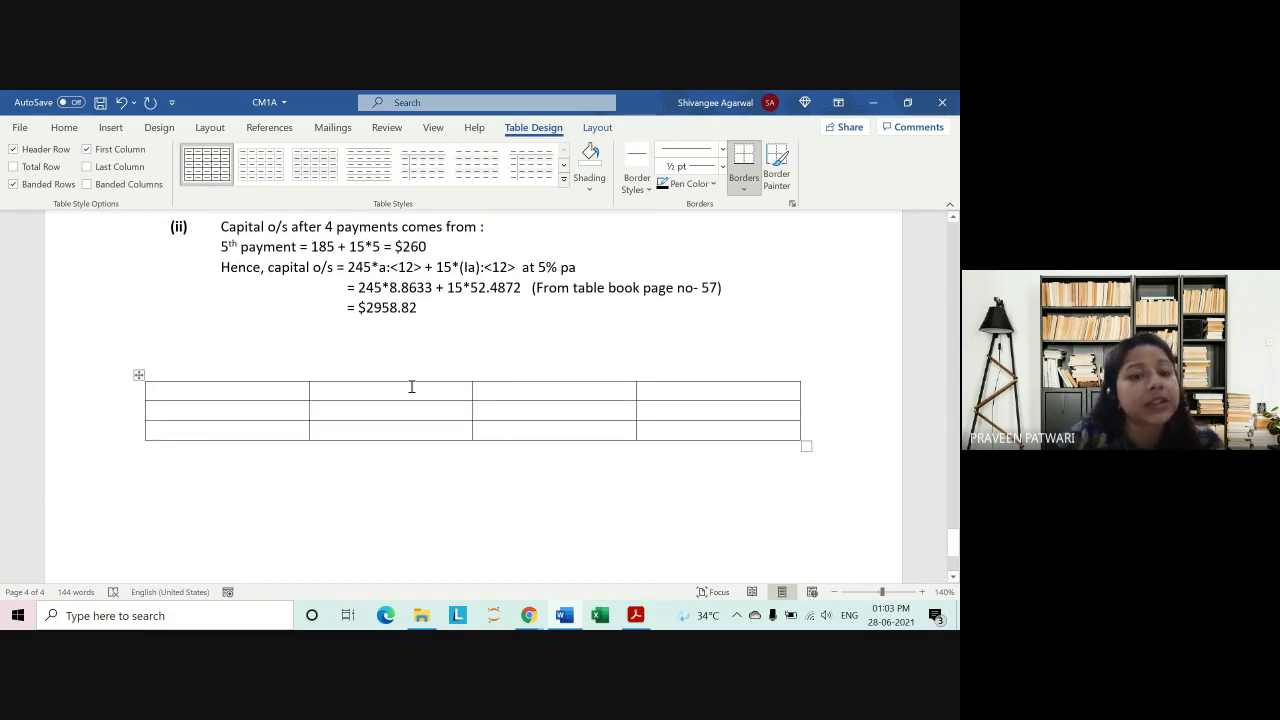
left_click(243, 358)
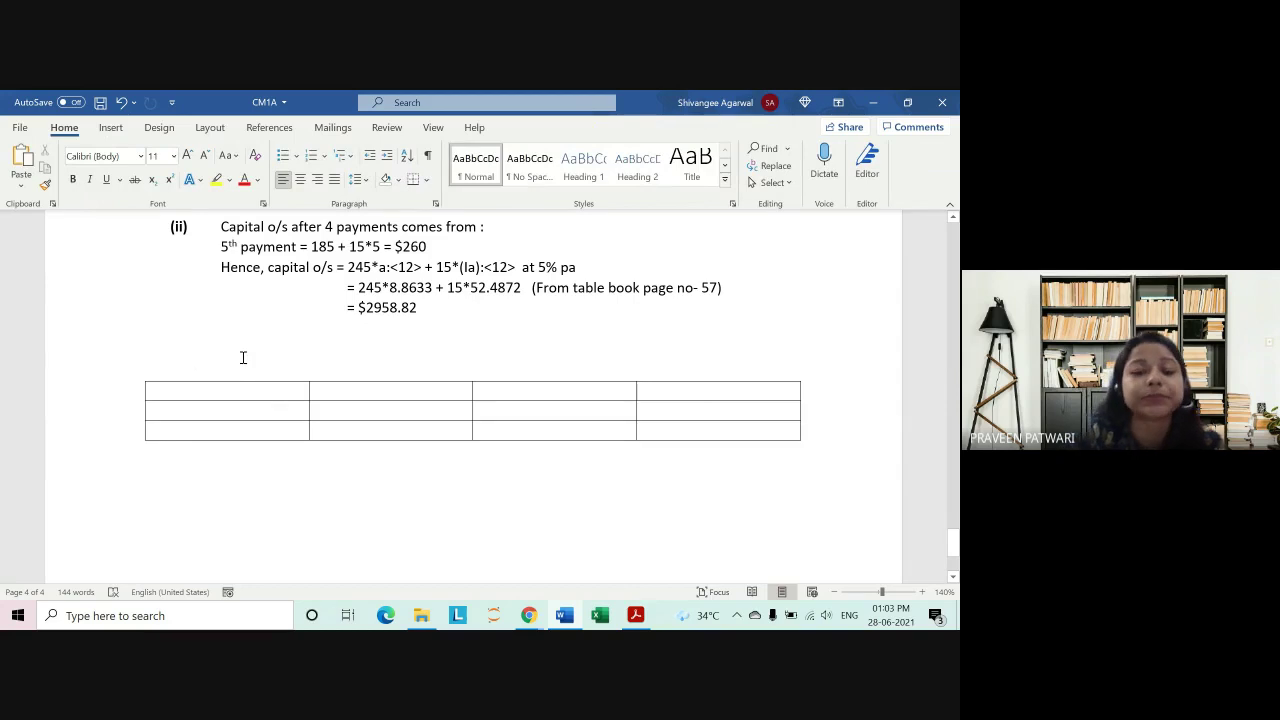
key("BackSpace")
left_click(231, 371)
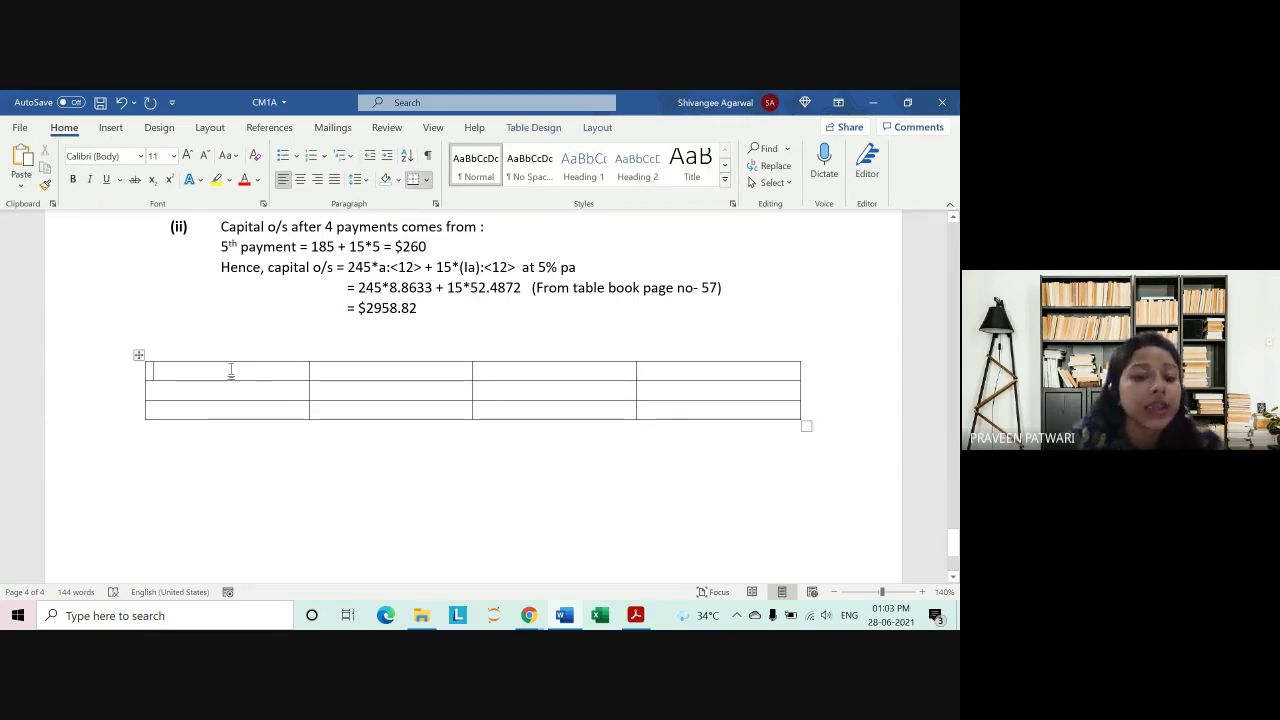
Step: Head the first column 'Year' and narrow that column to fit the heading
type("Year")
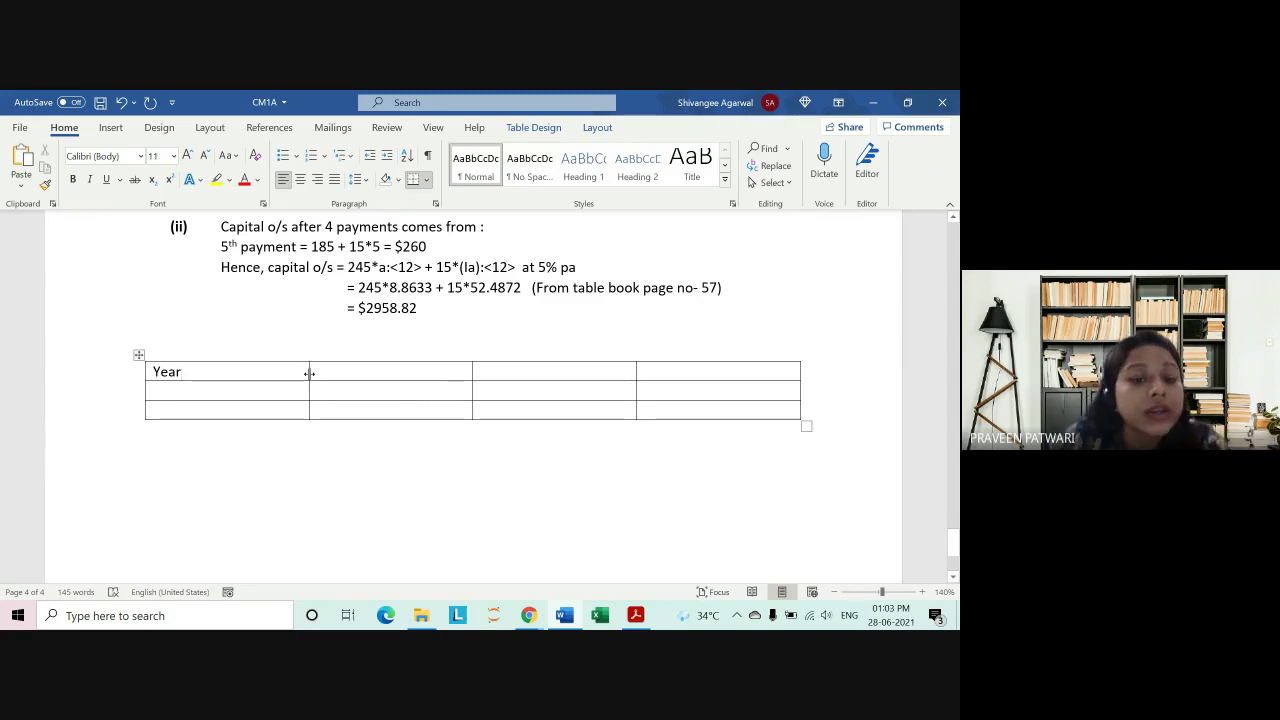
left_click_drag(309, 373, 270, 385)
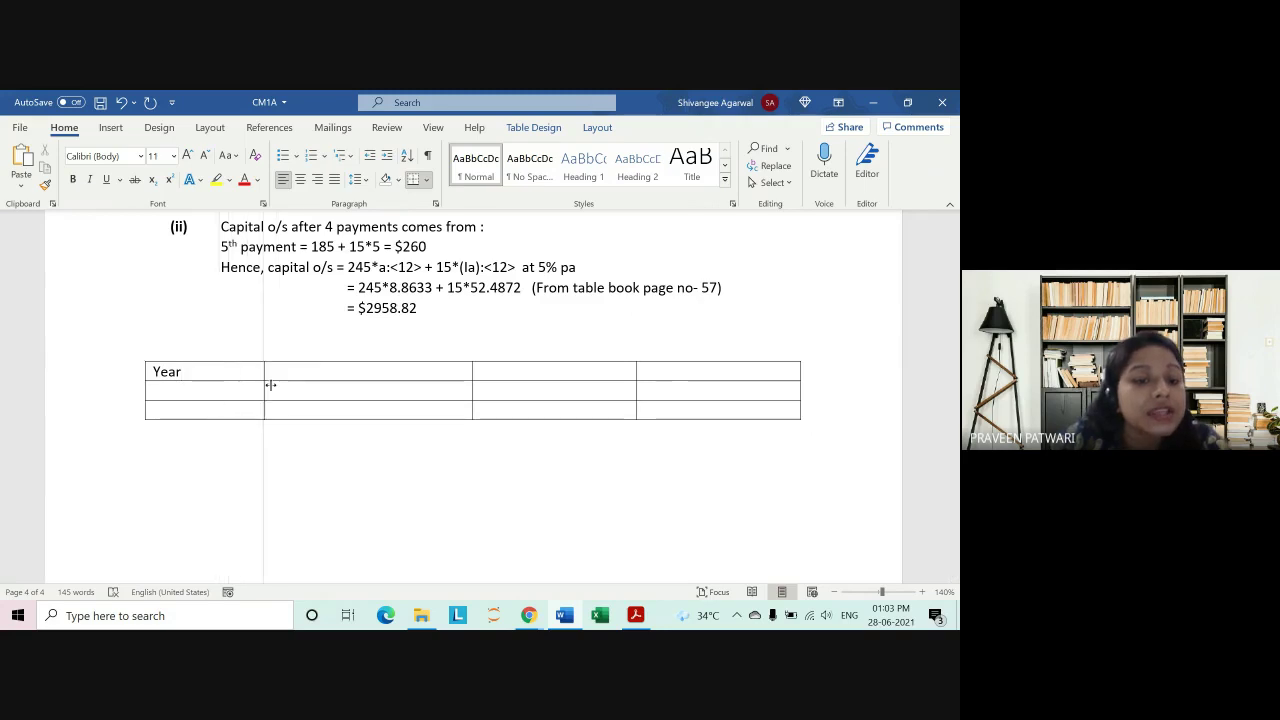
left_click_drag(270, 385, 233, 371)
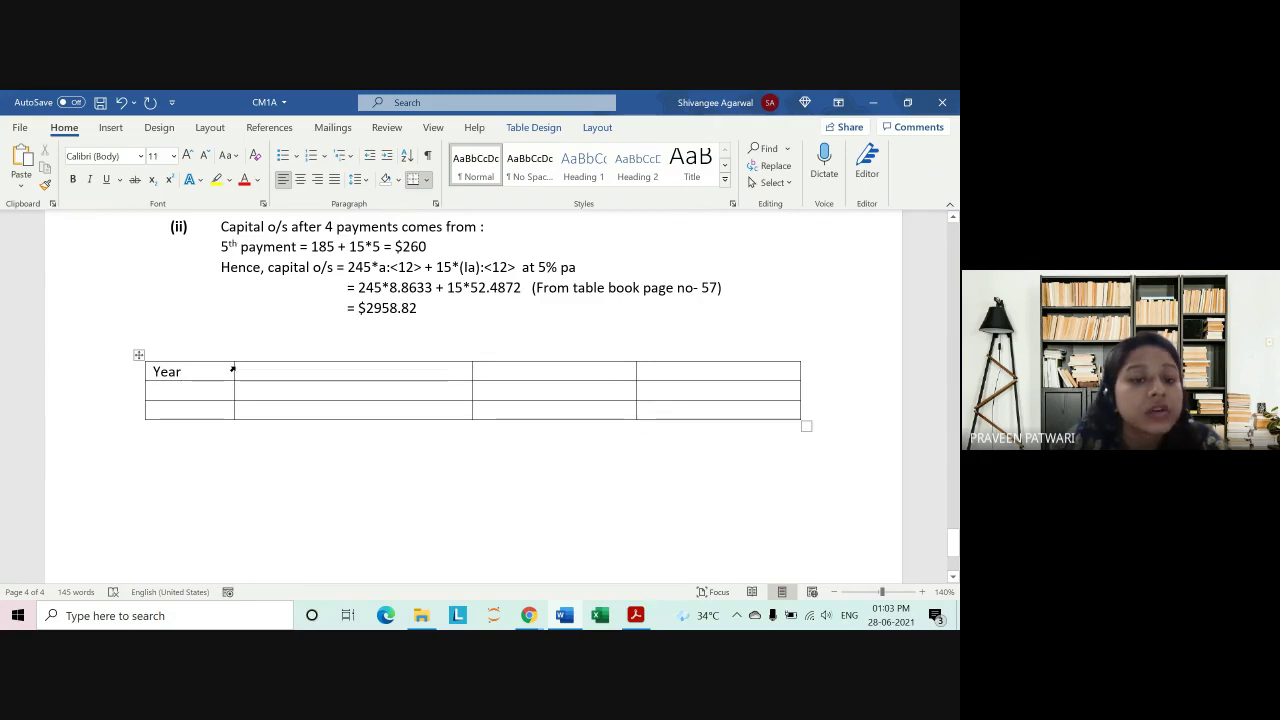
left_click_drag(232, 368, 205, 369)
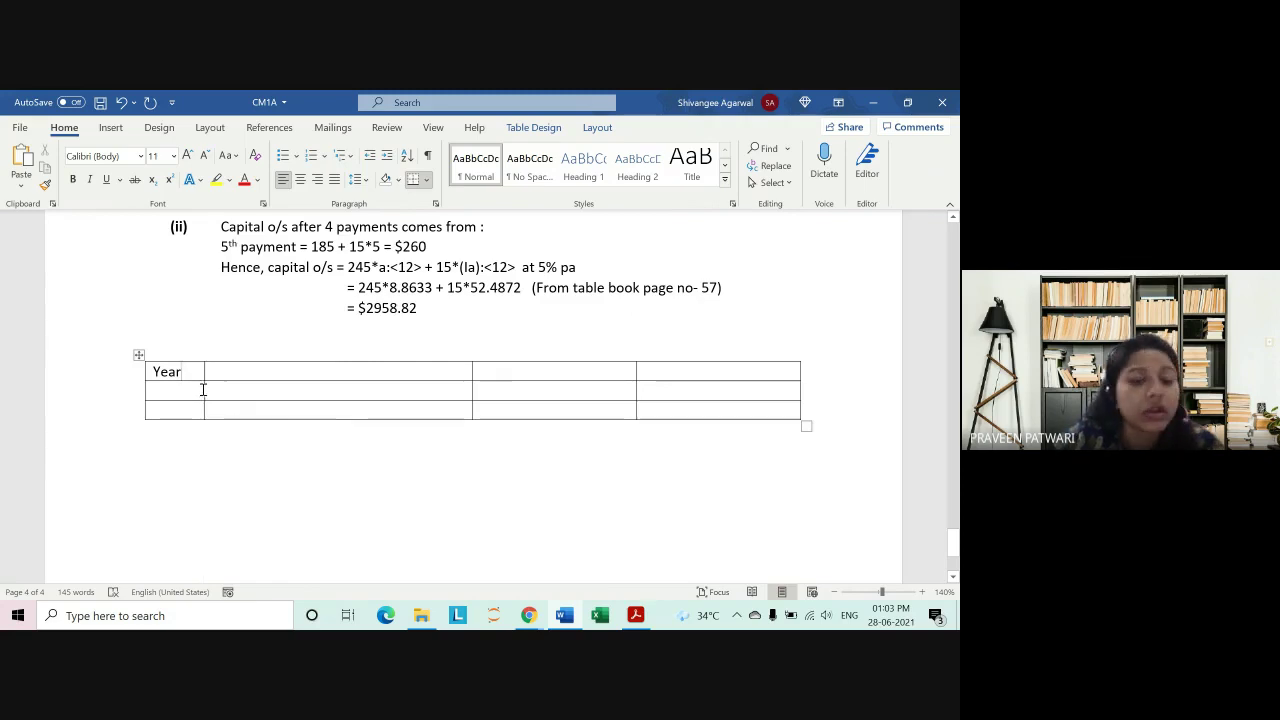
left_click_drag(202, 371, 194, 373)
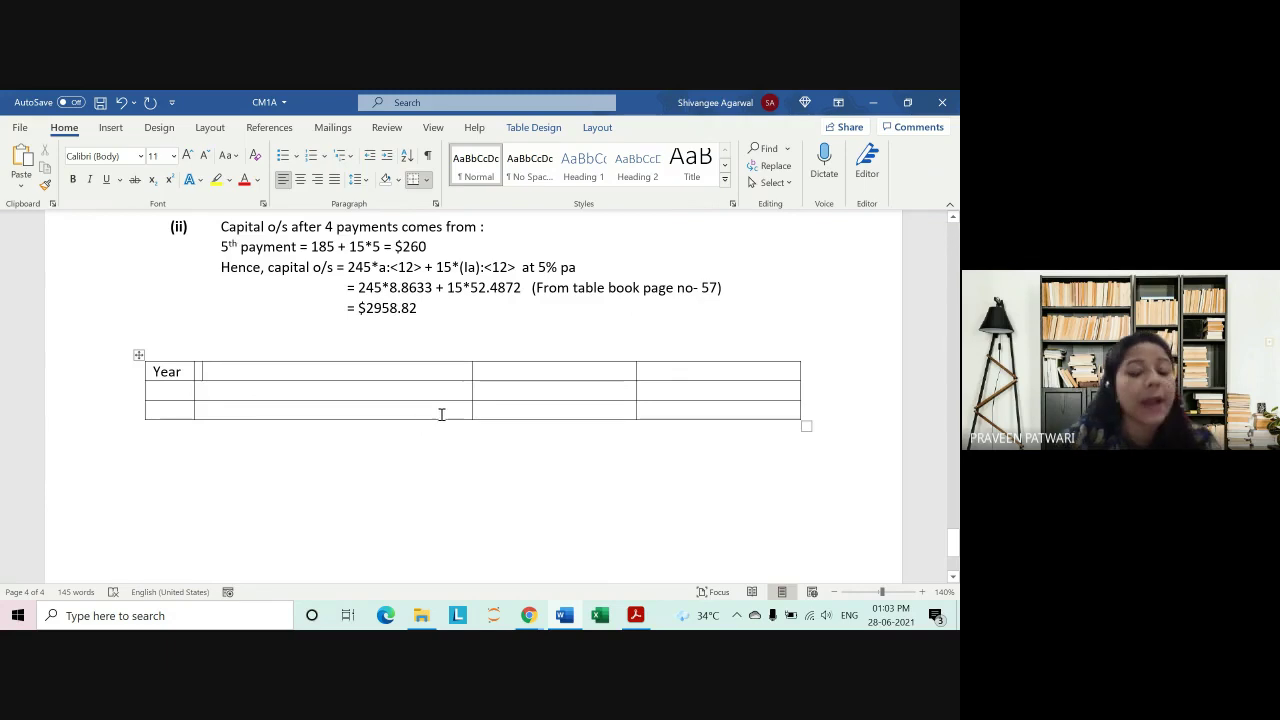
Step: Head the second column 'Capital o/s at the start' and narrow it so the heading wraps
type("capital ")
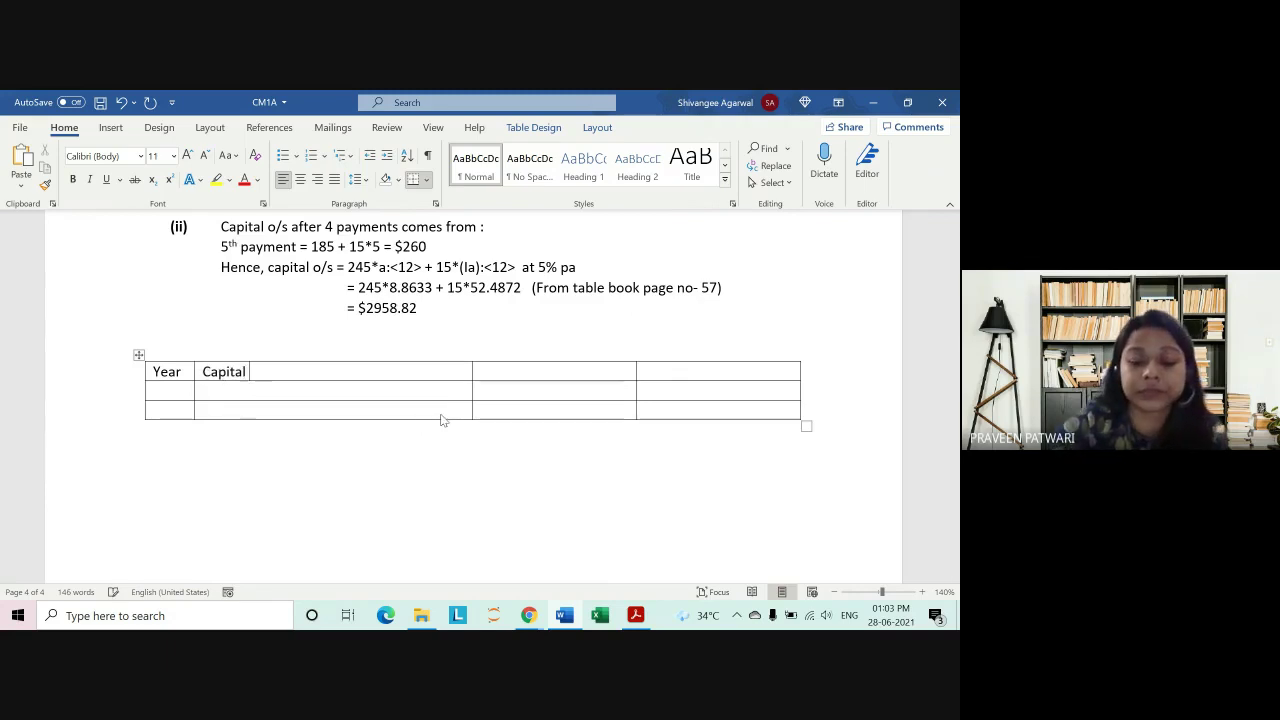
type("o/s at the")
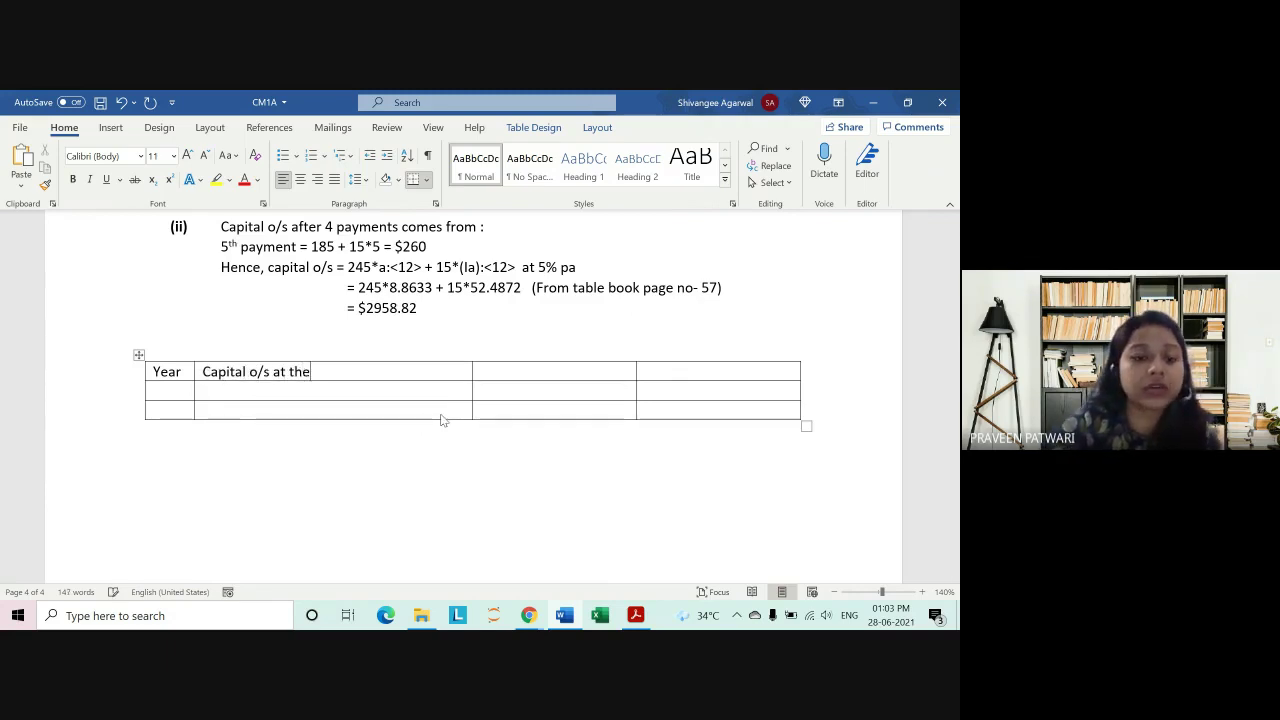
type(" start")
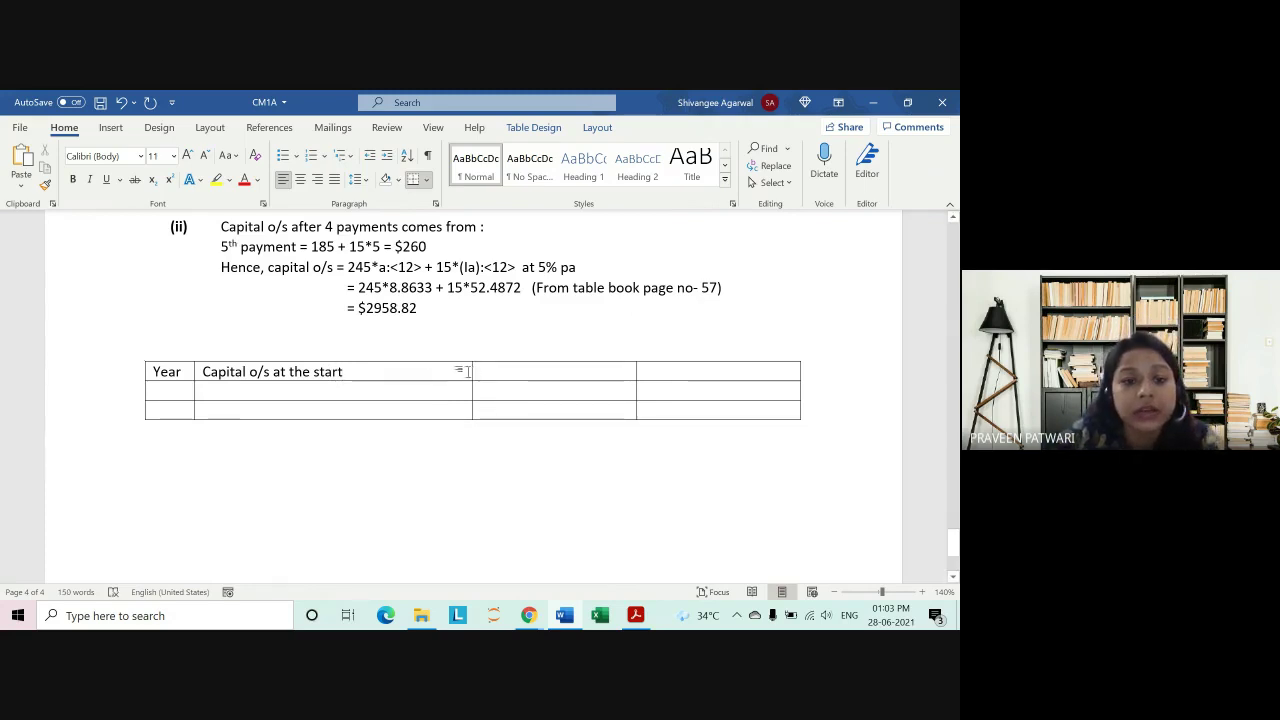
left_click_drag(471, 374, 284, 375)
left_click(462, 369)
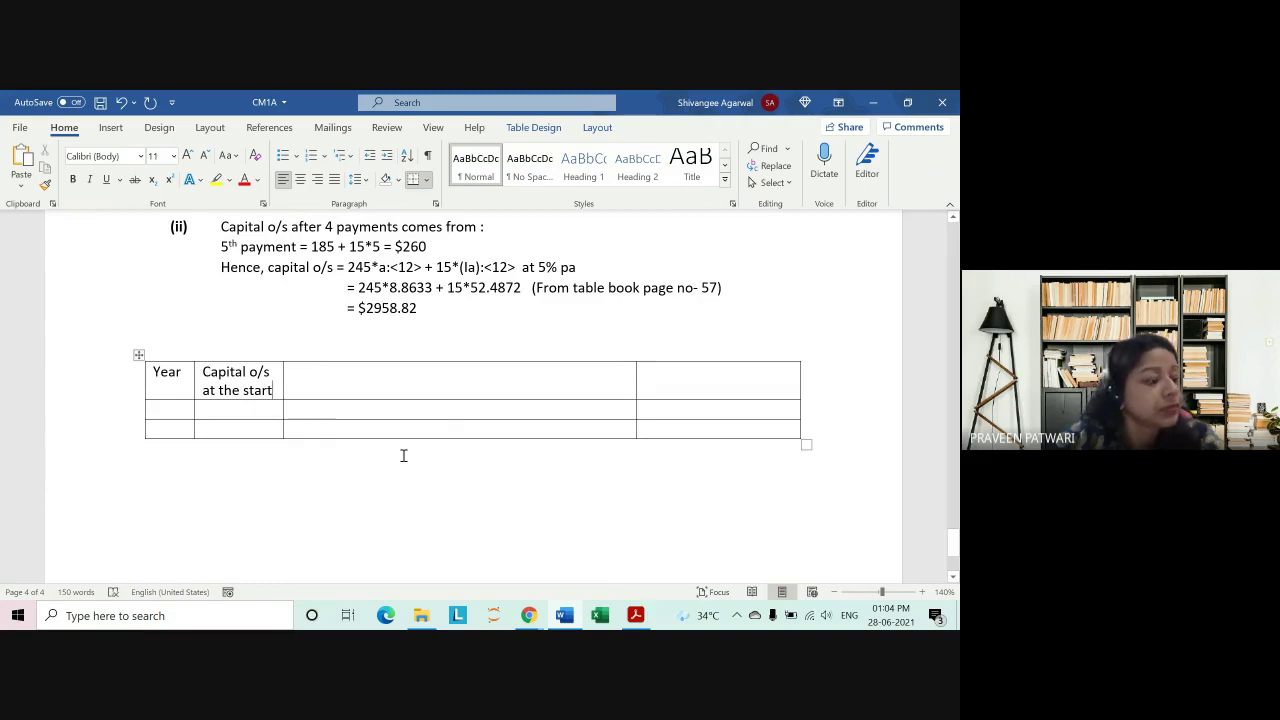
Step: Enter the headings 'Installment' and 'Interest Element', narrowing the Installment column and fixing the typo
left_click(368, 378)
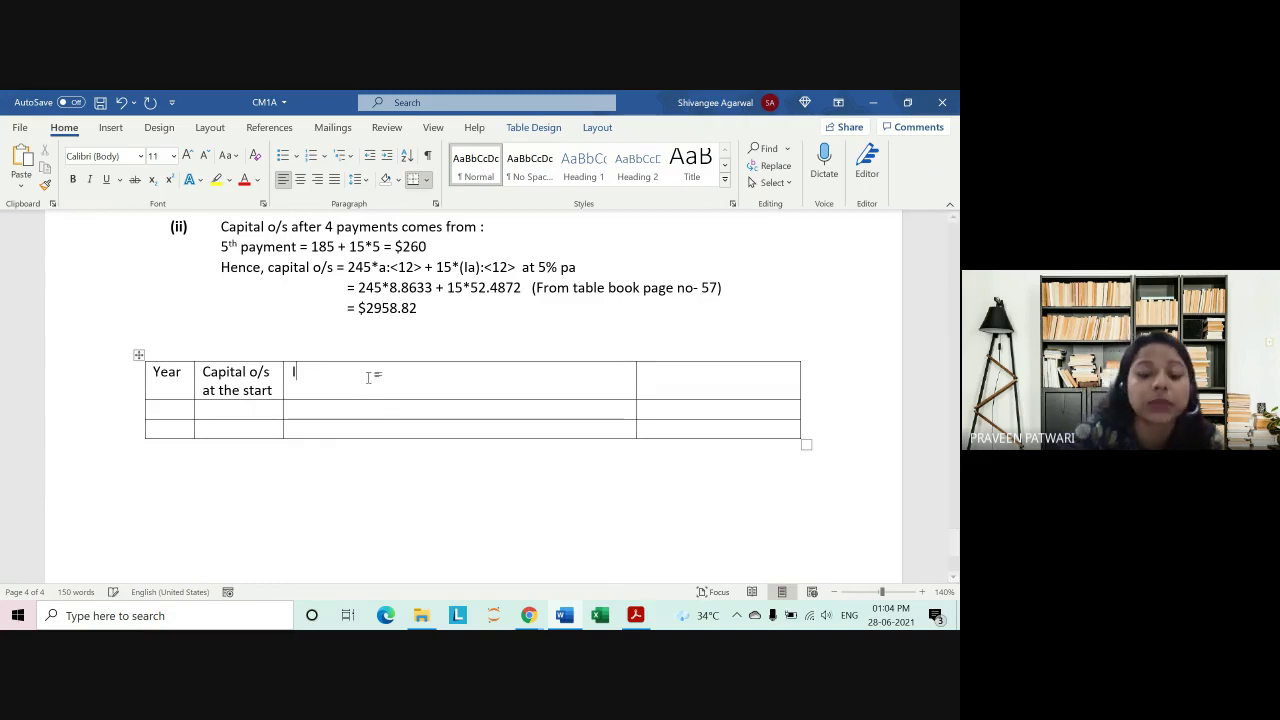
type("Installment")
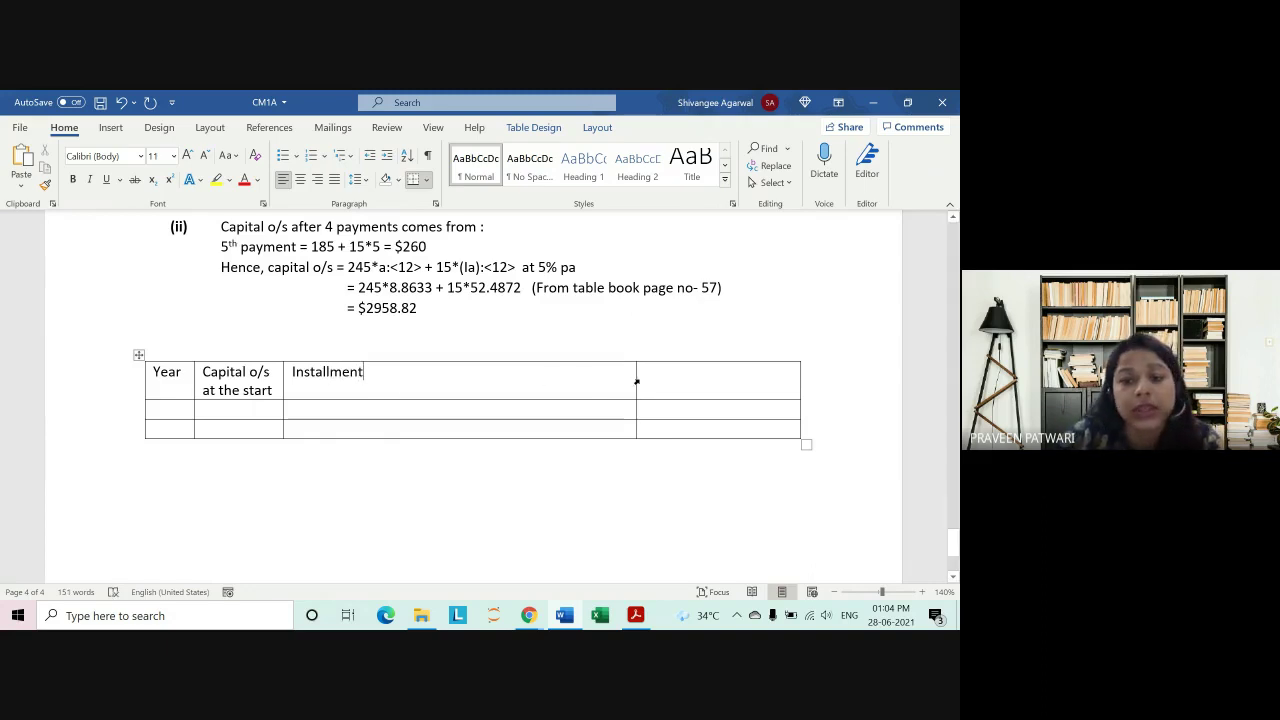
left_click_drag(635, 380, 378, 393)
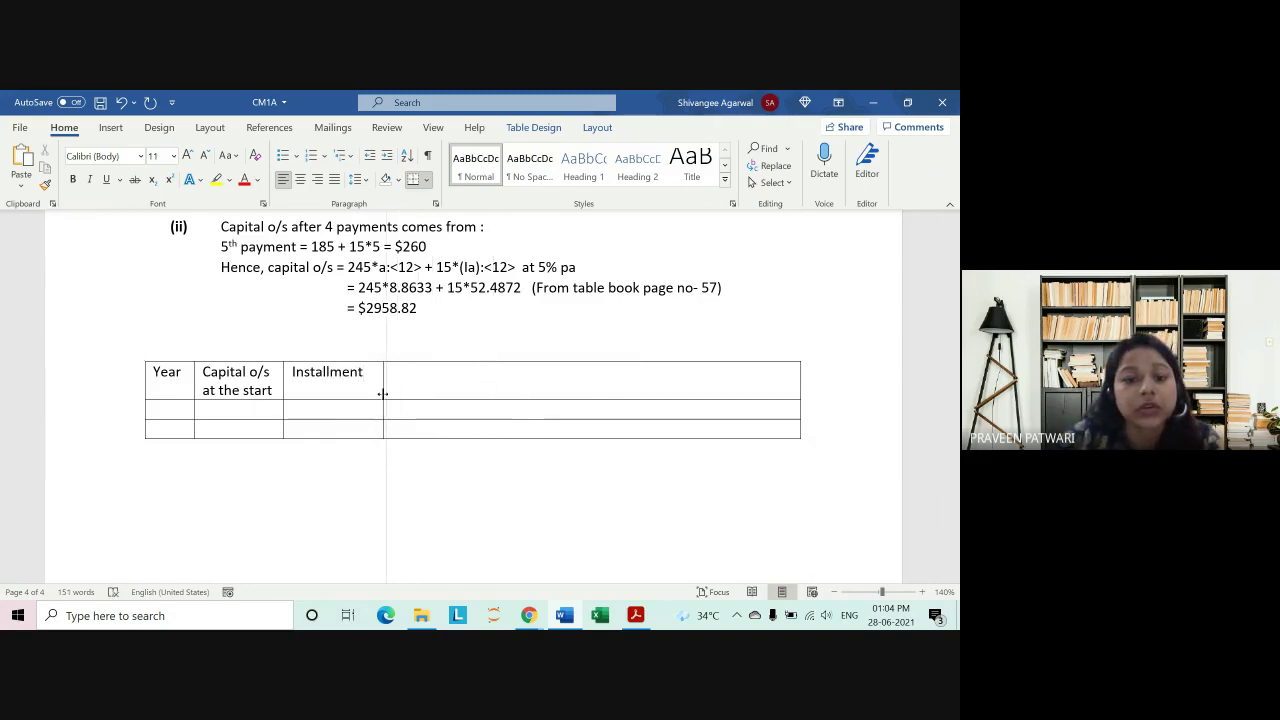
left_click(402, 389)
type("Int")
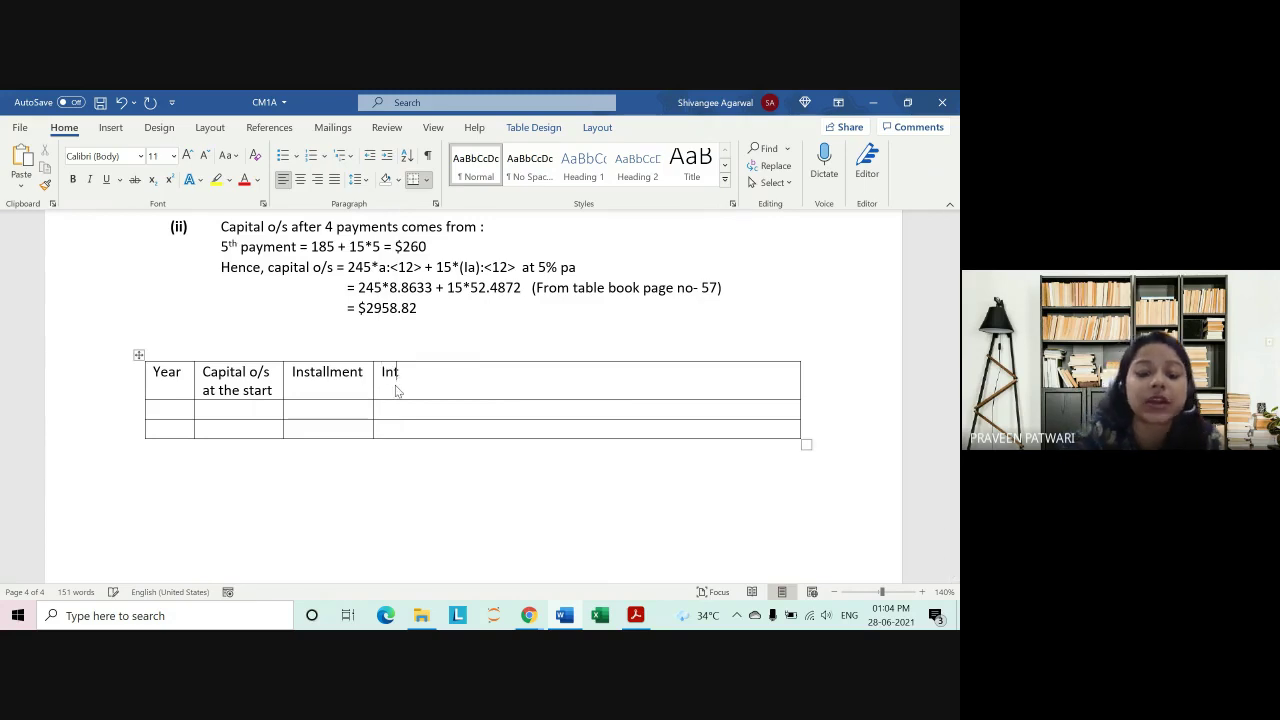
type("e")
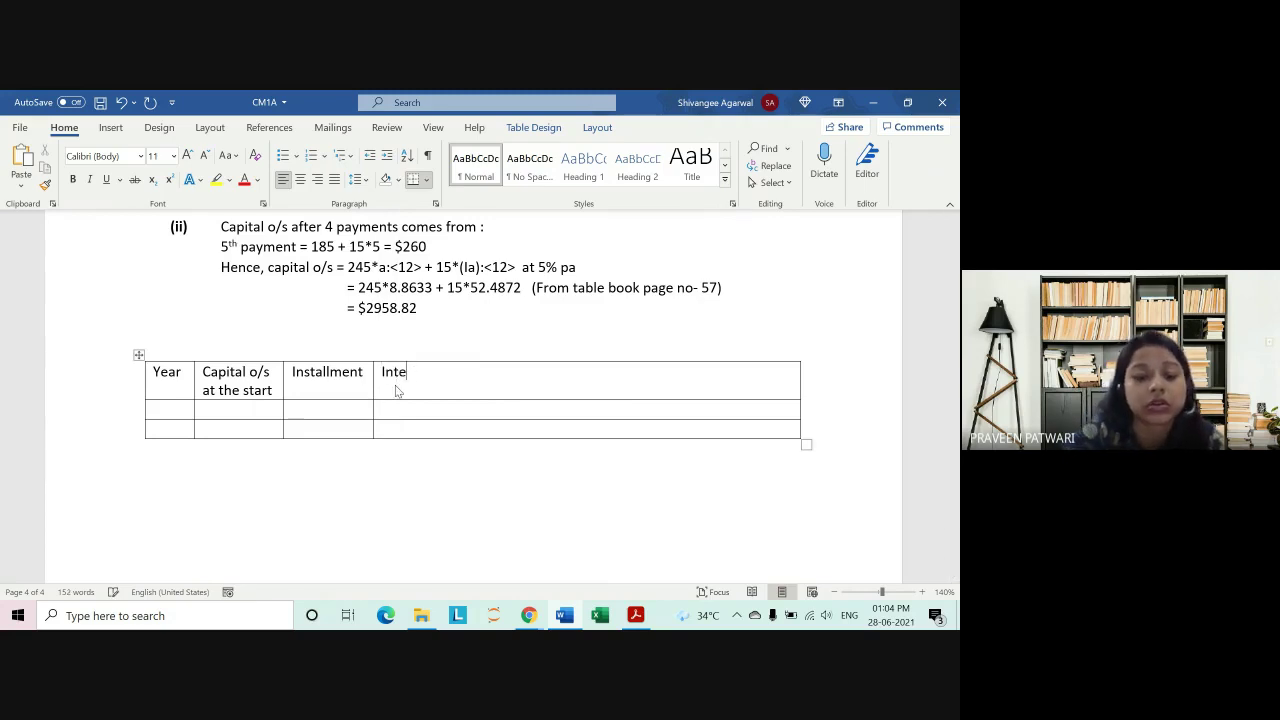
type("erest")
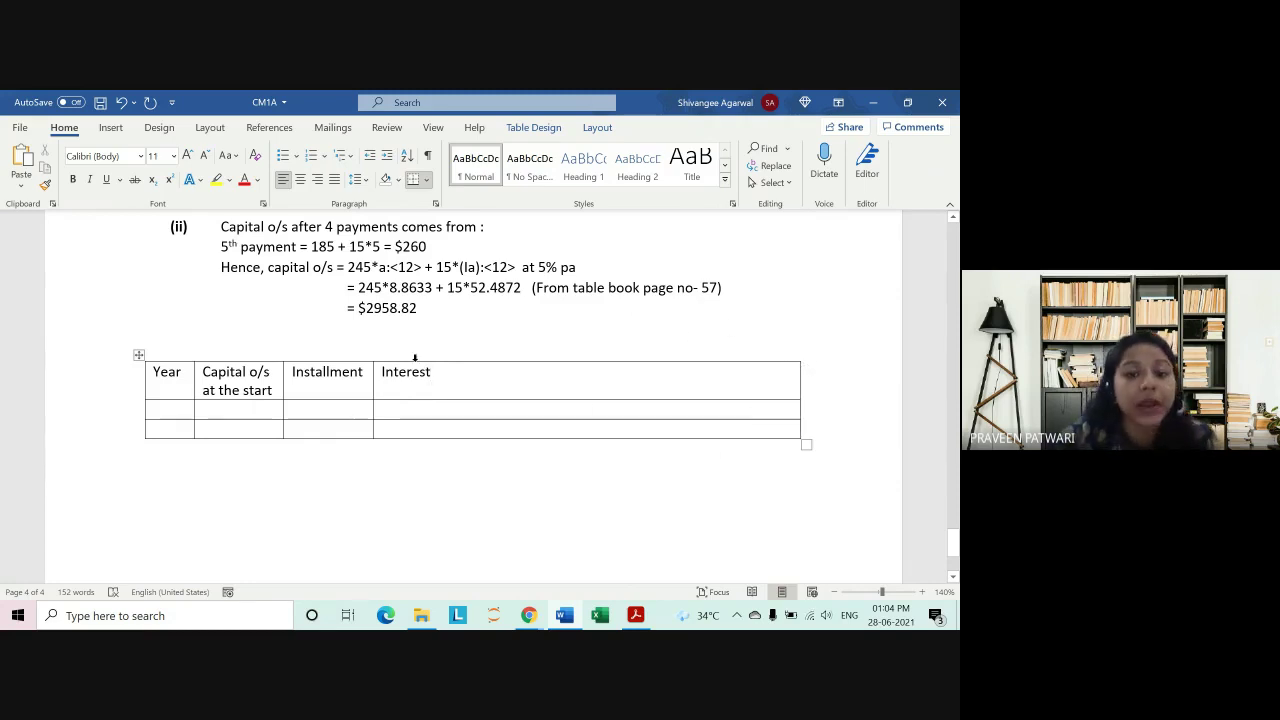
type(" Elem")
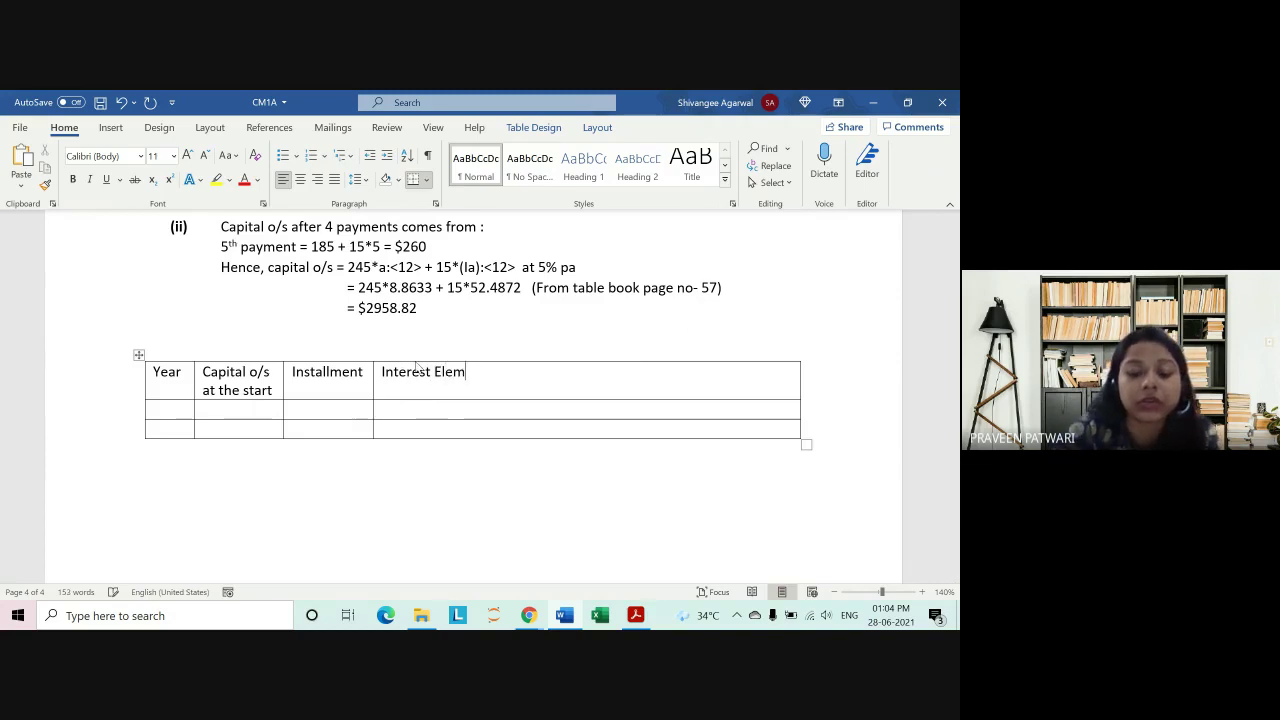
type("net")
key("BackSpace")
key("BackSpace")
key("BackSpace")
type("en")
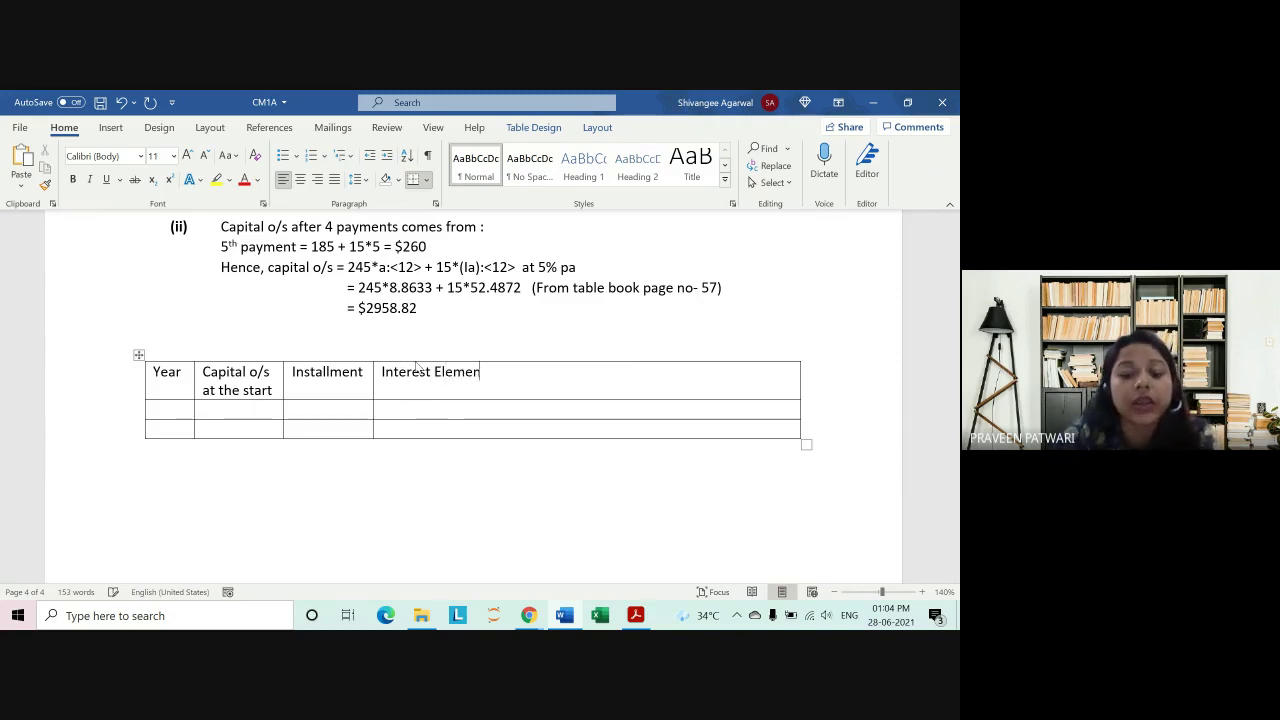
type("t")
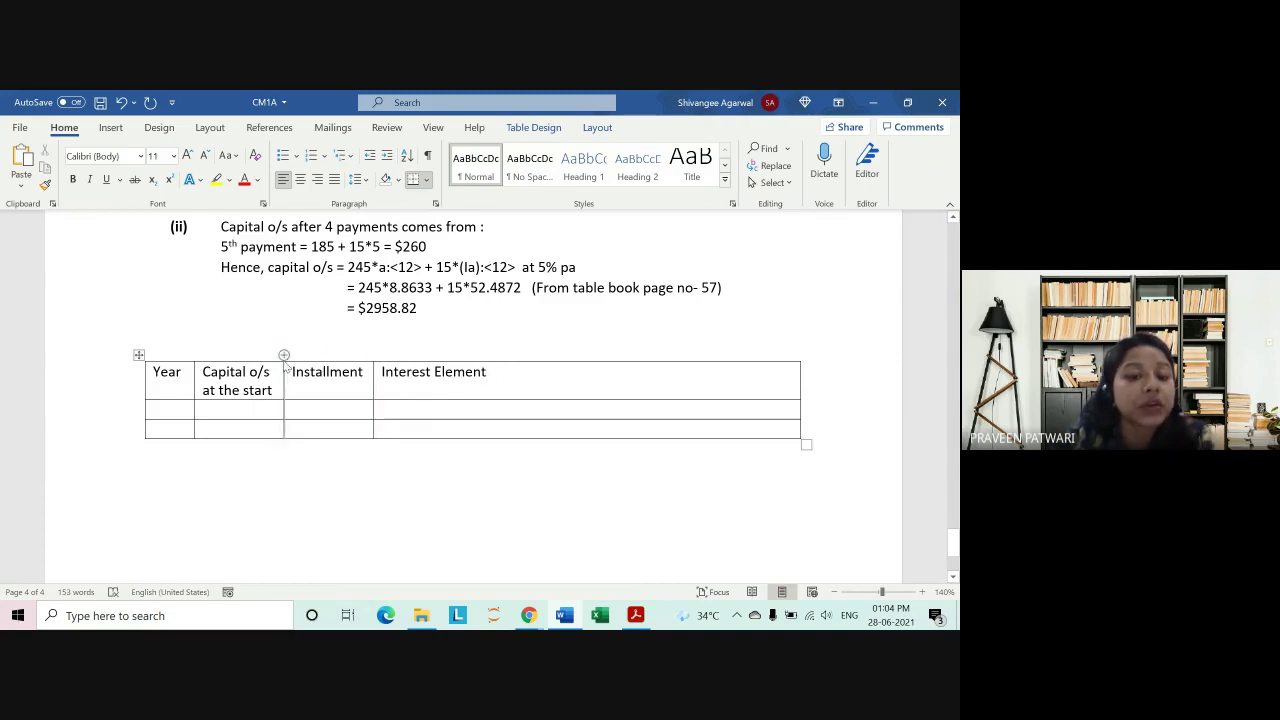
Step: Add a fifth column, widen the Capital o/s at the start column, and narrow Interest Element
mouse_move(374, 355)
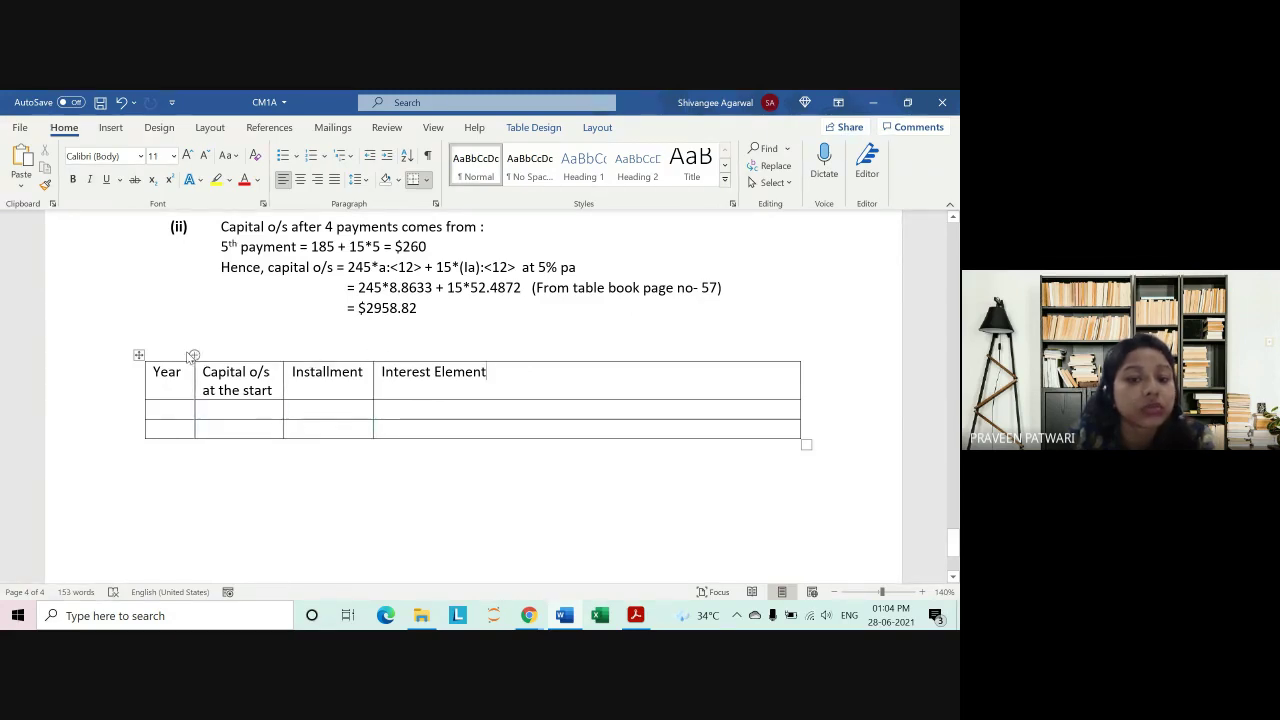
mouse_move(800, 365)
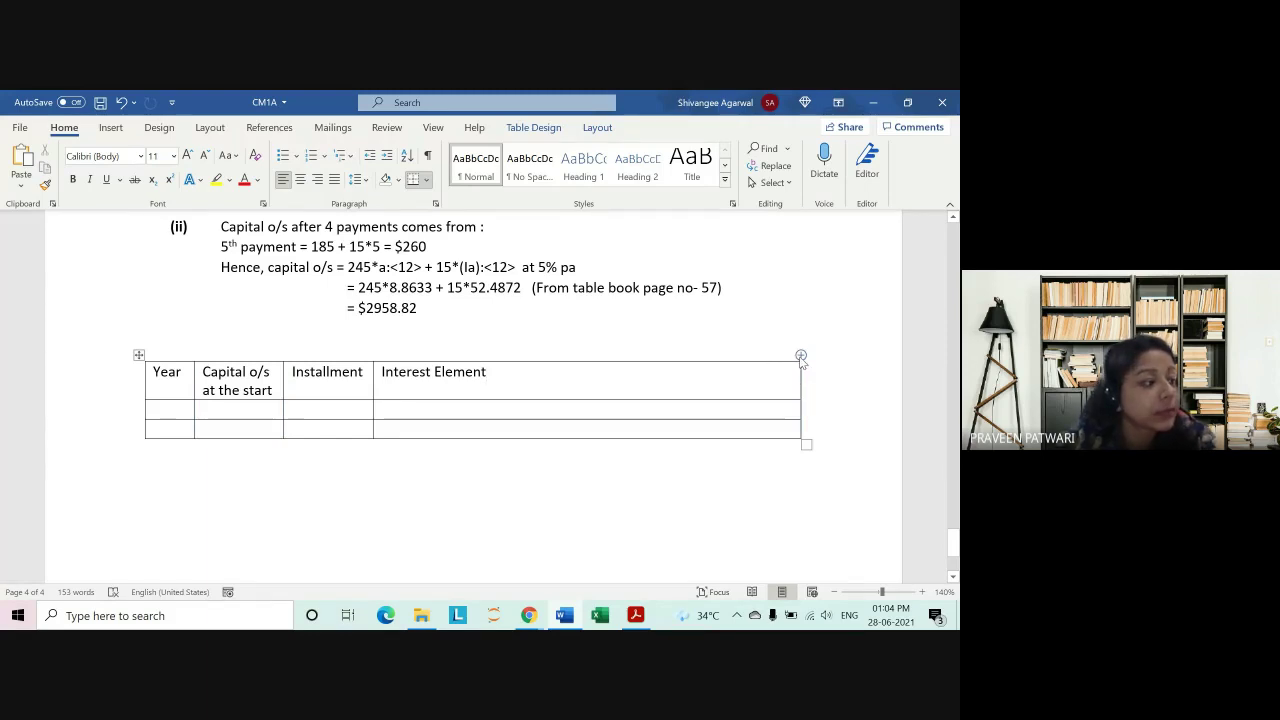
left_click(800, 356)
left_click(691, 403)
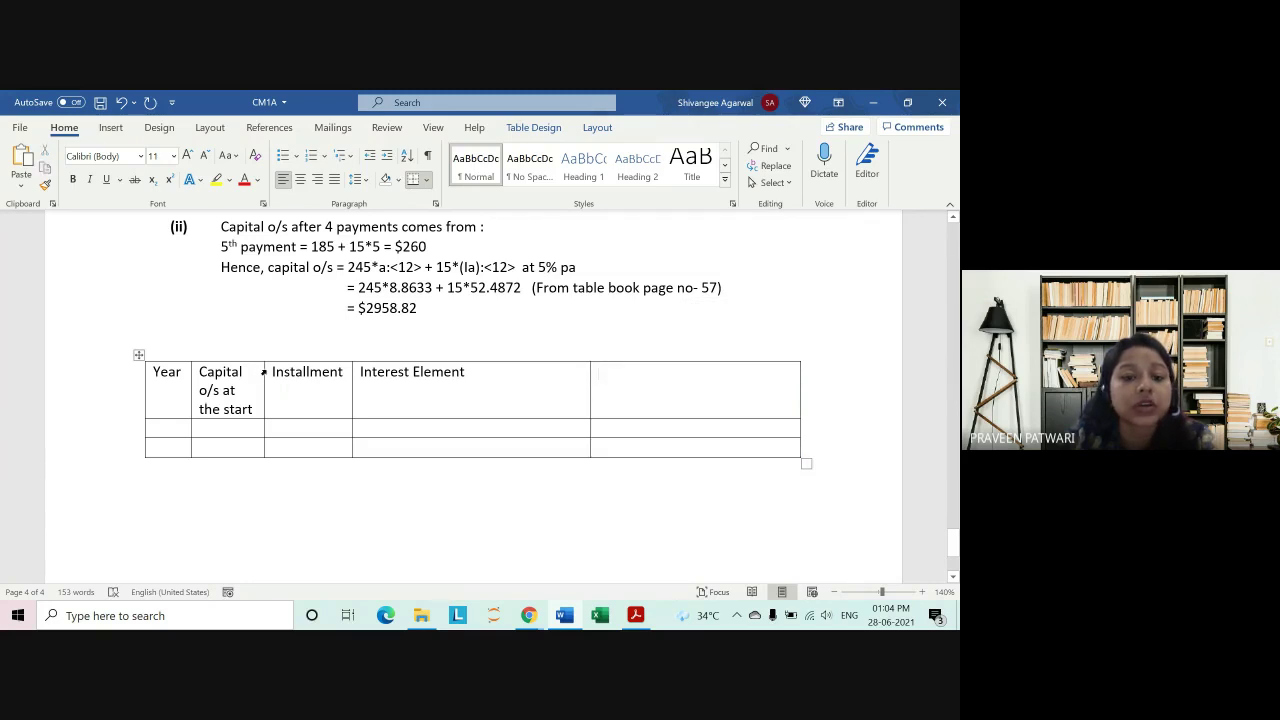
left_click_drag(263, 371, 284, 371)
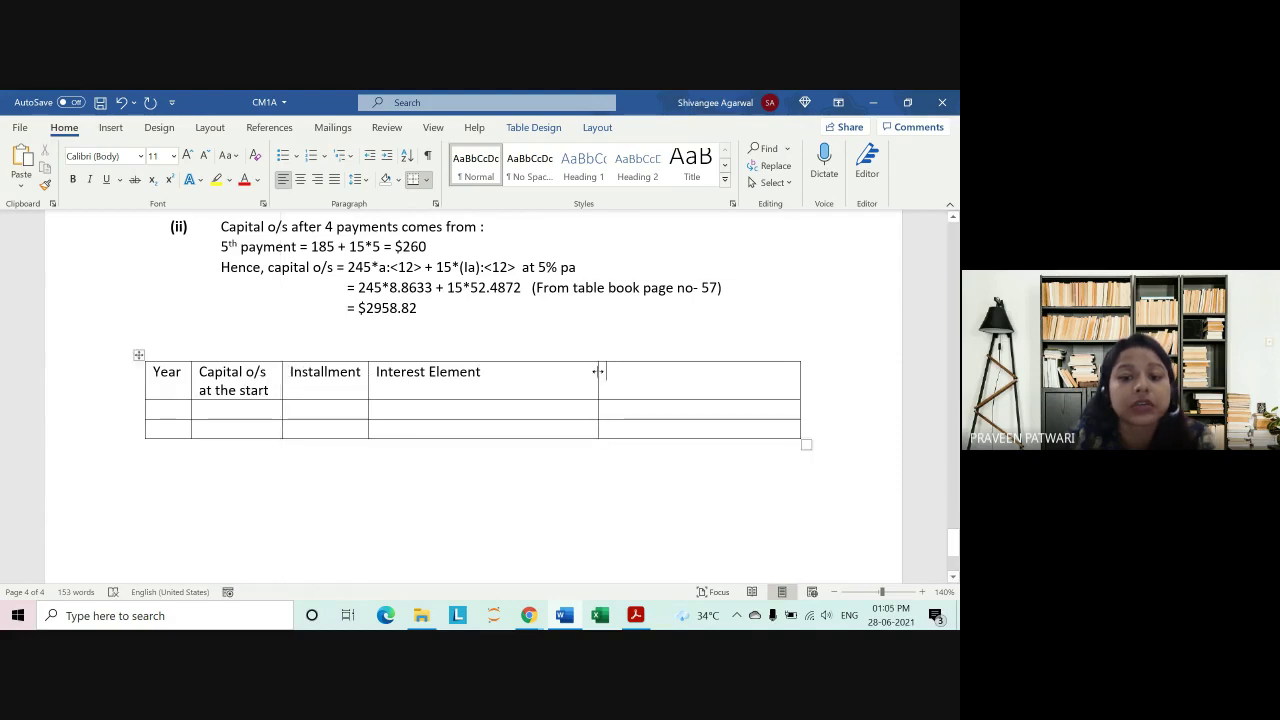
left_click_drag(598, 371, 379, 372)
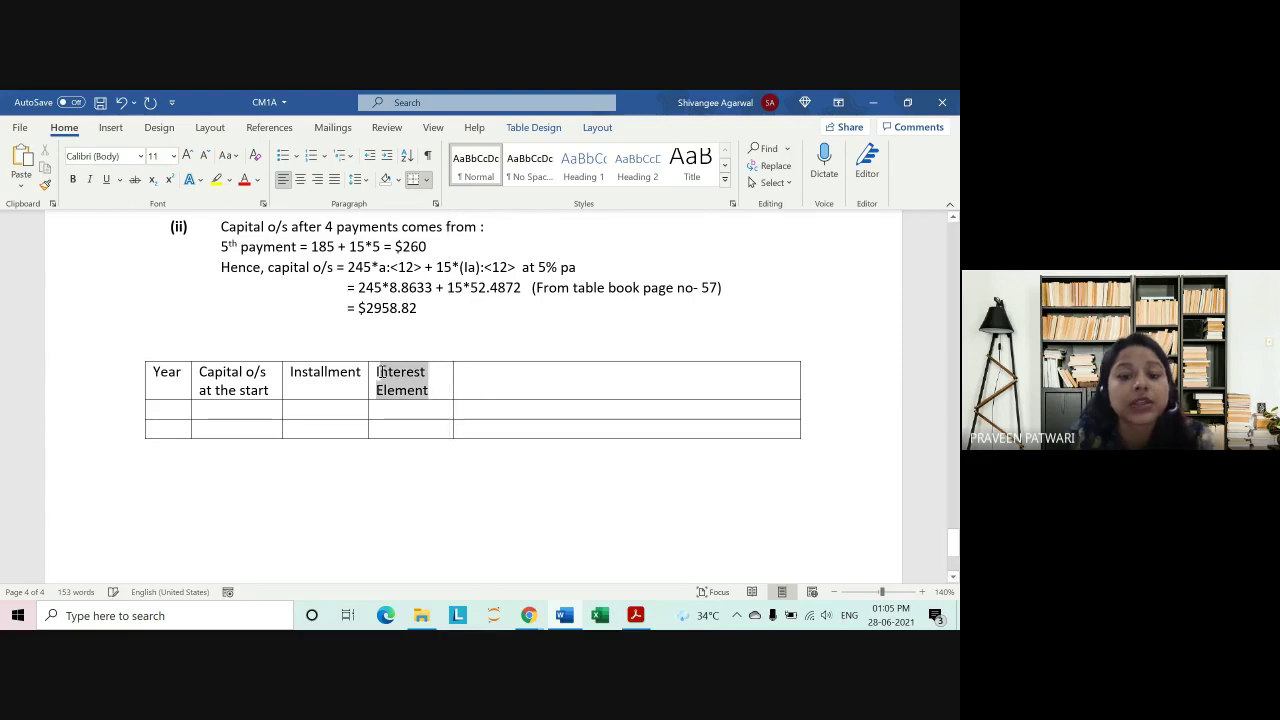
Step: Copy the Interest Element heading into the fifth column and change it to 'Capital Element'
left_click(432, 390)
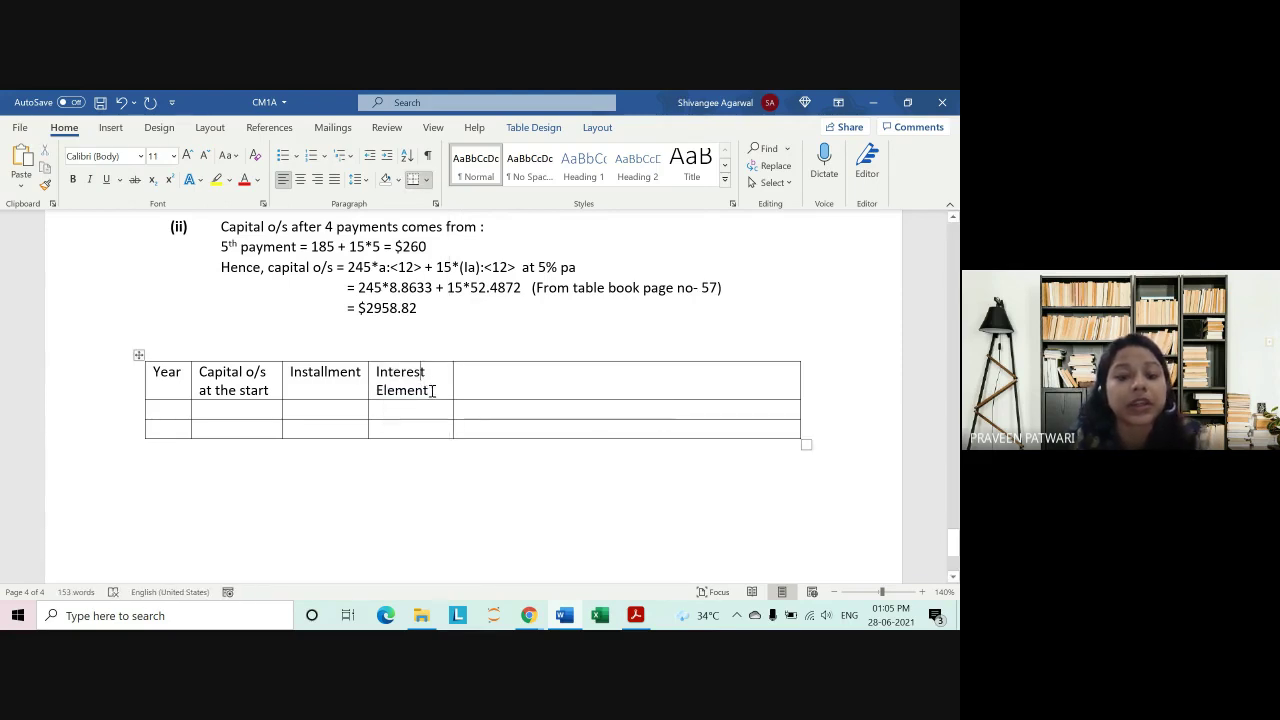
triple_click(432, 390)
key("ctrl+c")
left_click(484, 377)
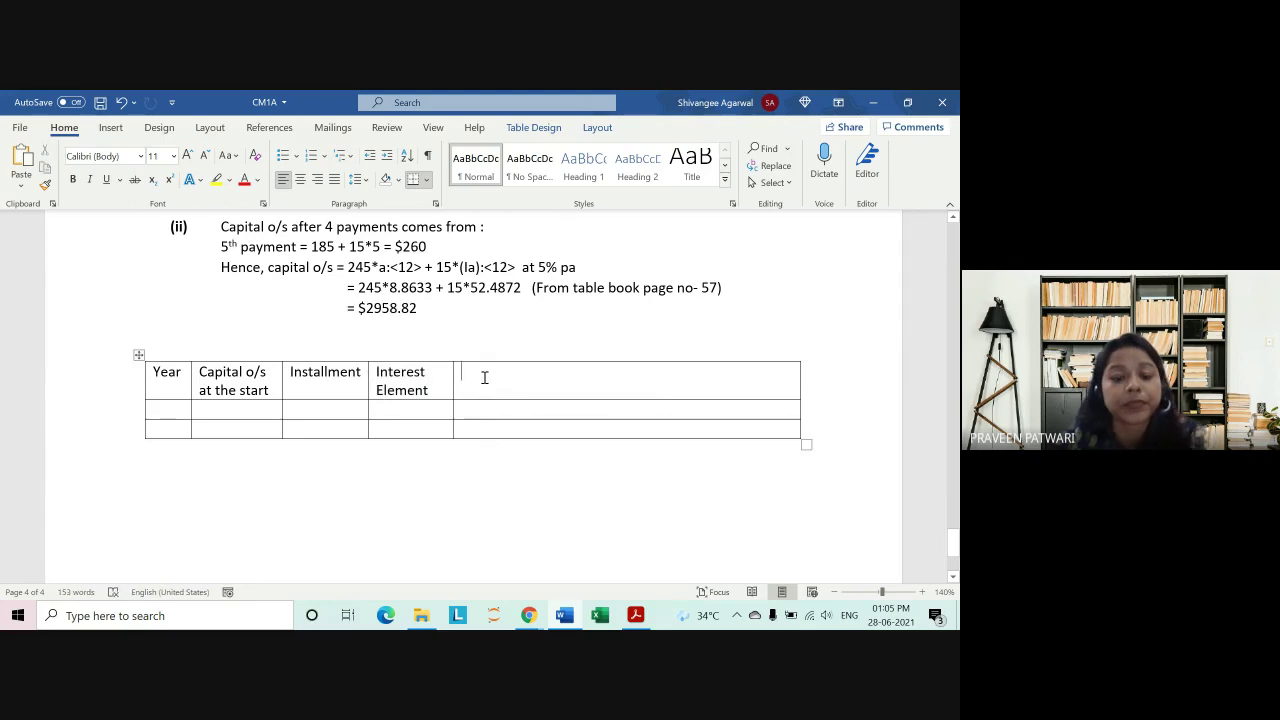
key("ctrl+v")
left_click_drag(506, 374, 452, 364)
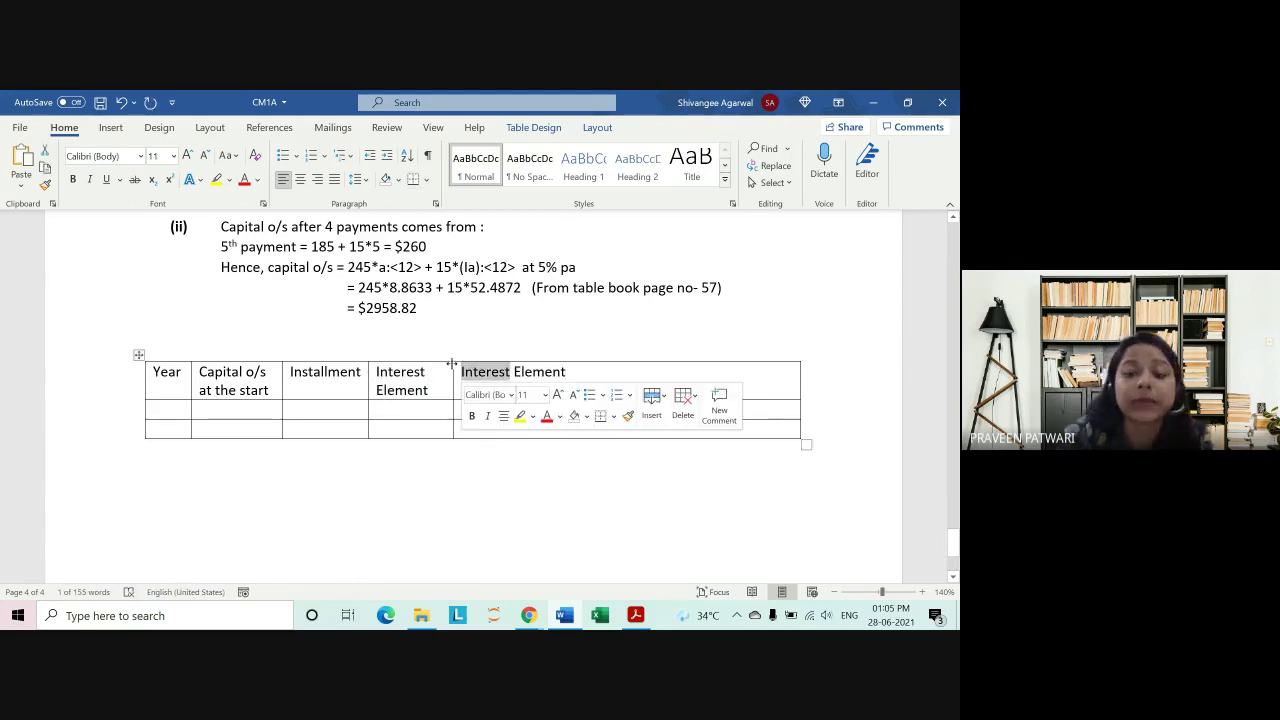
type("Capita")
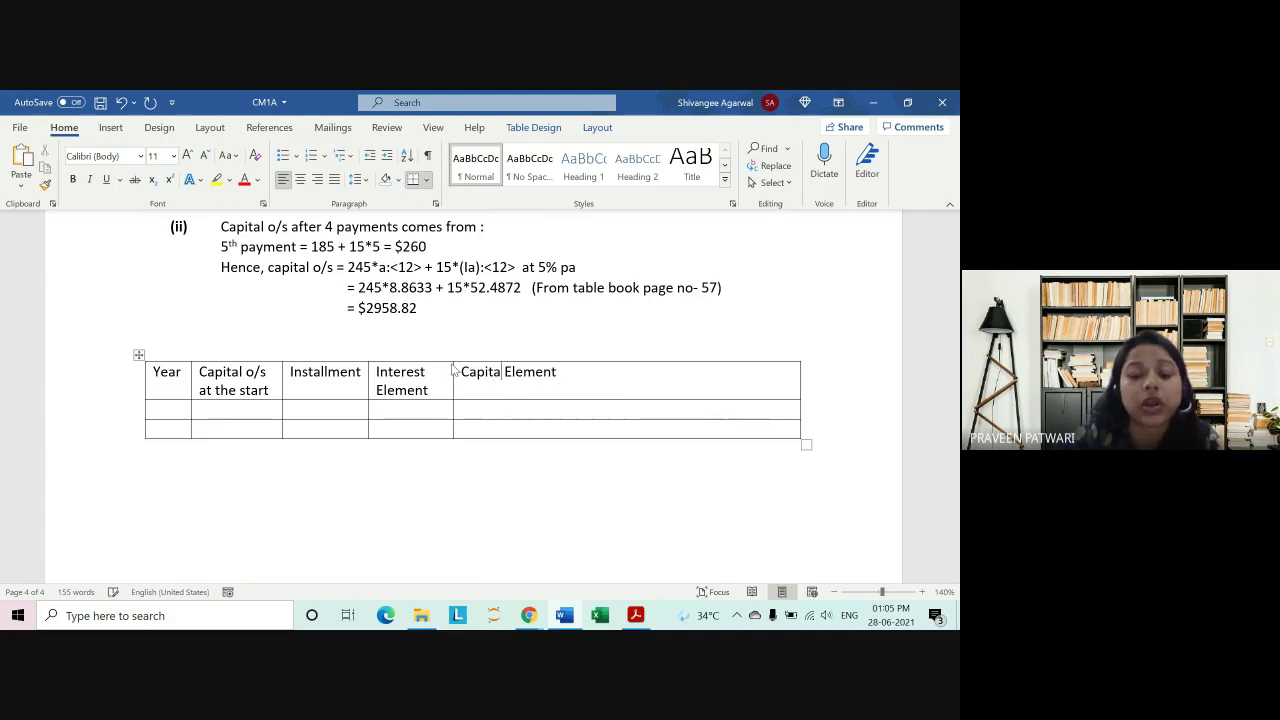
type("l")
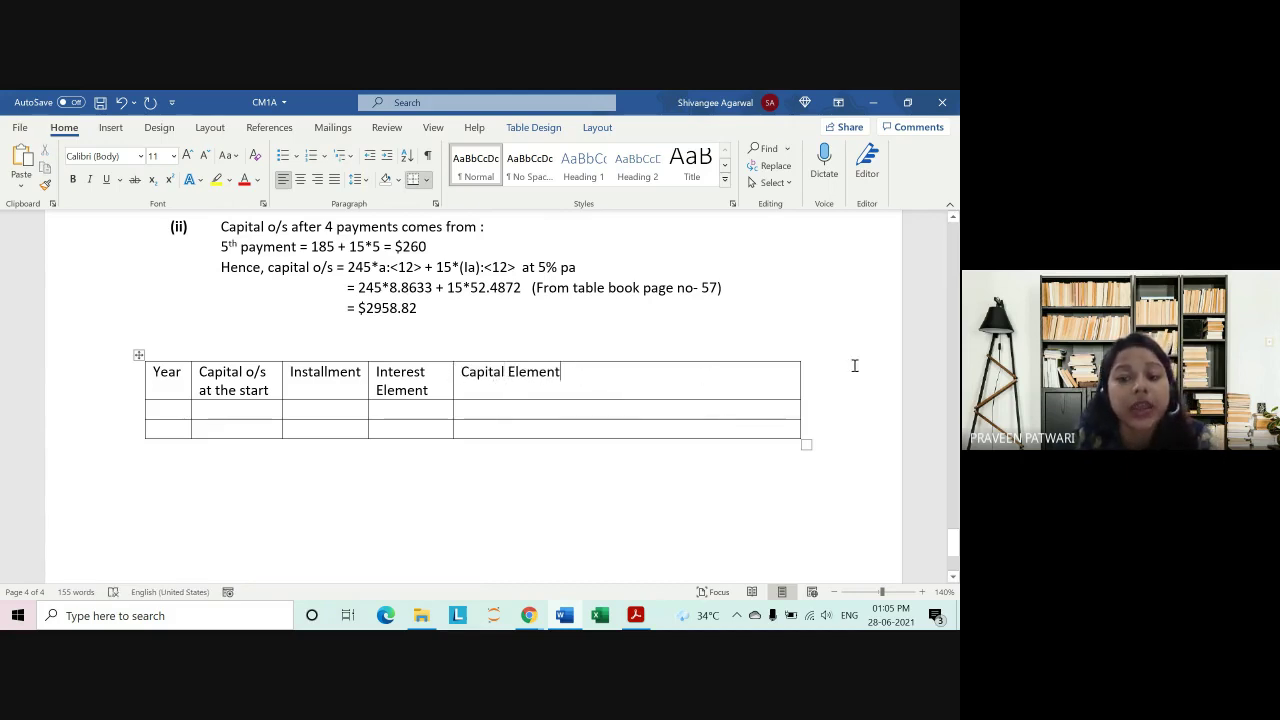
Step: Add a sixth column, narrow Capital Element, widen Capital o/s at the start, and copy its heading
left_click(804, 354)
left_click(622, 374)
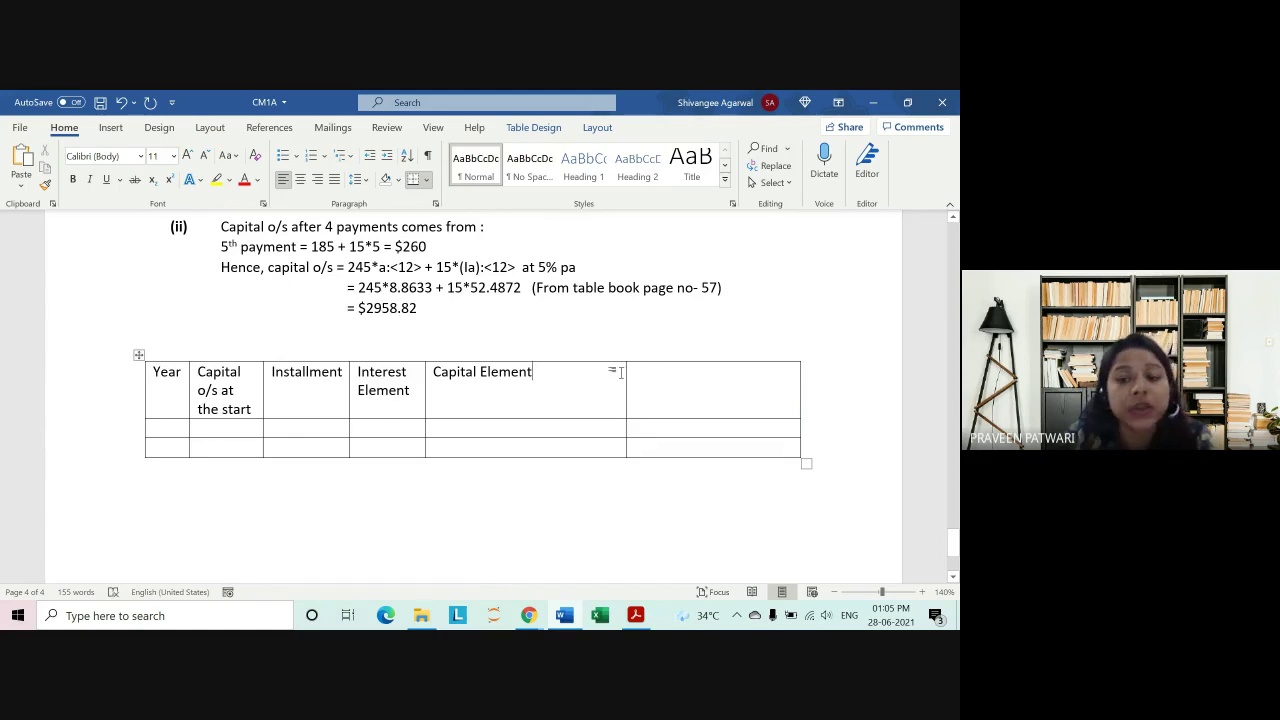
left_click_drag(626, 370, 507, 373)
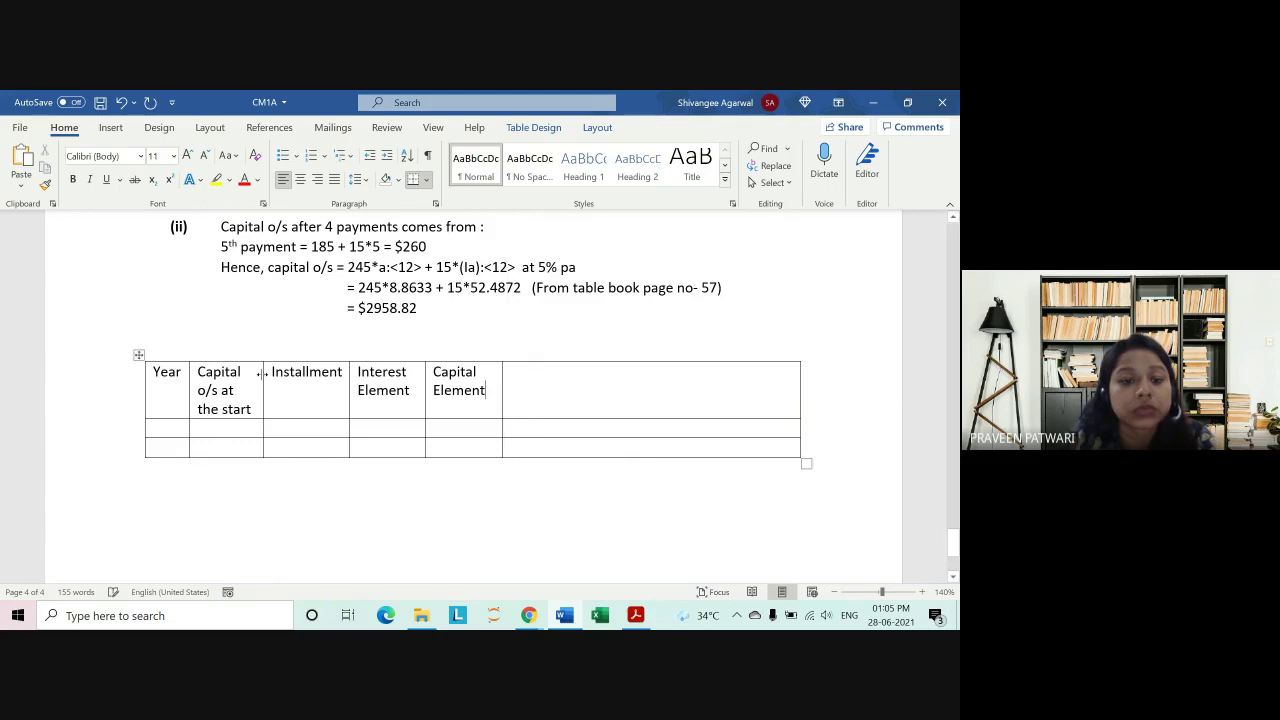
left_click(264, 366)
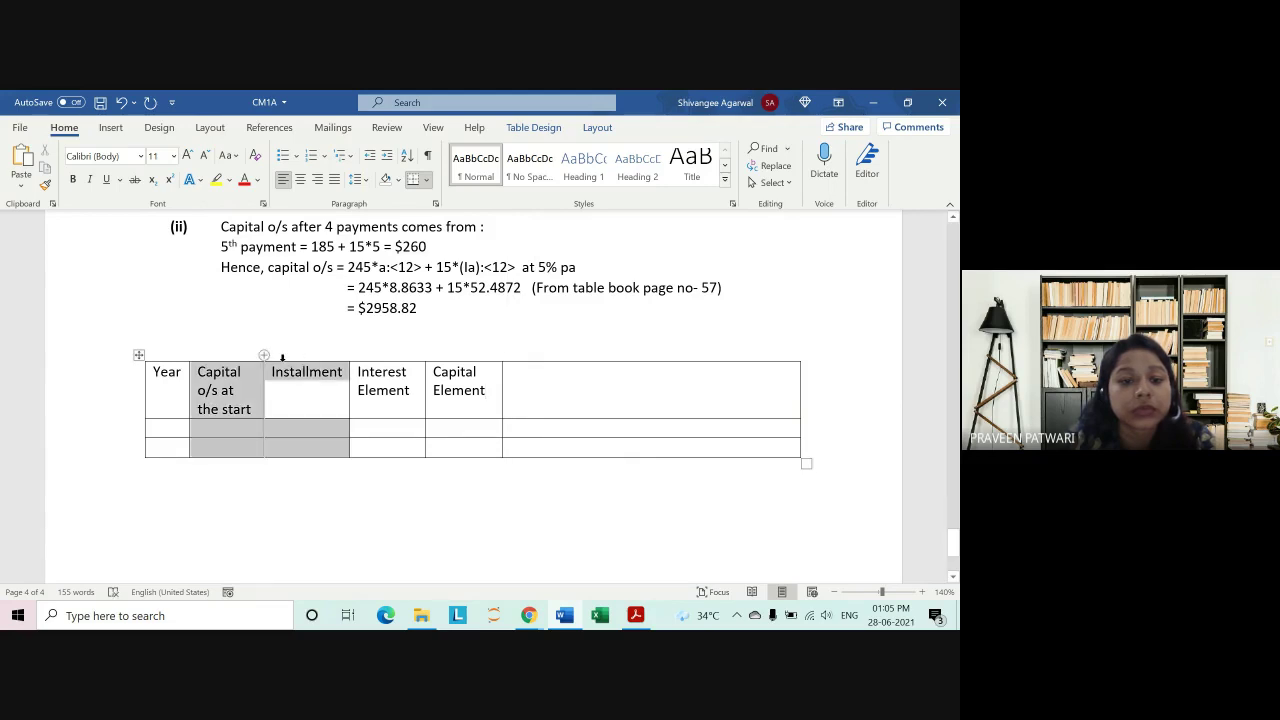
key("Up")
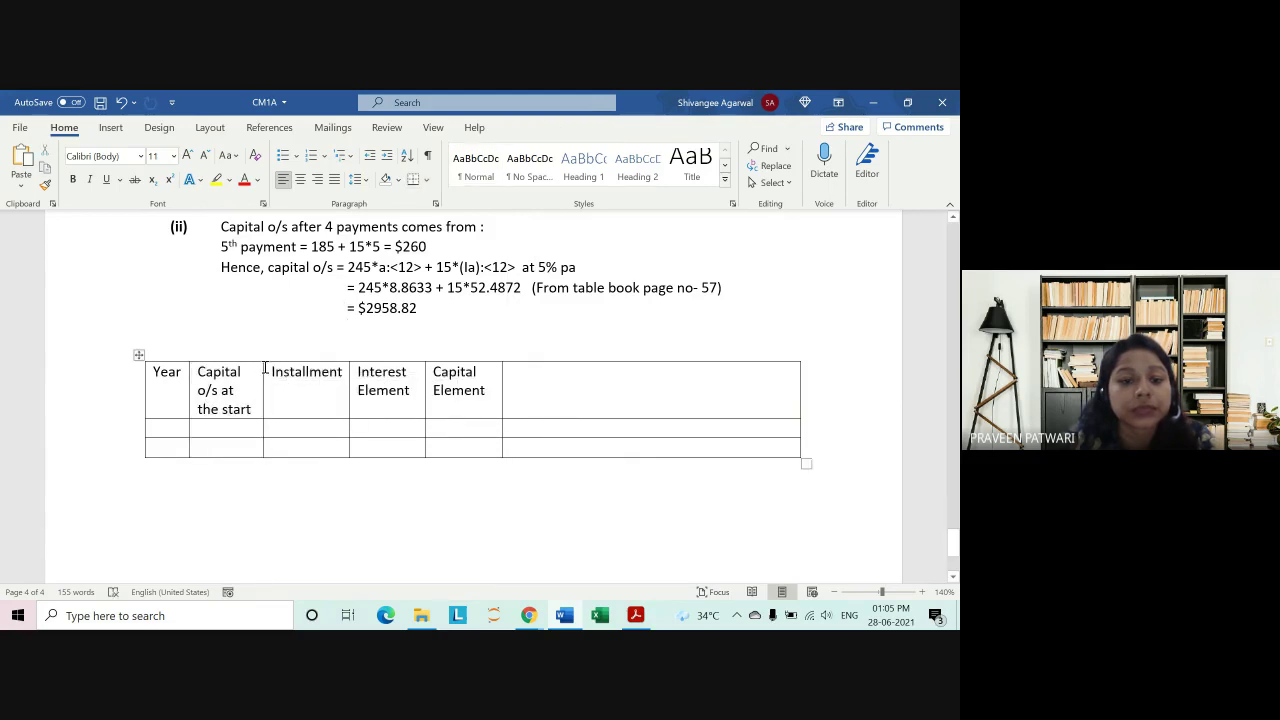
left_click_drag(263, 369, 281, 370)
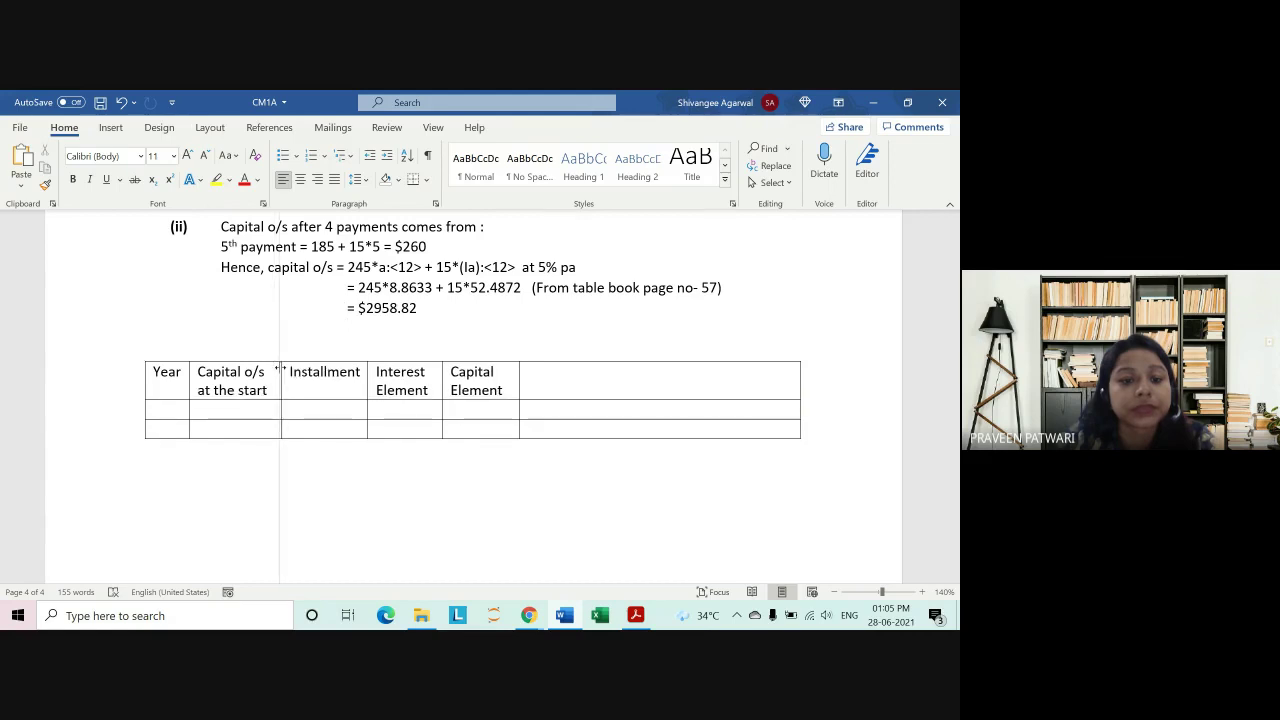
left_click(563, 374)
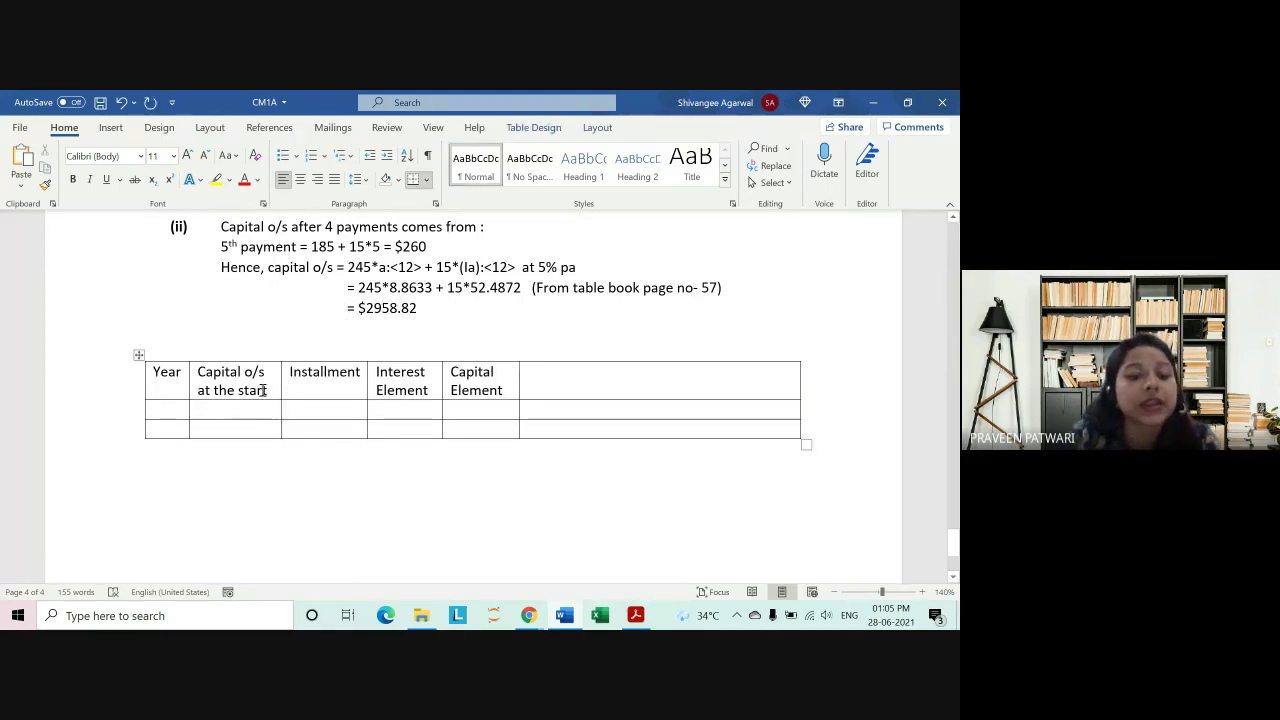
left_click_drag(267, 392, 197, 374)
key("ctrl+c")
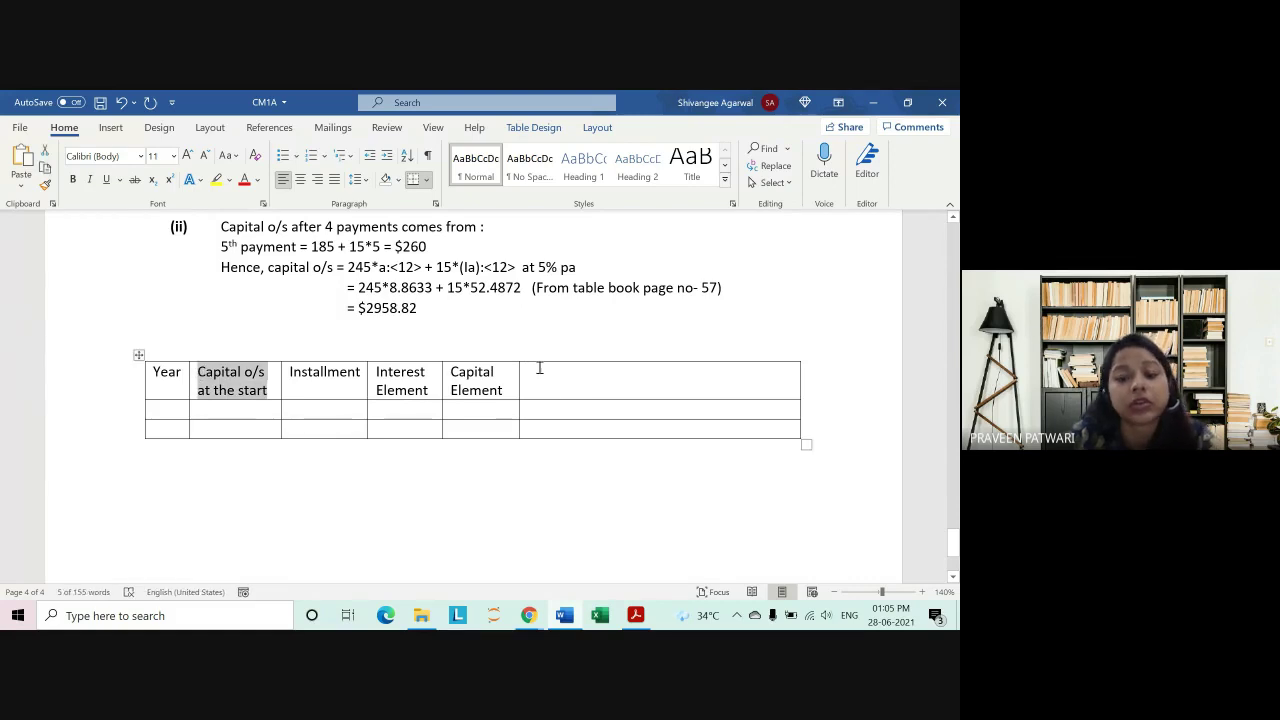
Step: Paste the copied heading into the last column and change it to 'Capital o/s at the end'
left_click(534, 369)
key("ctrl+v")
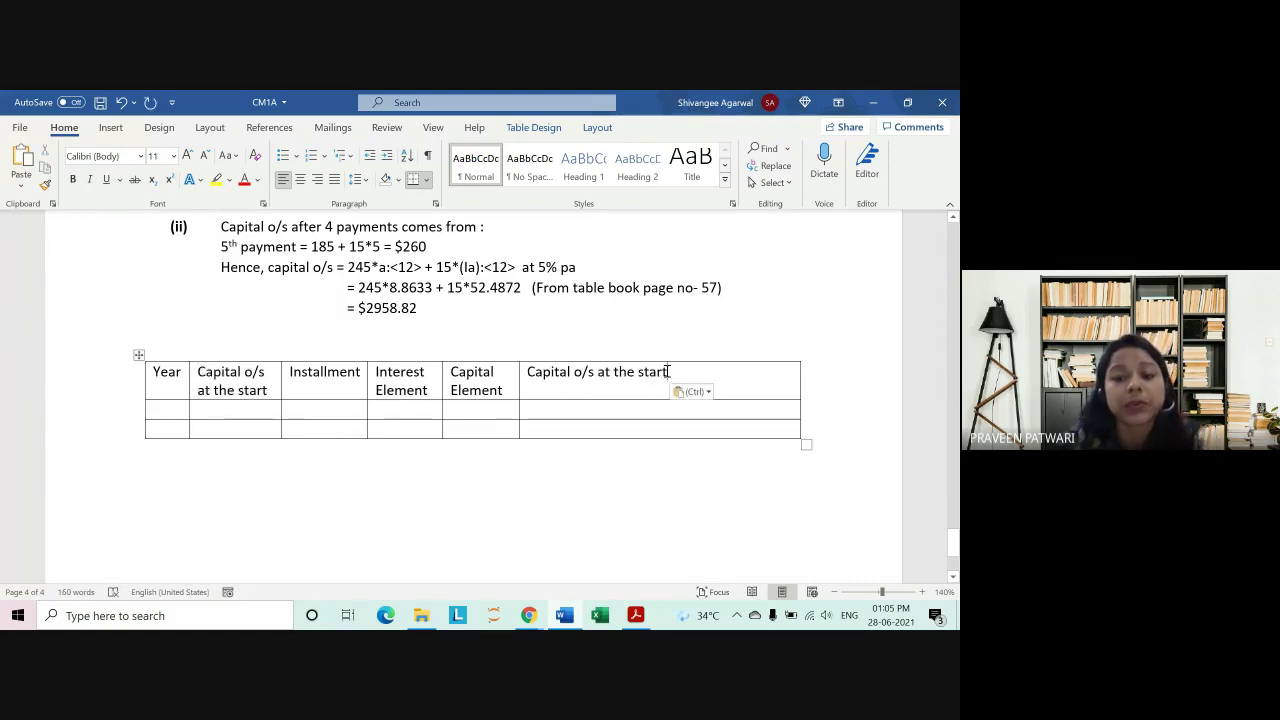
left_click_drag(667, 372, 614, 372)
double_click(643, 372)
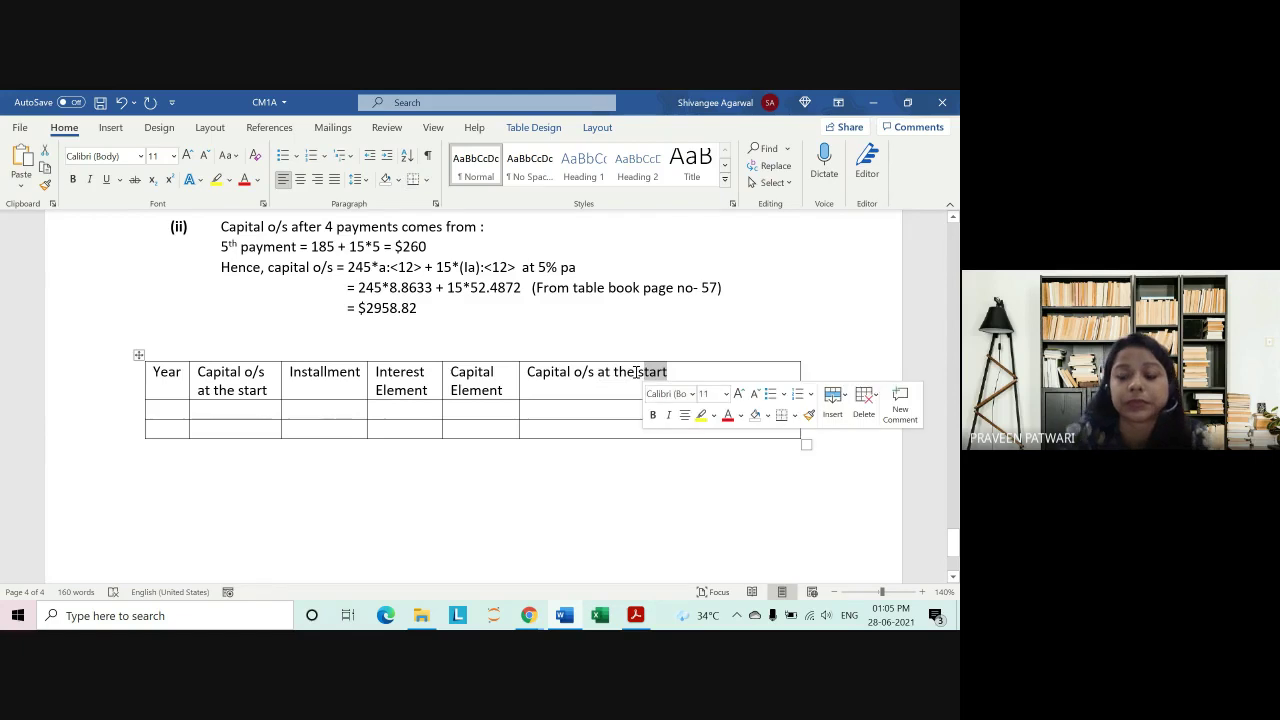
type("end")
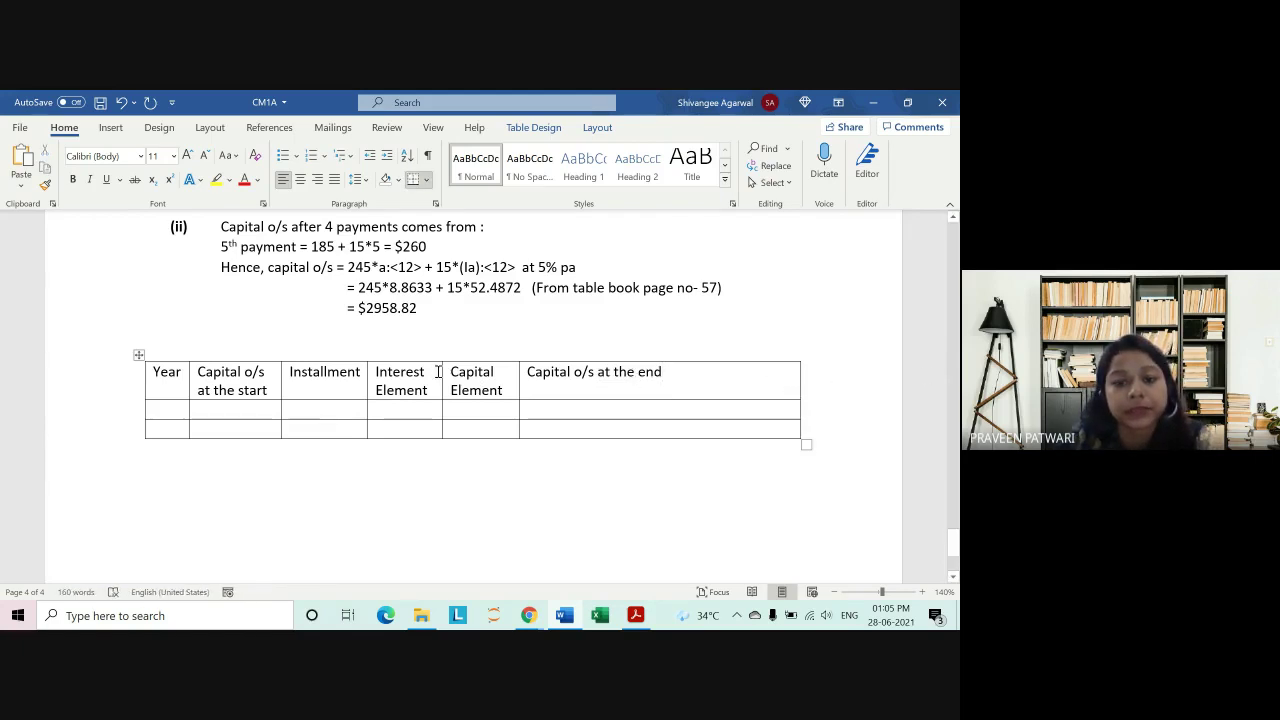
Step: Widen the Interest Element and Capital Element columns and narrow the last column to compact the table
left_click_drag(442, 370, 452, 370)
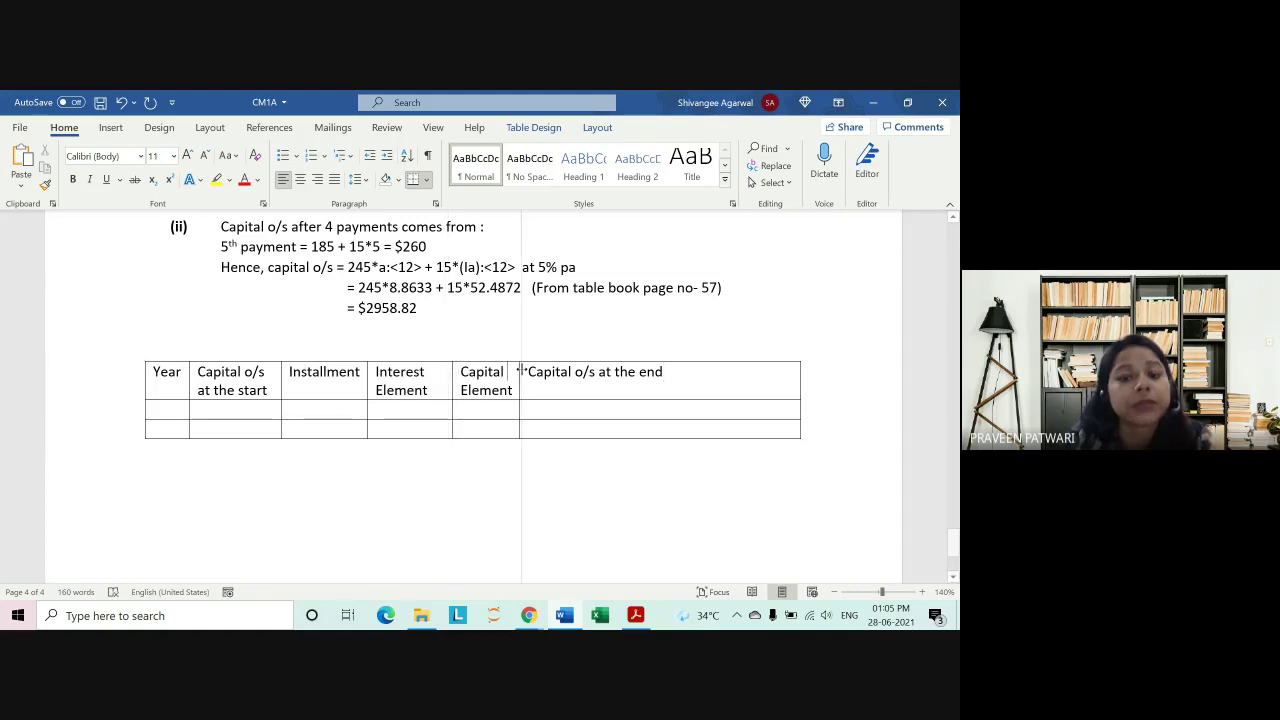
left_click_drag(517, 371, 541, 369)
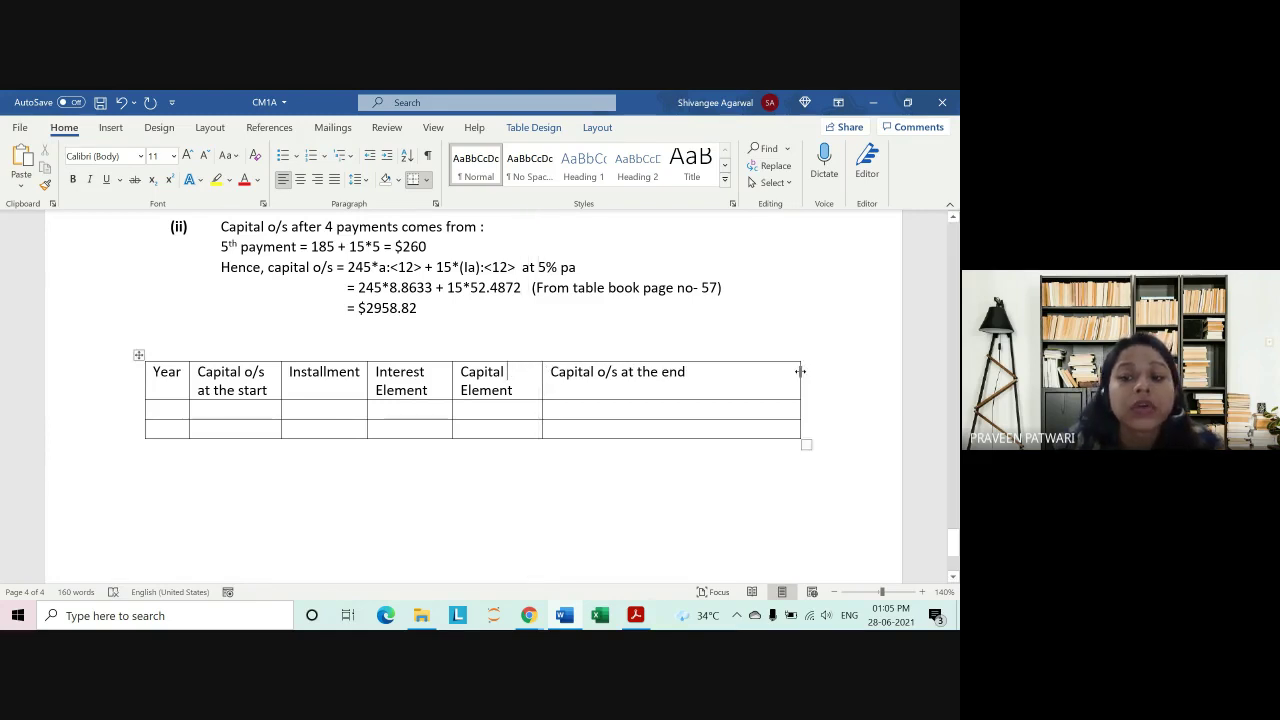
left_click_drag(798, 372, 631, 383)
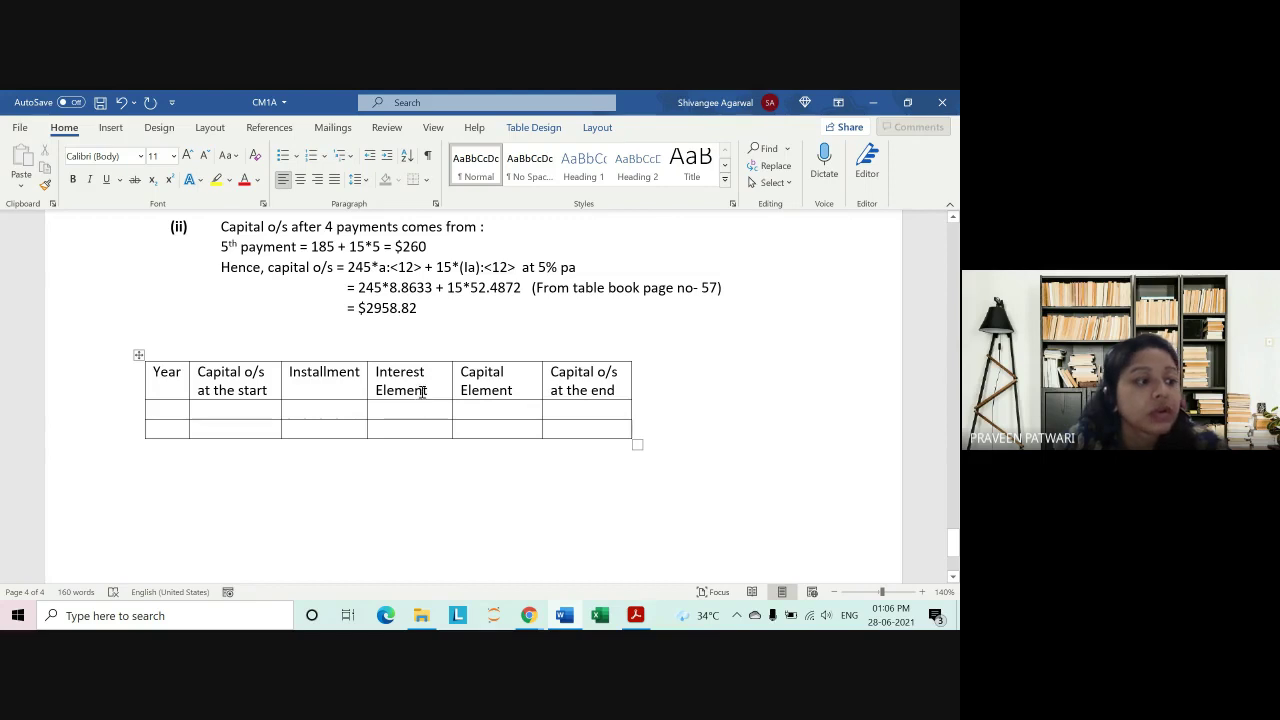
Step: Close the column's right-click menu with Esc and select the whole table
mouse_move(632, 358)
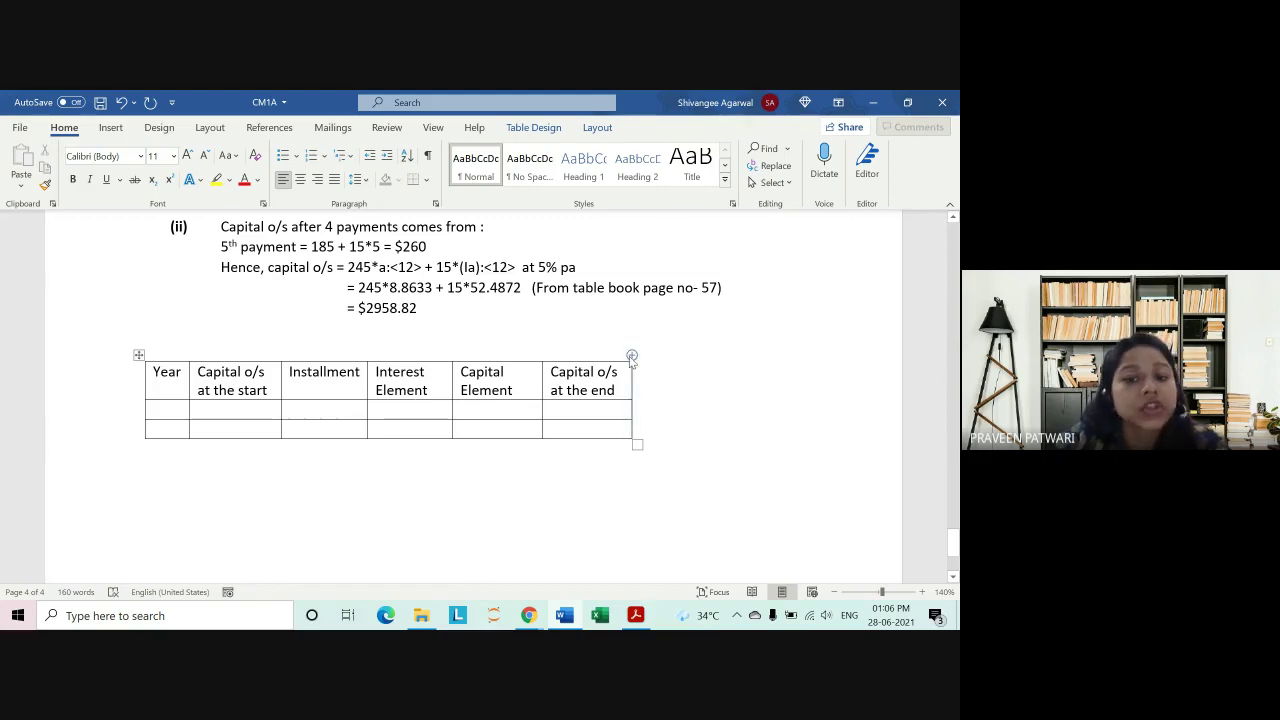
right_click(542, 370)
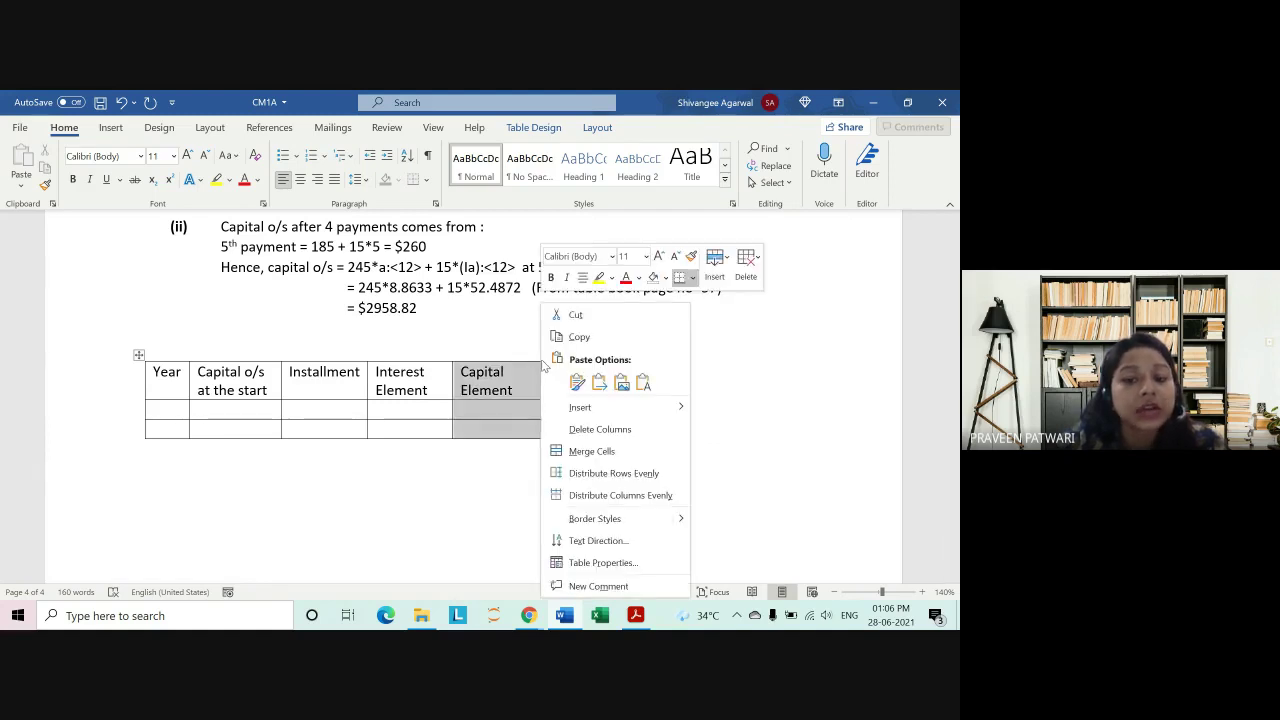
mouse_move(558, 404)
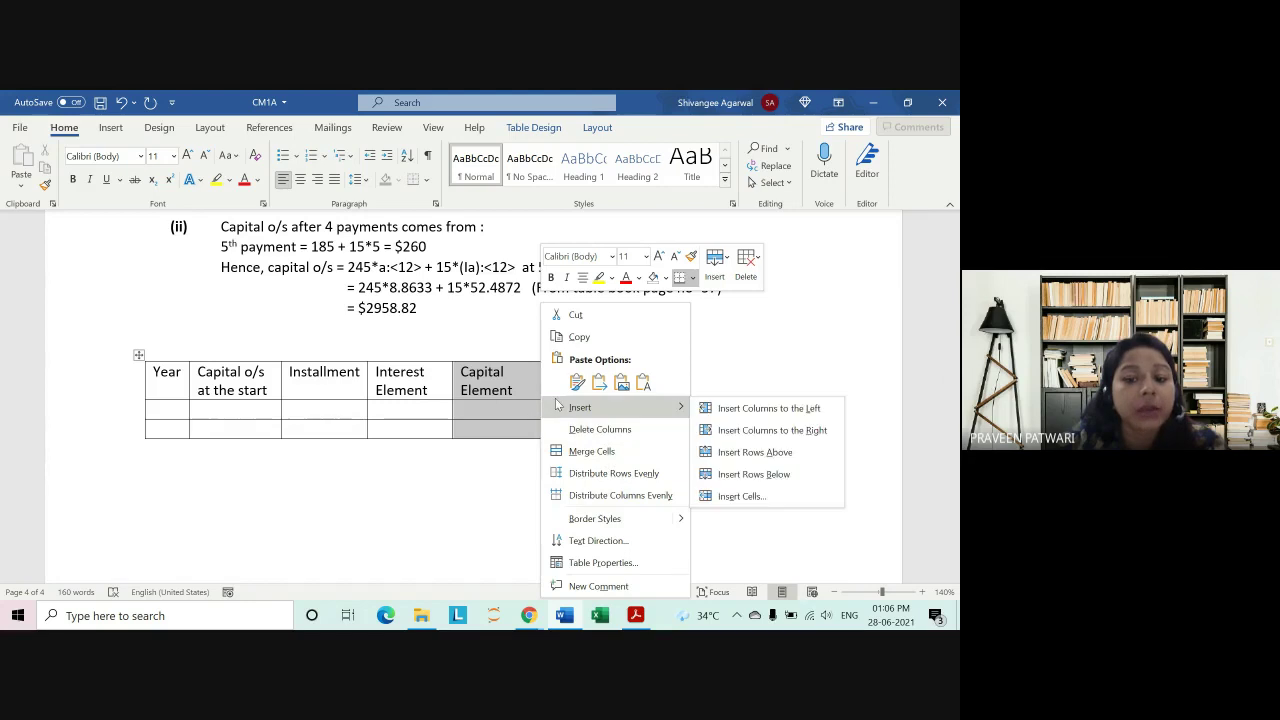
key("Escape")
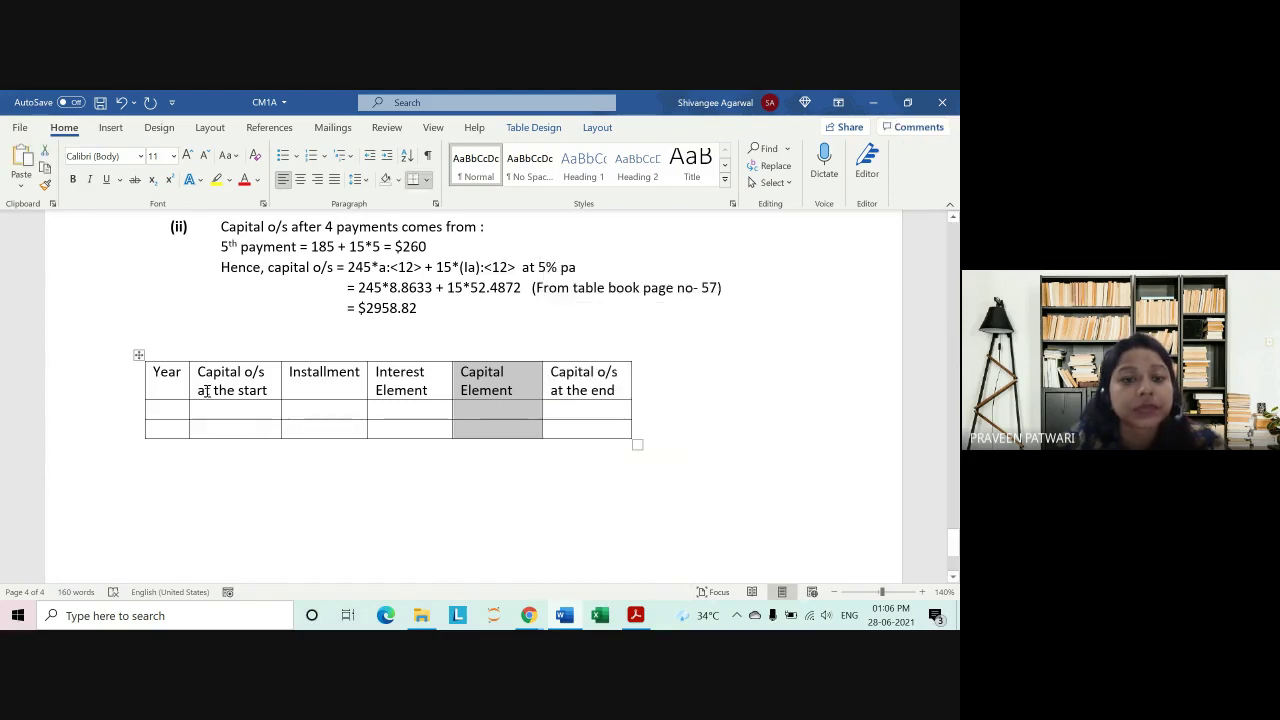
left_click(124, 378)
left_click(139, 355)
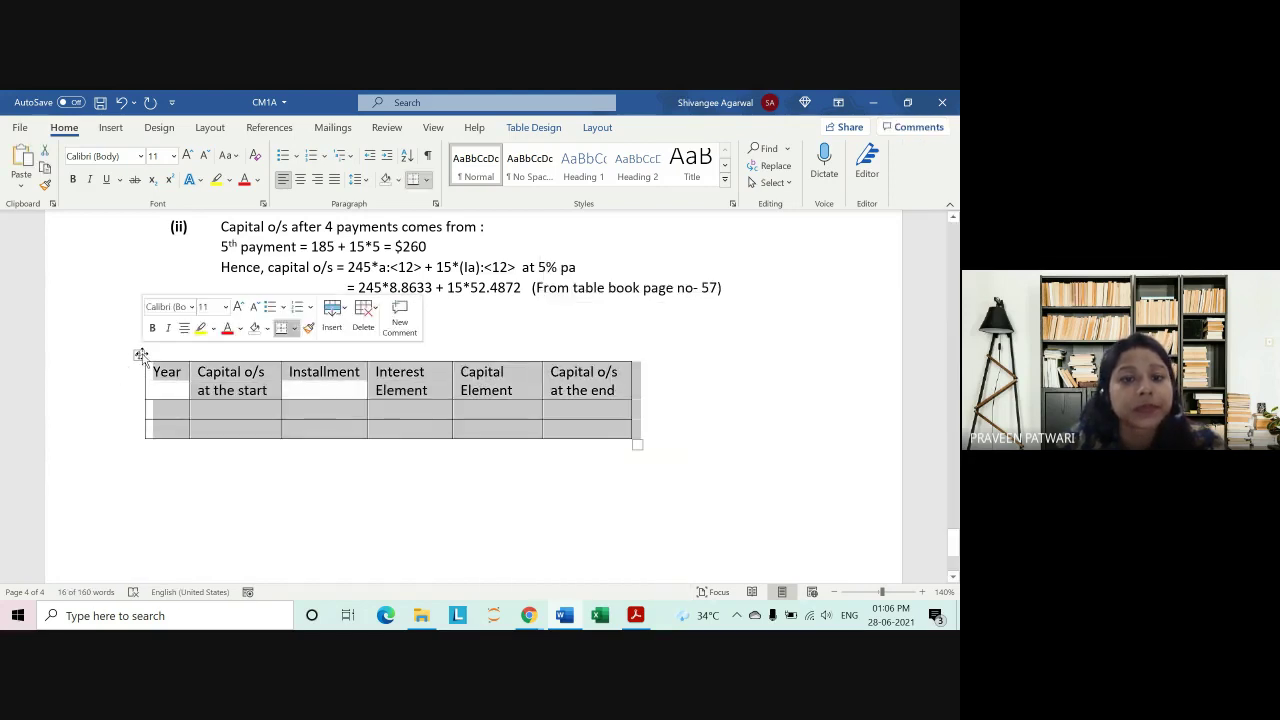
Step: Apply a Table Design style giving bold column headings and a thick rule under the header row
left_click(540, 134)
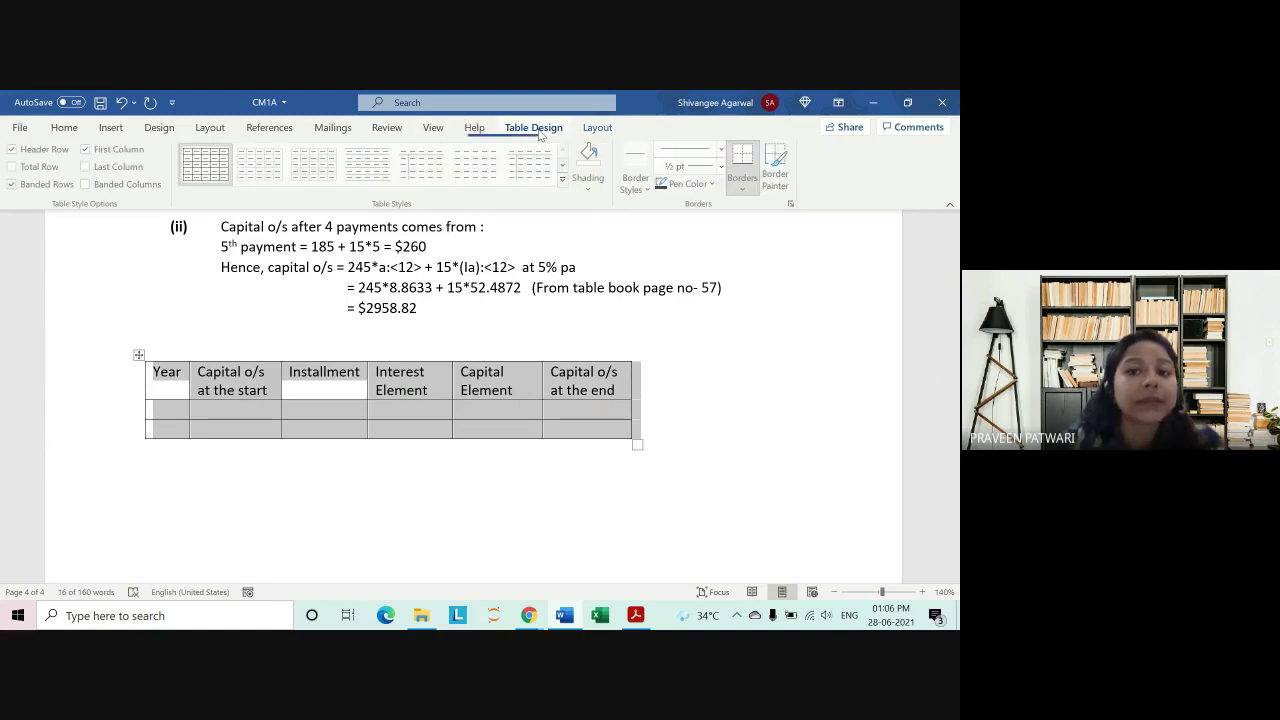
left_click(601, 128)
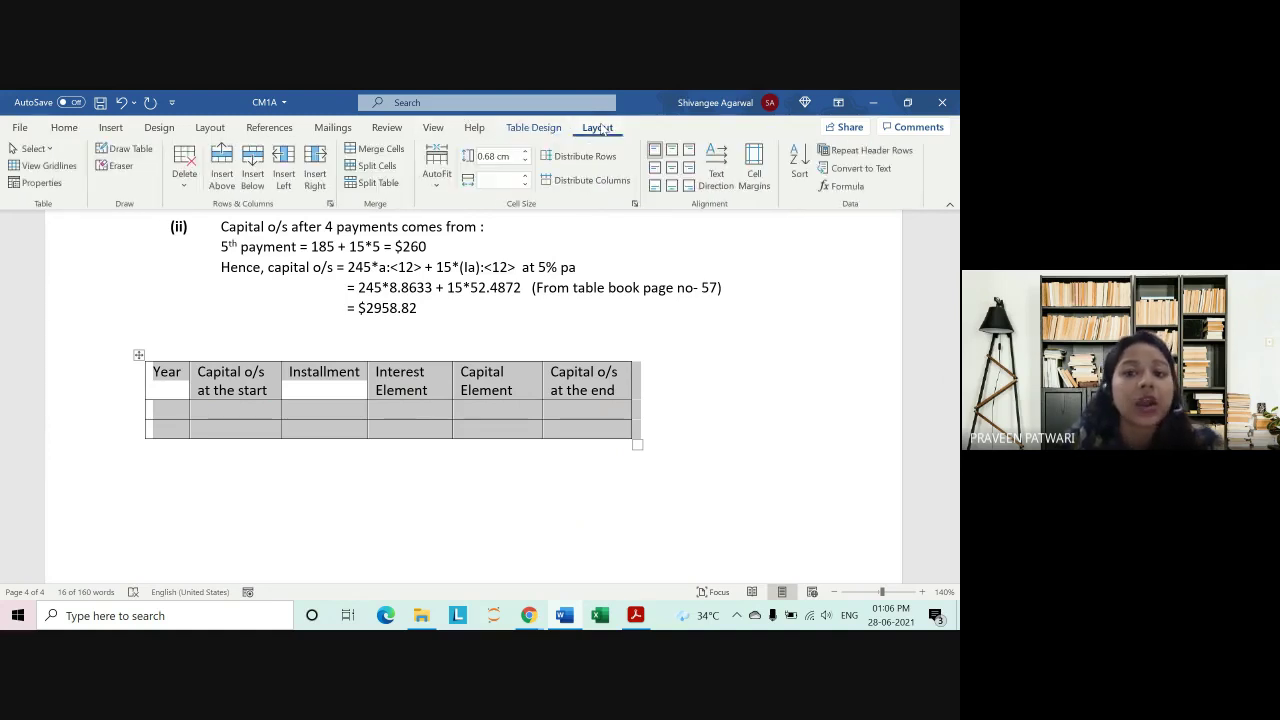
left_click(537, 128)
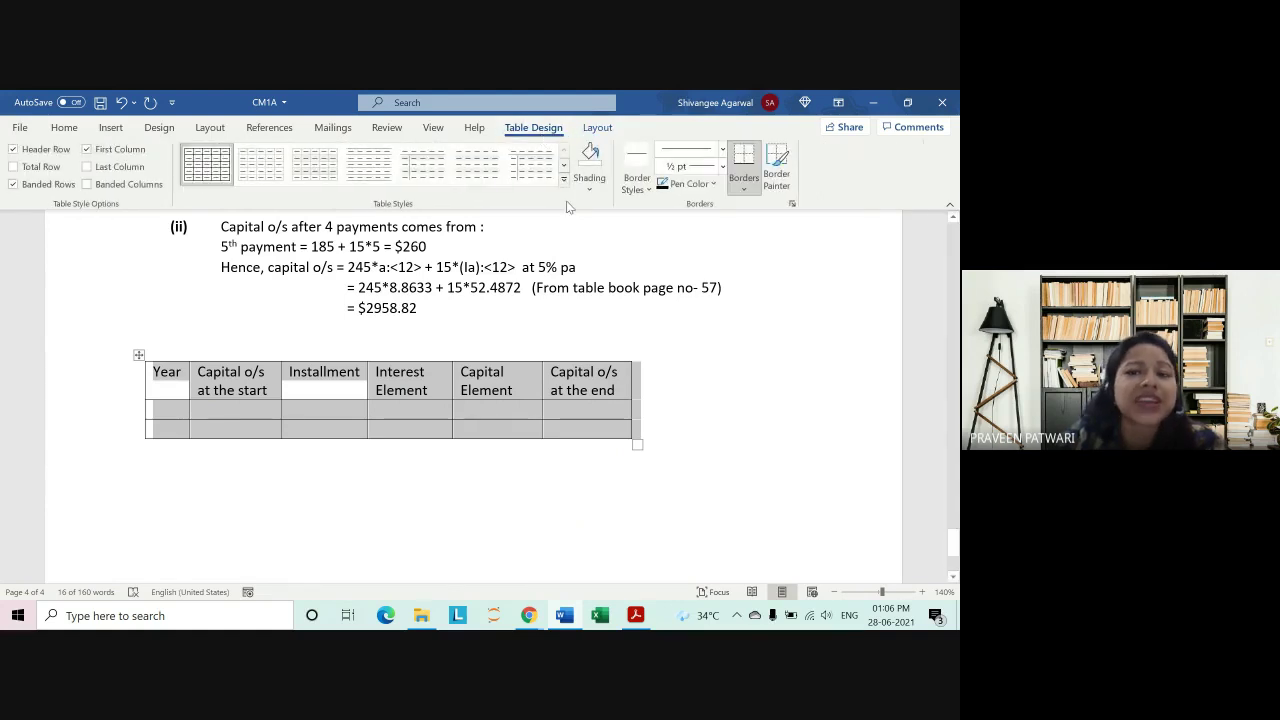
left_click(563, 180)
left_click(335, 180)
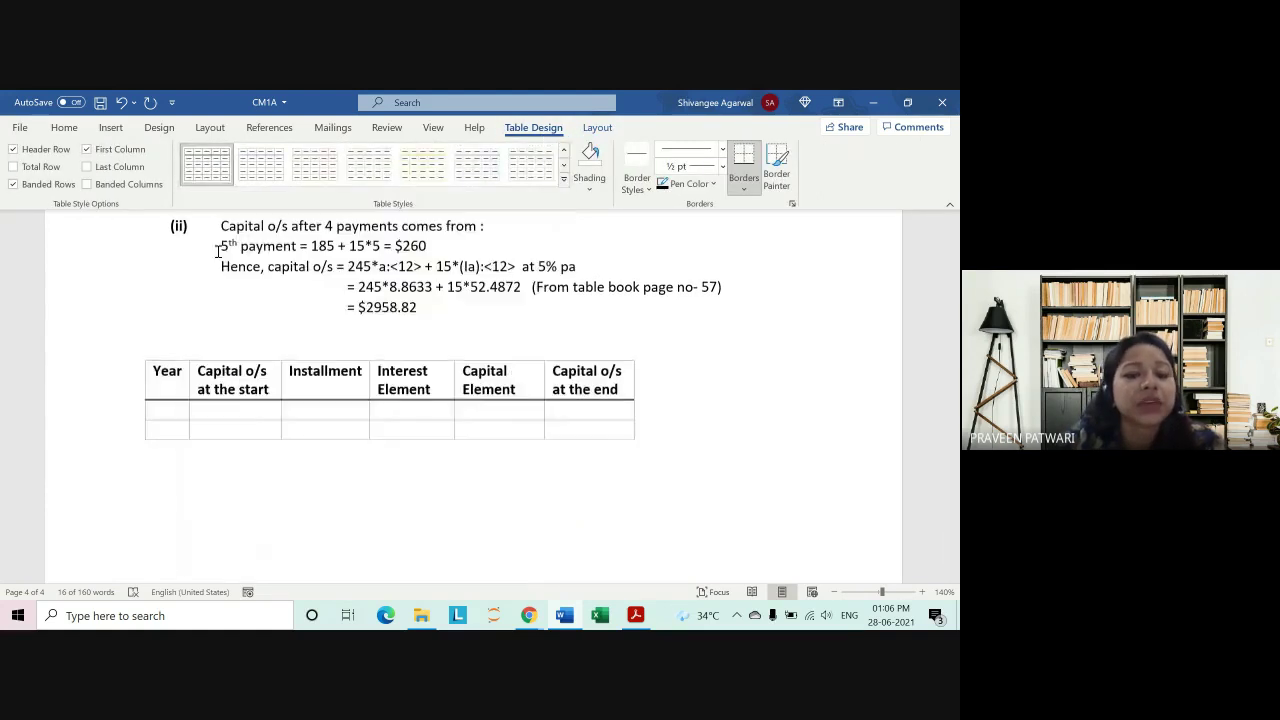
left_click(428, 428)
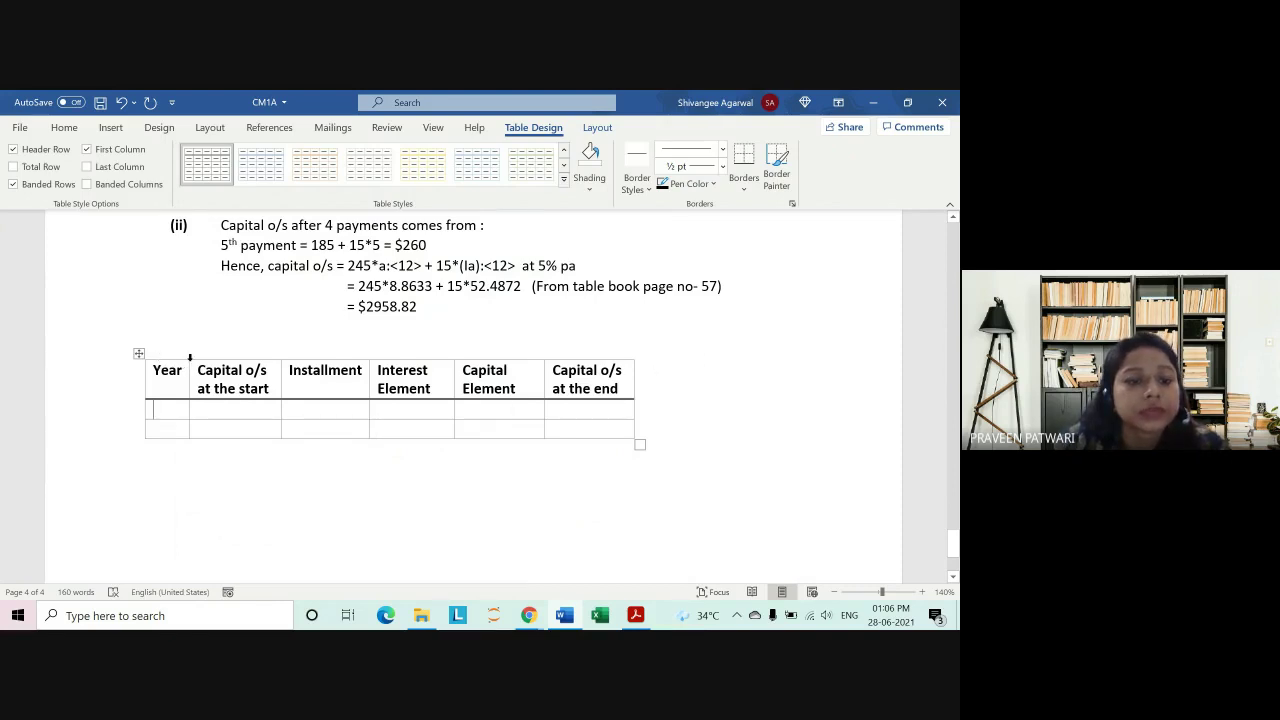
left_click(474, 127)
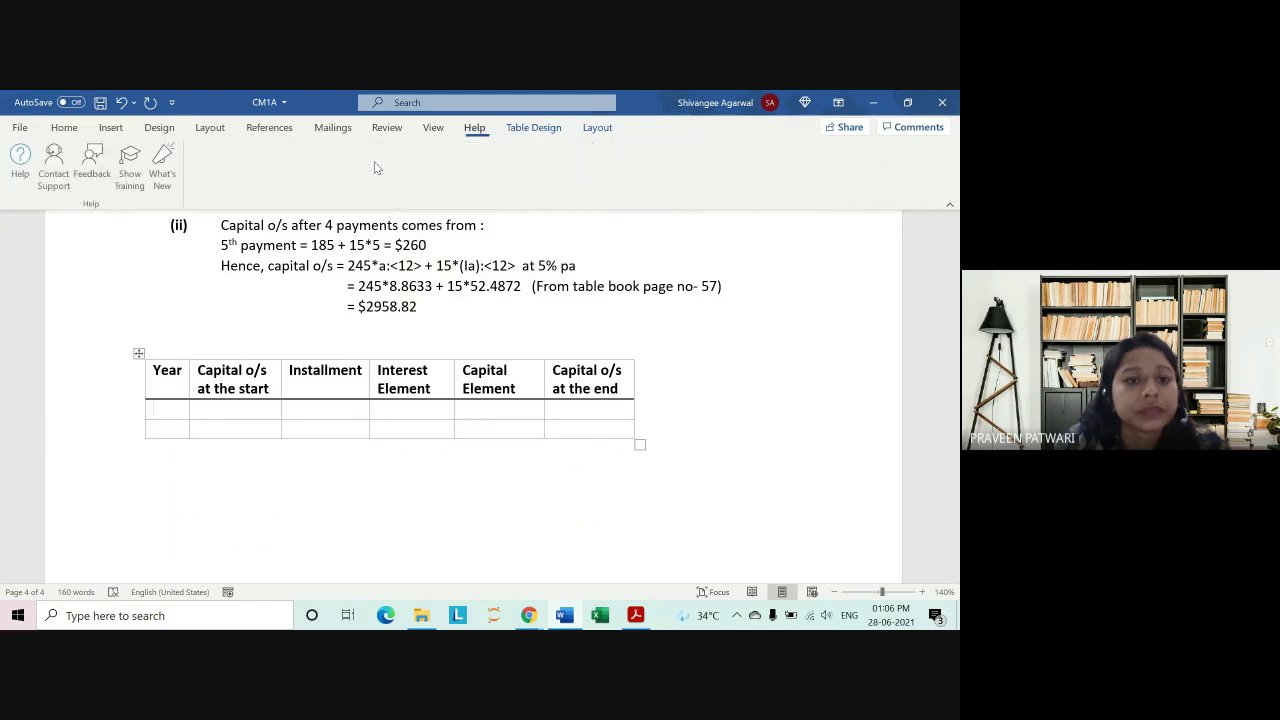
left_click(533, 127)
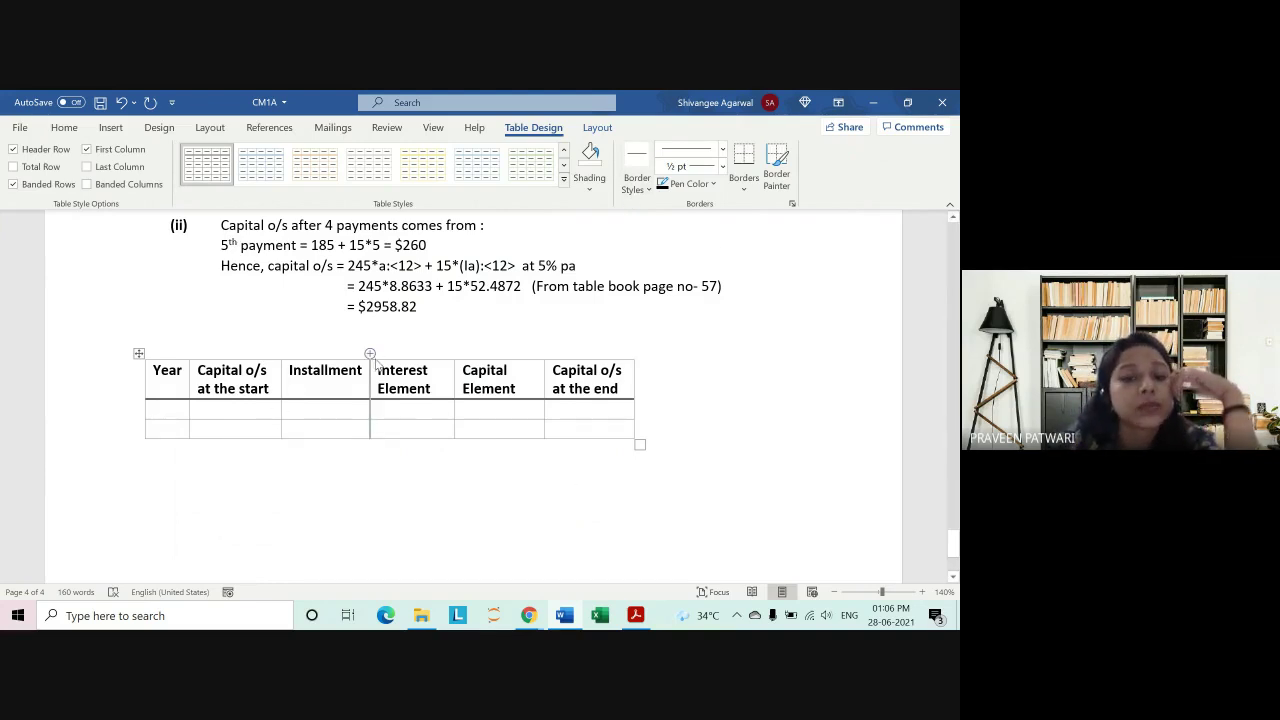
right_click(368, 372)
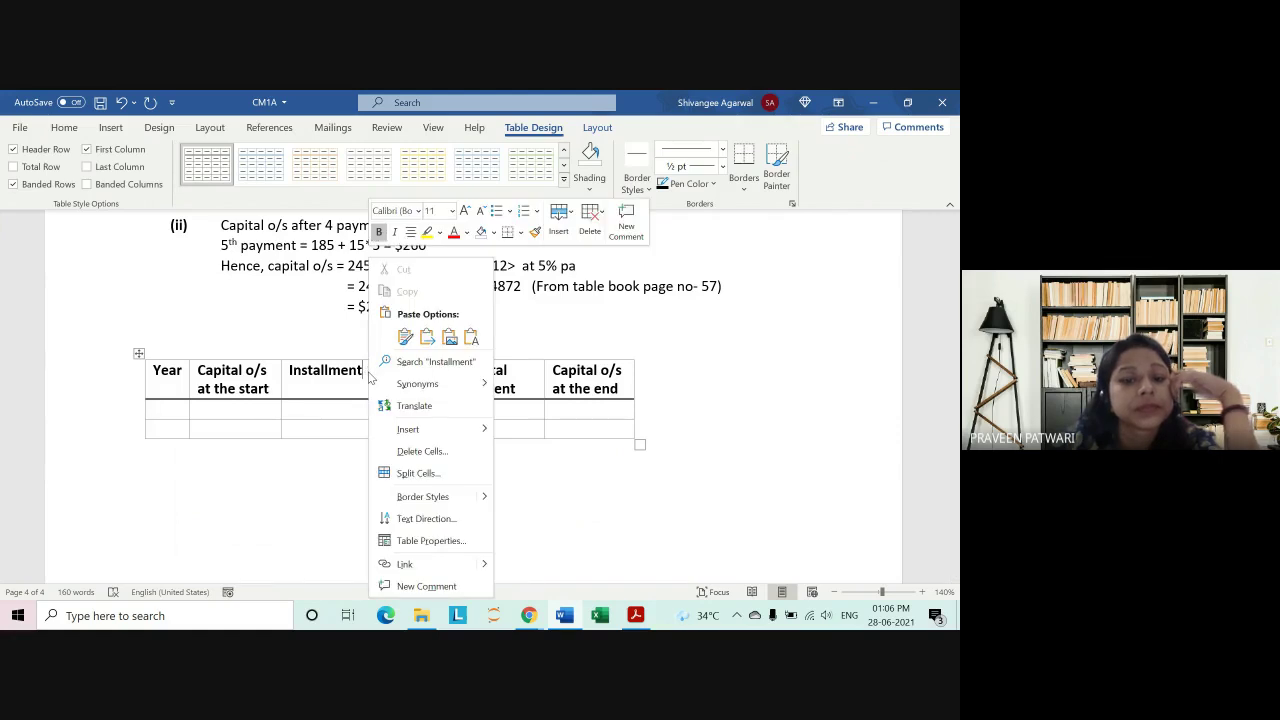
left_click(362, 380)
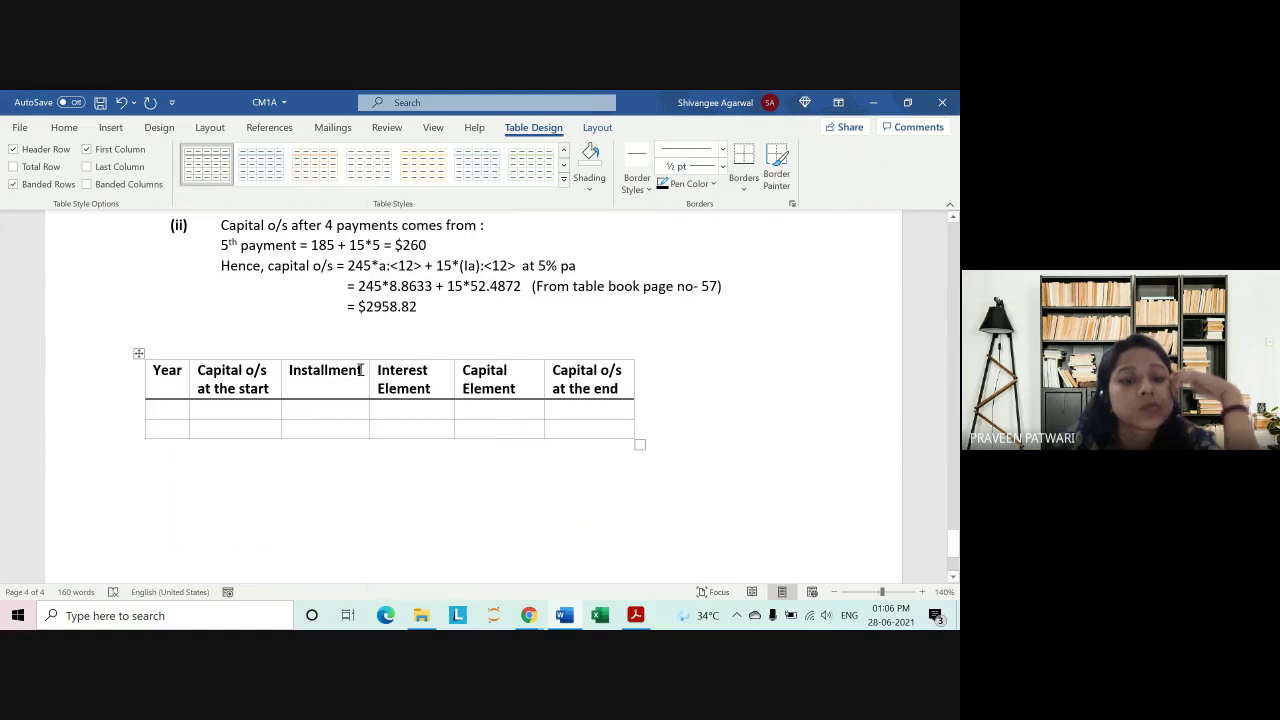
left_click_drag(338, 375, 334, 414)
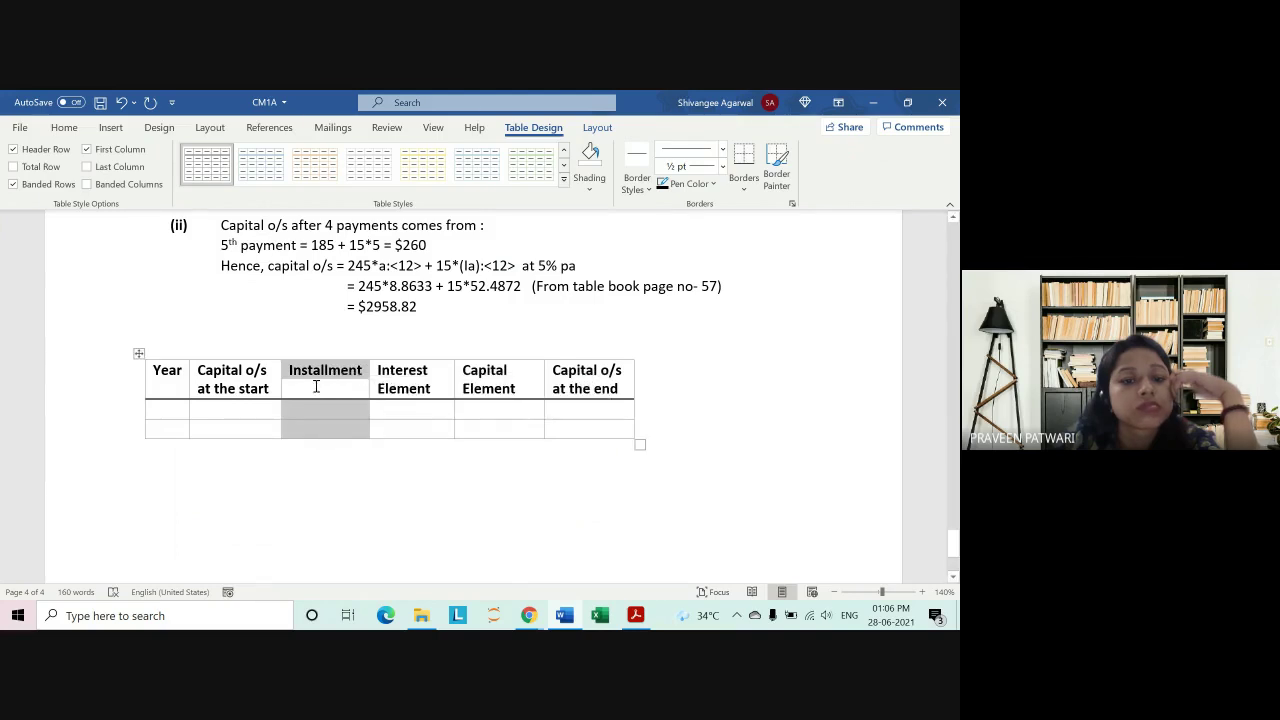
right_click(316, 388)
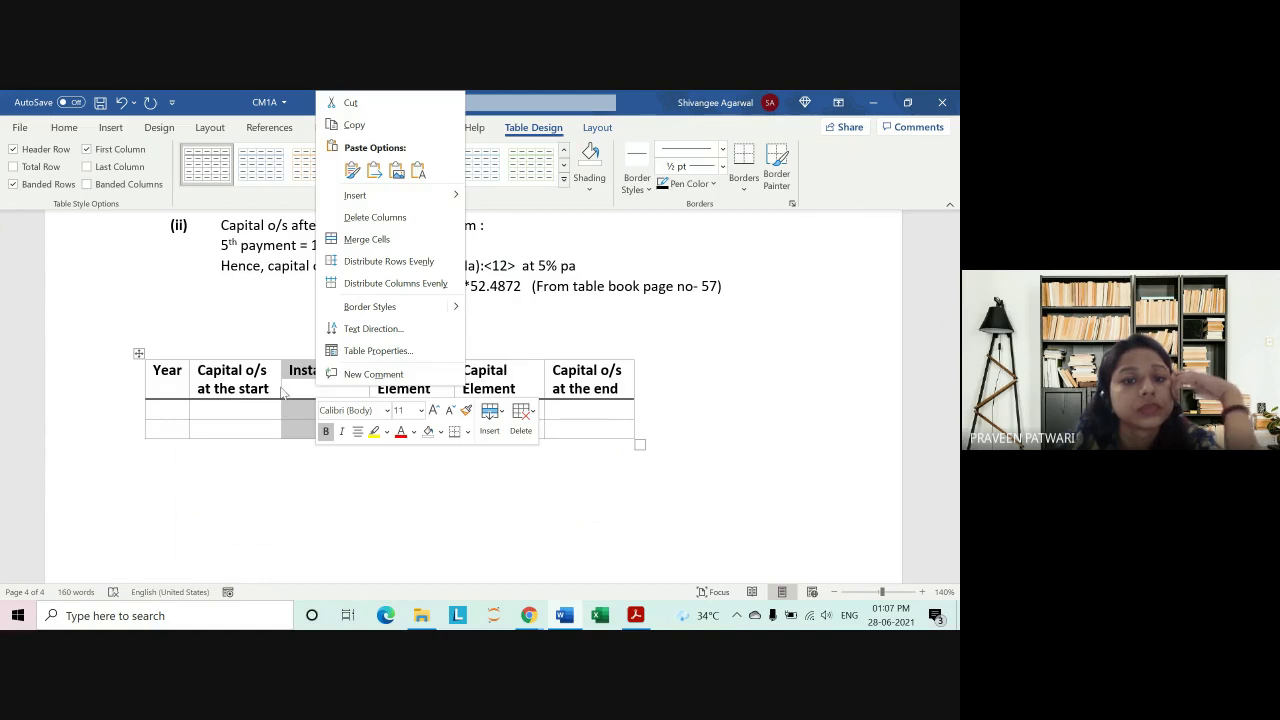
key("Escape")
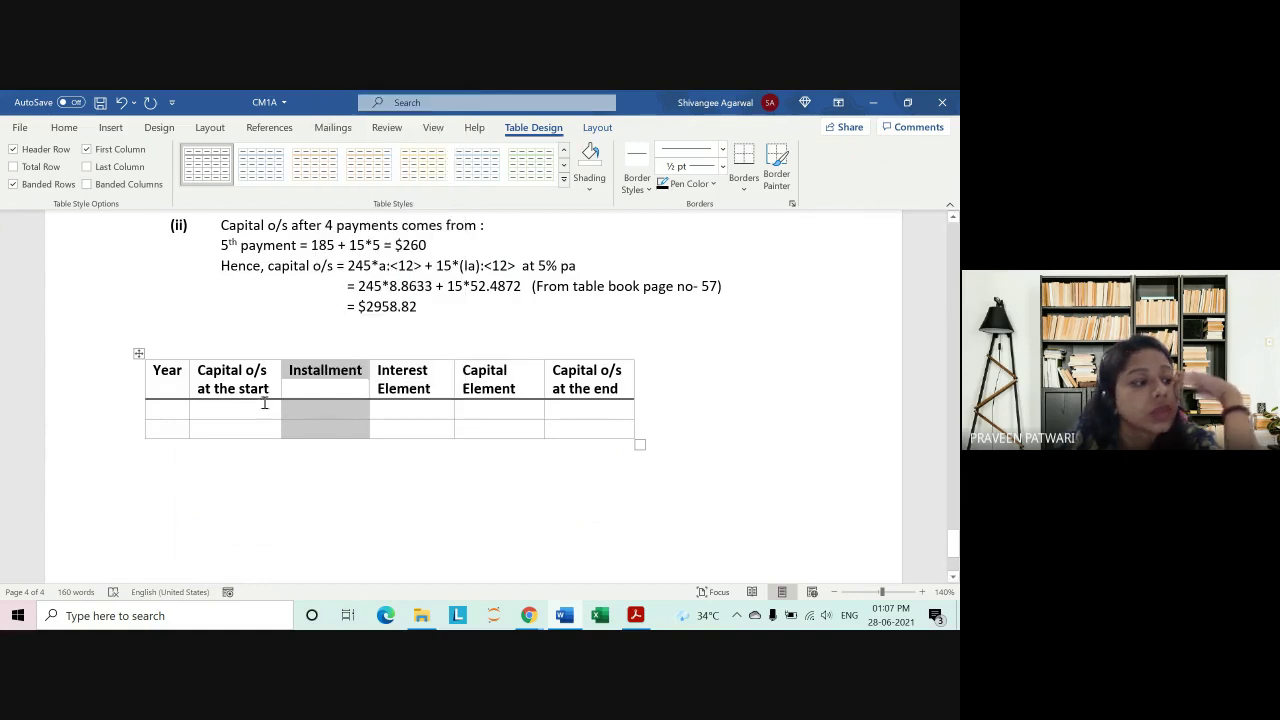
left_click(329, 412)
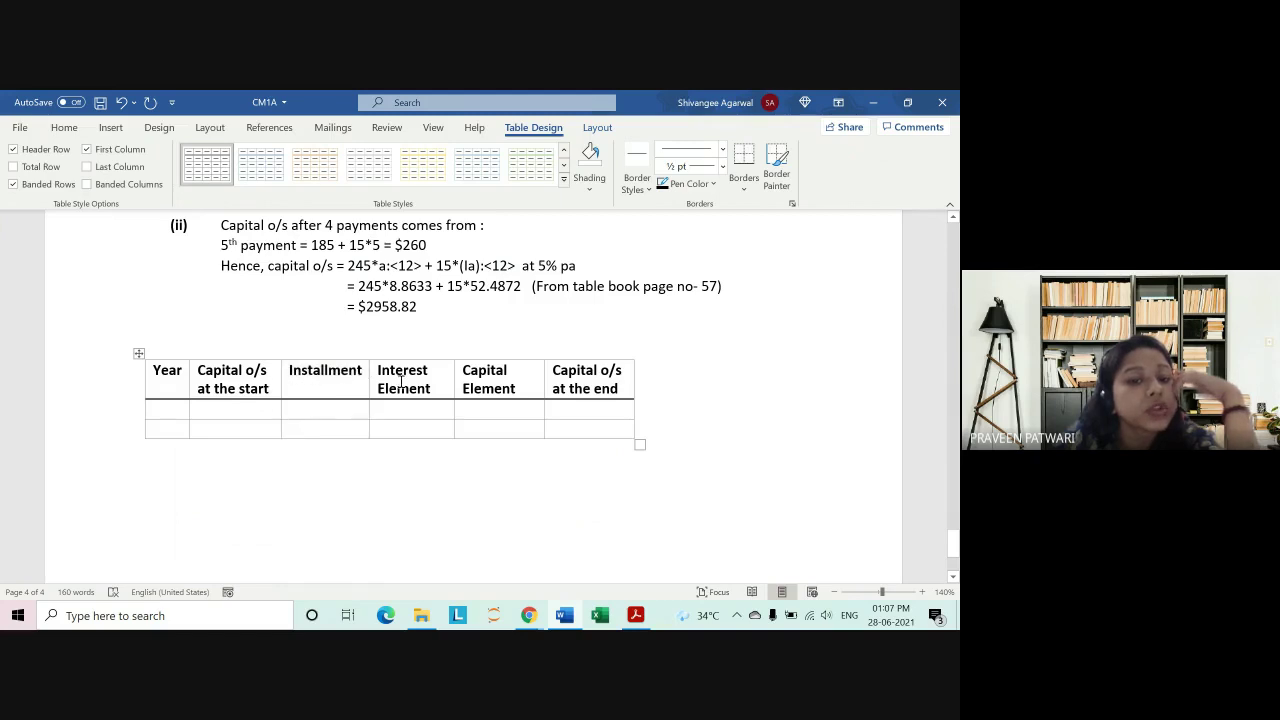
left_click_drag(402, 380, 406, 432)
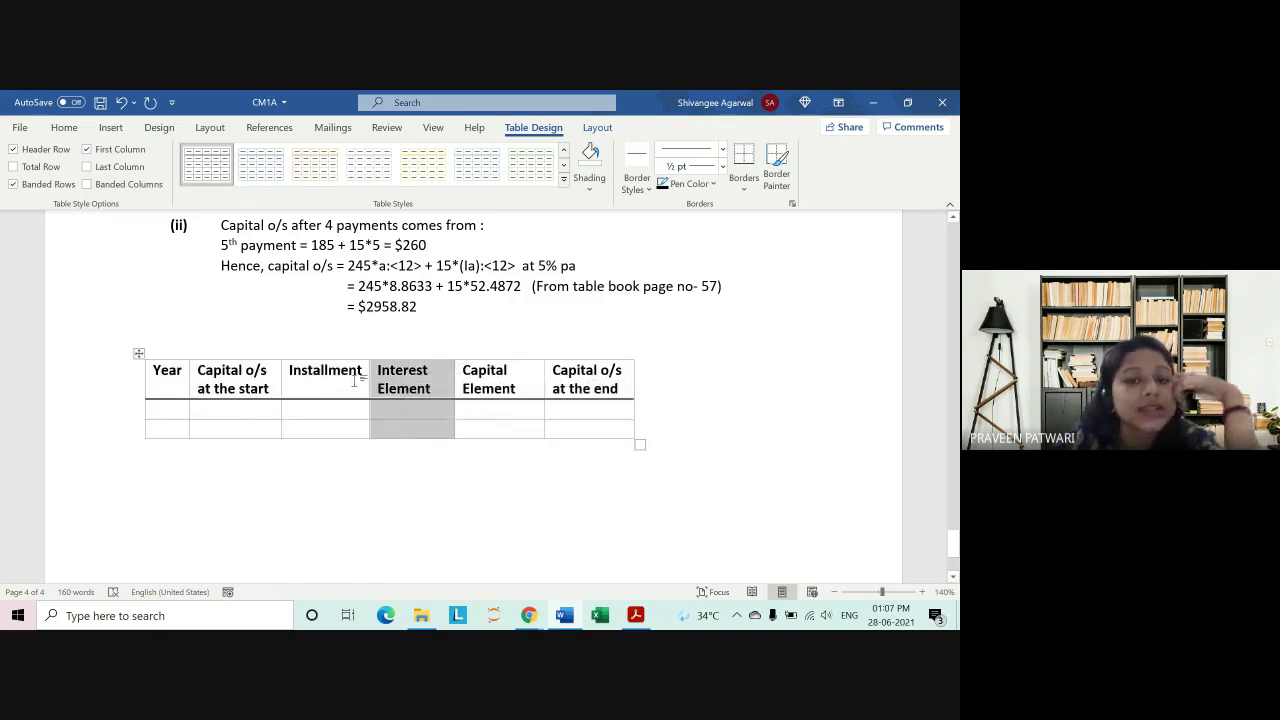
mouse_move(378, 371)
left_mouse_down()
mouse_move(415, 385)
mouse_move(419, 430)
left_mouse_up()
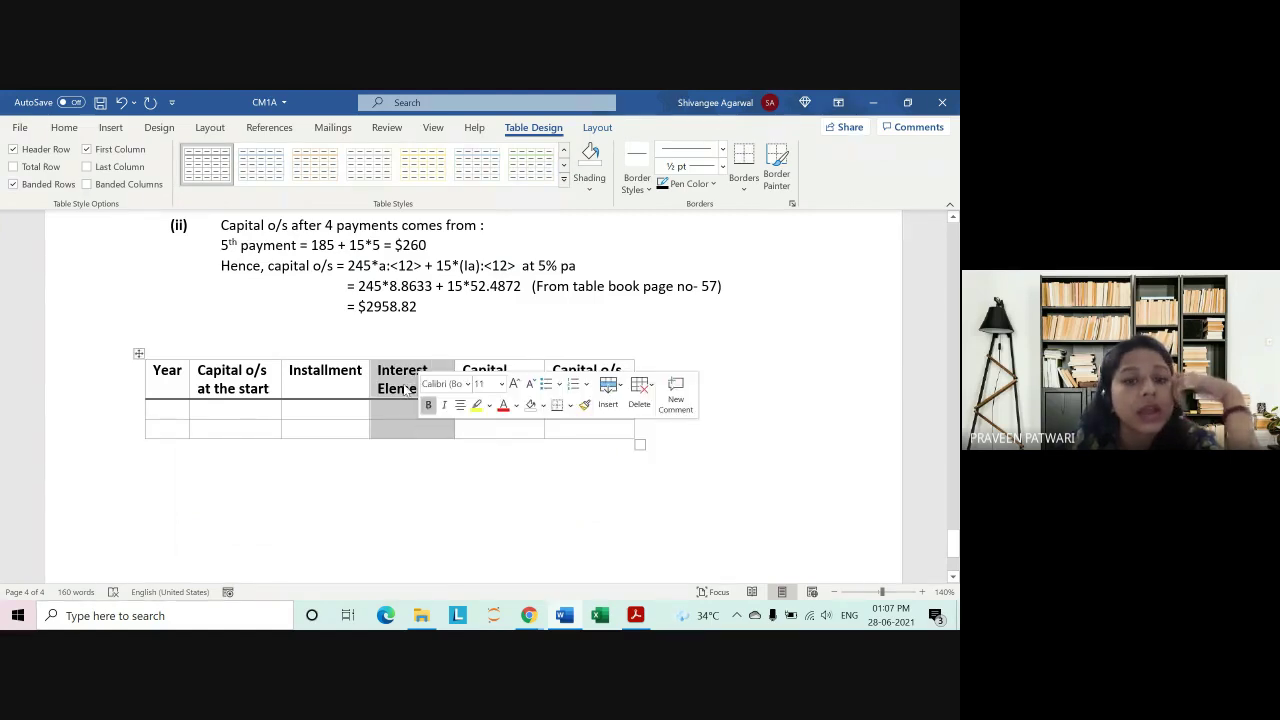
right_click(385, 428)
mouse_move(405, 413)
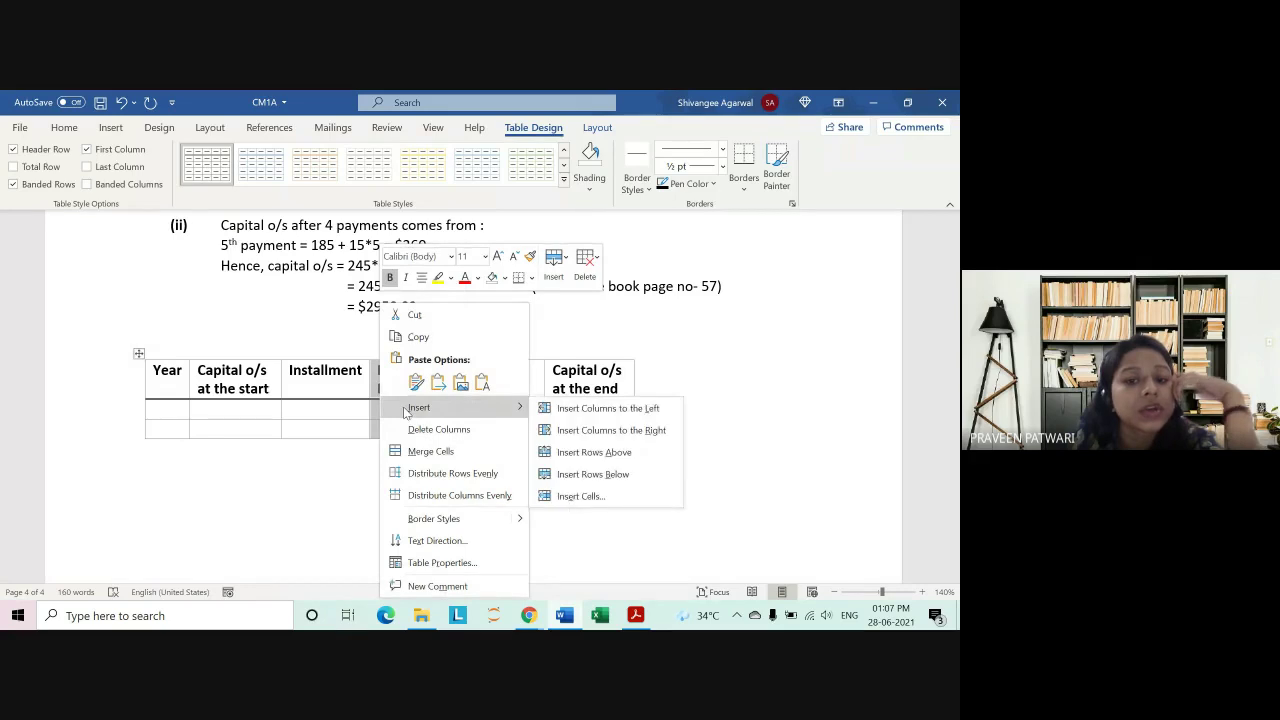
left_click(318, 392)
left_click(583, 388)
mouse_move(634, 356)
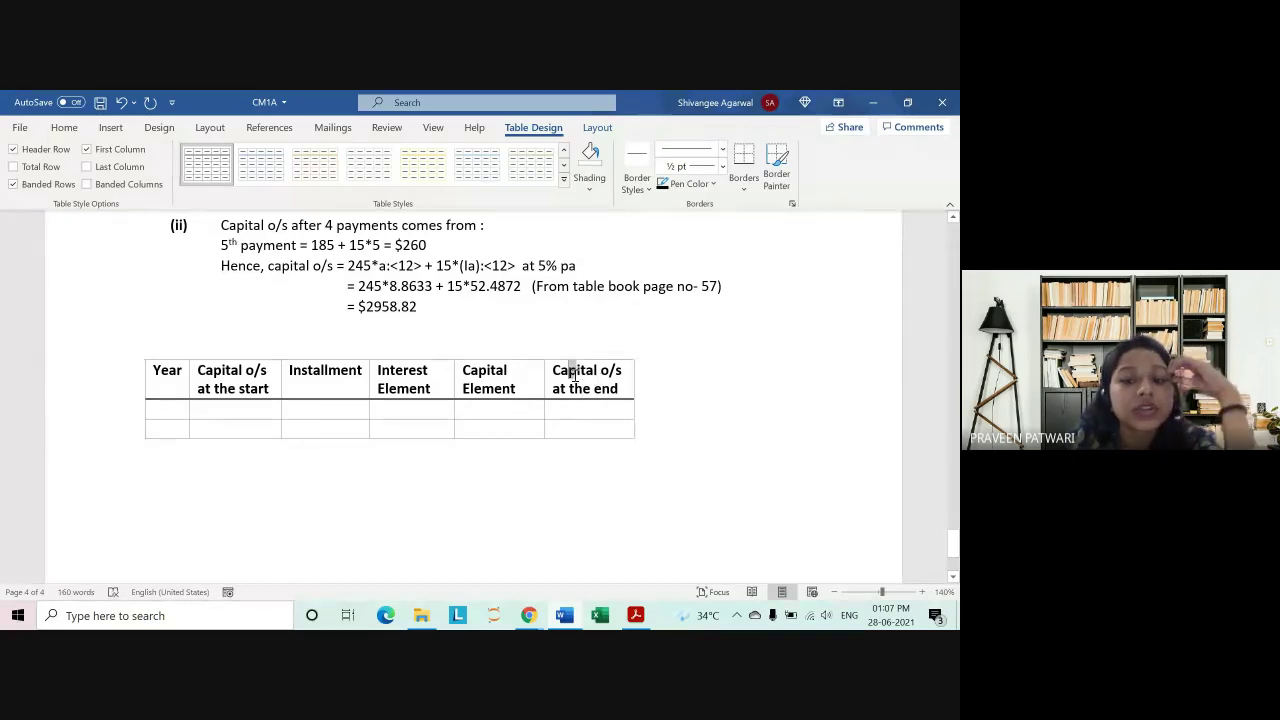
left_click_drag(575, 375, 578, 428)
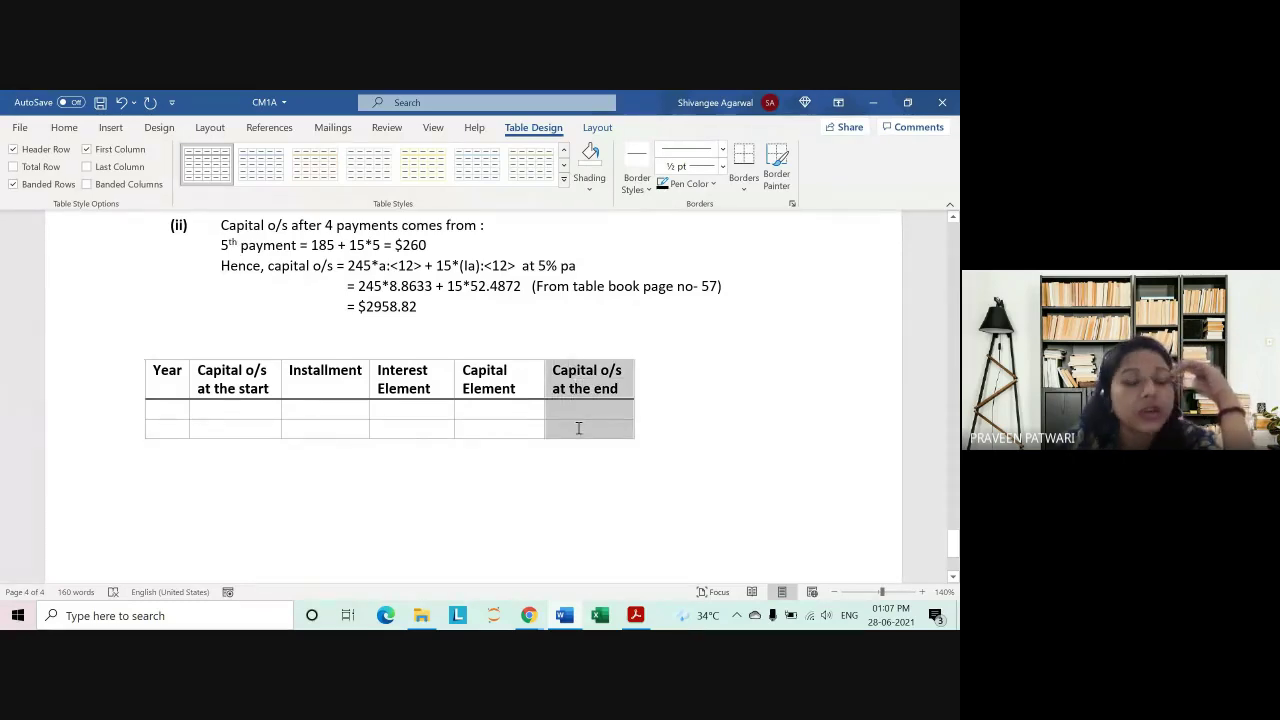
right_click(578, 418)
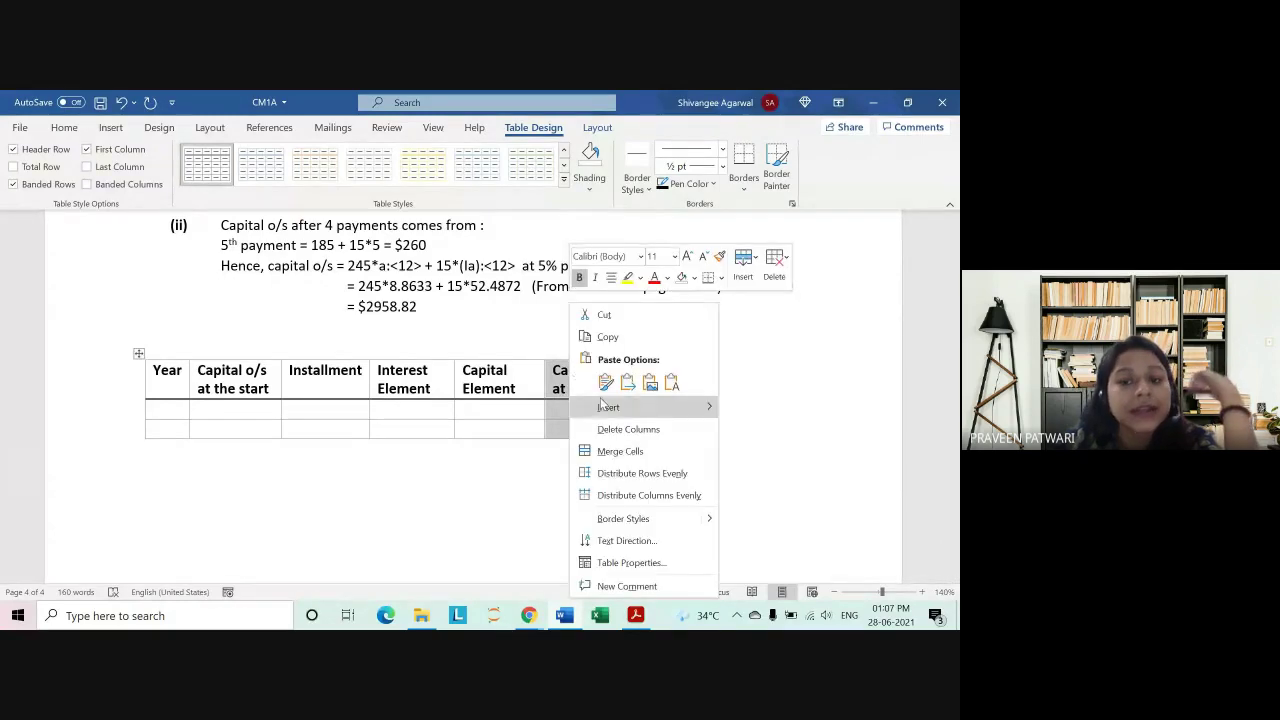
mouse_move(604, 410)
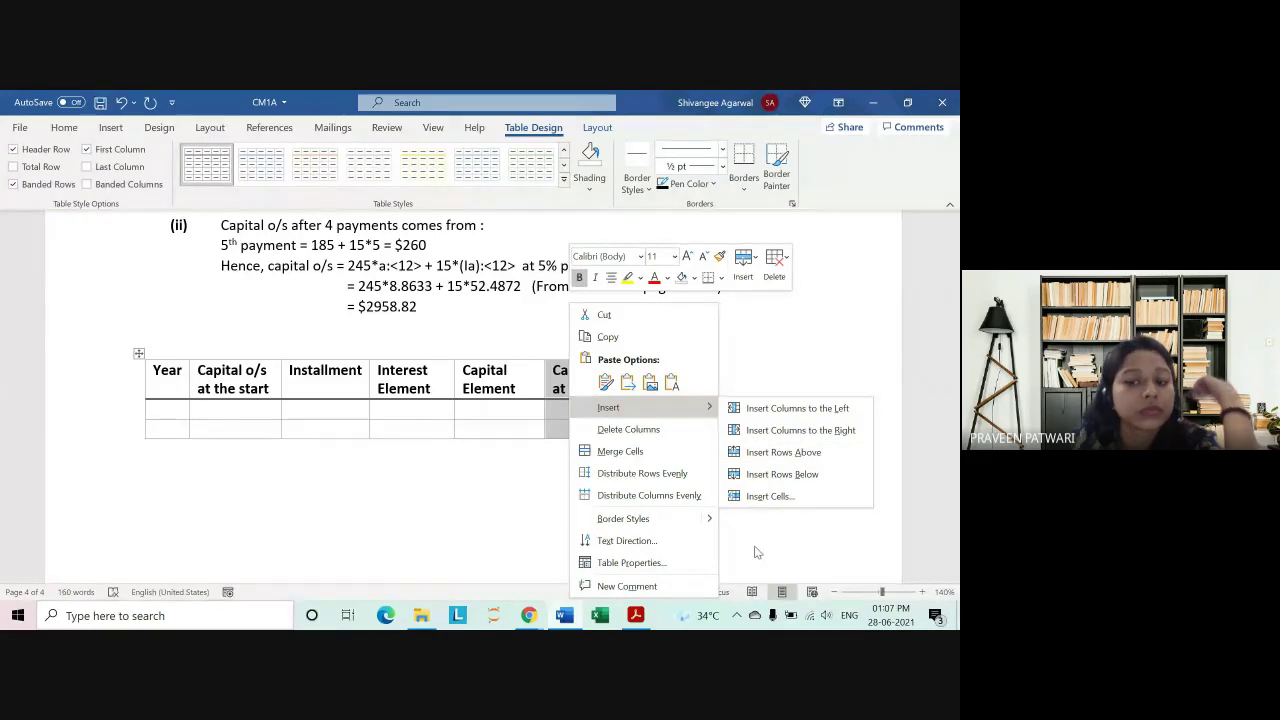
left_click(799, 432)
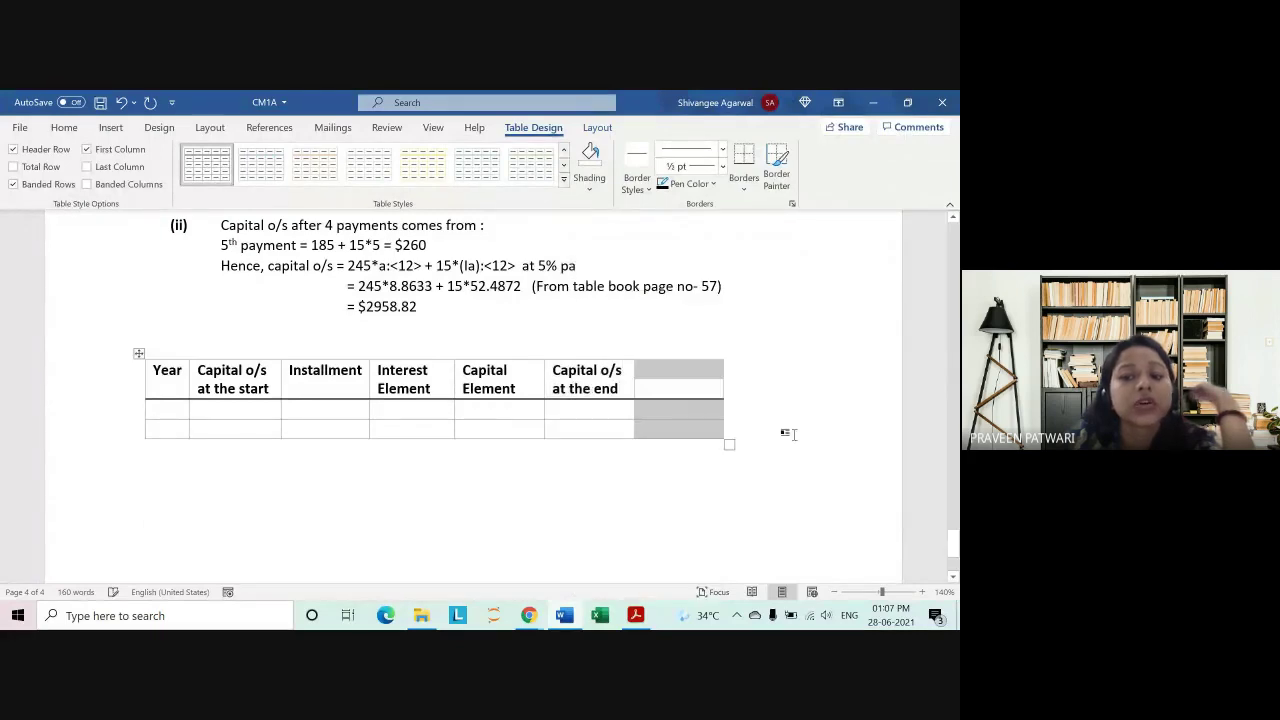
left_click(689, 479)
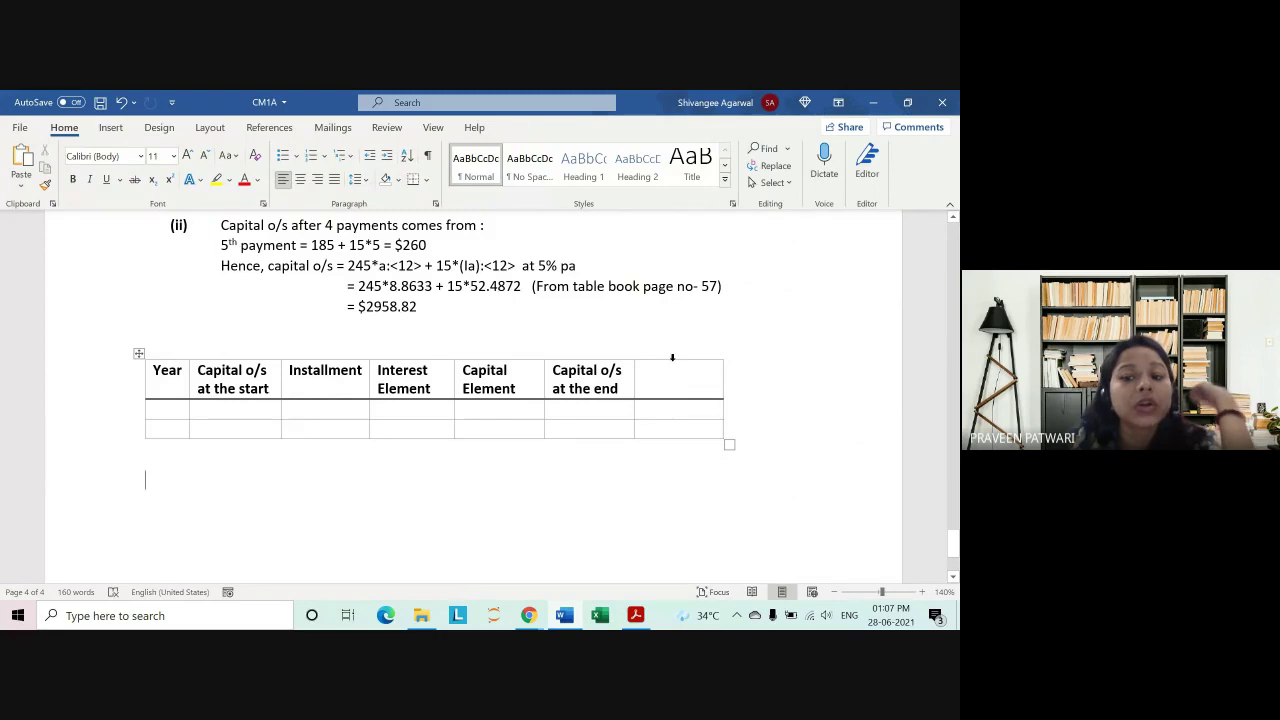
left_click(672, 357)
left_click(670, 456)
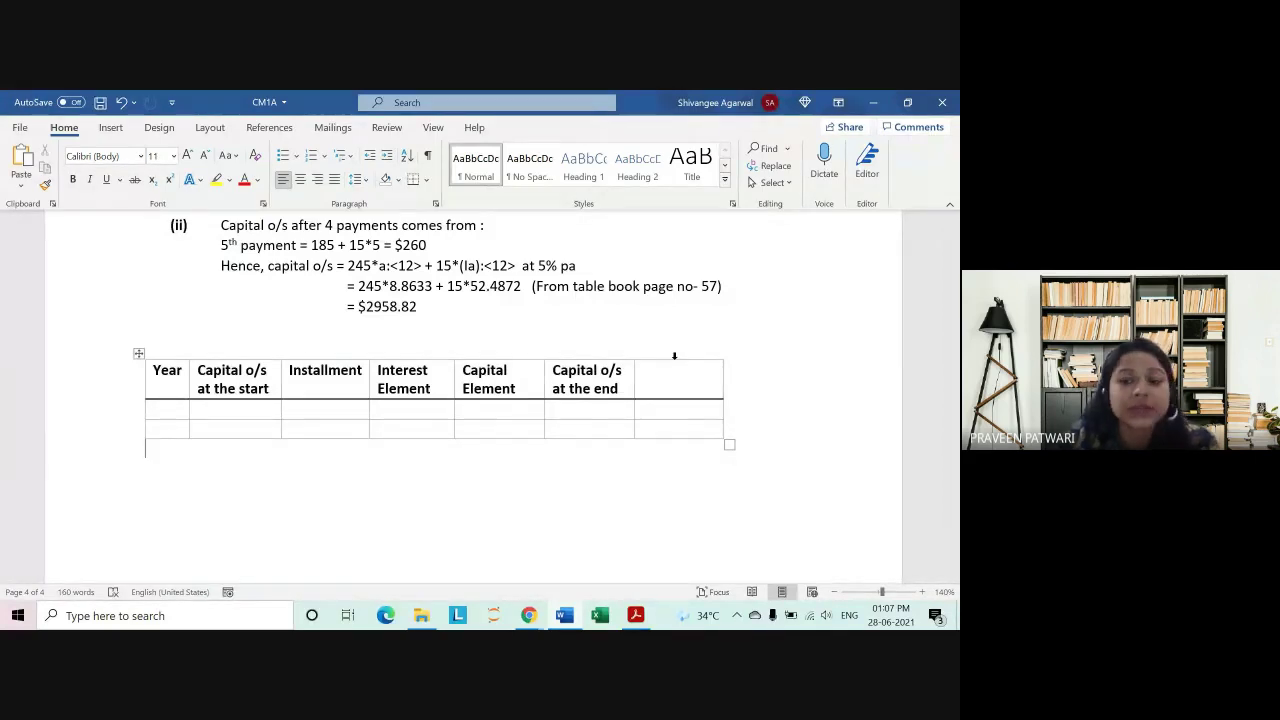
left_click(674, 355)
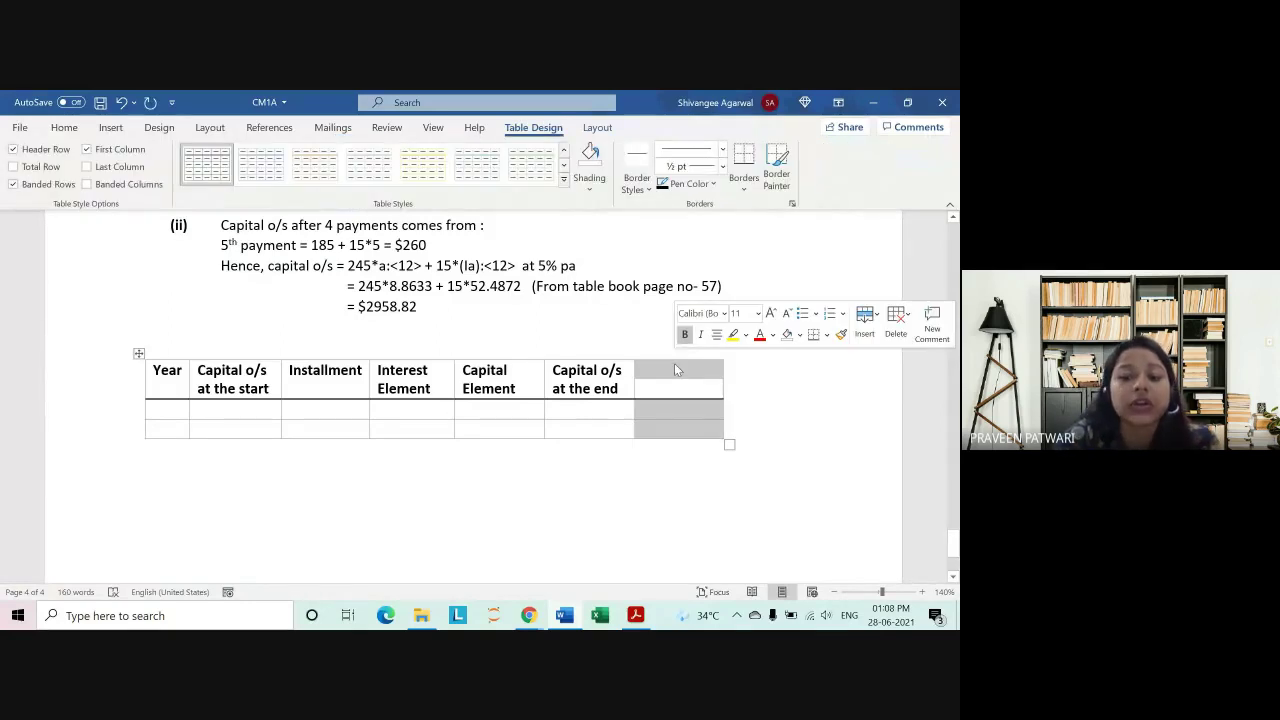
left_click(674, 368)
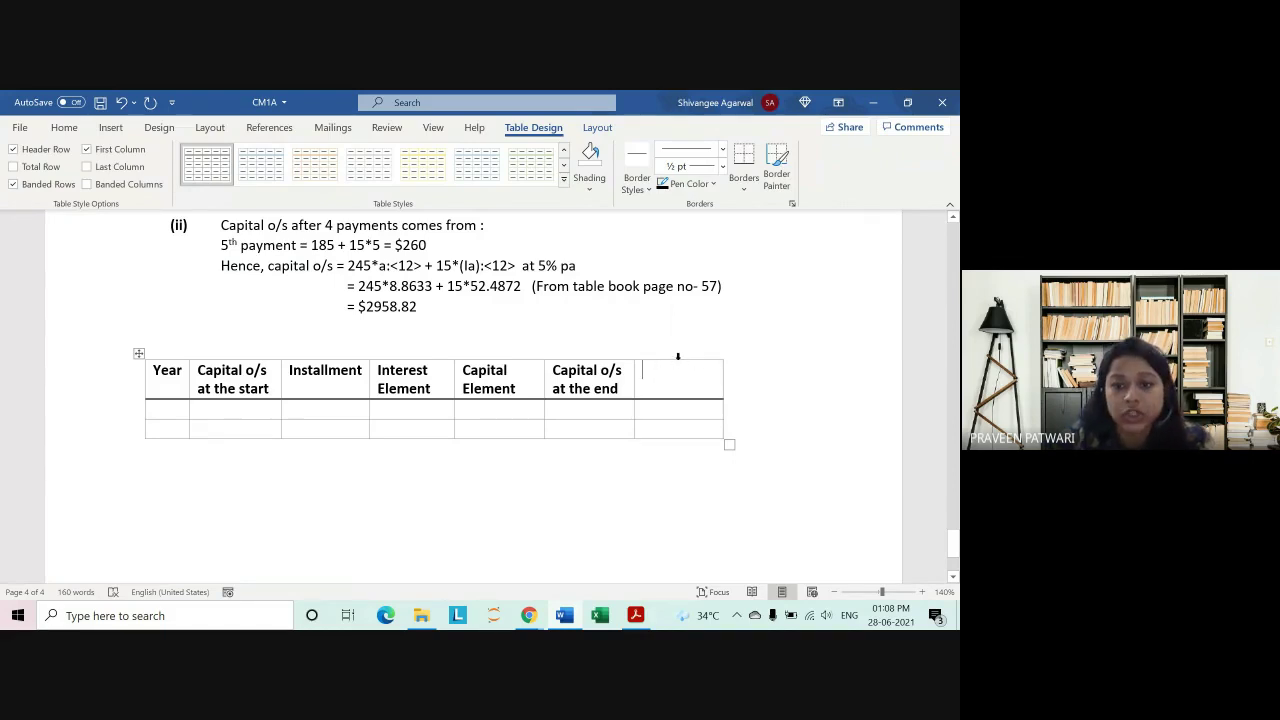
left_click(678, 356)
key("BackSpace")
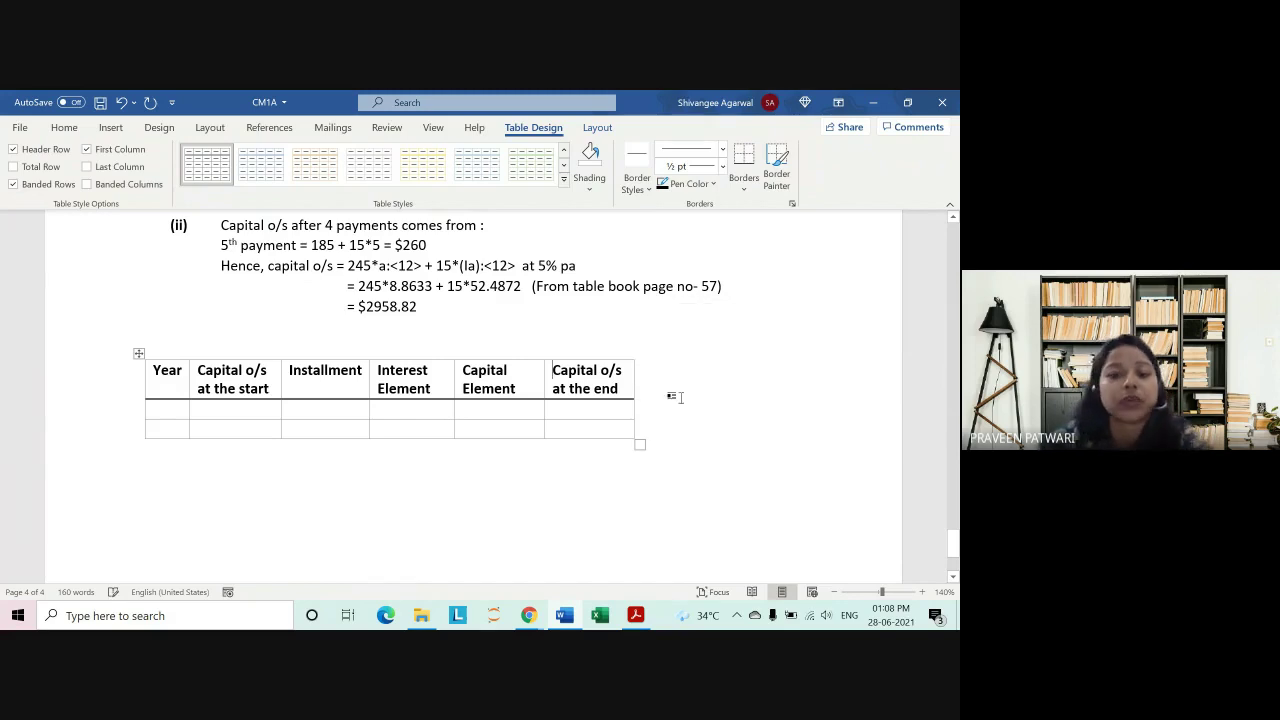
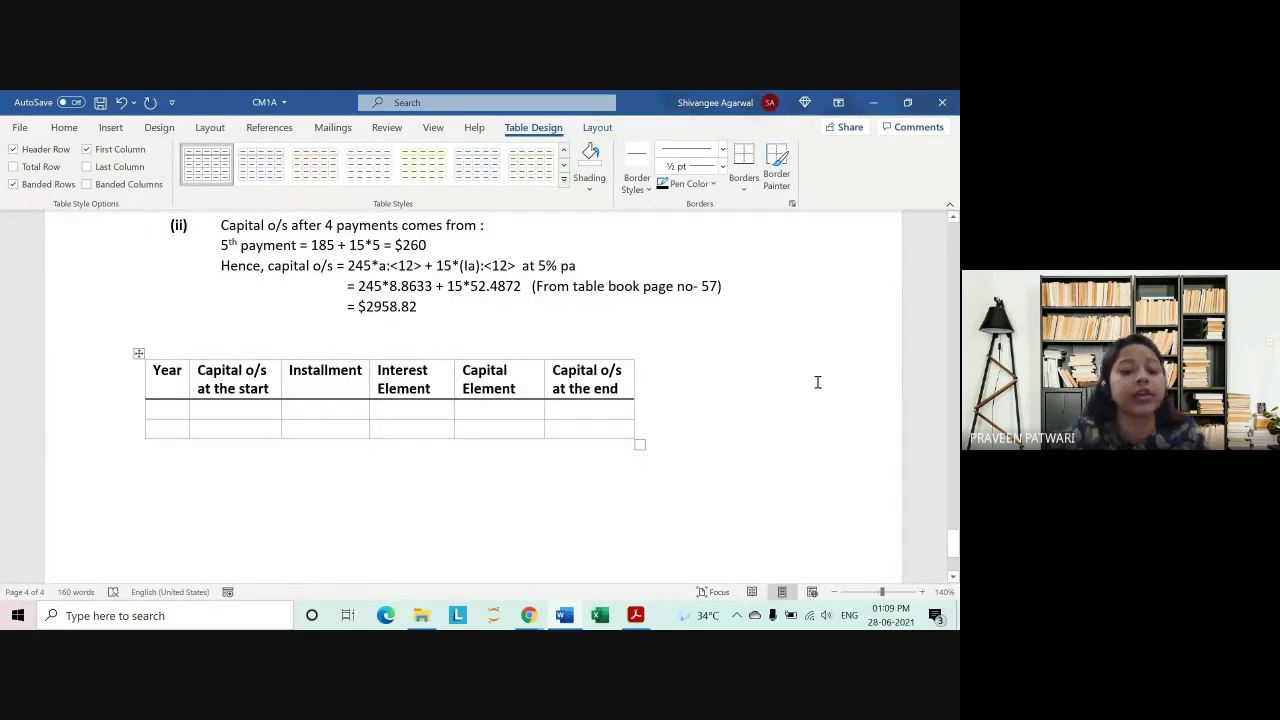
Step: Enter 5 in the Year cell of the schedule's first data row
type("5")
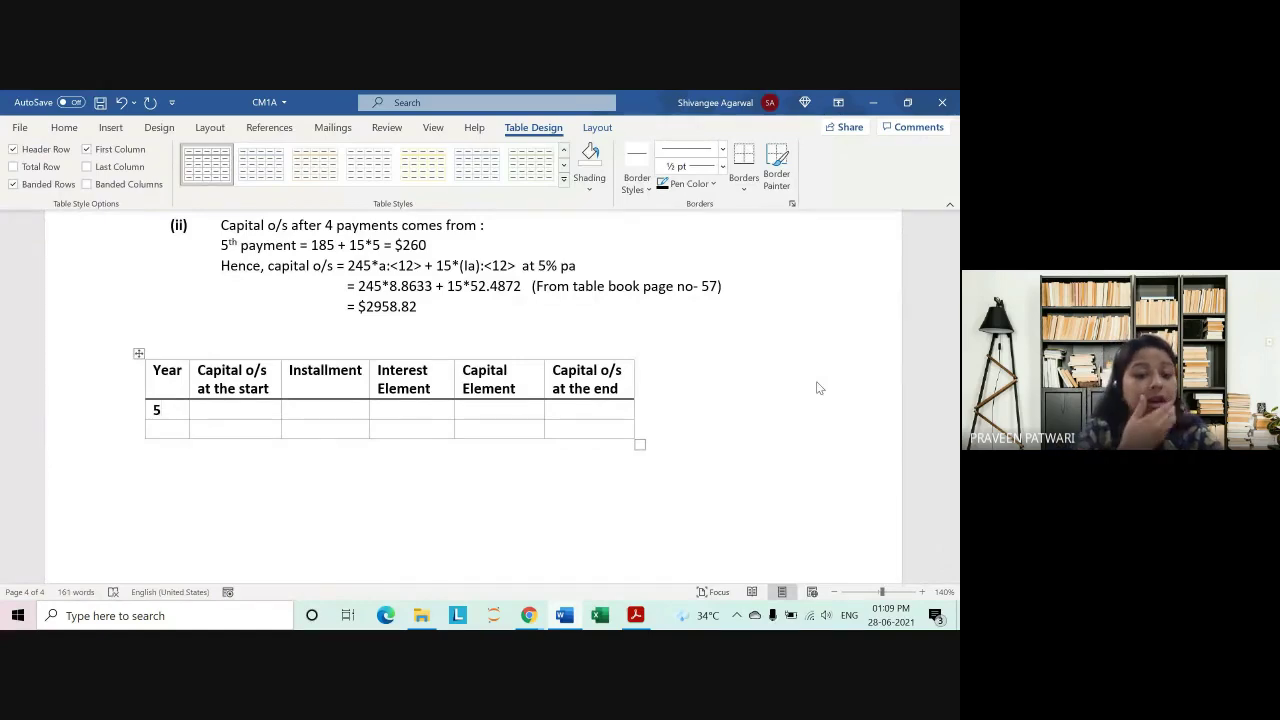
key("BackSpace")
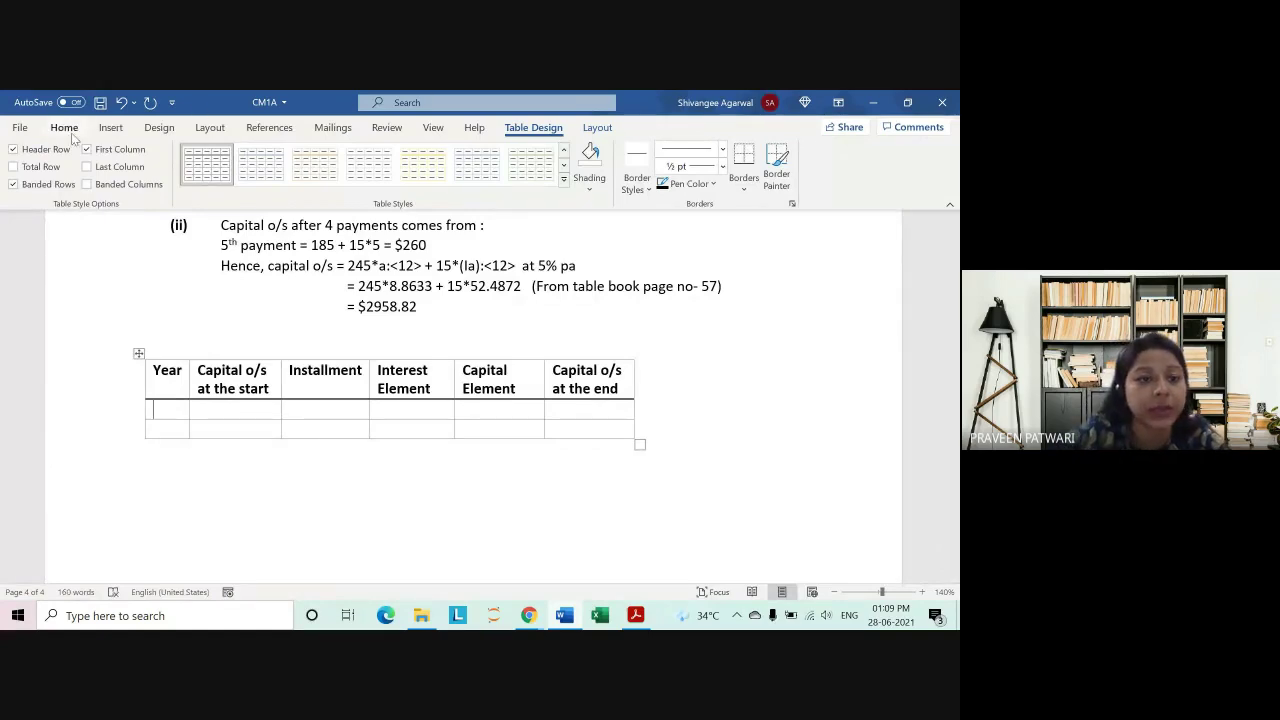
left_click(64, 128)
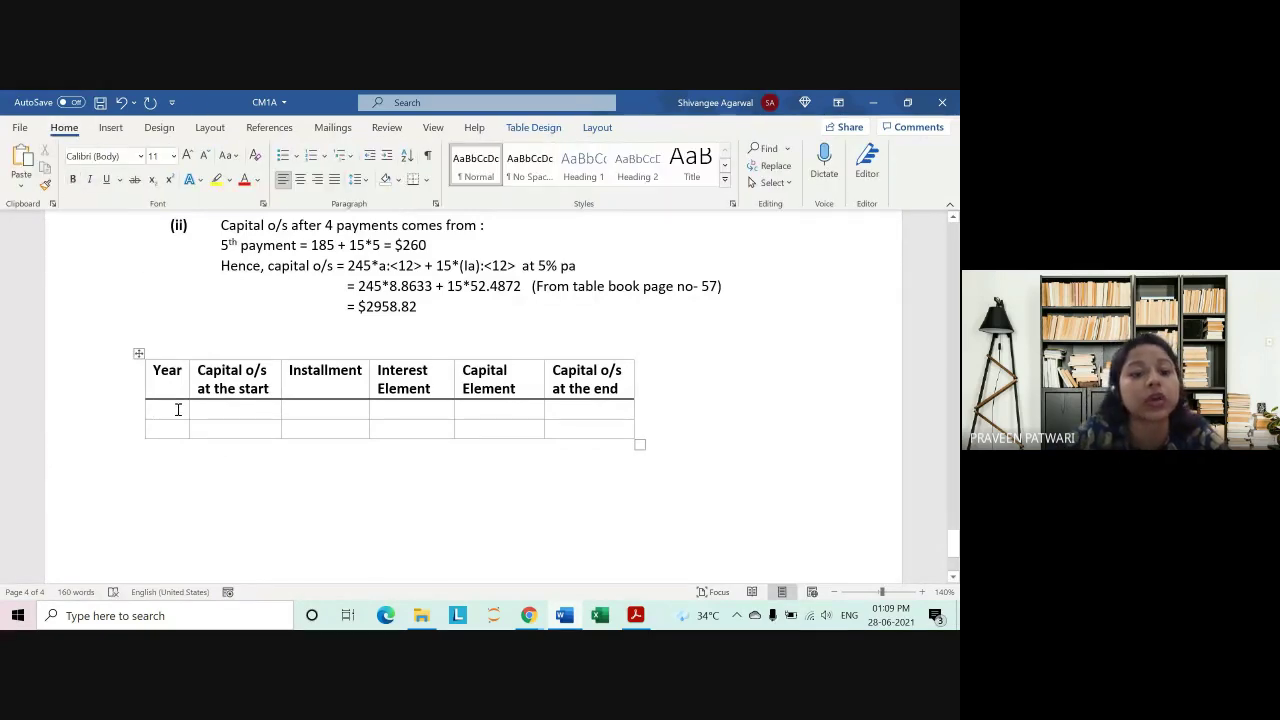
type("5")
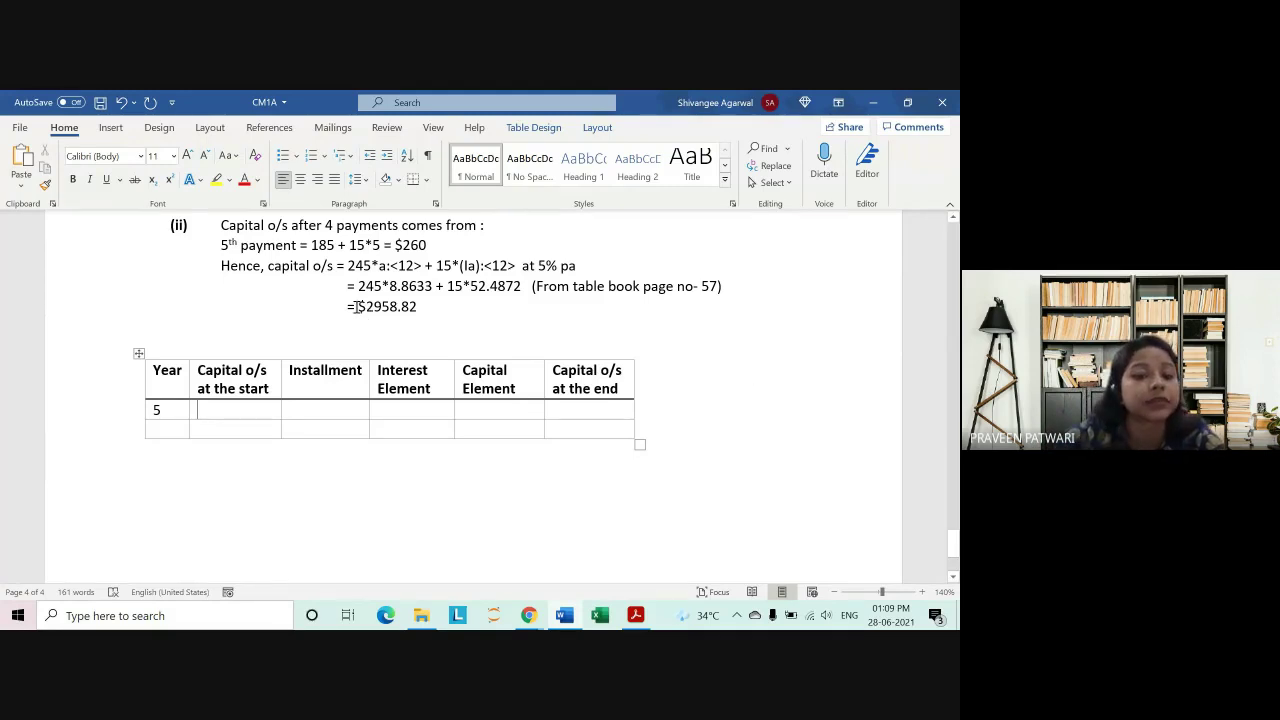
Step: Paste $2958.82 from the part (ii) working into the Capital o/s at the start cell
left_click_drag(358, 307, 415, 310)
key("ctrl+c")
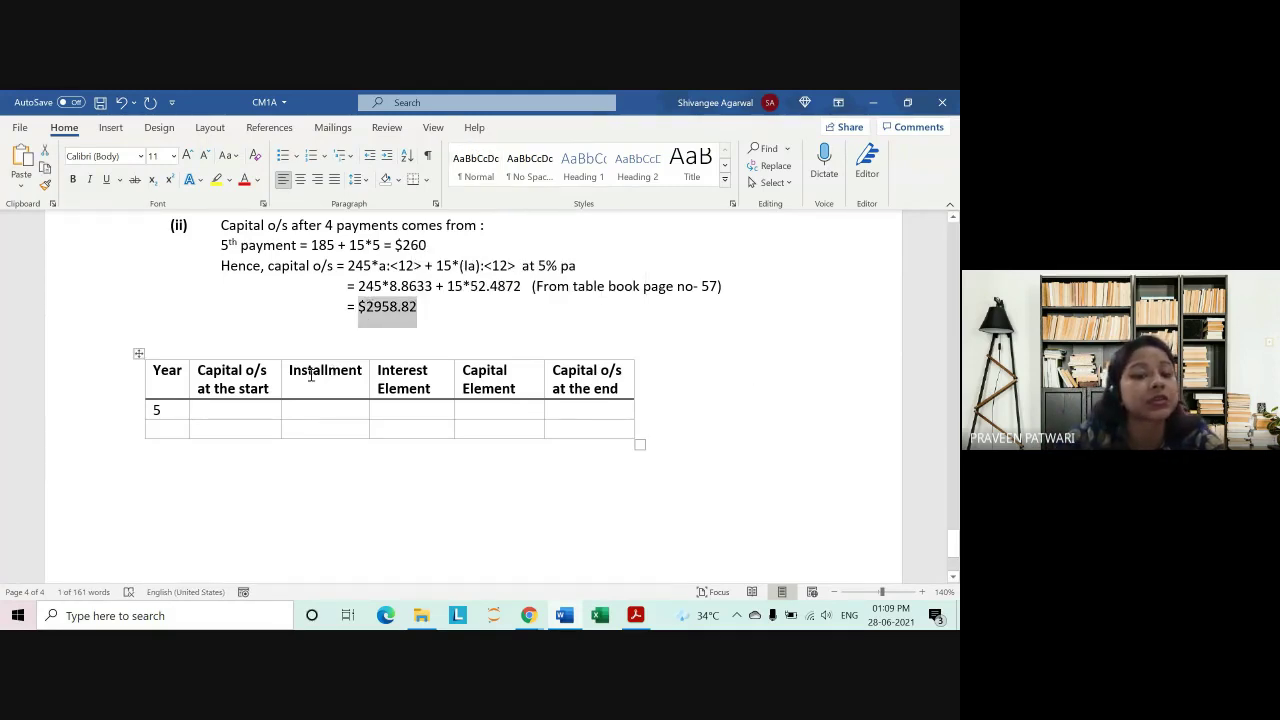
left_click(239, 417)
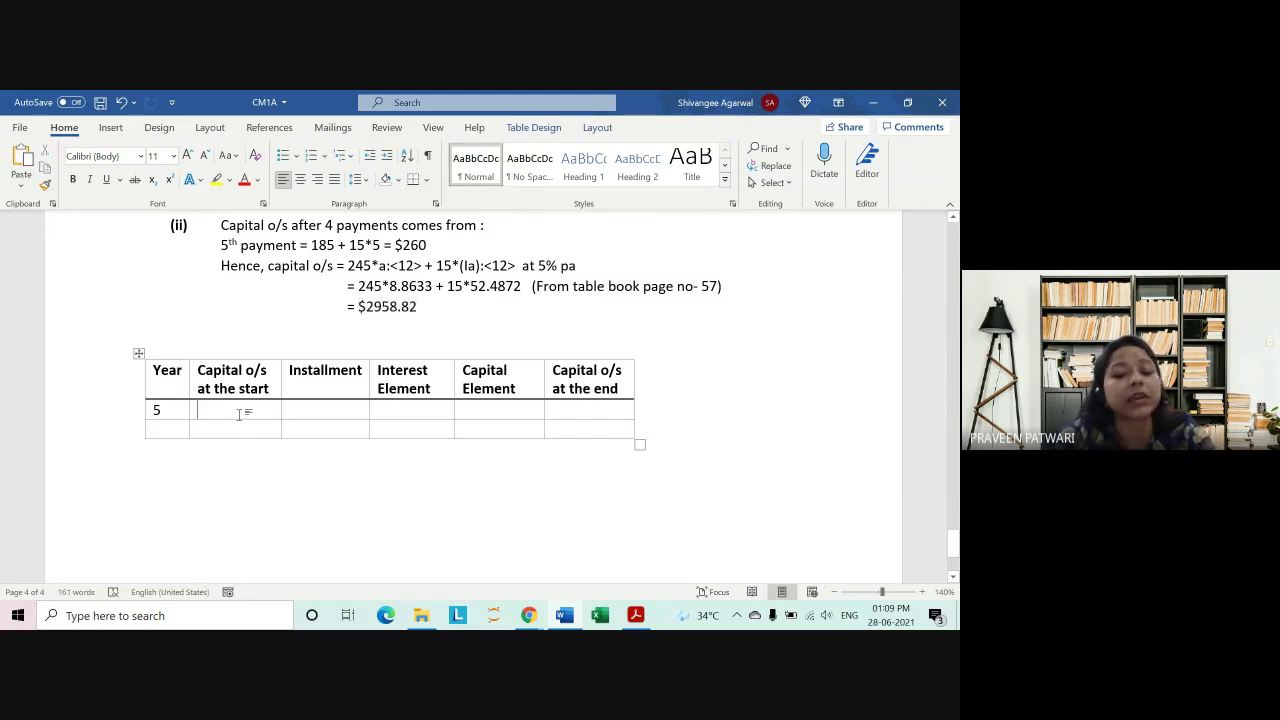
key("ctrl+v")
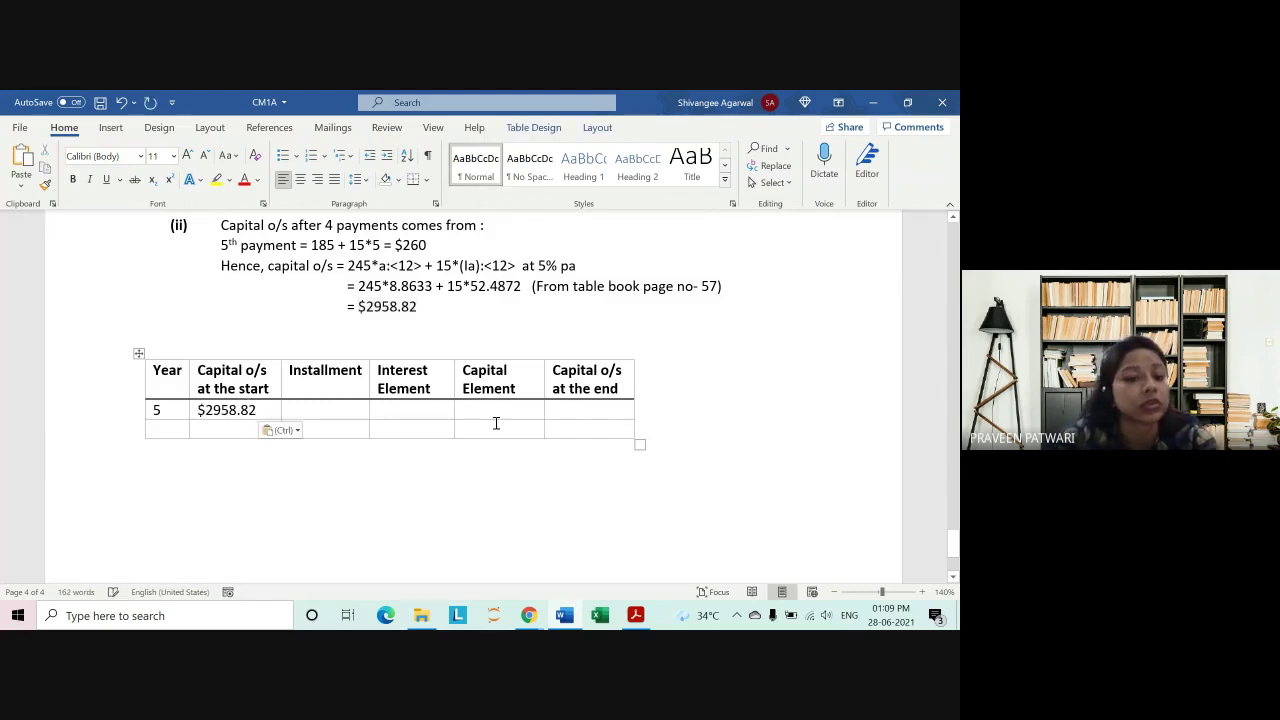
Step: Copy the $260 payment into the year 5 Installment cell and complete it as $260.00
left_click(306, 412)
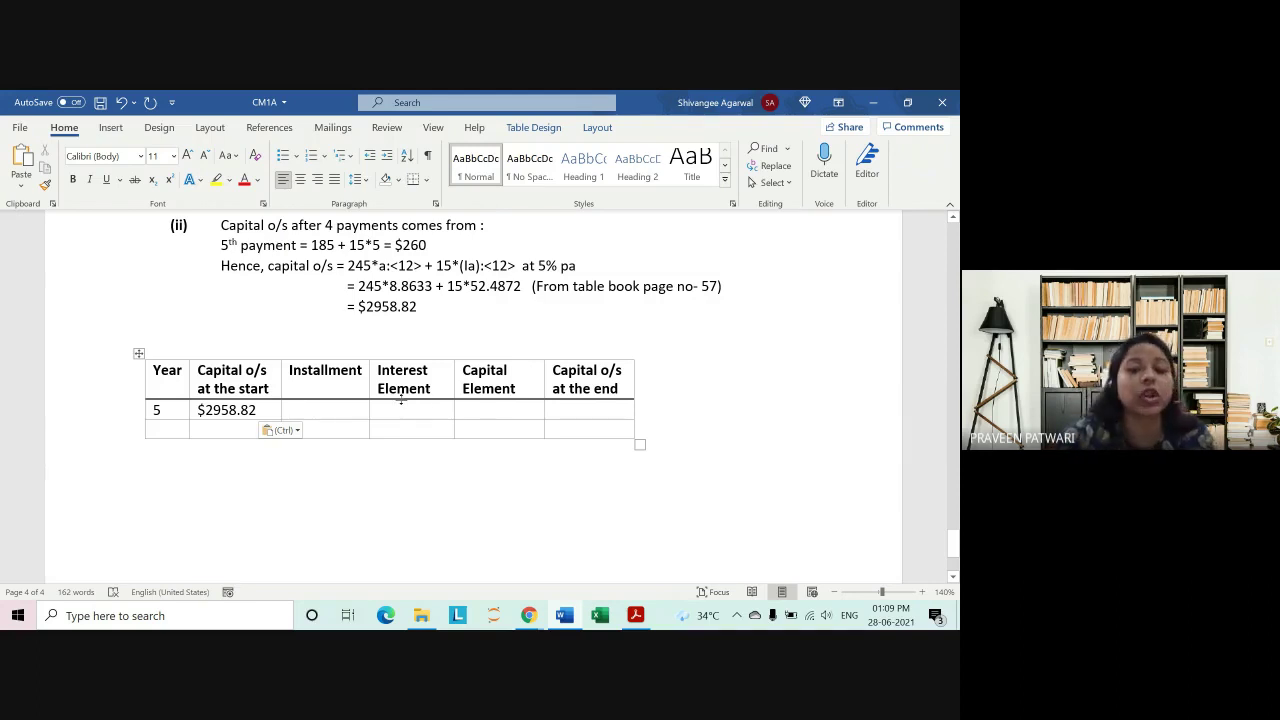
mouse_move(390, 248)
left_mouse_down()
mouse_move(428, 248)
mouse_move(397, 248)
left_mouse_up()
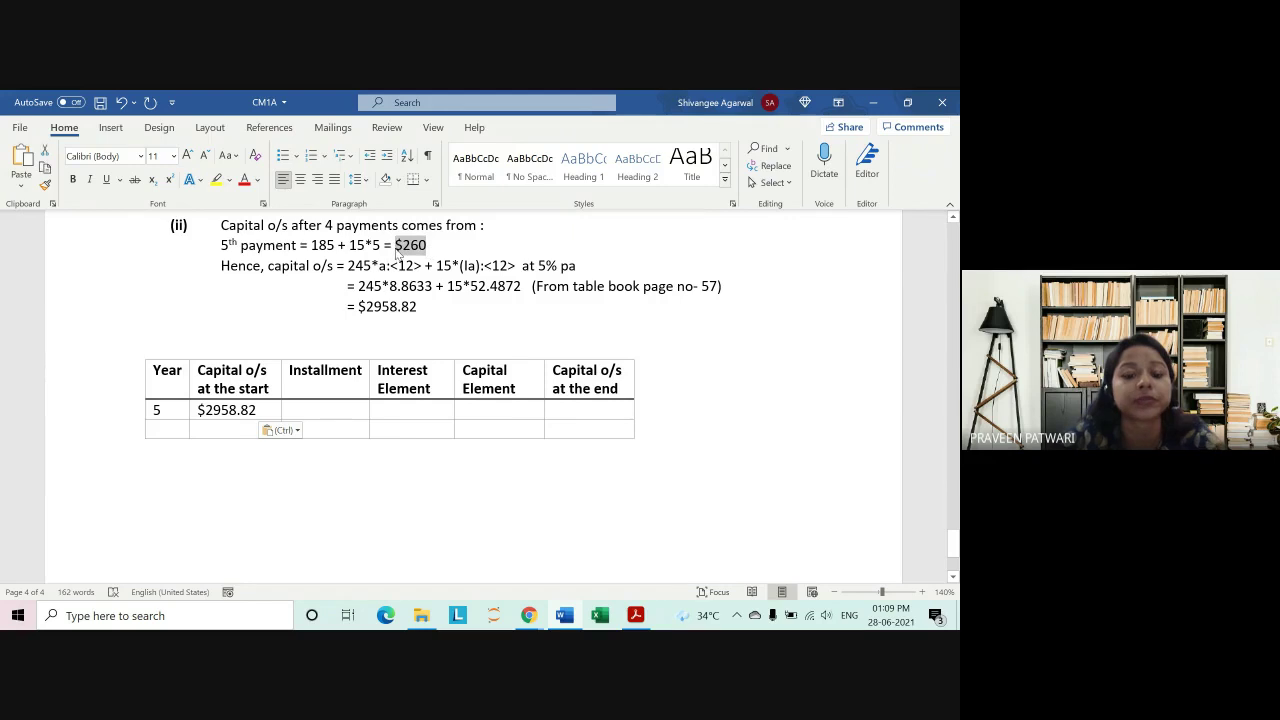
key("ctrl+c")
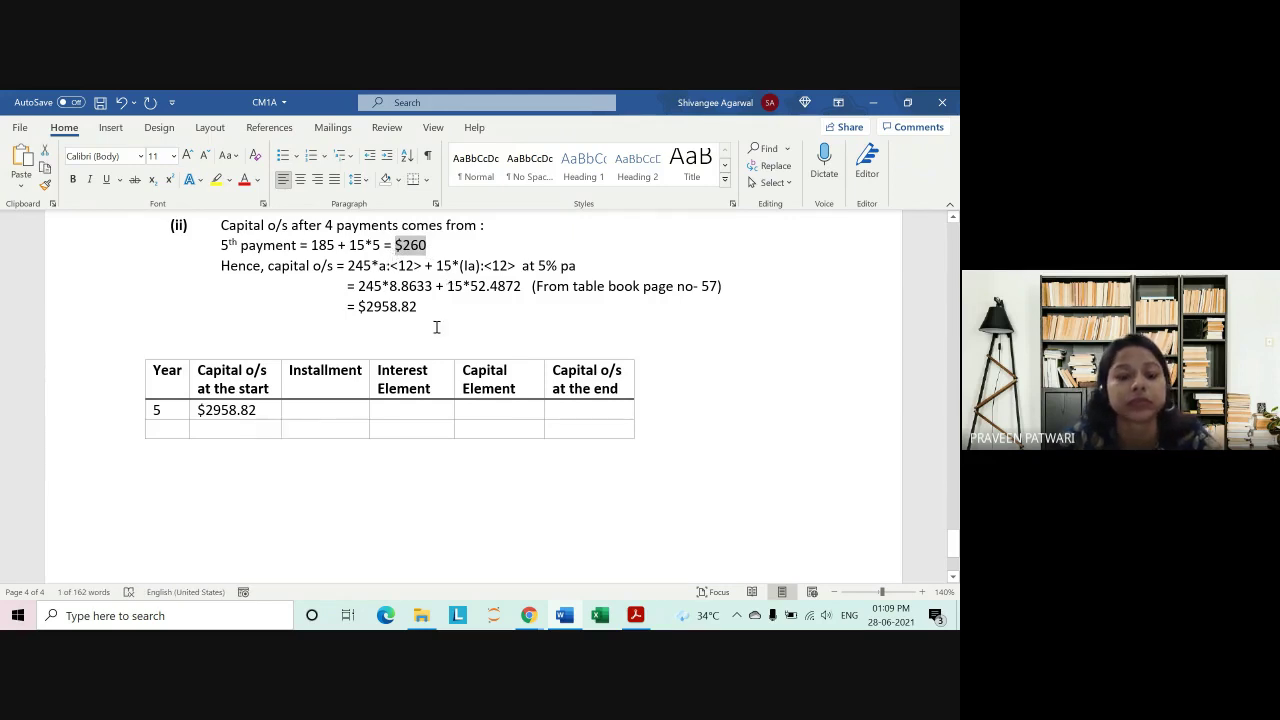
left_click(309, 408)
key("ctrl+v")
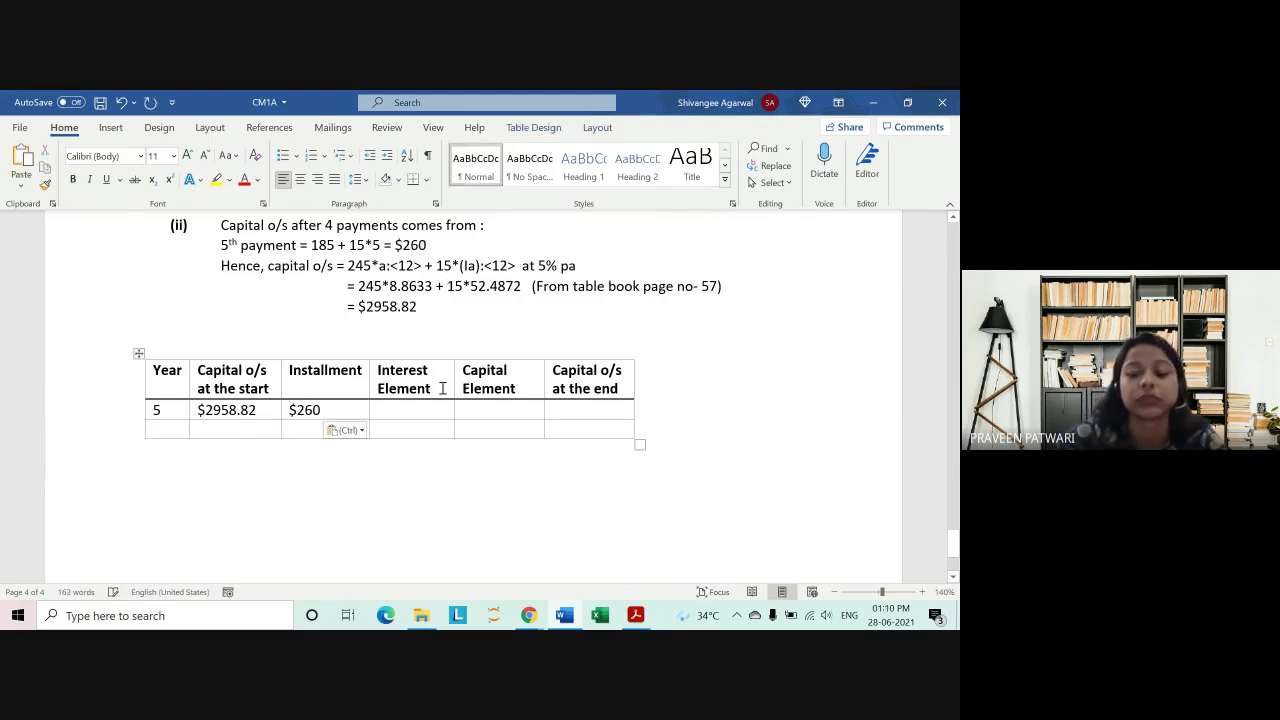
type(".00")
key("Tab")
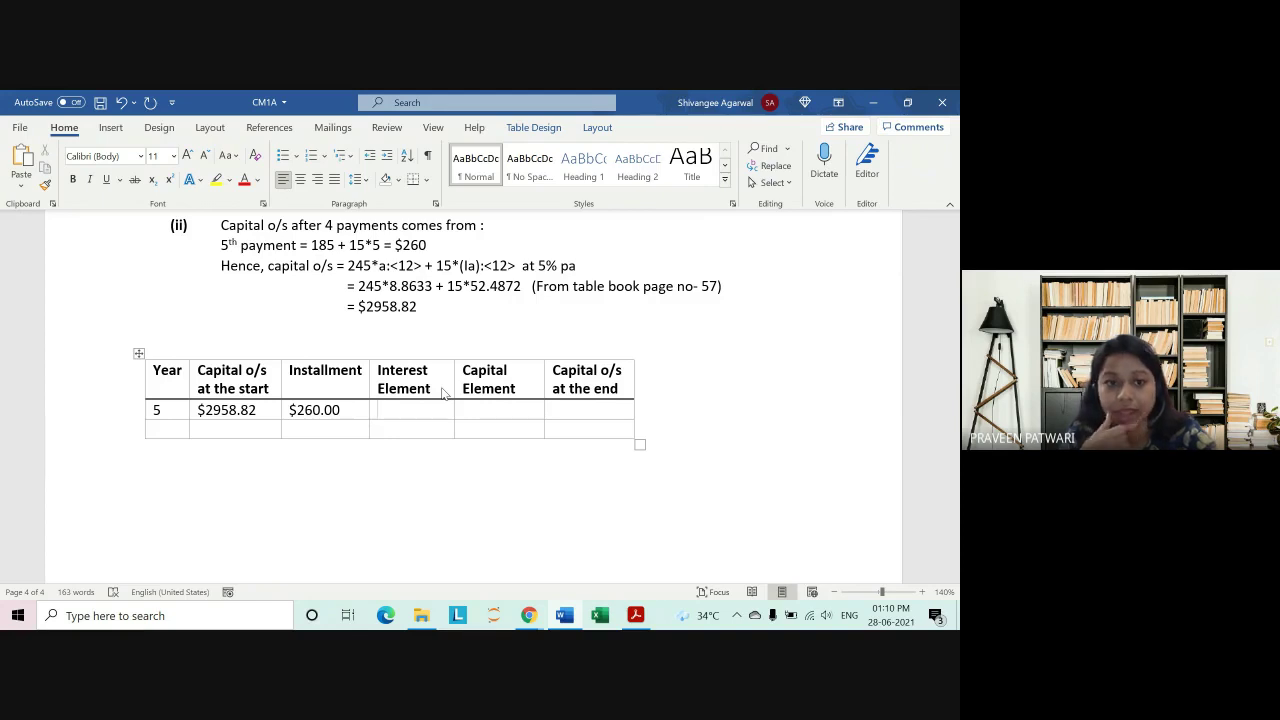
left_click_drag(250, 222, 436, 307)
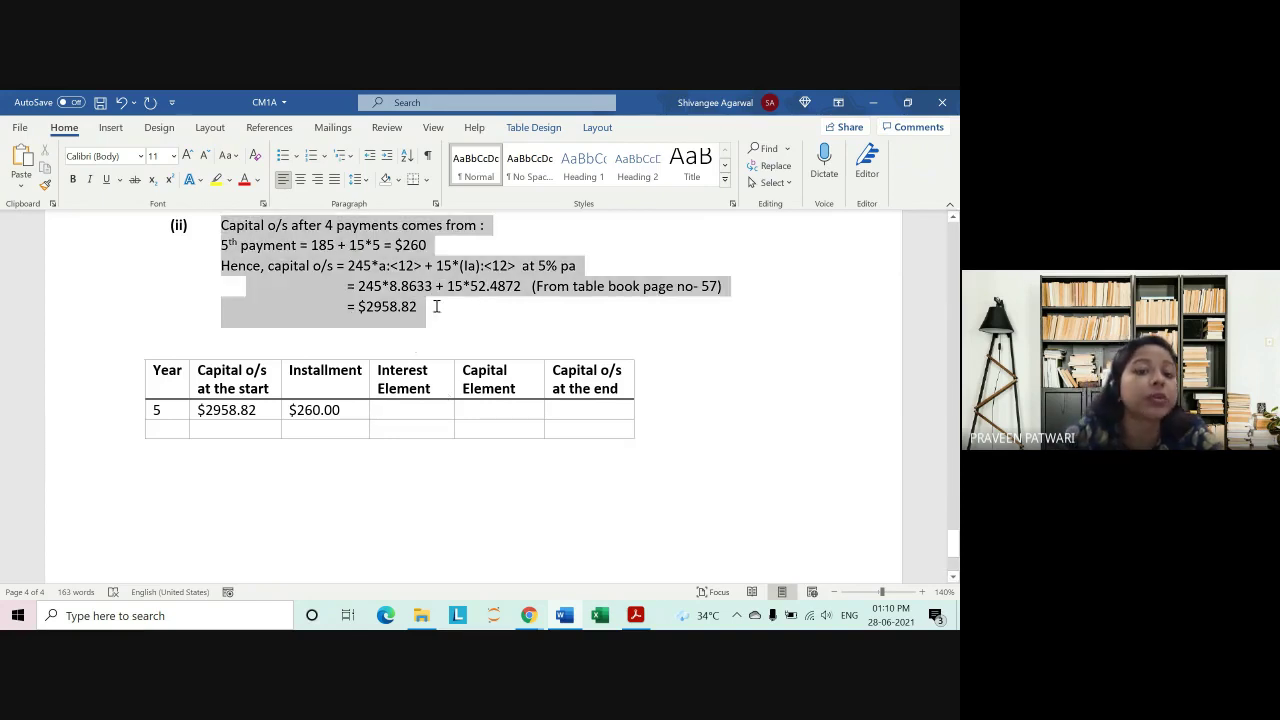
left_click_drag(199, 408, 343, 408)
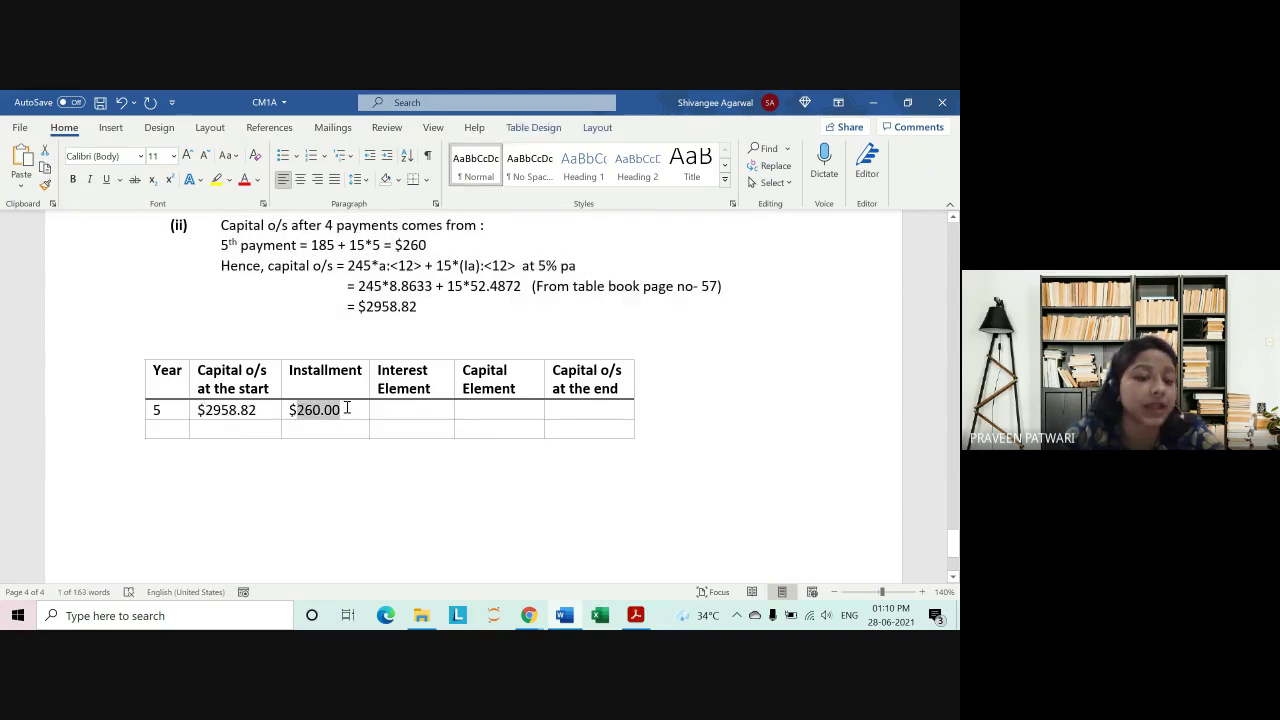
left_click(344, 408)
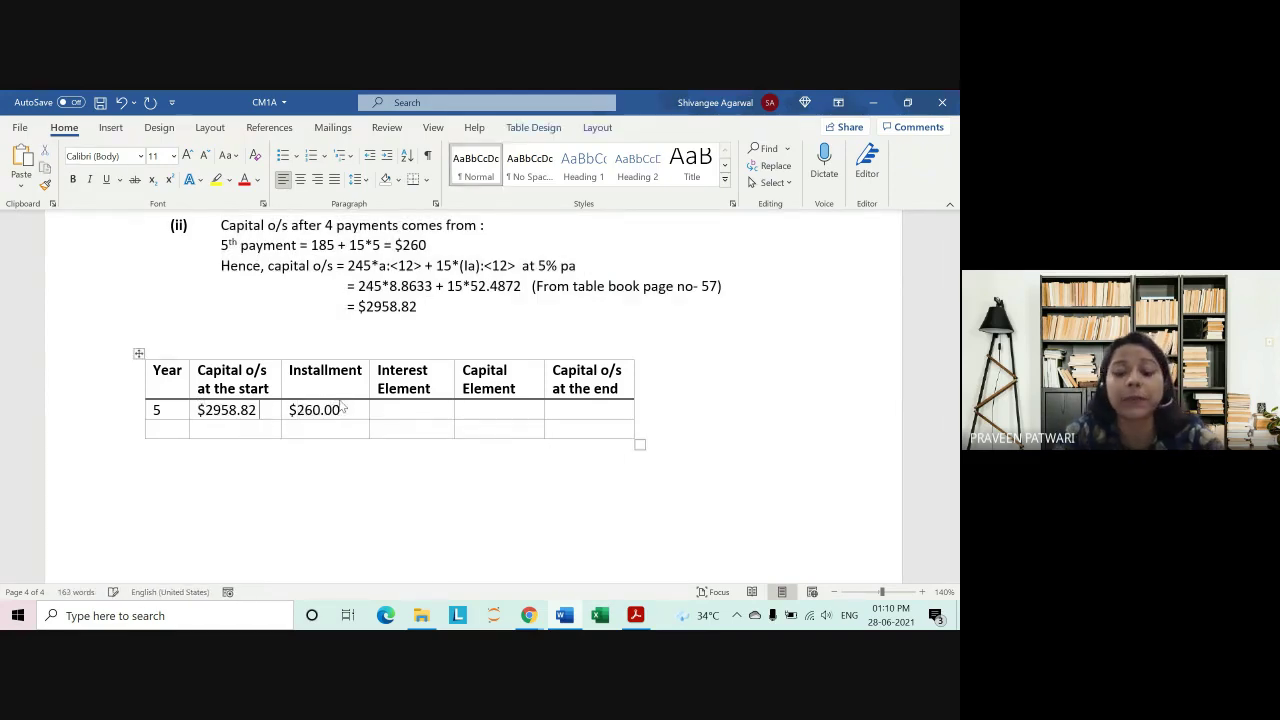
Step: Append '(from above)' after $2958.82 and $260.00, widening the opening-capital column
type("(fr")
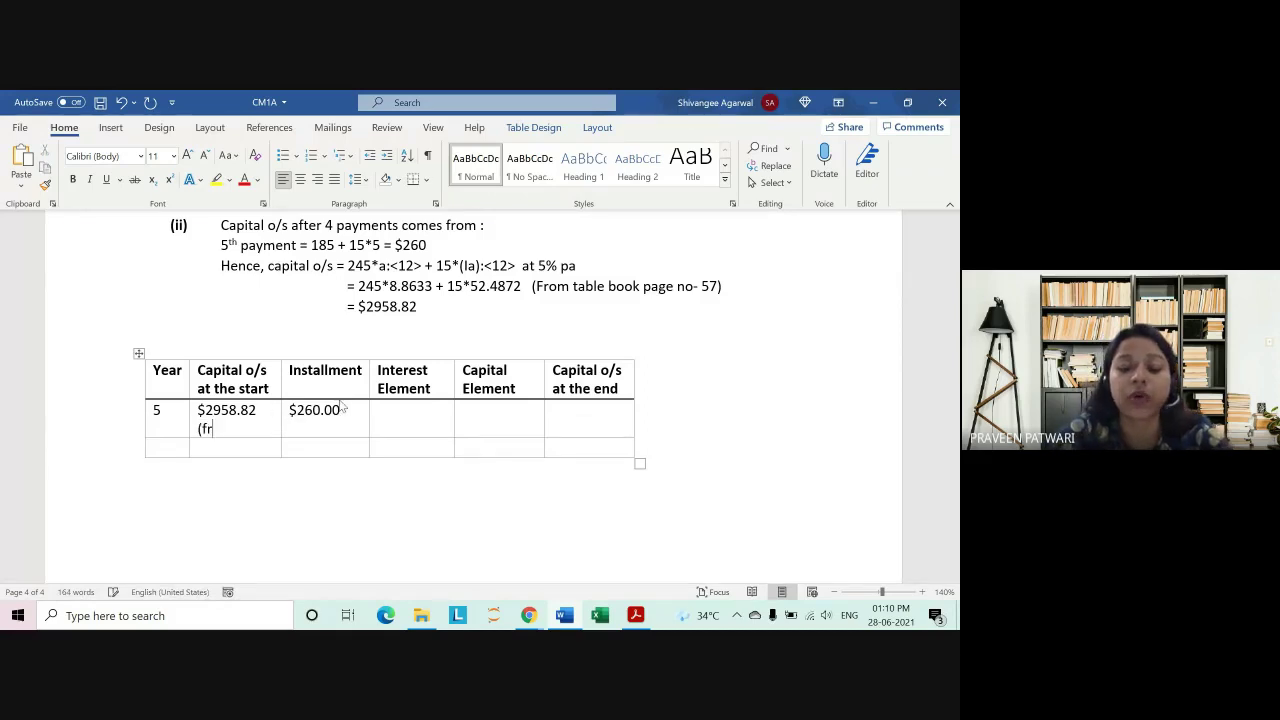
type("om abv")
key("BackSpace")
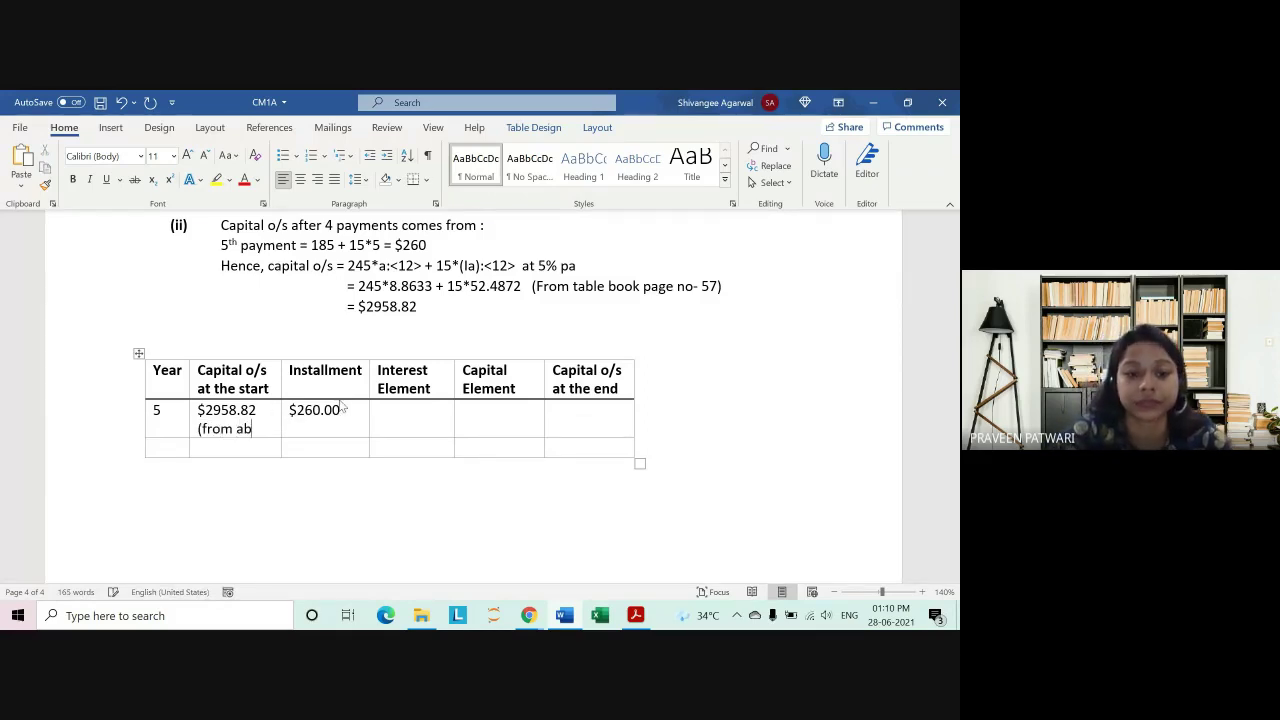
type("ove)")
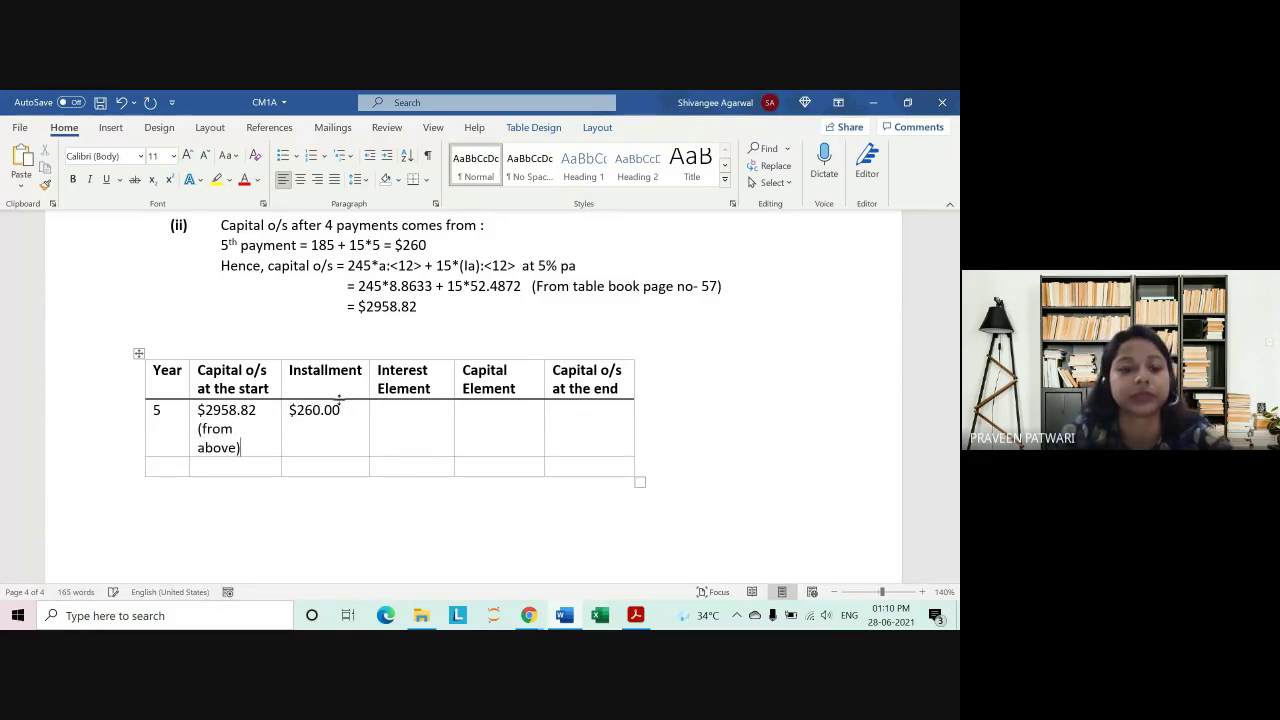
mouse_move(281, 371)
left_mouse_down()
mouse_move(322, 371)
mouse_move(303, 372)
left_mouse_up()
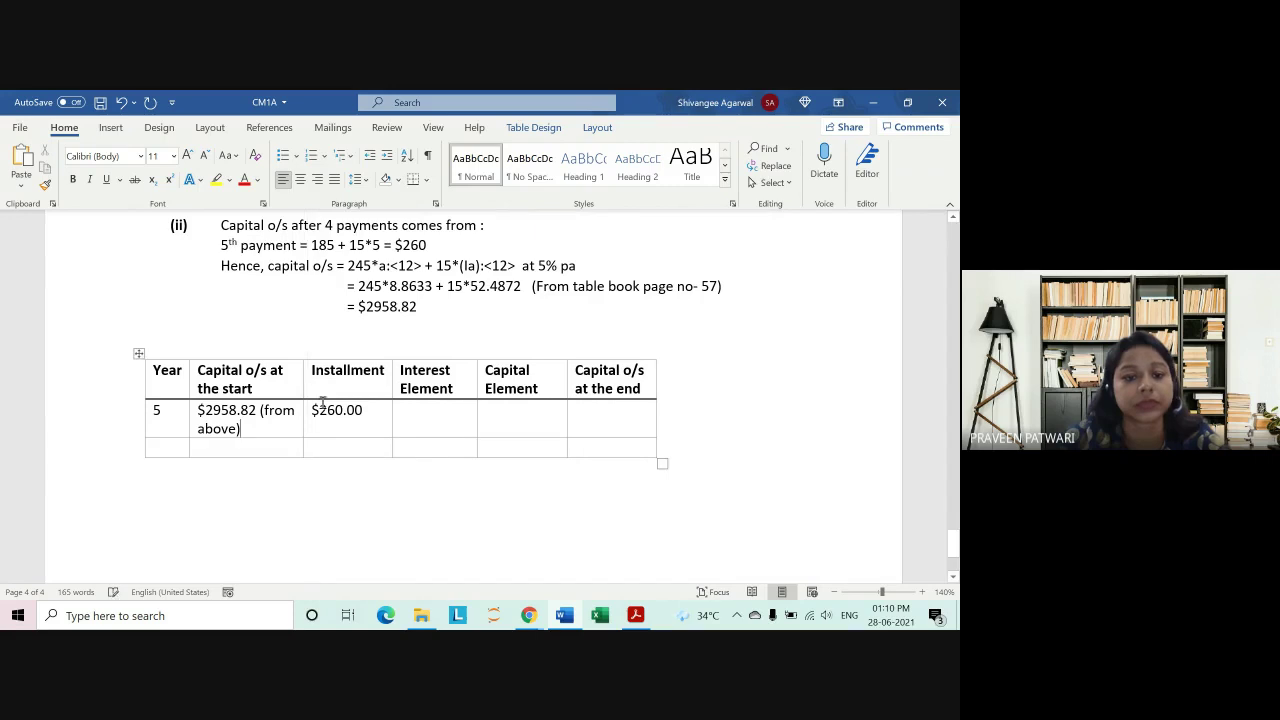
left_click_drag(241, 428, 262, 411)
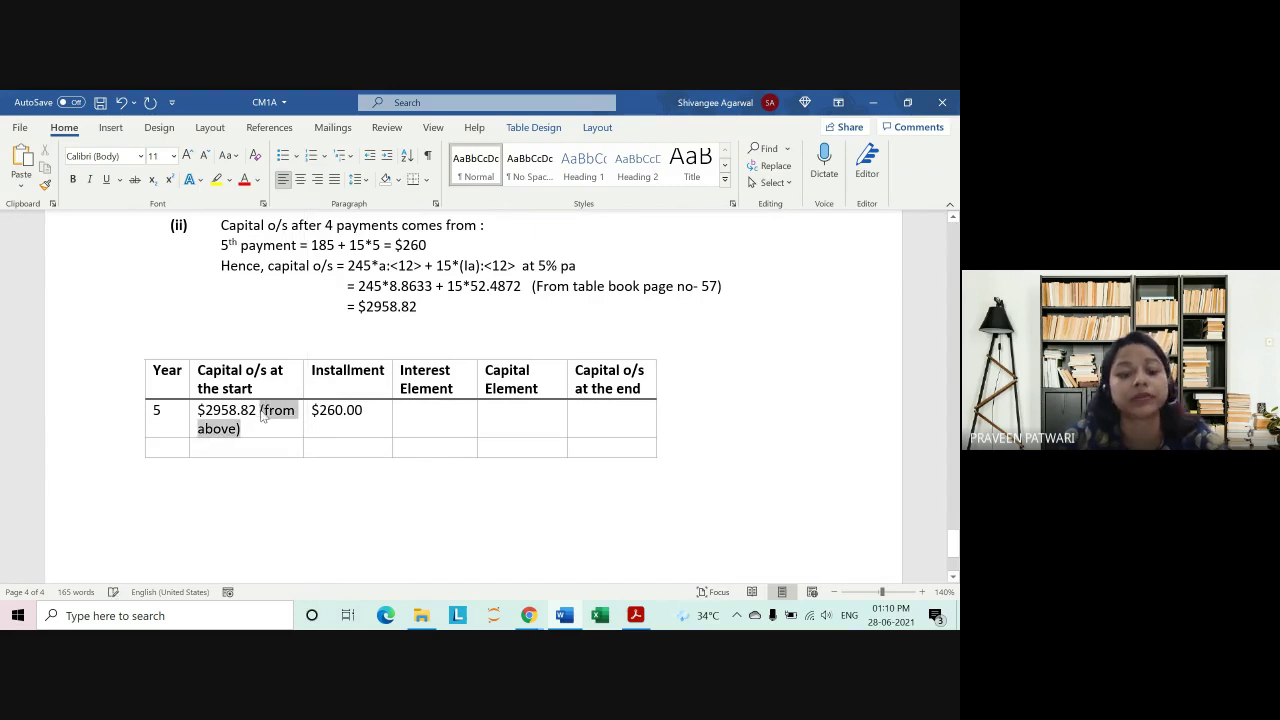
left_click(380, 412)
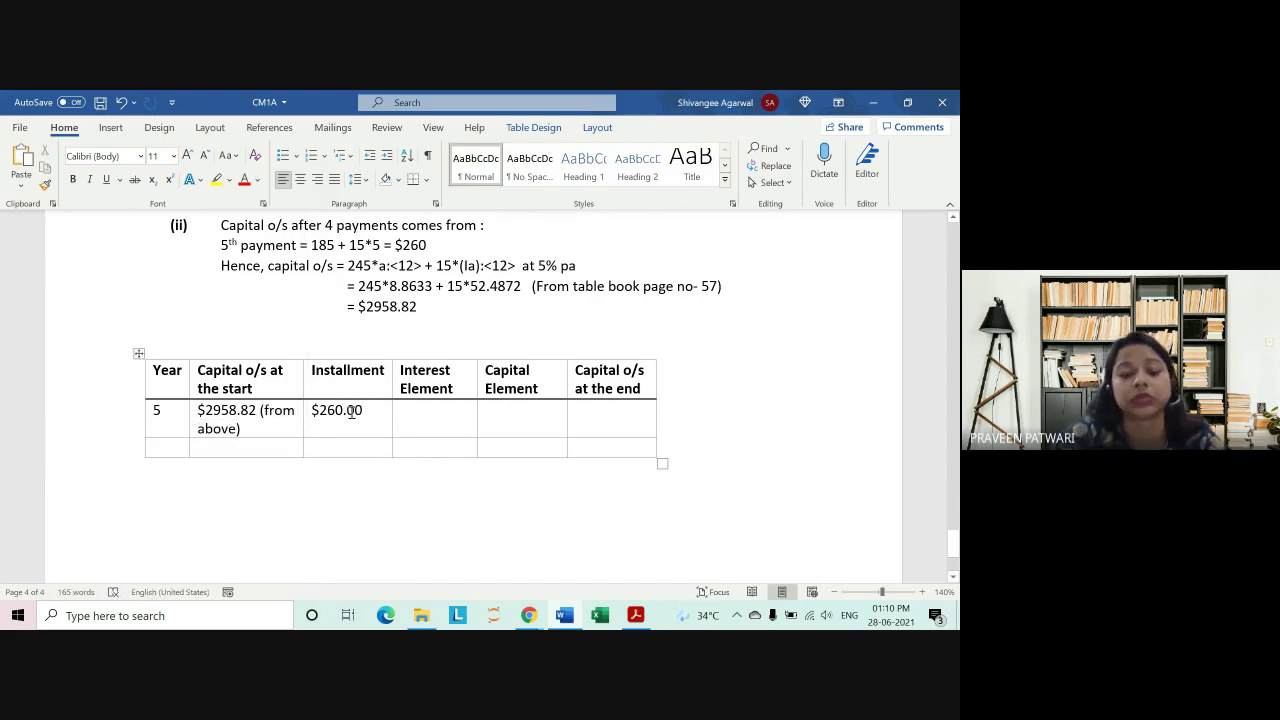
type("(from above)")
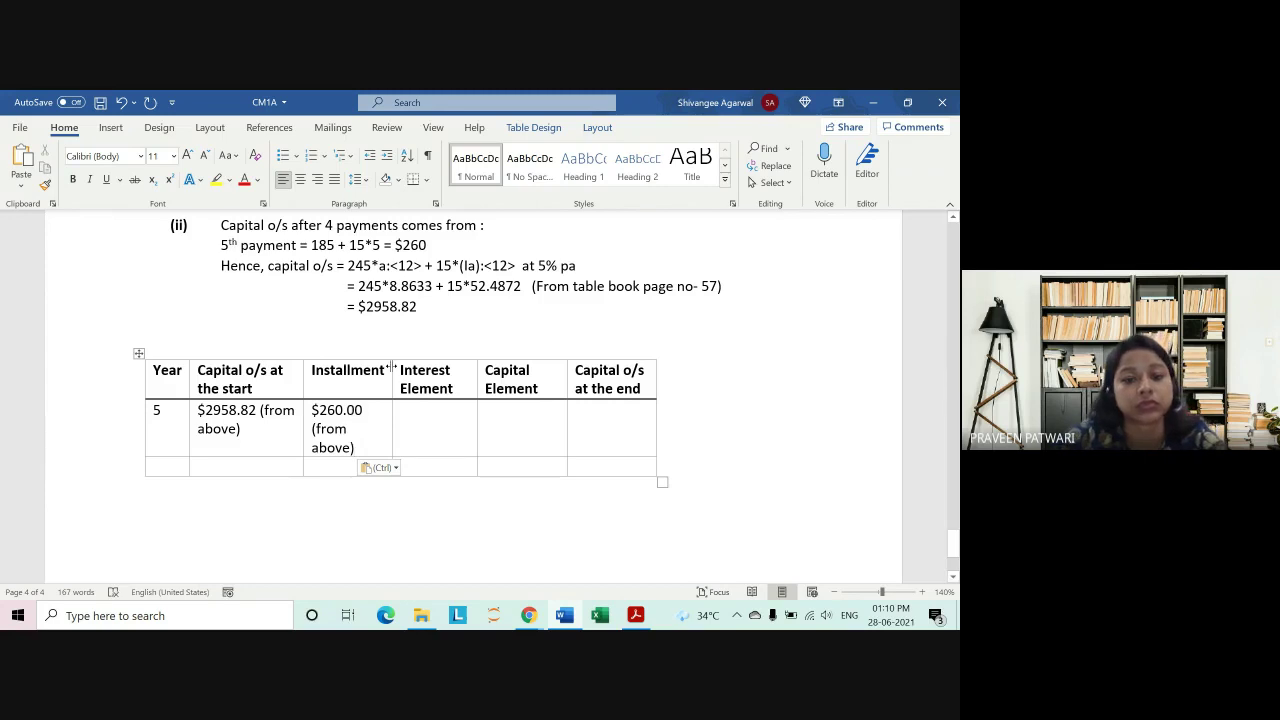
Step: Widen the Installment, Interest Element, Capital Element and last columns and extend the table's right edge
left_click_drag(393, 370, 601, 372)
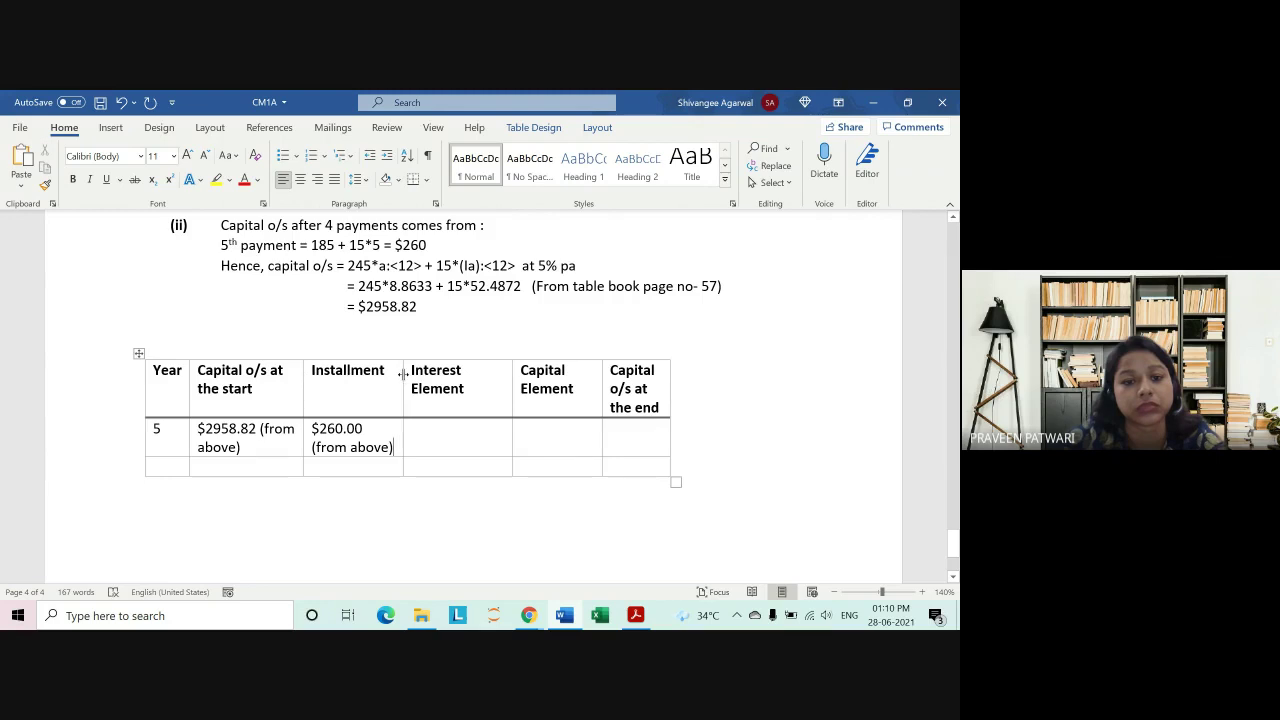
left_click_drag(403, 373, 419, 373)
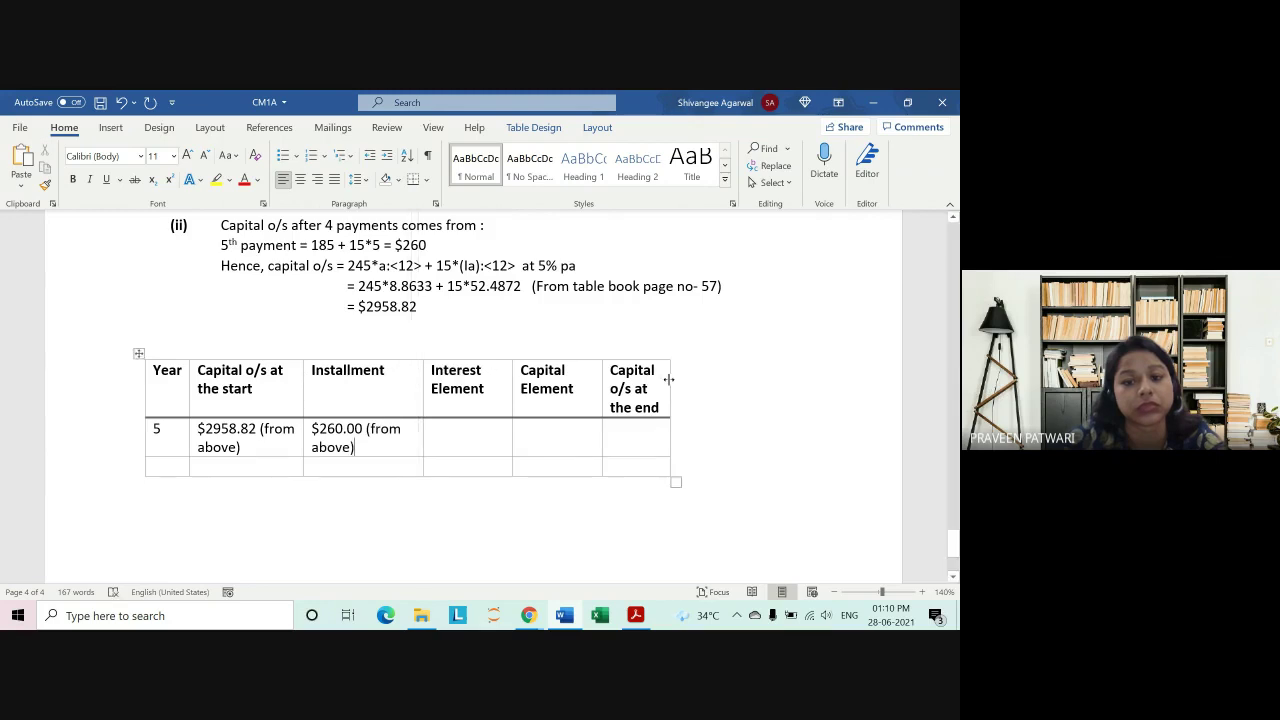
mouse_move(670, 378)
left_mouse_down()
mouse_move(762, 378)
mouse_move(732, 378)
left_mouse_up()
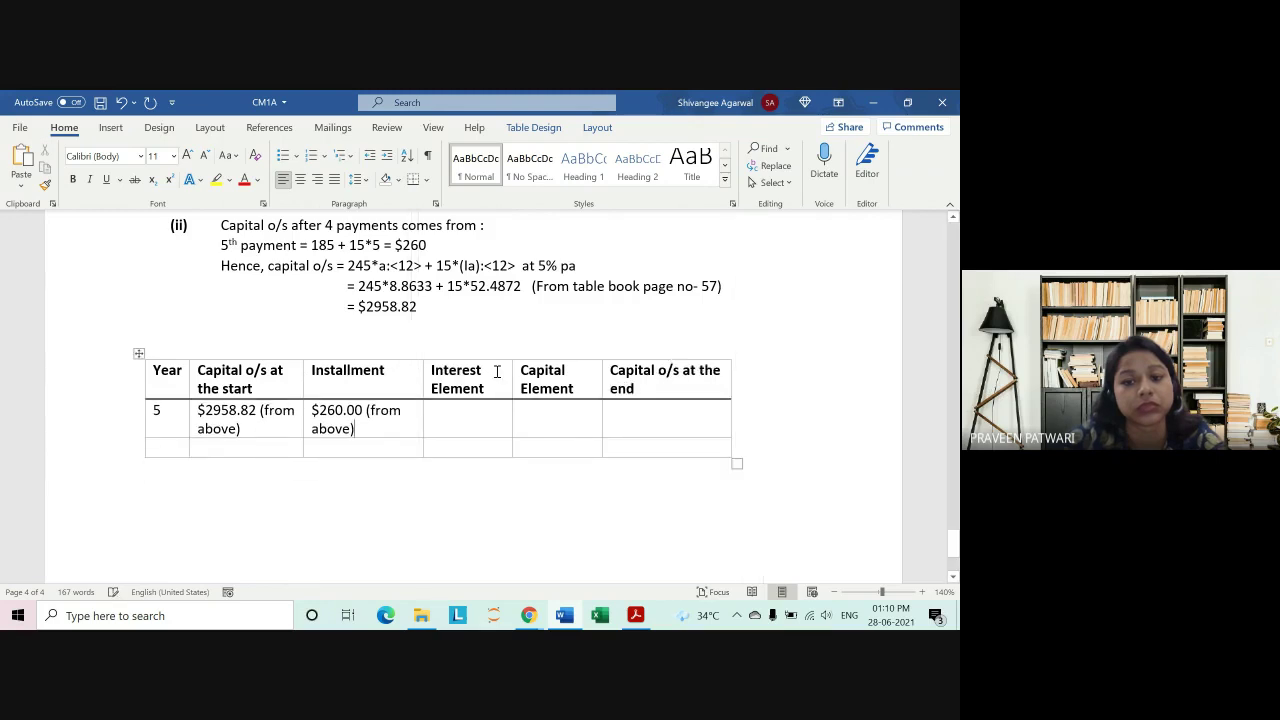
left_click_drag(511, 370, 522, 370)
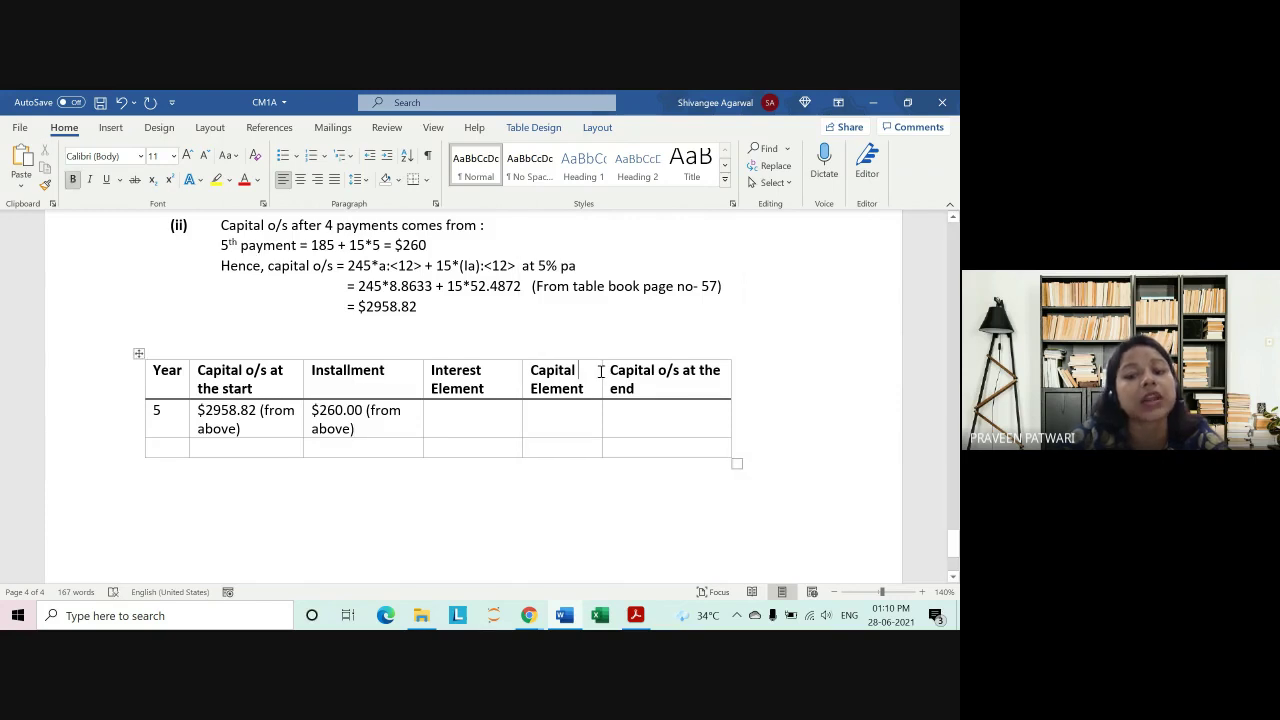
left_click_drag(602, 371, 612, 371)
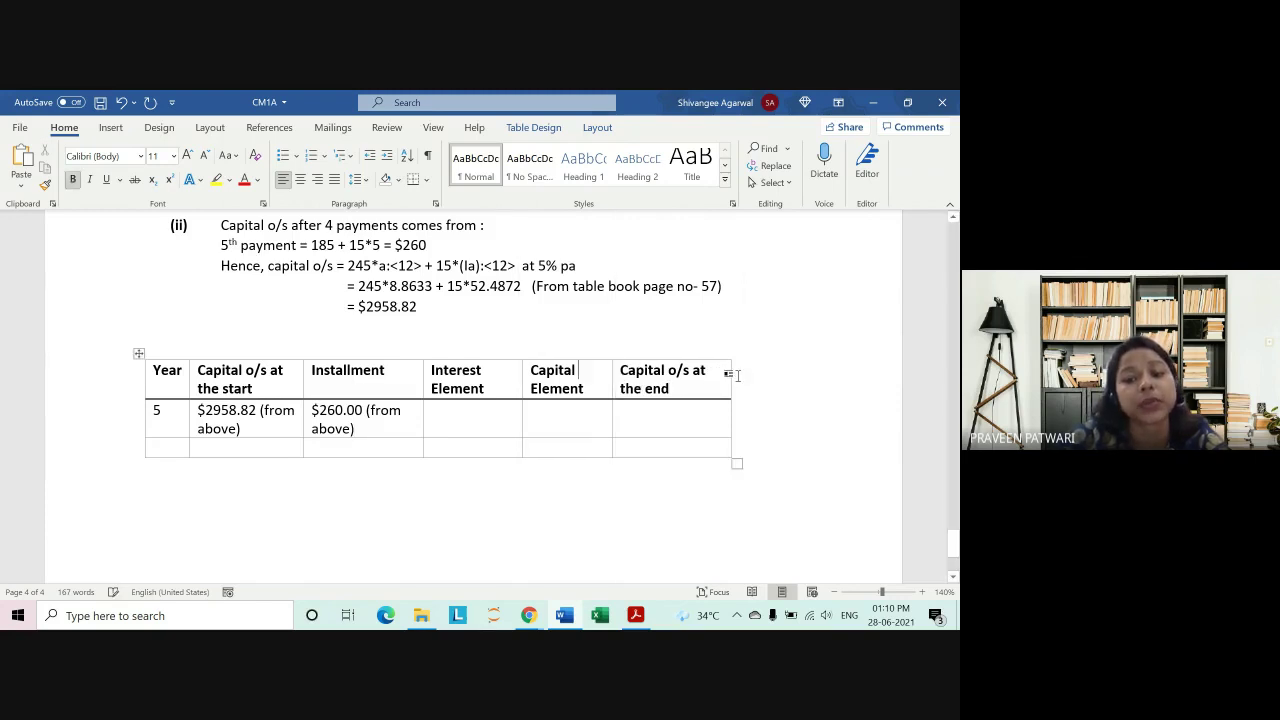
left_click_drag(731, 378, 741, 378)
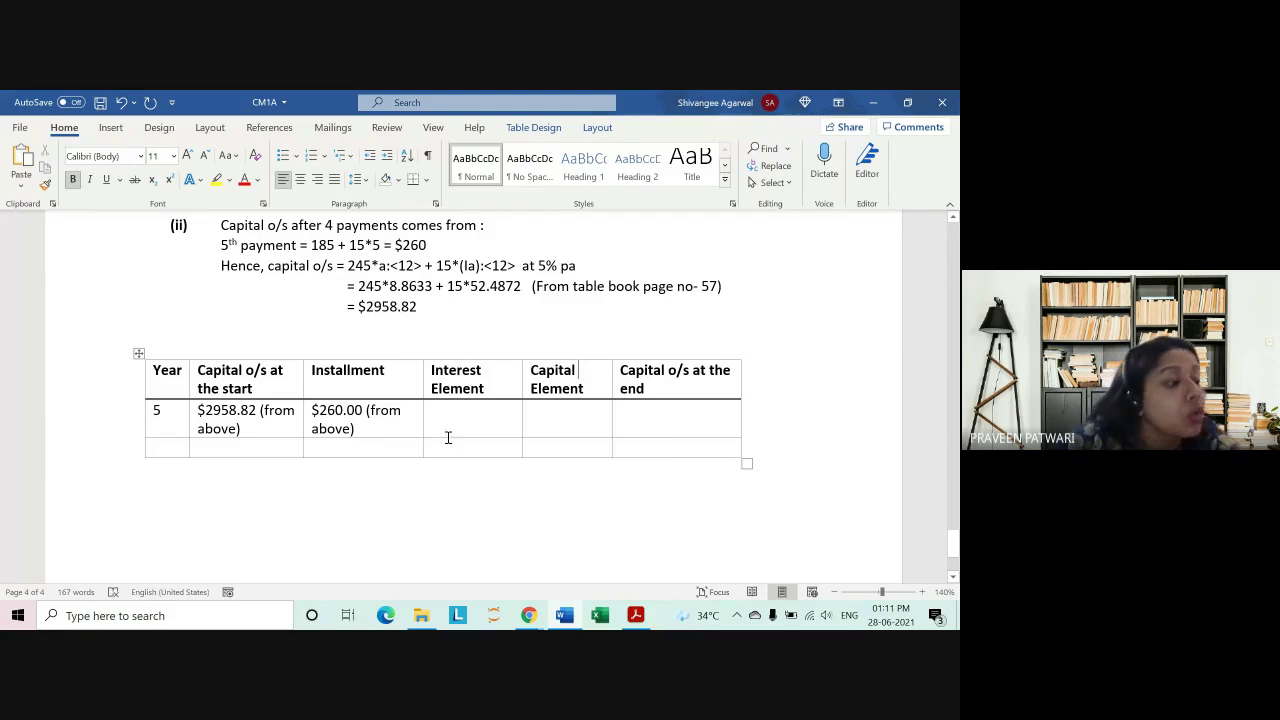
left_click(478, 424)
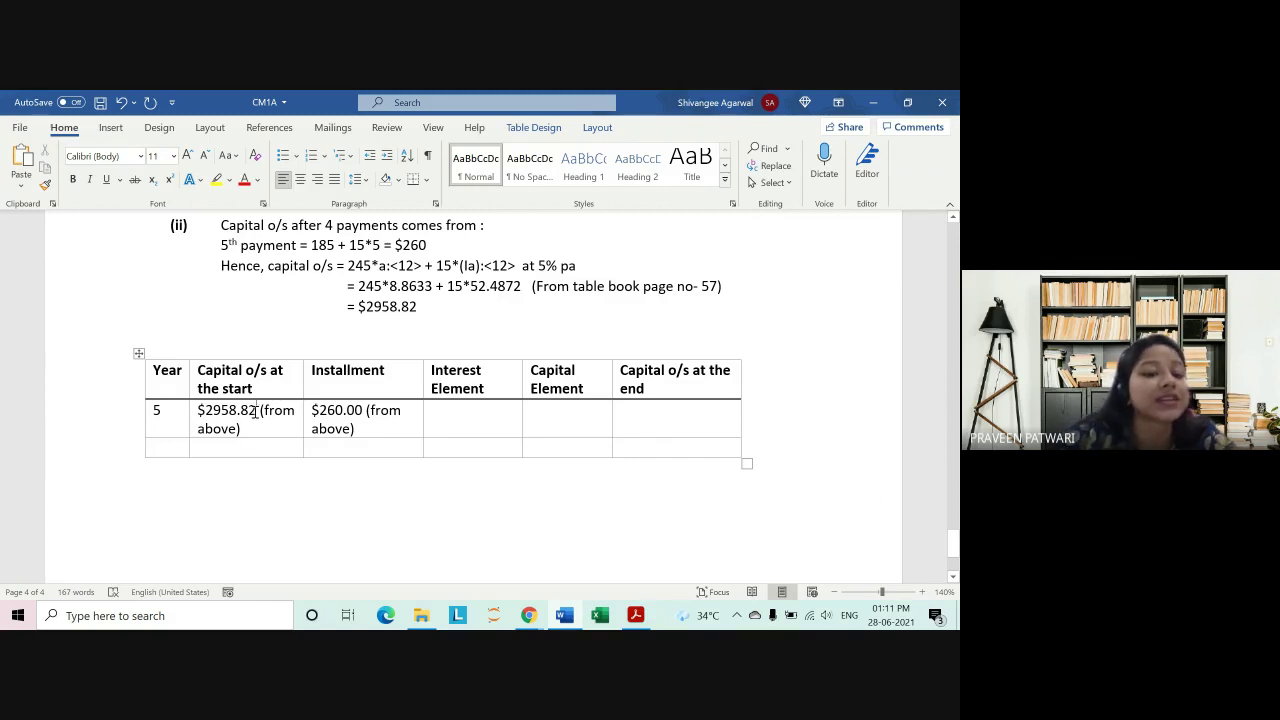
Step: Write $2958.82*0.05 = $147.94 in the year 5 Interest Element cell
left_click_drag(256, 413, 195, 413)
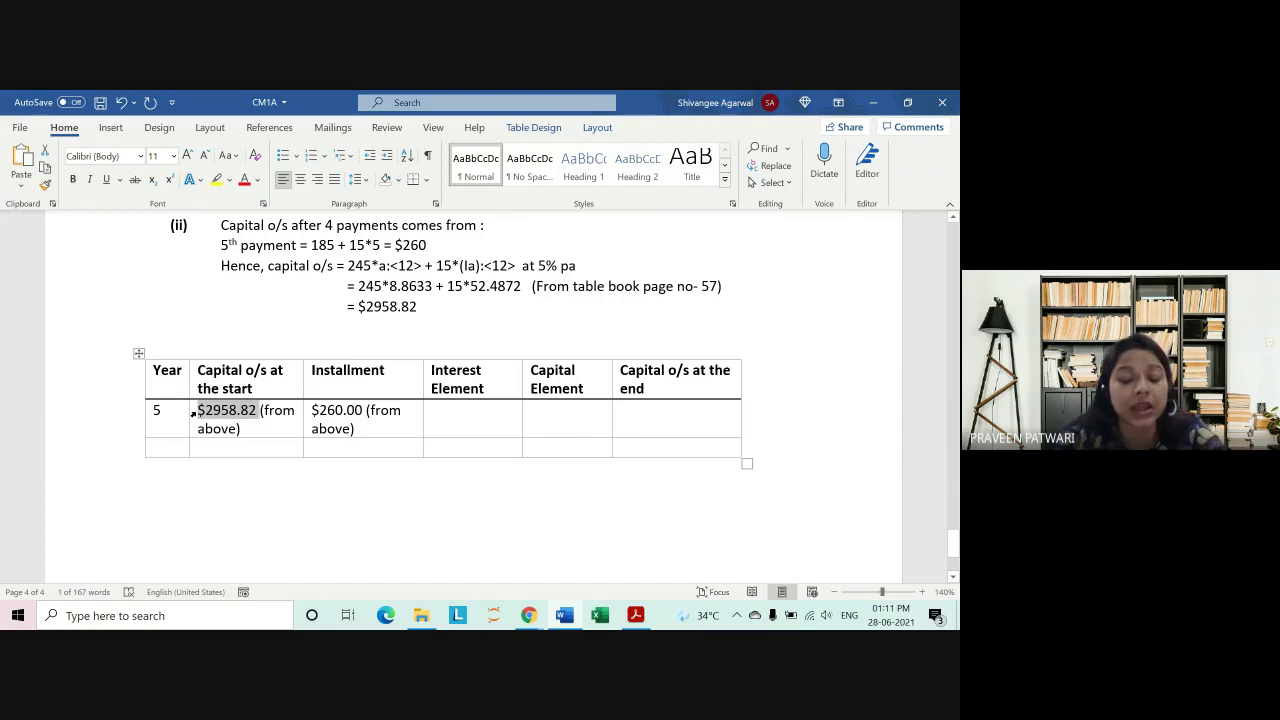
left_click(460, 407)
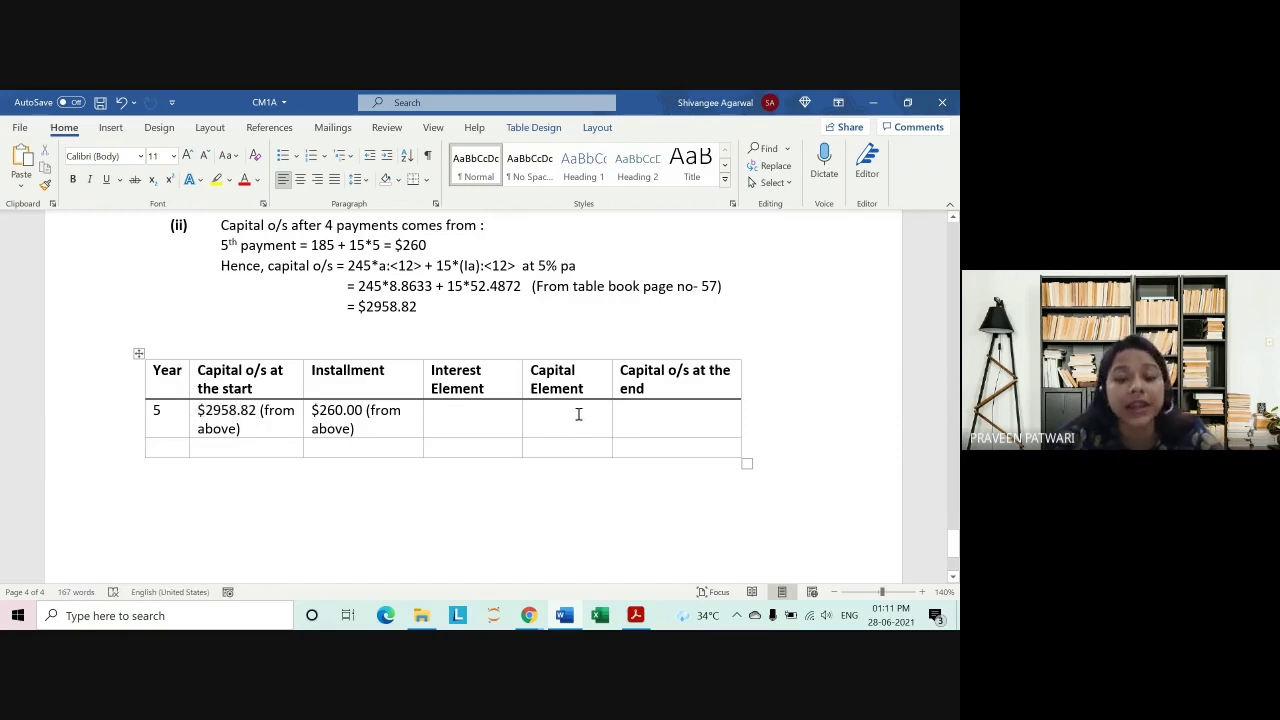
type("$2958.82")
type("*")
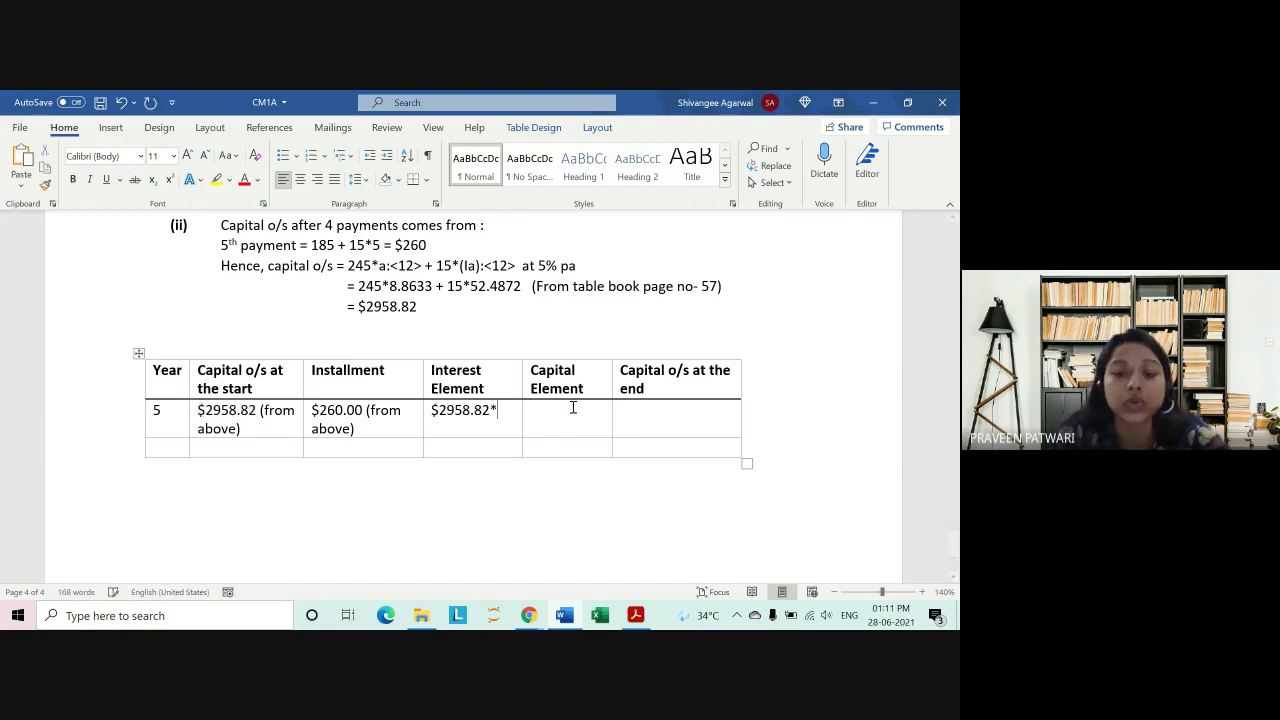
type("0.05 = ")
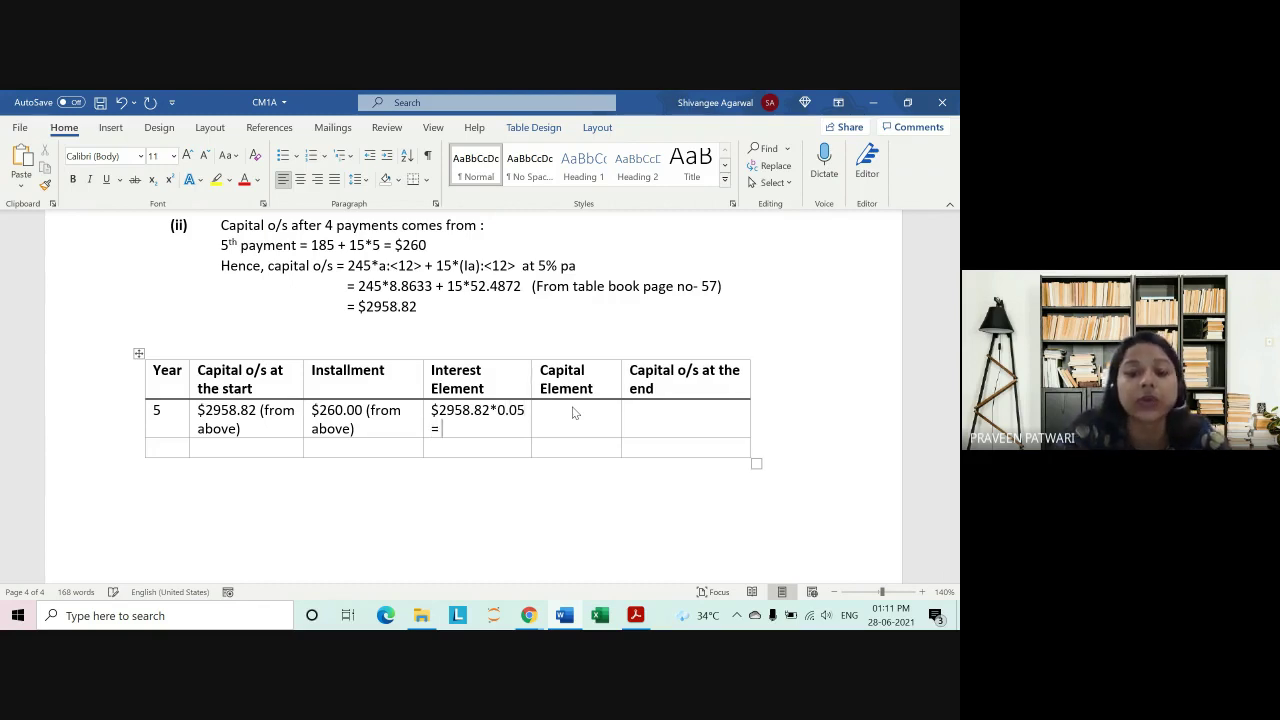
type("$")
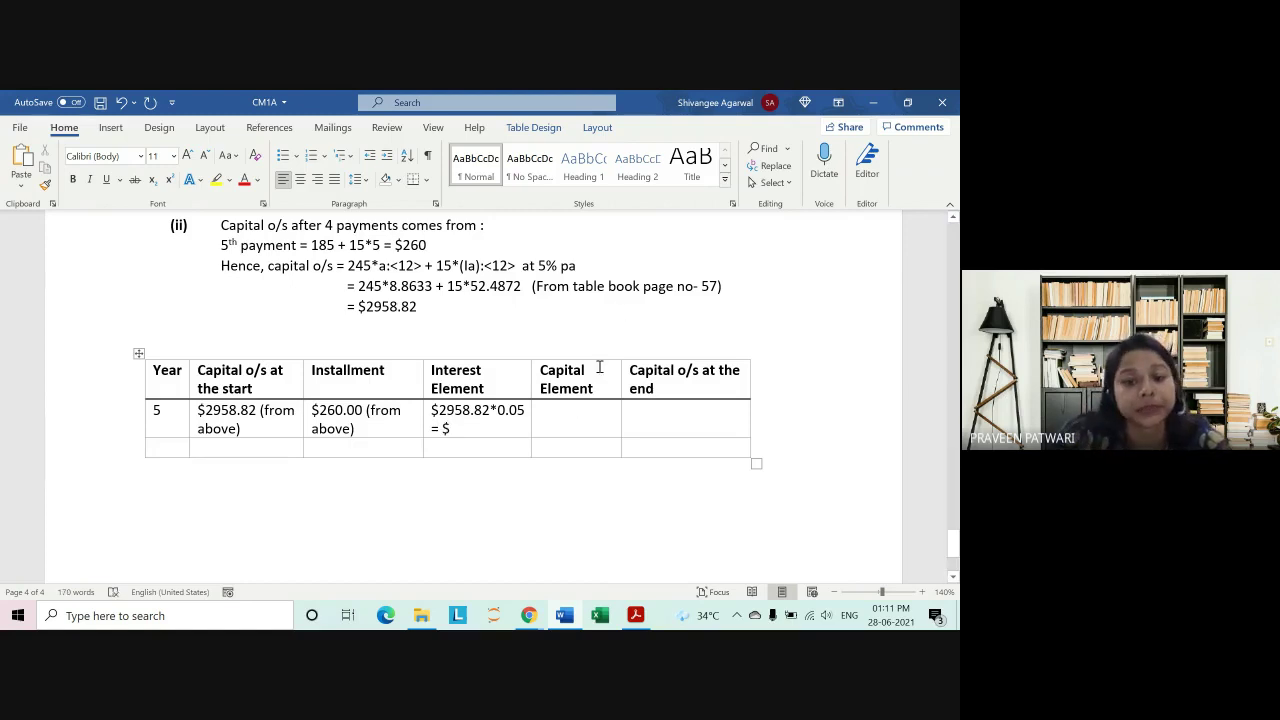
double_click(477, 418)
left_click_drag(157, 414, 711, 429)
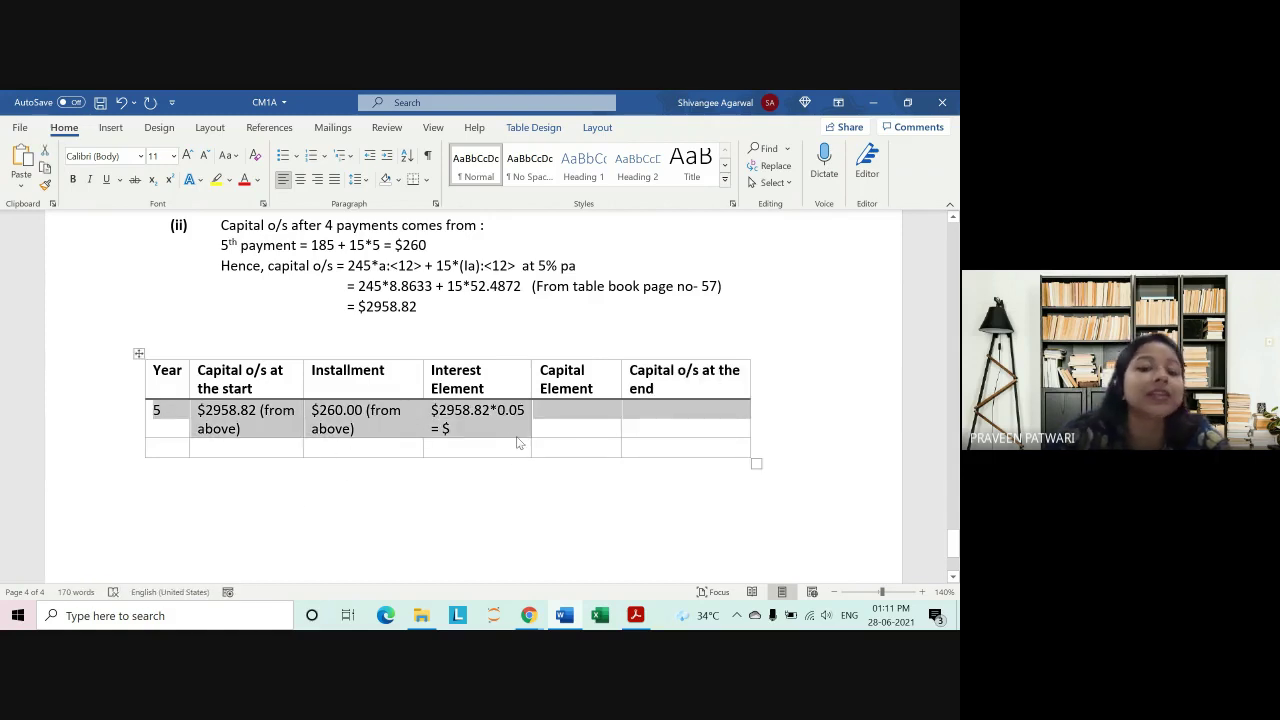
left_click(464, 440)
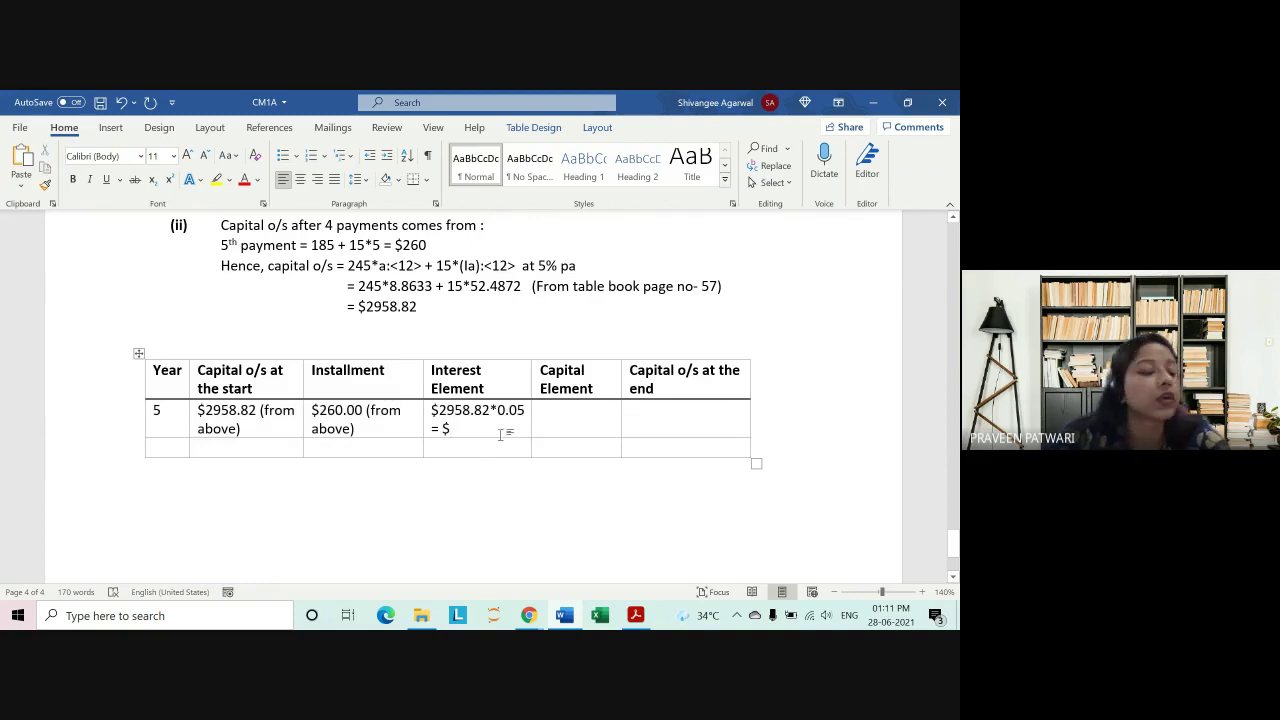
type("1")
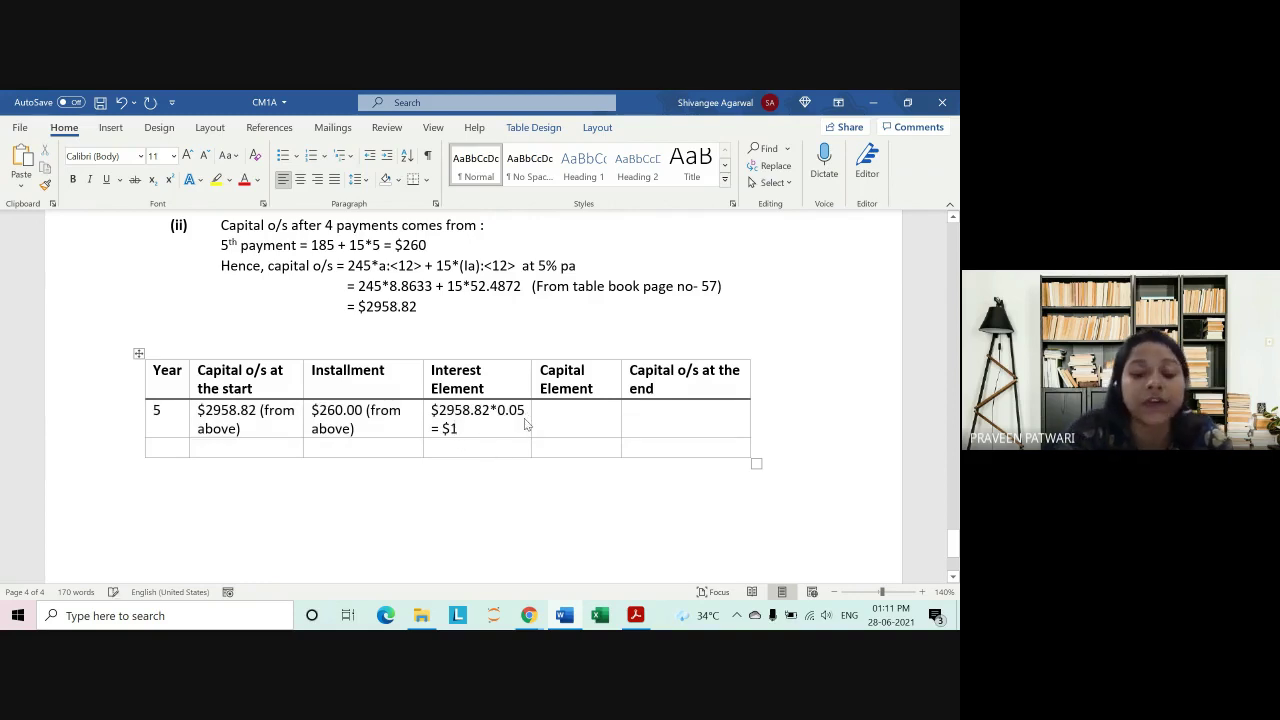
type("47.")
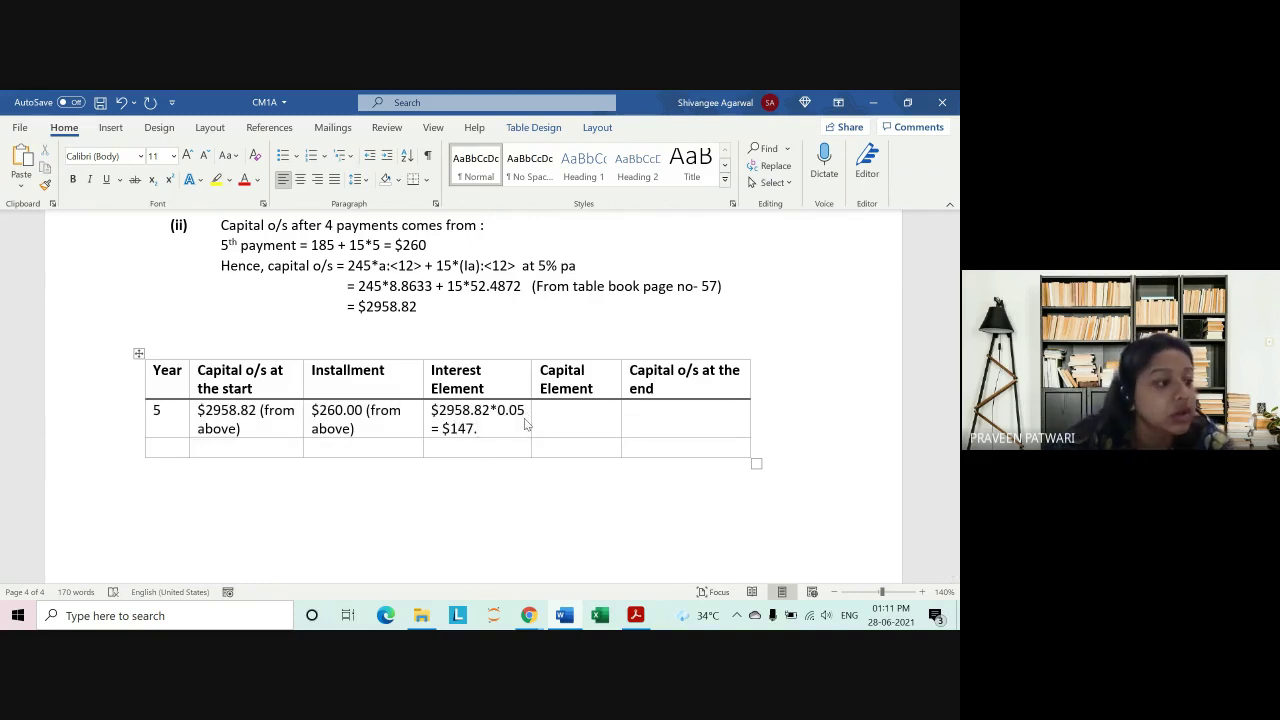
type("94")
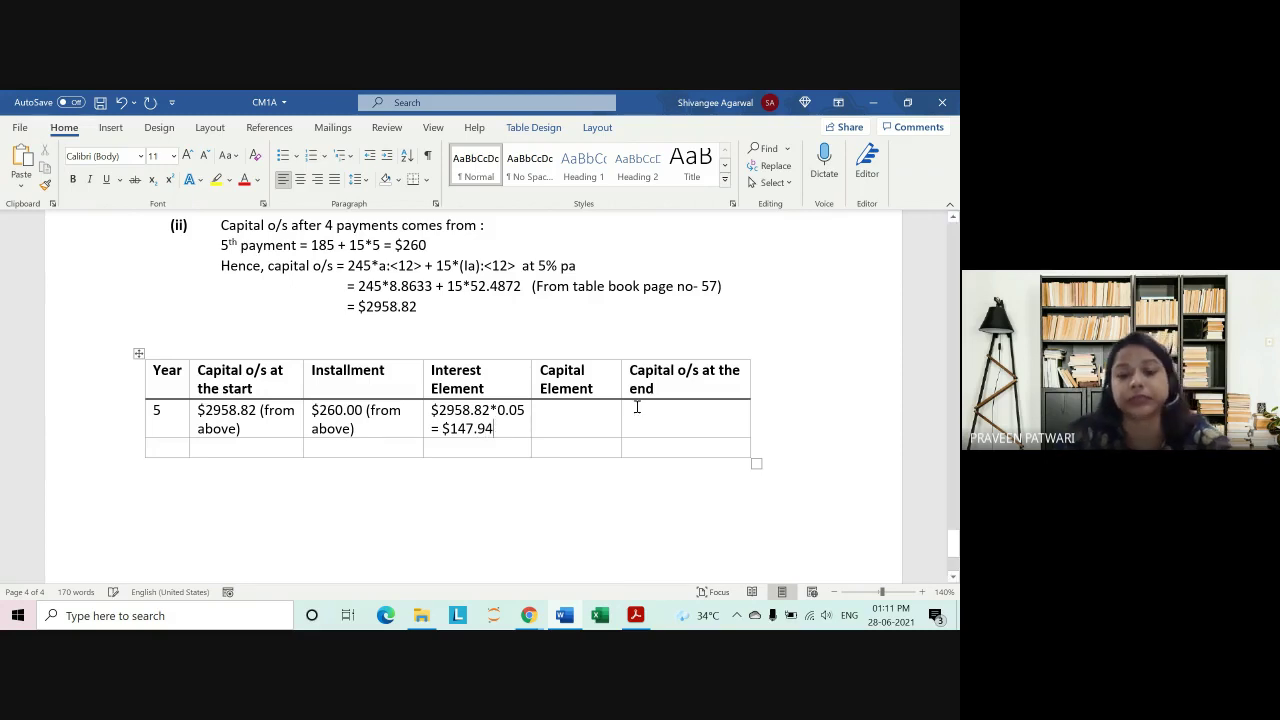
left_click(564, 424)
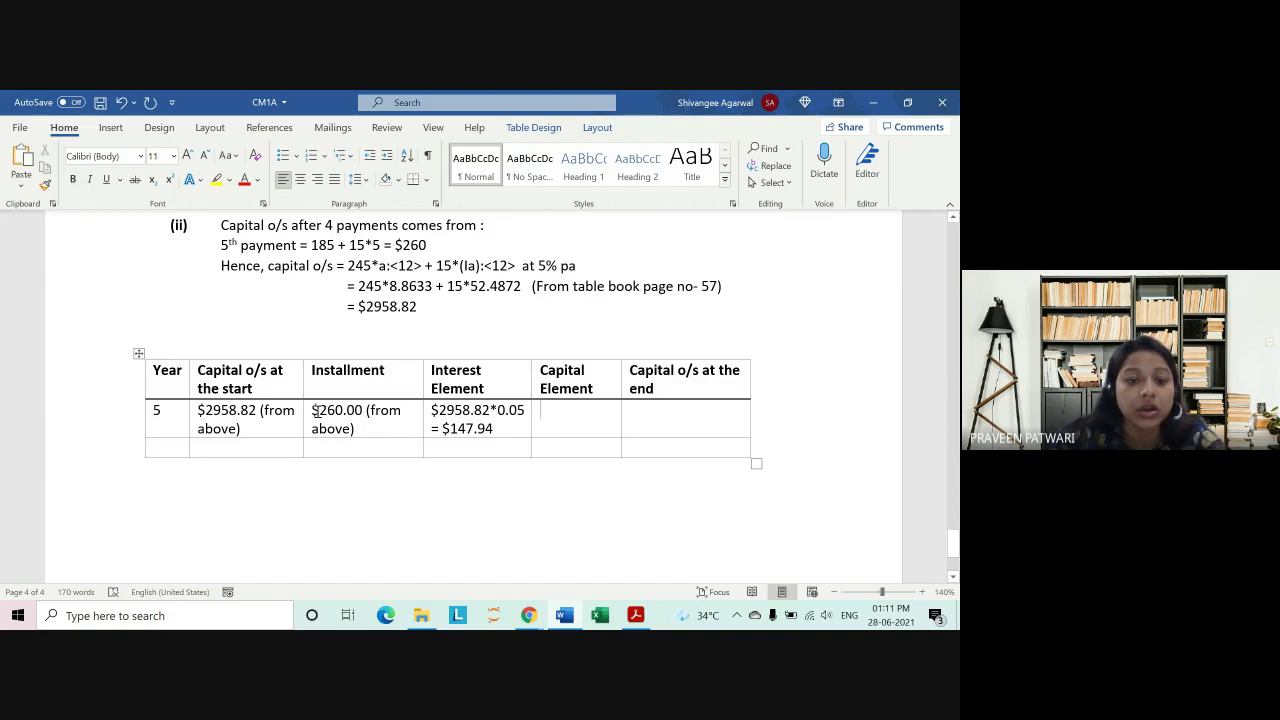
left_click_drag(312, 410, 495, 428)
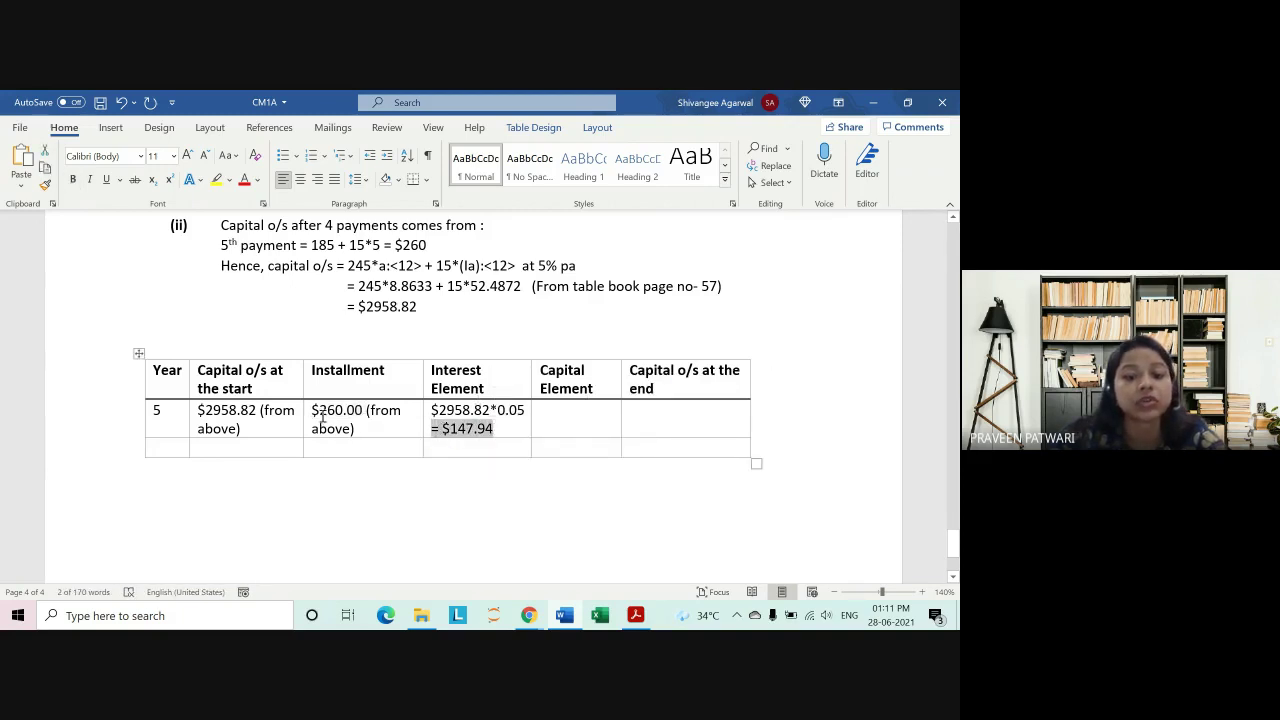
left_click(550, 411)
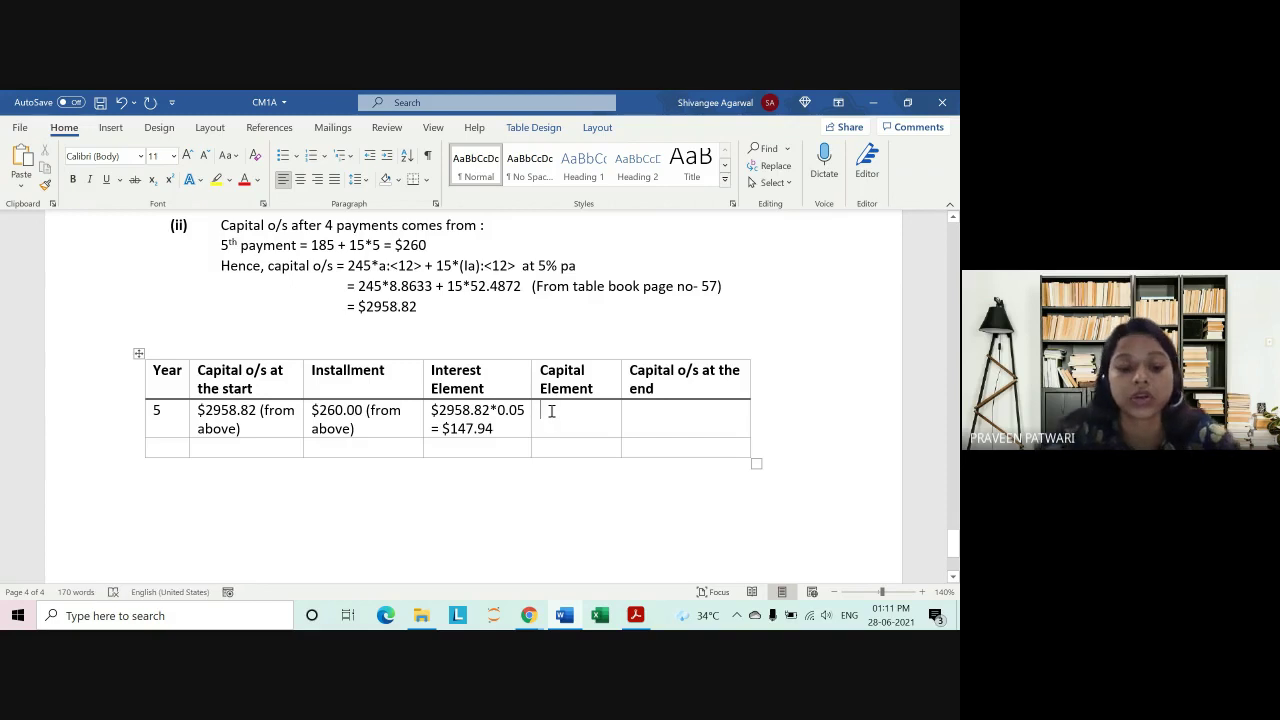
Step: Enter 260-147.94 and, on a second line, $112.06 in the Capital Element cell
type("2")
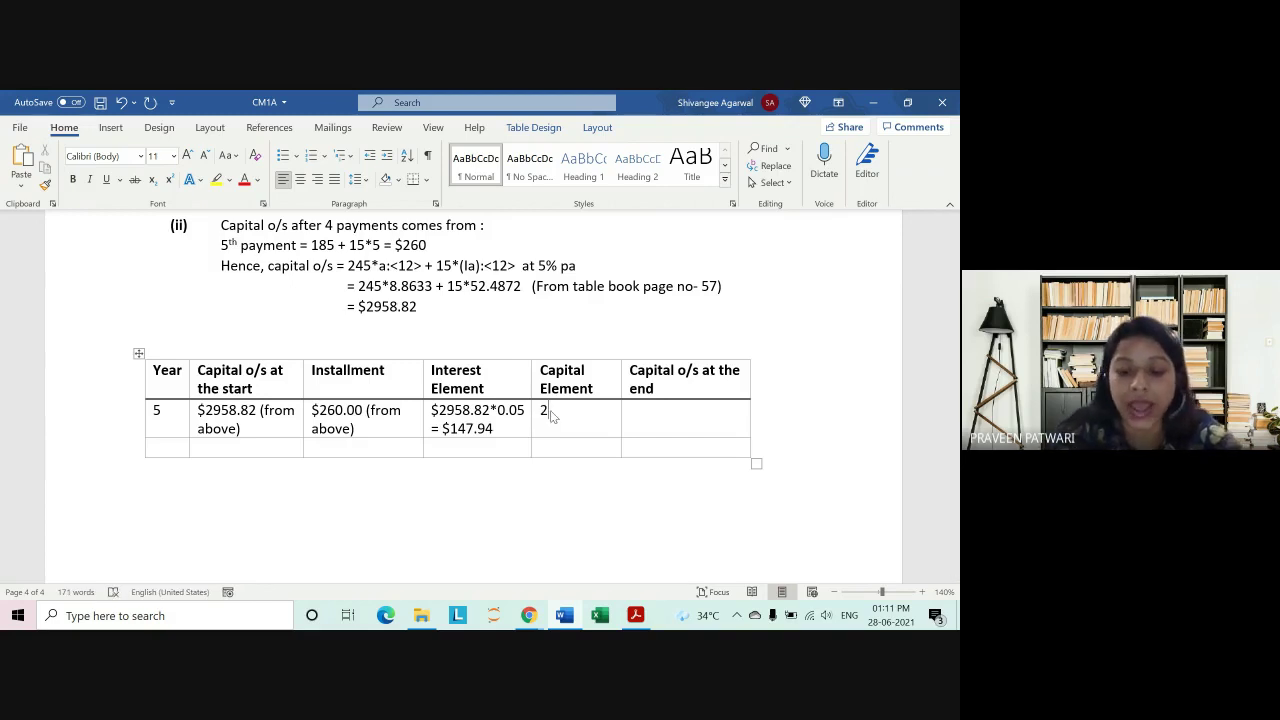
type("60-")
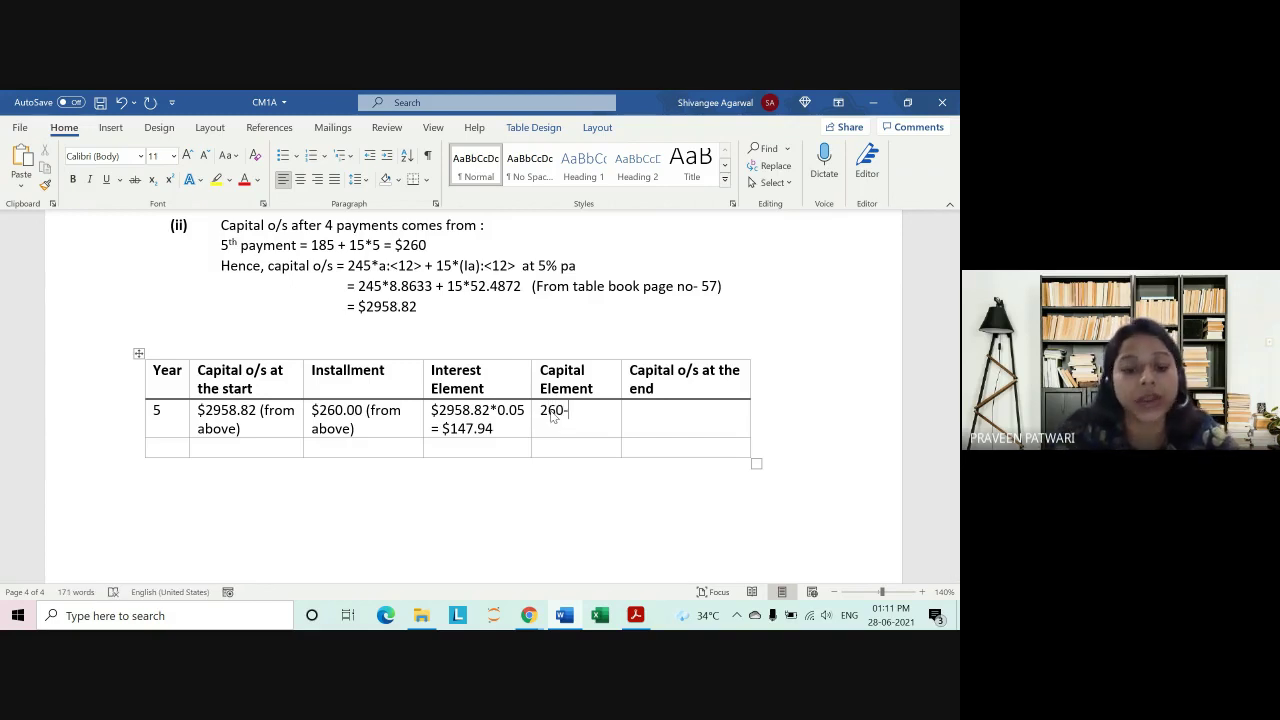
type("147")
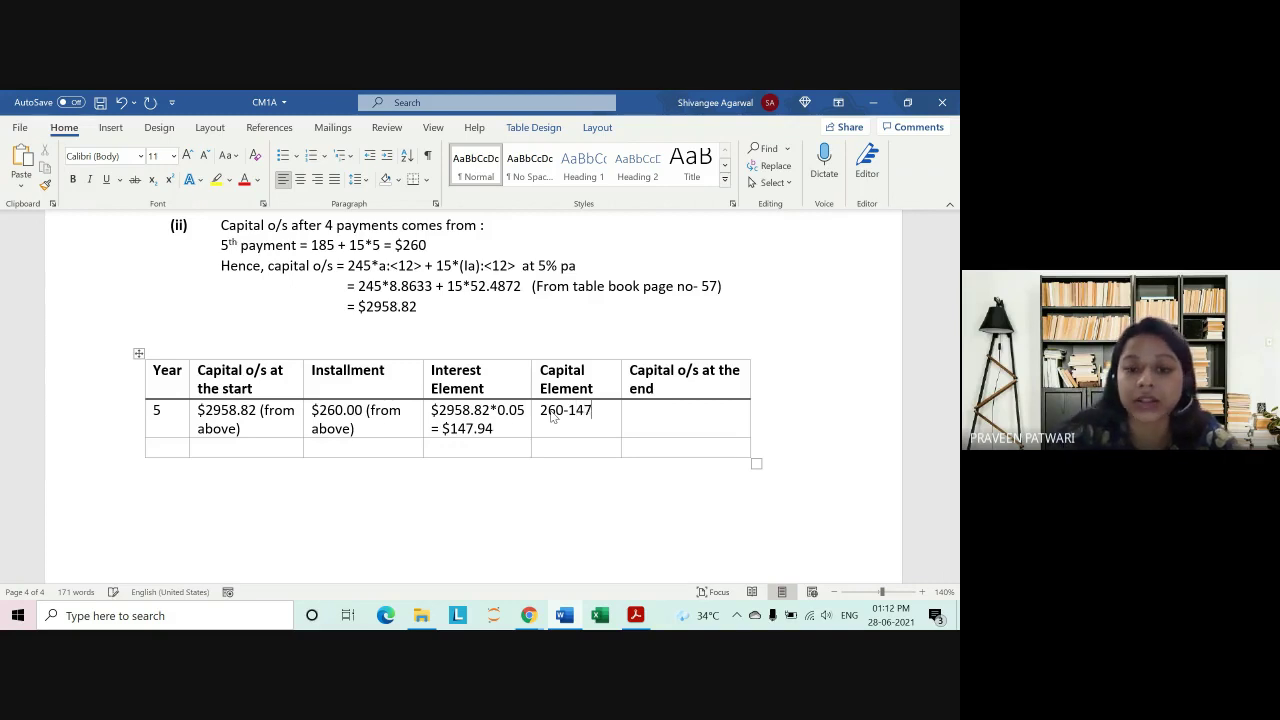
type(".94")
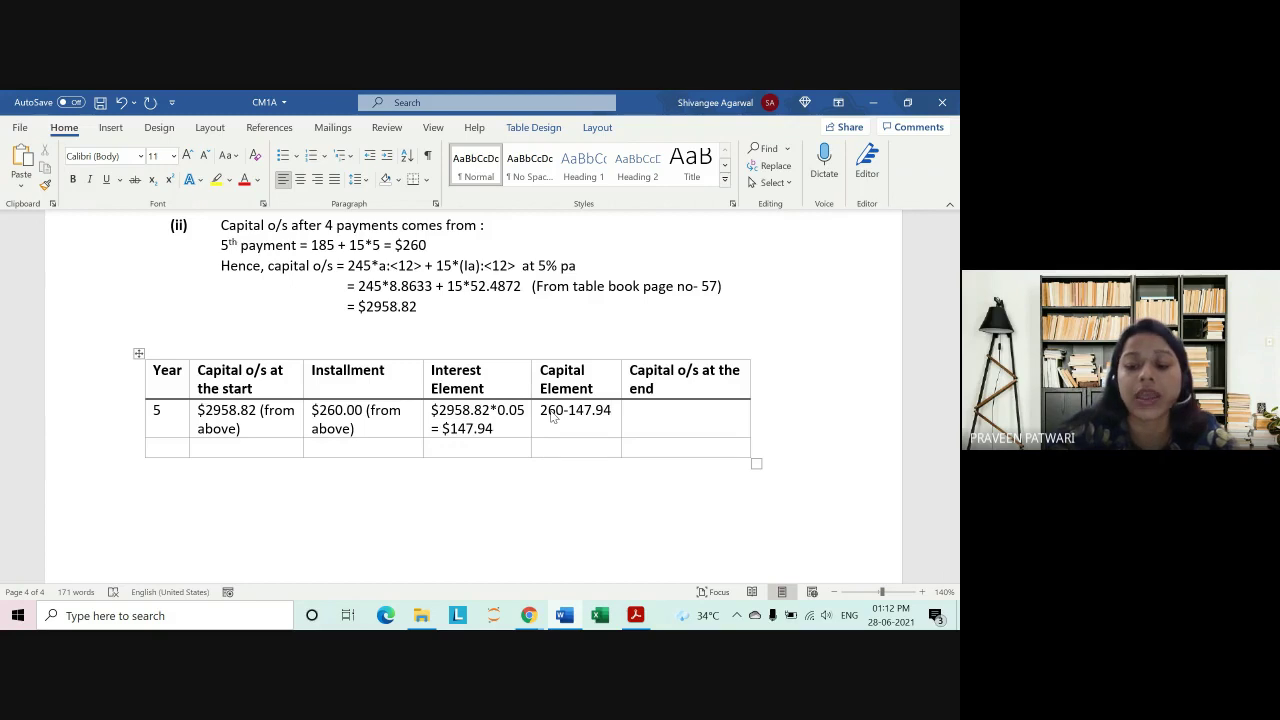
key("Return")
type("=")
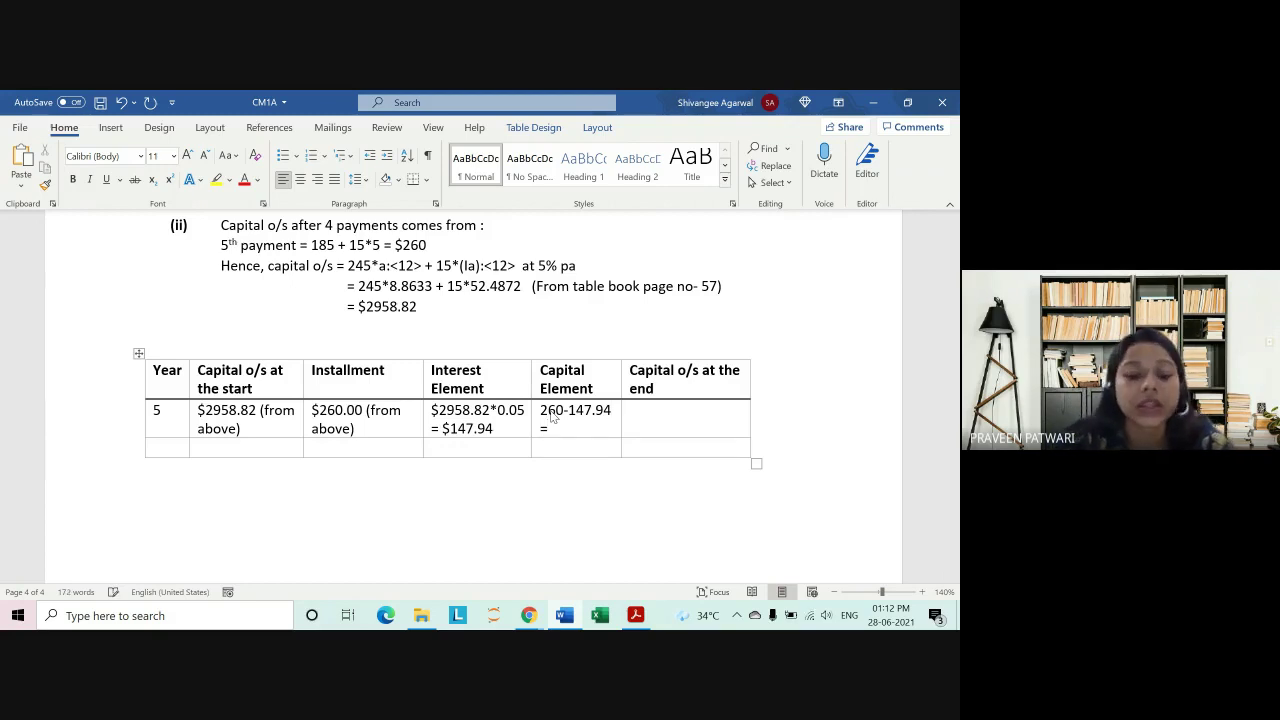
type("$")
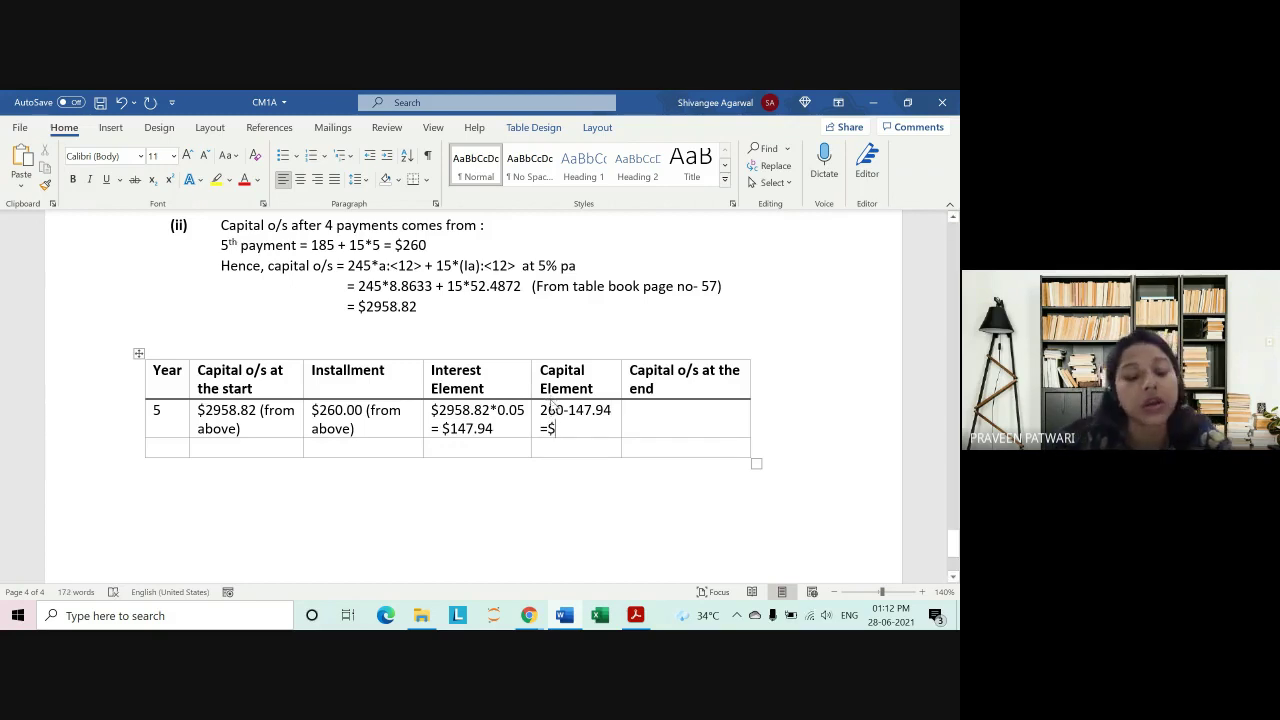
type("112.0")
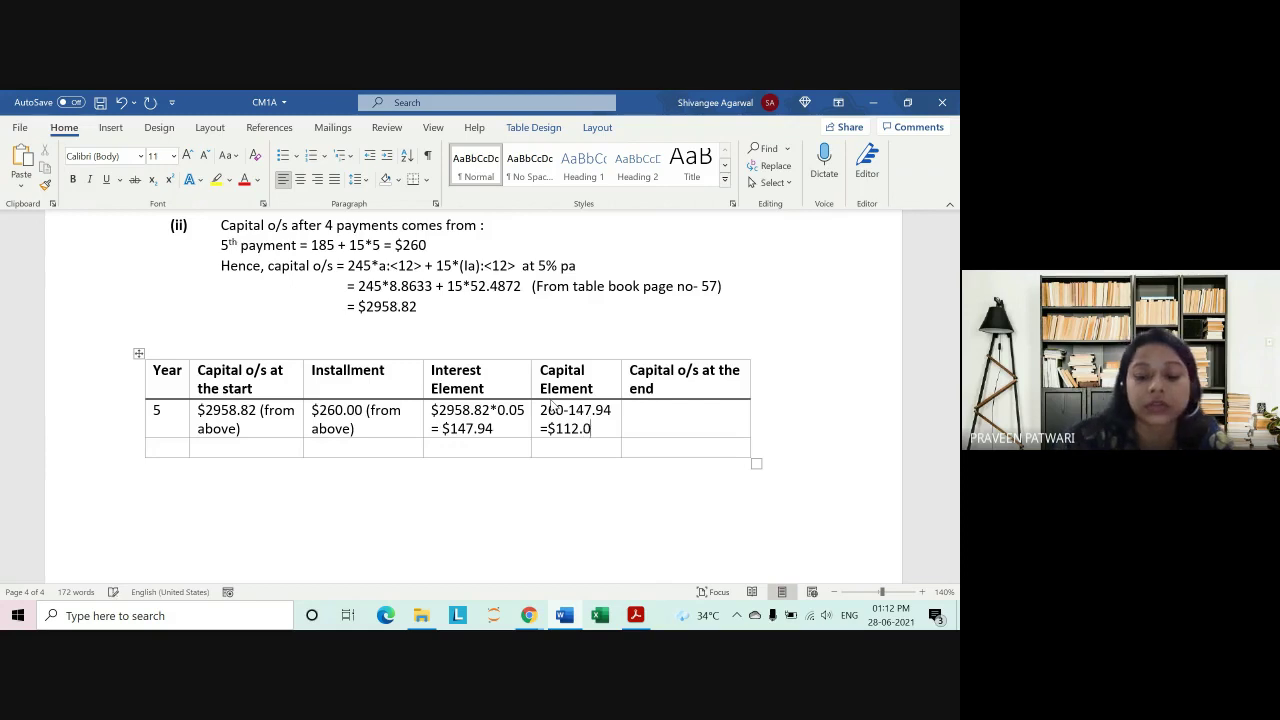
type("6")
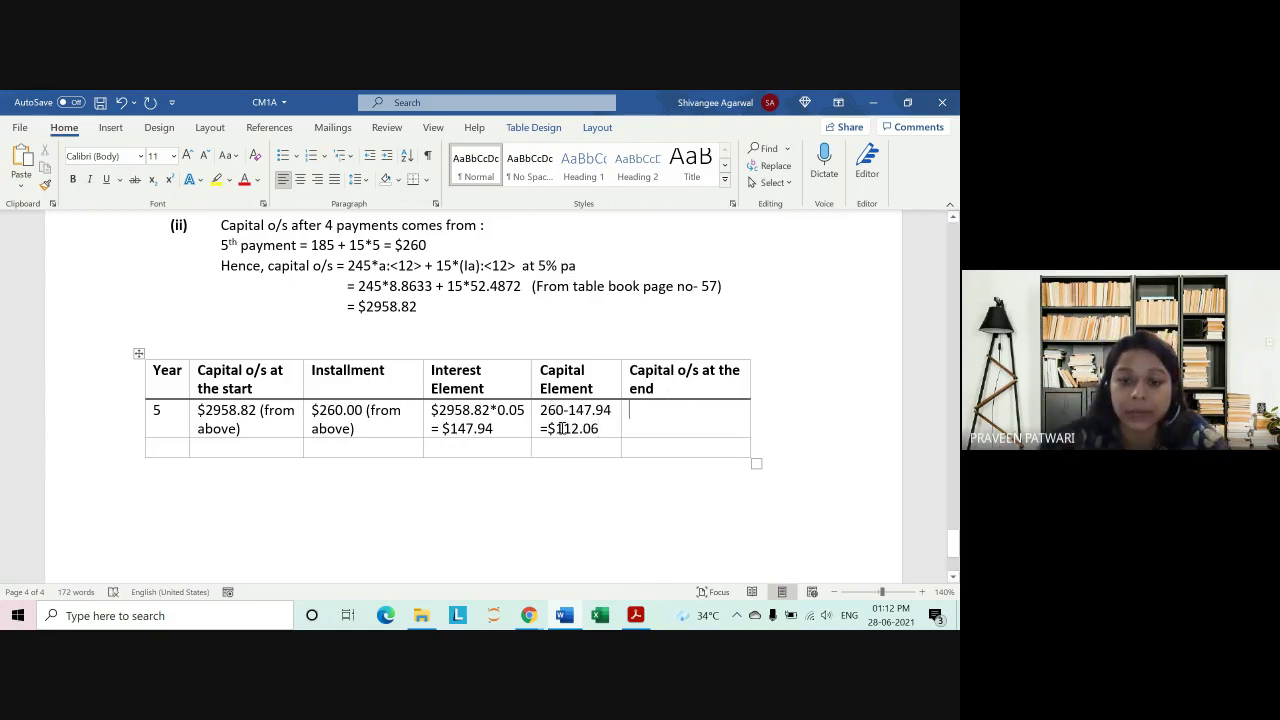
Step: Delete the dollar signs before 112.06, 147.94, 2958.82 and 260.00 in the year 5 row
left_click_drag(547, 428, 556, 428)
key("BackSpace")
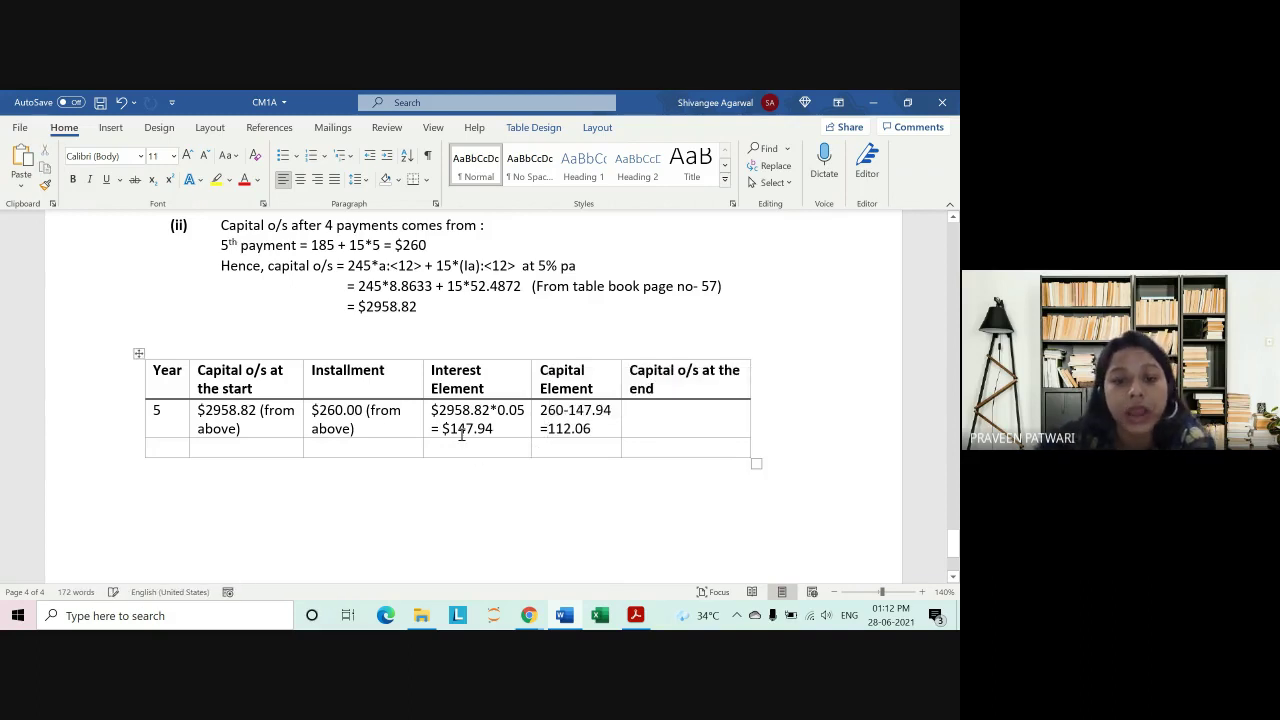
left_click_drag(450, 428, 441, 428)
key("BackSpace")
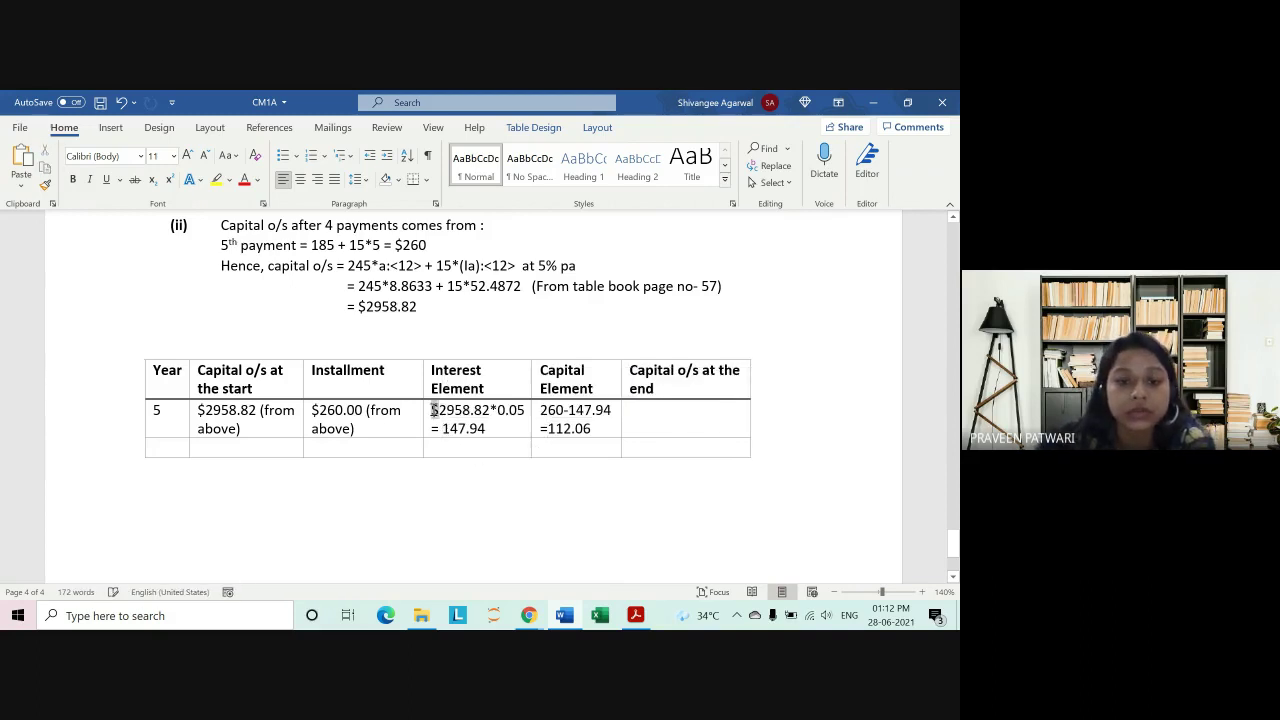
key("BackSpace")
left_click_drag(320, 410, 311, 410)
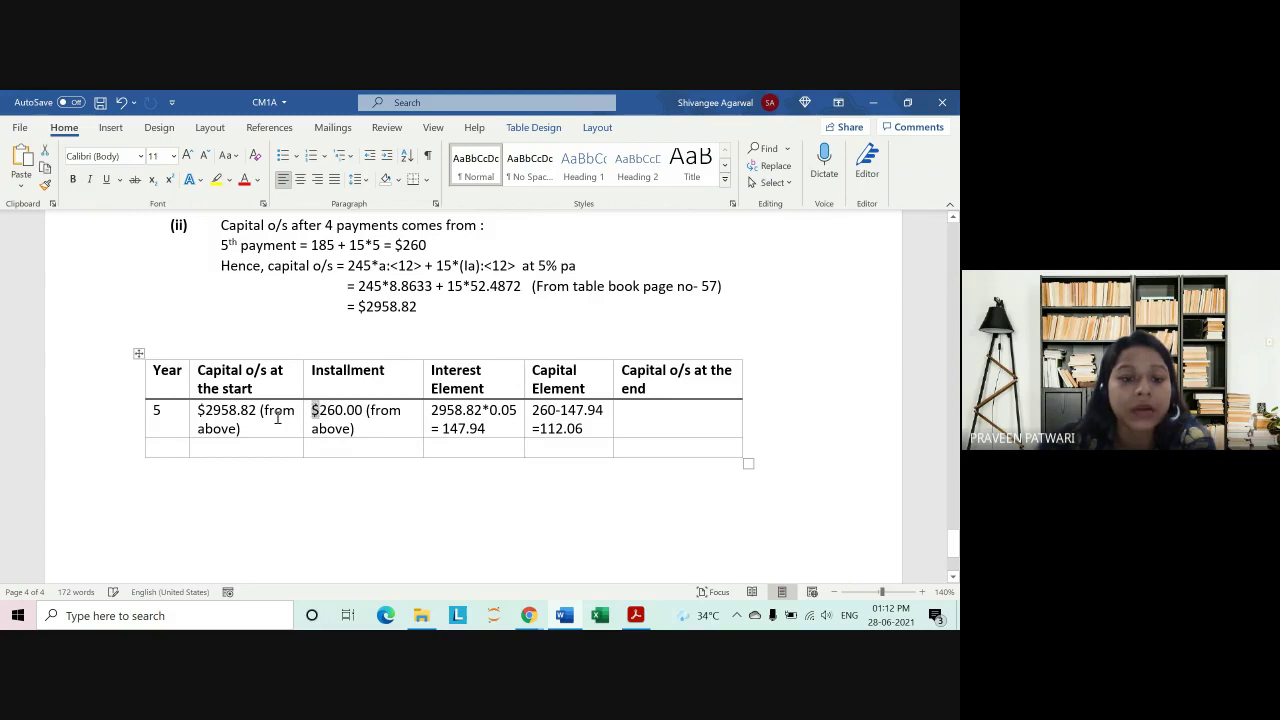
key("BackSpace")
left_click_drag(212, 410, 197, 410)
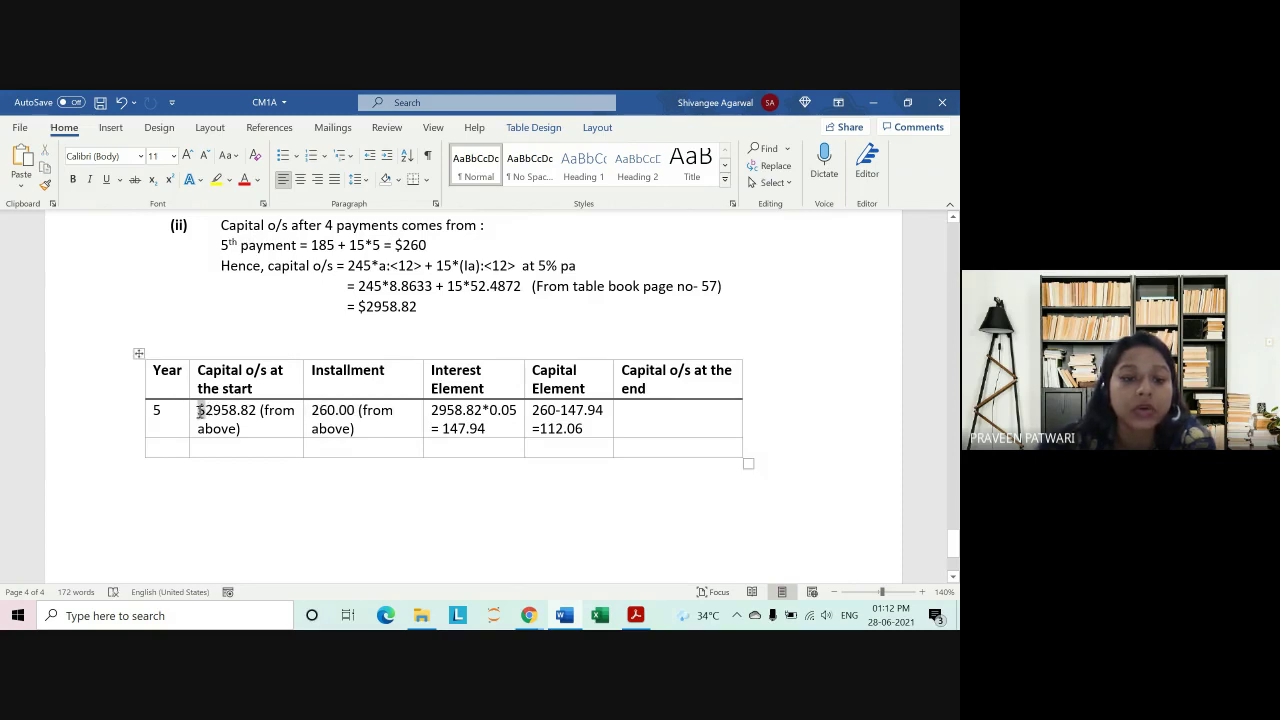
key("BackSpace")
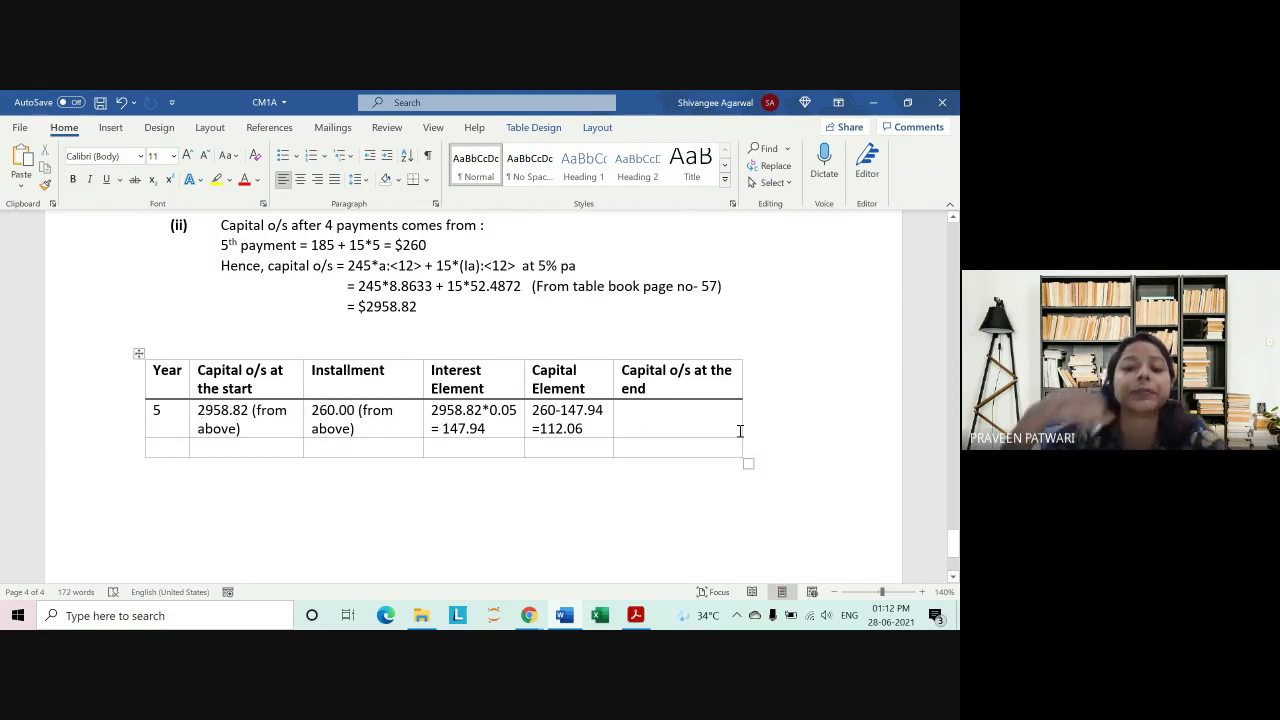
left_click(740, 430)
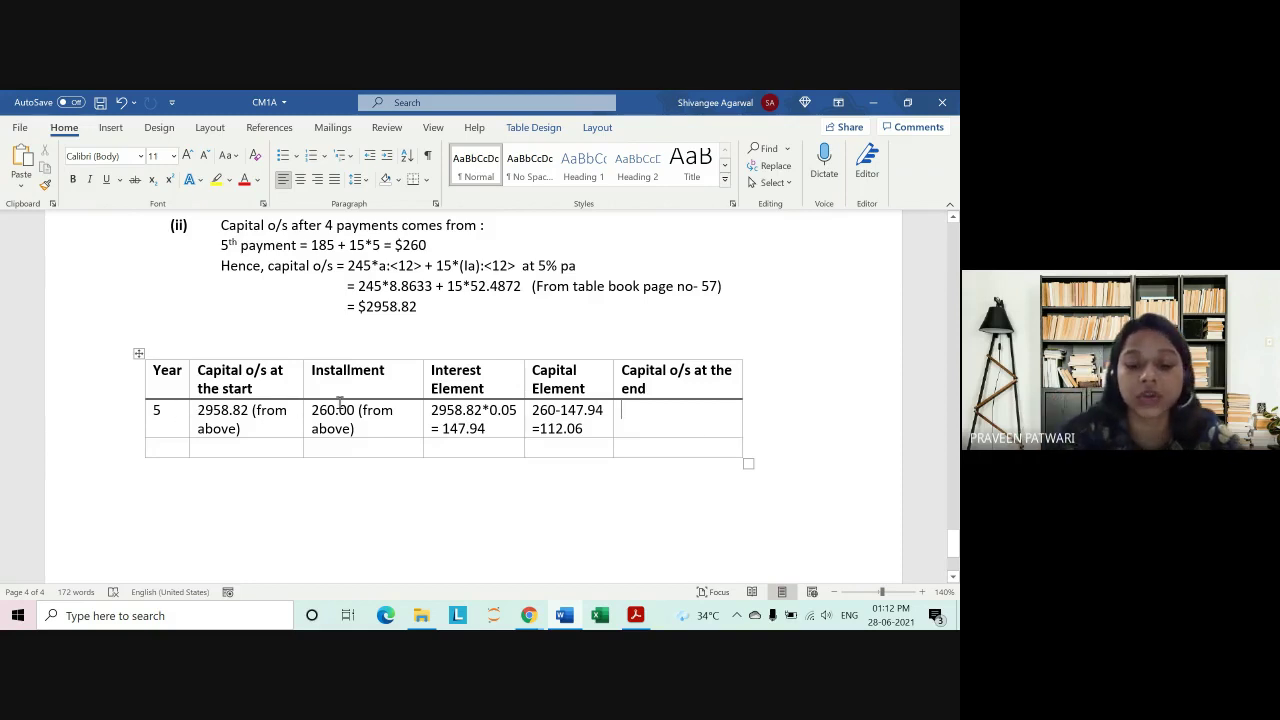
type("2958")
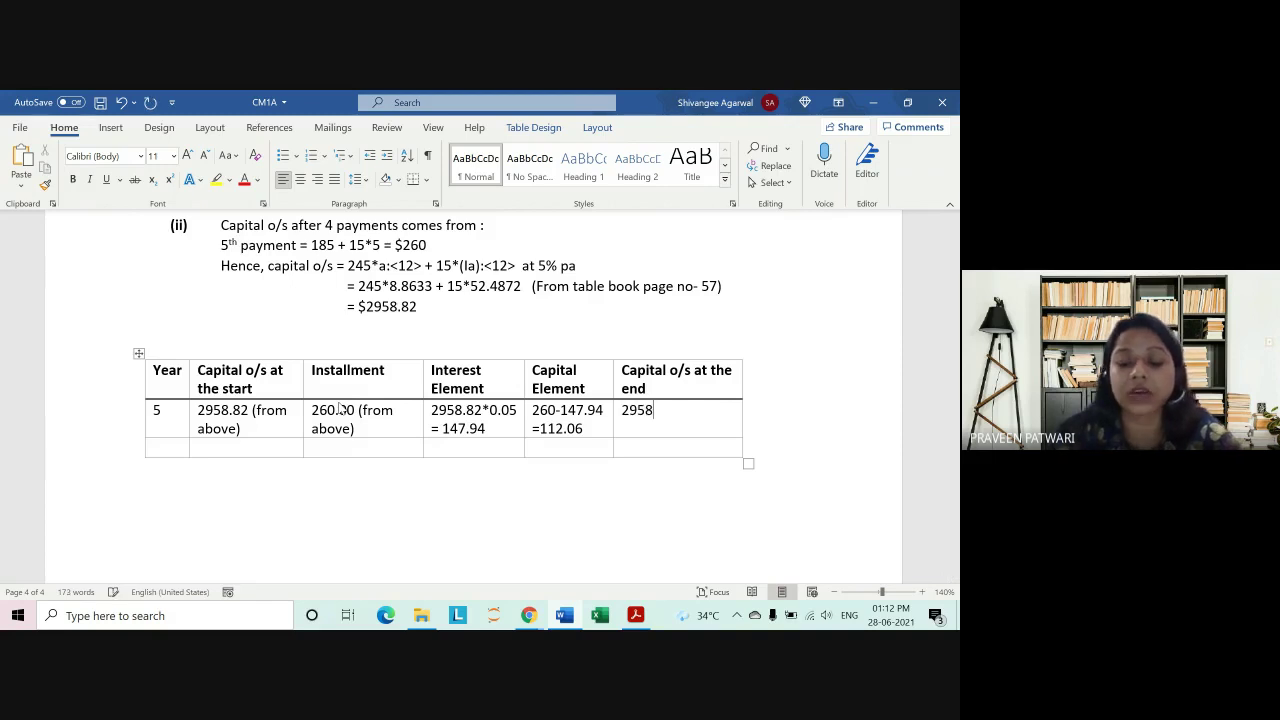
type(".8")
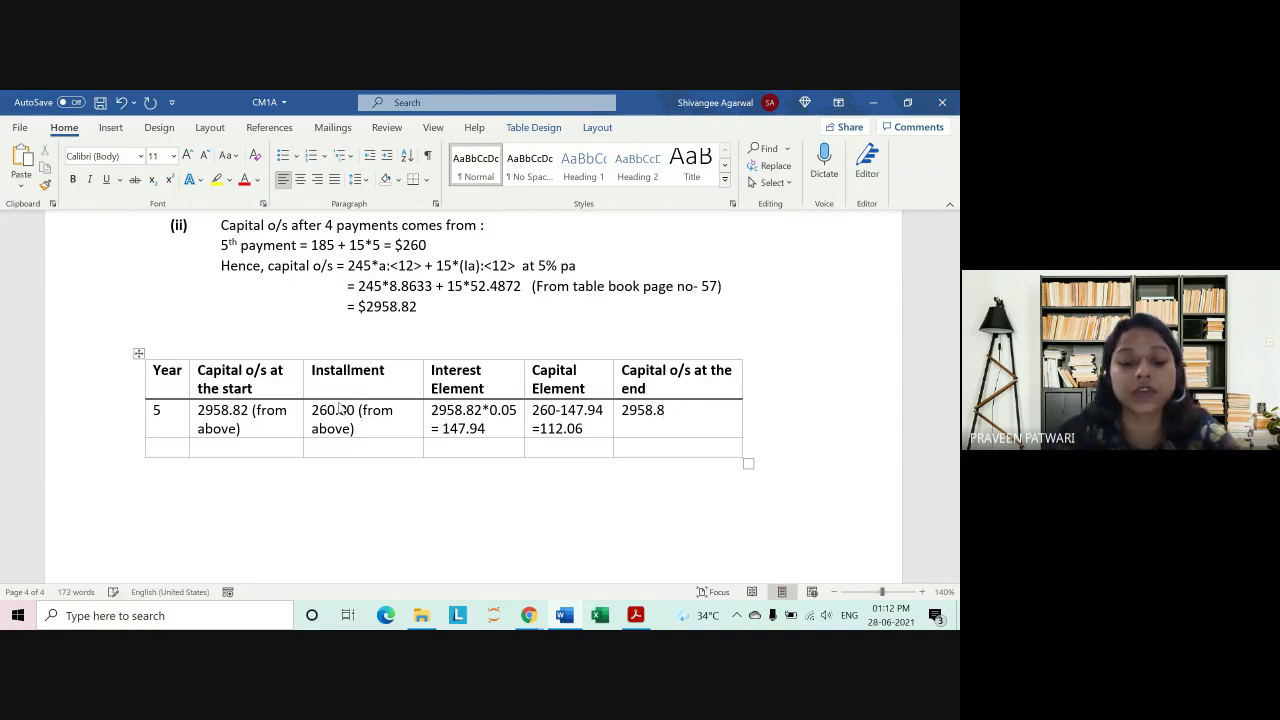
type("3")
key("BackSpace")
type("2-")
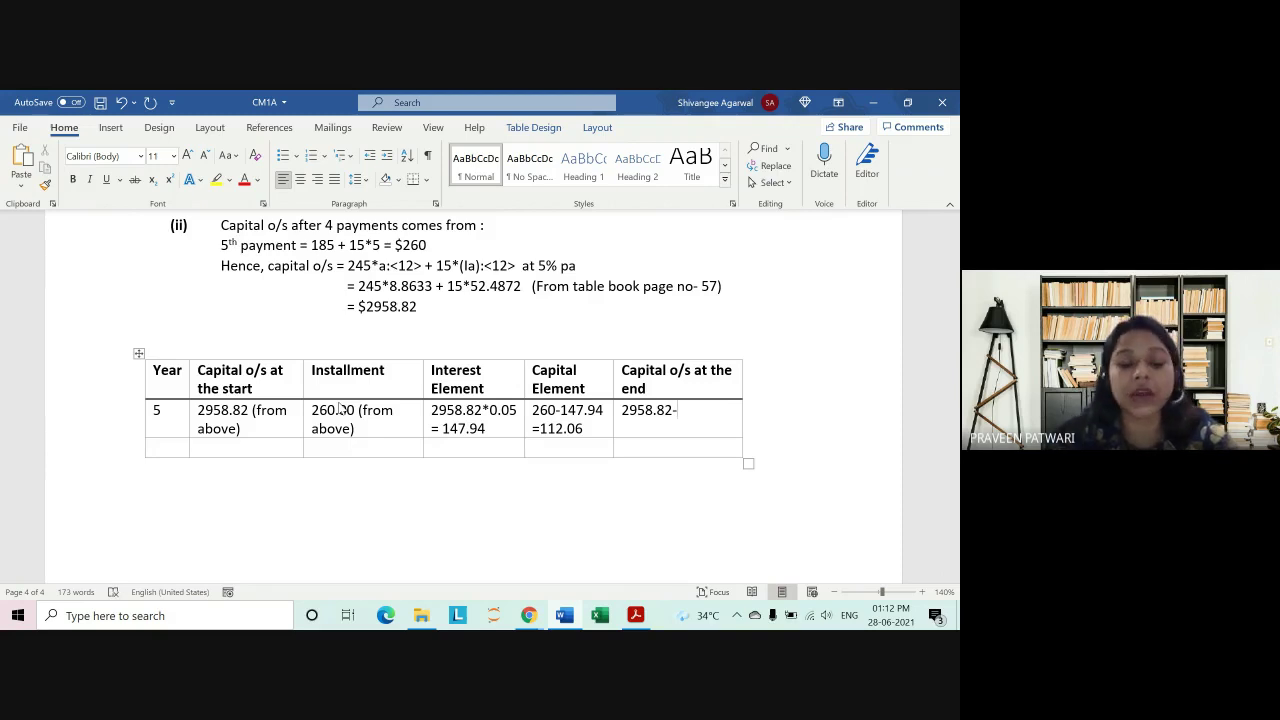
type("112.0")
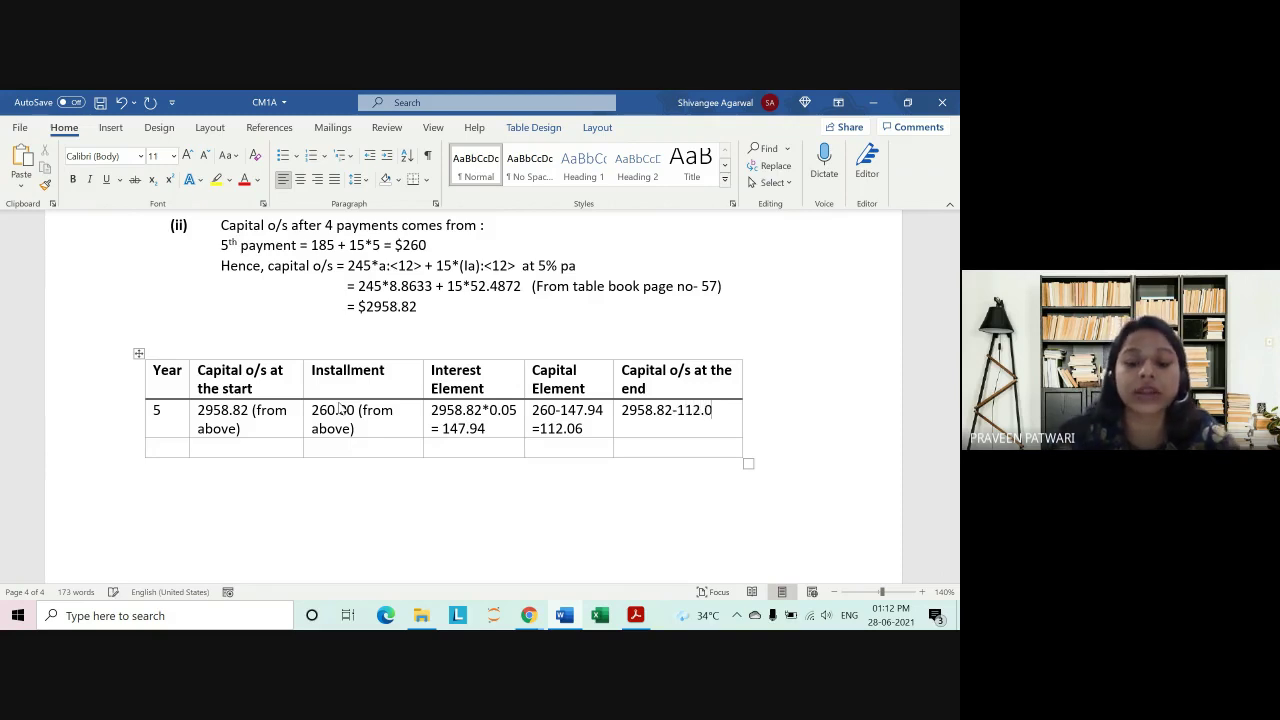
type("6 =")
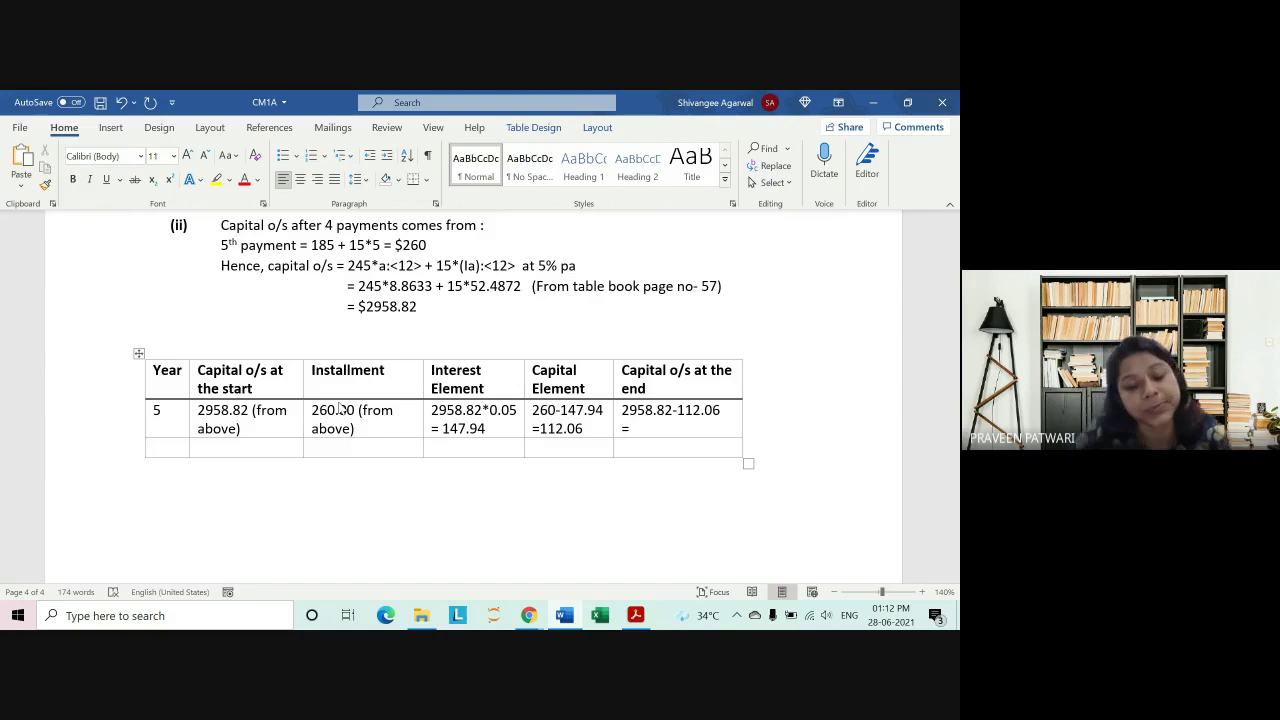
type("2846")
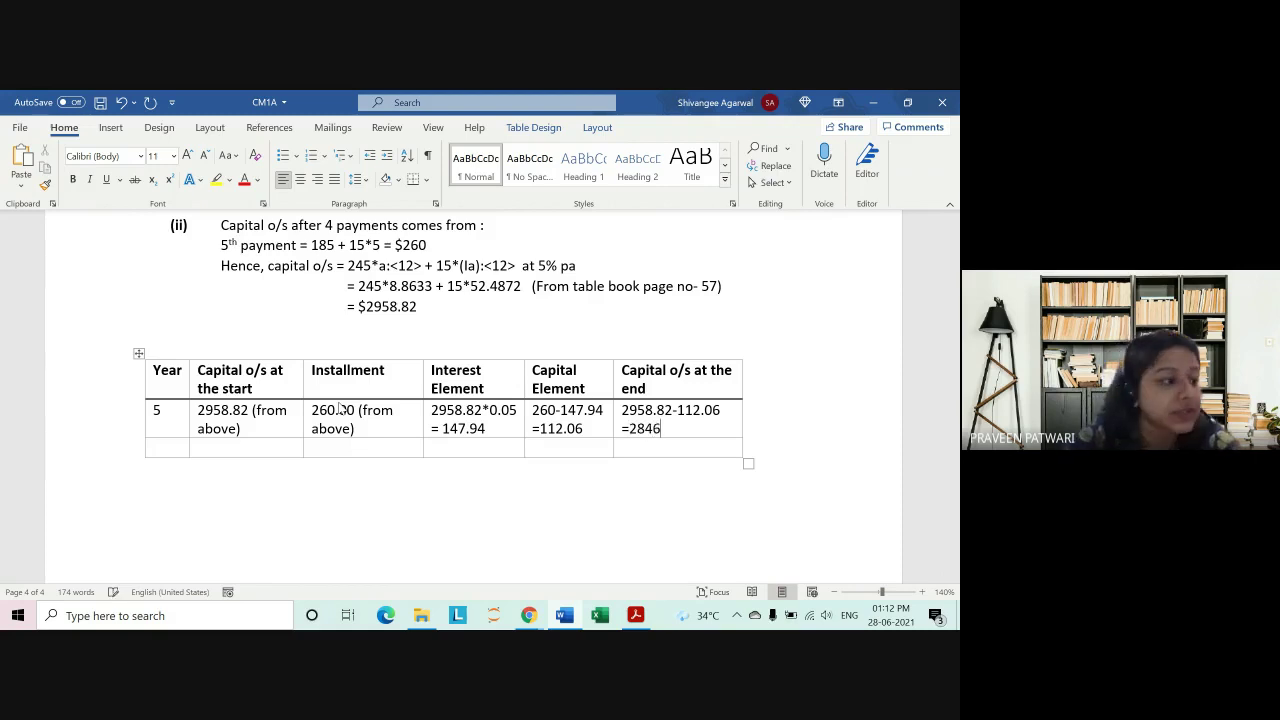
type(".7")
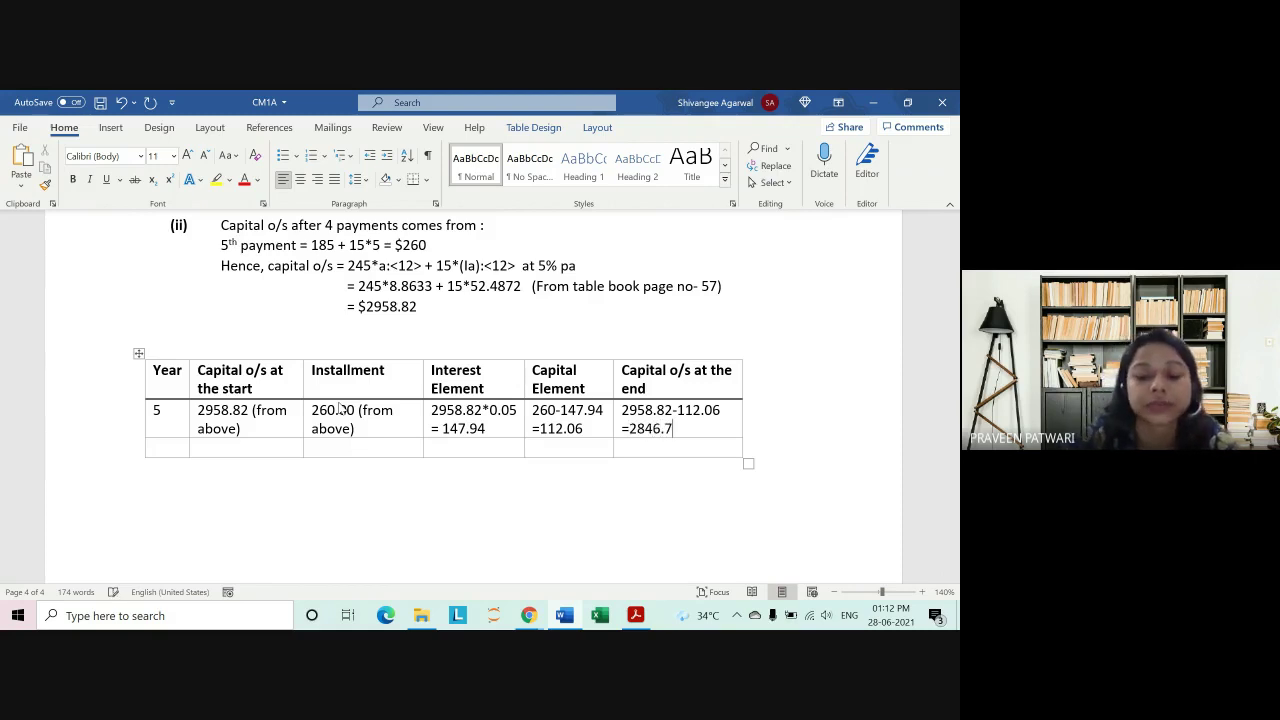
type("6")
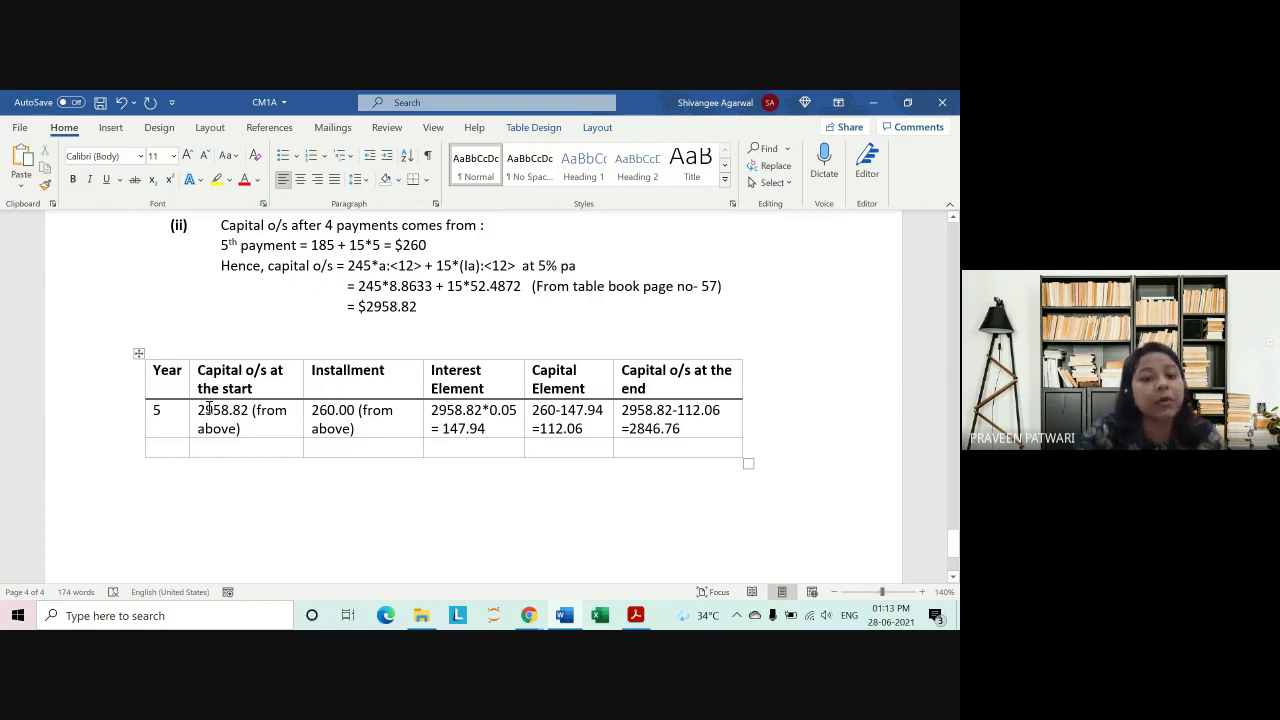
left_click_drag(433, 410, 720, 410)
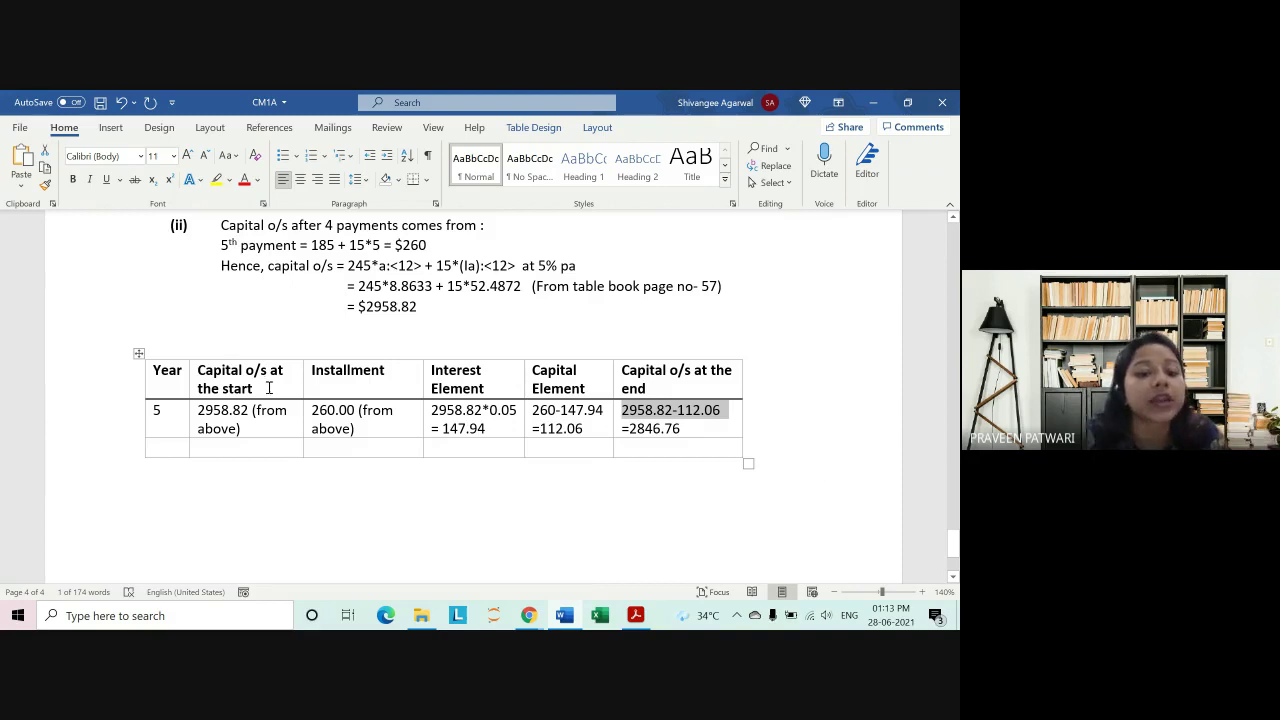
left_click(484, 388)
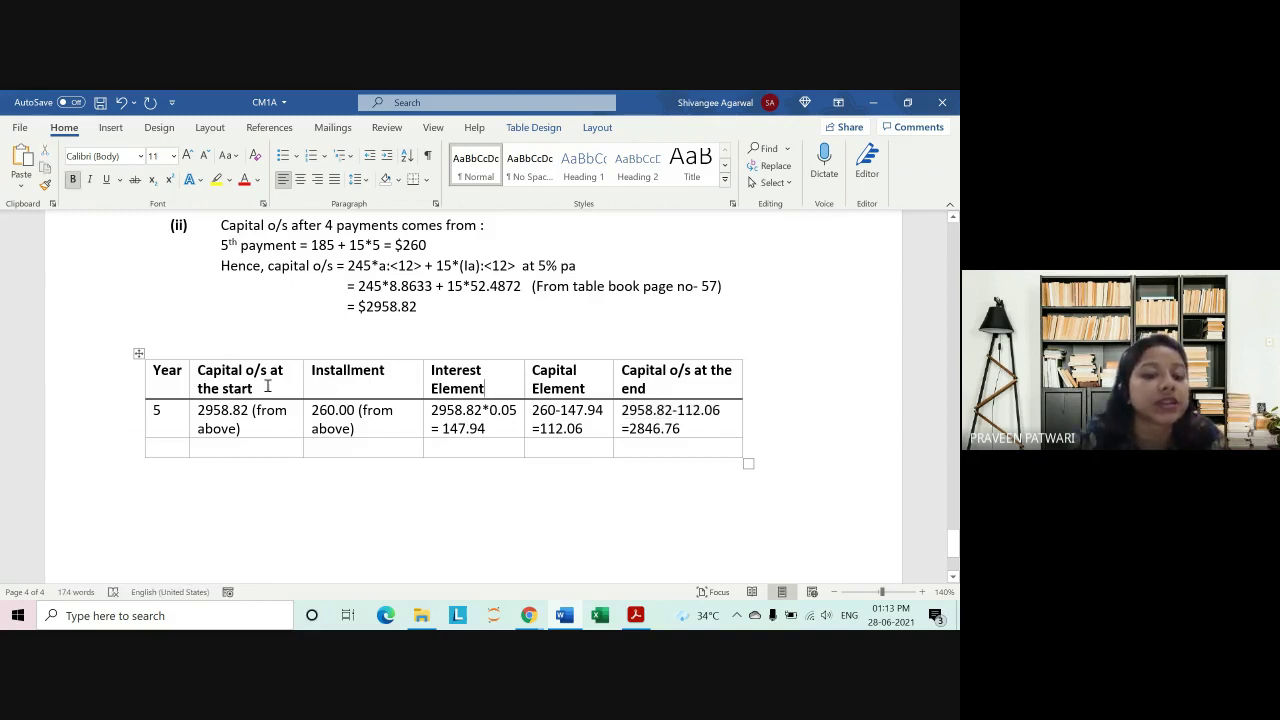
left_click(596, 388)
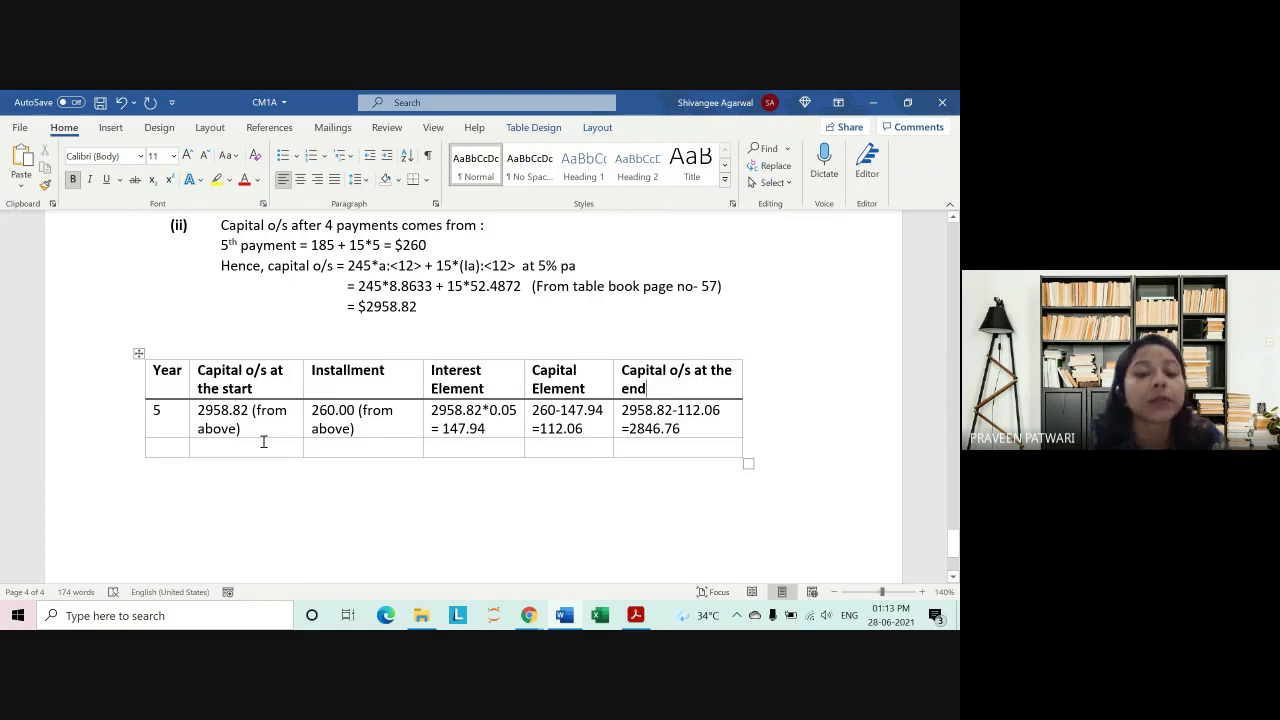
left_click_drag(431, 410, 517, 410)
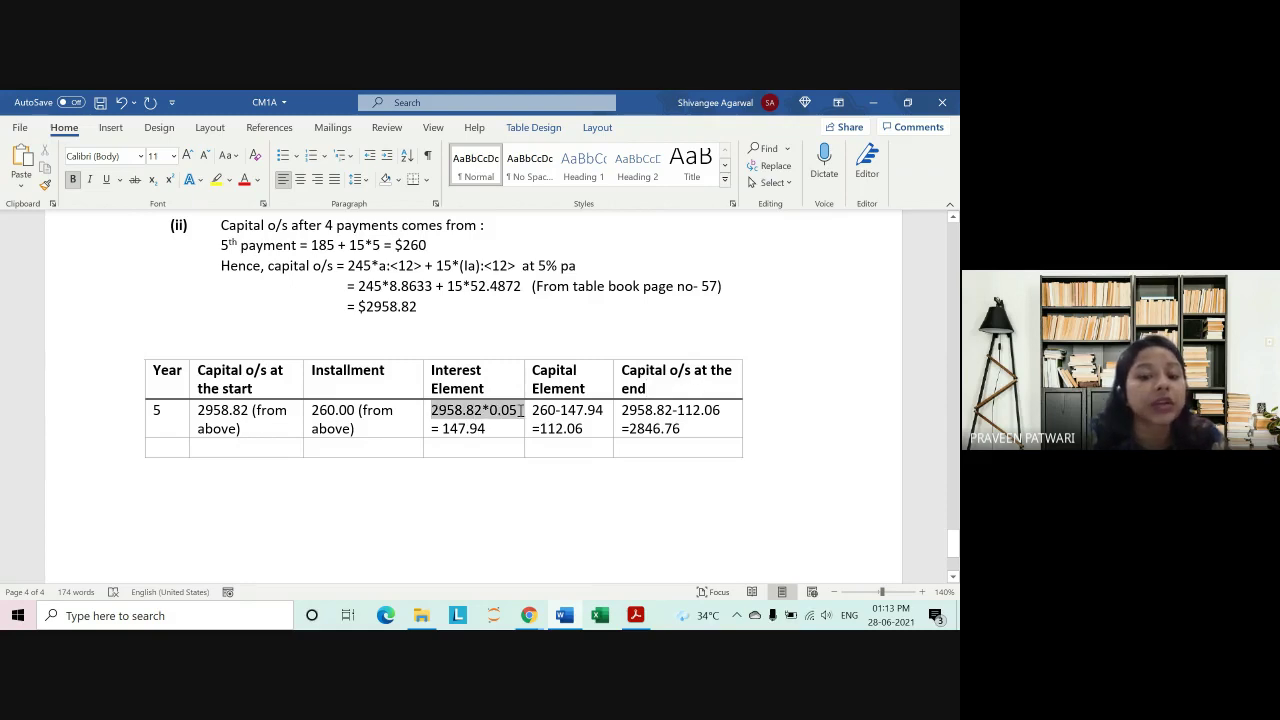
left_click_drag(181, 410, 385, 415)
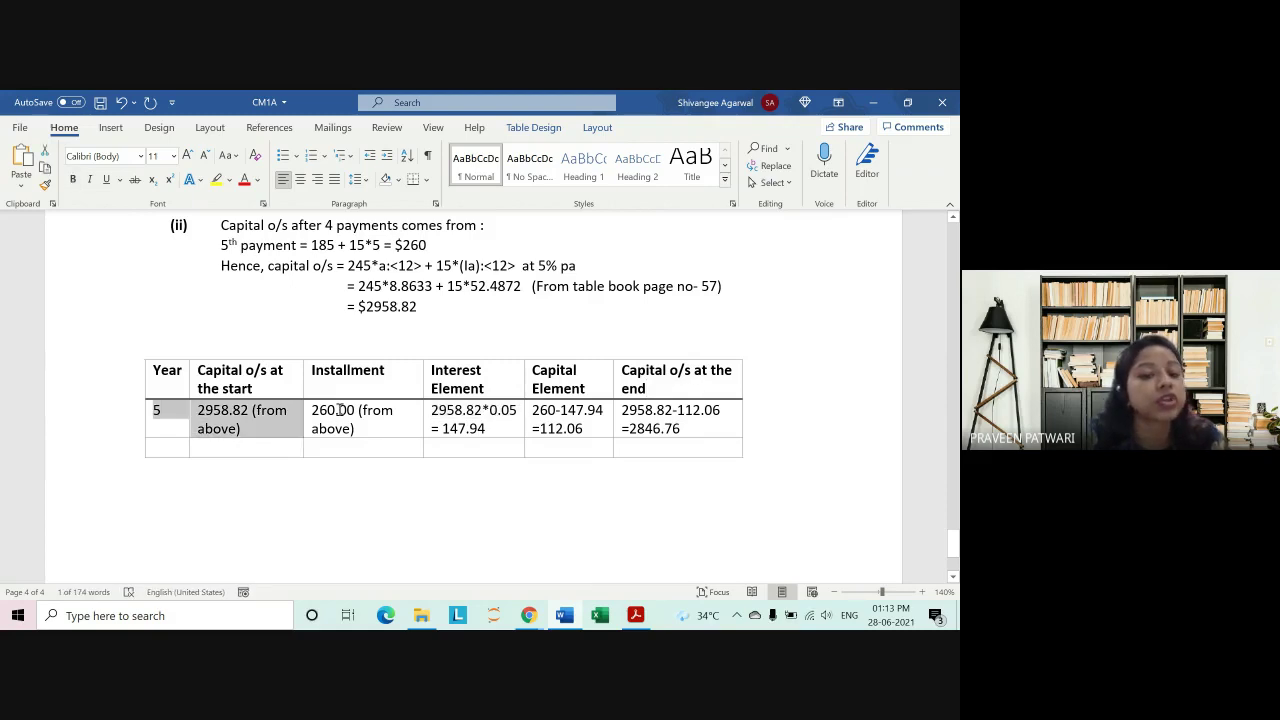
left_click(440, 410)
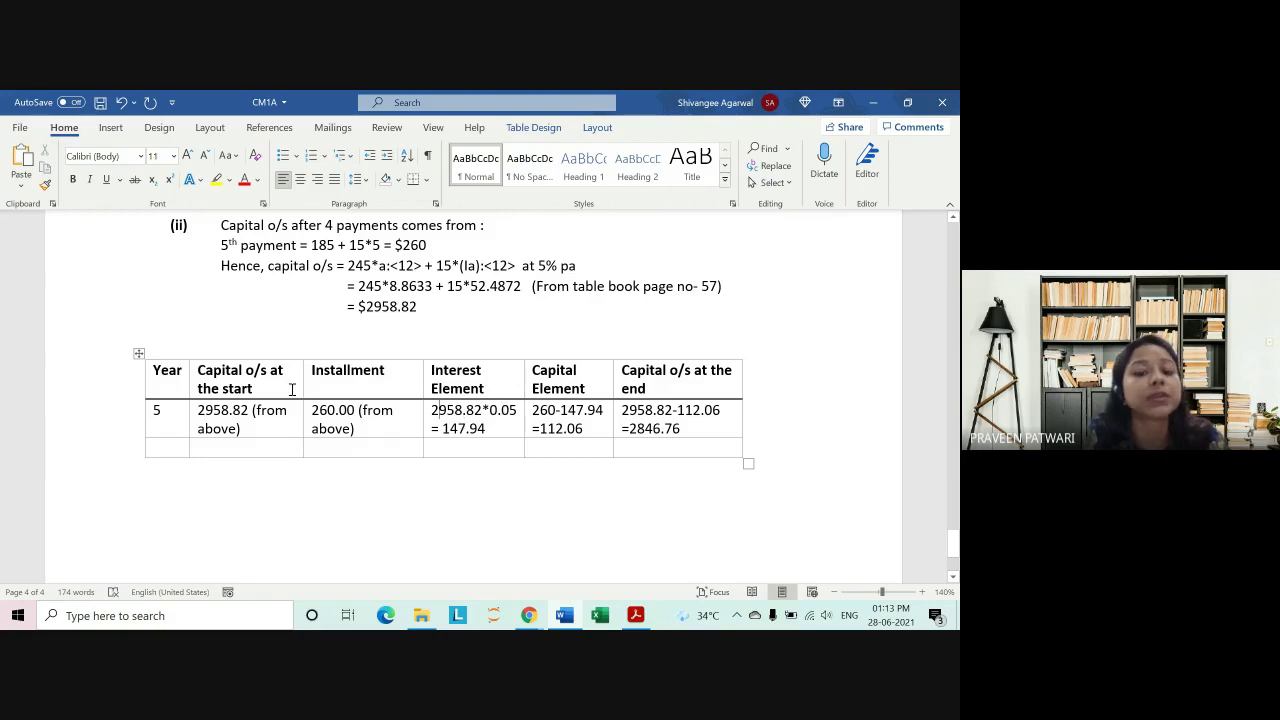
left_click_drag(431, 410, 481, 410)
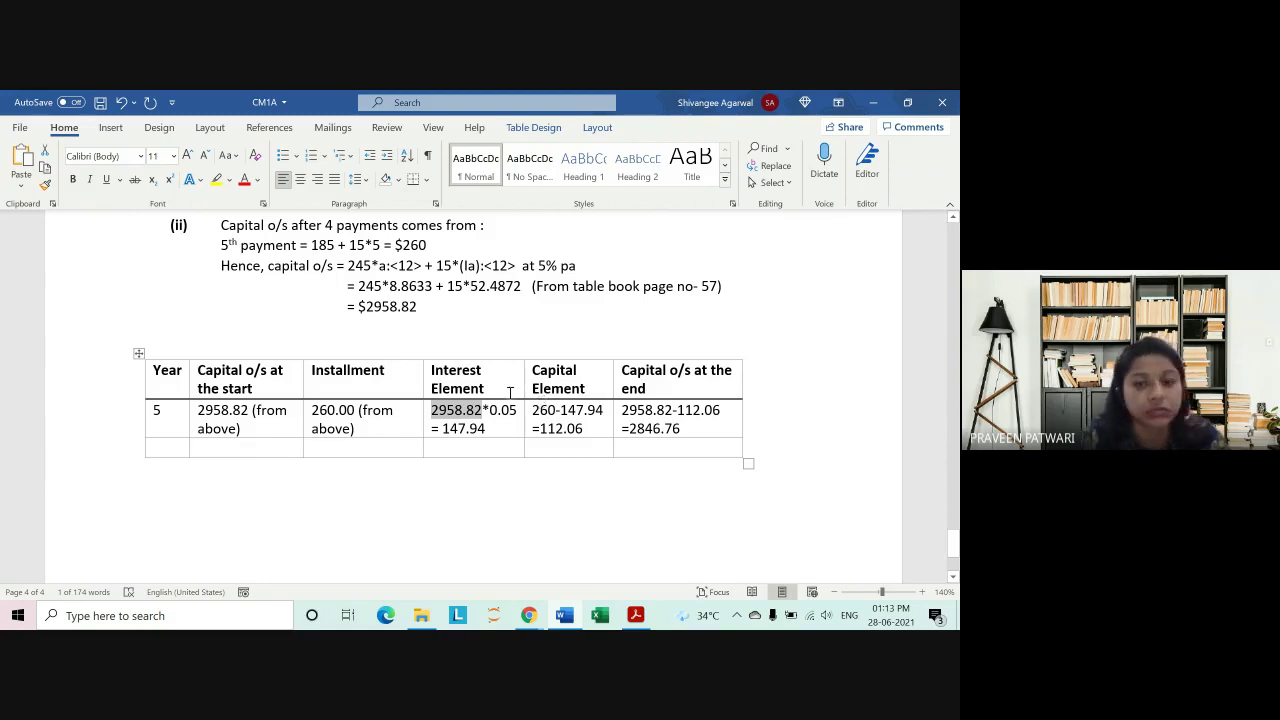
left_click(506, 383)
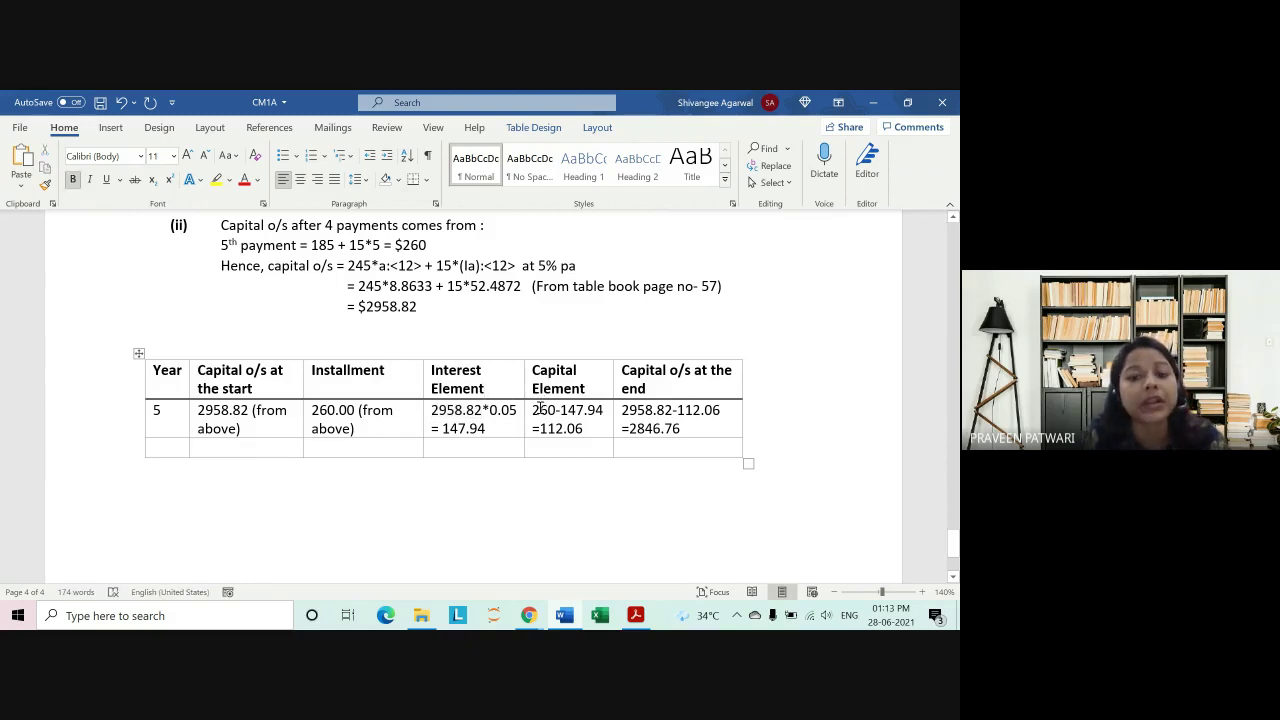
left_click_drag(533, 410, 606, 410)
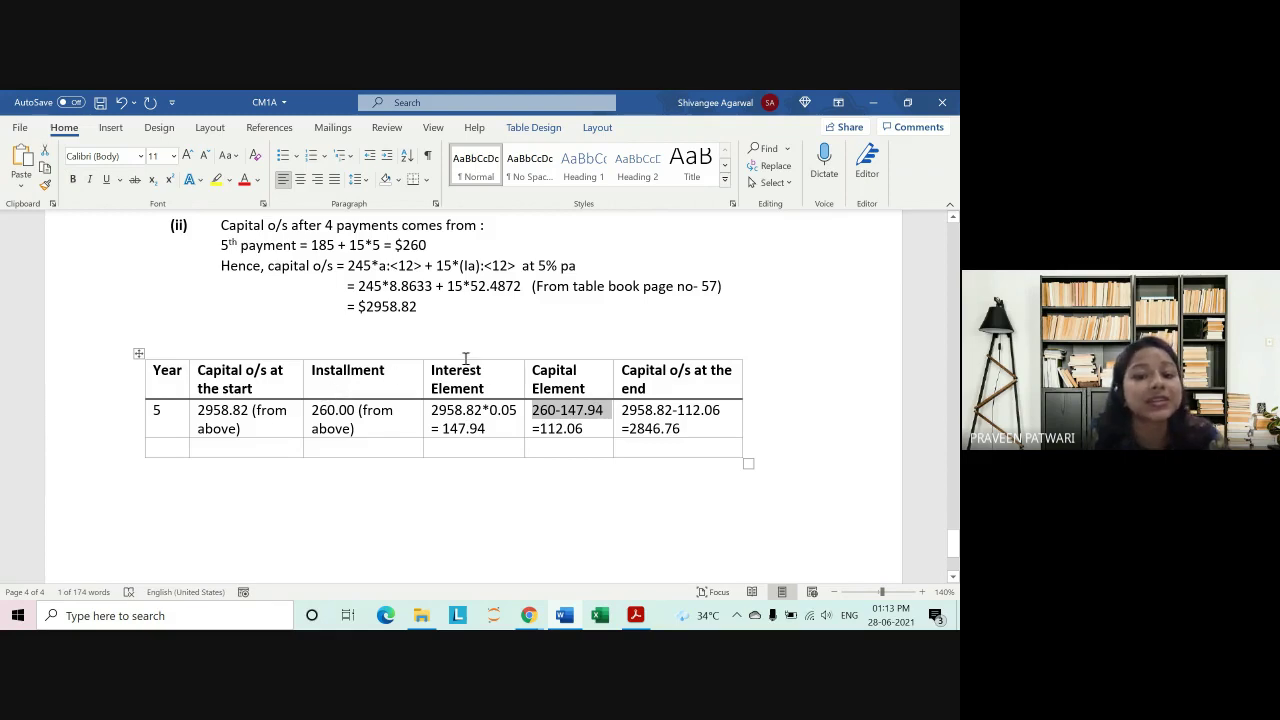
Step: Add a non-bold (a) label under the Capital o/s at the start heading
left_click(267, 390)
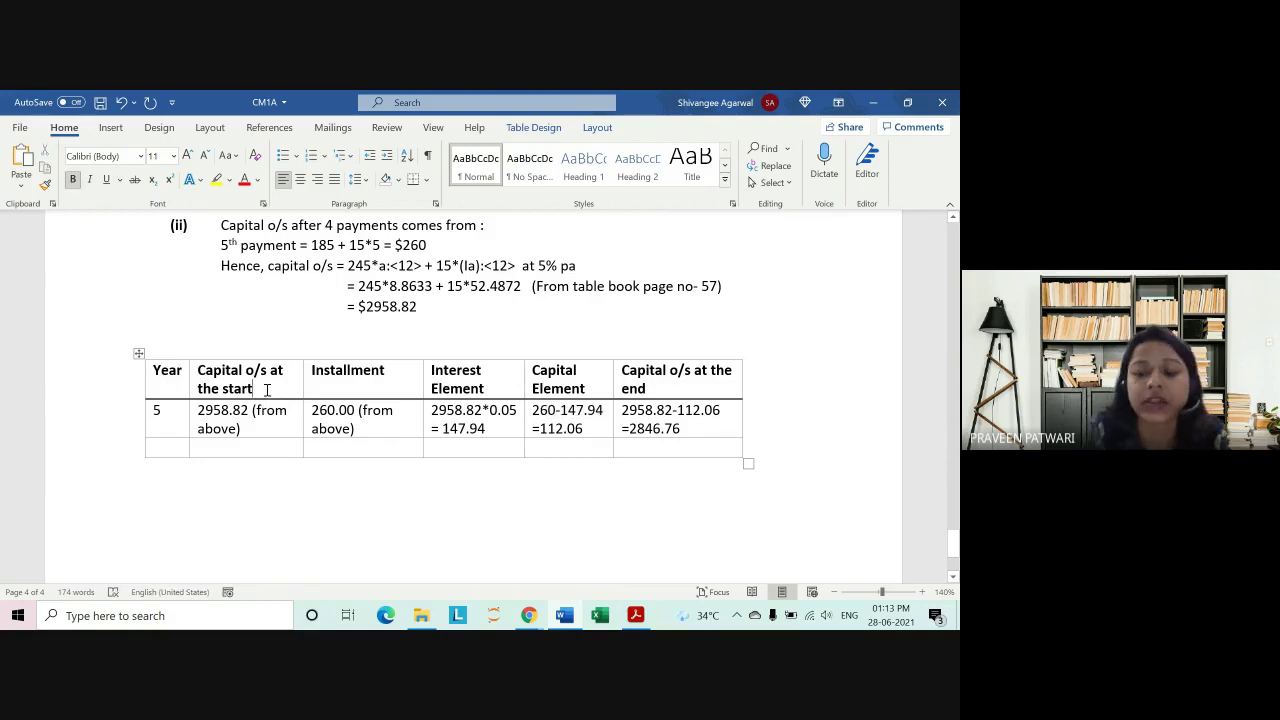
key("Return")
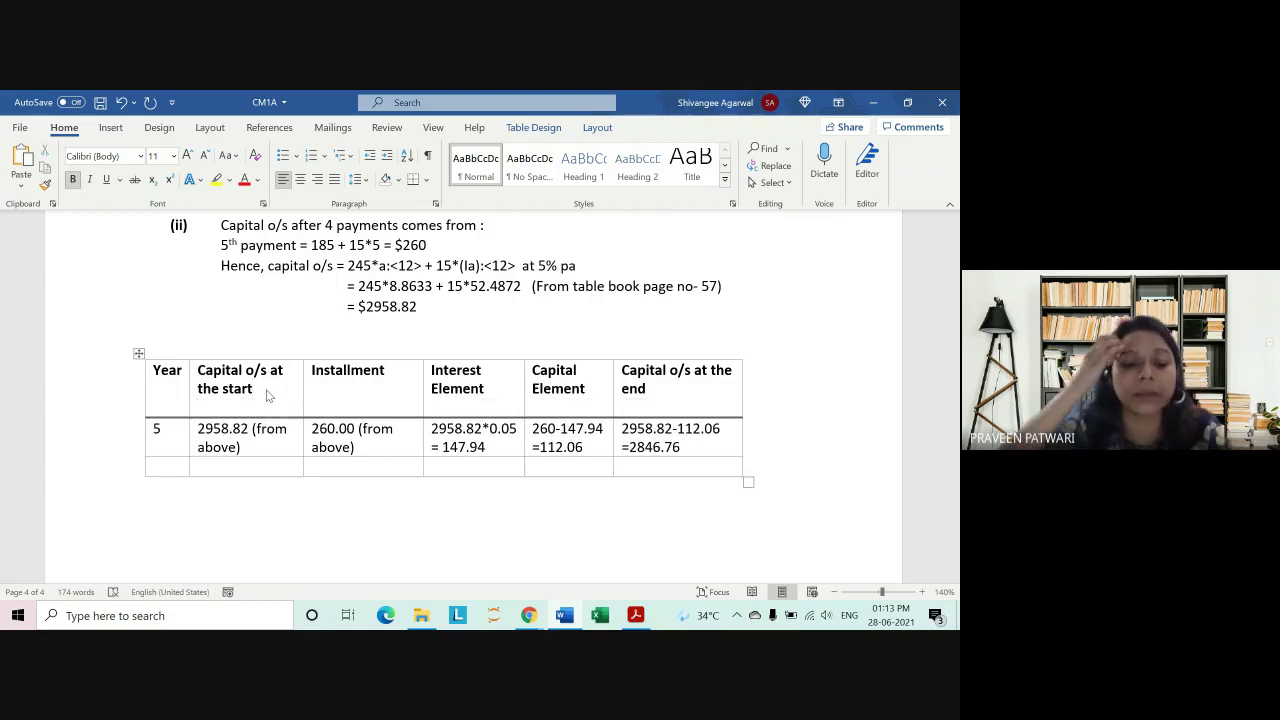
type("a")
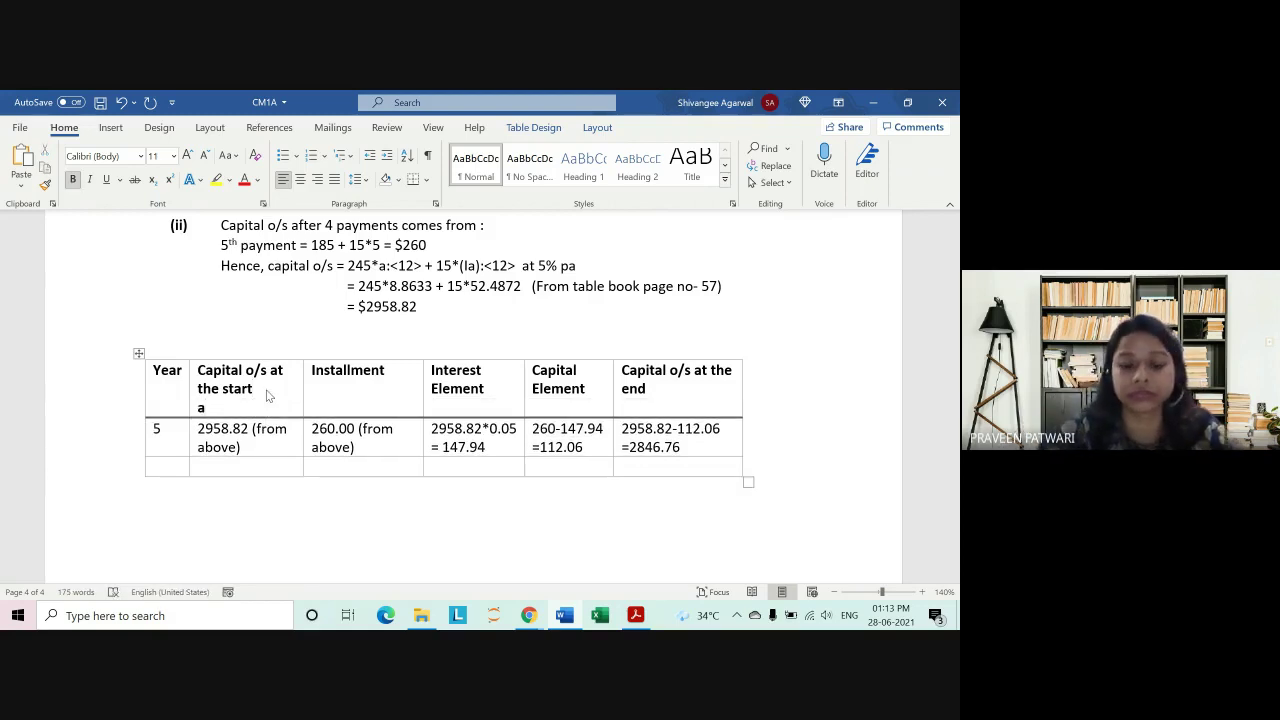
key("BackSpace")
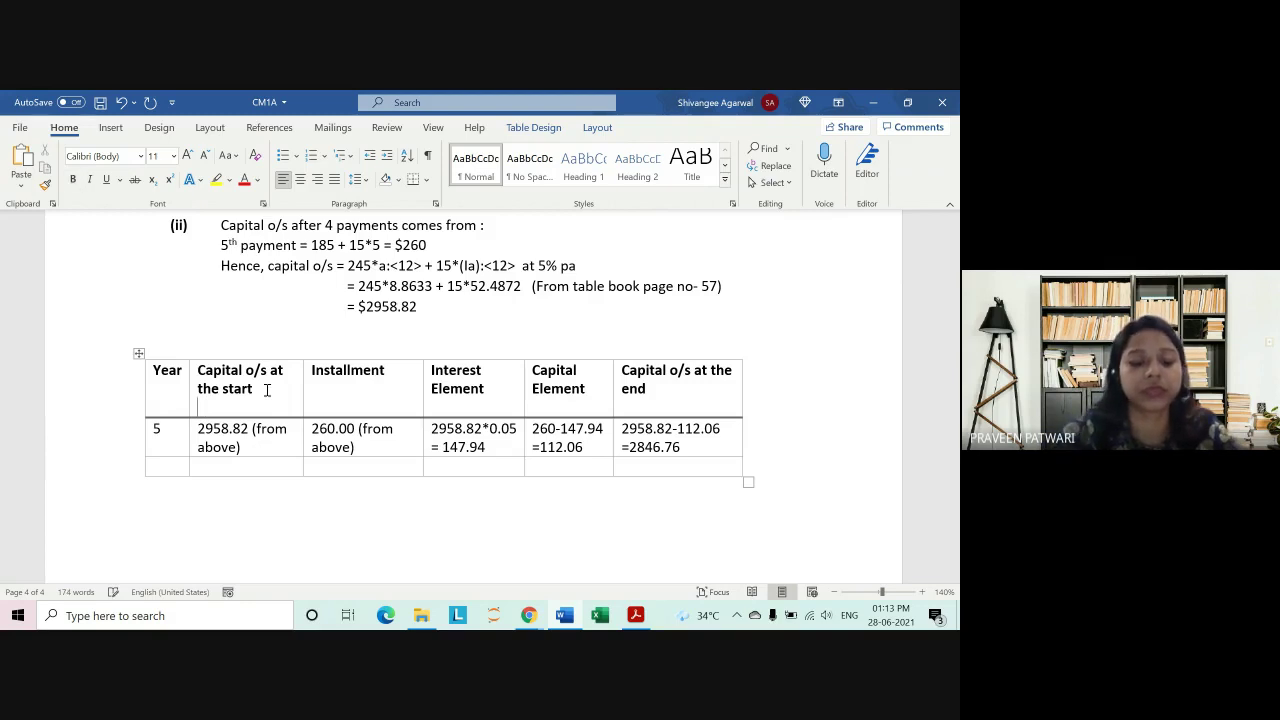
type("a")
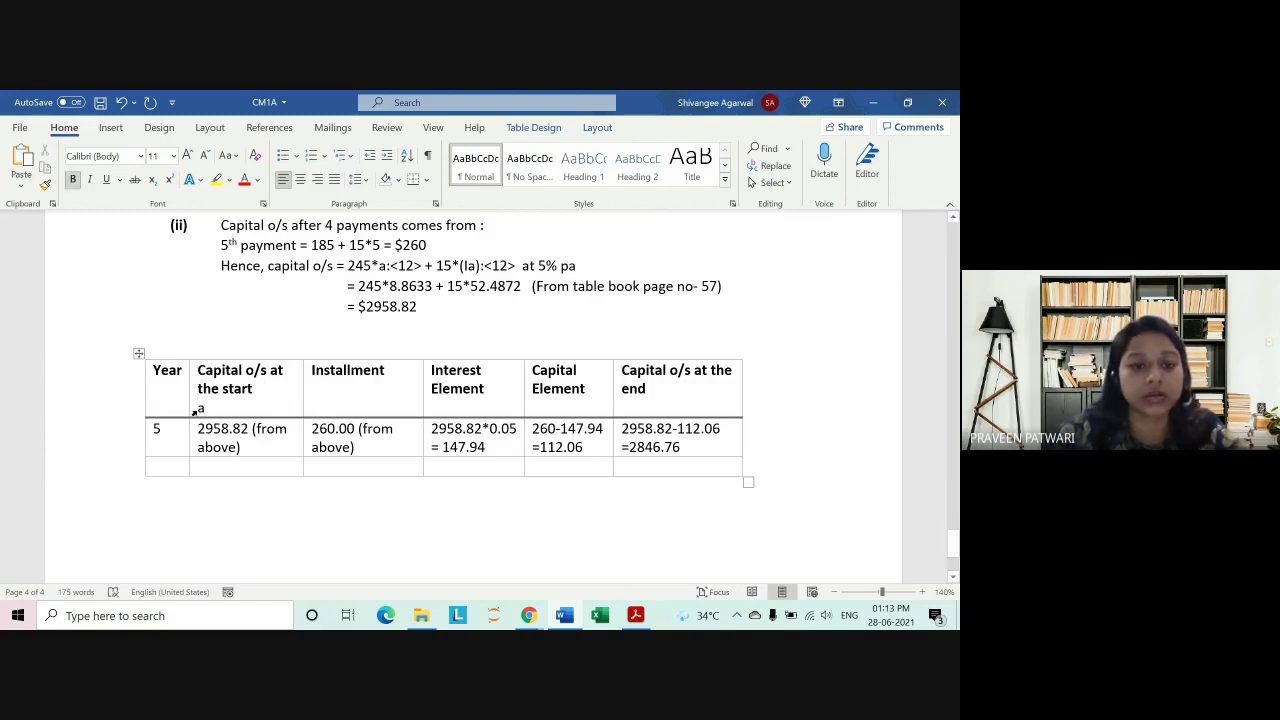
left_click(193, 408)
type("(")
key("Right")
type(")")
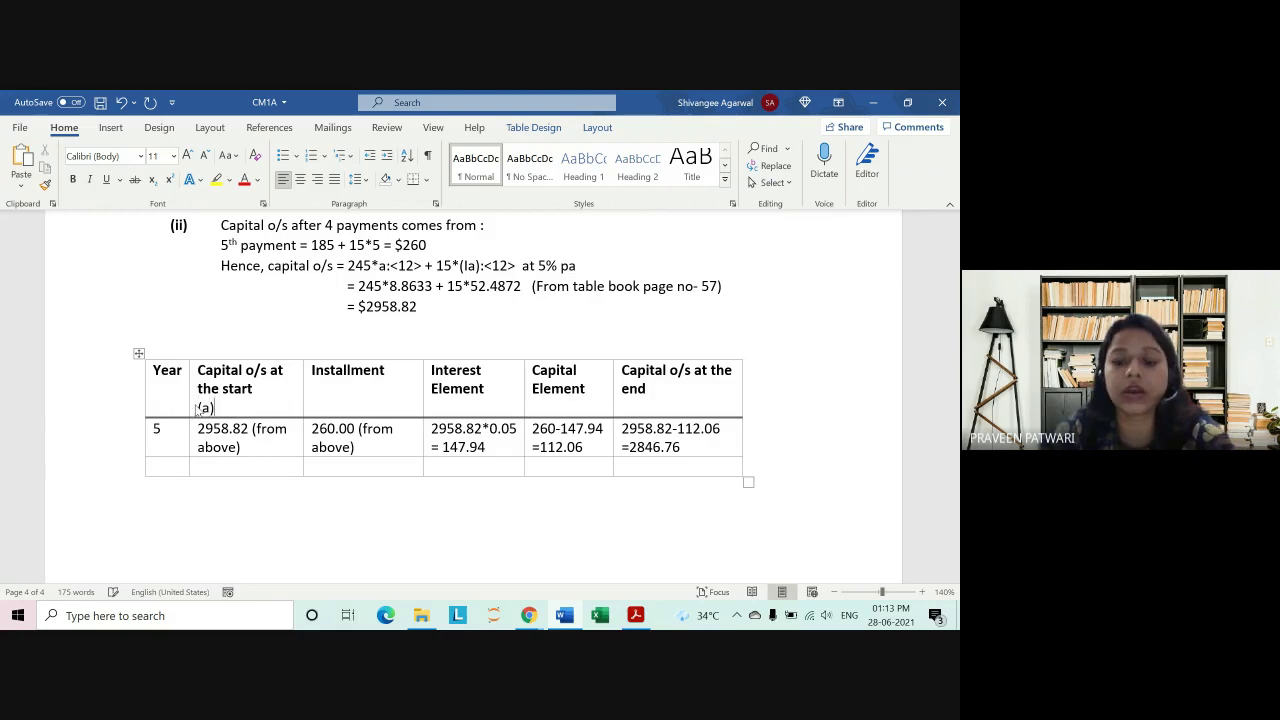
Step: Label the Installment and Interest Element headings (b) and (c = a*0.05) in non-bold text
left_click(324, 401)
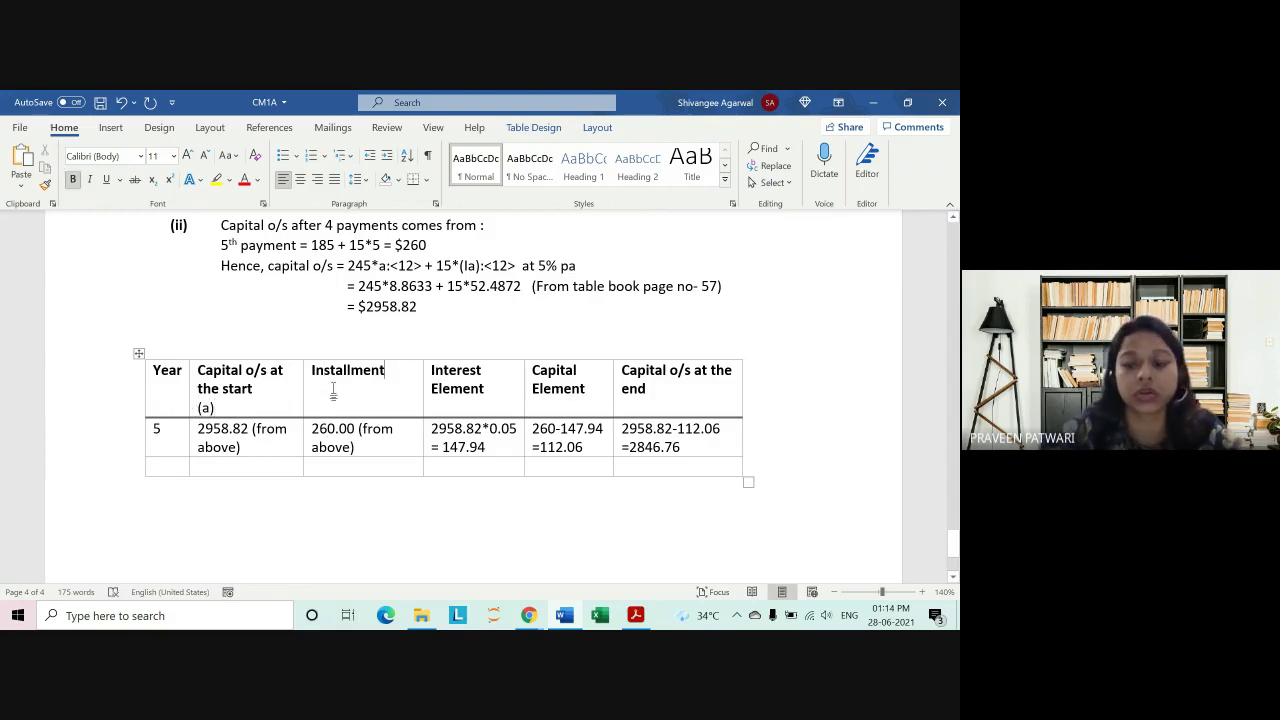
key("Return")
key("ctrl+b")
type("(")
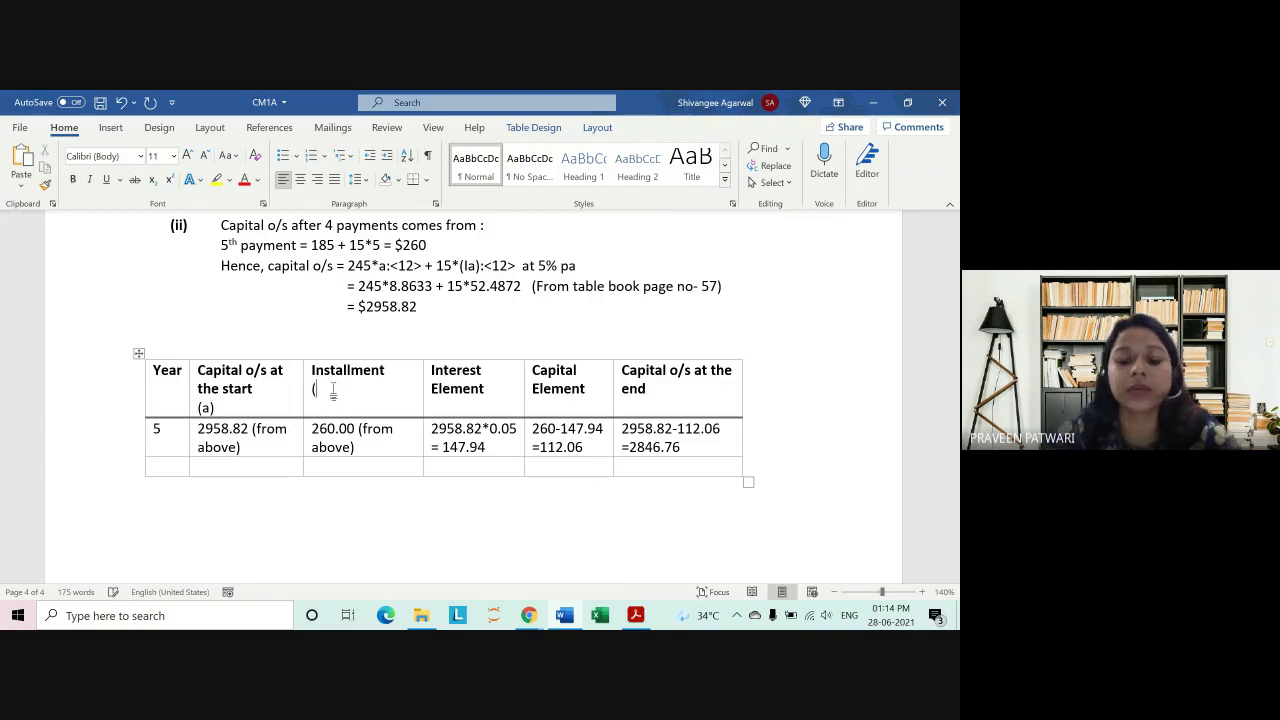
type("b")
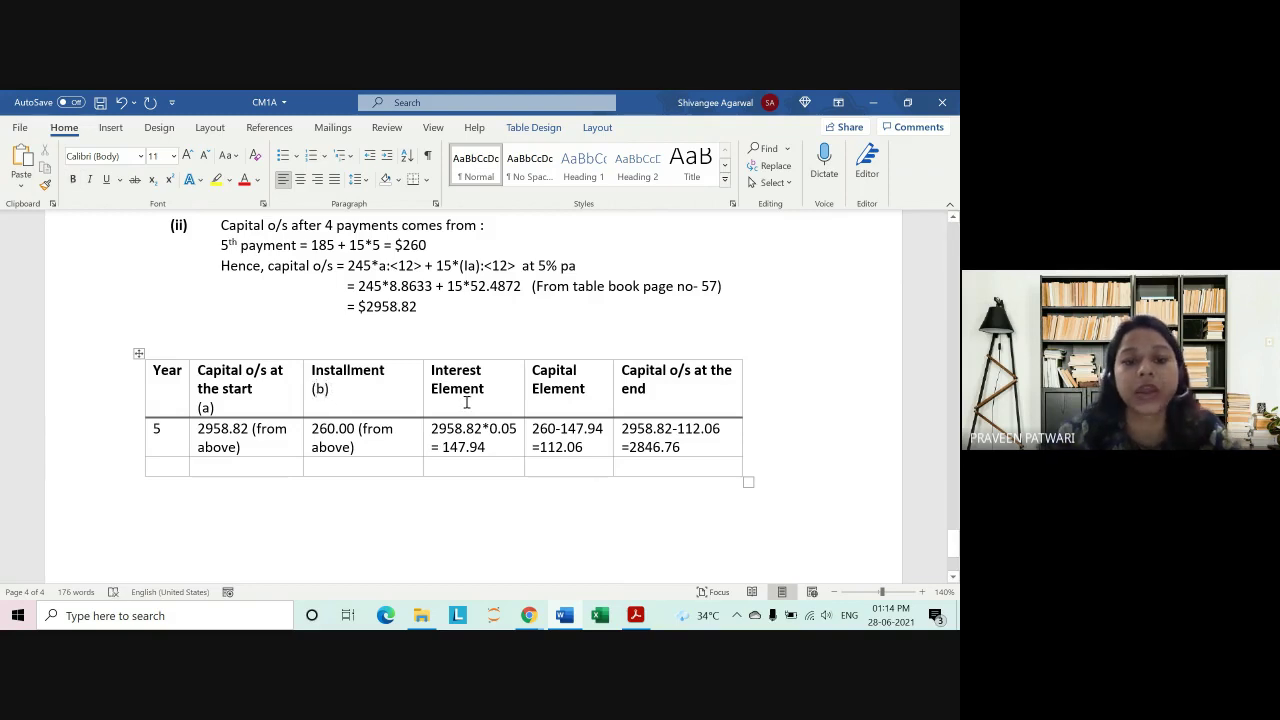
left_click(466, 390)
key("Return")
key("ctrl+b")
type("(c =")
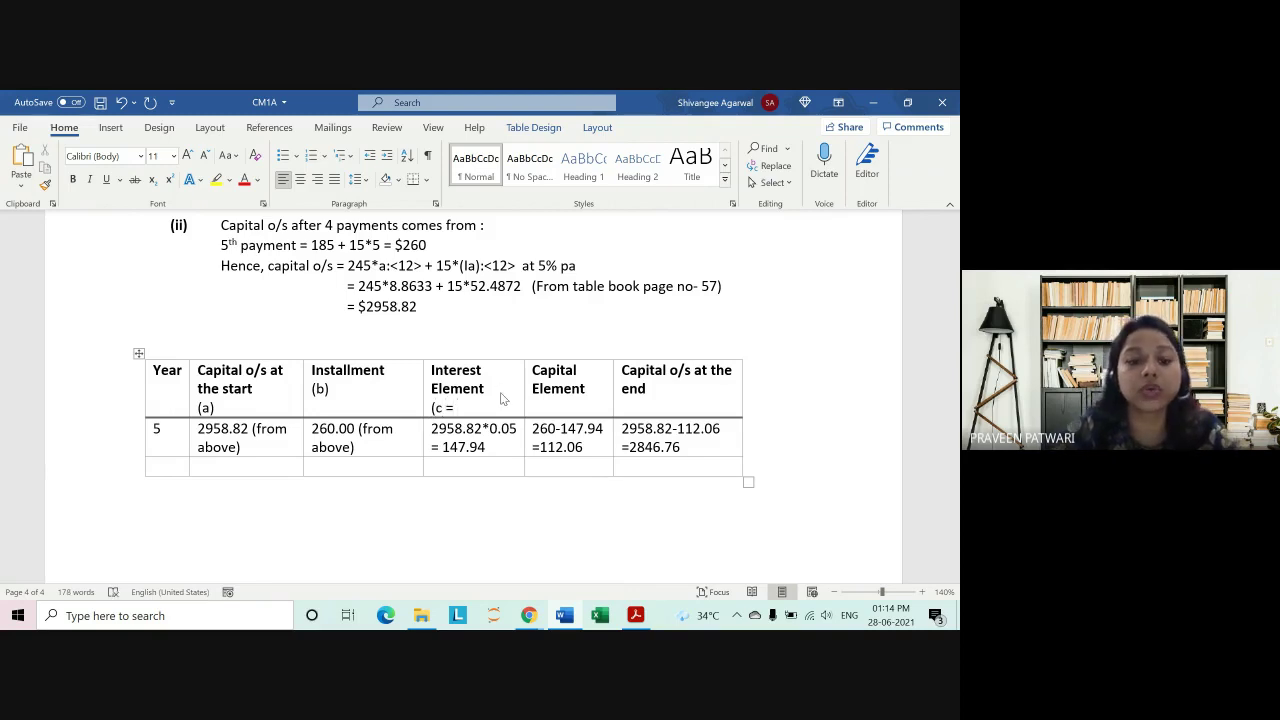
type("*")
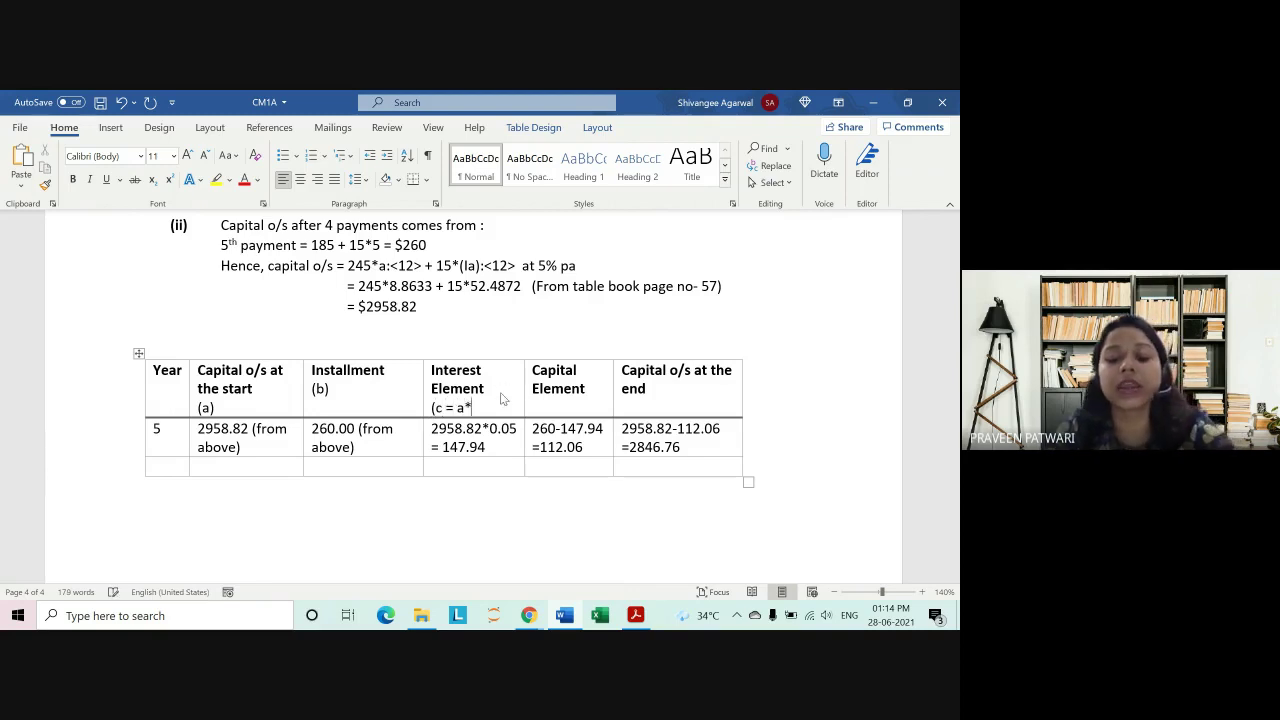
type("0.9")
type("0")
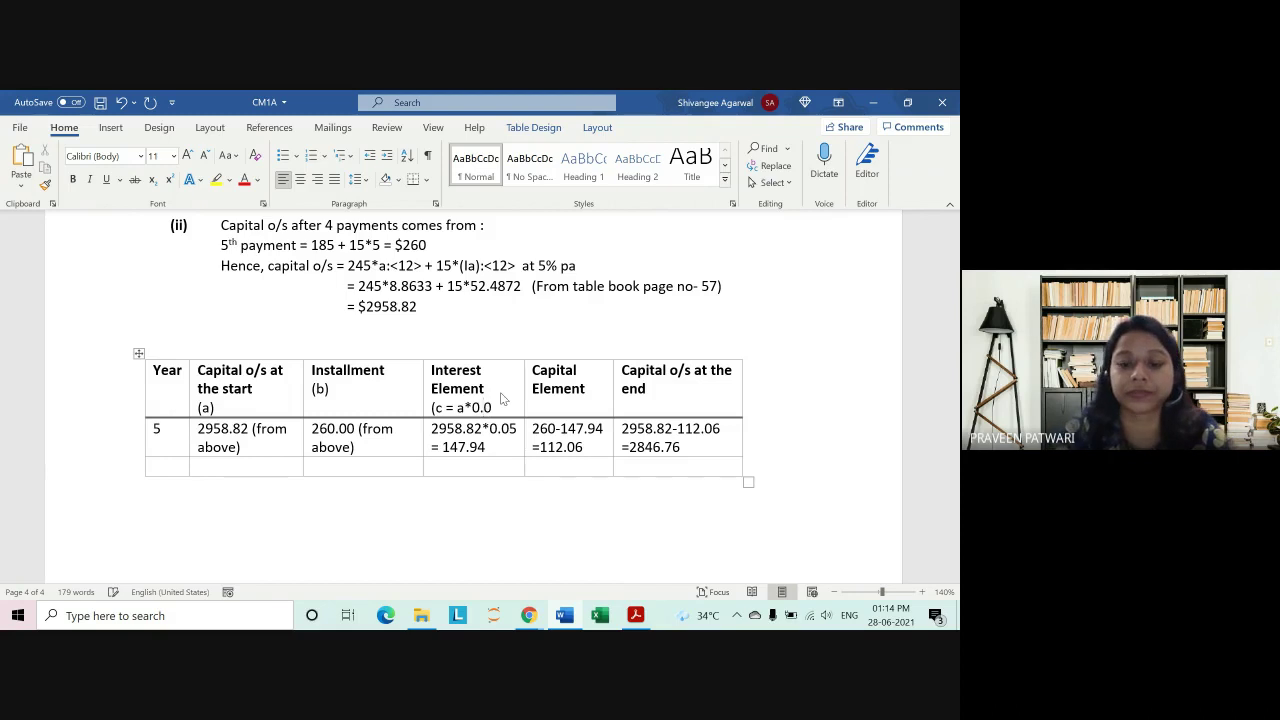
type("5)")
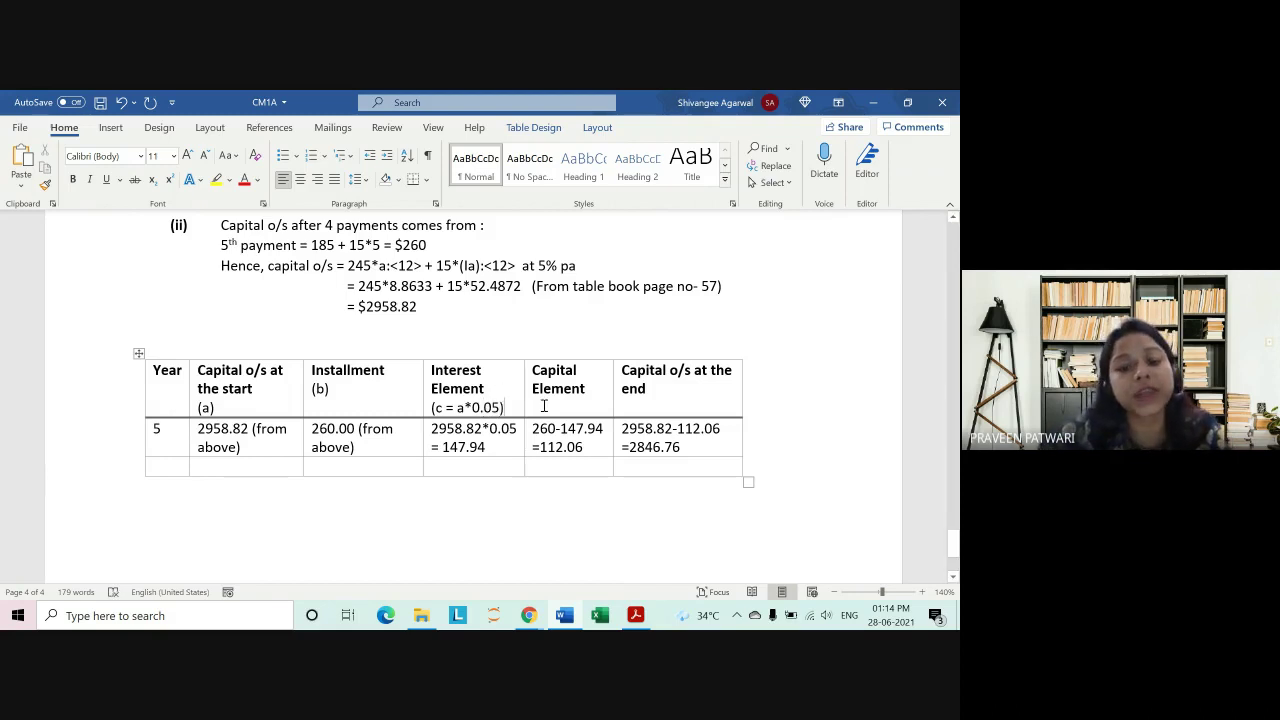
Step: Highlight the year 5 figures for review, ending at the Capital Element heading
left_click(544, 405)
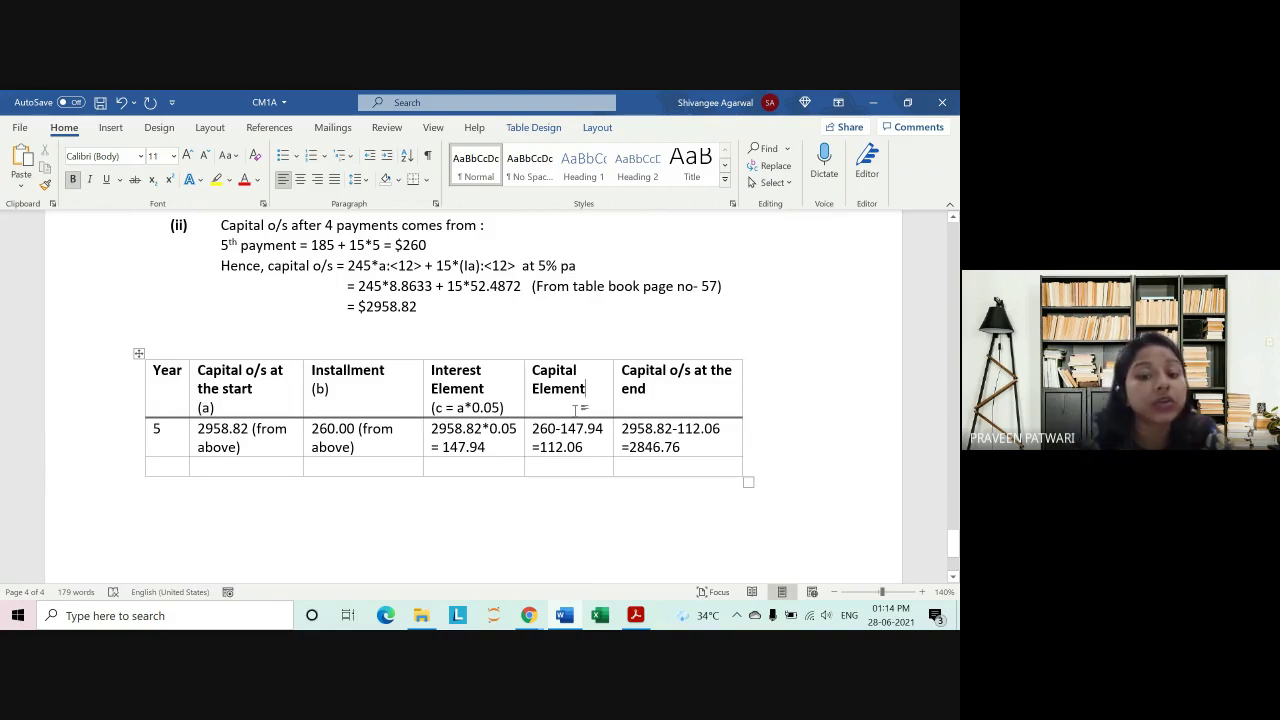
double_click(215, 428)
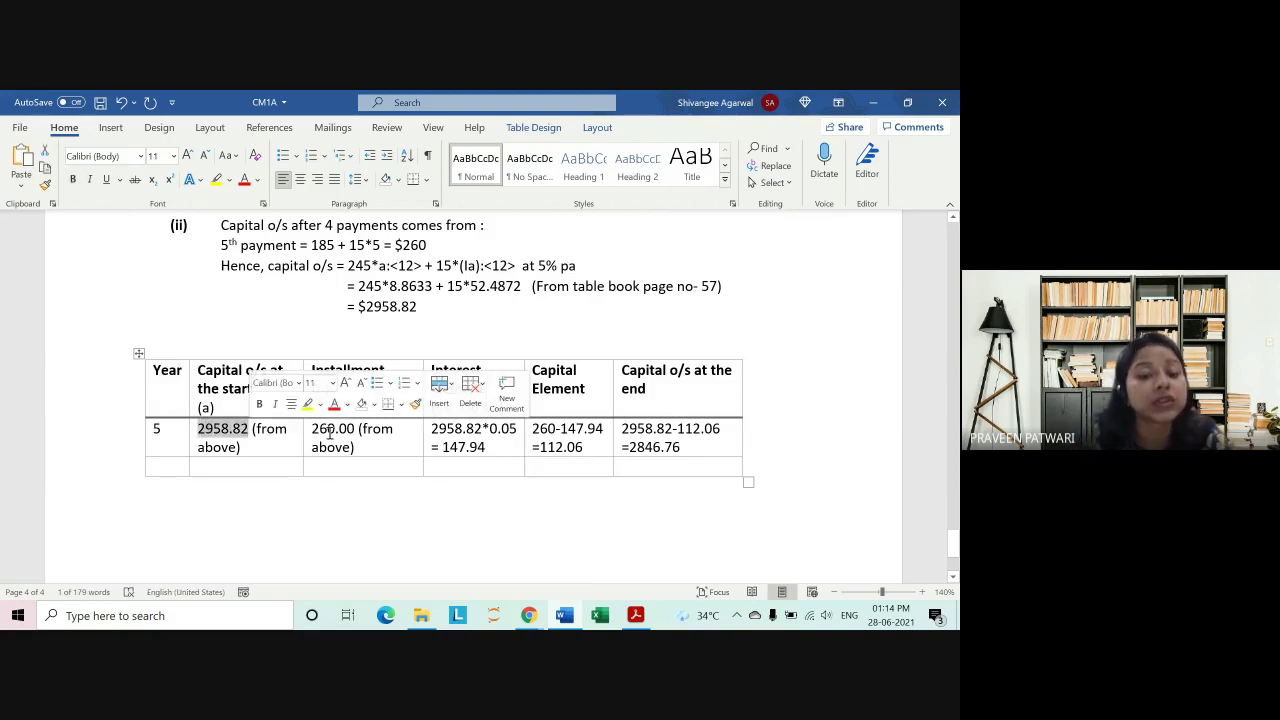
left_click_drag(311, 428, 680, 447)
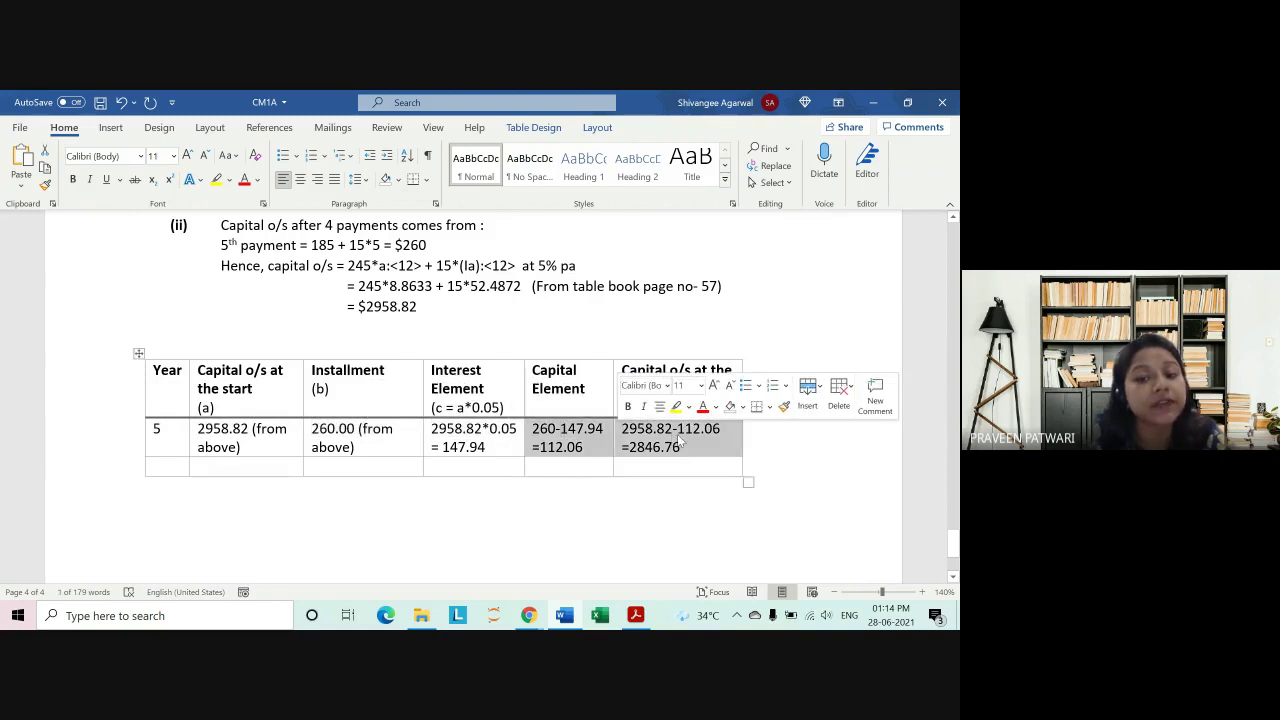
left_click(667, 472)
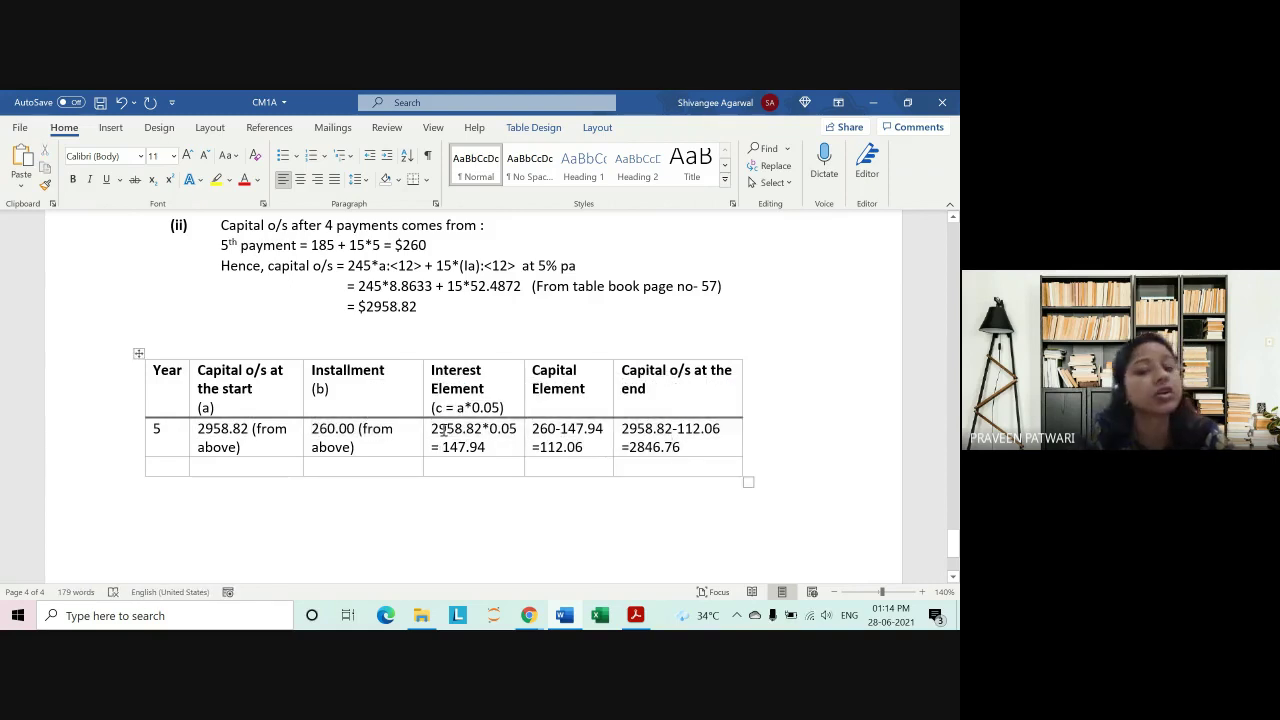
left_click(571, 404)
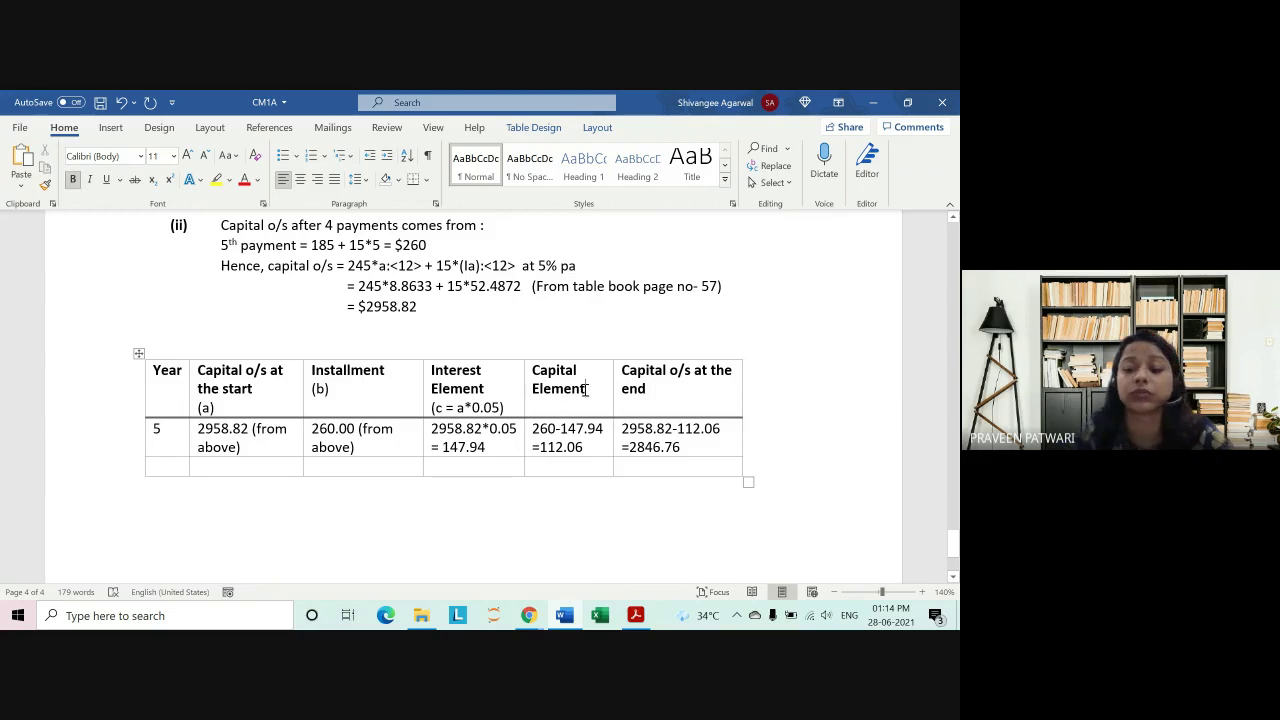
Step: Add (d = b-c) under Capital Element and (e= a-d) under the last column heading
key("Down")
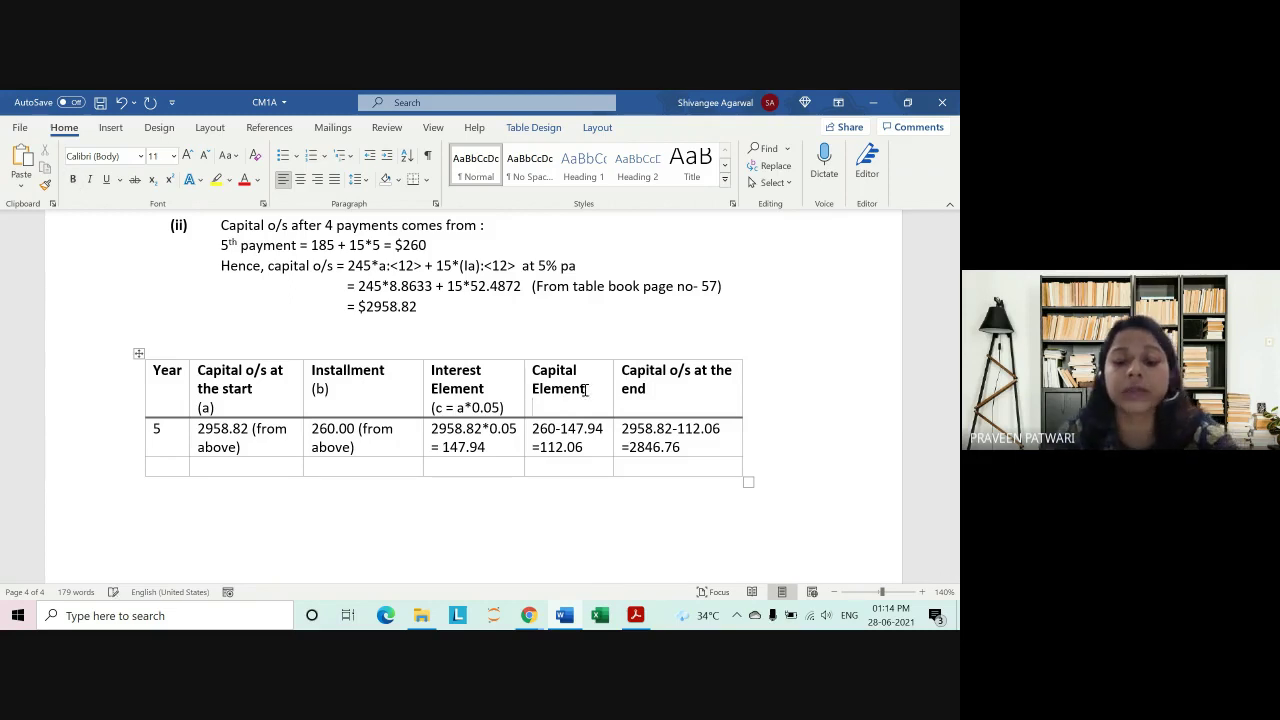
type("(")
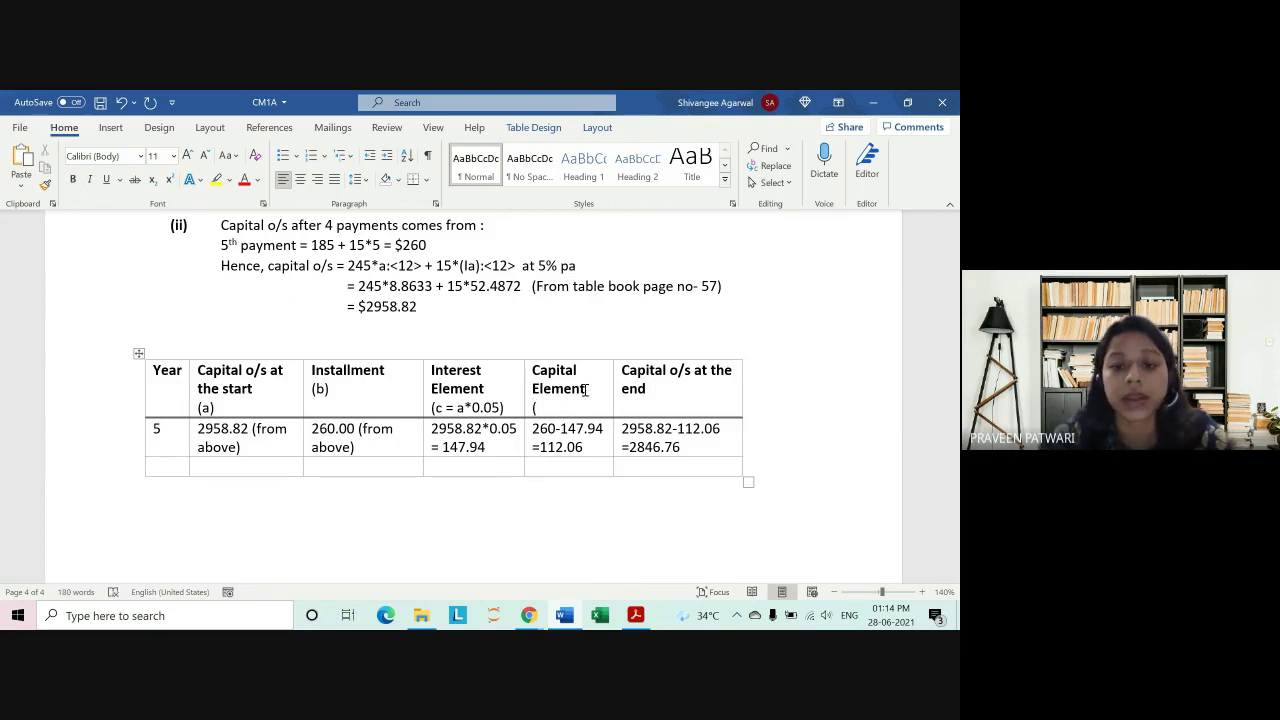
type("d")
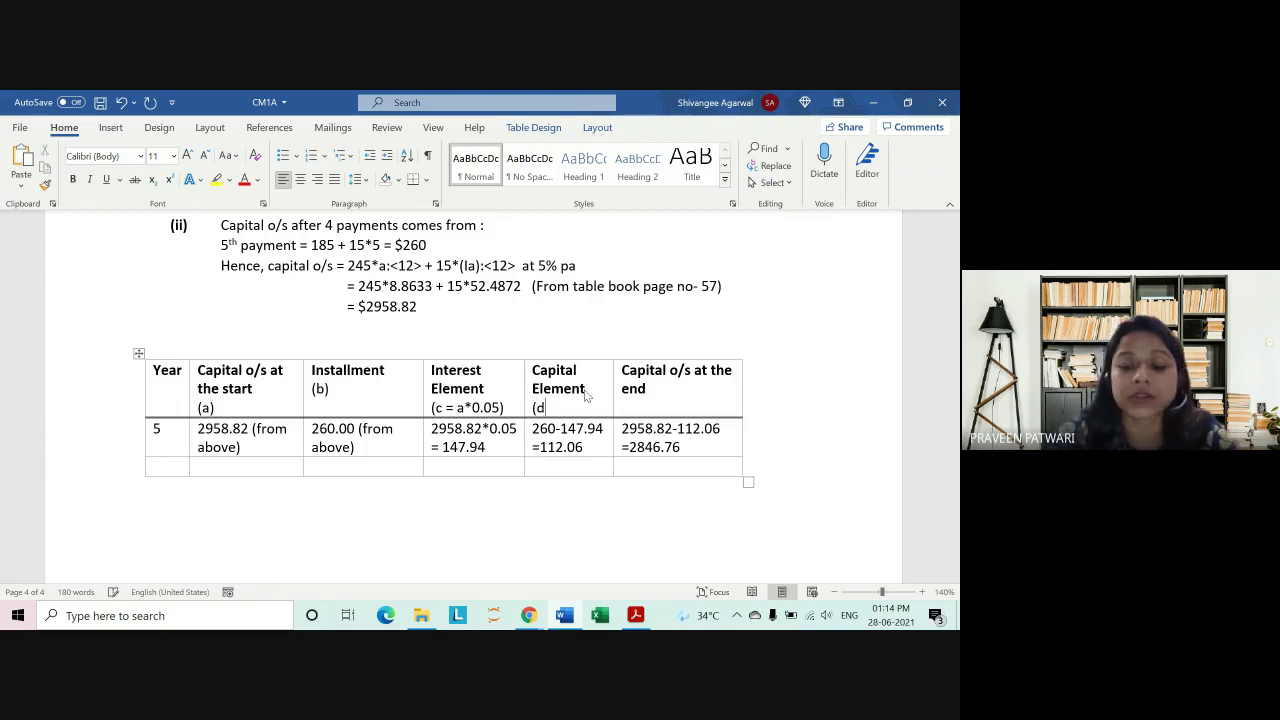
type(" = ")
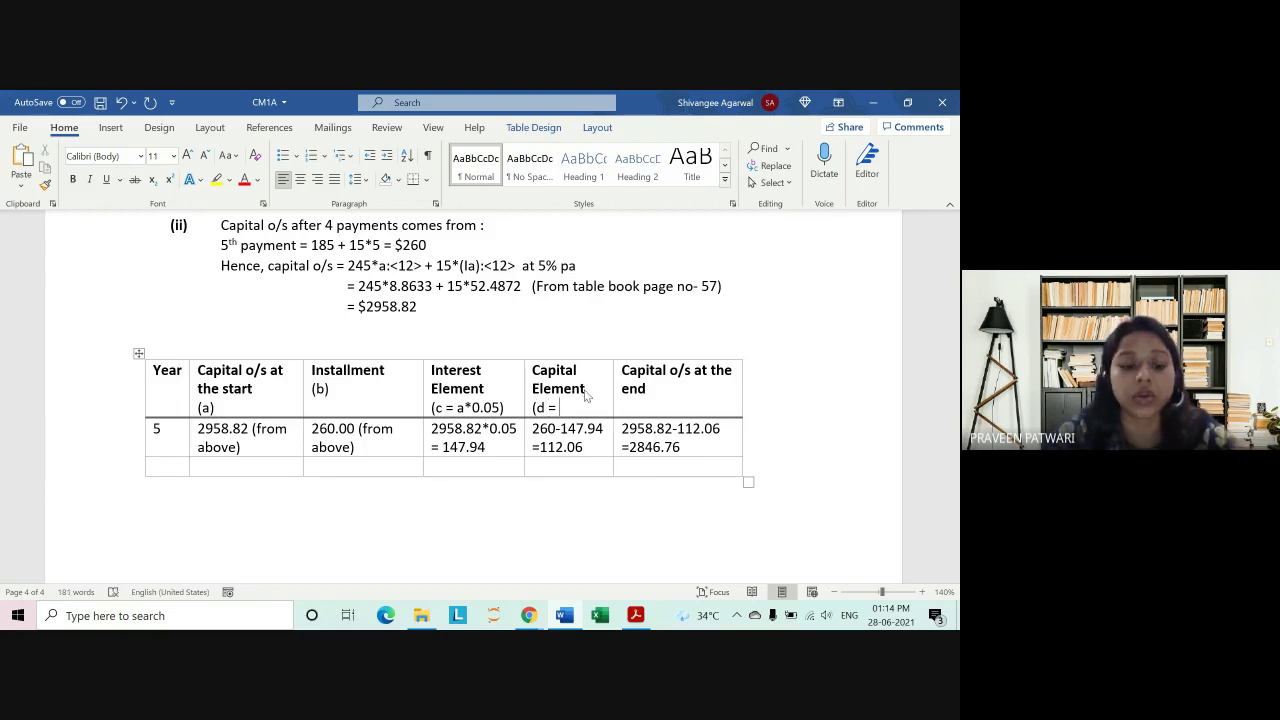
type("b-")
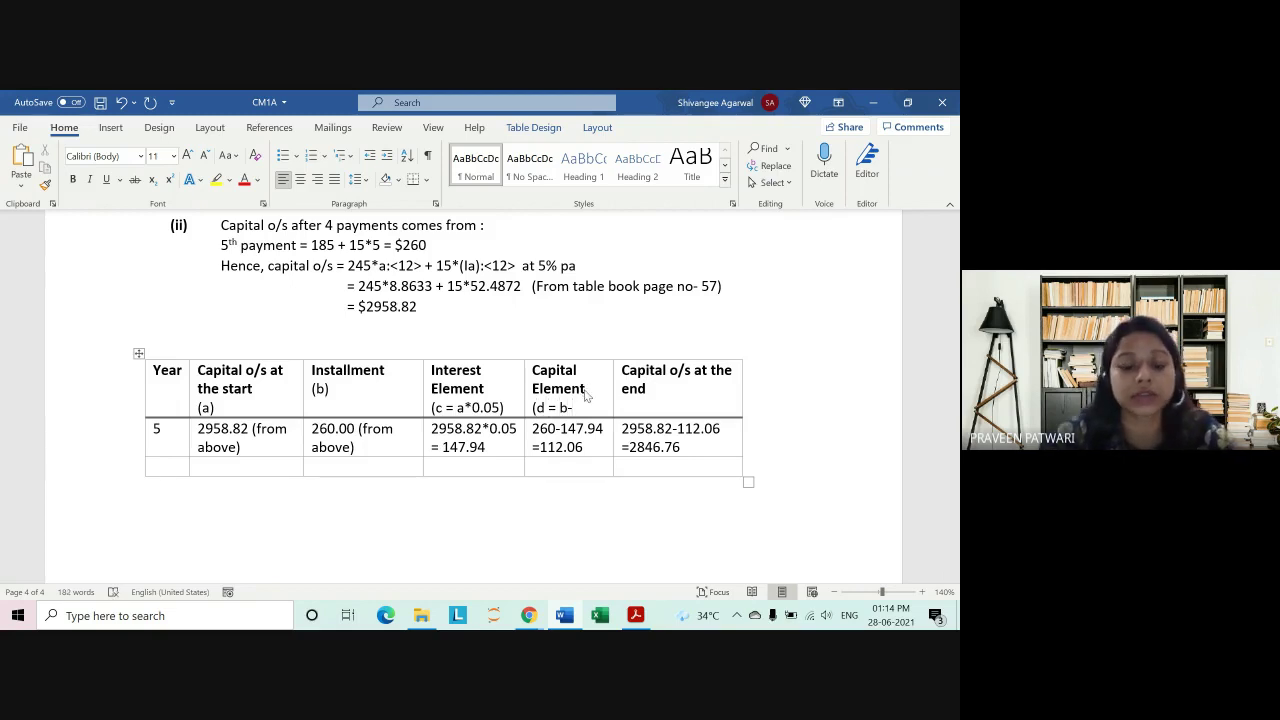
type("c)")
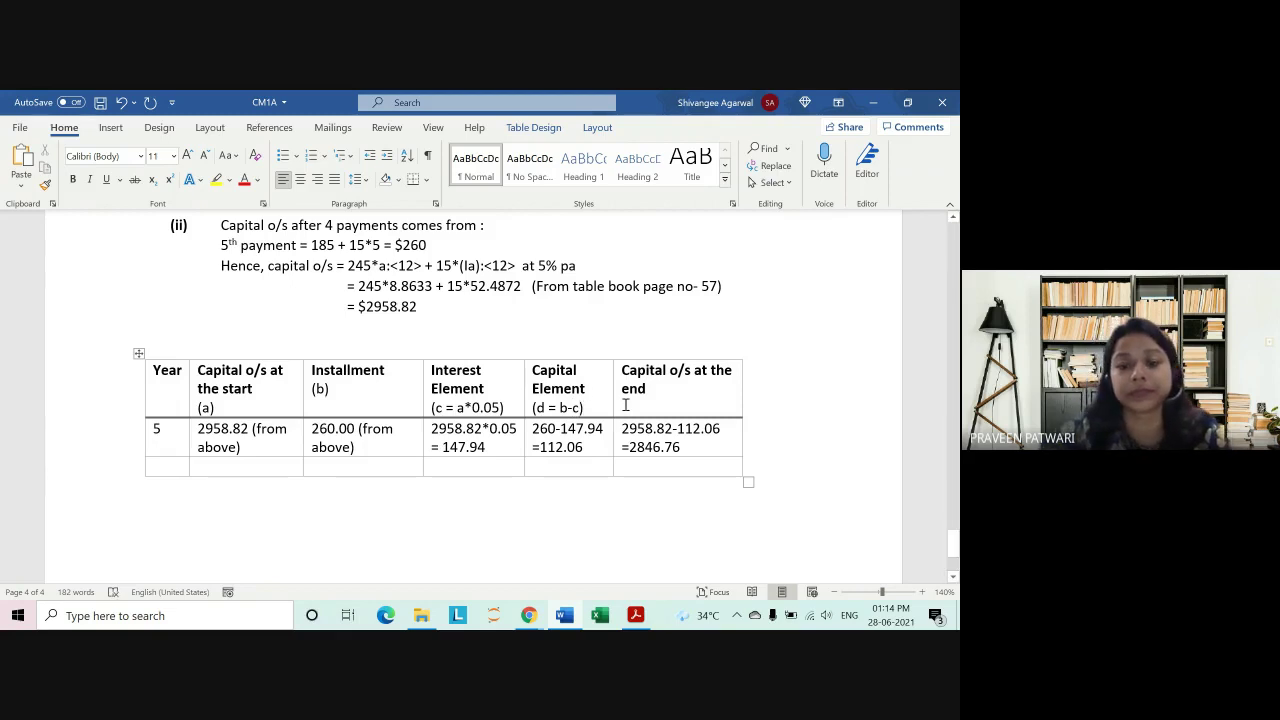
left_click(659, 404)
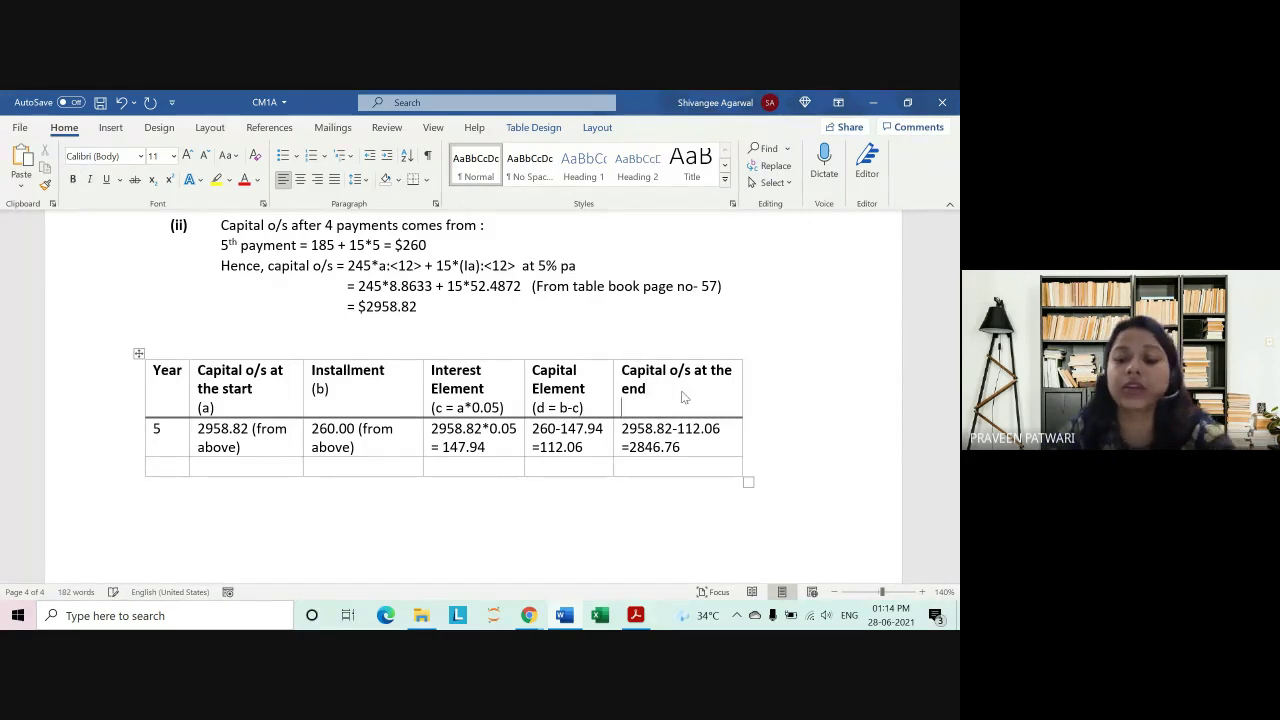
key("Return")
type("(e=")
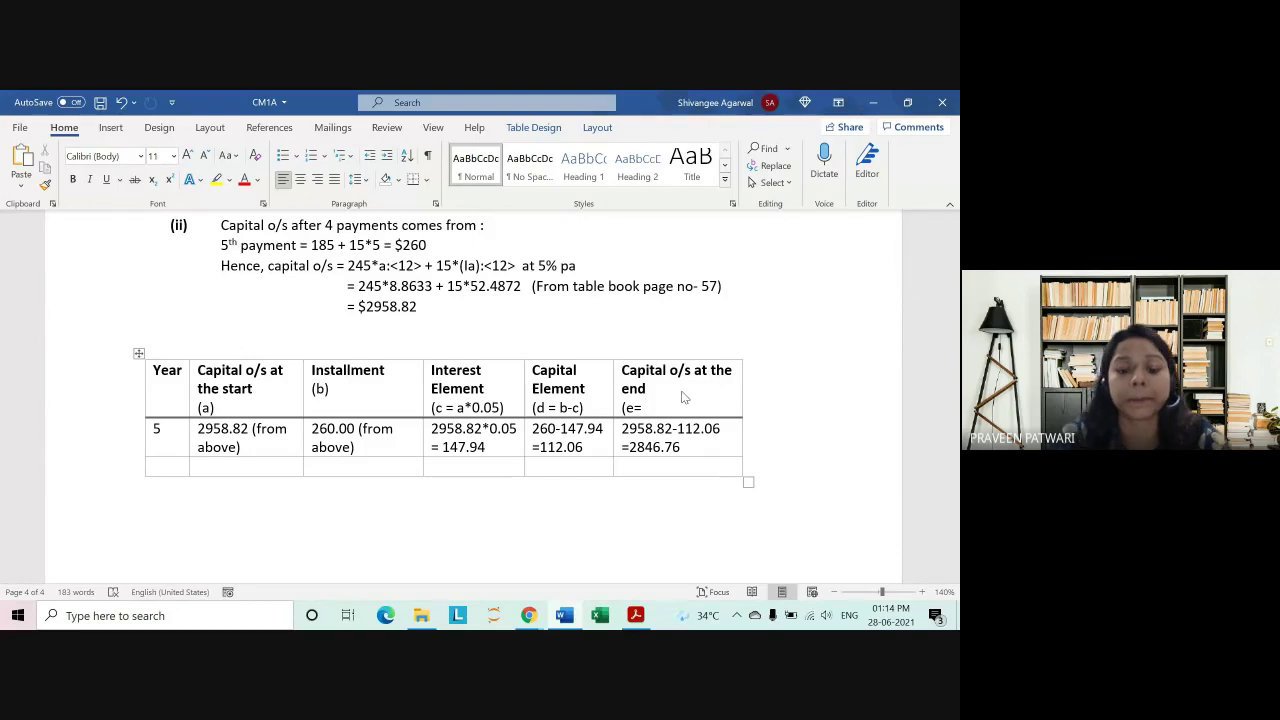
type(" a-")
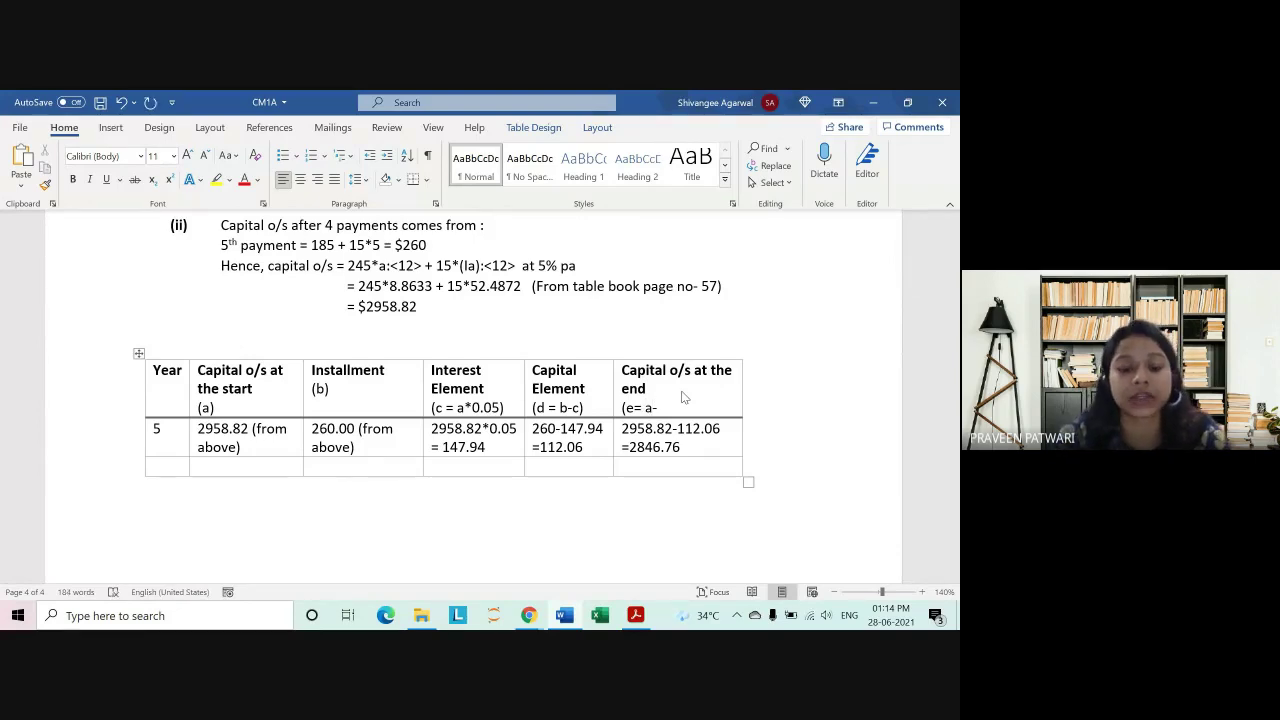
type("d)")
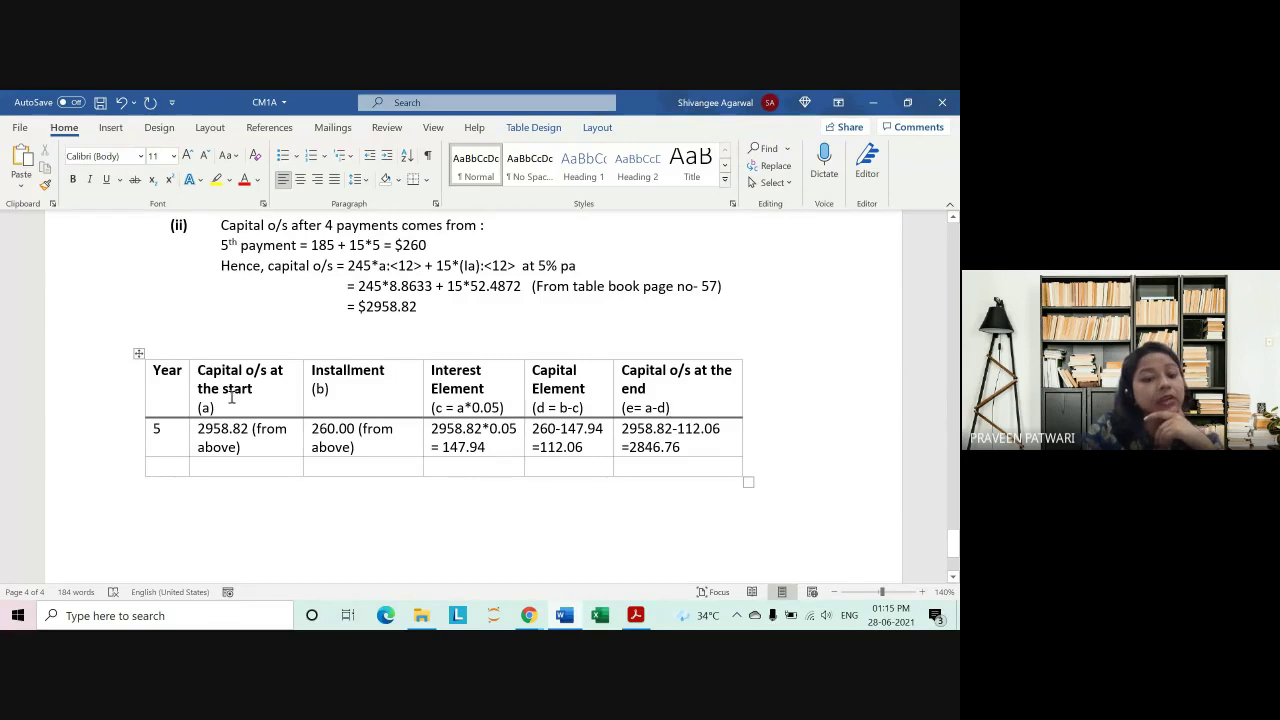
left_click_drag(196, 408, 650, 410)
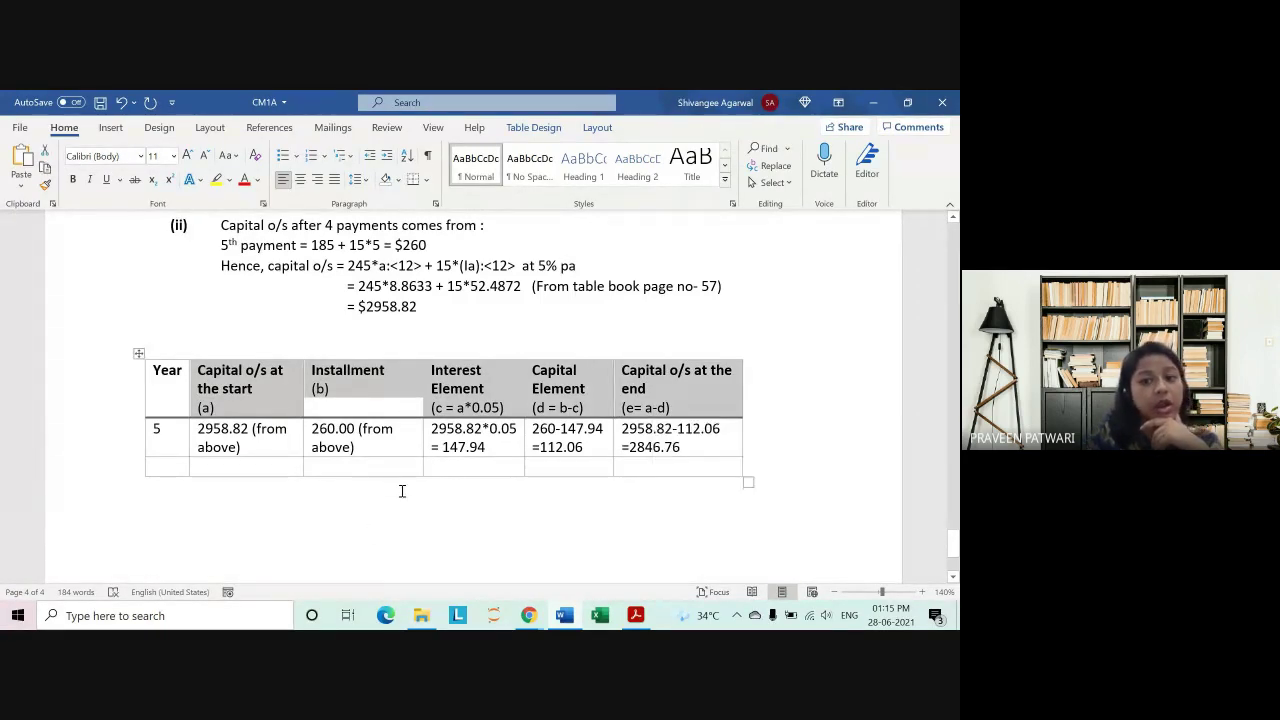
left_click_drag(205, 430, 694, 443)
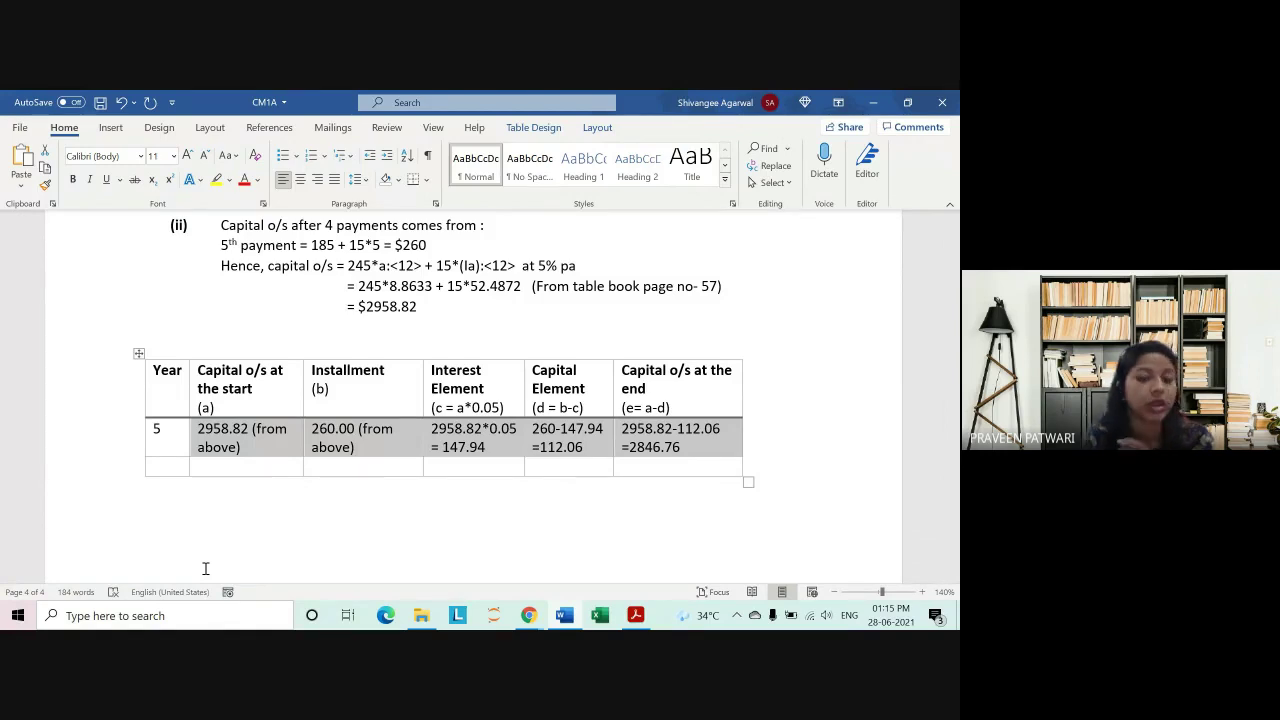
Step: Enter non-bold 6, 2846.76 and 275 in the first three cells of the new row
left_click(722, 446)
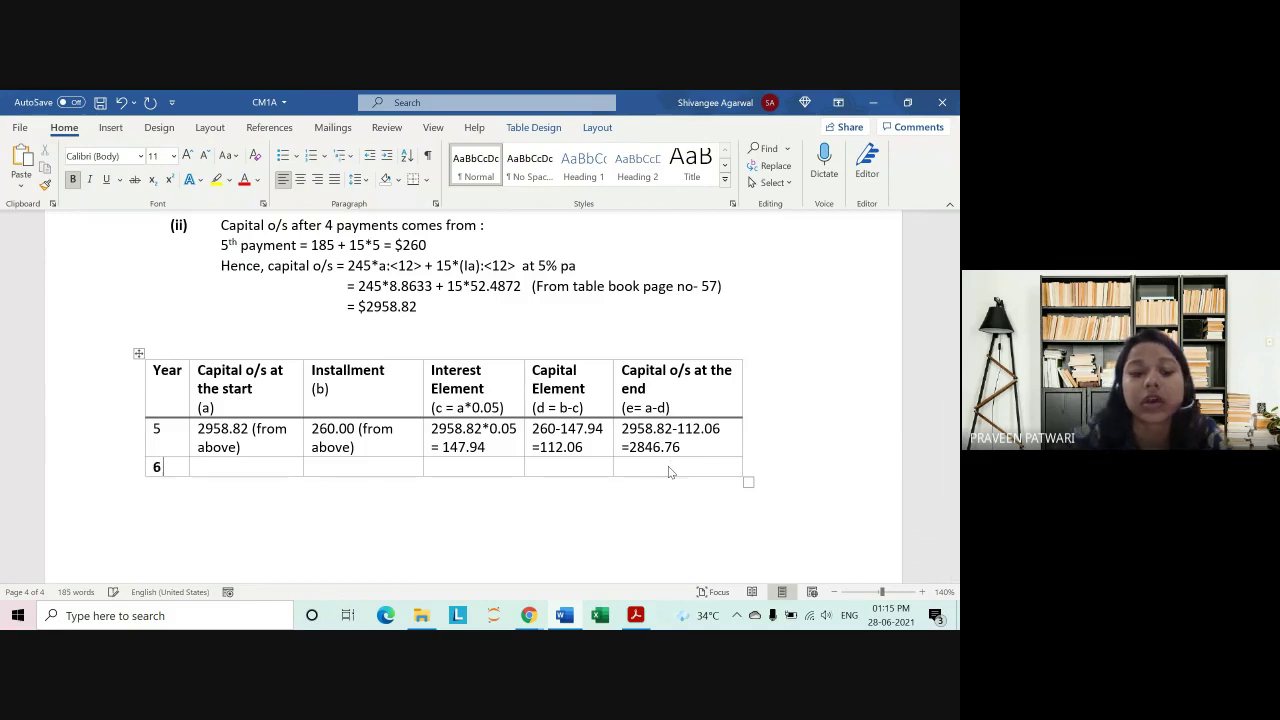
type("6")
key("ctrl+b")
key("Tab")
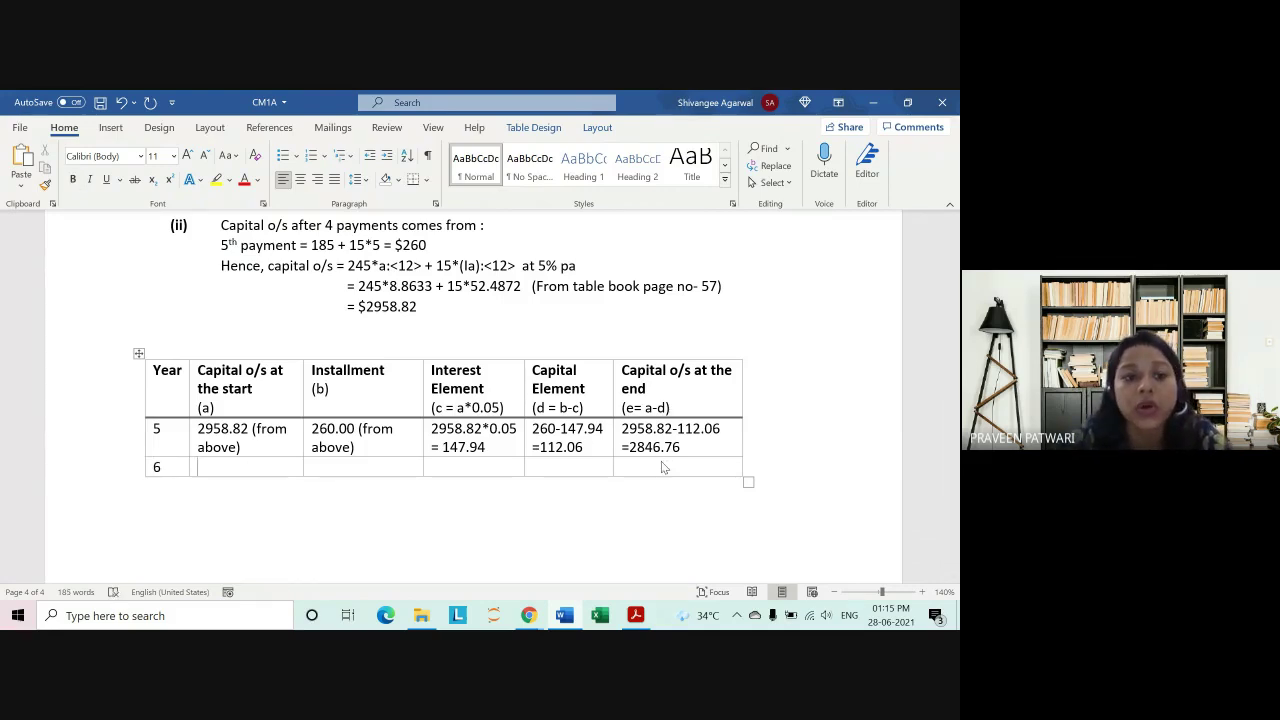
type("2")
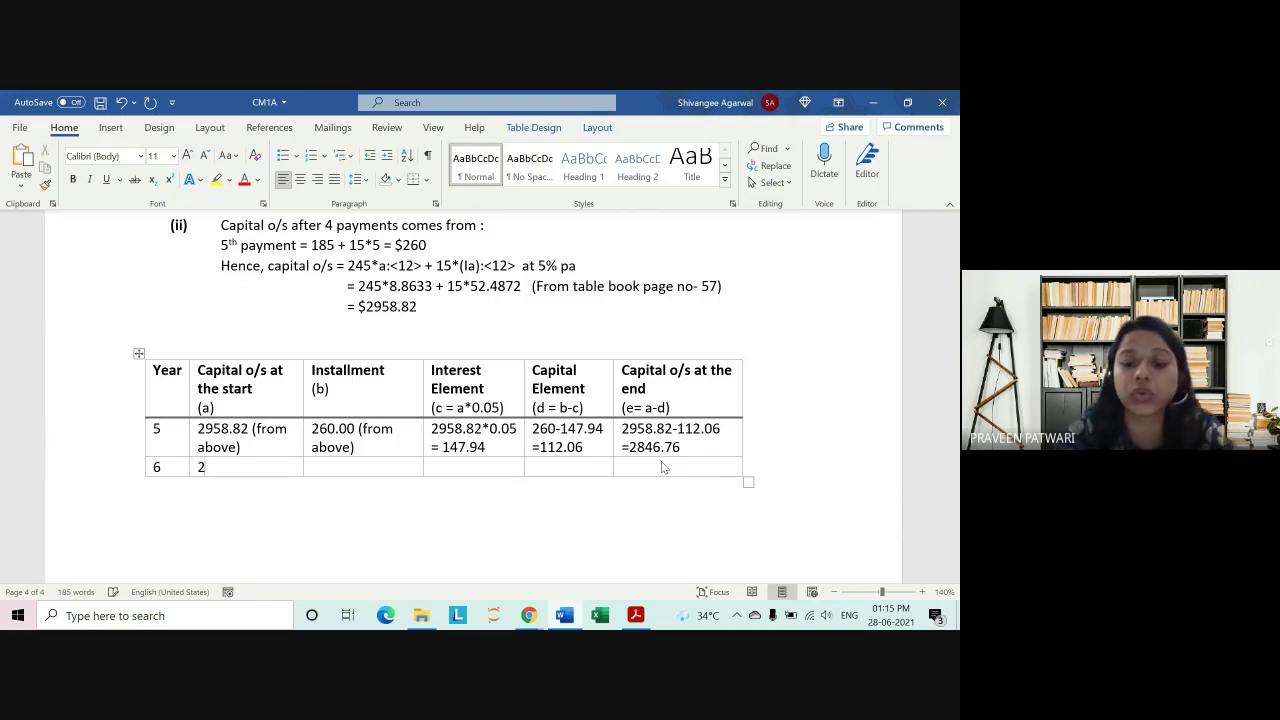
type("846")
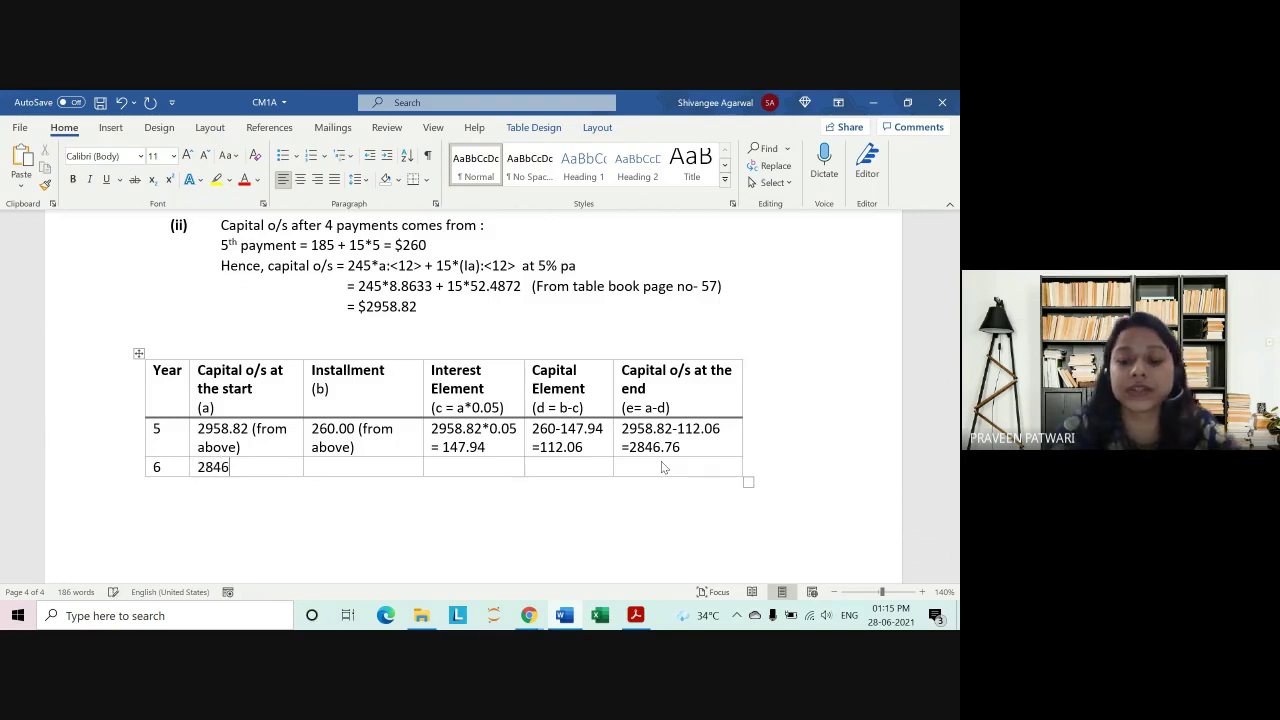
type(".76")
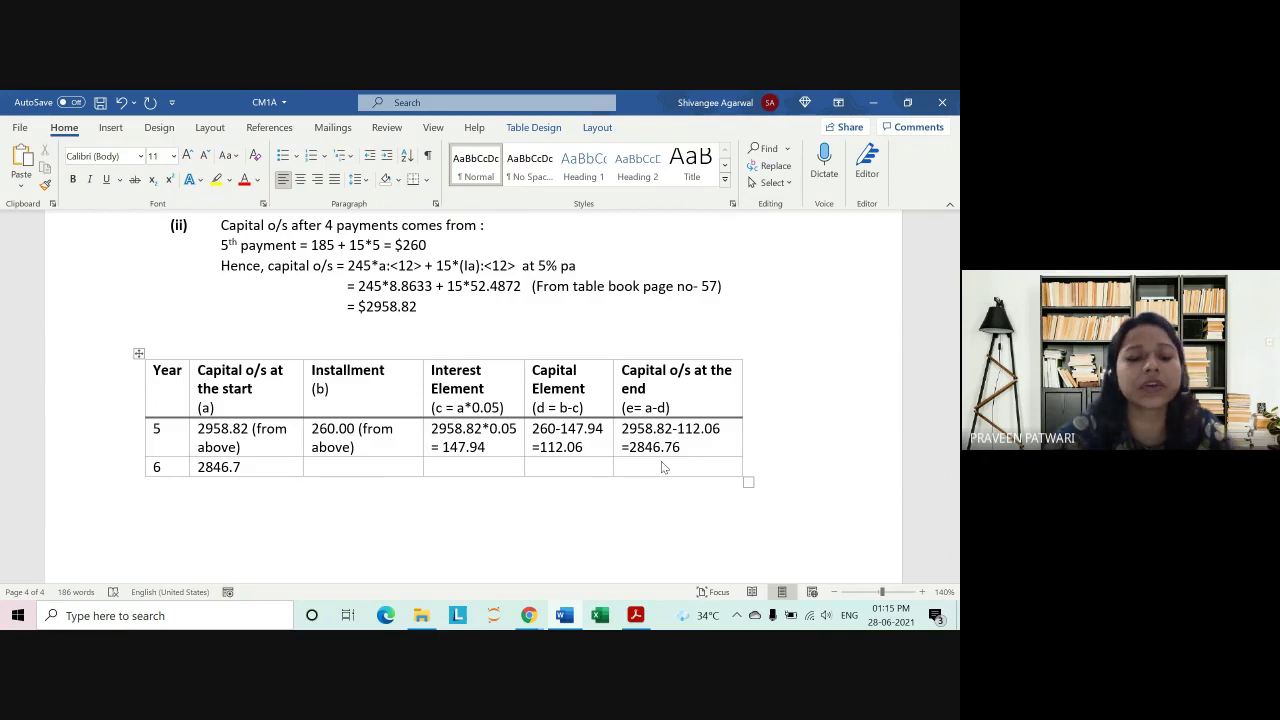
key("Tab")
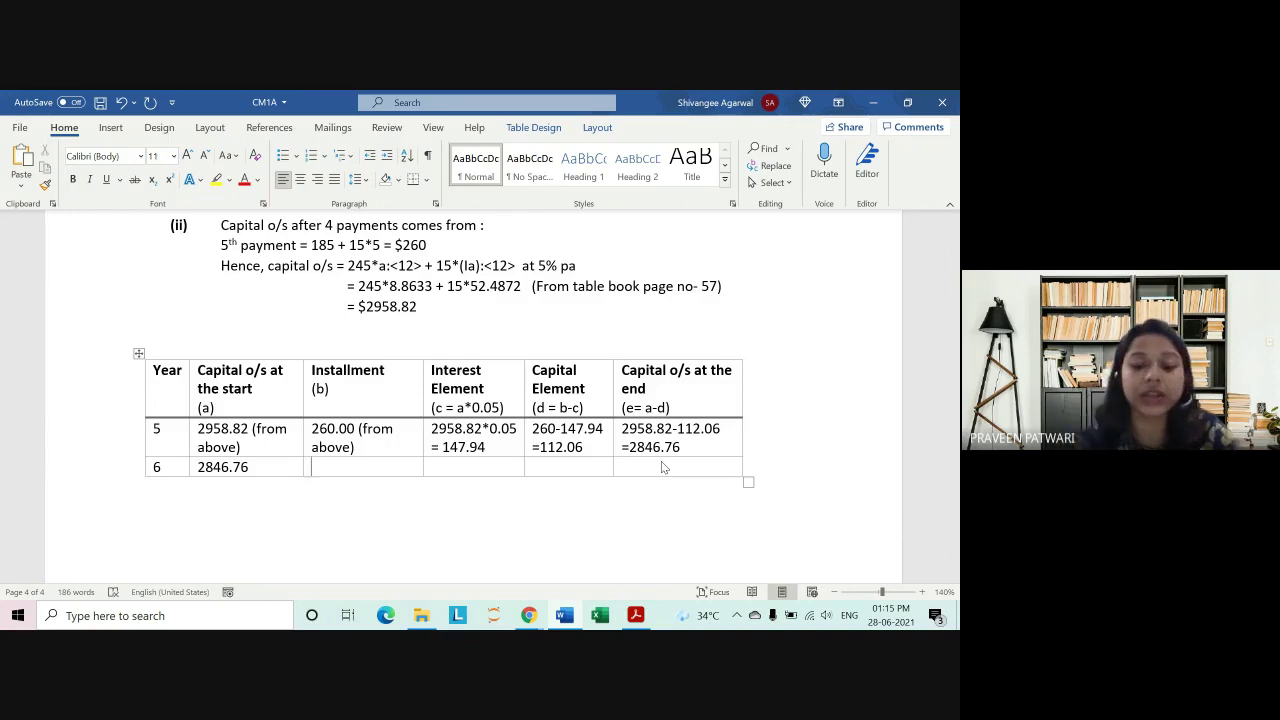
type("175")
key("BackSpace")
key("BackSpace")
key("BackSpace")
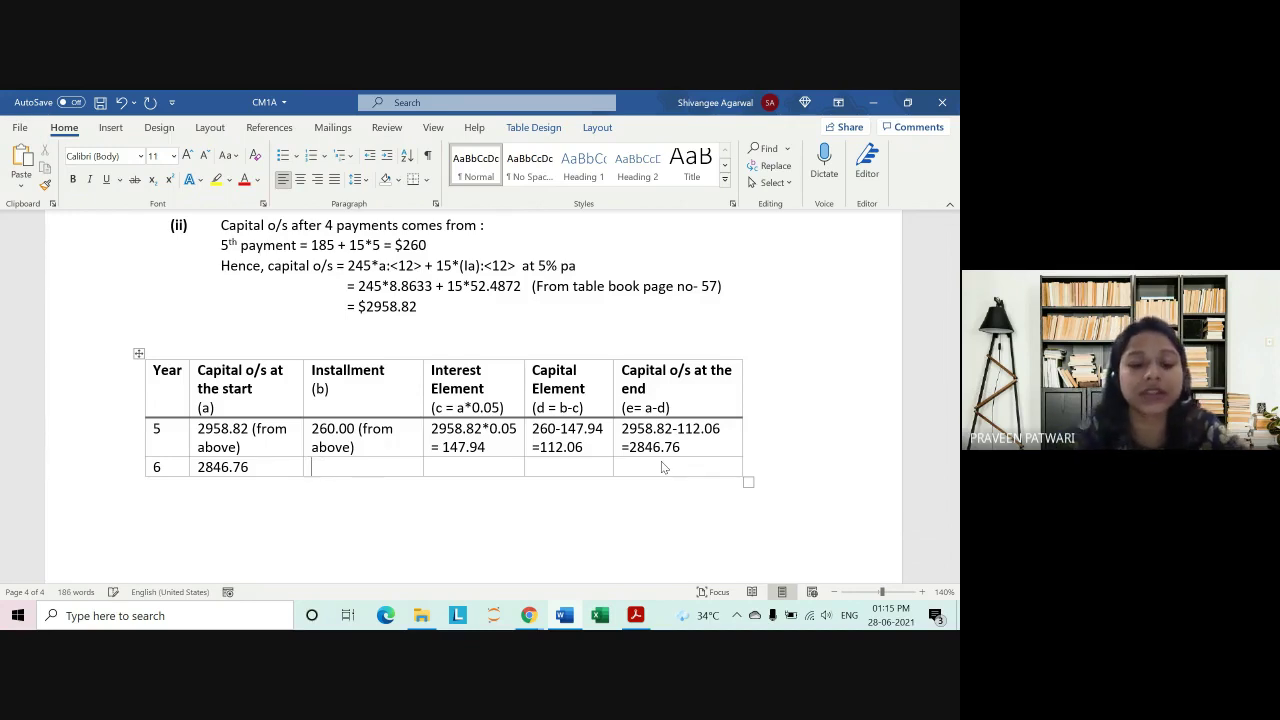
type("275")
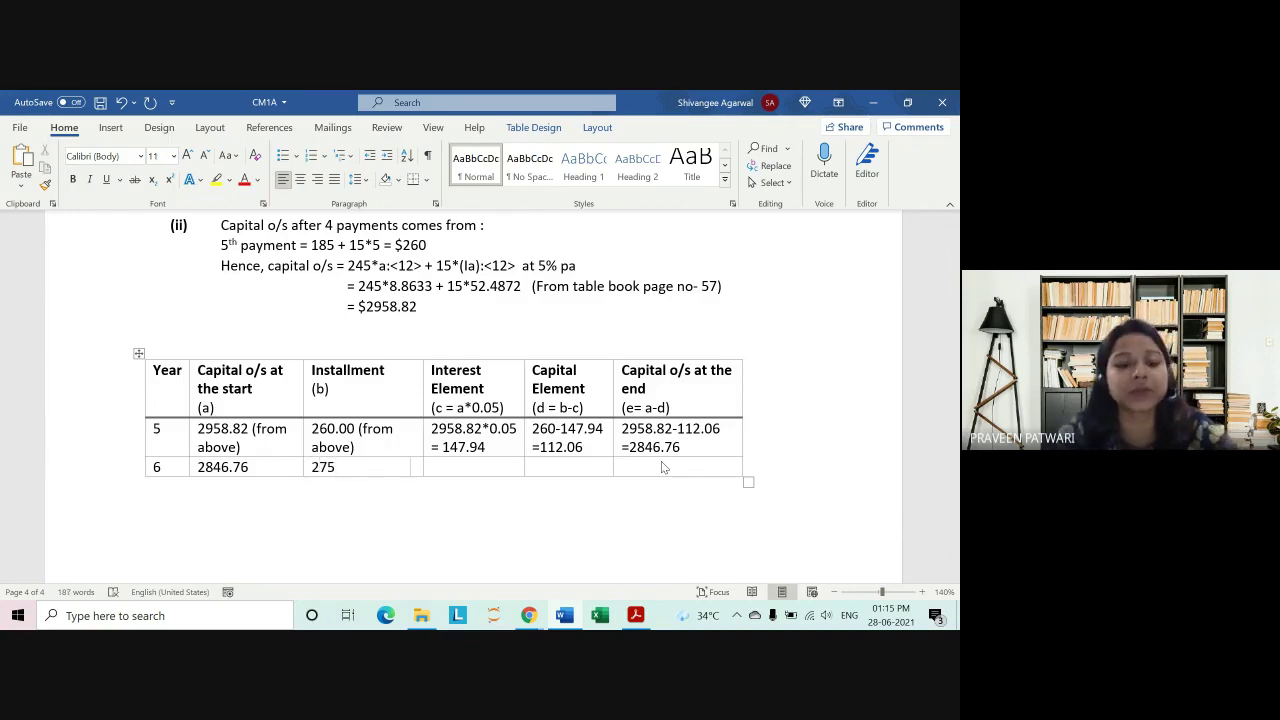
scroll(661, 461, "up", 1)
scroll(559, 315, "up", 4)
scroll(809, 317, "up", 1)
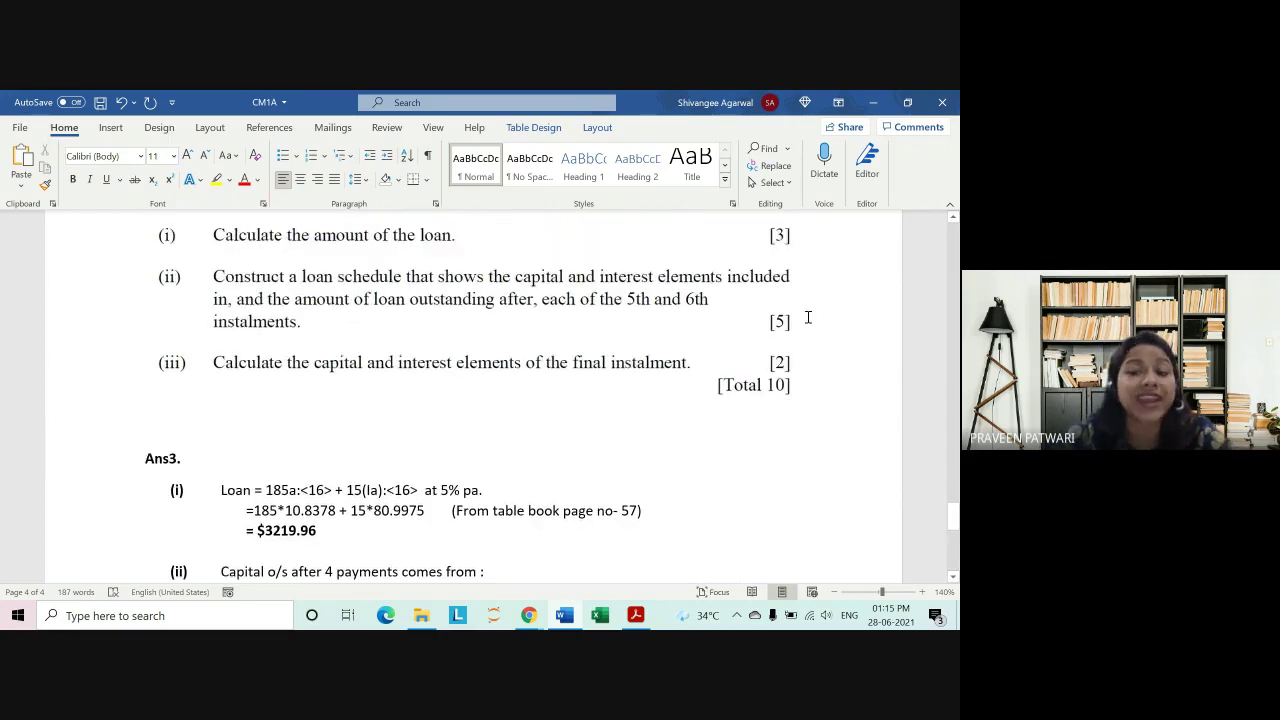
scroll(631, 380, "down", 3)
scroll(628, 383, "down", 3)
scroll(614, 392, "down", 2)
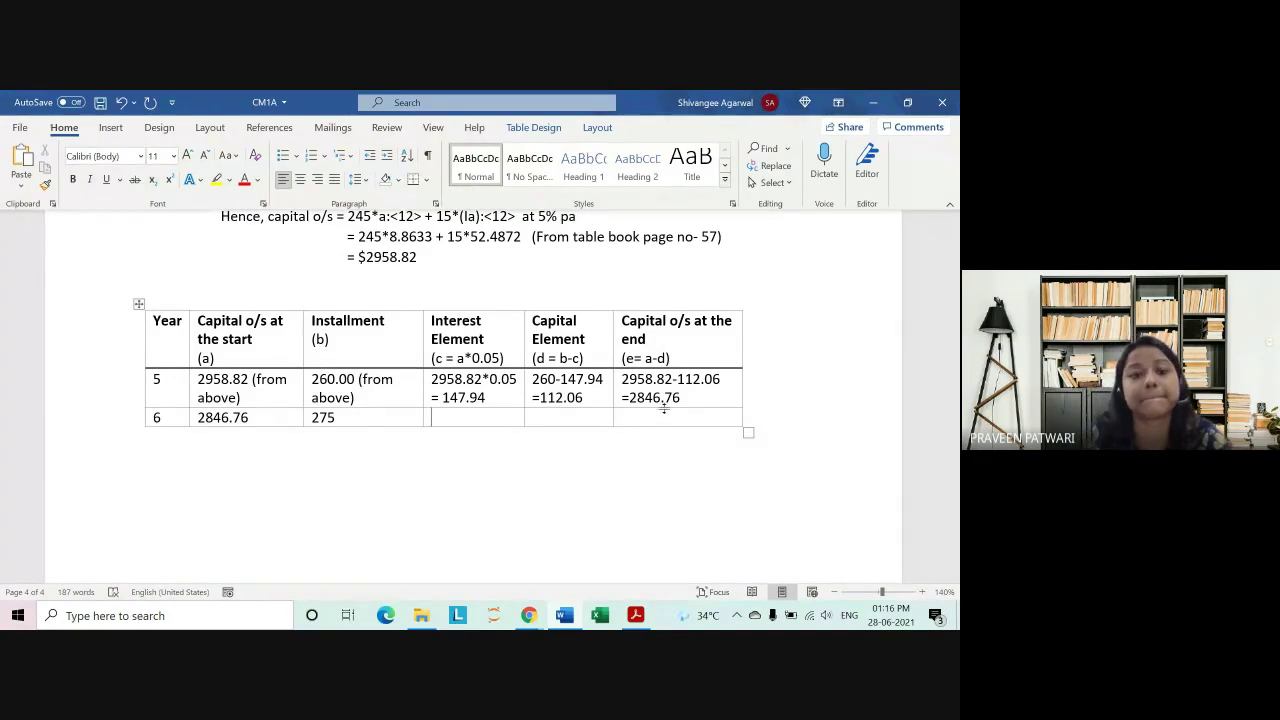
scroll(683, 402, "up", 2)
scroll(683, 402, "up", 2)
scroll(683, 402, "up", 3)
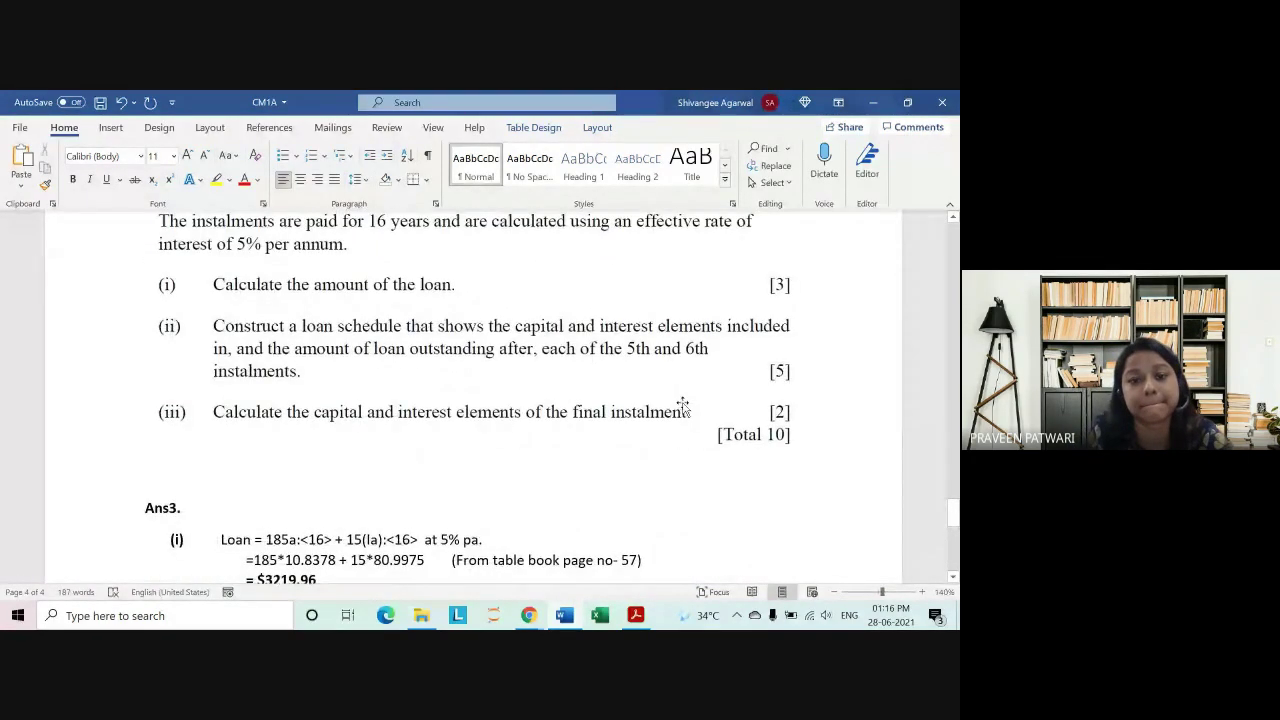
scroll(683, 402, "down", 2)
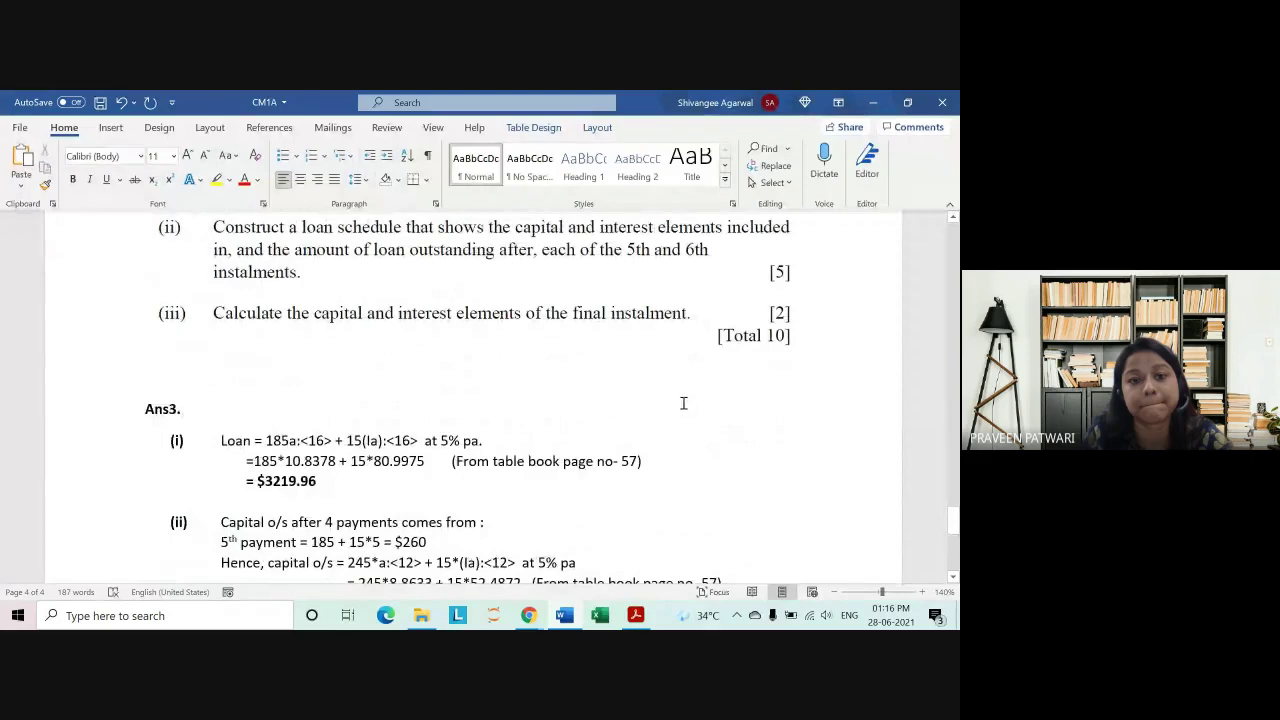
scroll(683, 402, "down", 2)
scroll(683, 403, "down", 3)
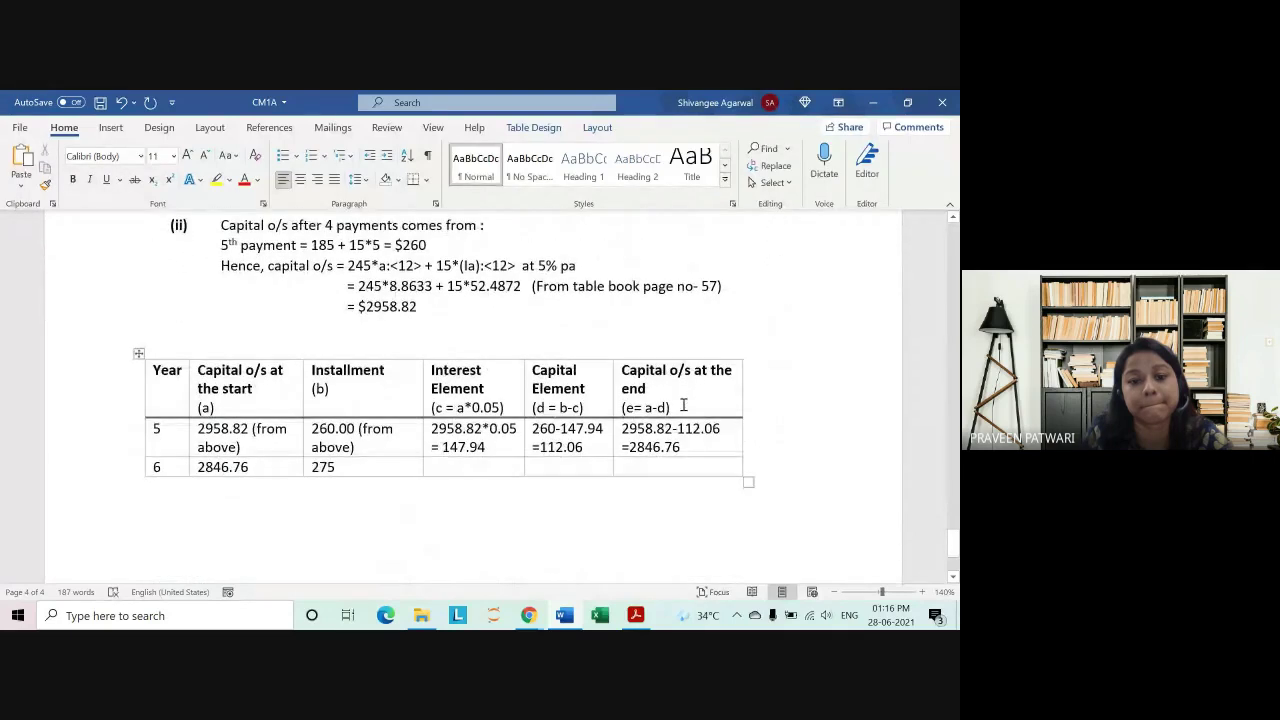
scroll(683, 406, "down", 1)
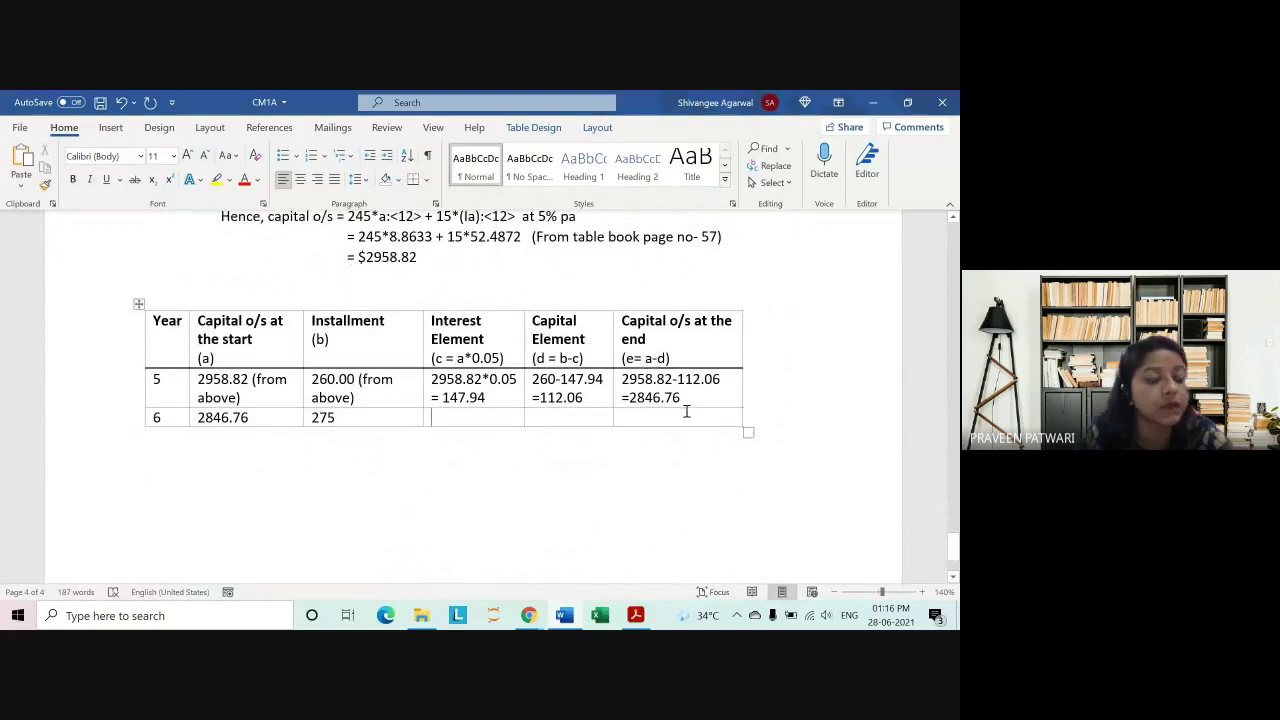
type("142")
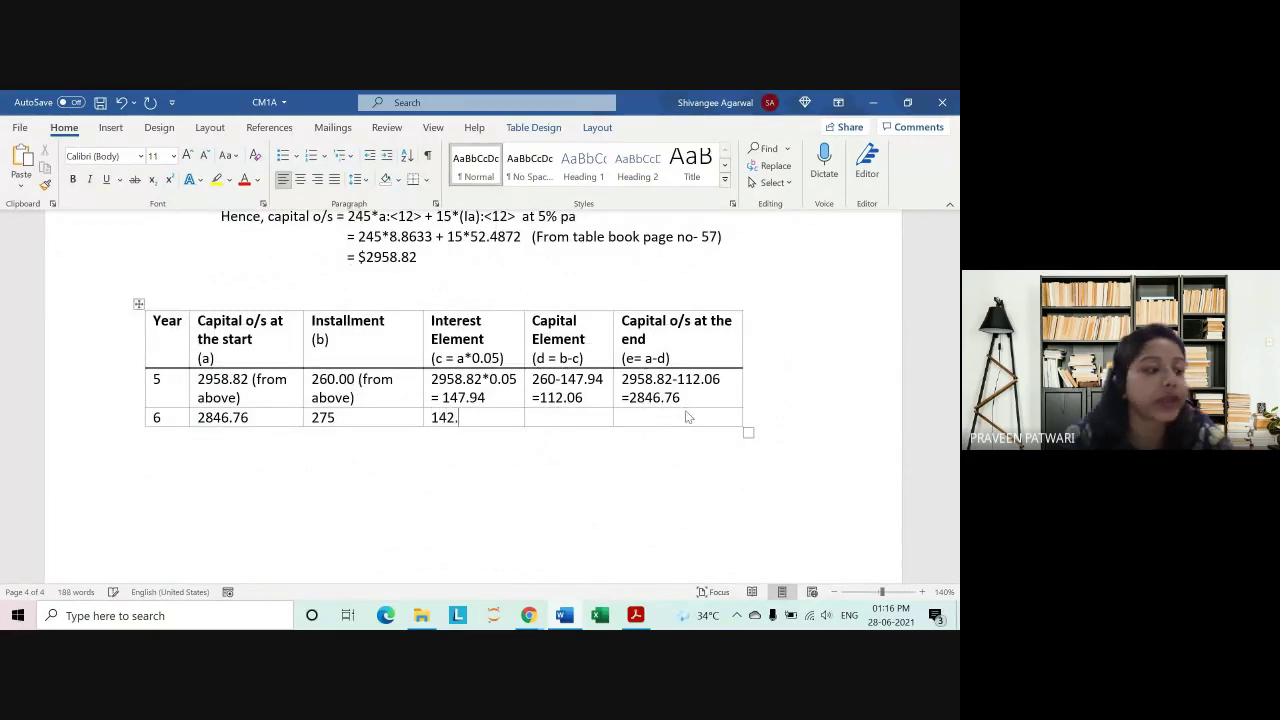
type(".34")
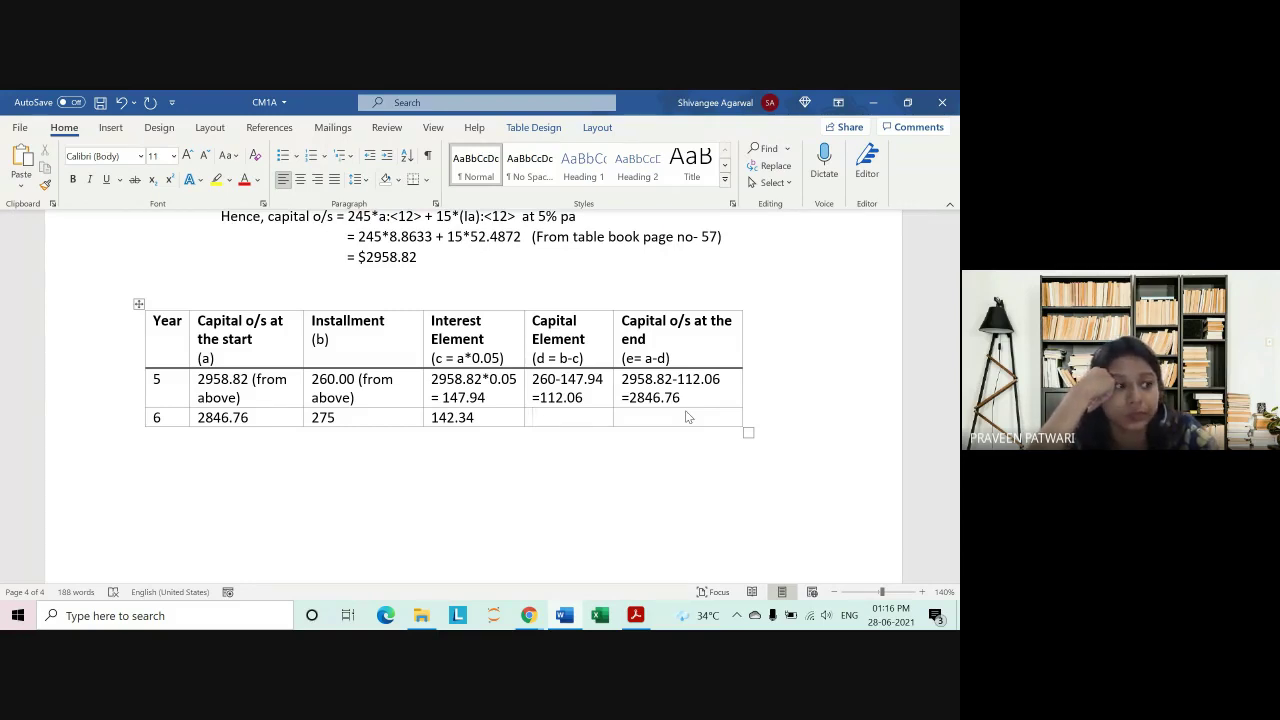
type("117.")
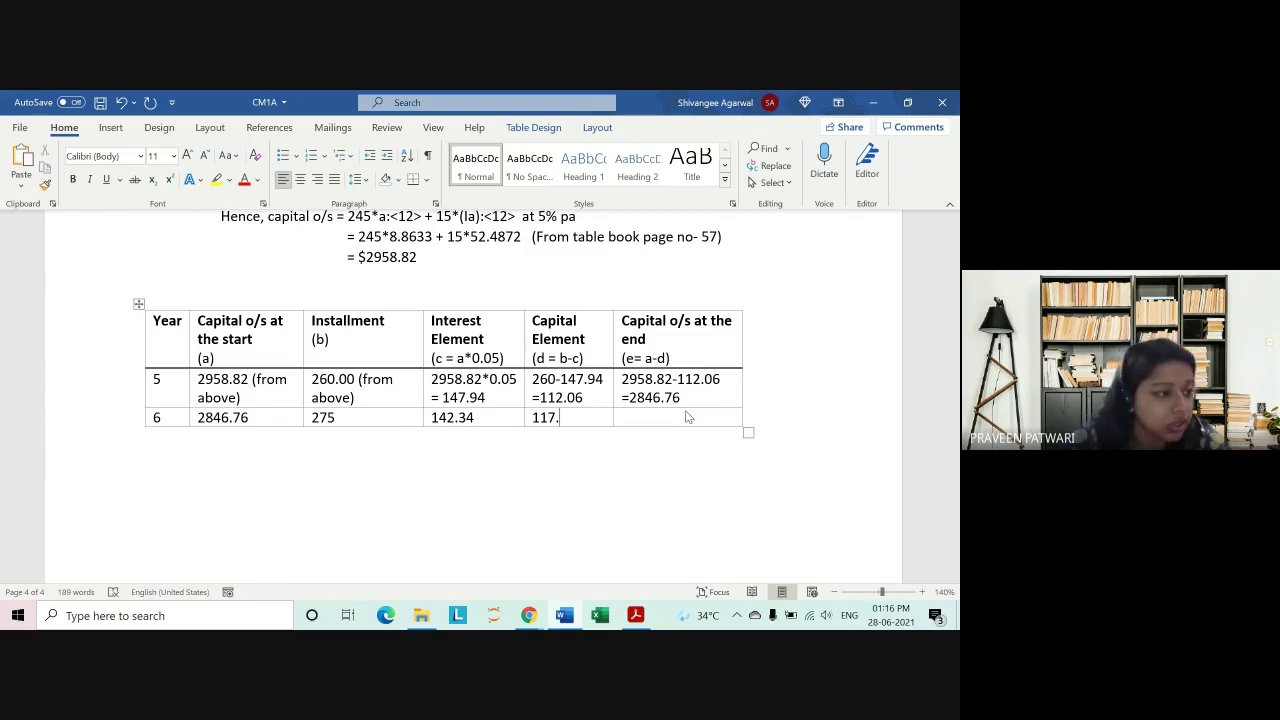
key("BackSpace")
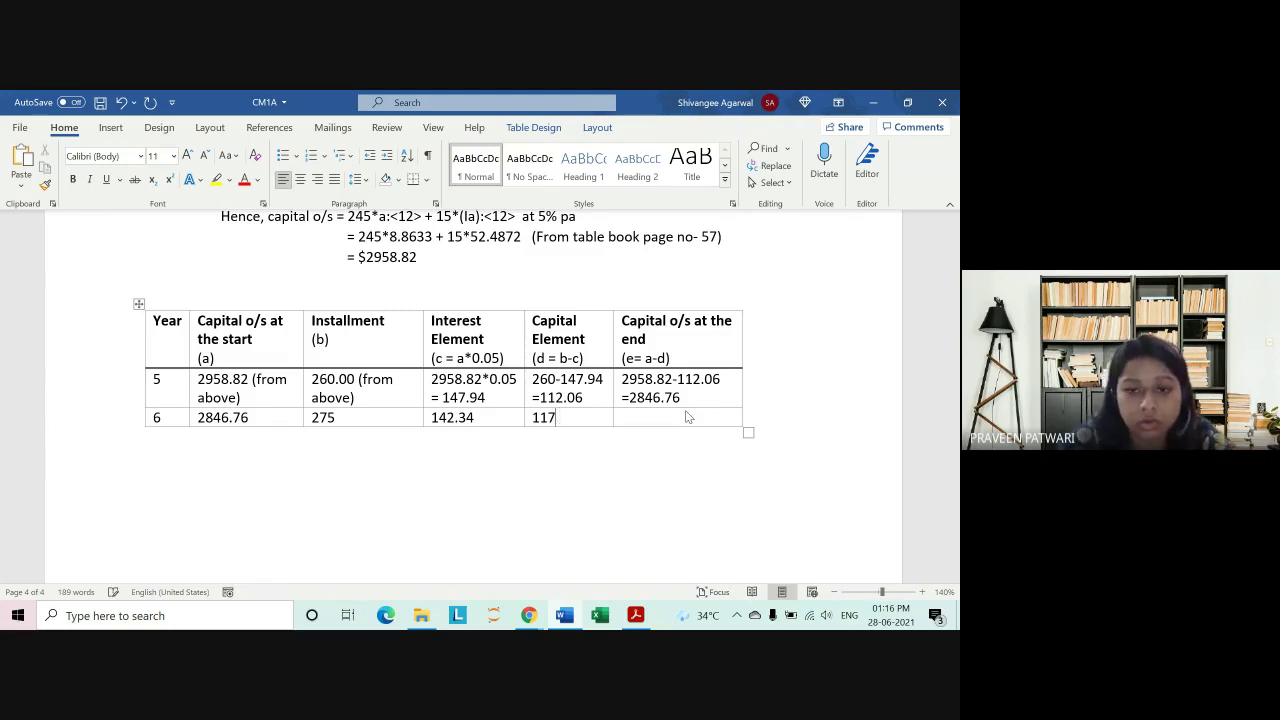
key("BackSpace")
key("BackSpace")
type("32")
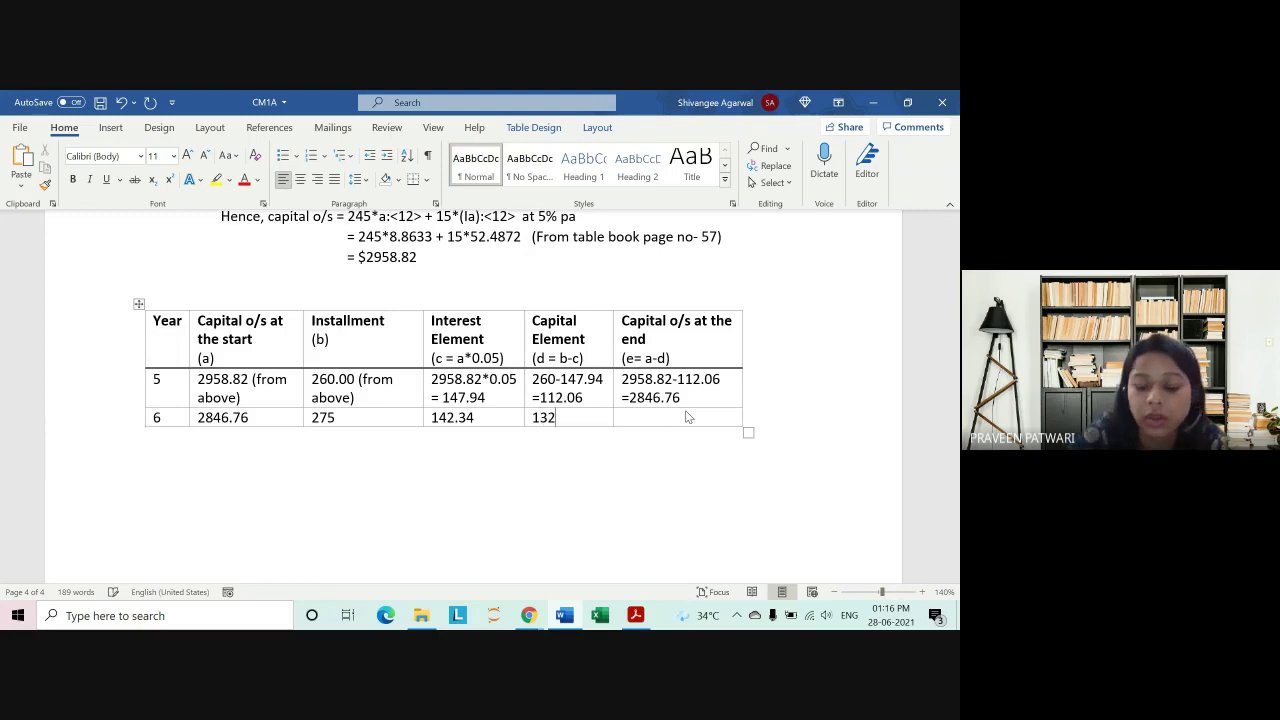
type(".66")
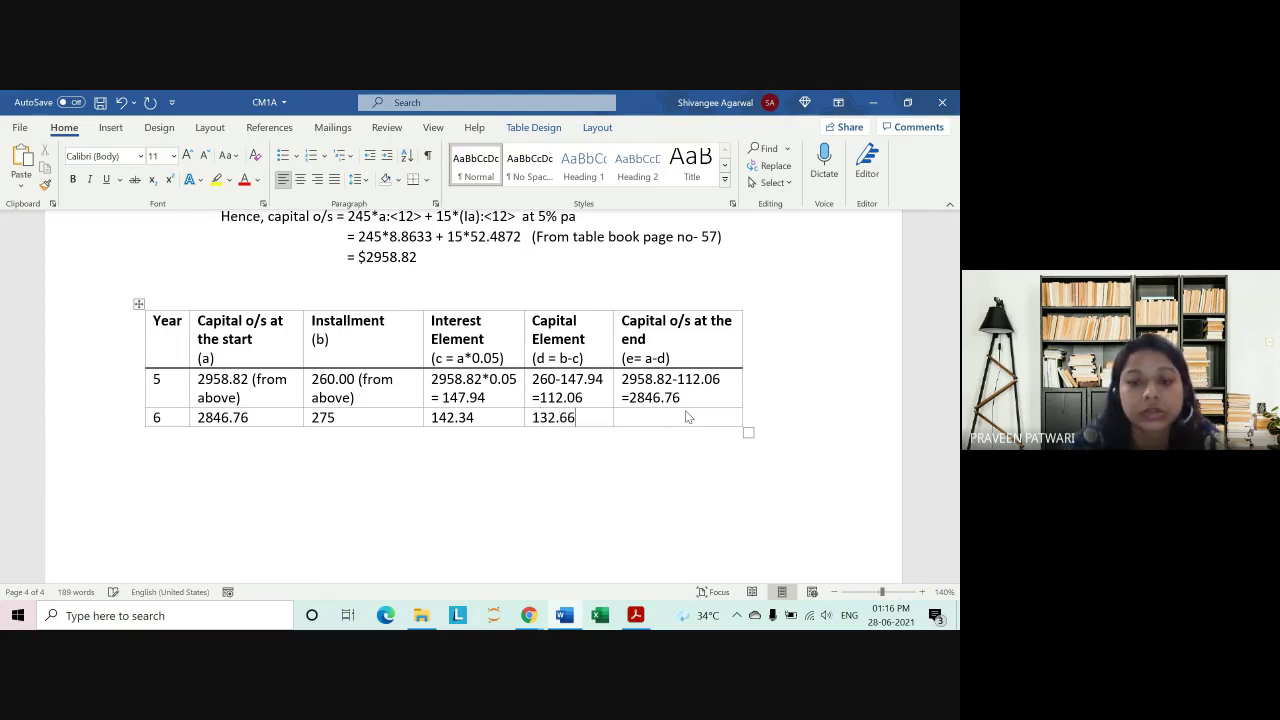
key("Tab")
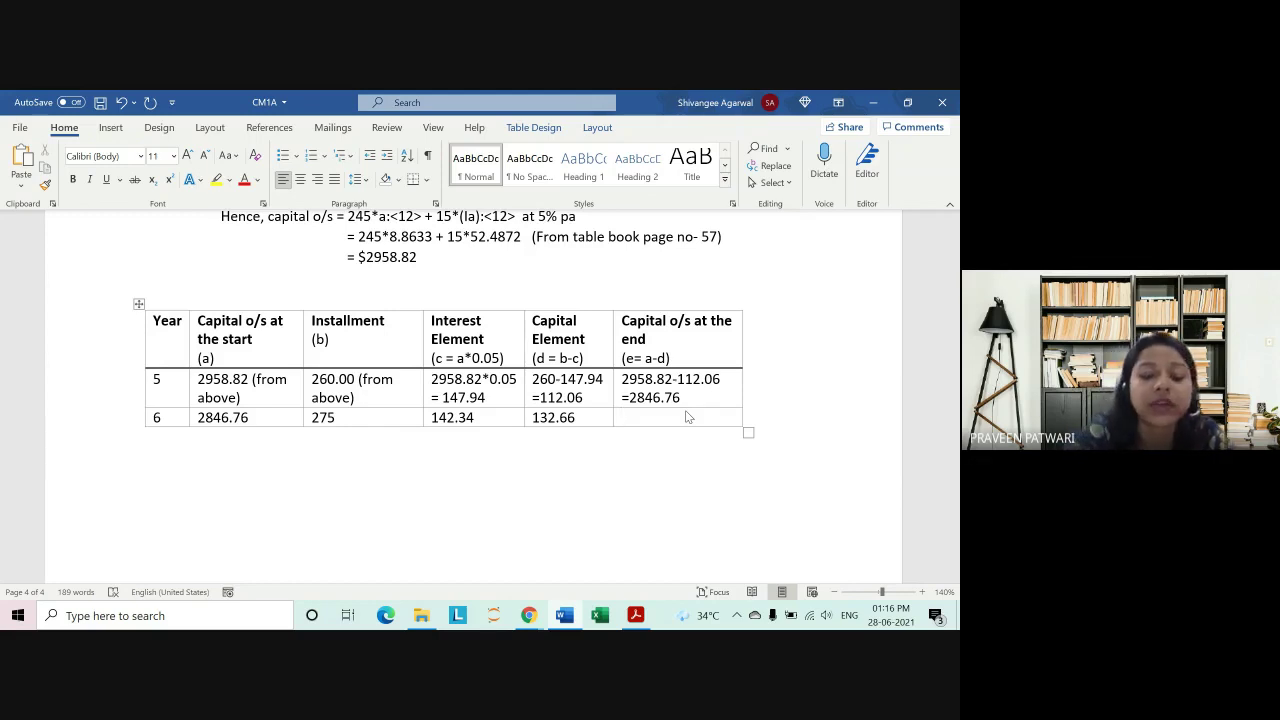
type("2715")
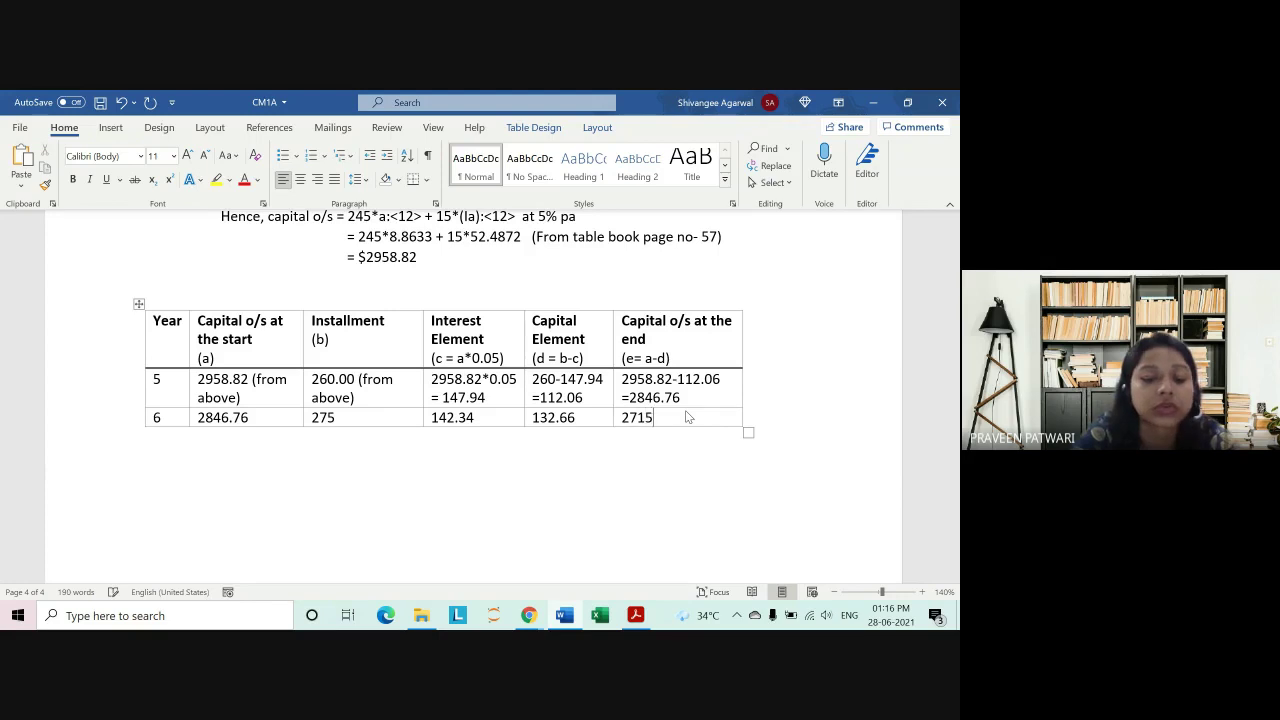
type("=")
key("BackSpace")
key("BackSpace")
type("4")
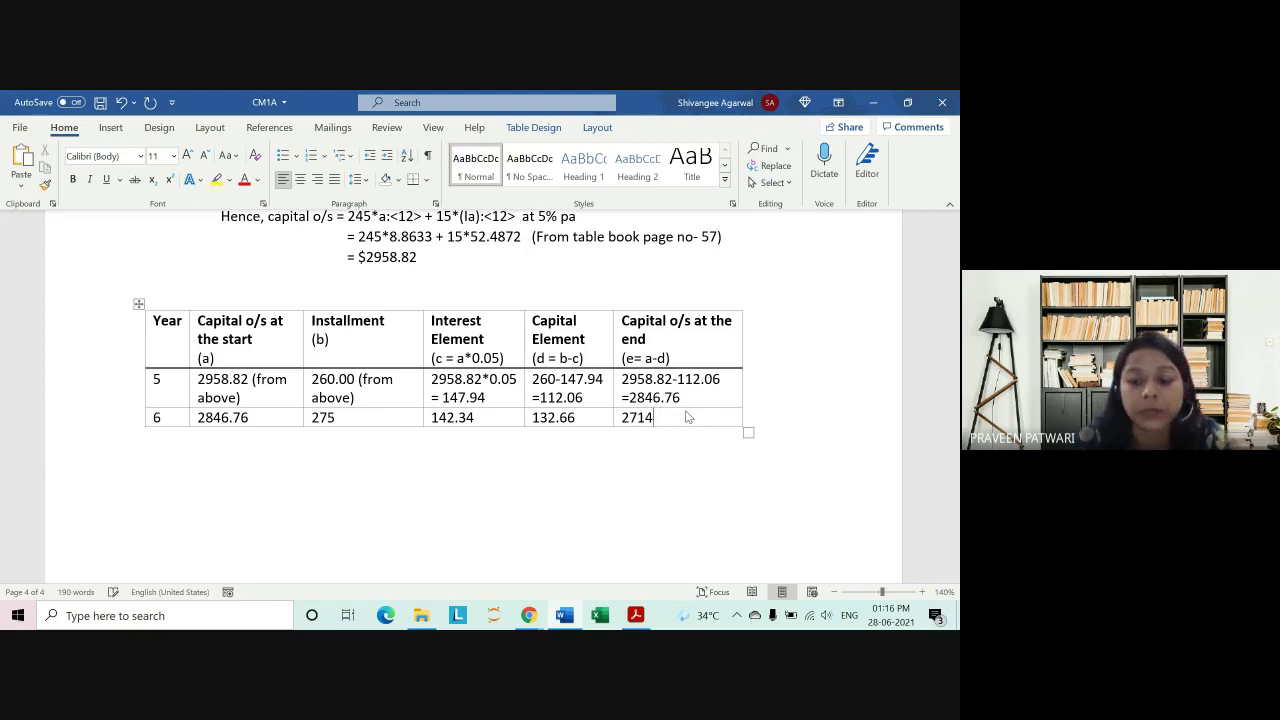
type(".0")
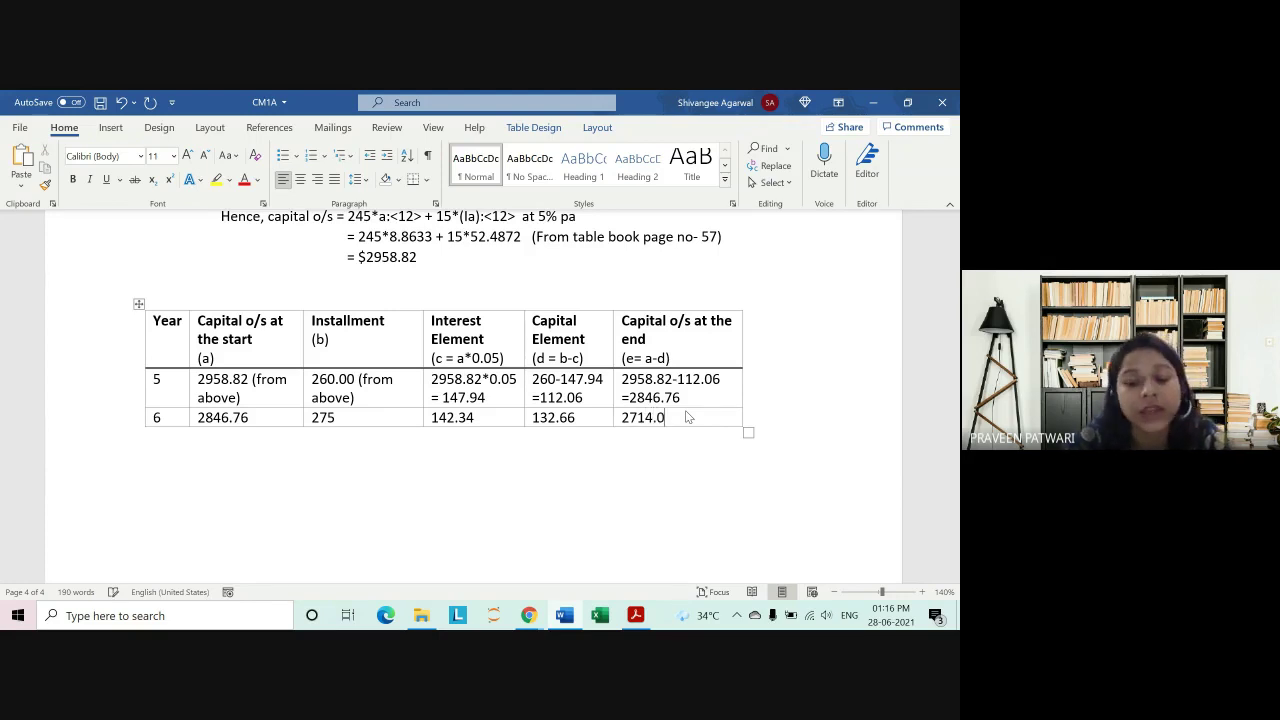
type("9")
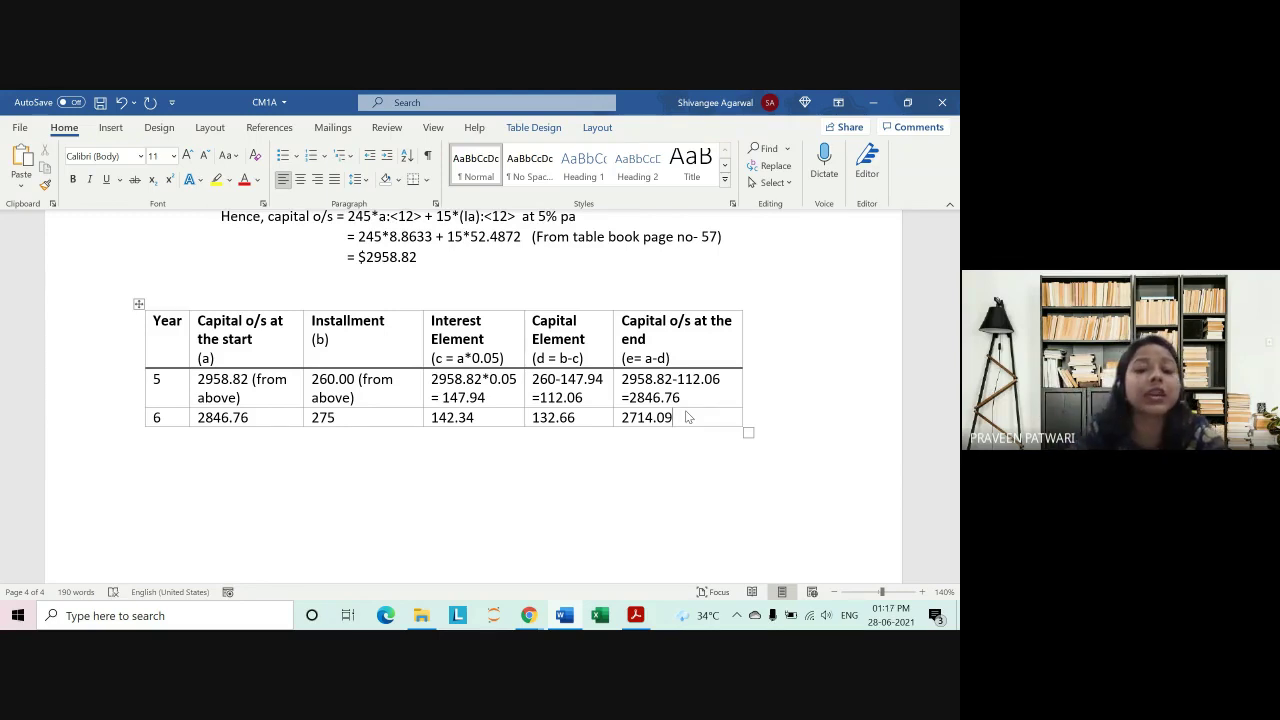
scroll(600, 397, "up", 3)
scroll(507, 379, "up", 3)
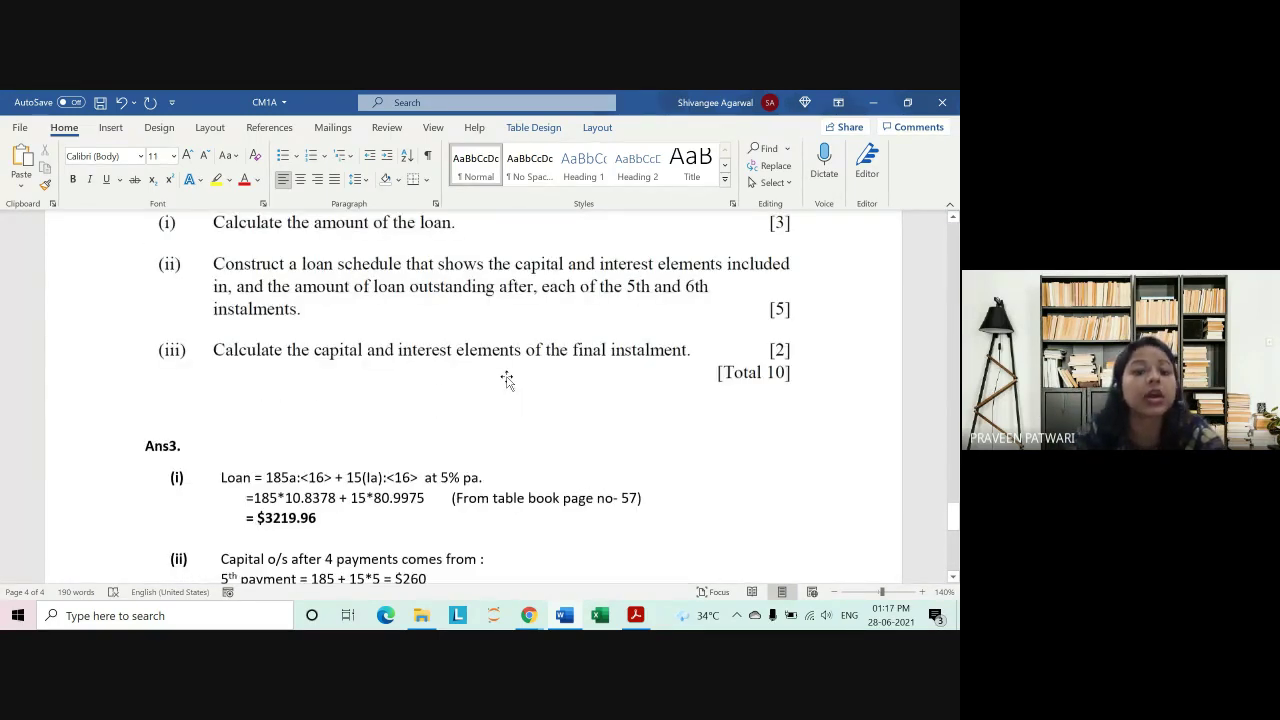
scroll(507, 379, "up", 1)
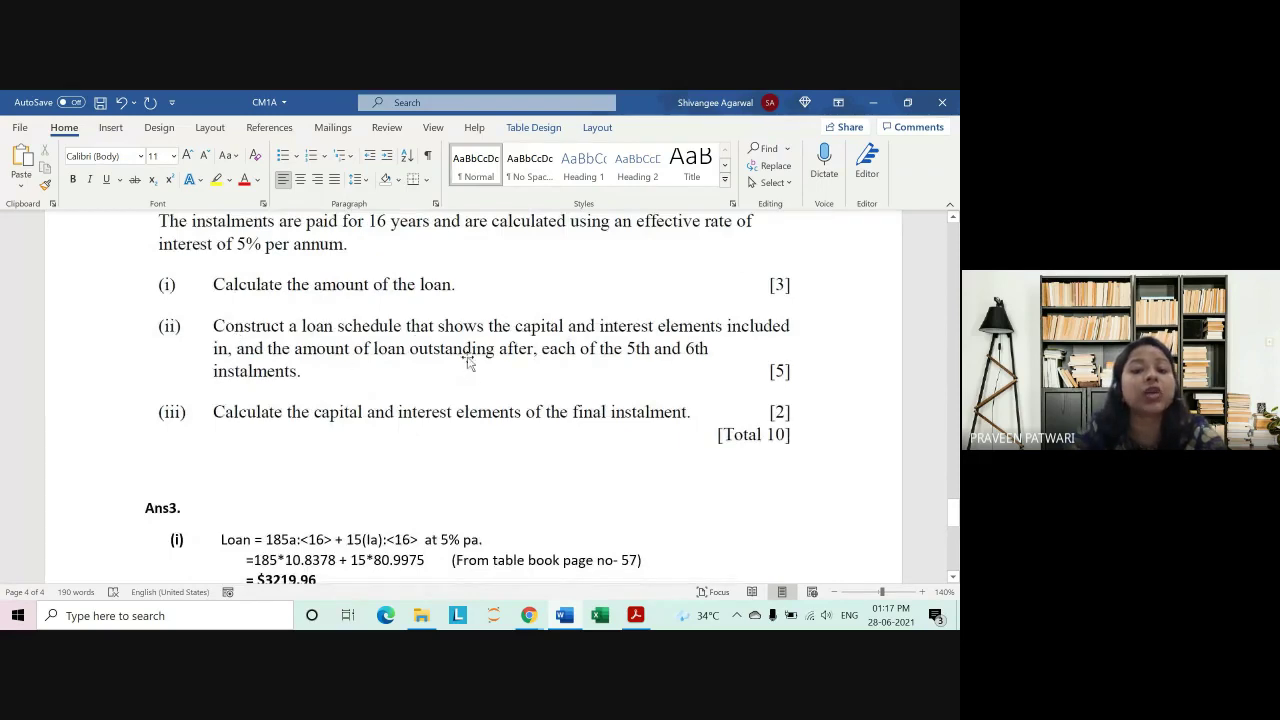
scroll(756, 379, "down", 1)
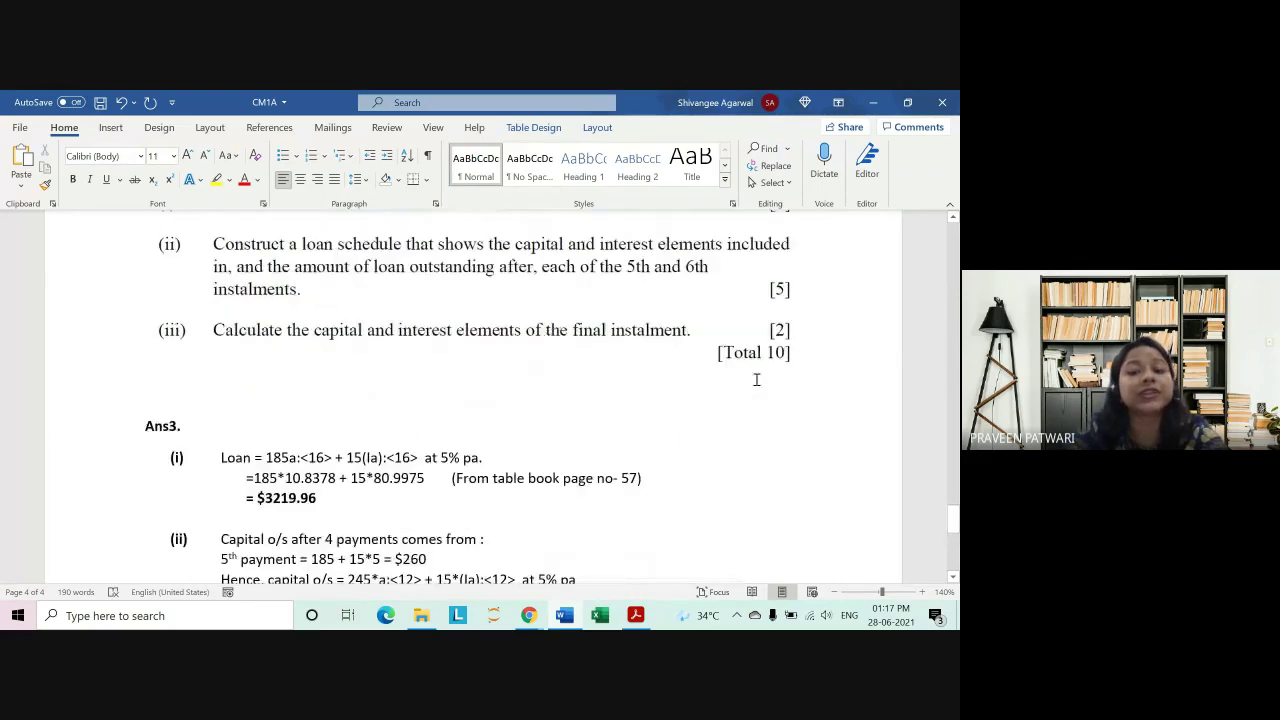
scroll(756, 379, "down", 3)
scroll(757, 377, "down", 2)
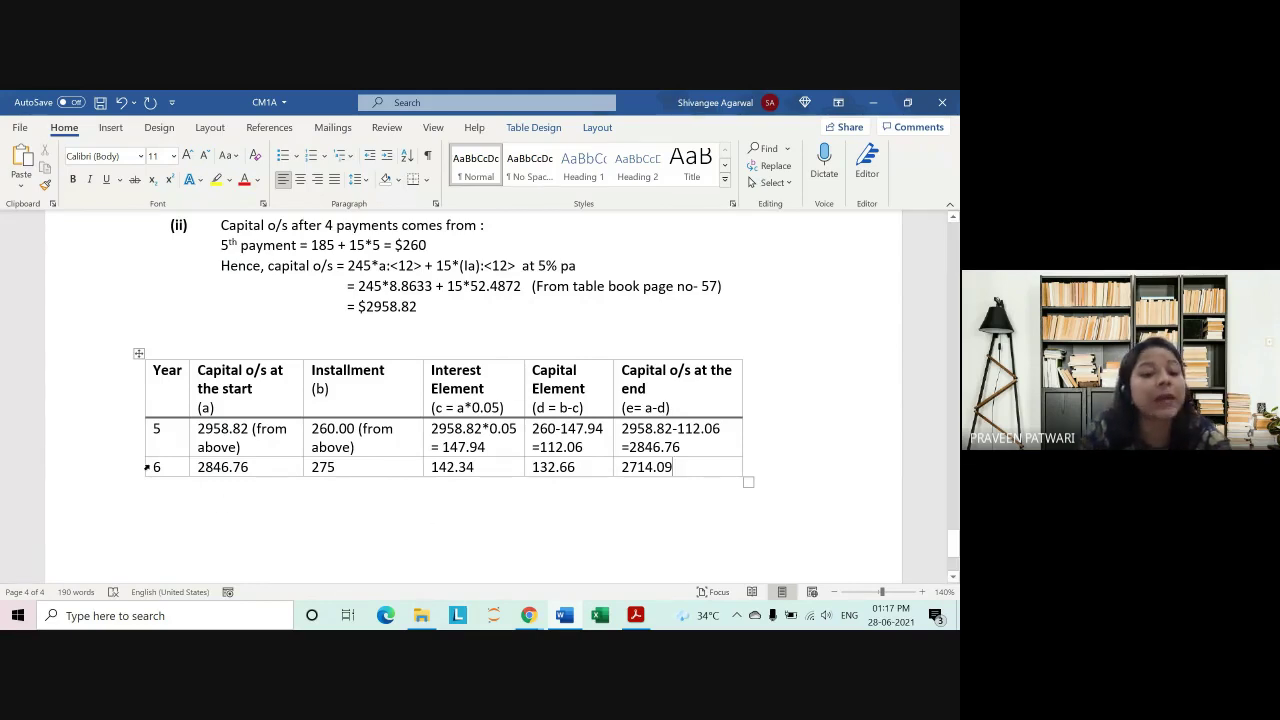
Step: Append a year 7 row to the loan schedule and enter 2714.09 as its opening capital outstanding
mouse_move(139, 478)
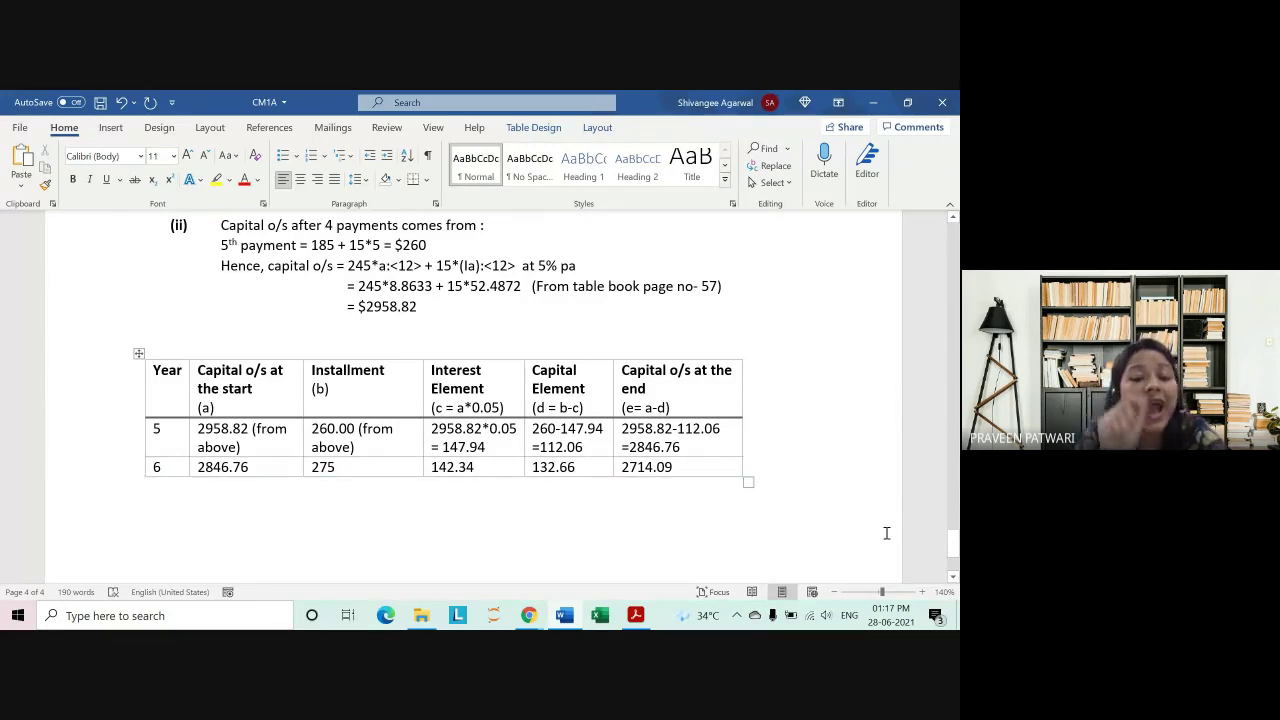
key("Tab")
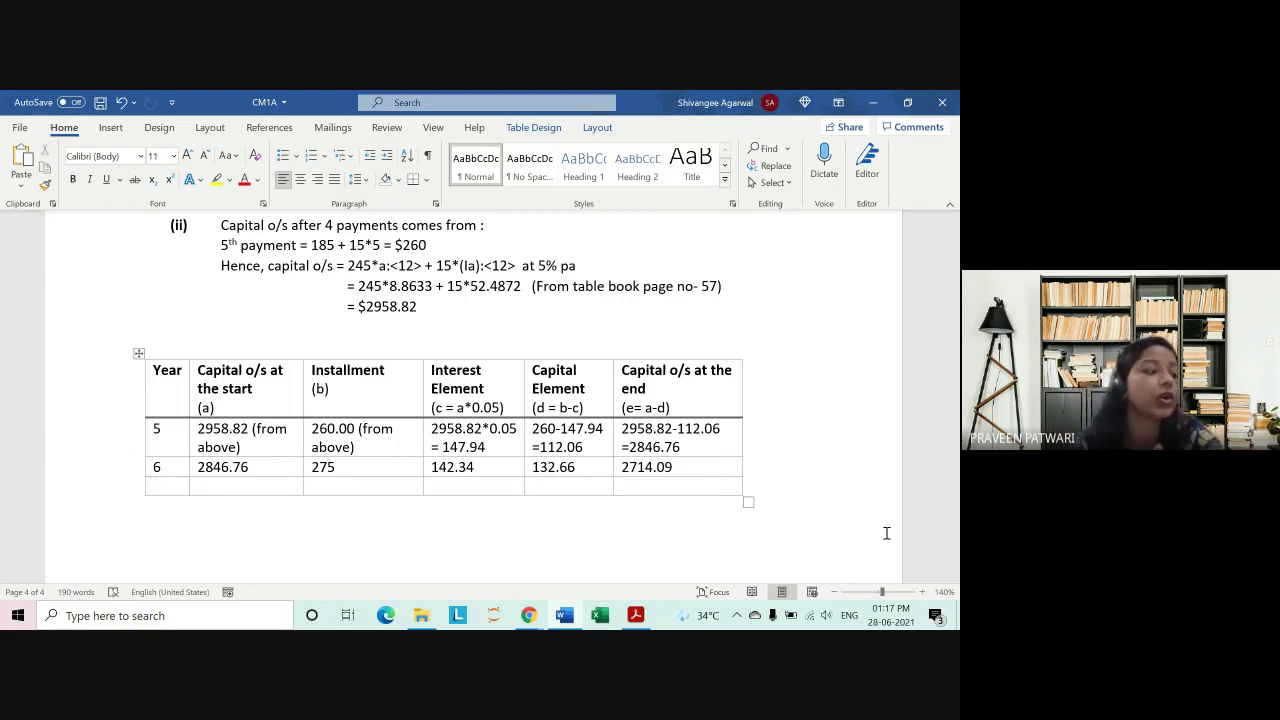
type("7")
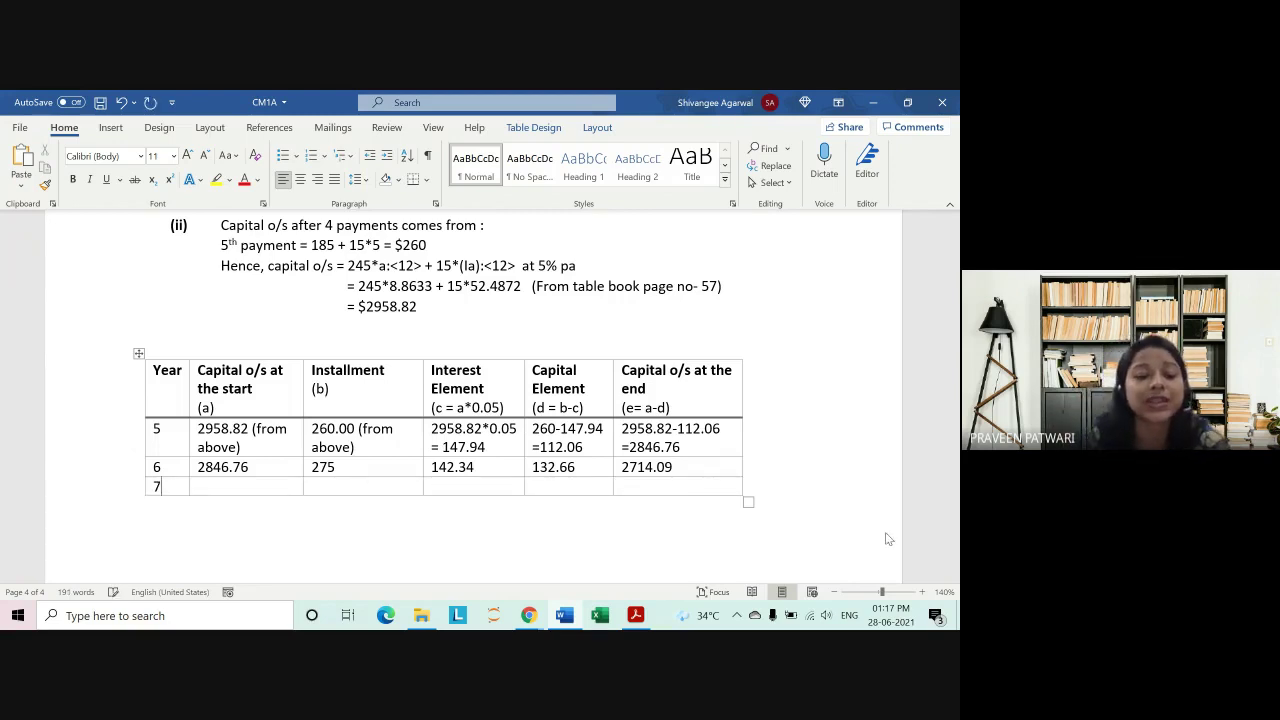
key("Tab")
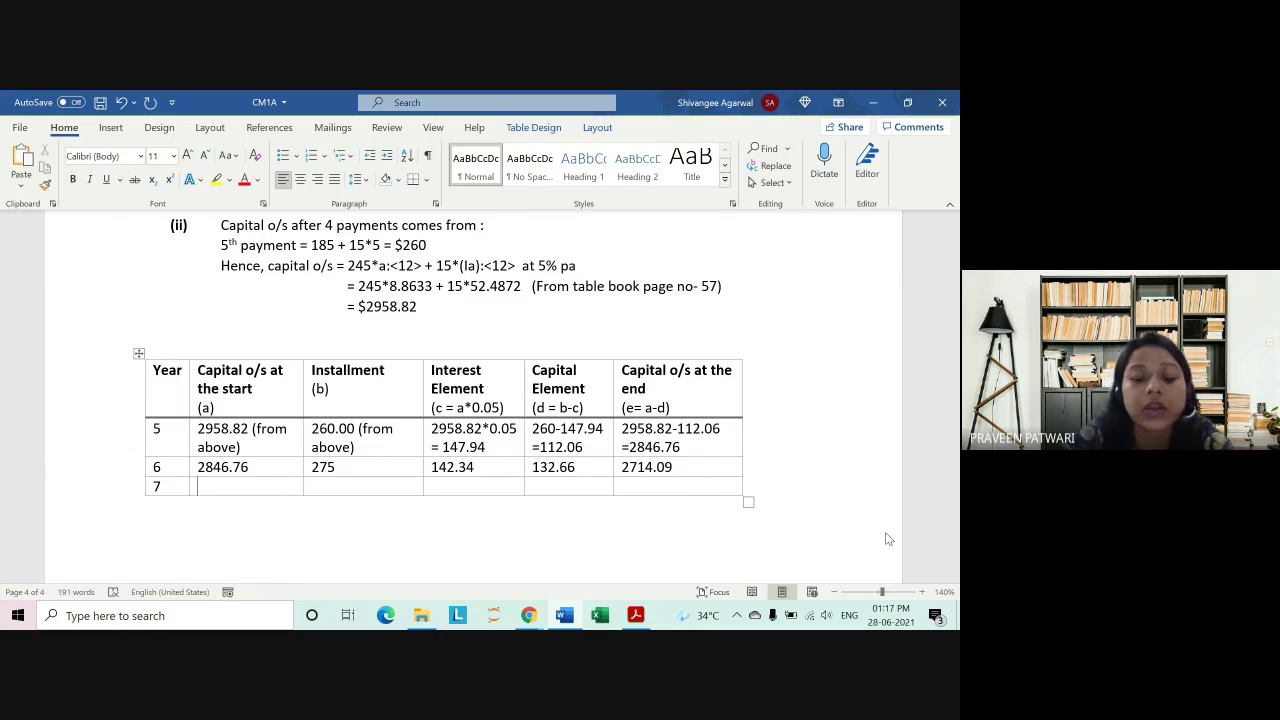
type("2715")
key("BackSpace")
type("4")
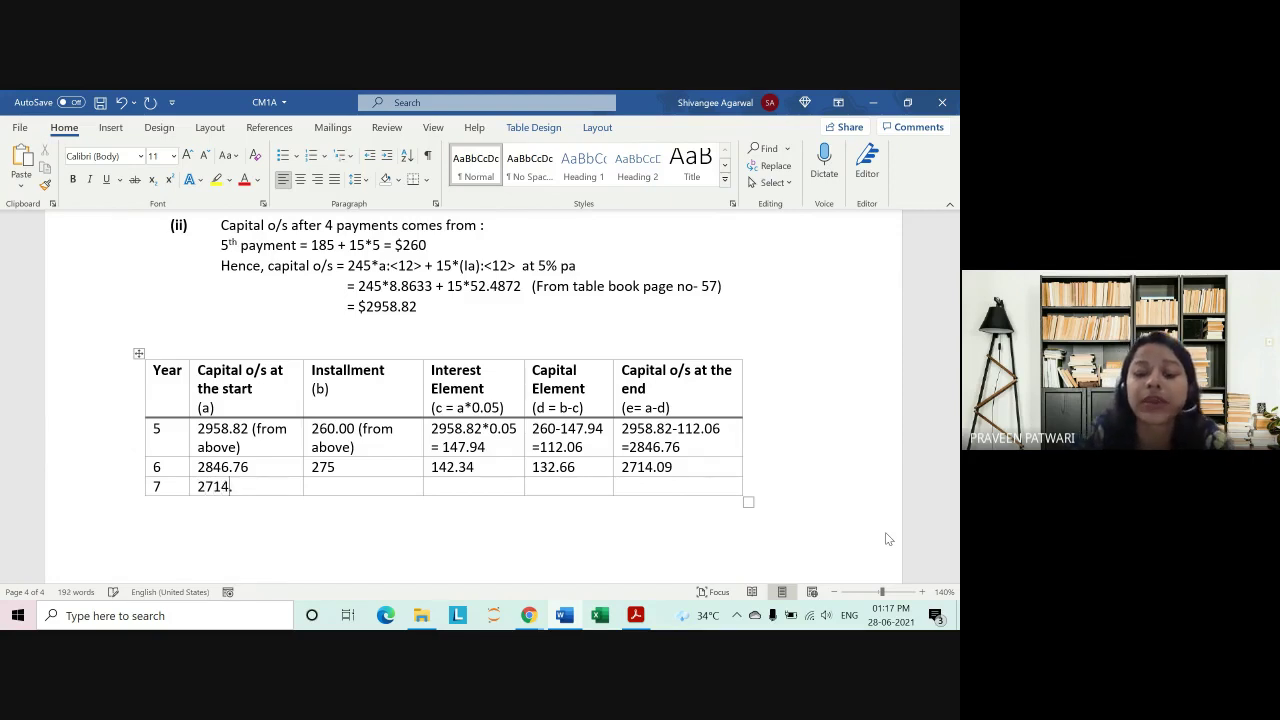
type(".09")
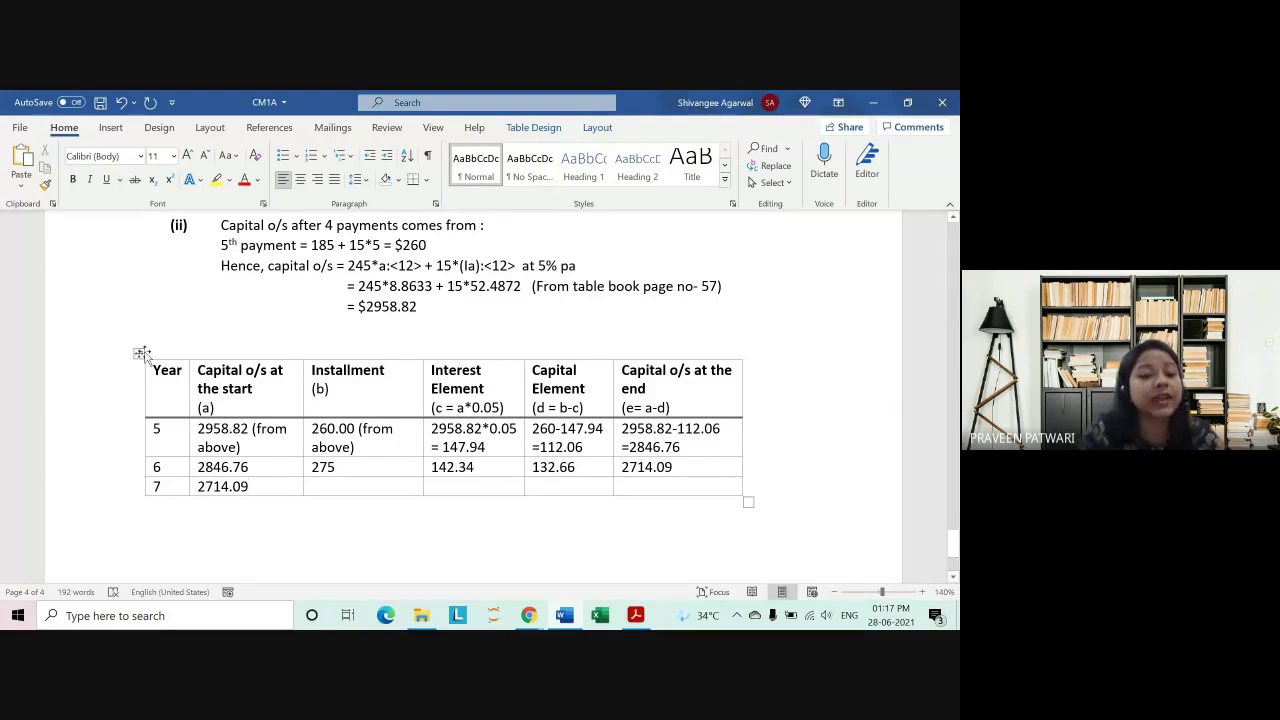
left_click_drag(156, 368, 705, 488)
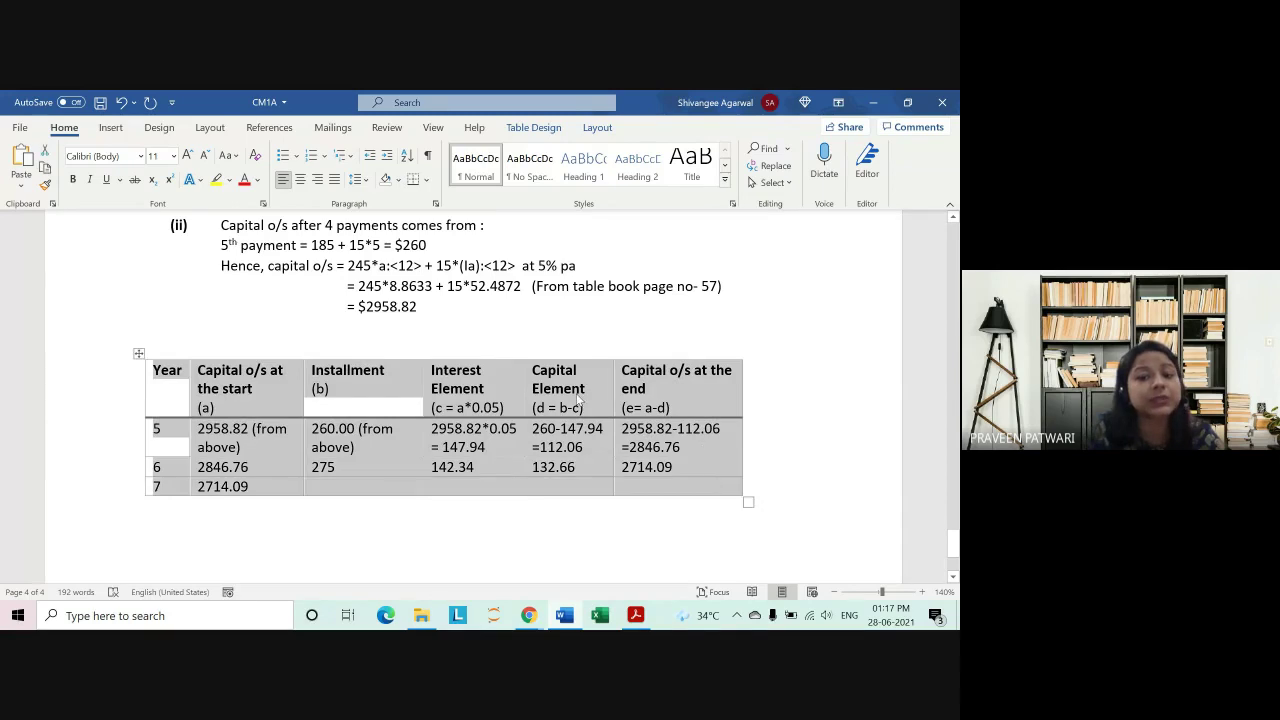
left_click_drag(454, 316, 290, 225)
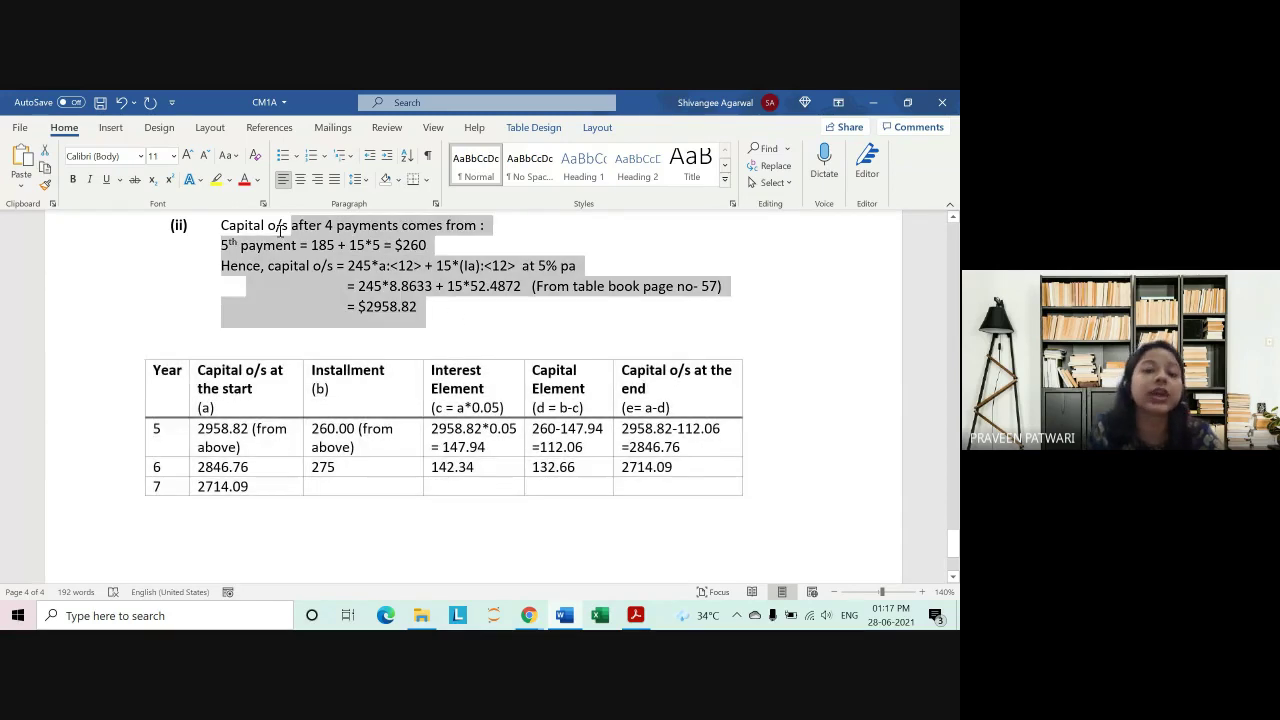
left_click(317, 295)
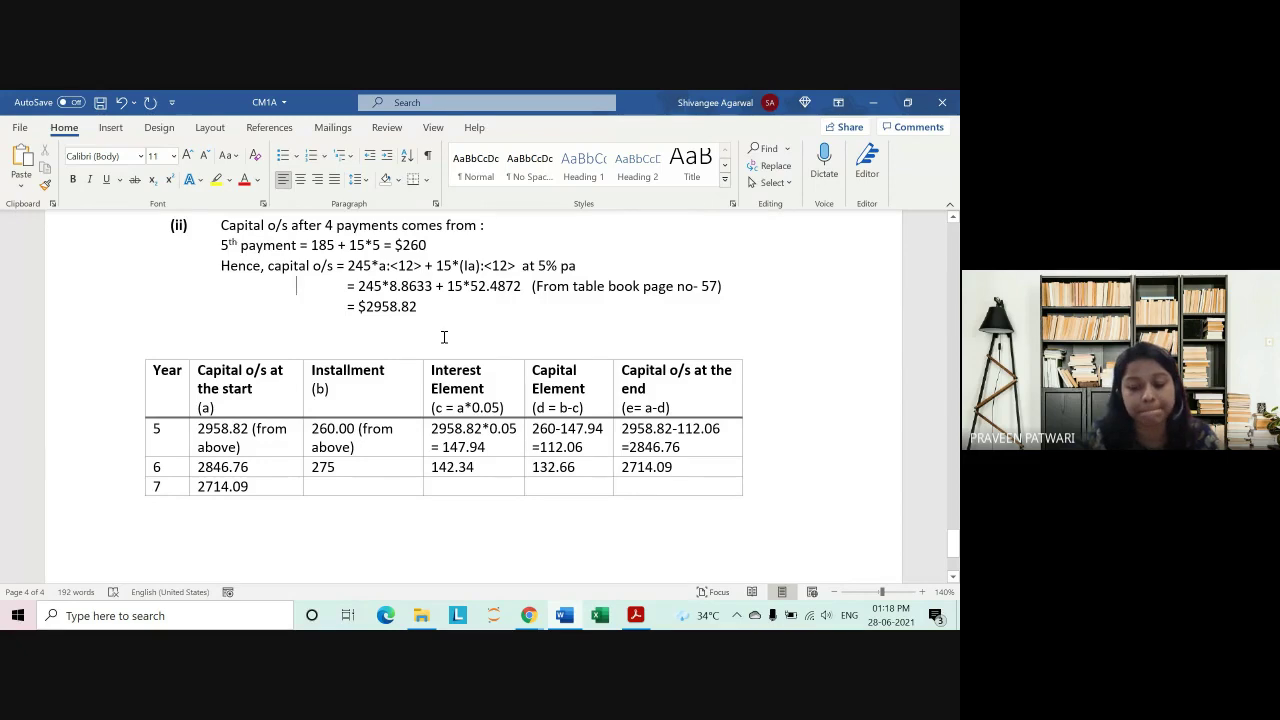
left_click(436, 312)
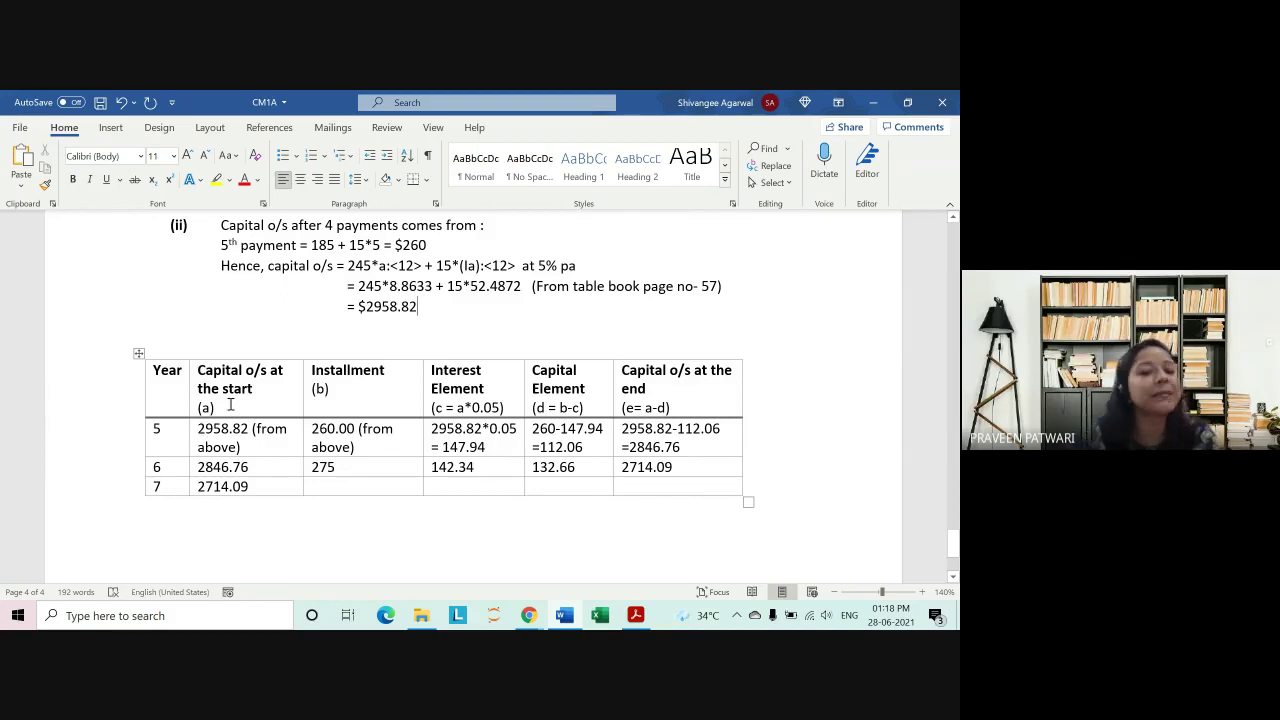
Step: Delete the '(from above)' note from year 5's opening capital cell, leaving 2958.82
left_click_drag(206, 406, 735, 408)
left_click(318, 405)
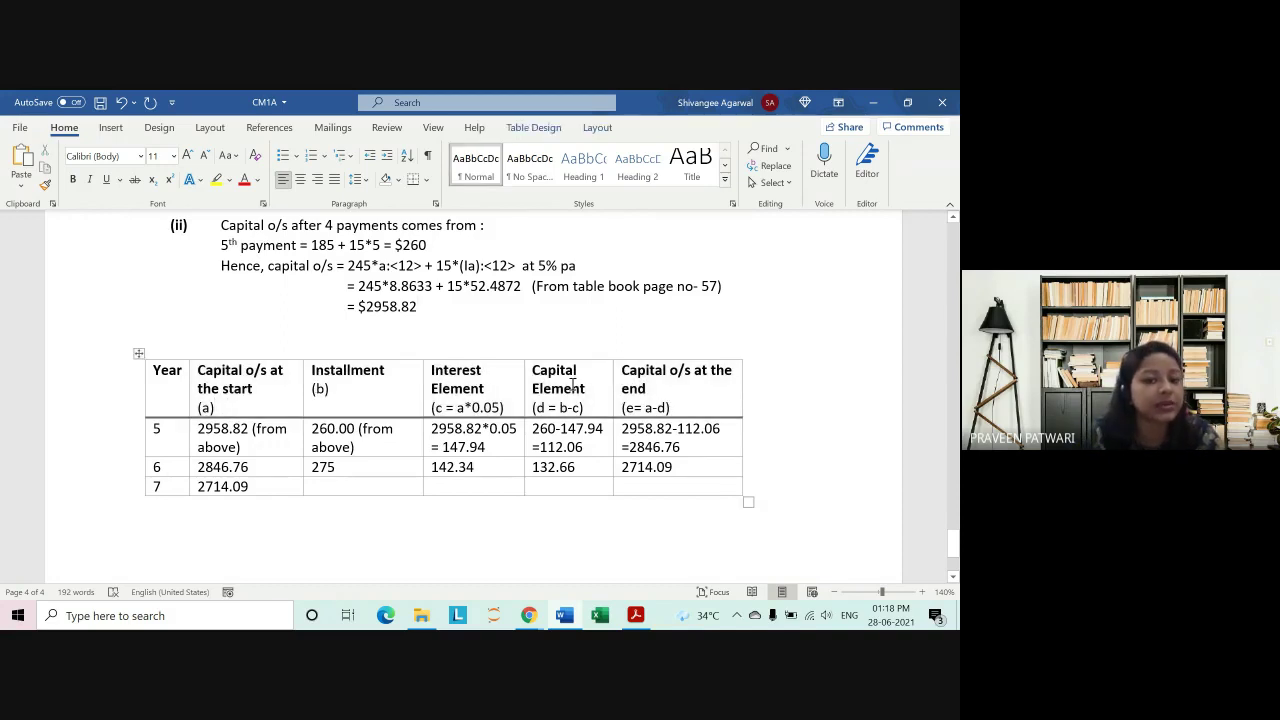
double_click(376, 430)
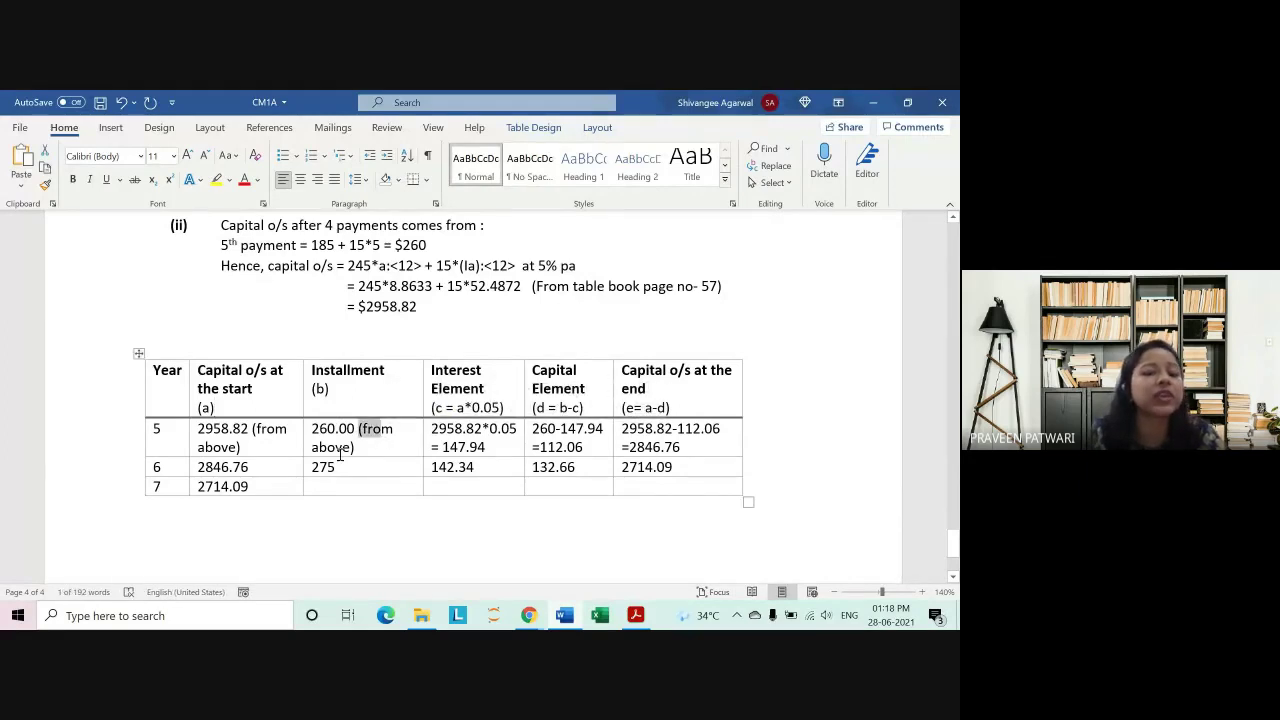
left_click_drag(251, 429, 270, 446)
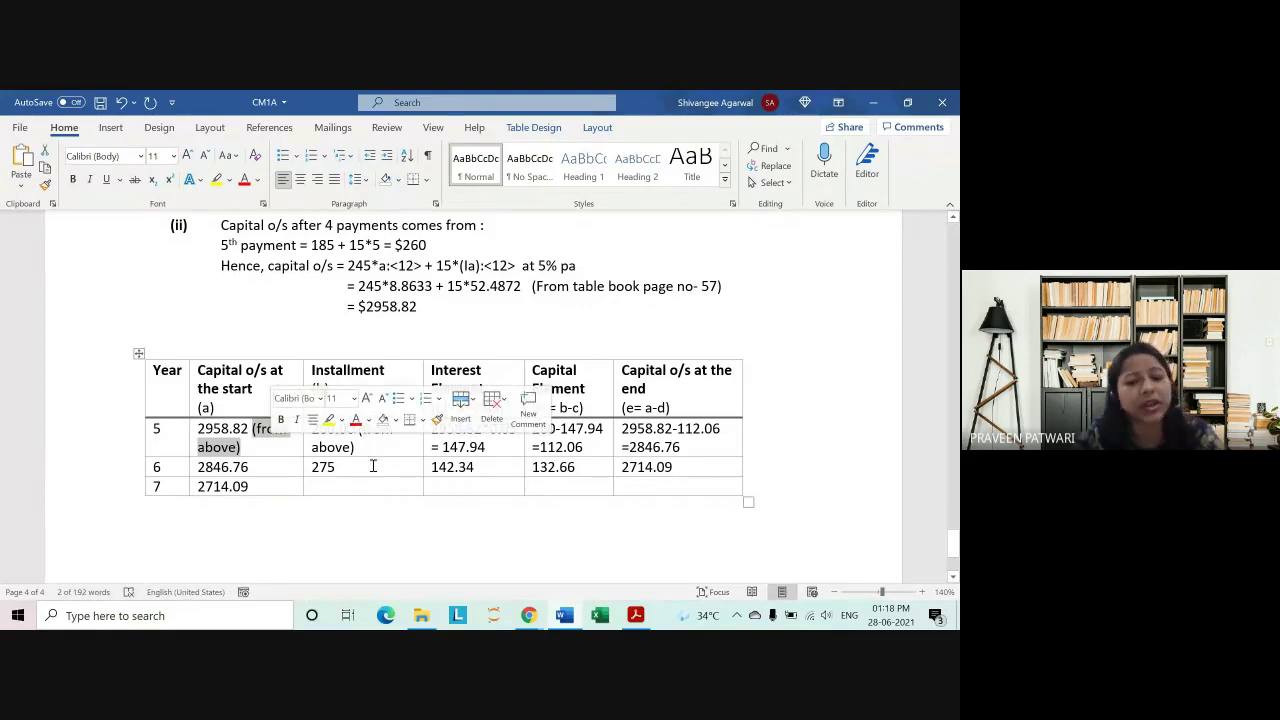
key("Delete")
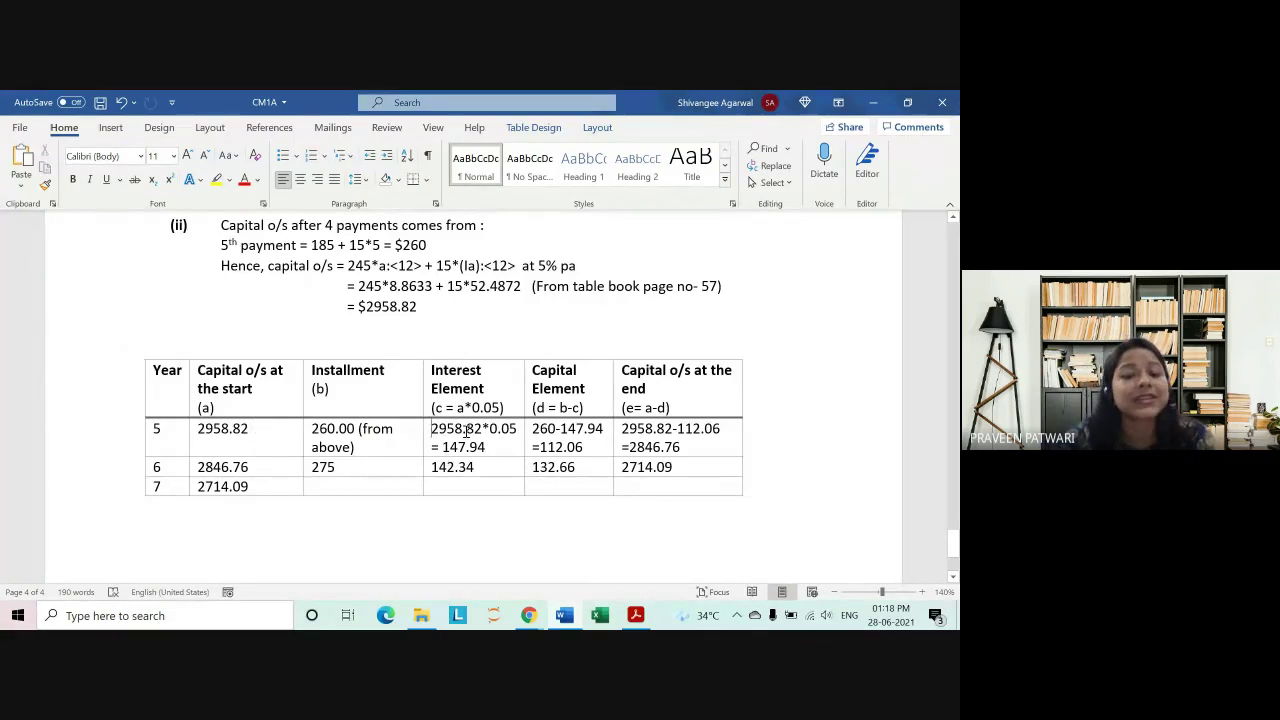
Step: Highlight year 5's interest, capital and closing balance figures
left_click_drag(465, 430, 690, 432)
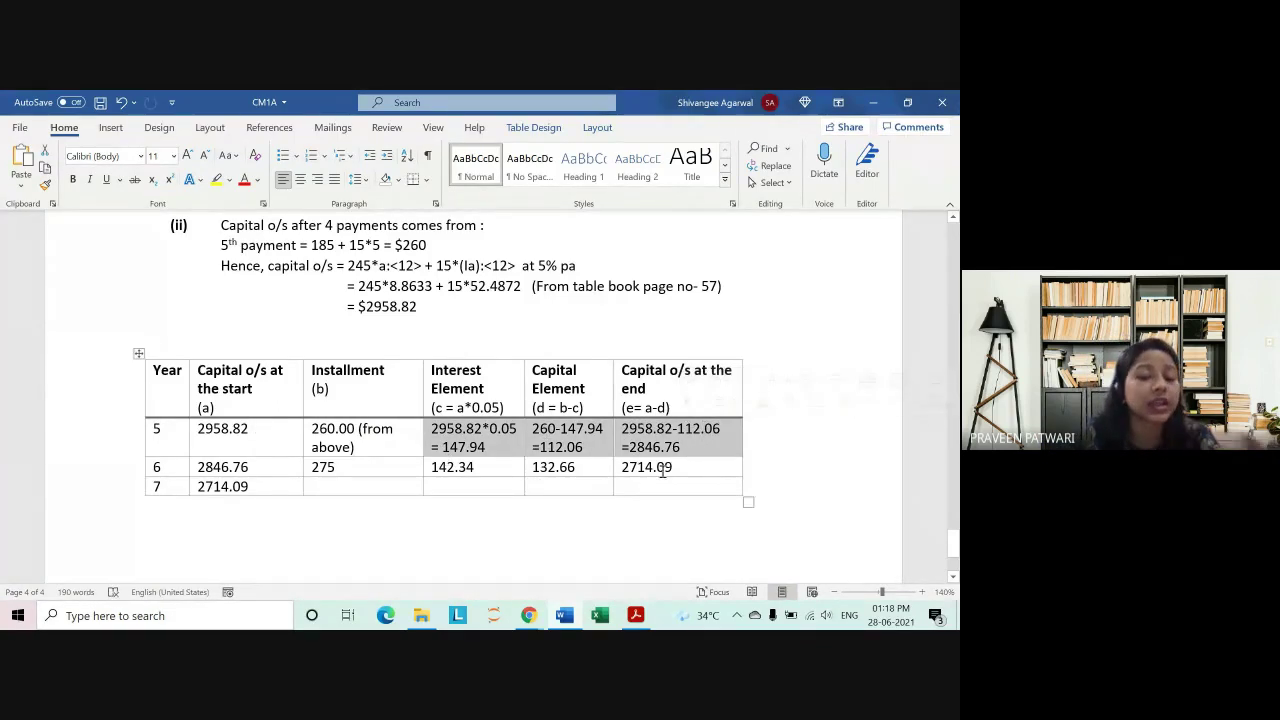
left_click(465, 430)
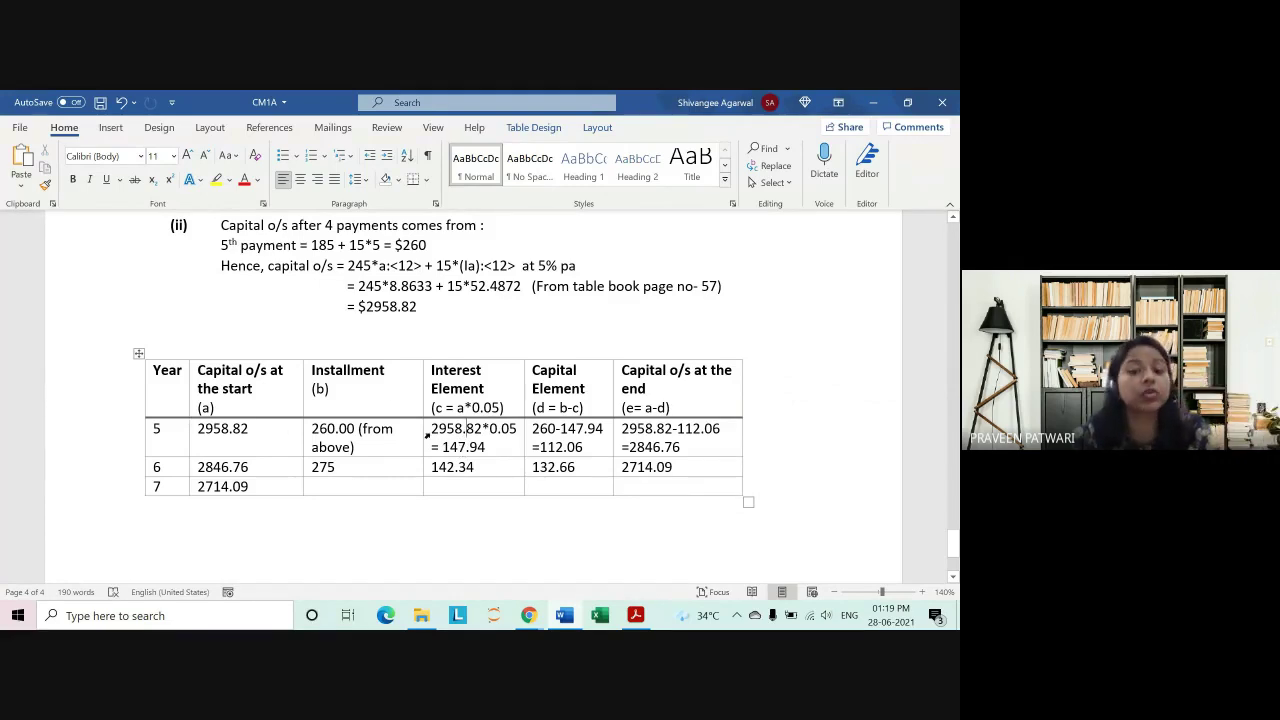
left_click_drag(427, 433, 700, 437)
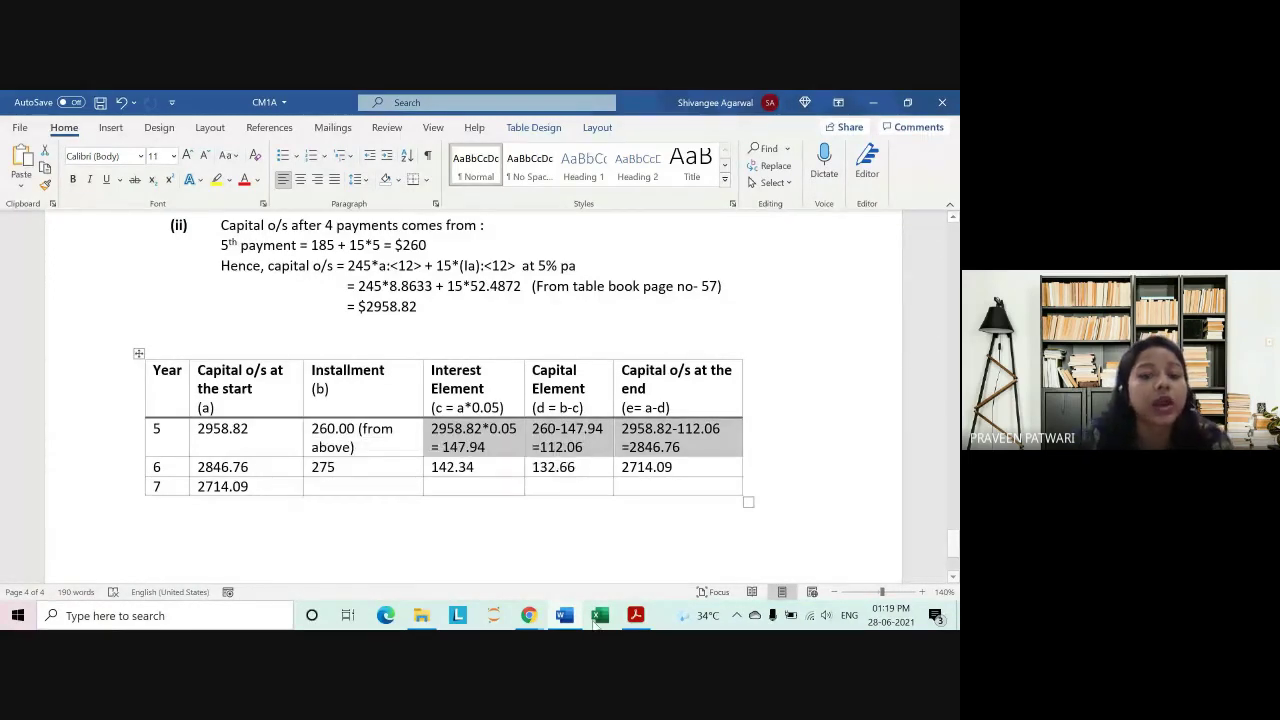
left_click(797, 500)
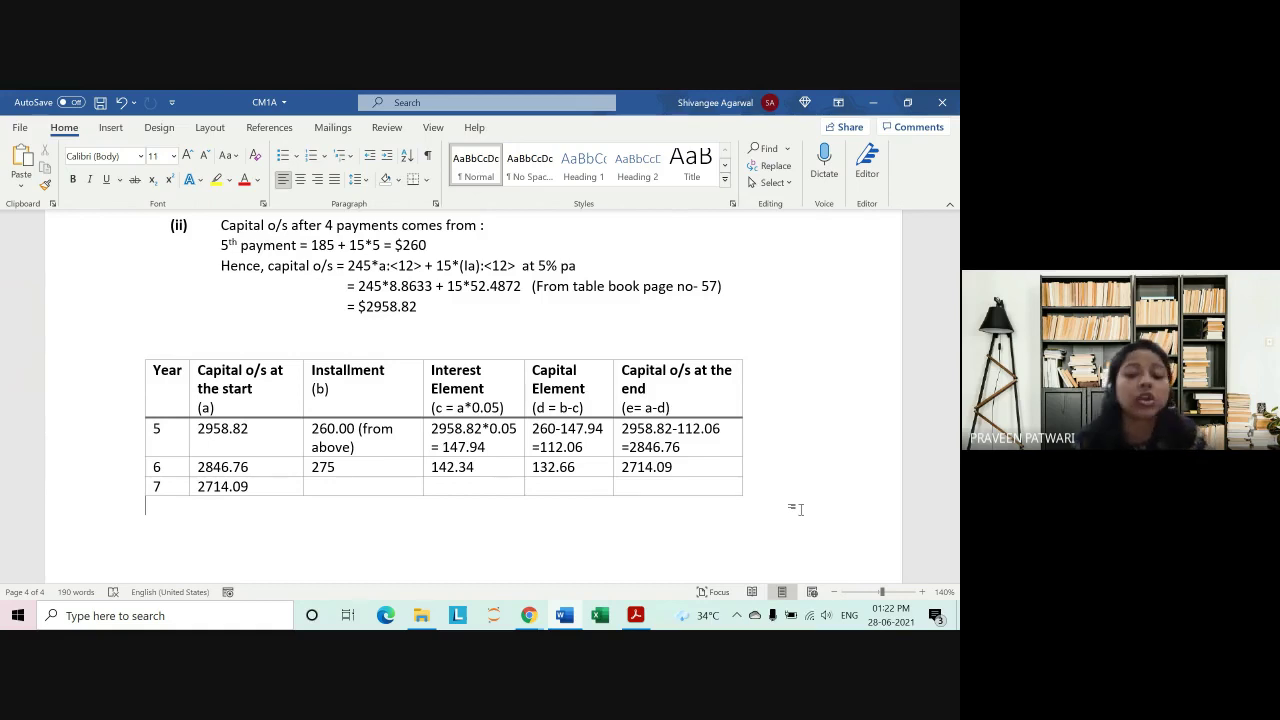
Step: Start a new bold '(iii)' heading below the loan schedule table
key("Return")
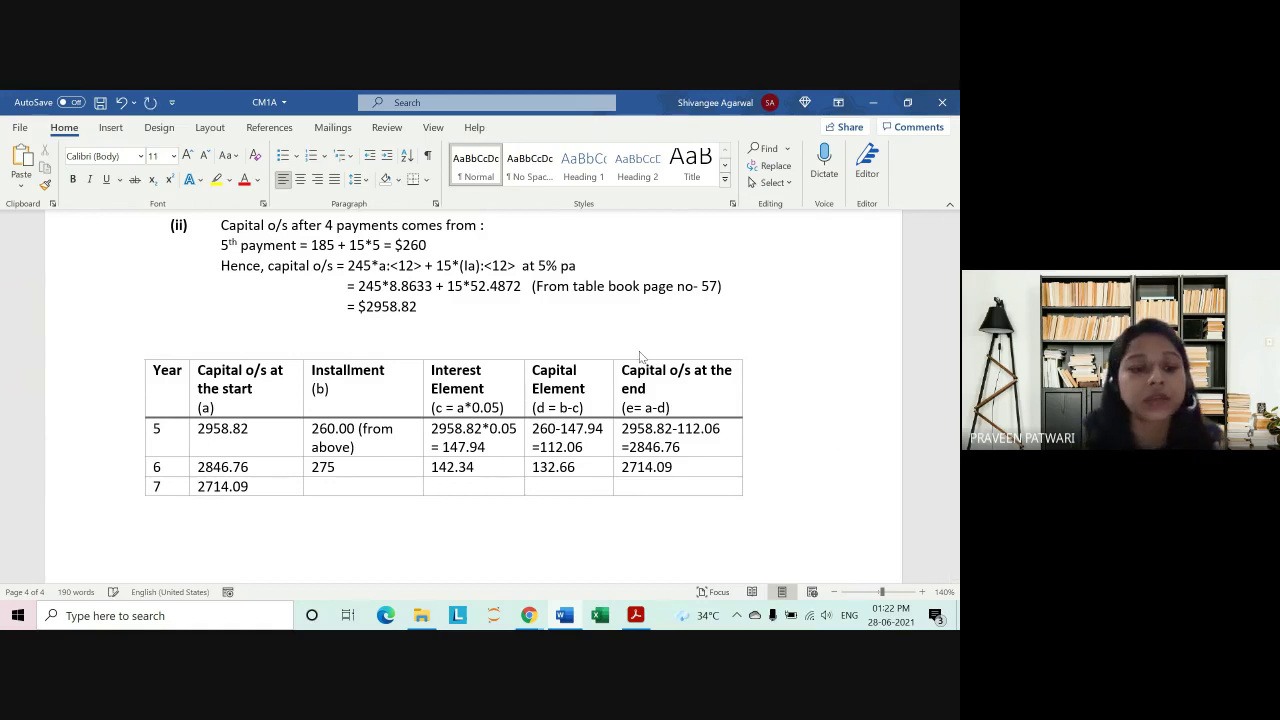
key("ctrl+b")
type("(")
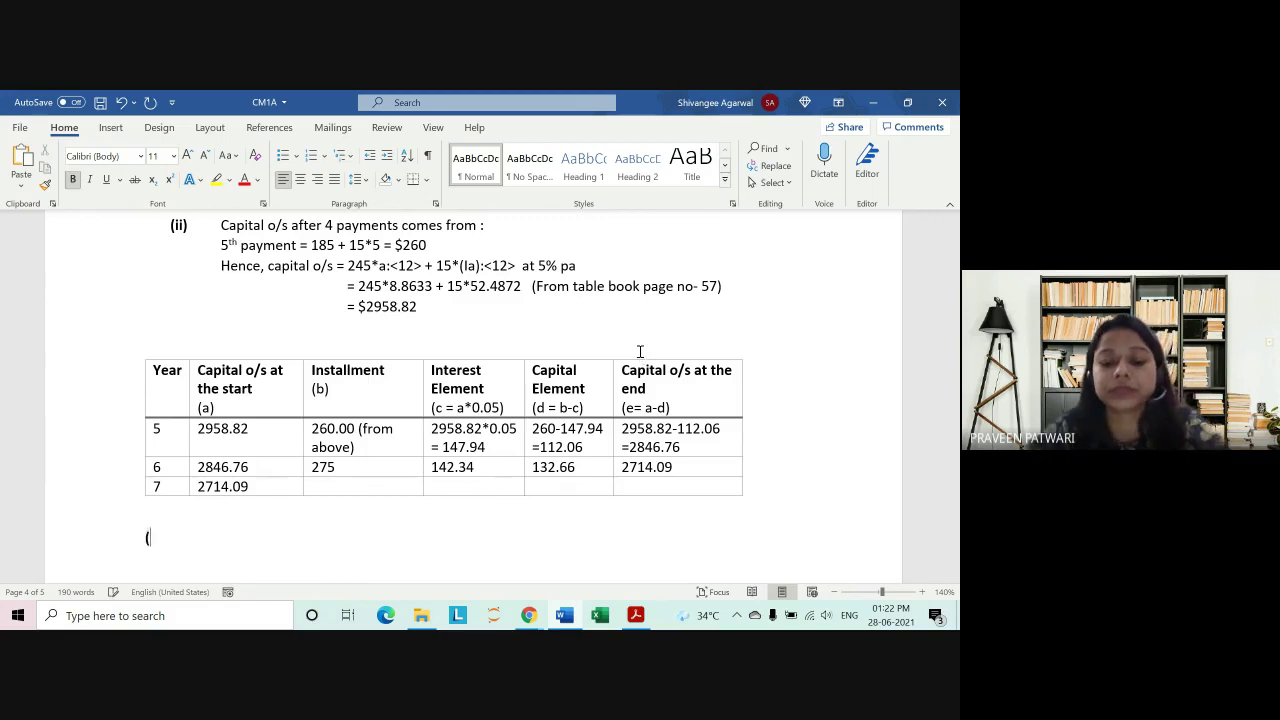
type("iii)")
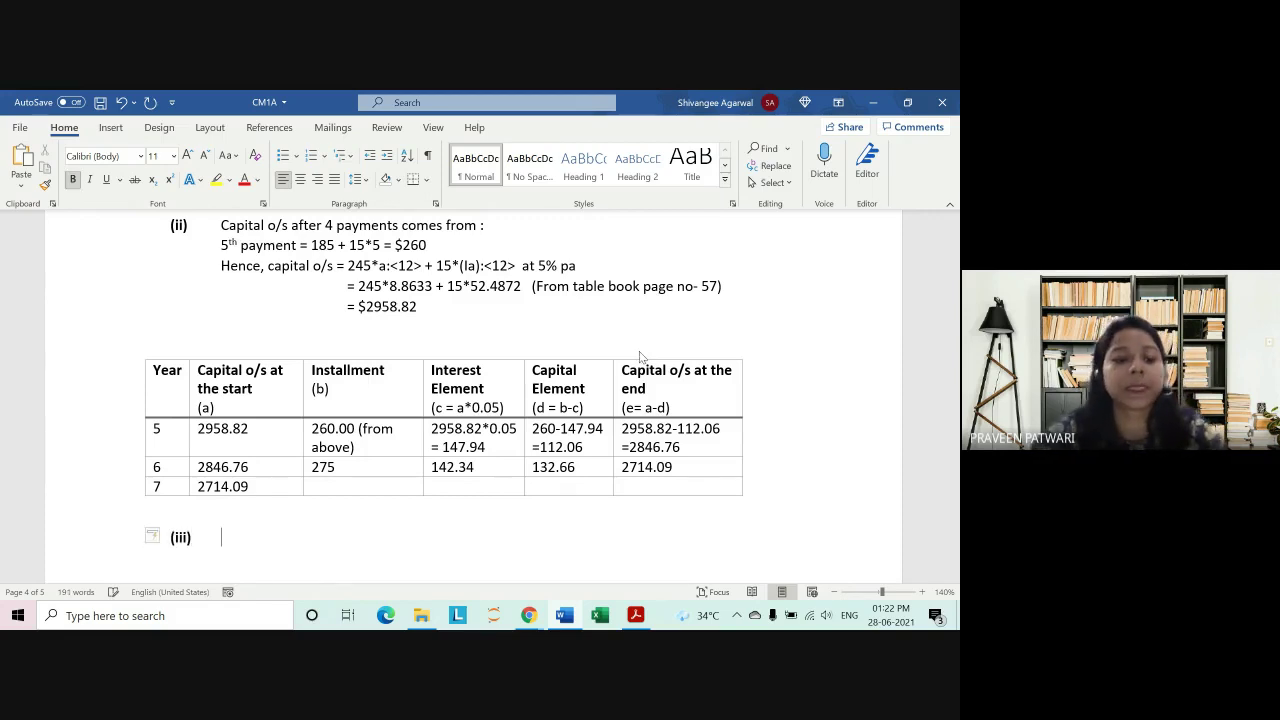
Step: Review the loan schedule for years 5 to 7, briefly opening and closing the search pane
scroll(751, 377, "up", 1)
scroll(790, 390, "up", 4)
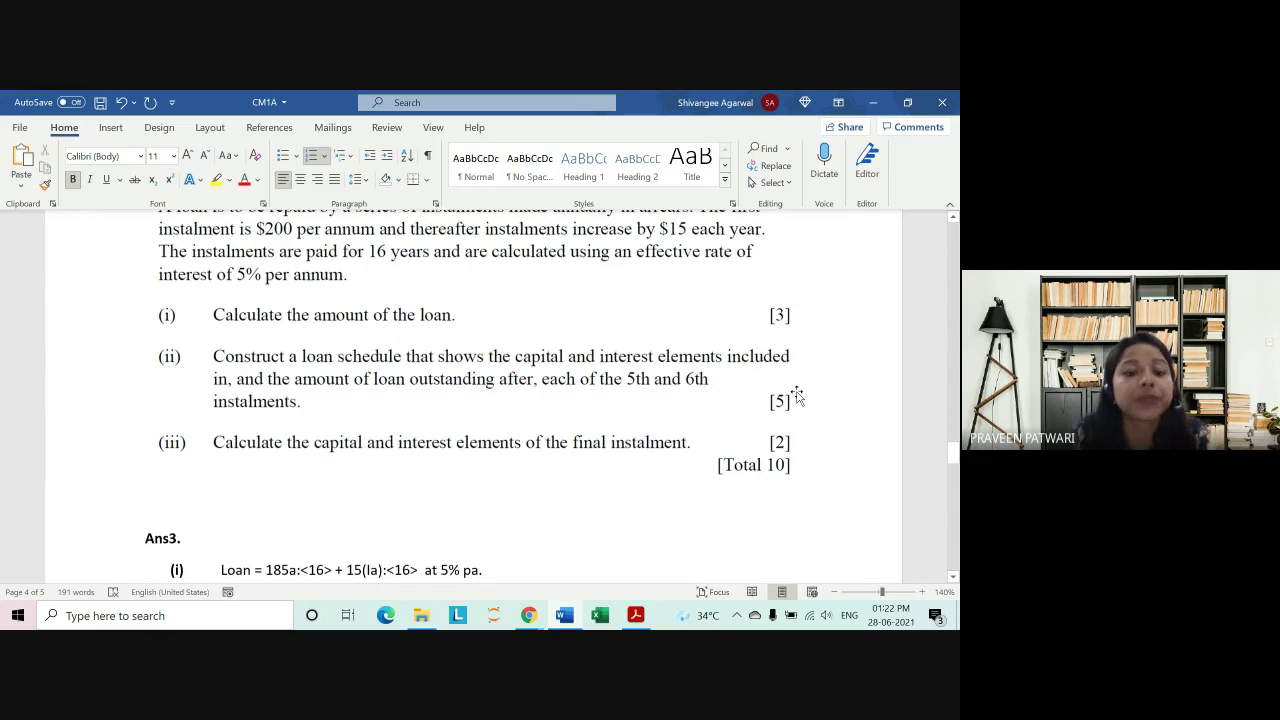
scroll(311, 281, "down", 2)
scroll(311, 281, "up", 2)
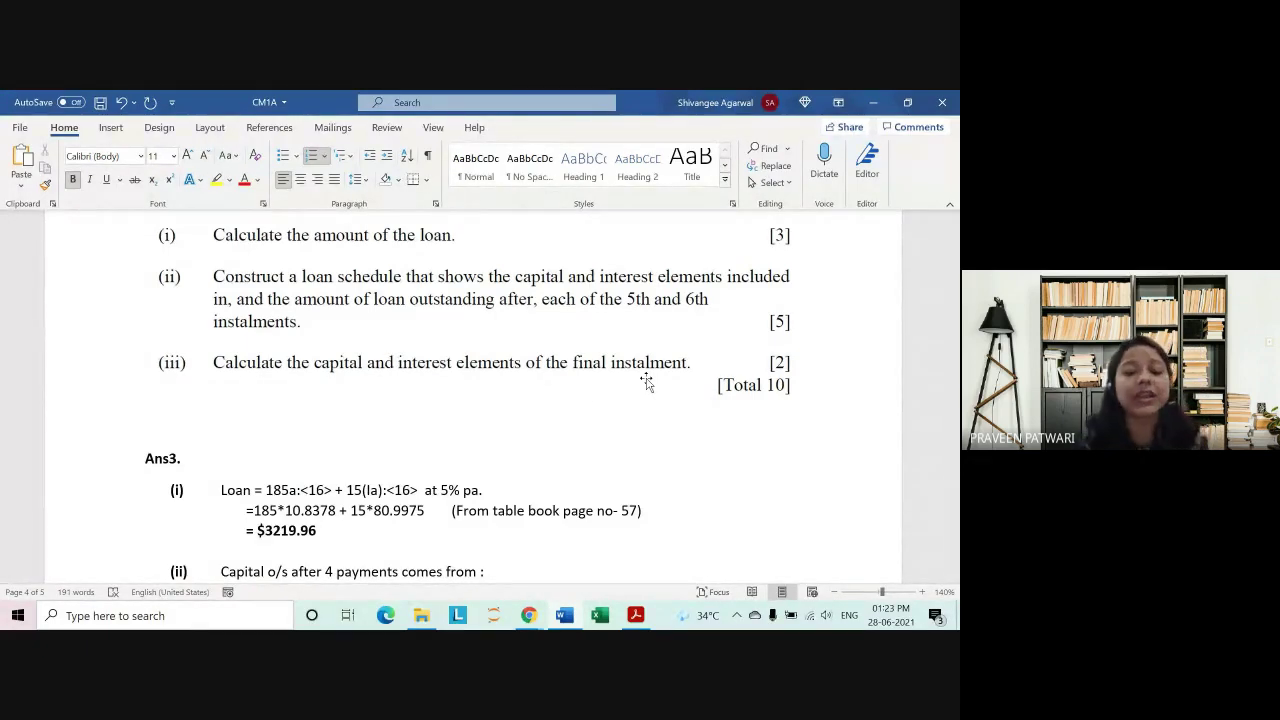
scroll(646, 381, "down", 5)
scroll(591, 400, "down", 5)
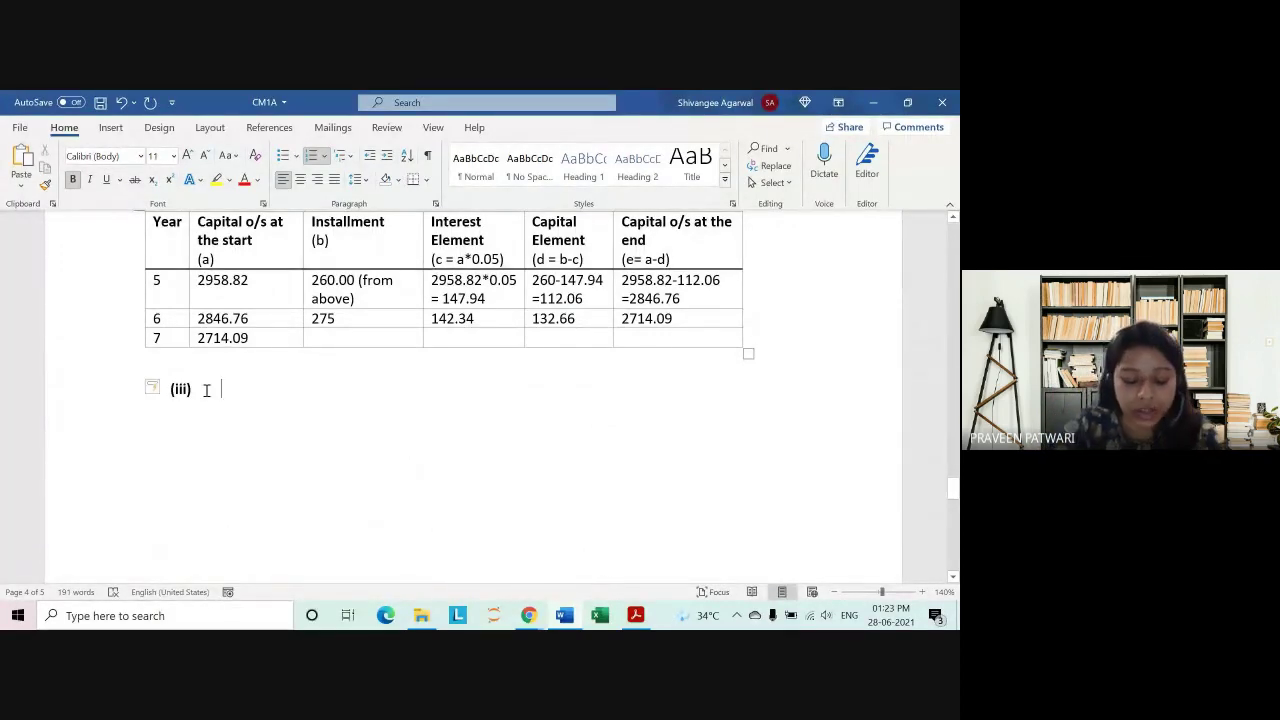
key("ctrl+f")
type("o")
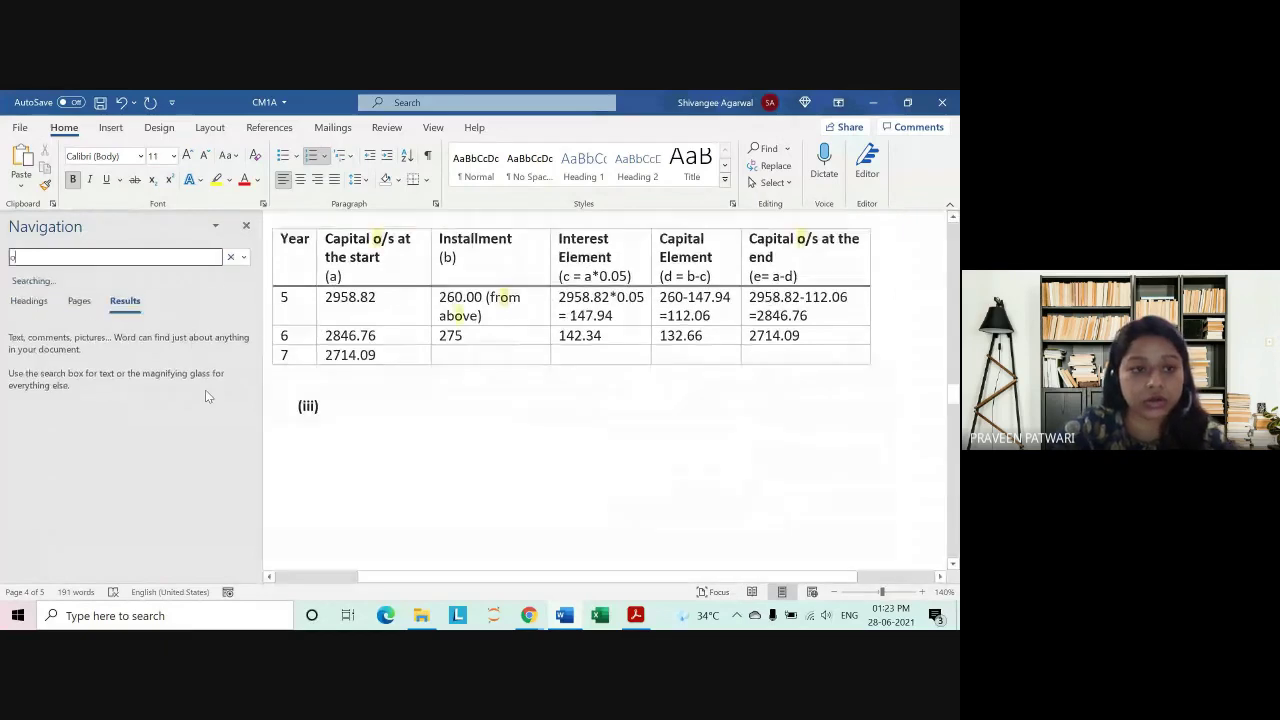
key("BackSpace")
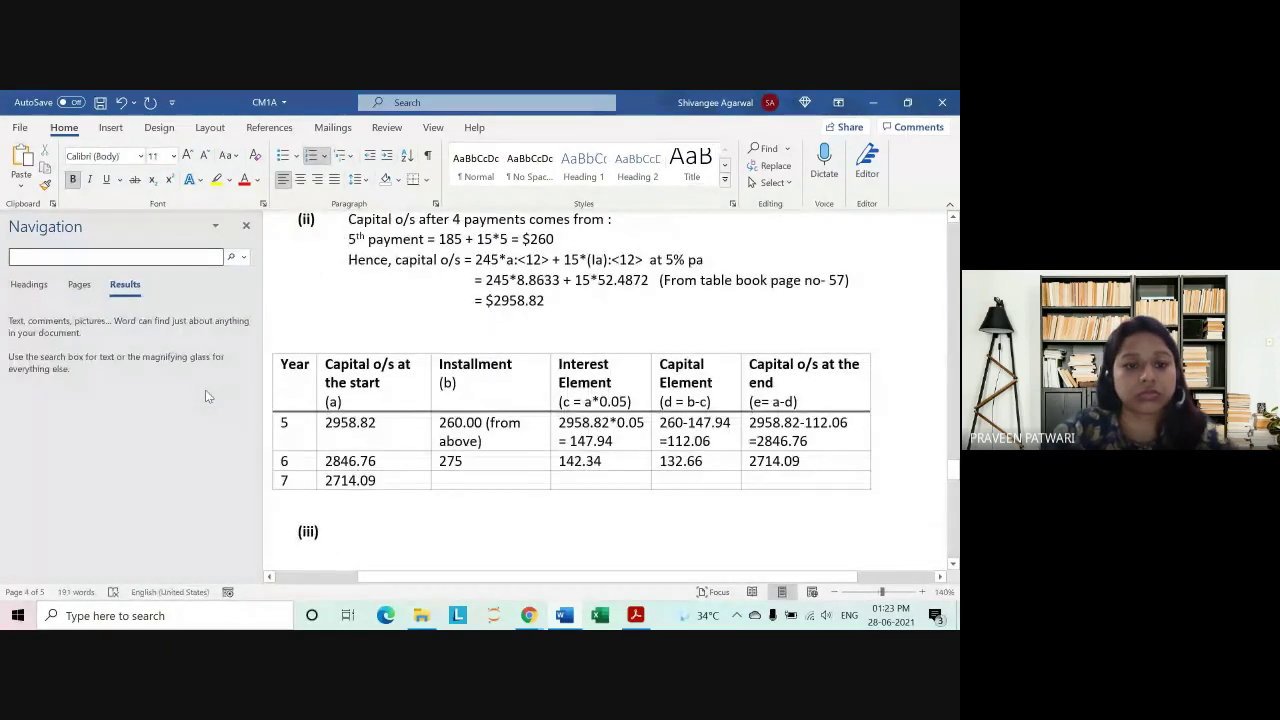
left_click(246, 226)
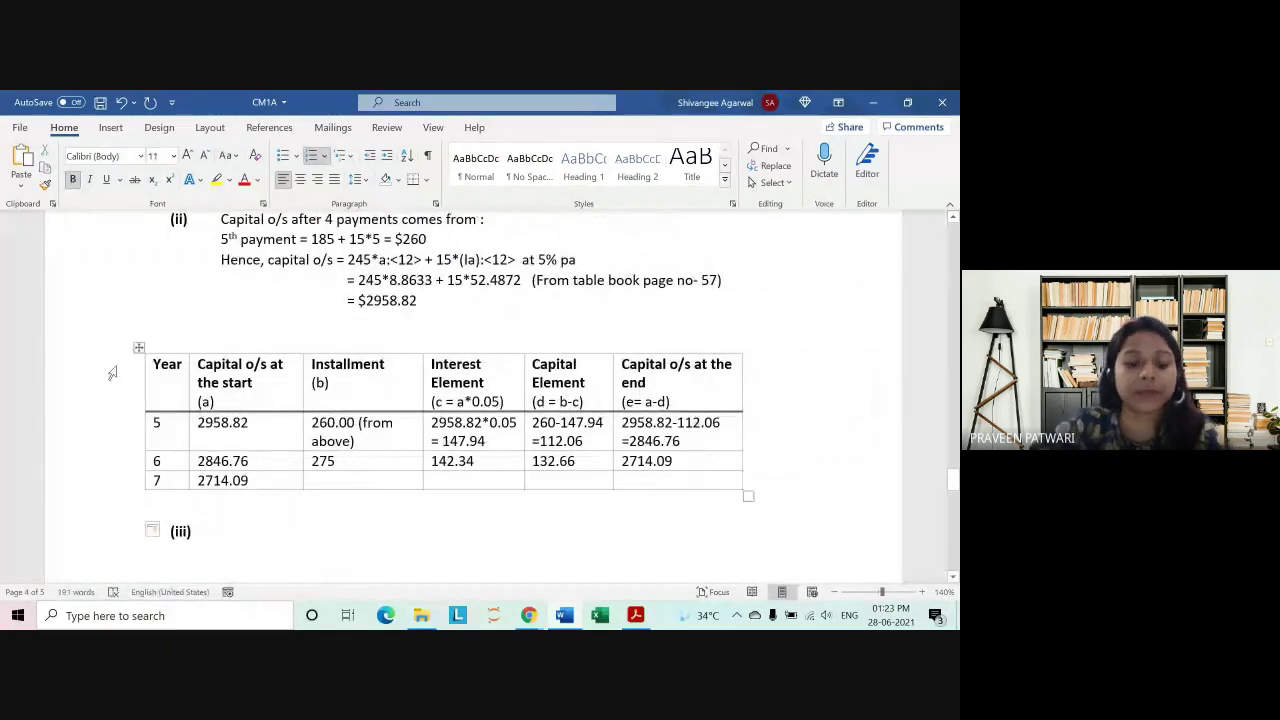
Step: Write 'Final installment = 185 + 15*16 = $425' in non-bold text after (iii)
type("Fina")
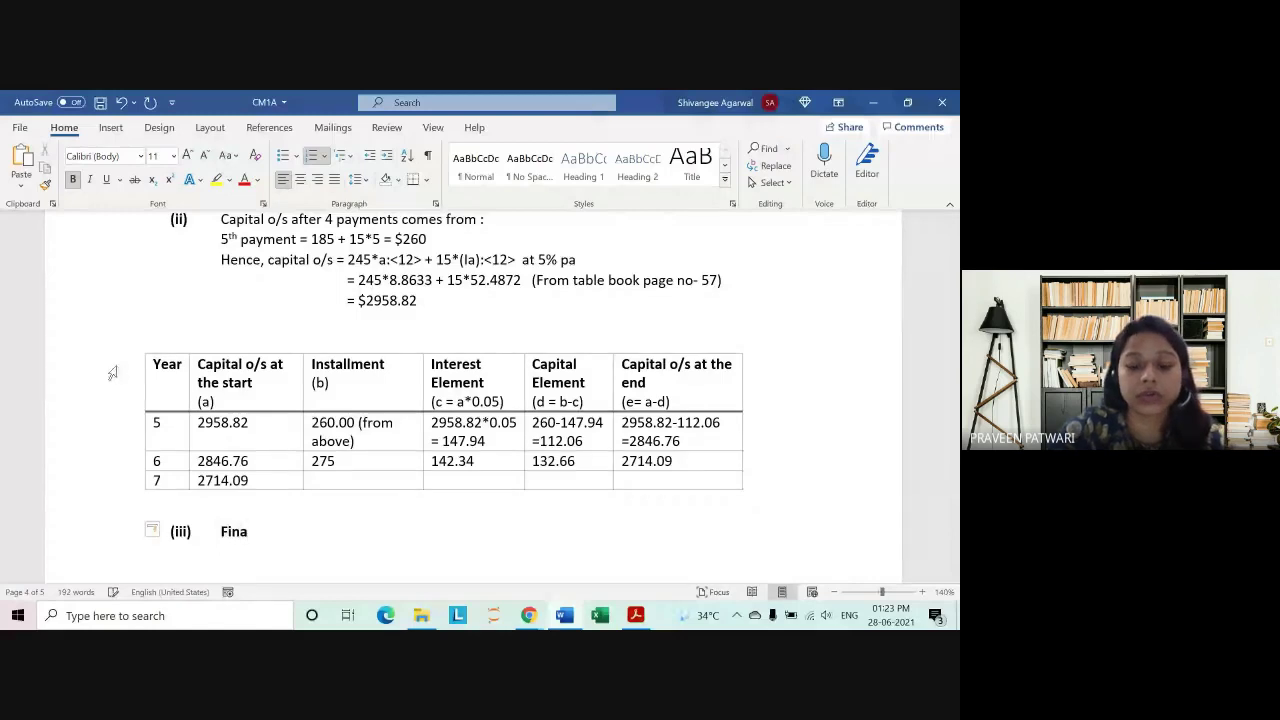
key("ctrl+shift+Left")
key("ctrl+b")
key("Down")
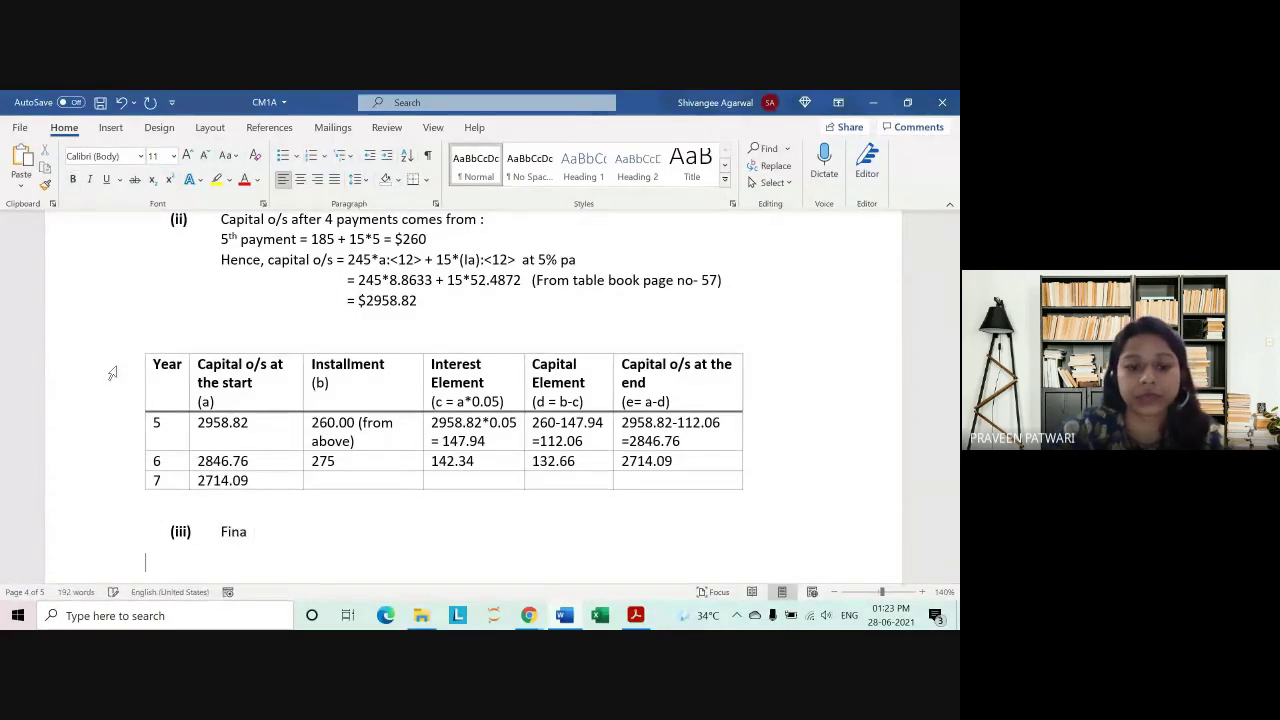
key("Up")
type("l insta")
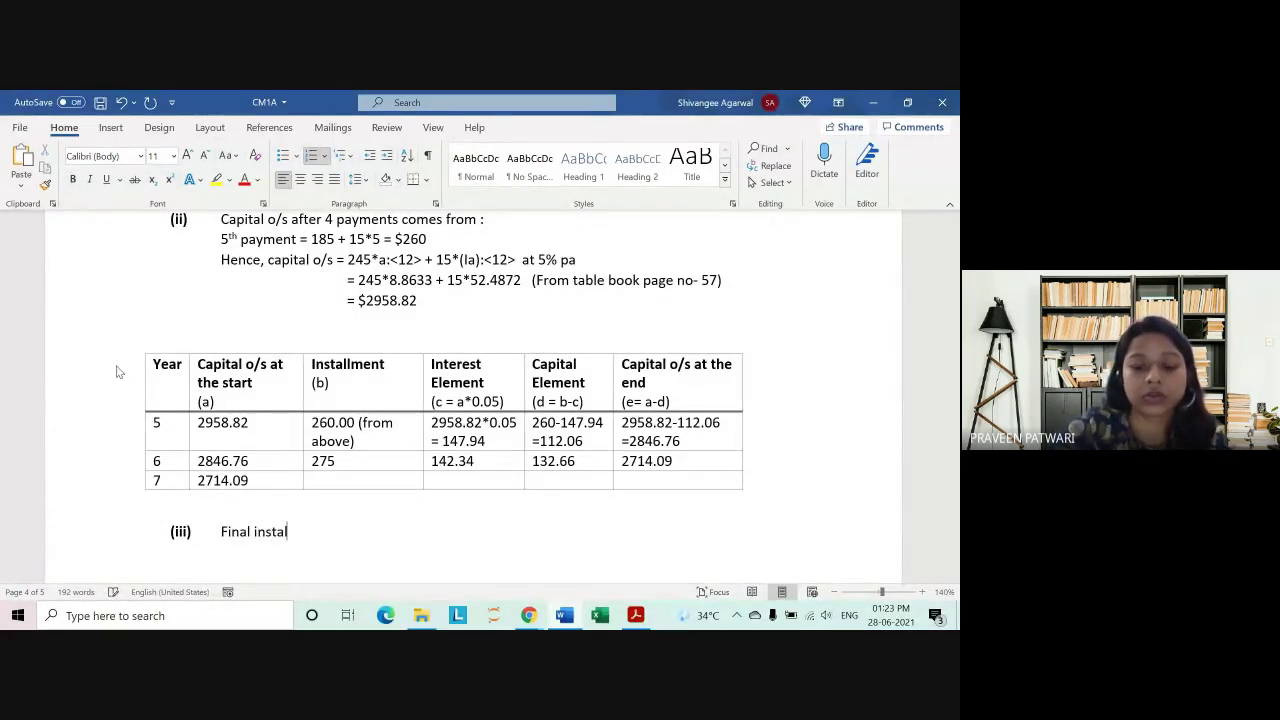
type("llment =")
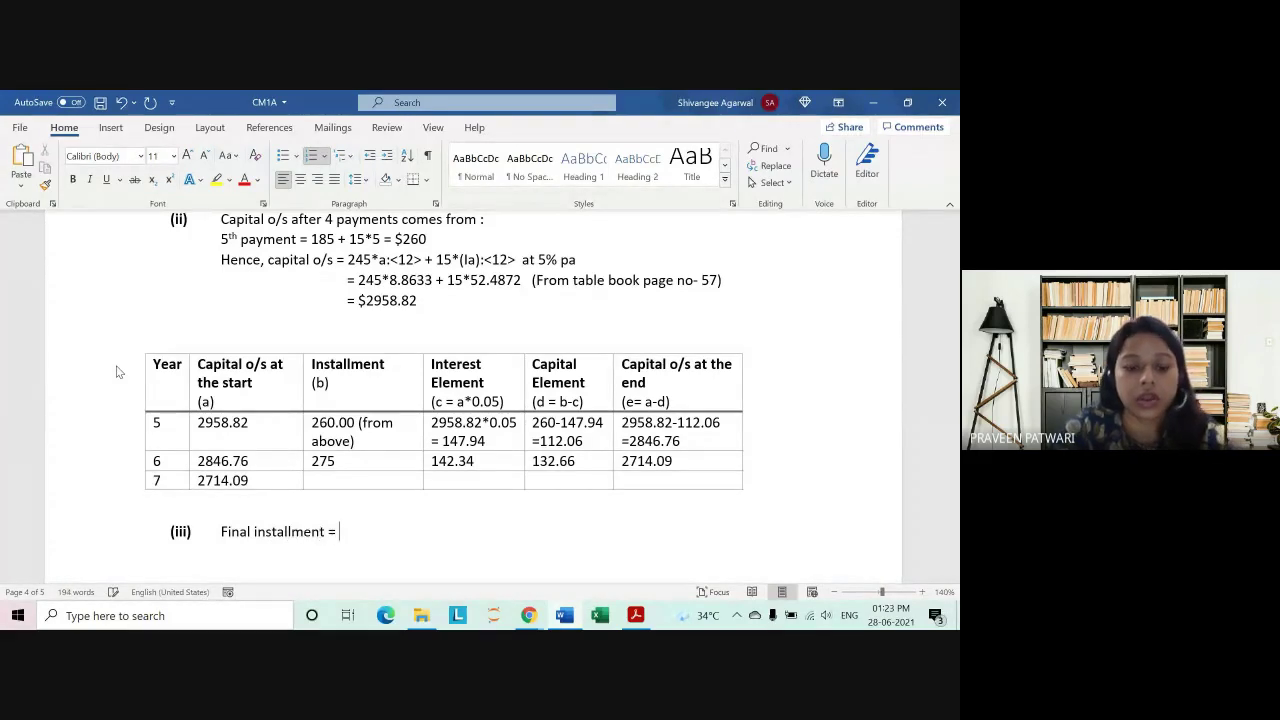
type("185")
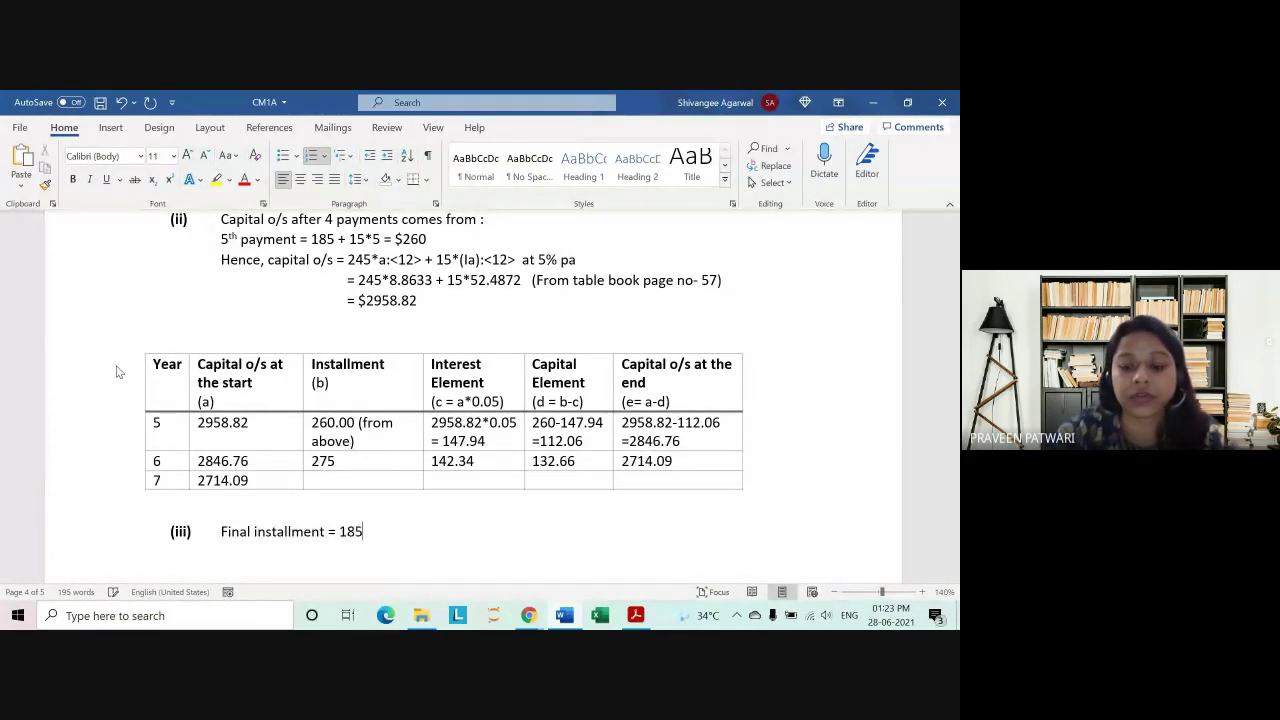
type(" + 15*")
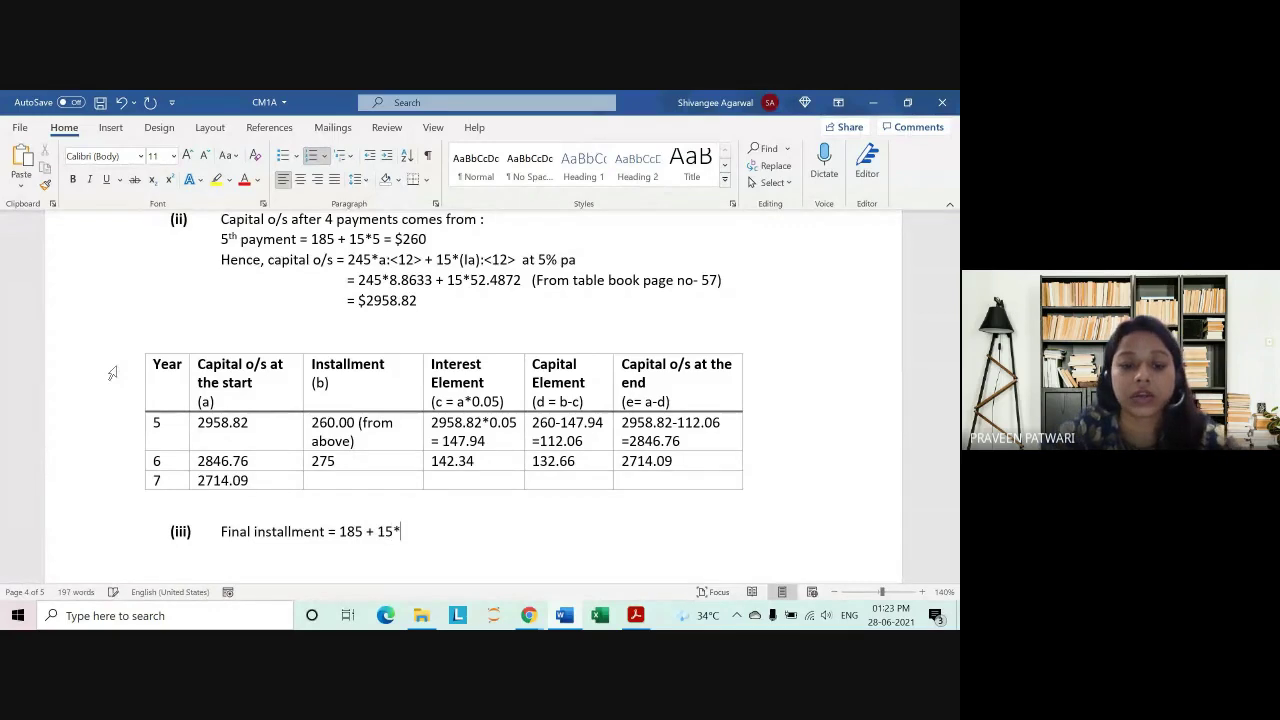
type("15")
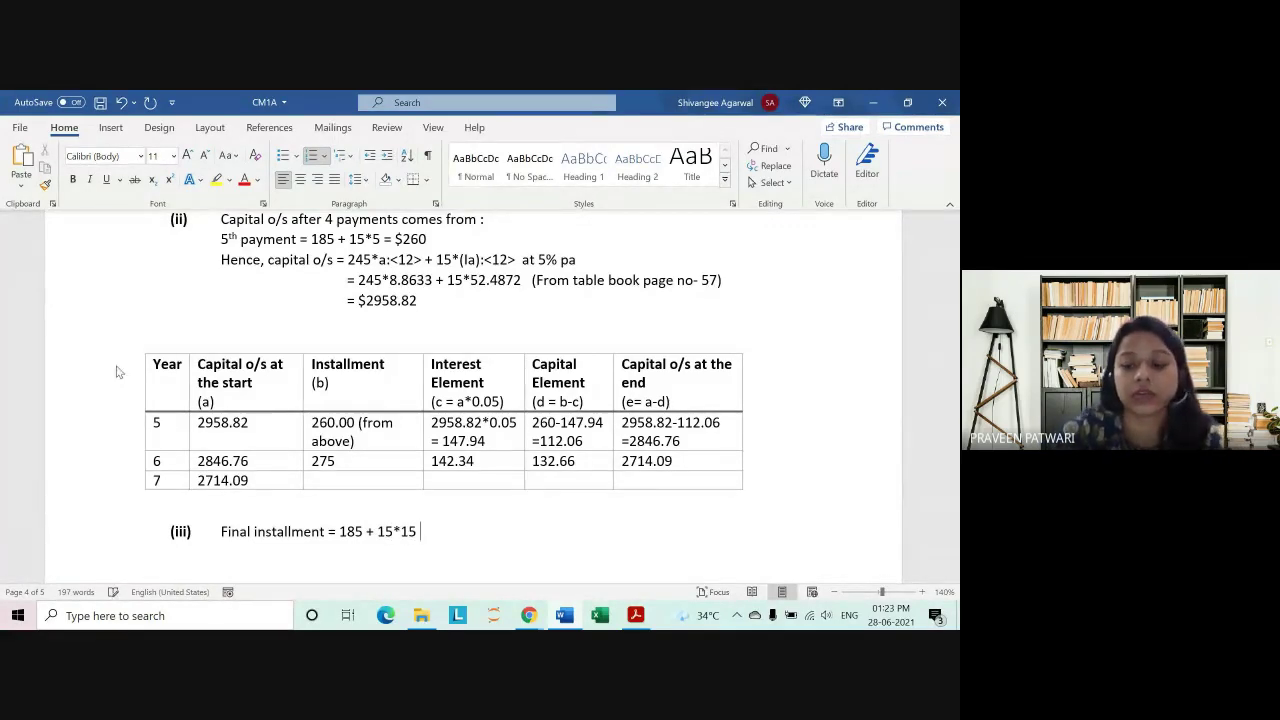
type(" =")
key("Left")
key("Left")
key("BackSpace")
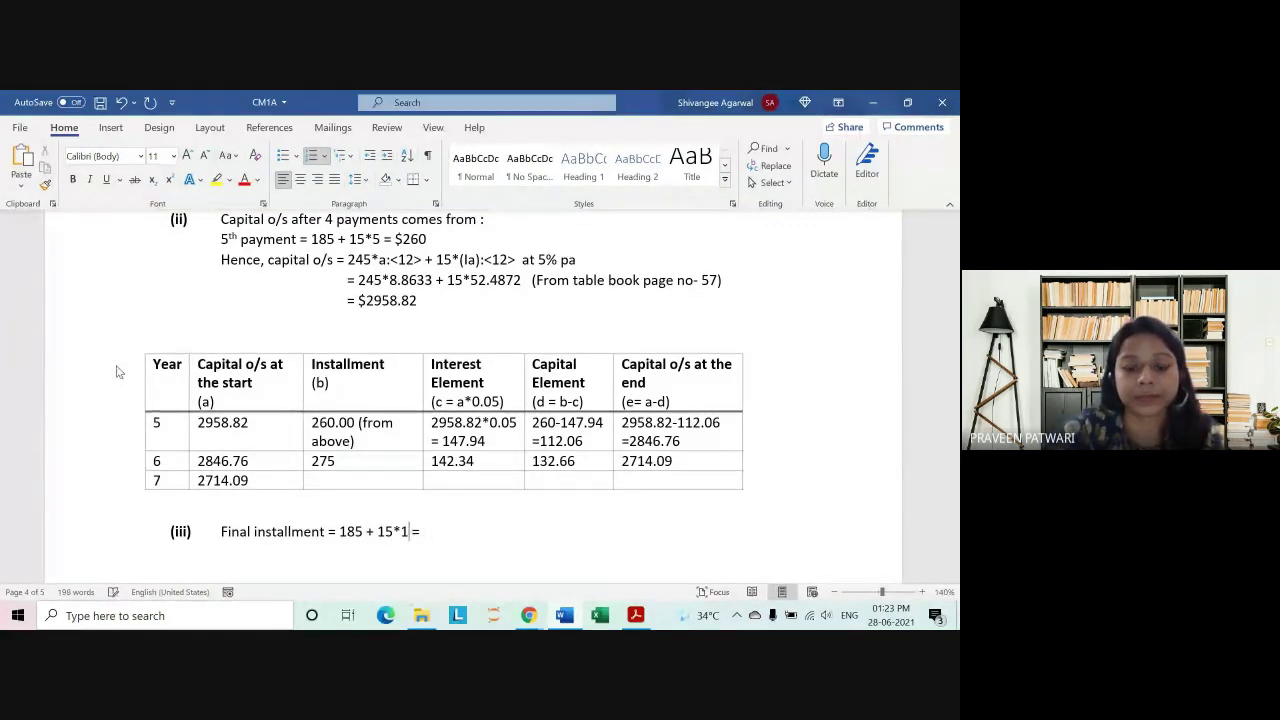
type("6")
key("End")
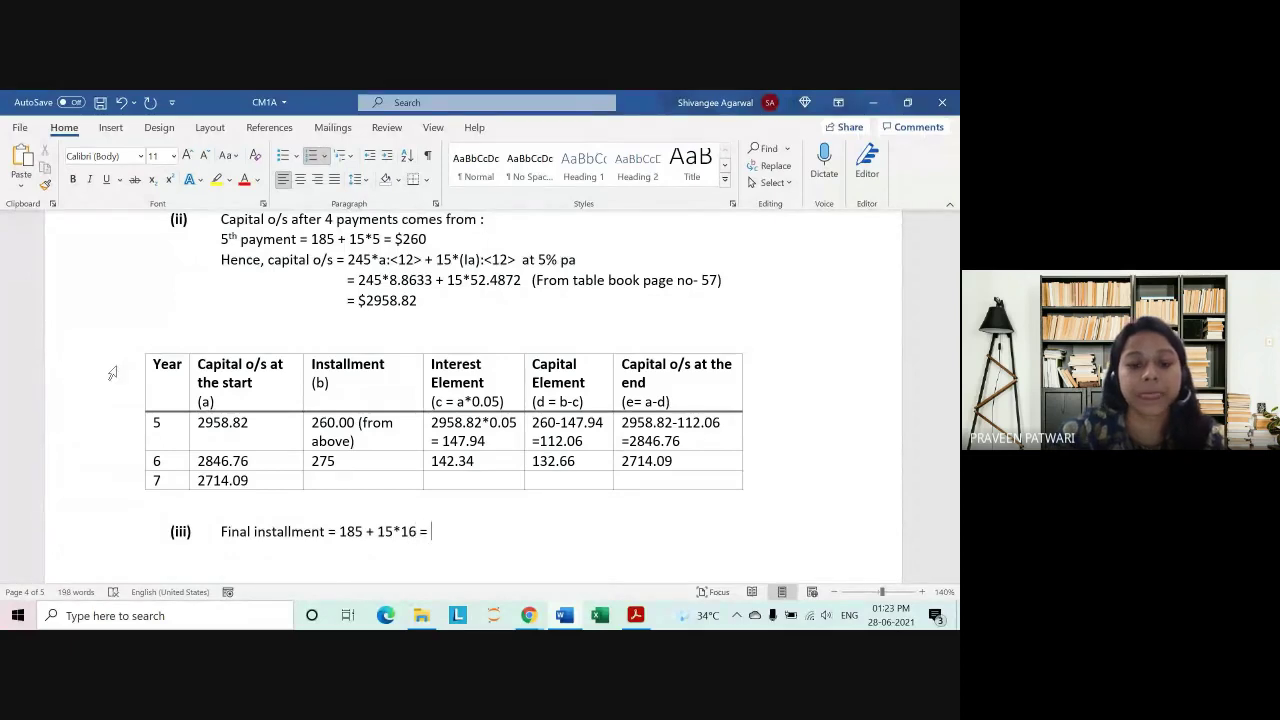
type("$")
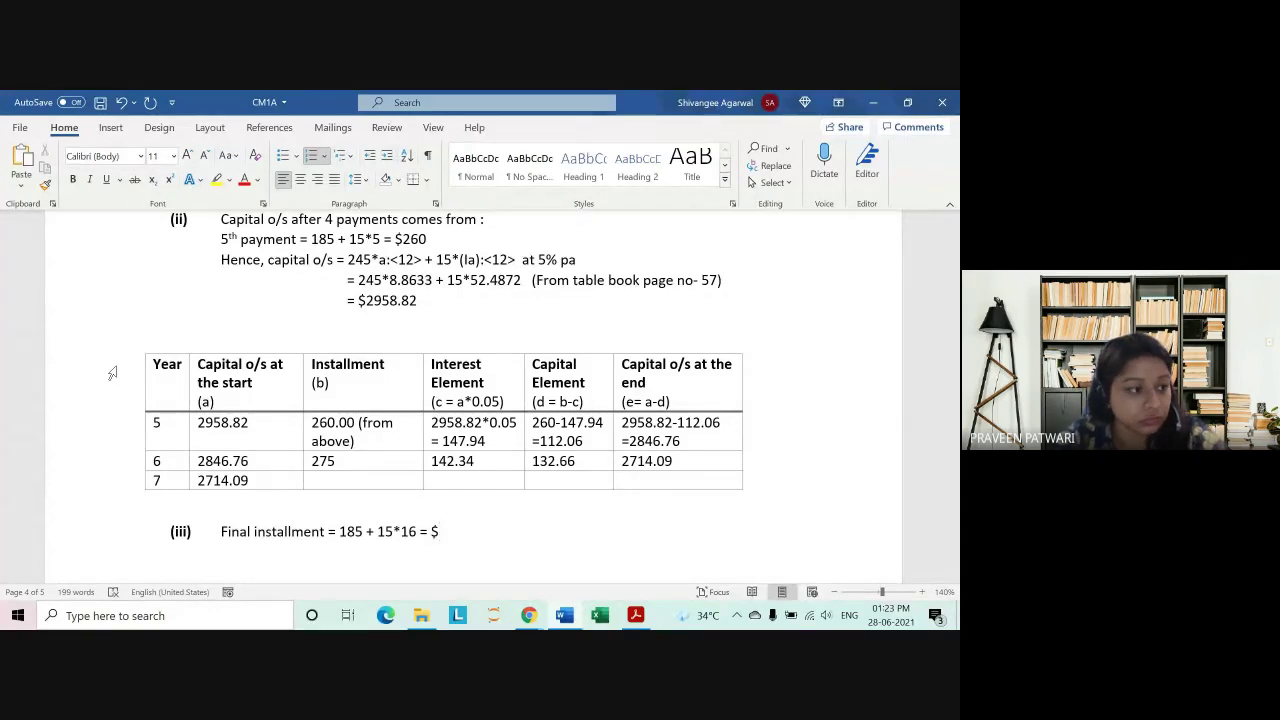
type("4")
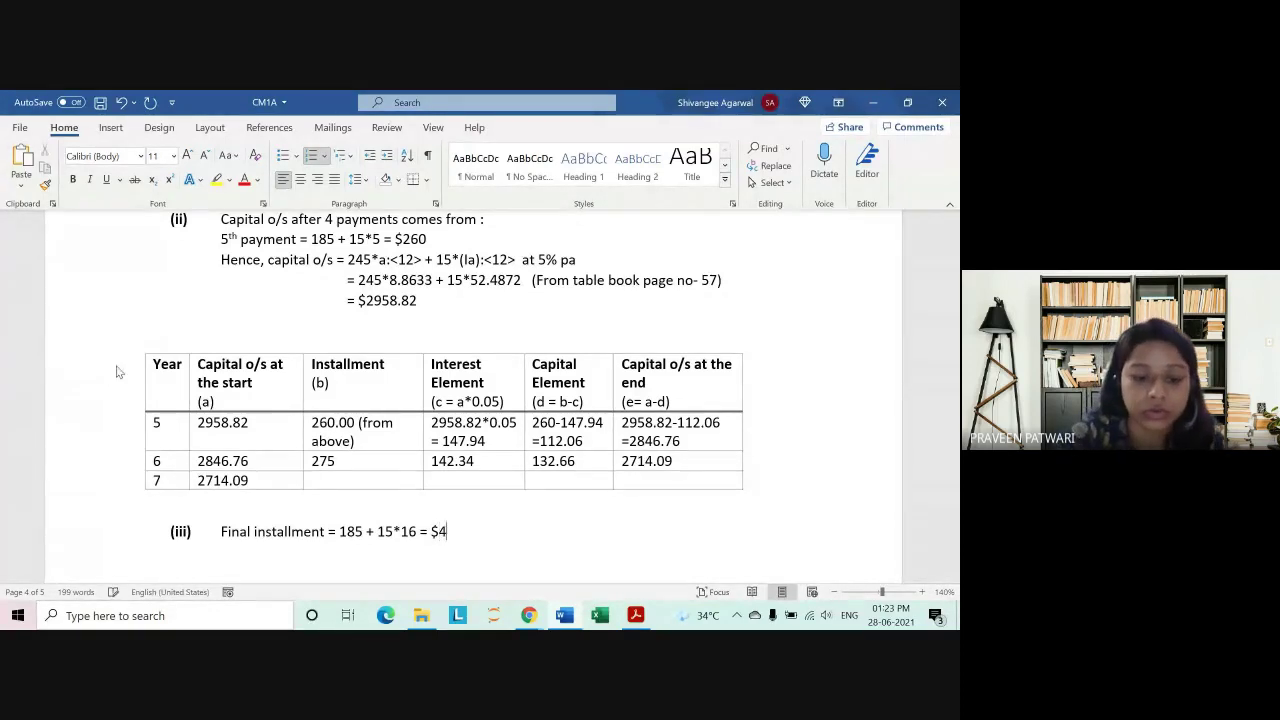
type("25")
Step: Add a plain empty line below part (iii) without the automatic (iv) numbering
key("Return")
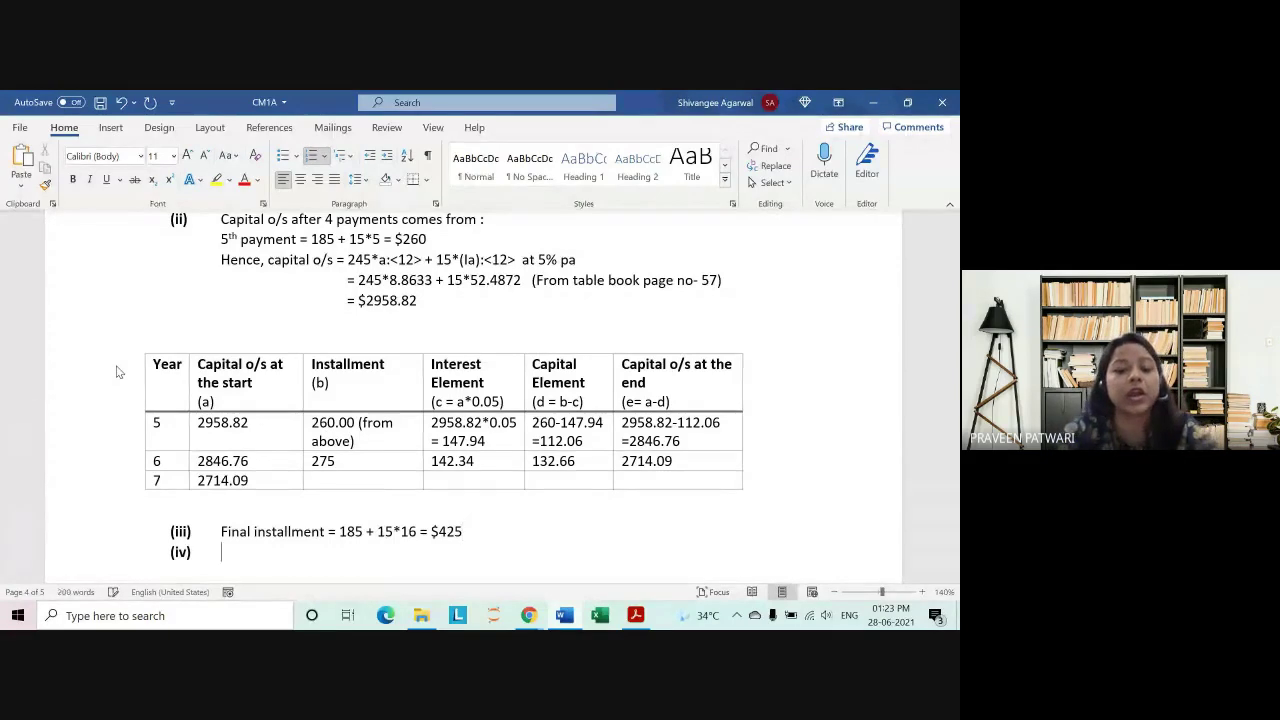
key("BackSpace")
key("ctrl+z")
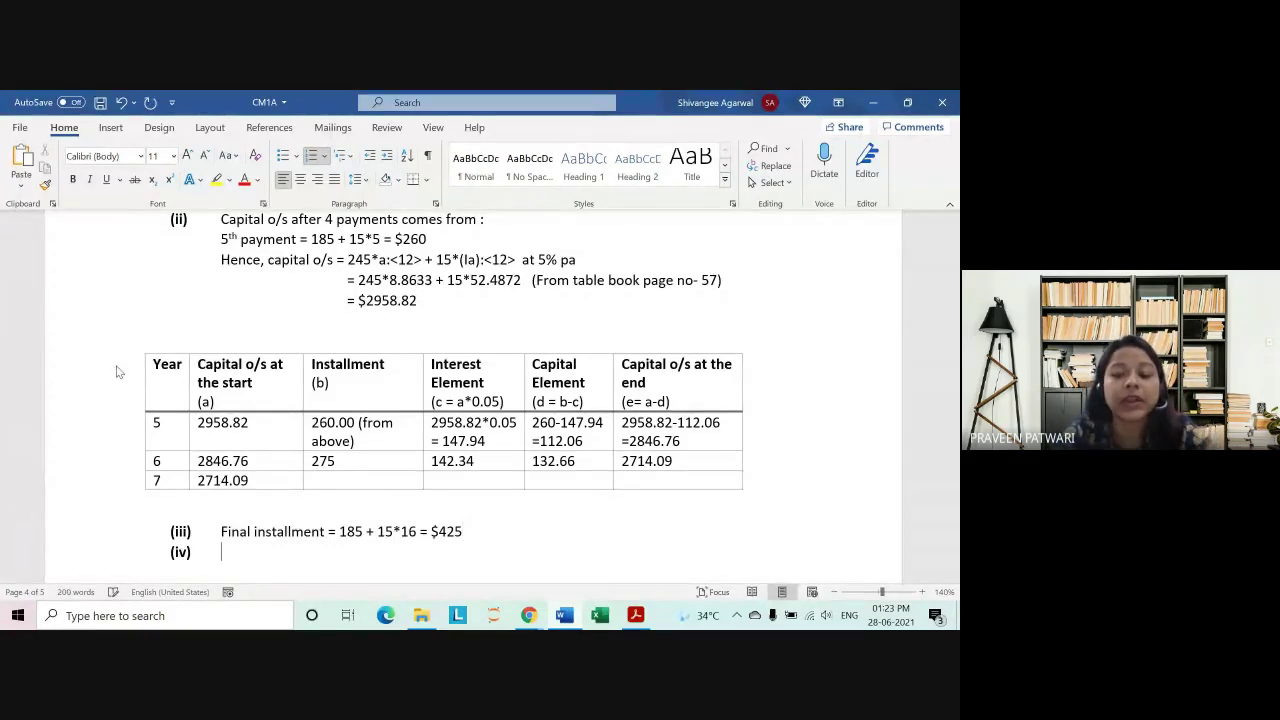
key("BackSpace")
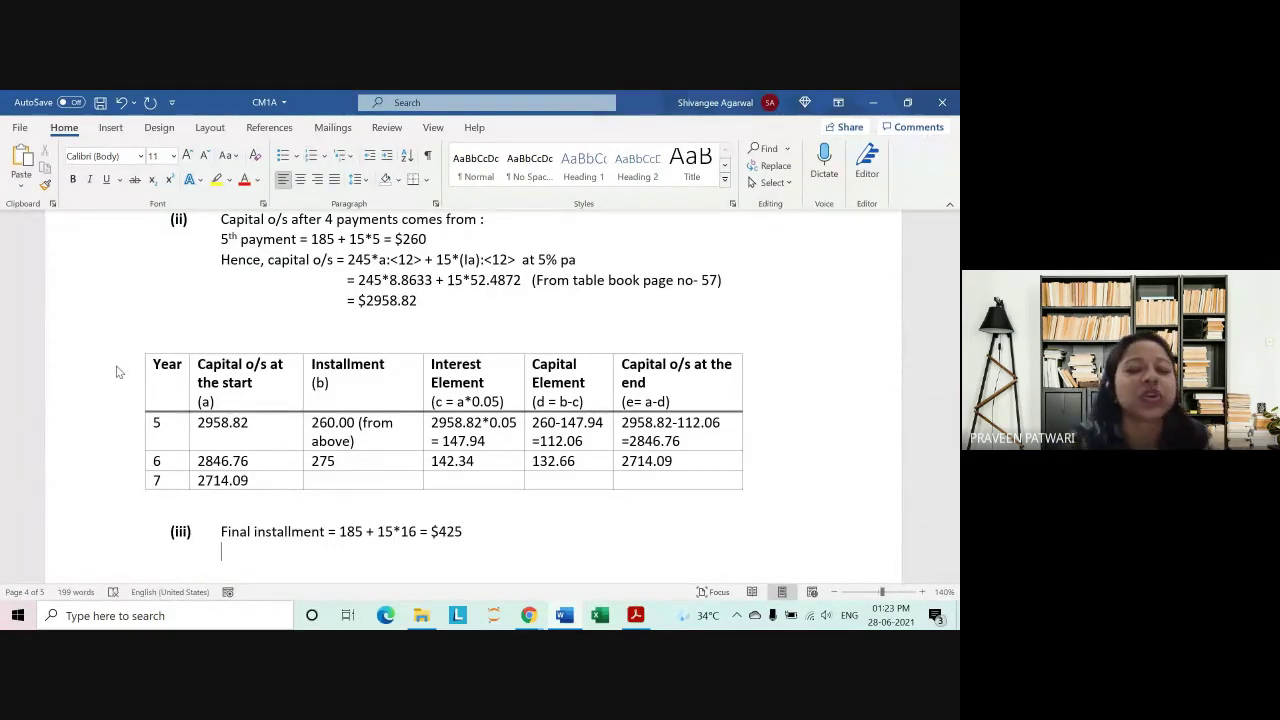
Step: Add an unnumbered line under (iii) reading 'Loan o/s at the start of the final year ='
scroll(262, 338, "down", 4)
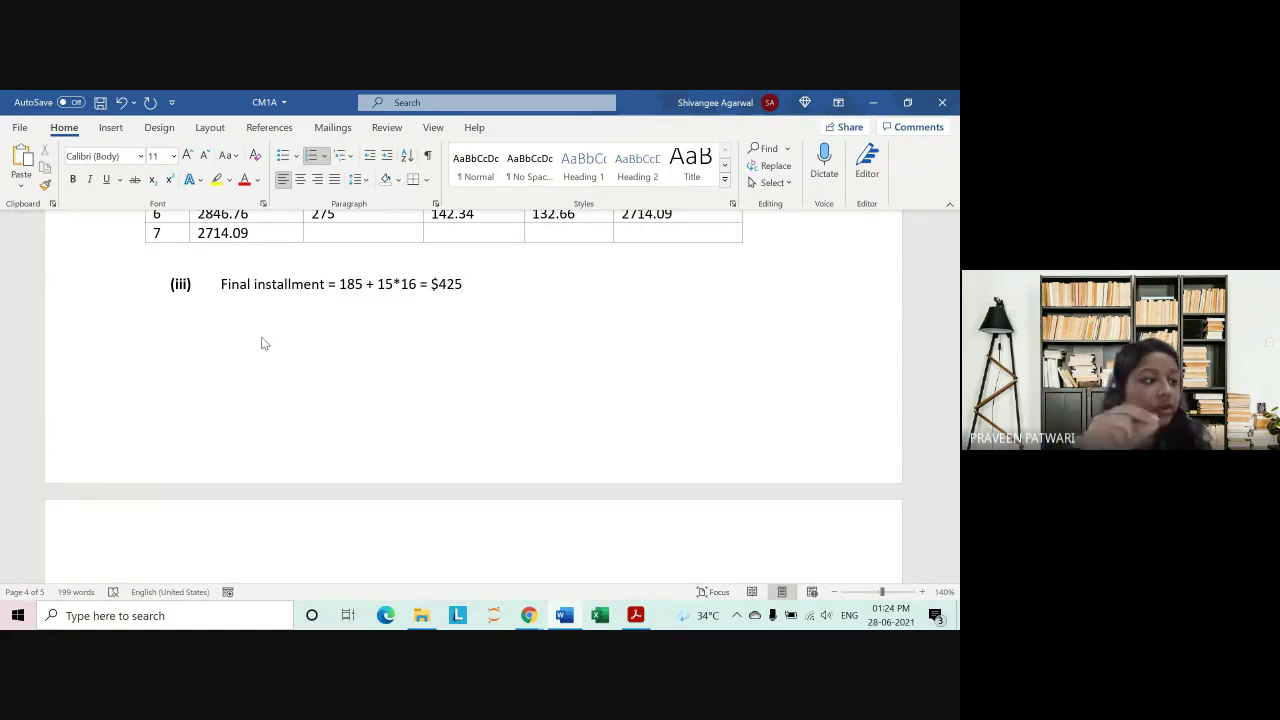
key("Return")
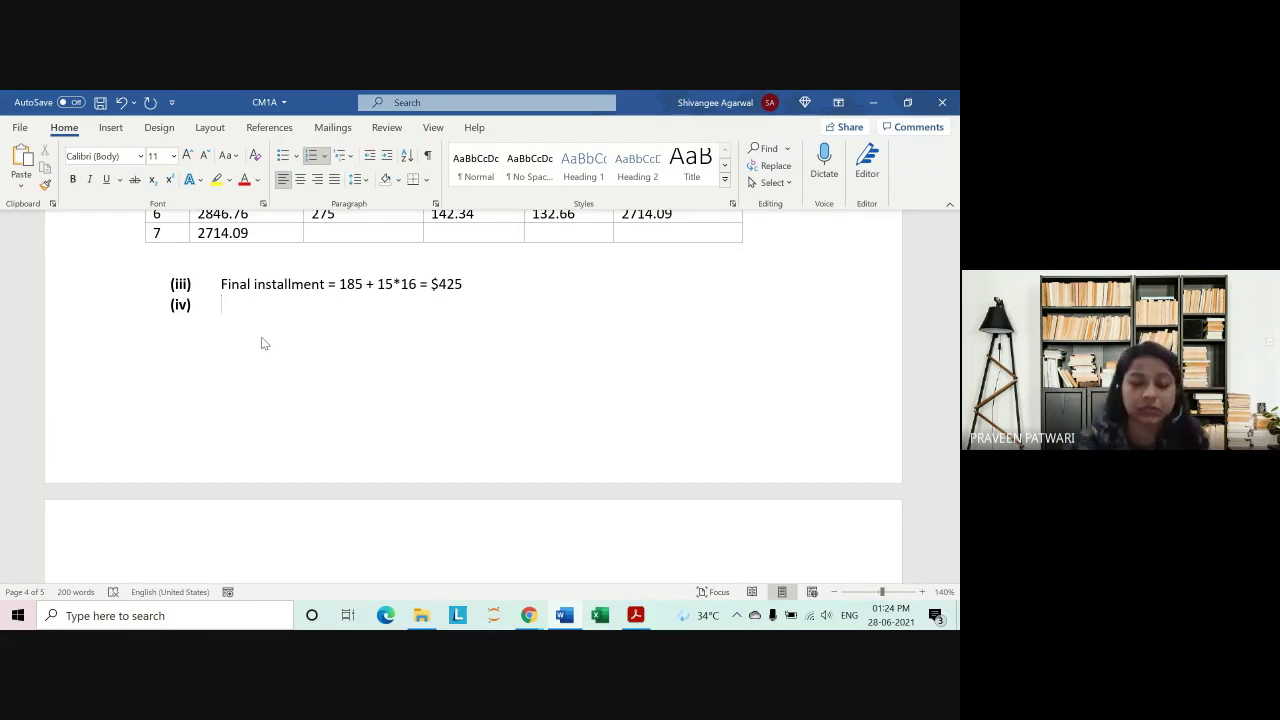
key("BackSpace")
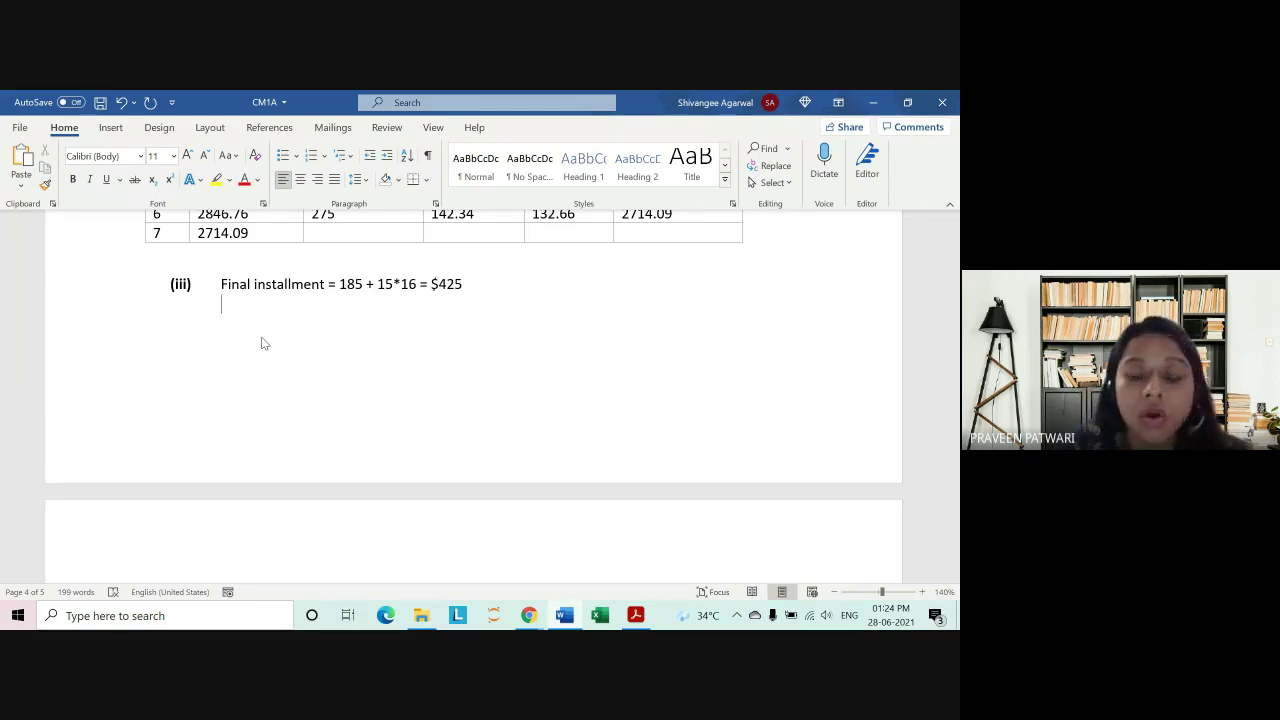
type("L")
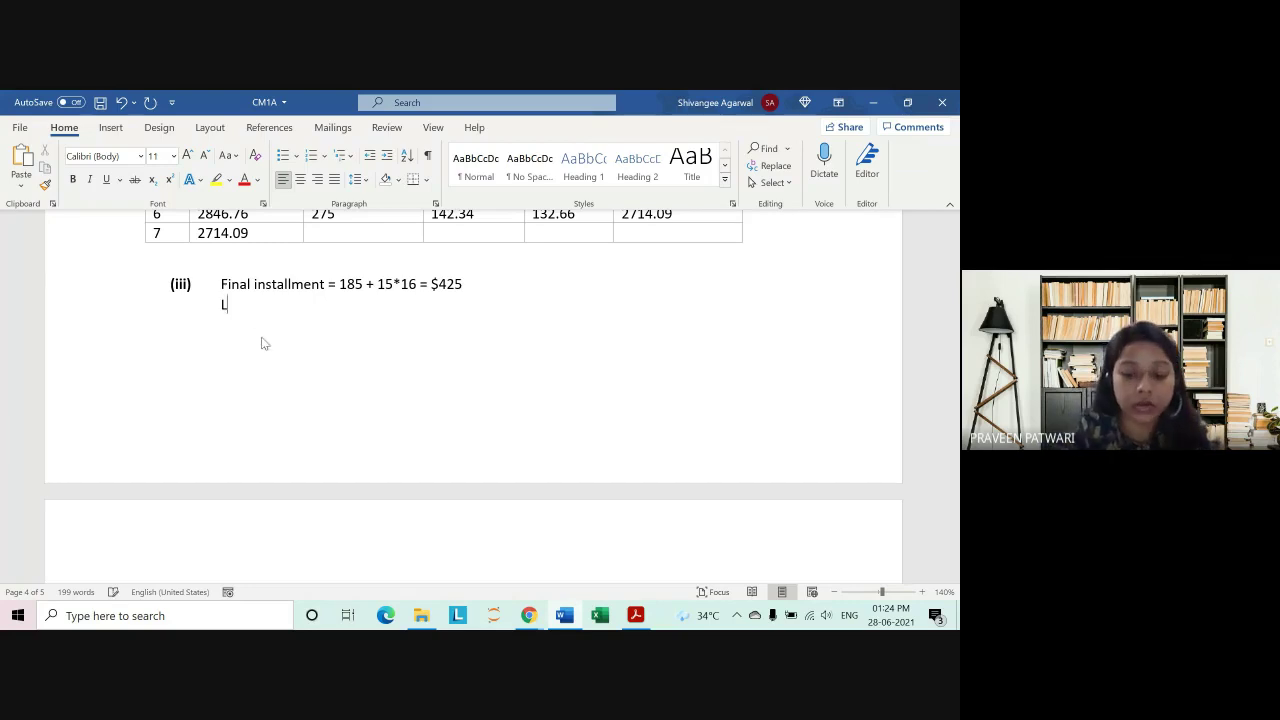
type("oan o/")
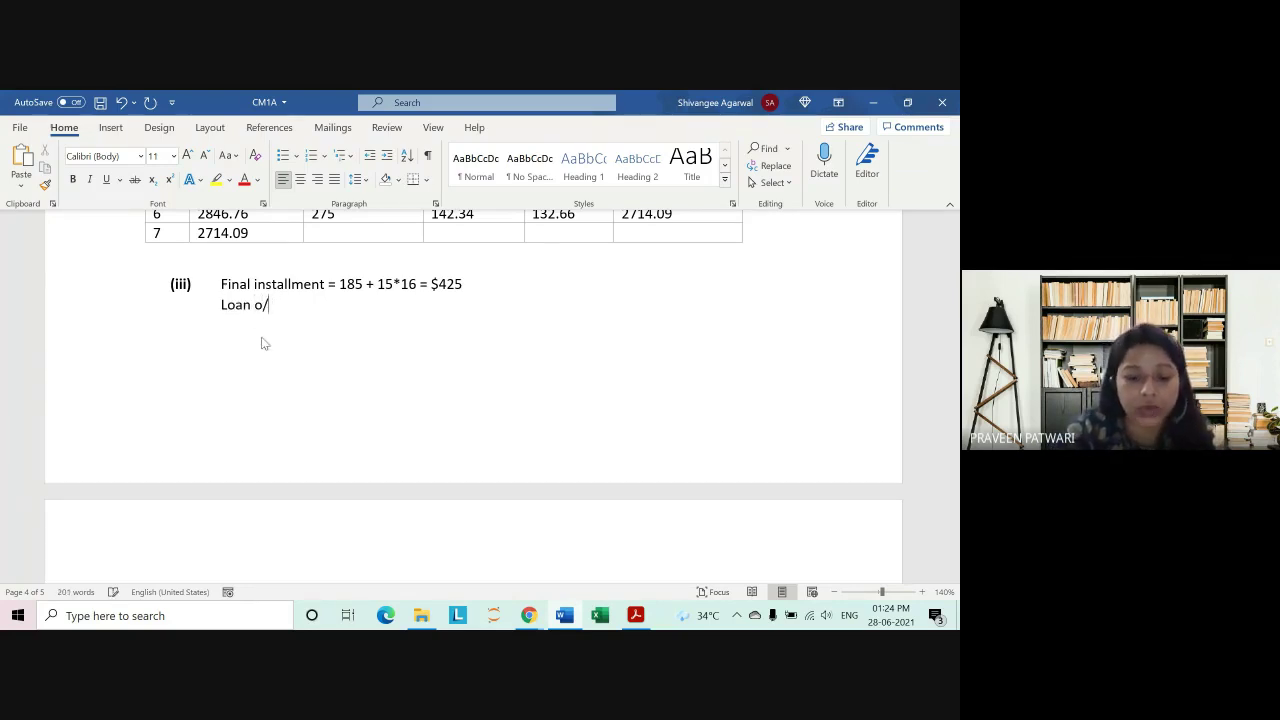
type("s at the")
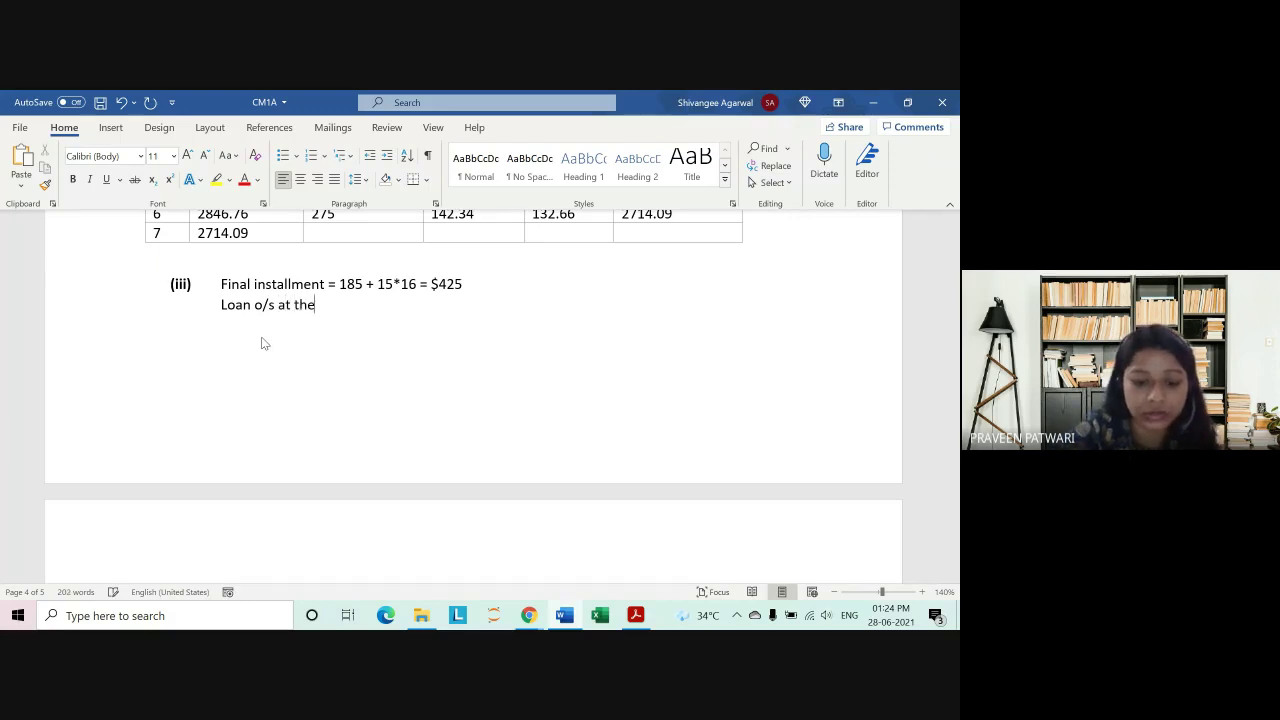
type(" start of the")
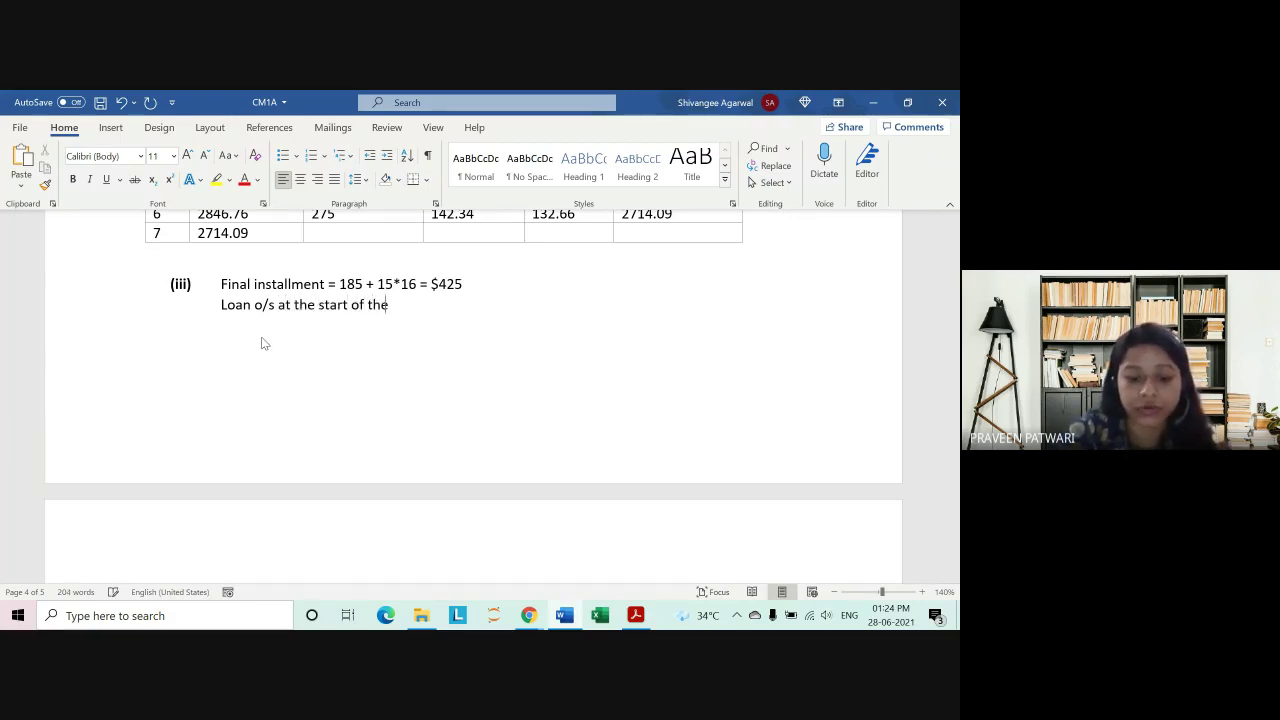
type(" final year=")
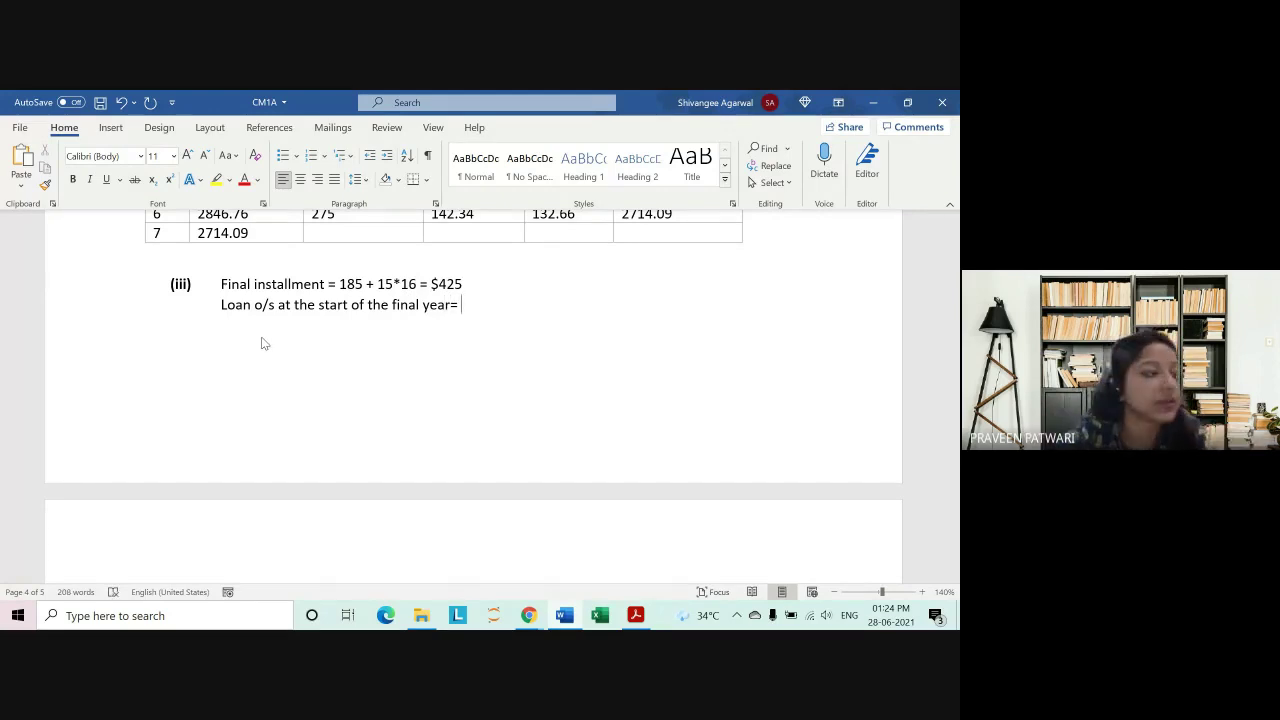
key("BackSpace")
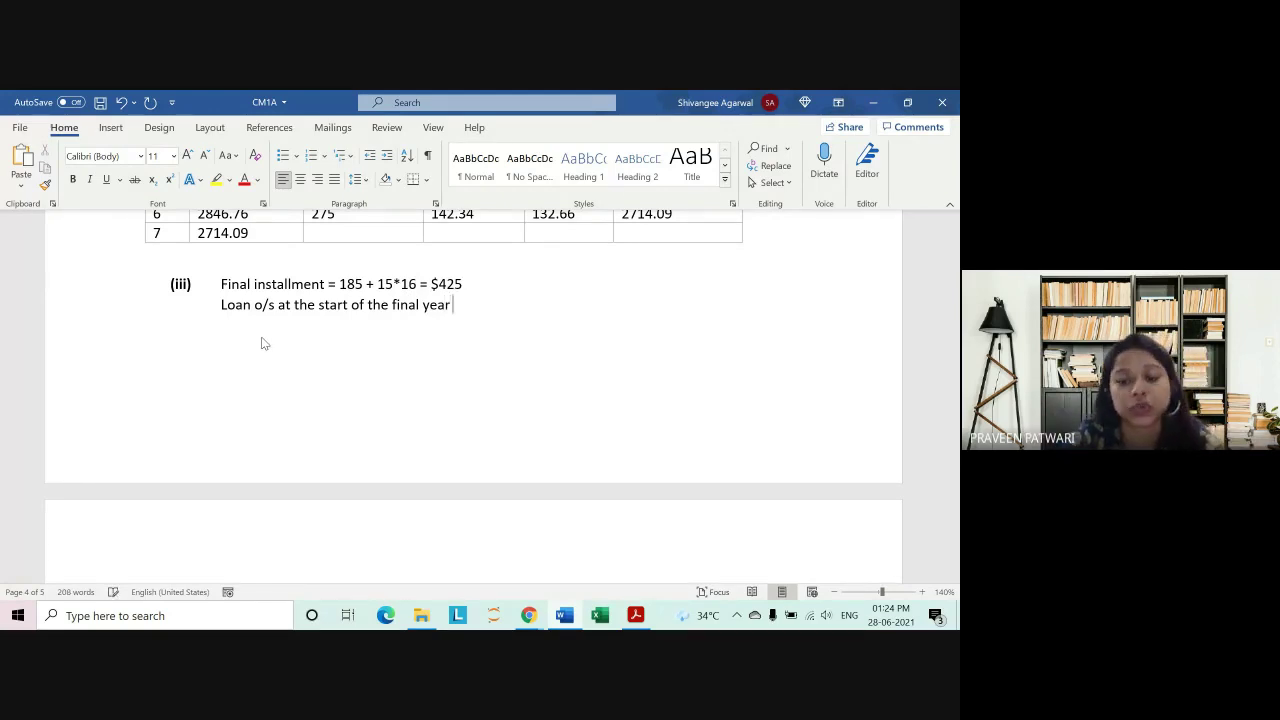
type("=")
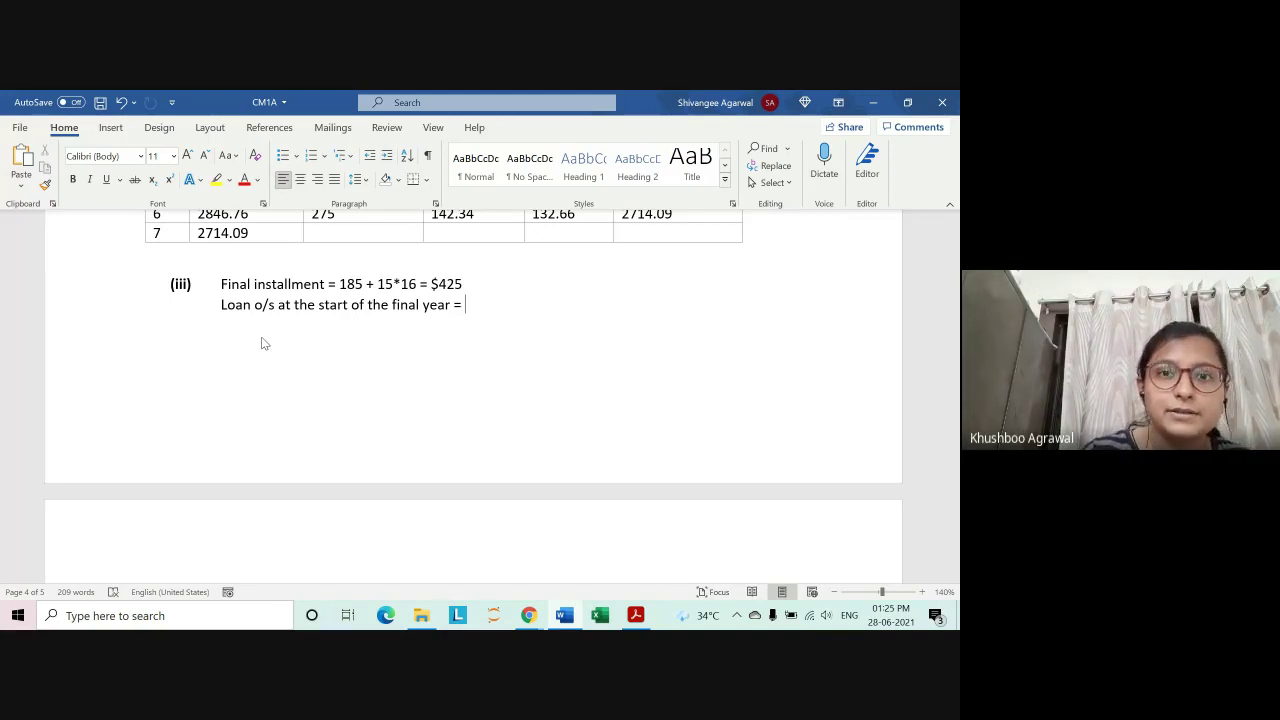
left_click(432, 285)
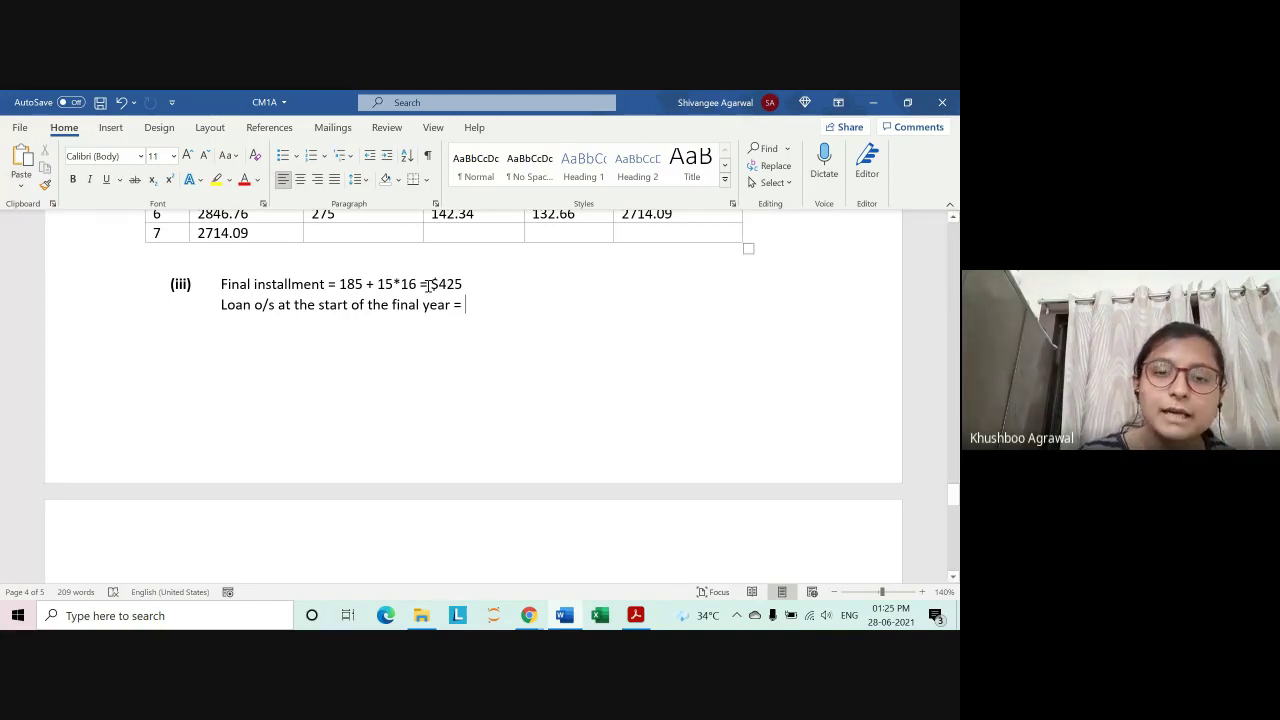
left_click_drag(420, 285, 462, 286)
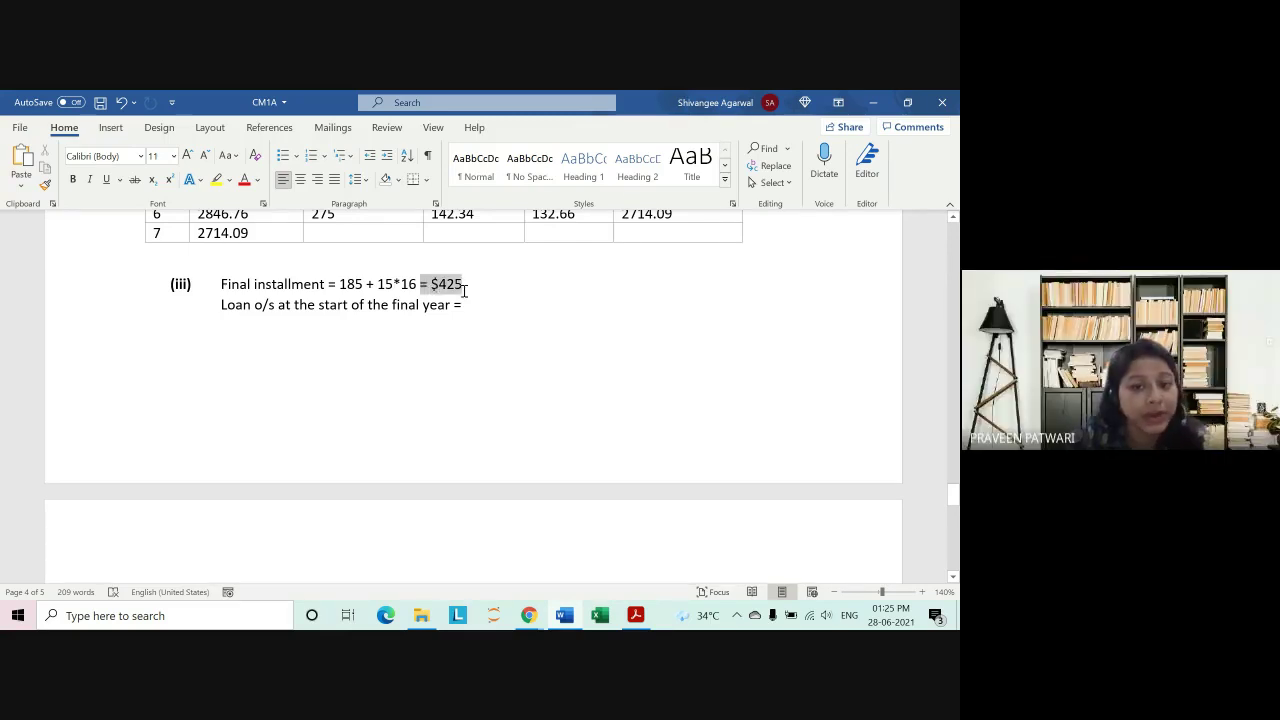
left_click(445, 284)
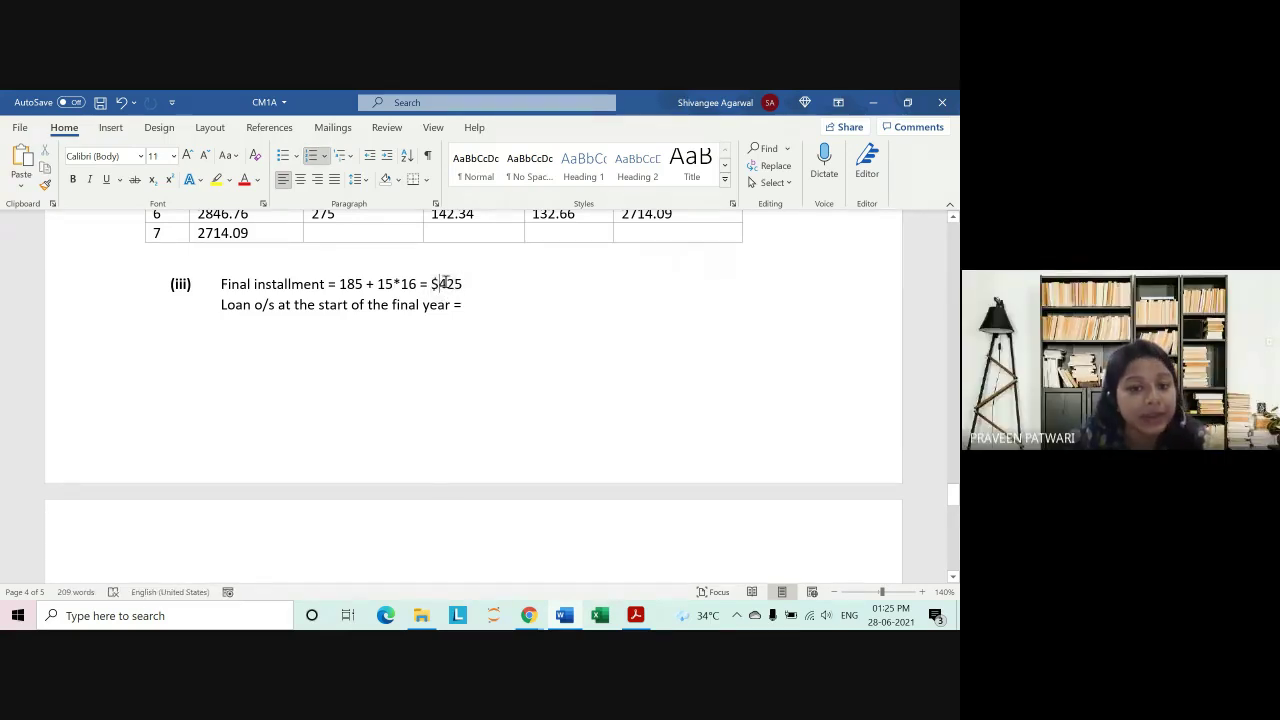
left_click_drag(432, 285, 462, 285)
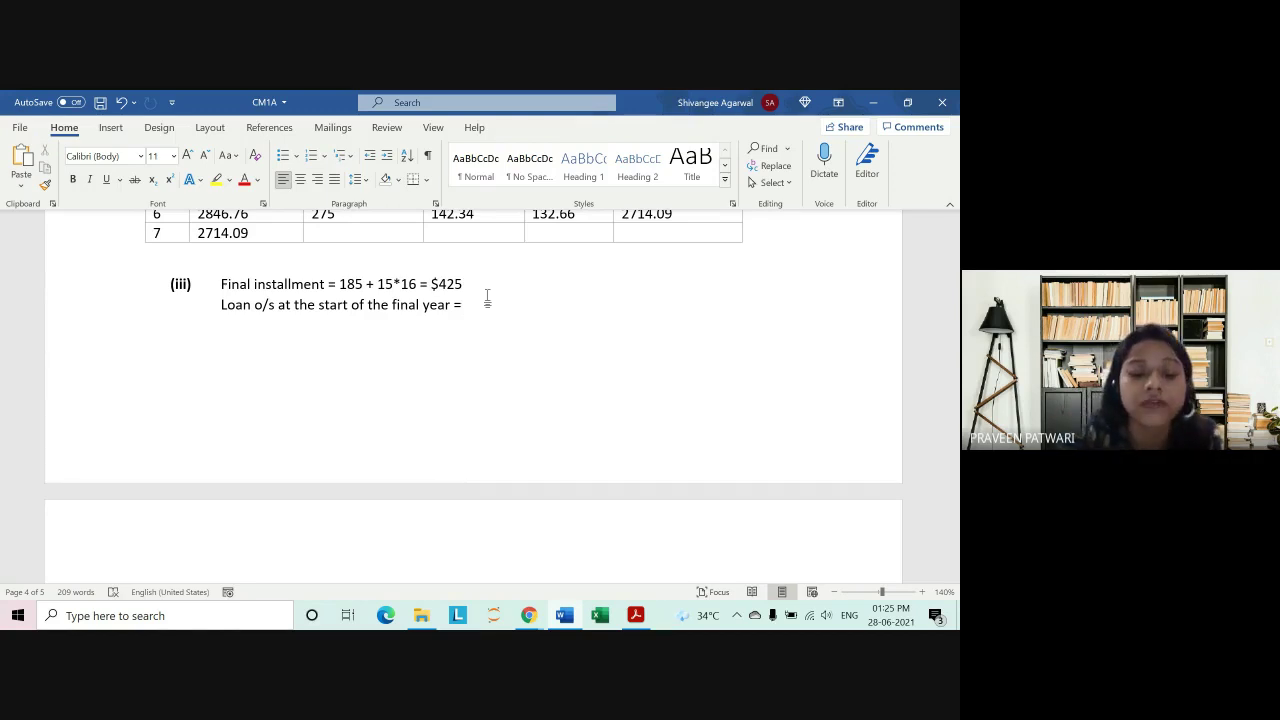
Step: Complete the outstanding-loan expression as '425 V at 5%pa.'
type("425")
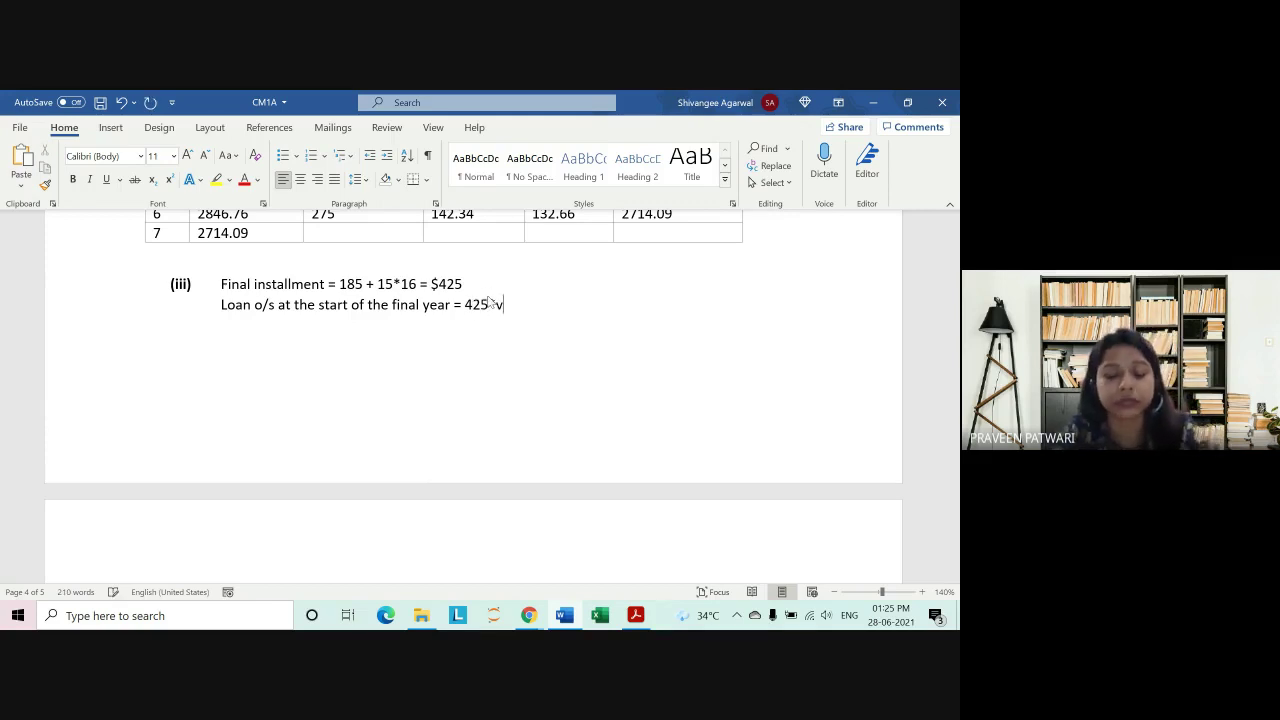
type(" V")
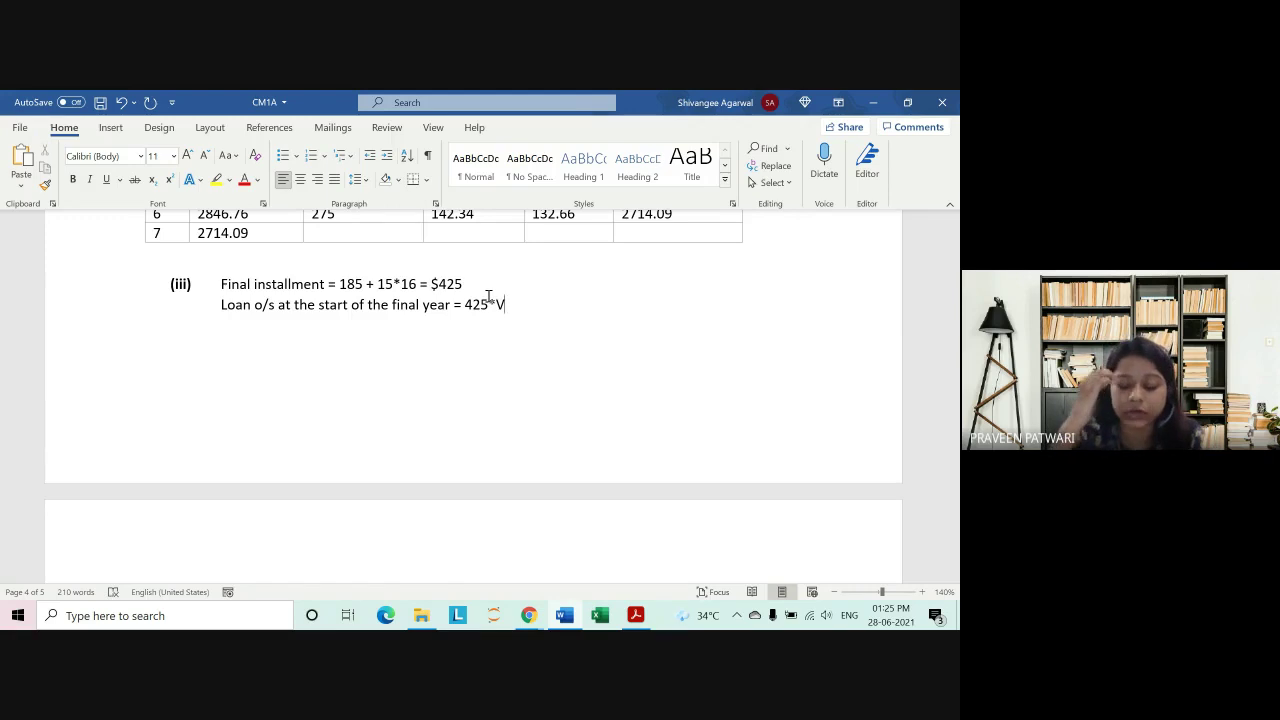
type(" a")
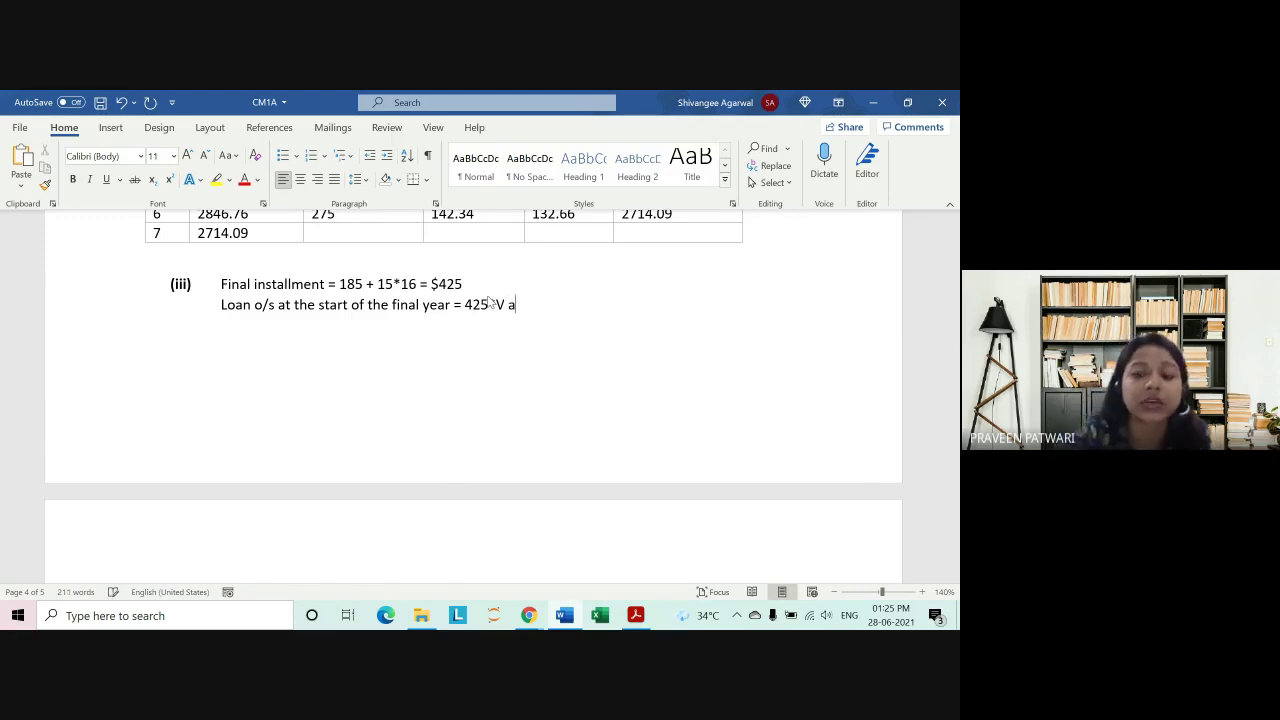
key("BackSpace")
key("Caps_Lock")
key("Caps_Lock")
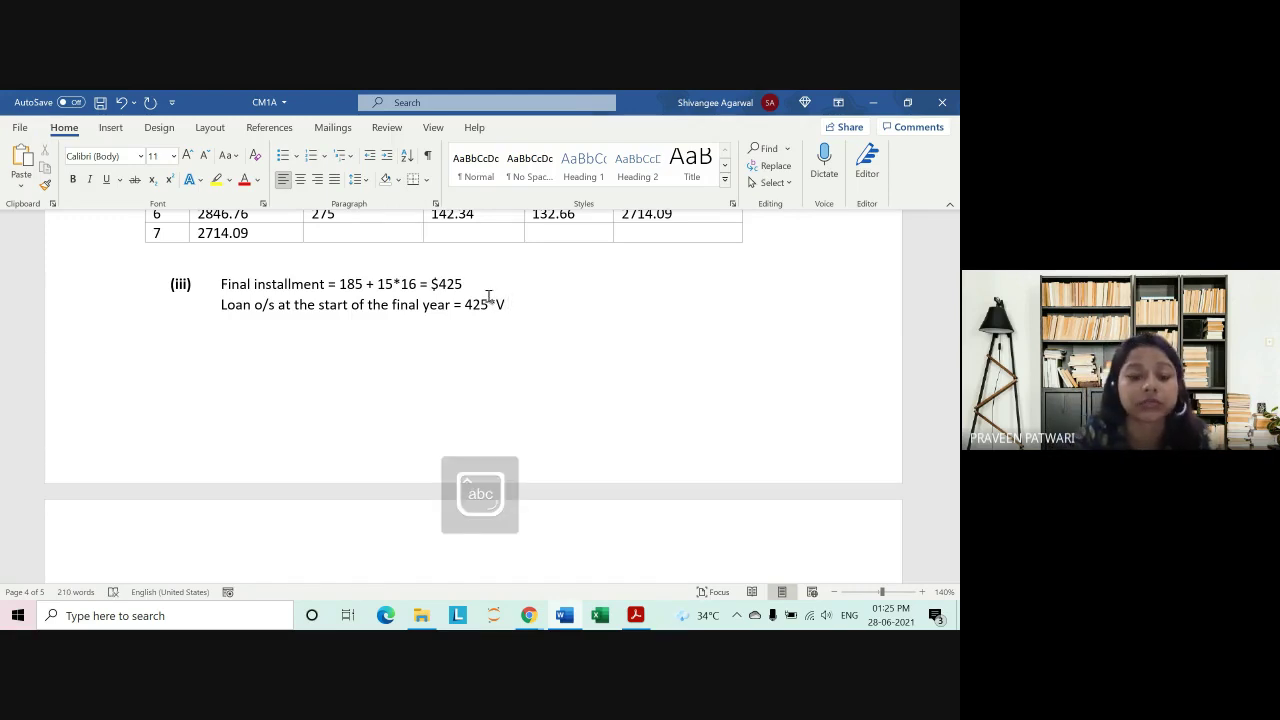
key("Tab")
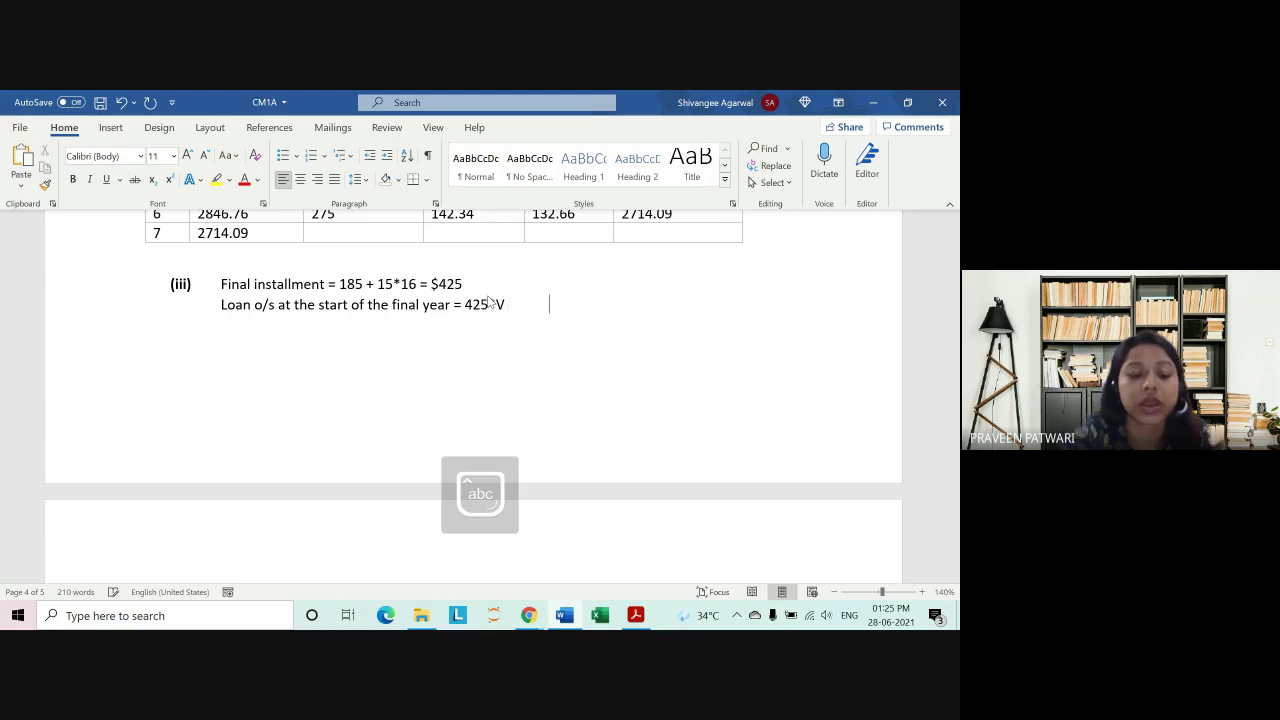
type("at 5%")
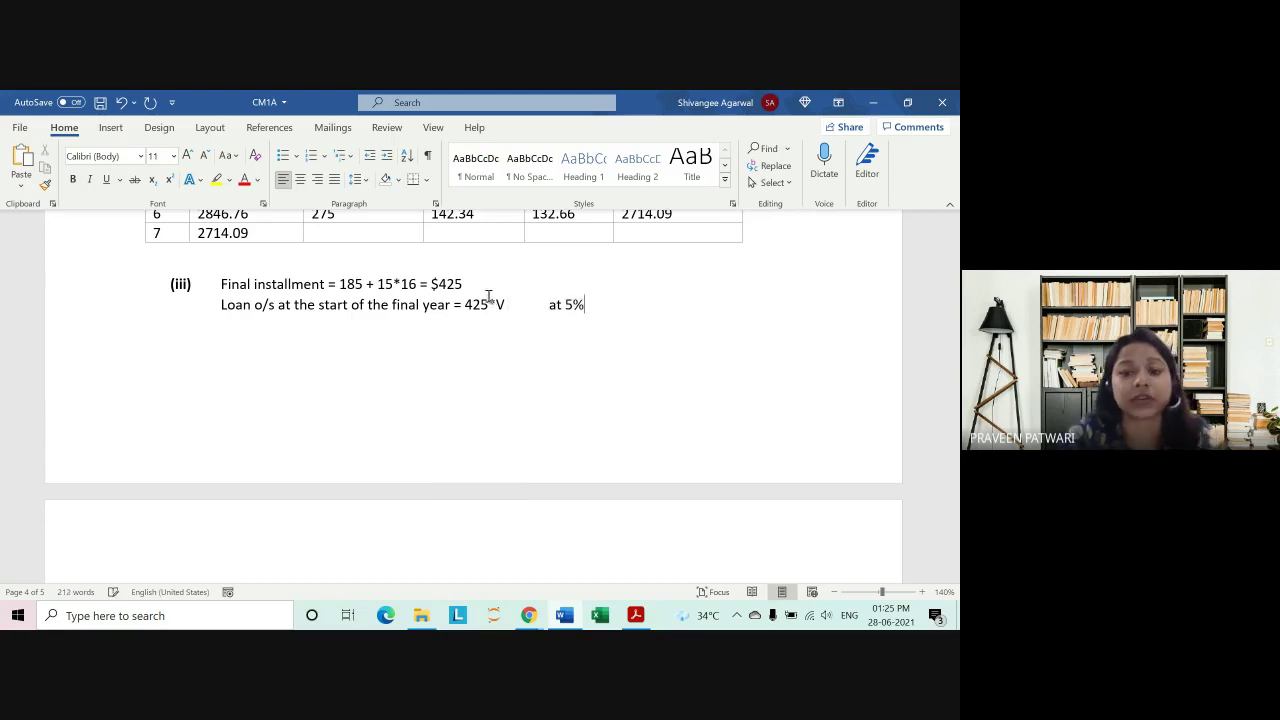
key("BackSpace")
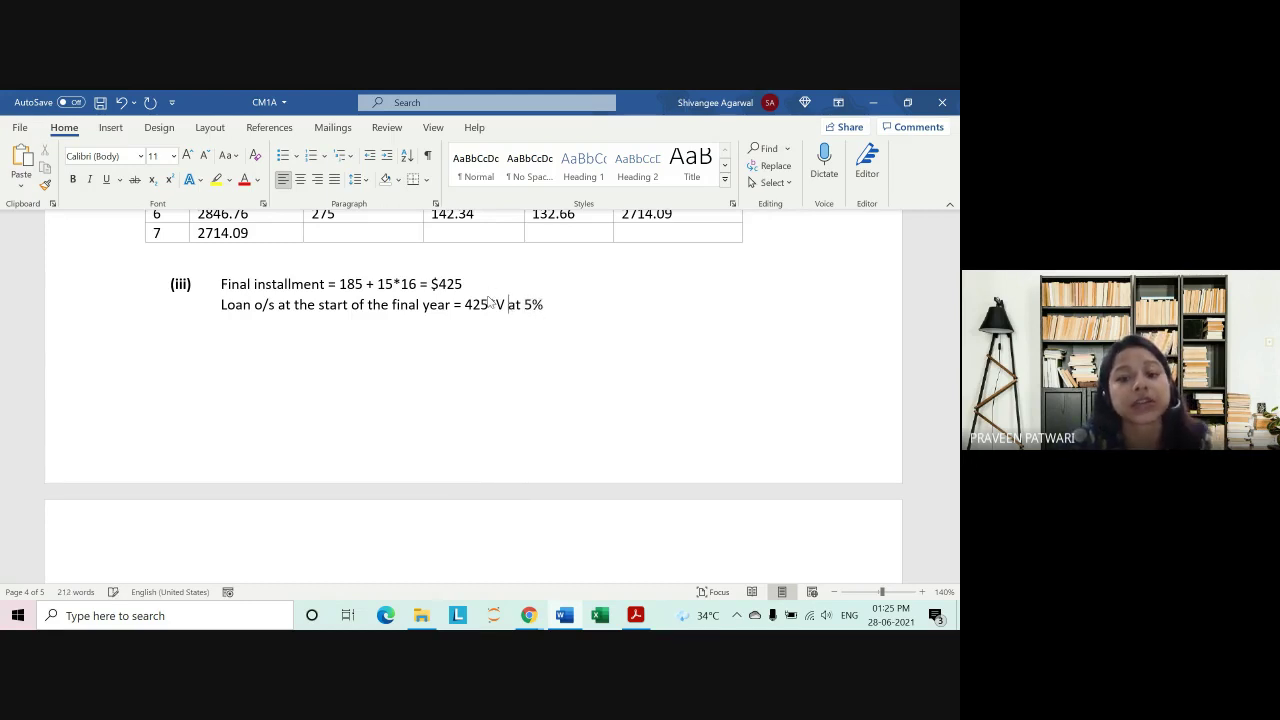
type("at 5%")
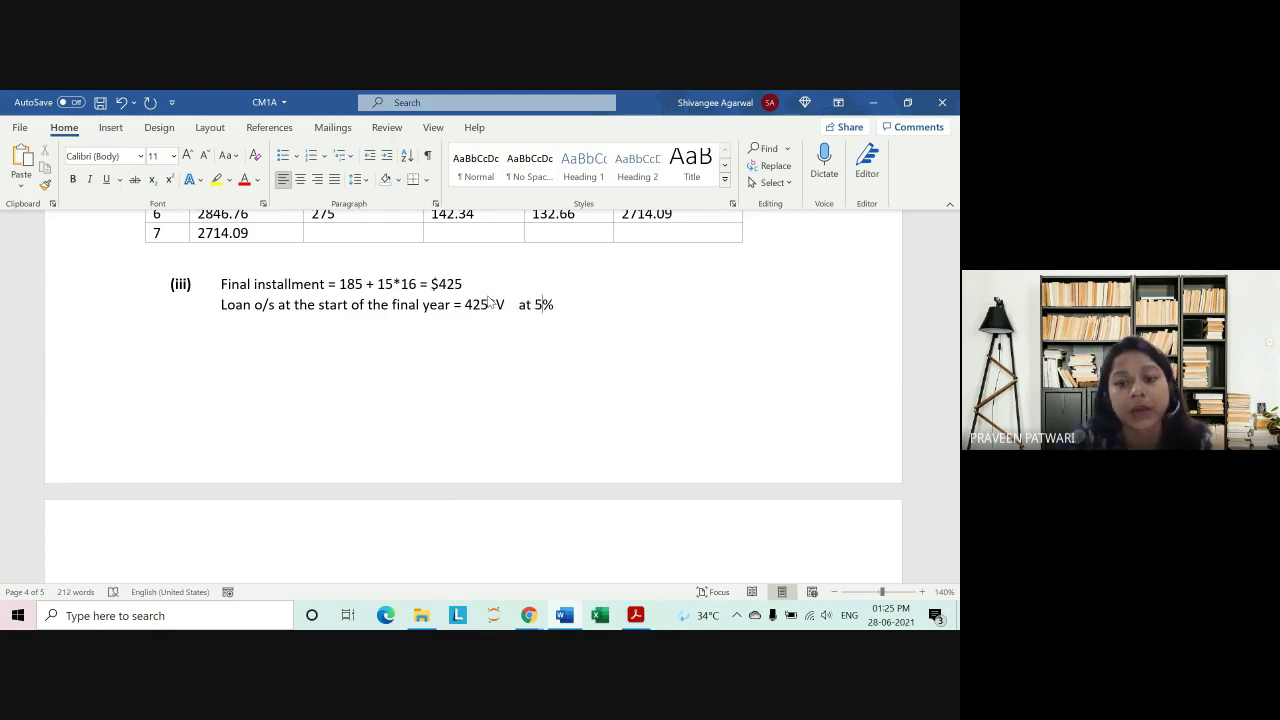
type("pa.")
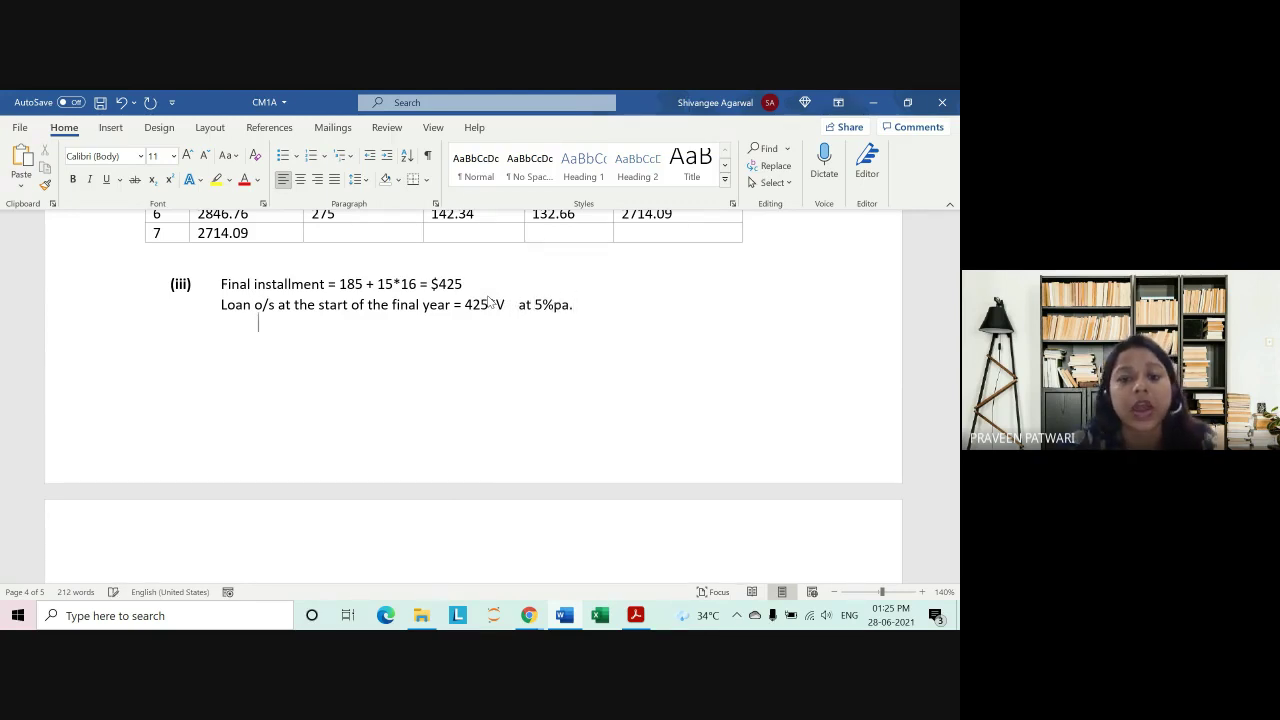
Step: Enter the value $404.76 on the line beneath, indented under the equals sign
key("Tab")
key("Tab")
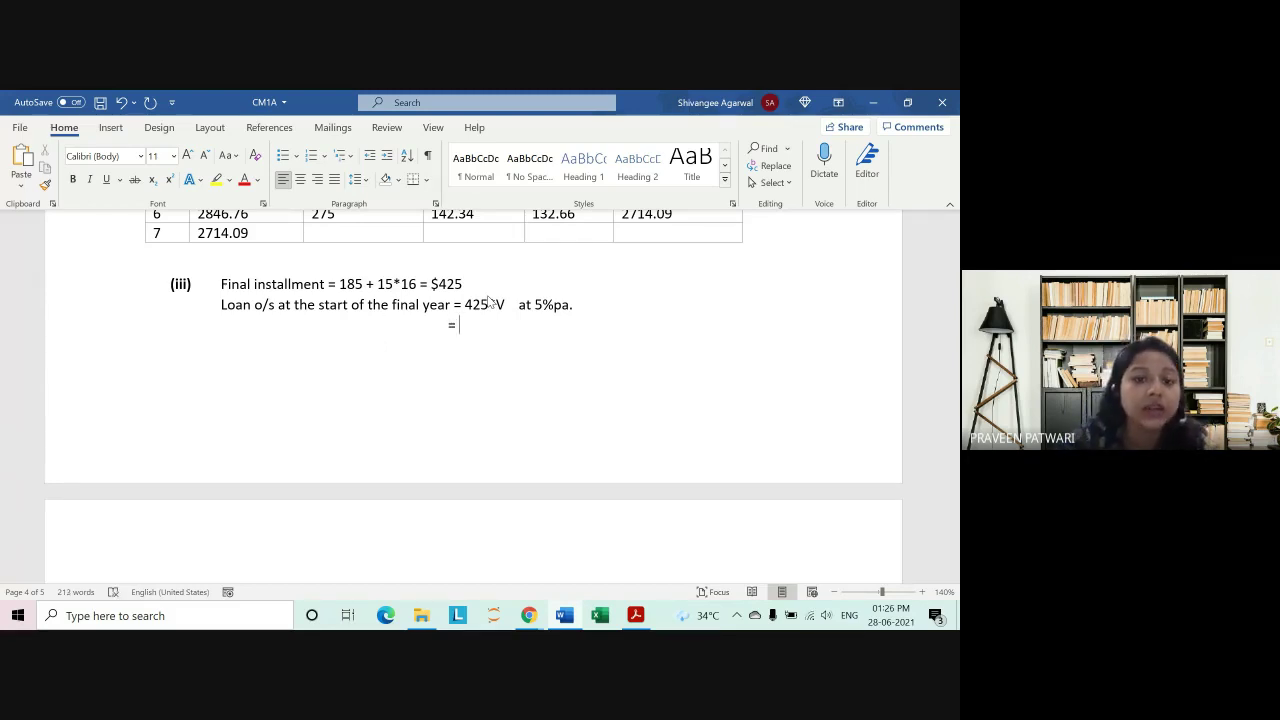
type("$")
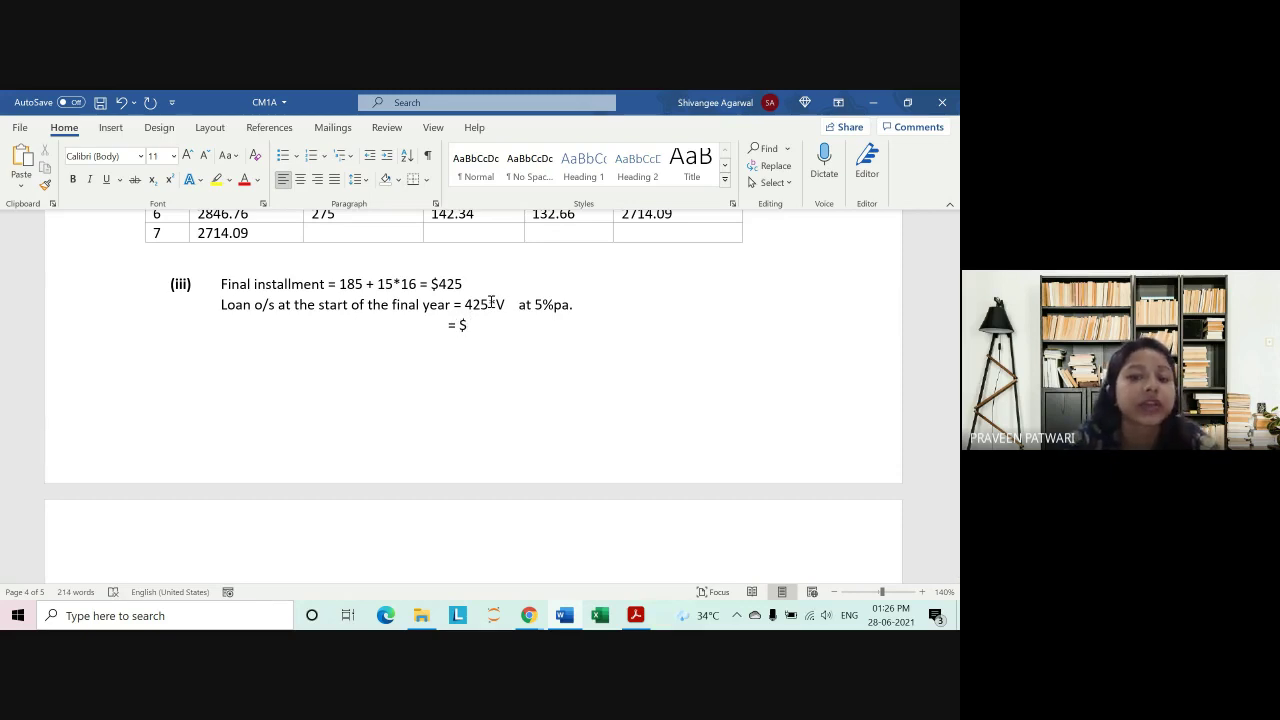
type("40")
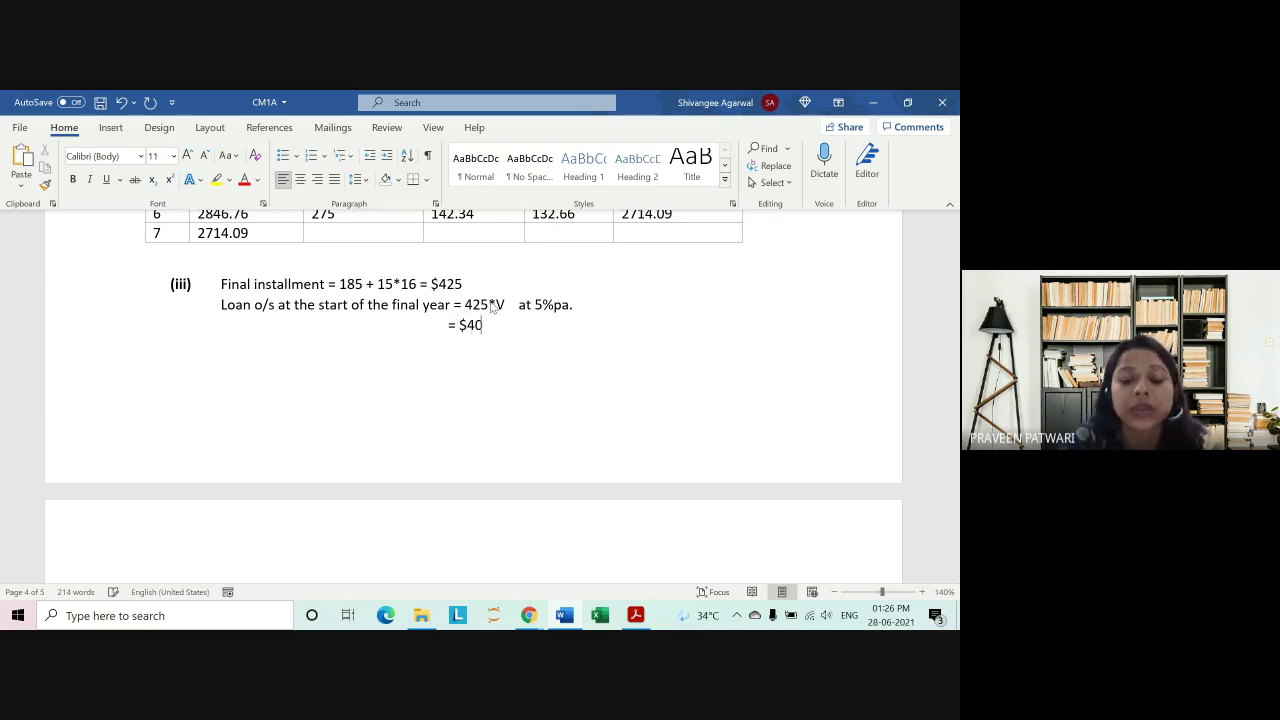
type("4.")
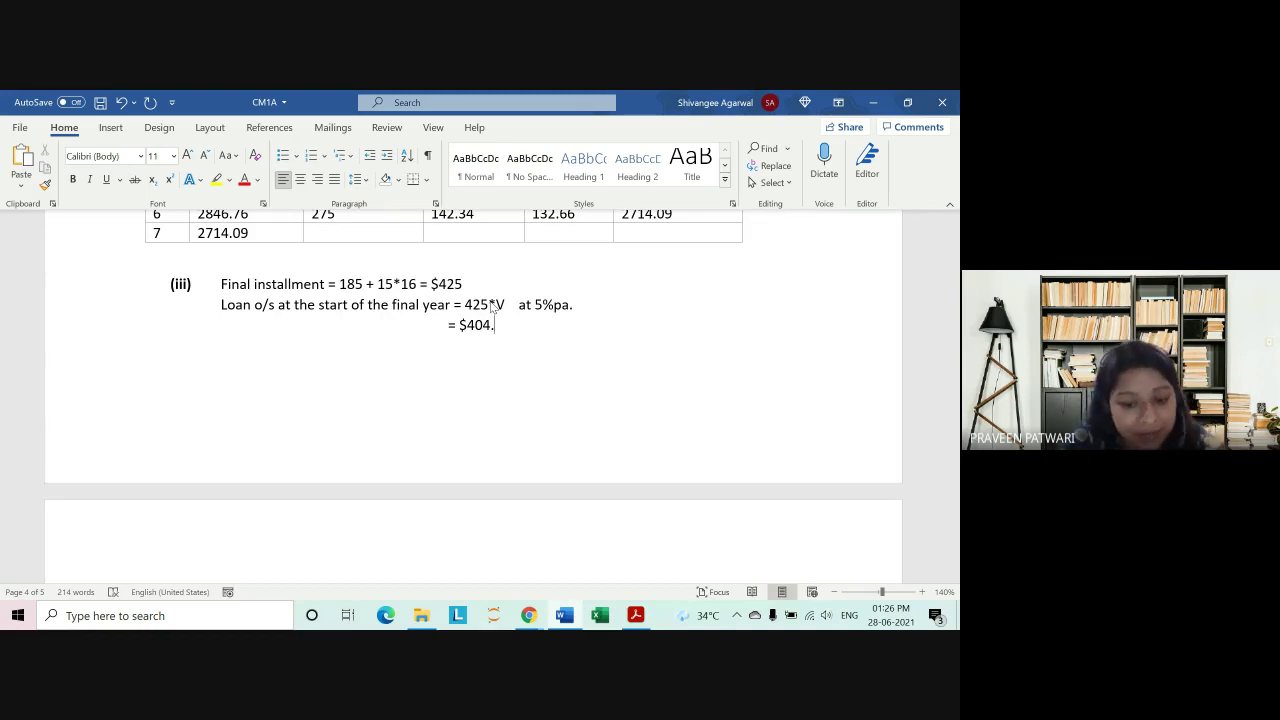
type("7")
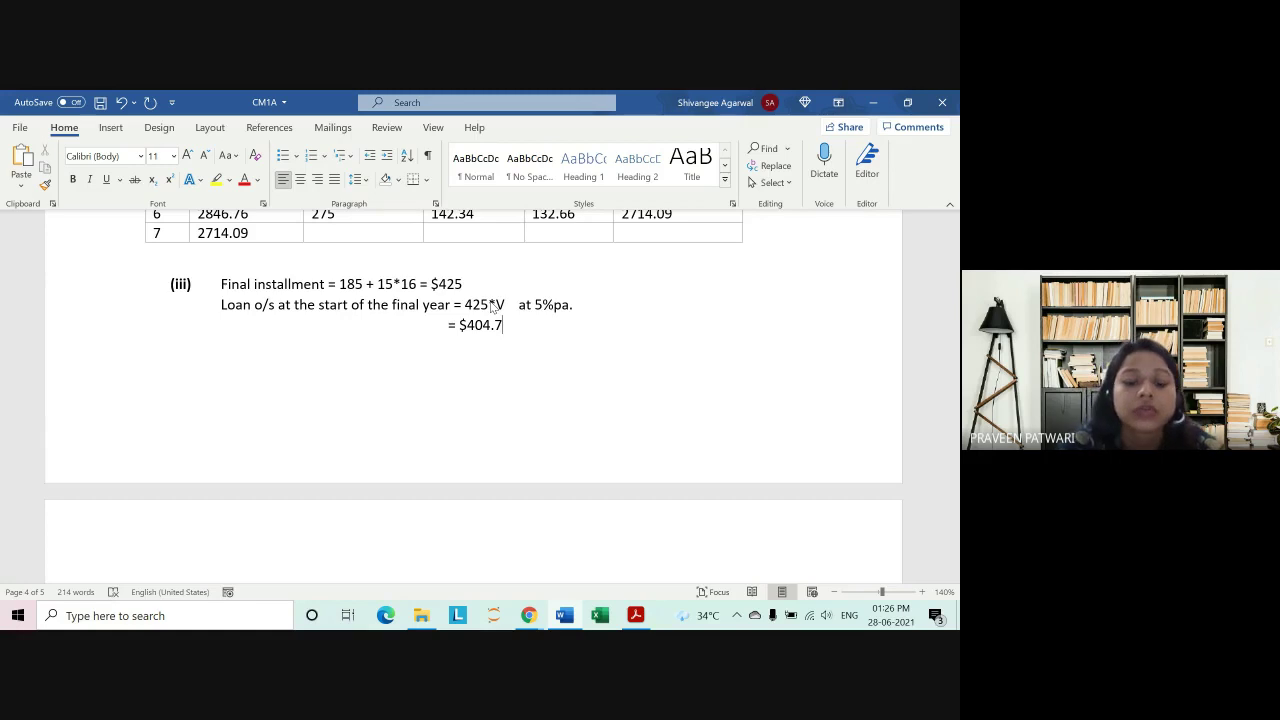
type("6")
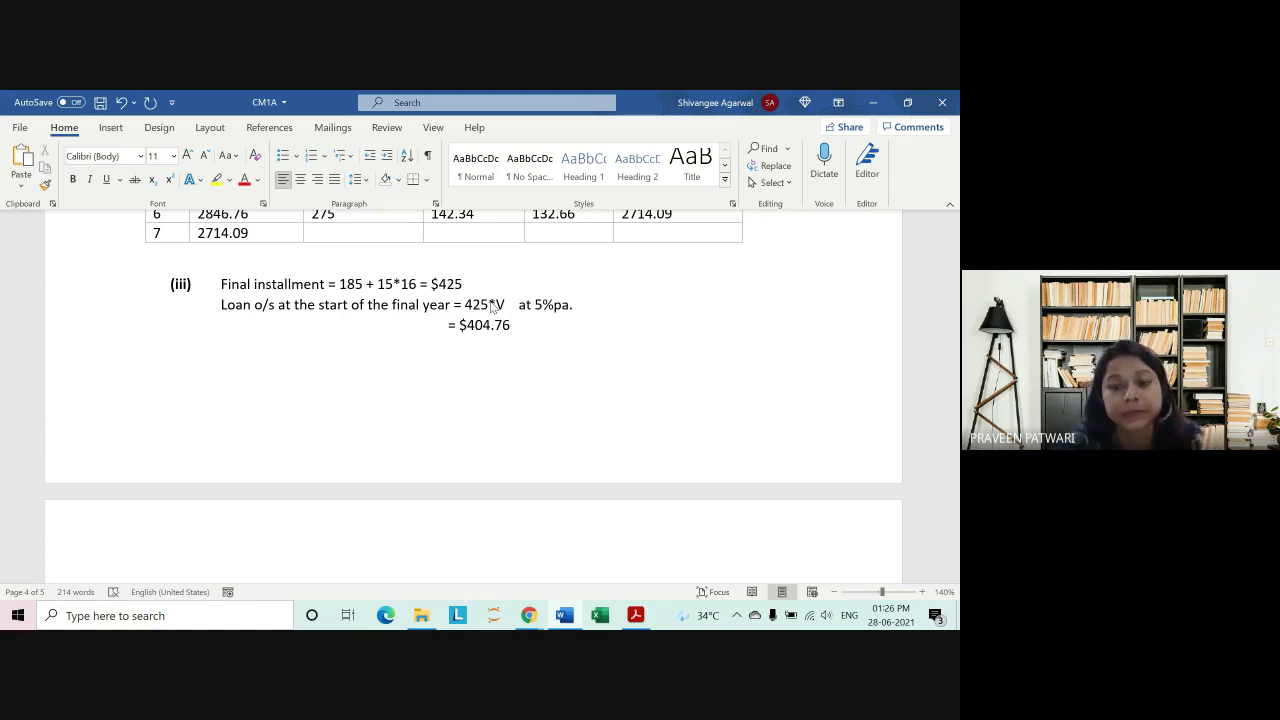
key("Return")
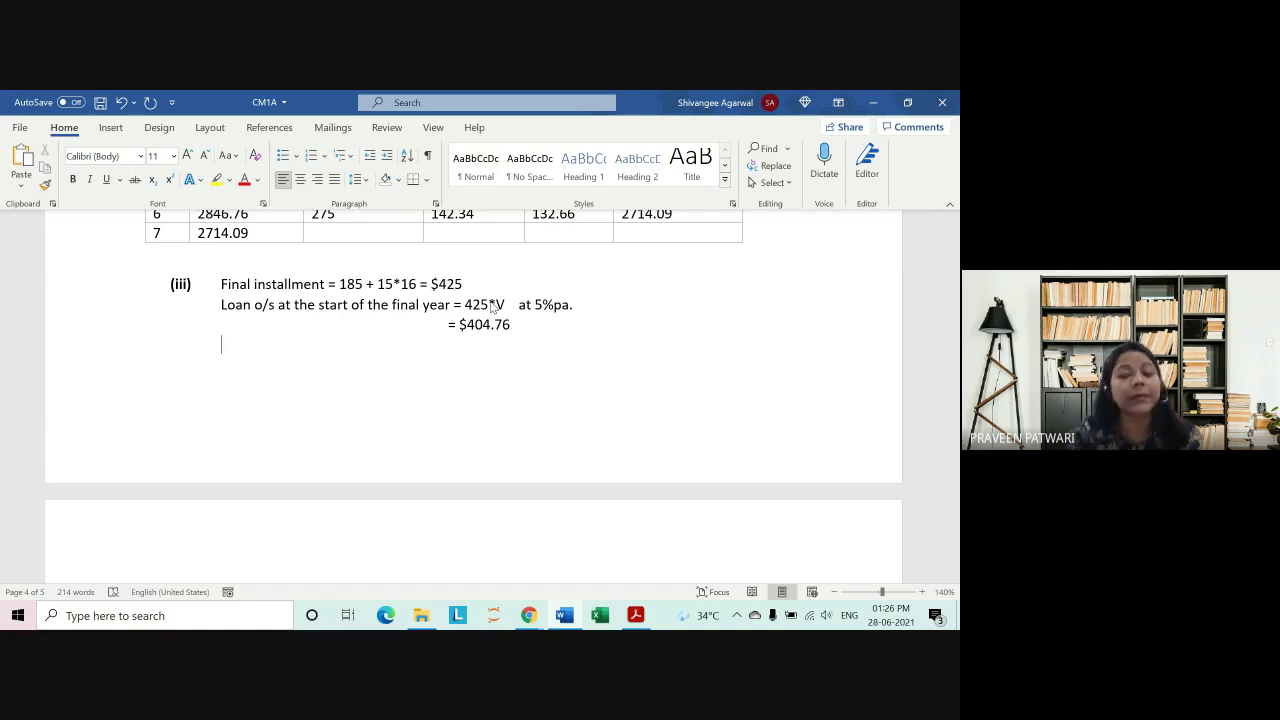
Step: Extend the $404.76 result line with '= capital paid in final year'
left_click_drag(420, 284, 463, 284)
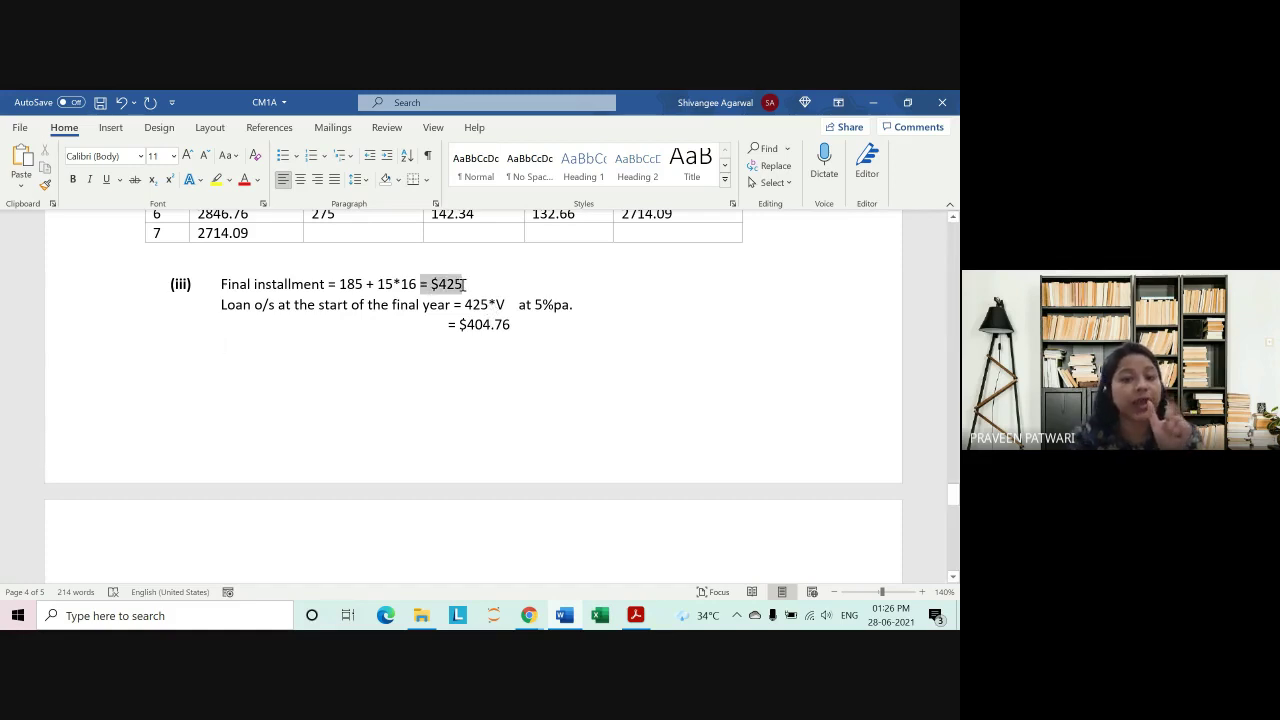
scroll(319, 294, "up", 10)
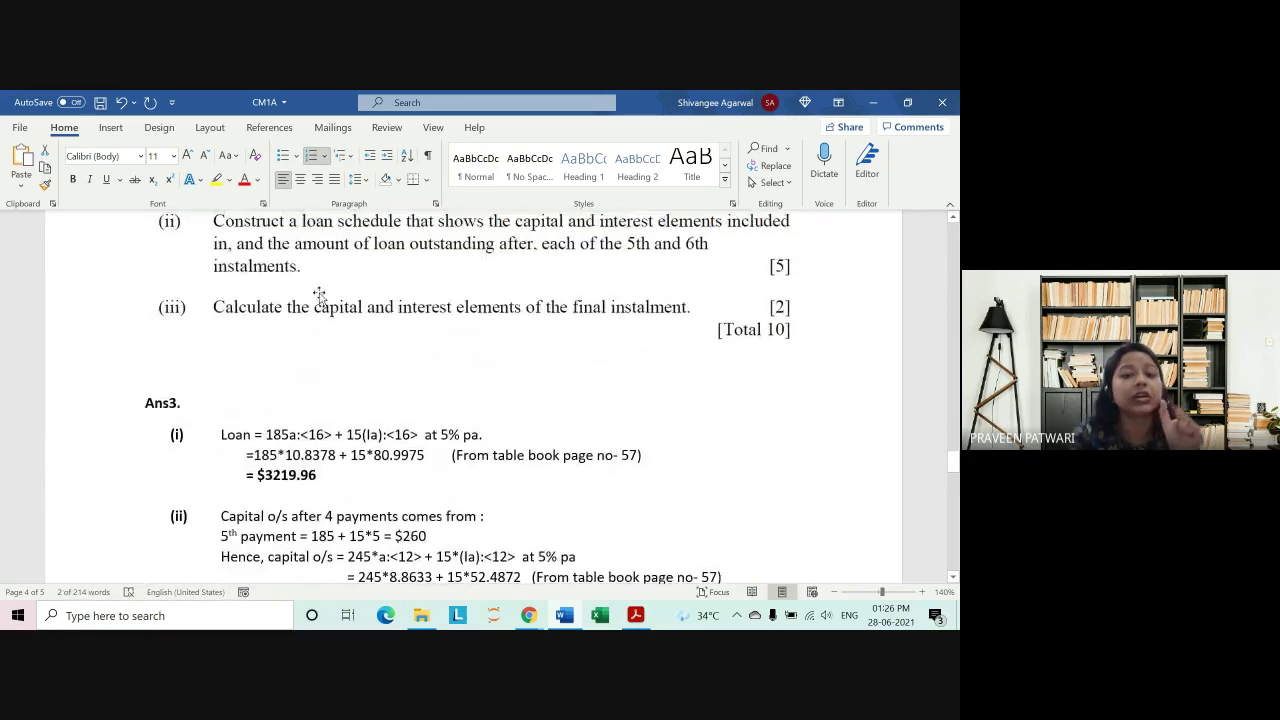
scroll(454, 309, "down", 5)
scroll(372, 442, "down", 3)
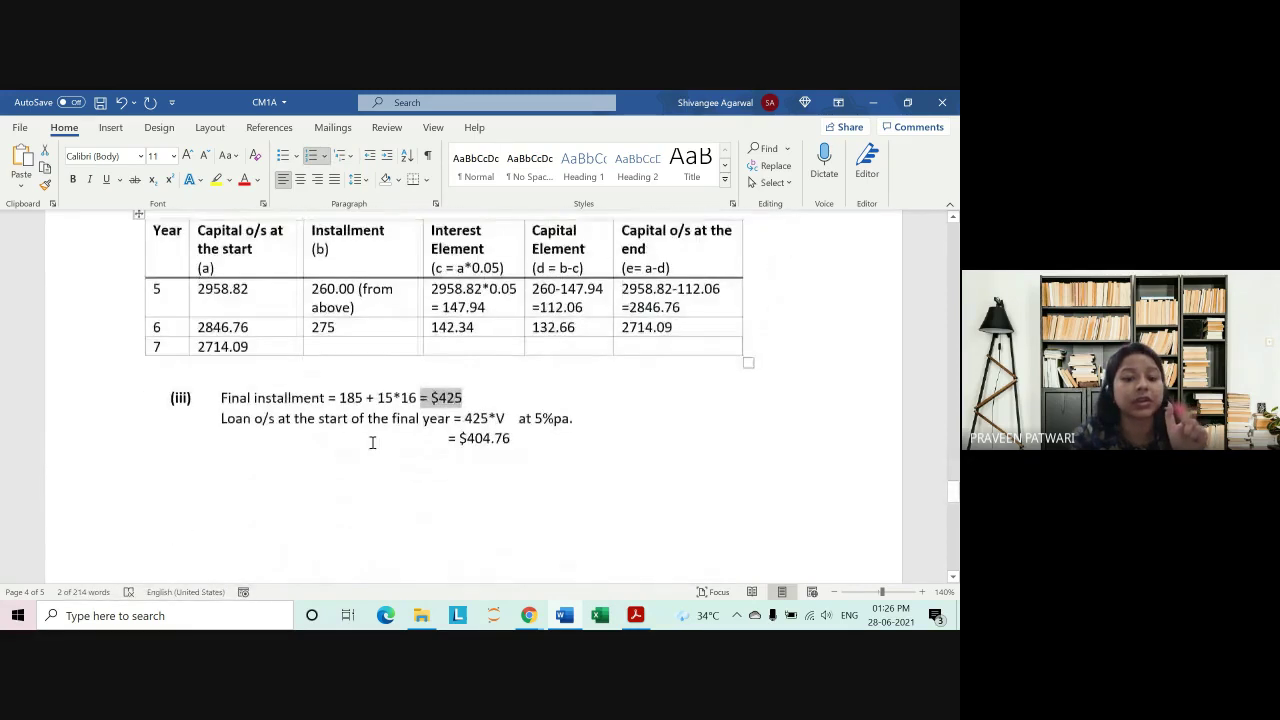
scroll(372, 442, "down", 1)
left_click(264, 402)
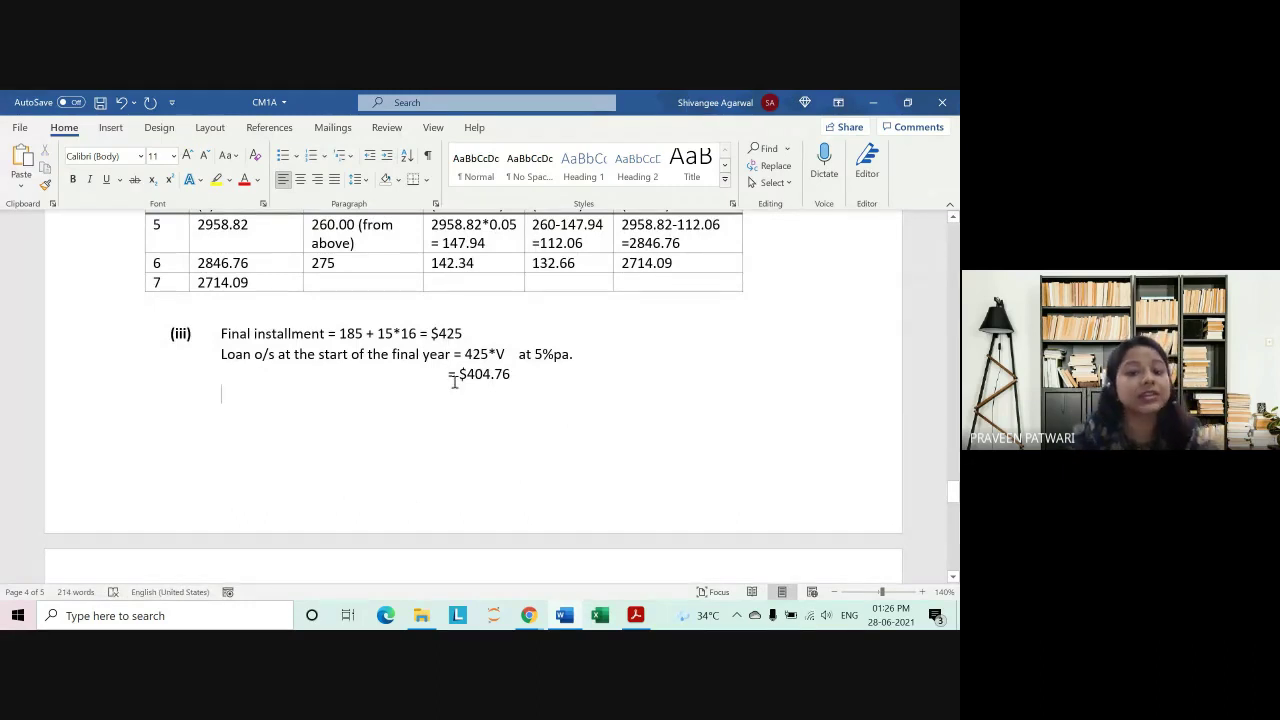
left_click_drag(449, 375, 517, 374)
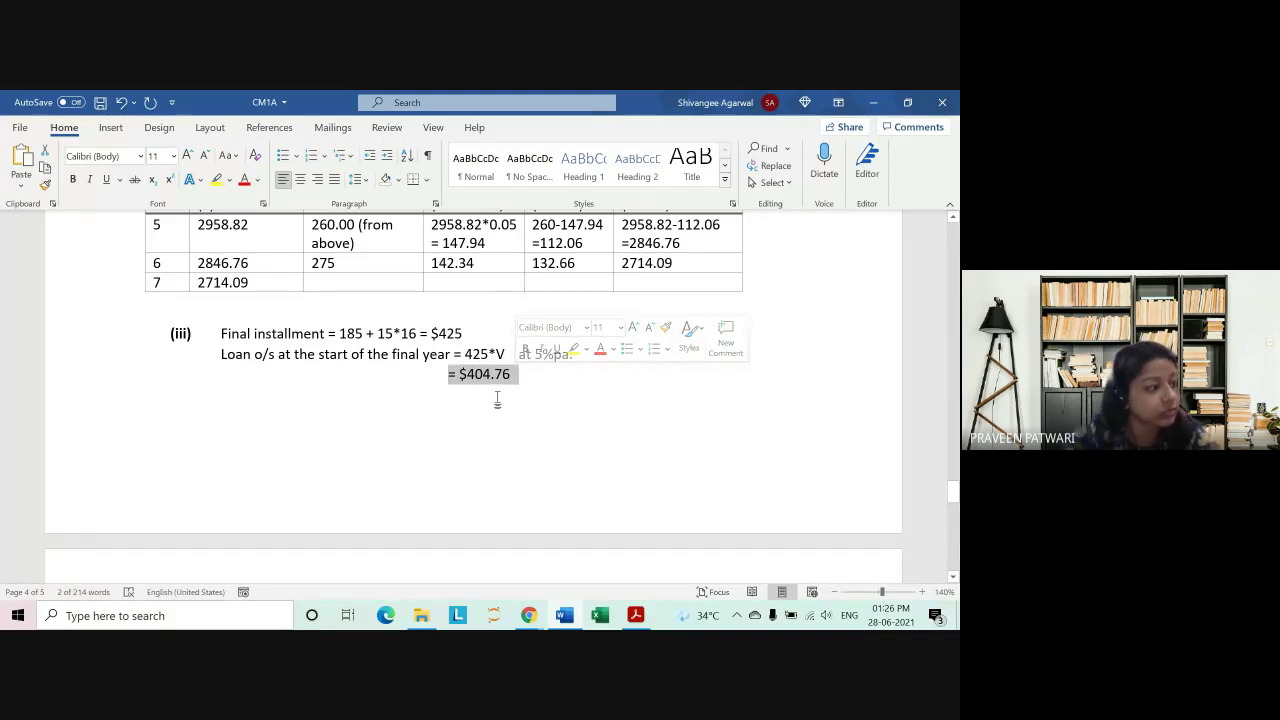
left_click(490, 375)
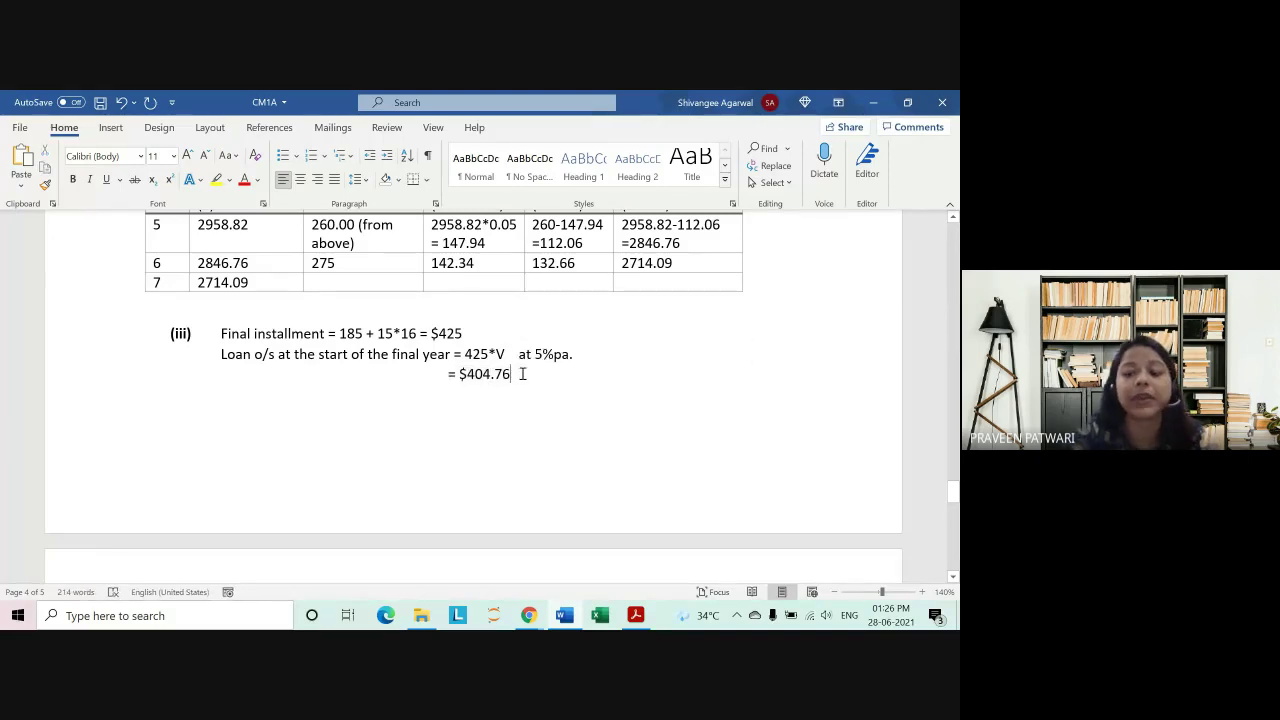
key("BackSpace")
type("= $404.7 =")
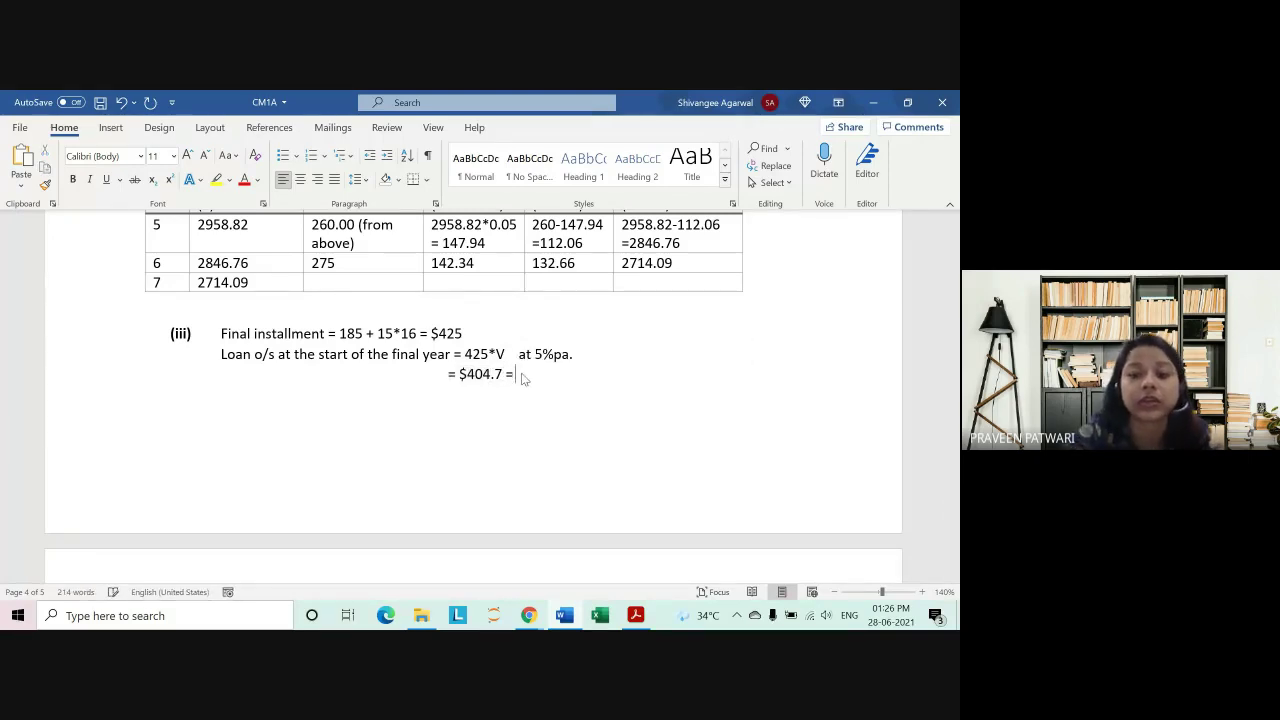
type(" capi")
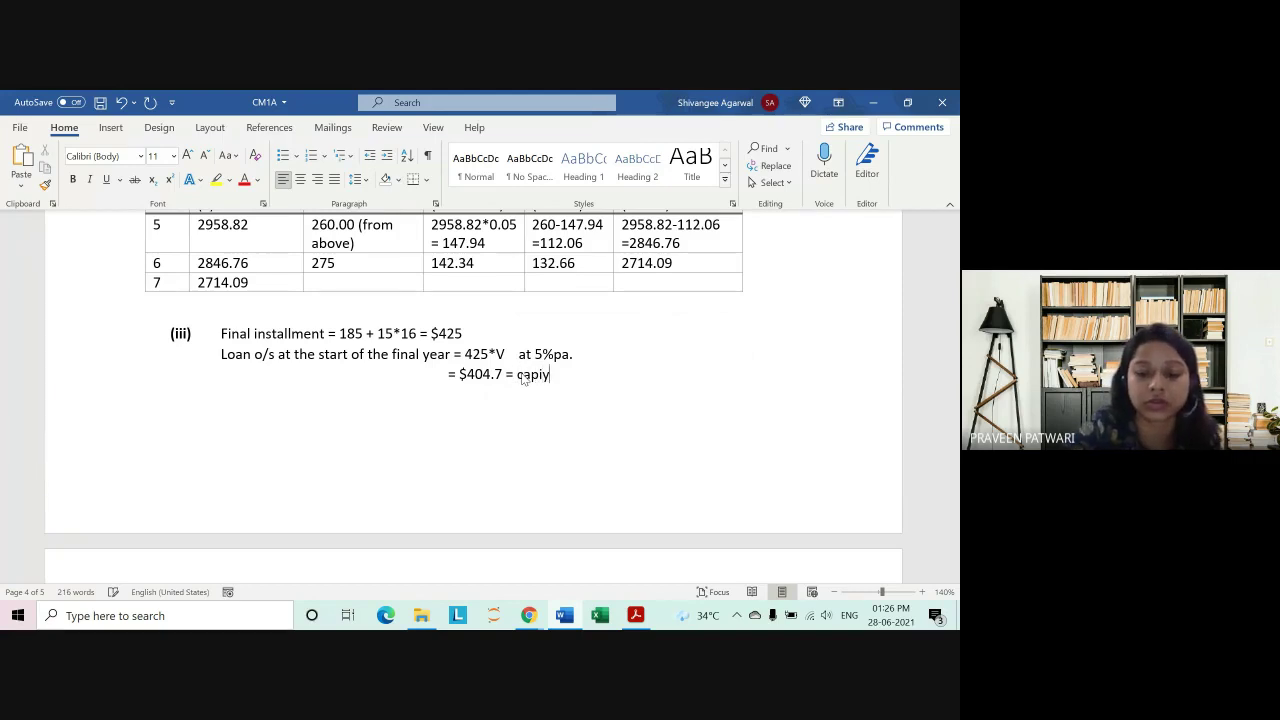
type("tal ")
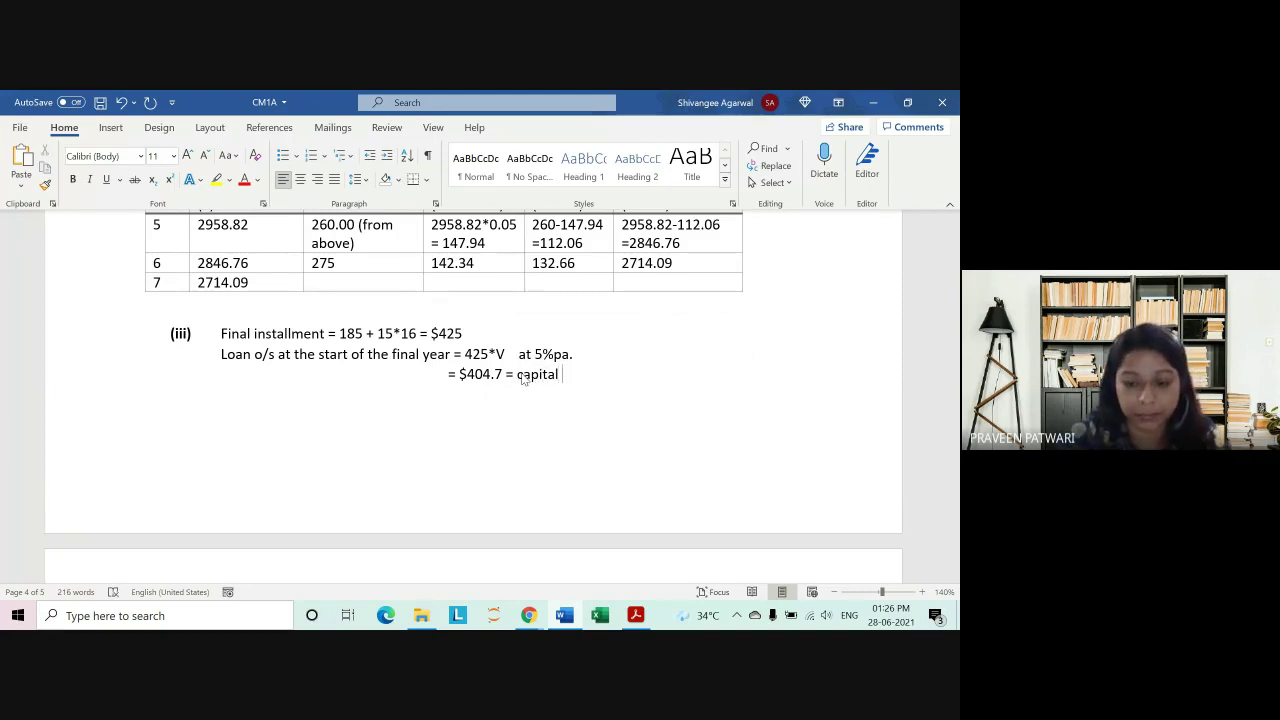
type("paid")
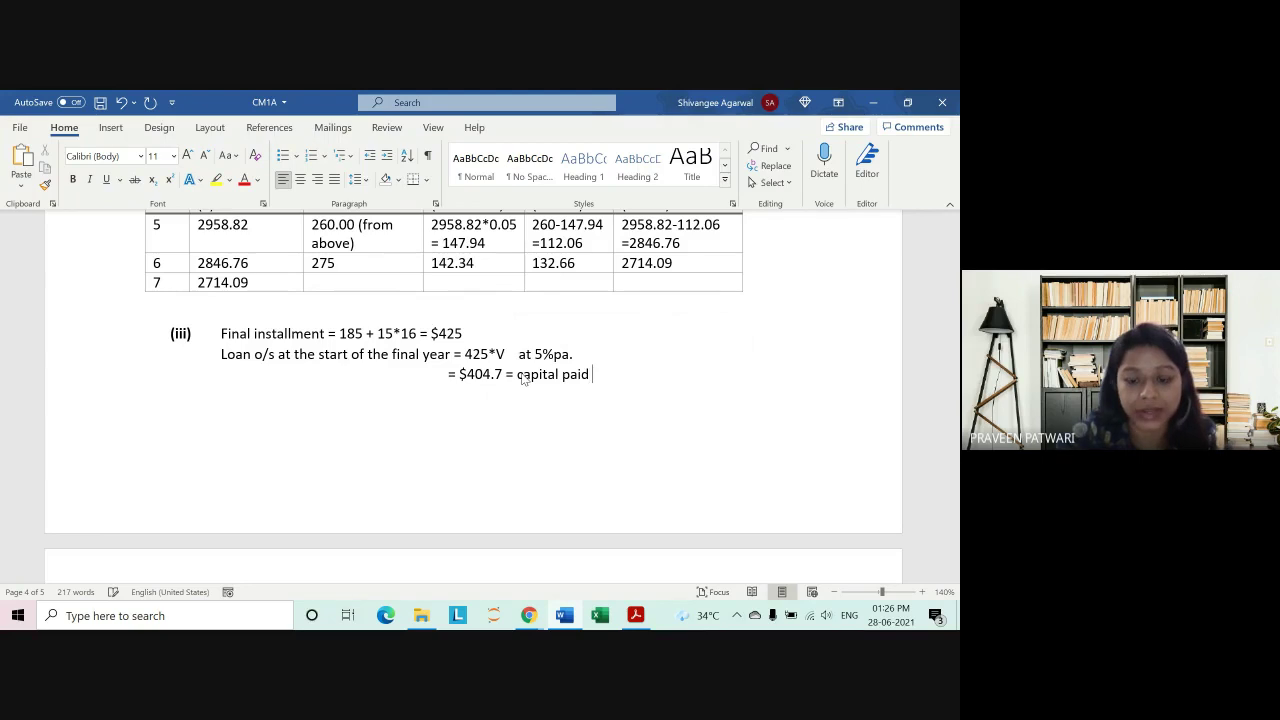
type(" in fina")
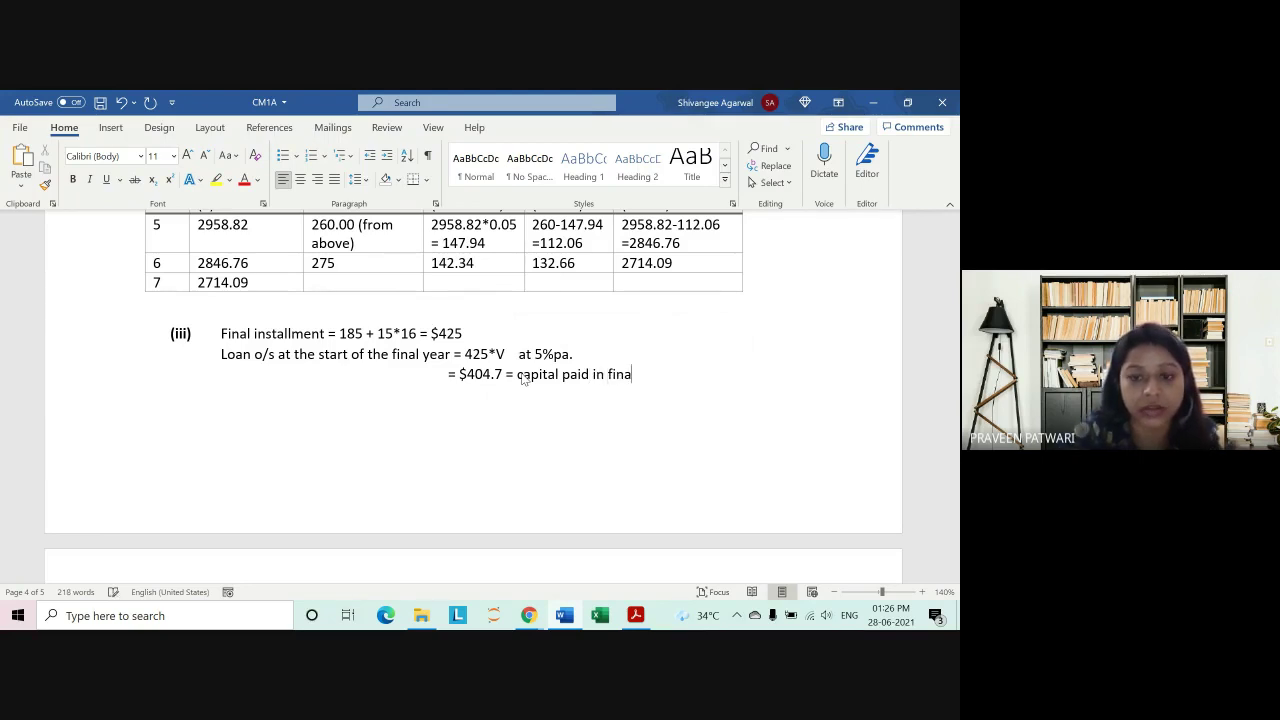
type("l year")
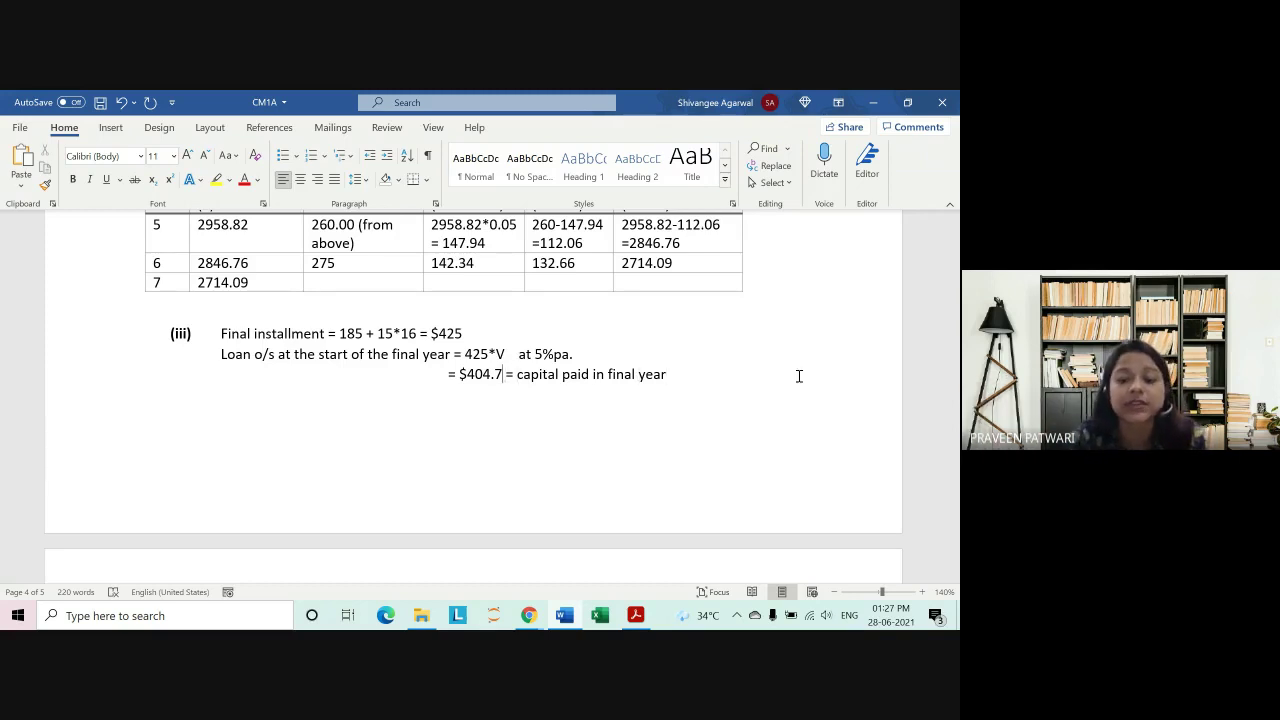
Step: Restore the missing 6 in $404.76 and begin a new line in capitals
type("6")
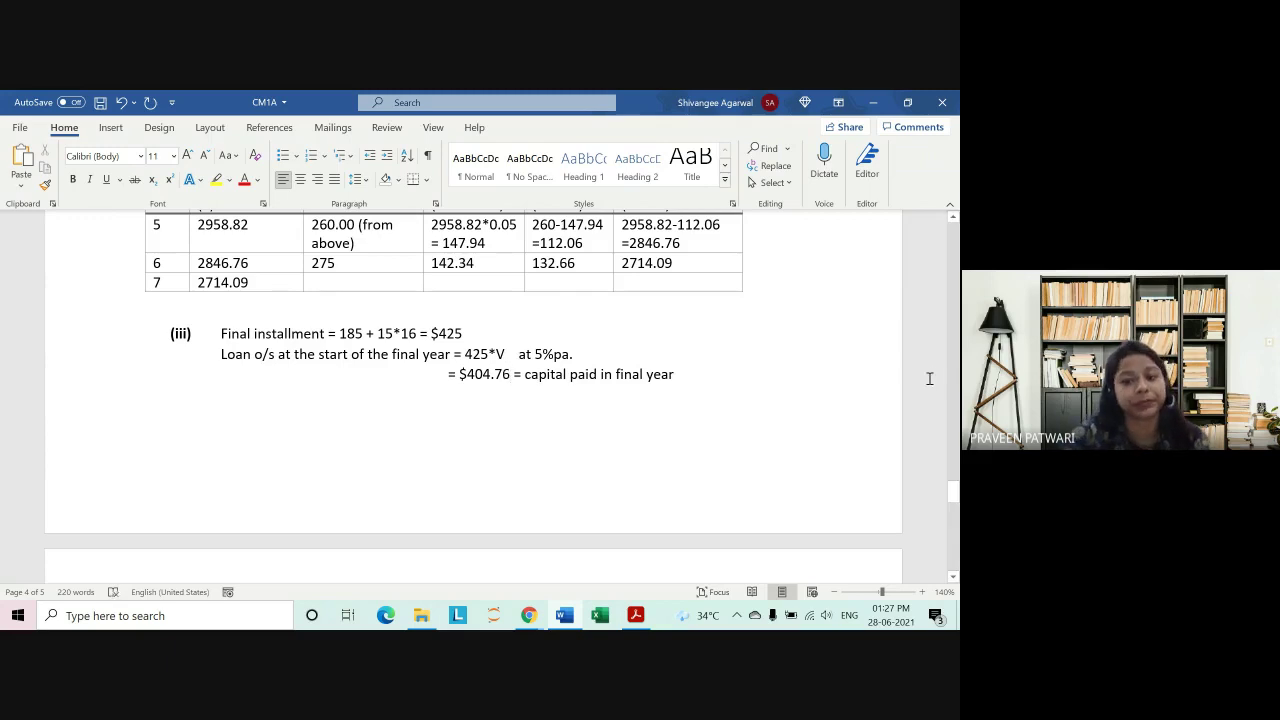
key("Return")
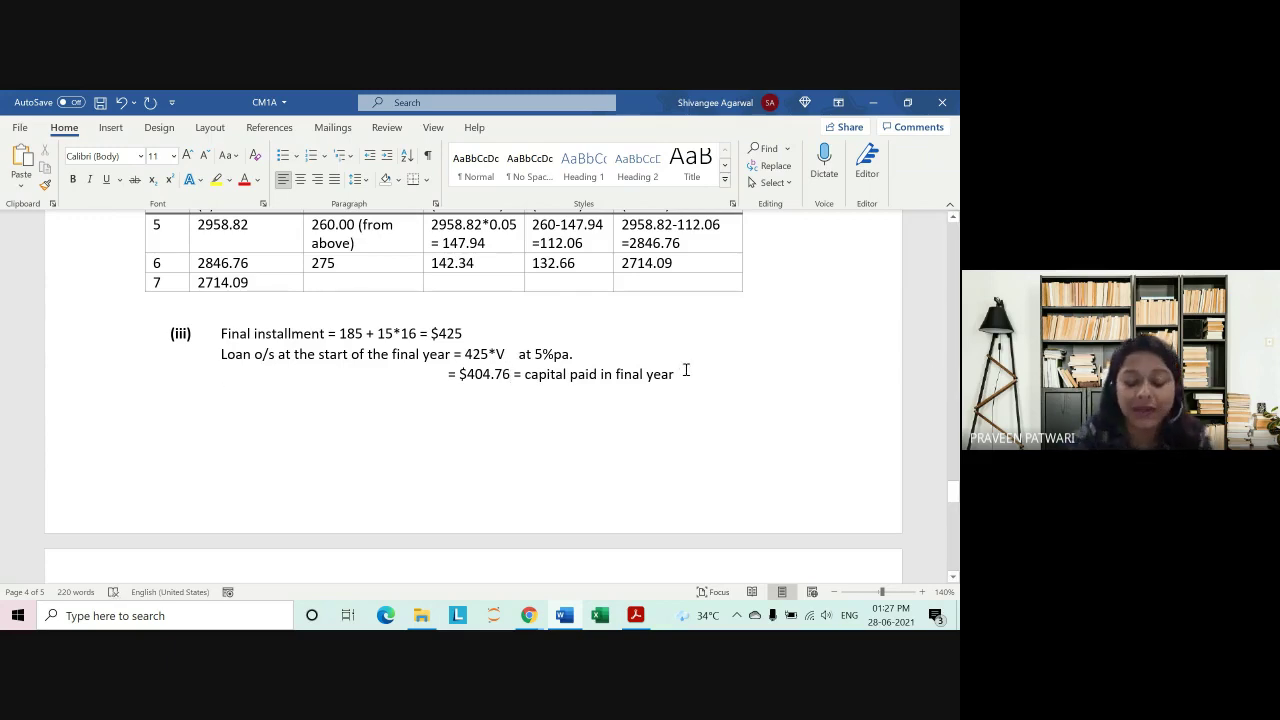
key("Caps_Lock")
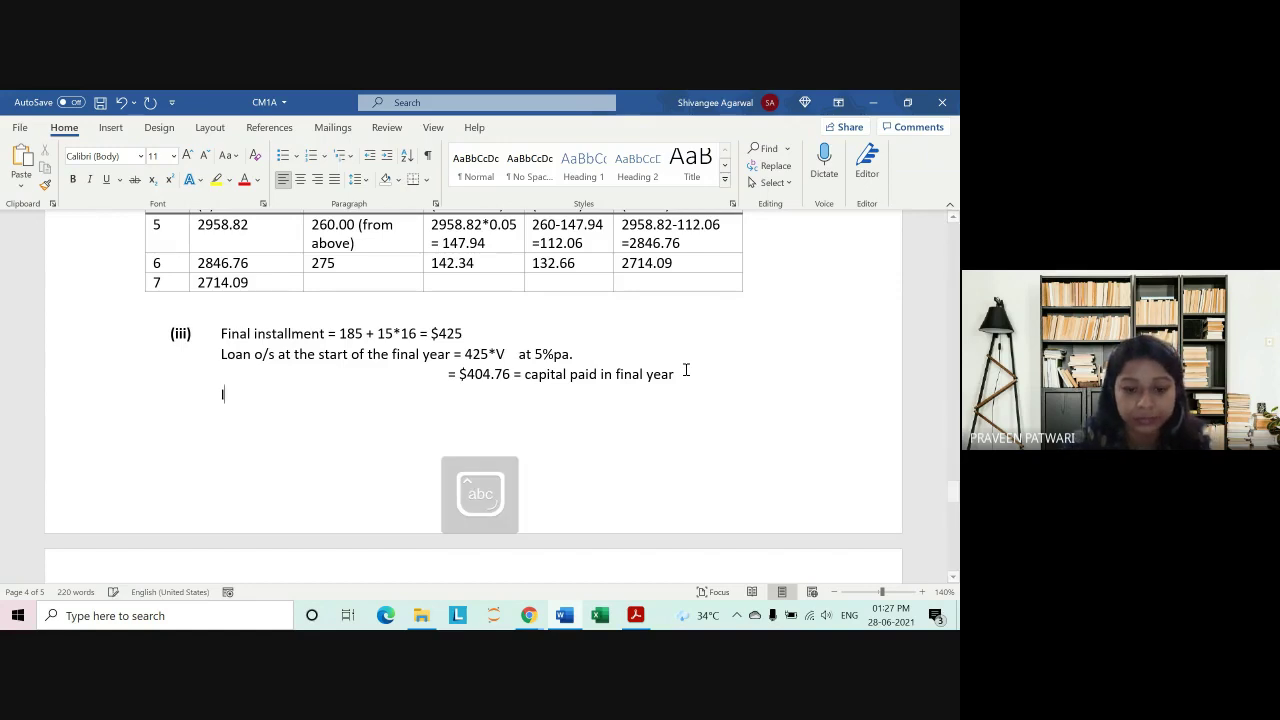
Step: Type 'Interest element = 425 - 404.76 = $20.24' on the new line
type("Interest ele")
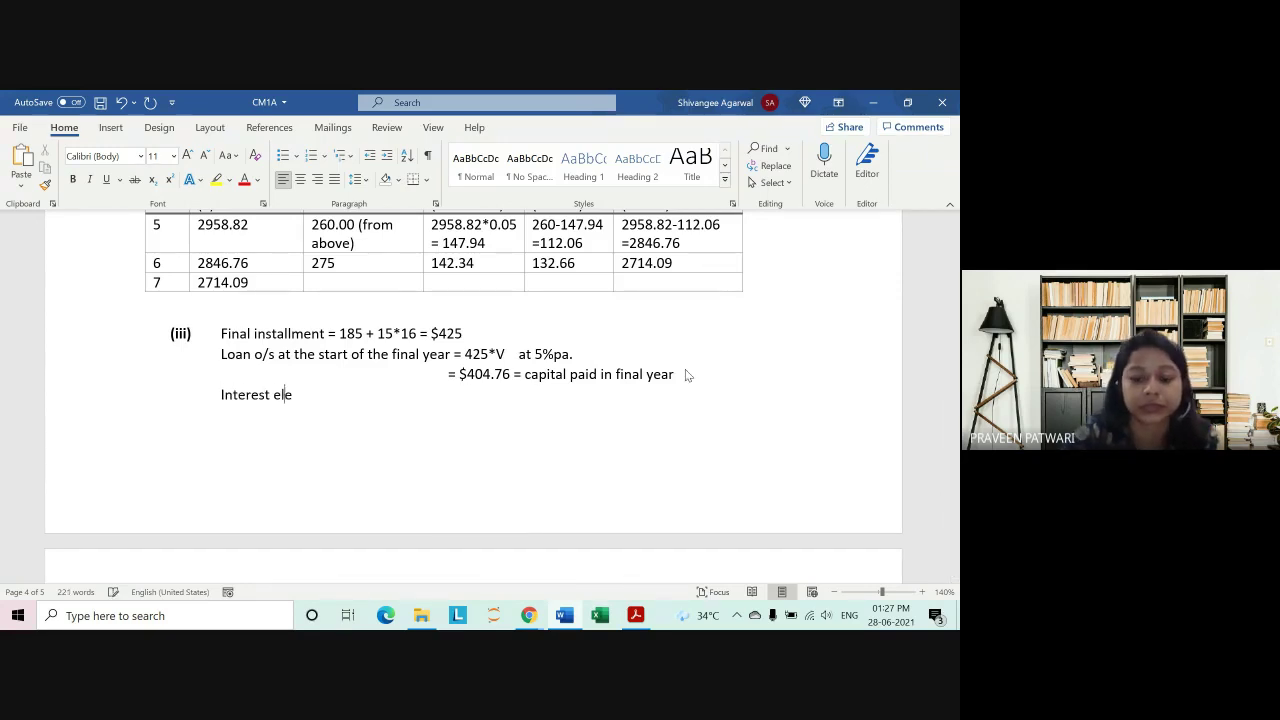
type("ment =")
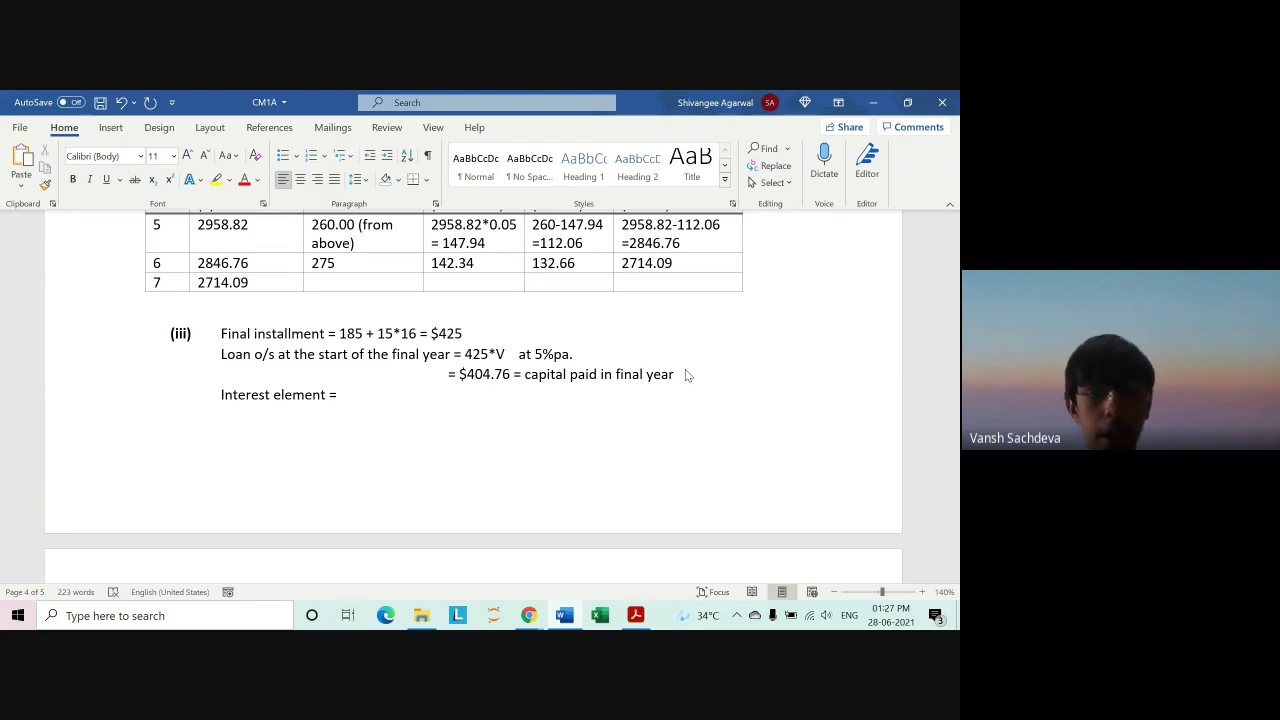
type("435")
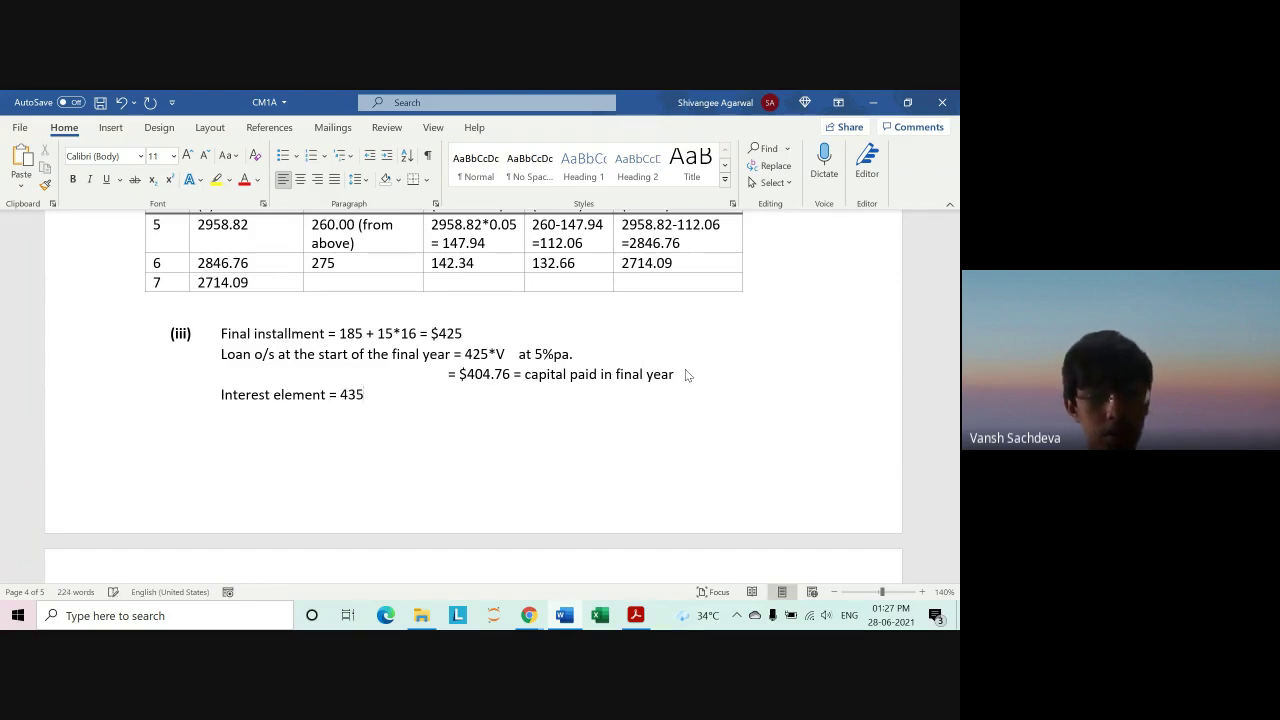
key("BackSpace")
key("BackSpace")
type("25 -")
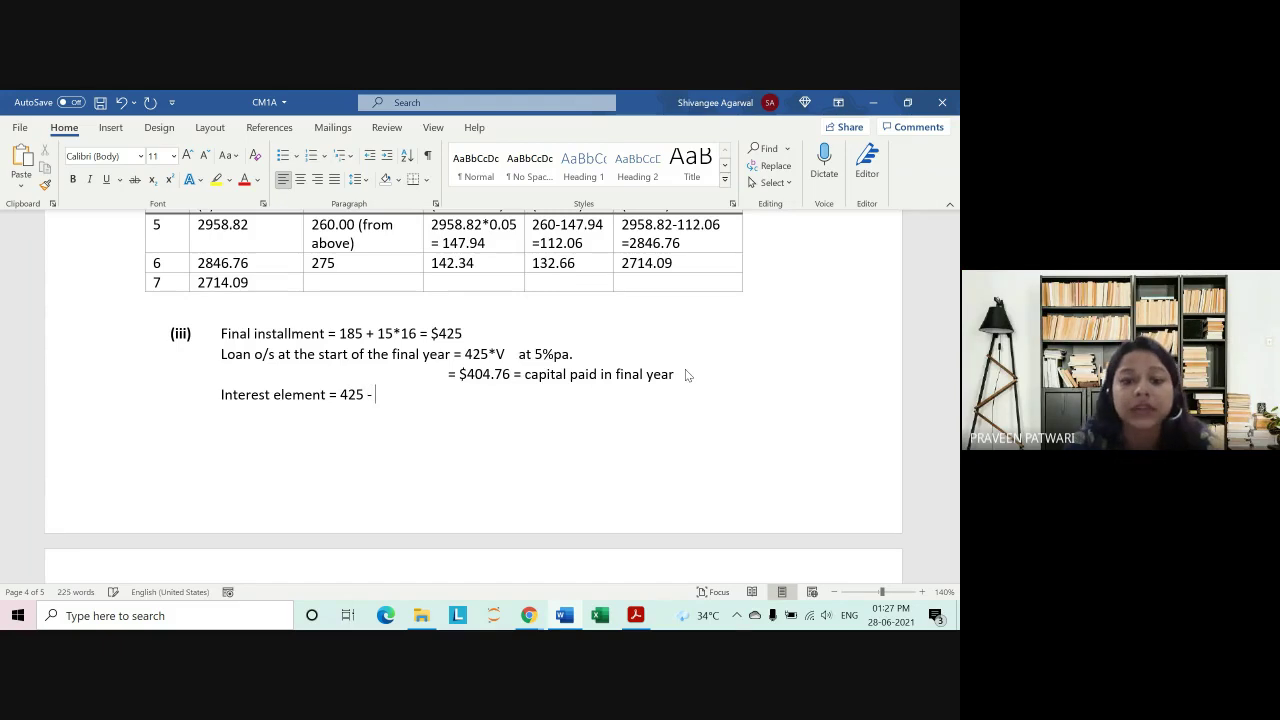
type(" 404.")
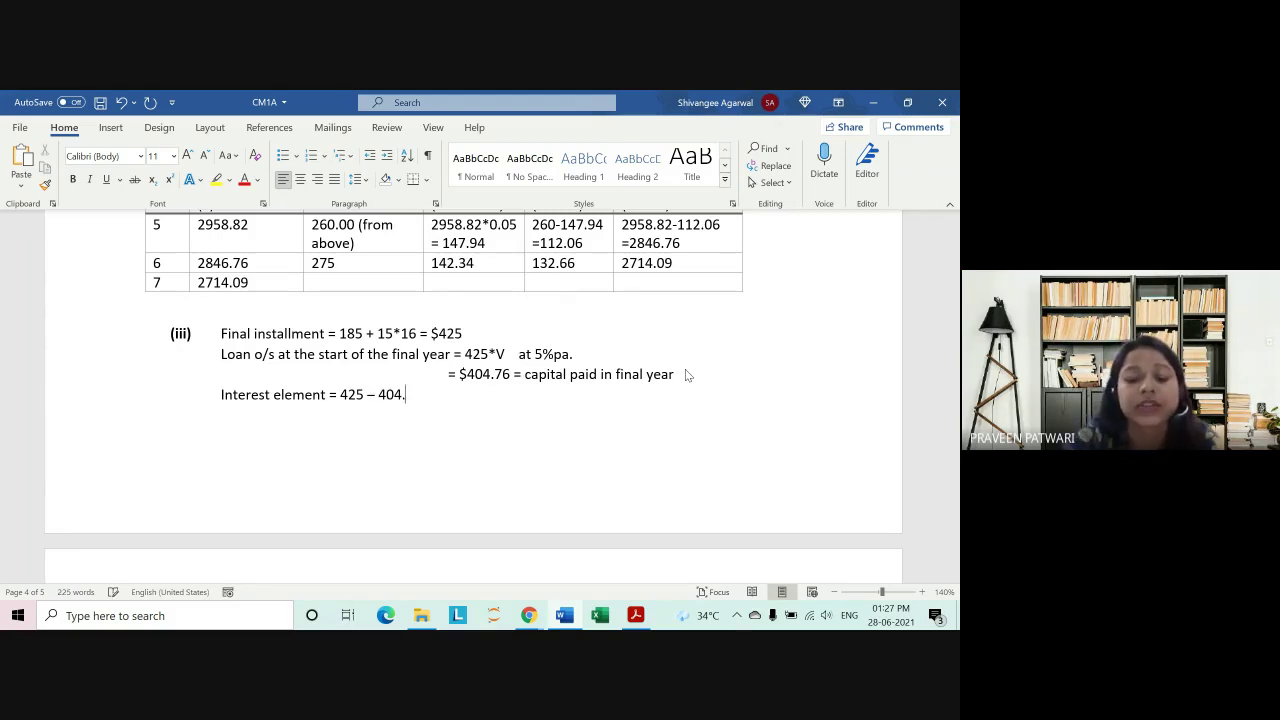
type("76 = ")
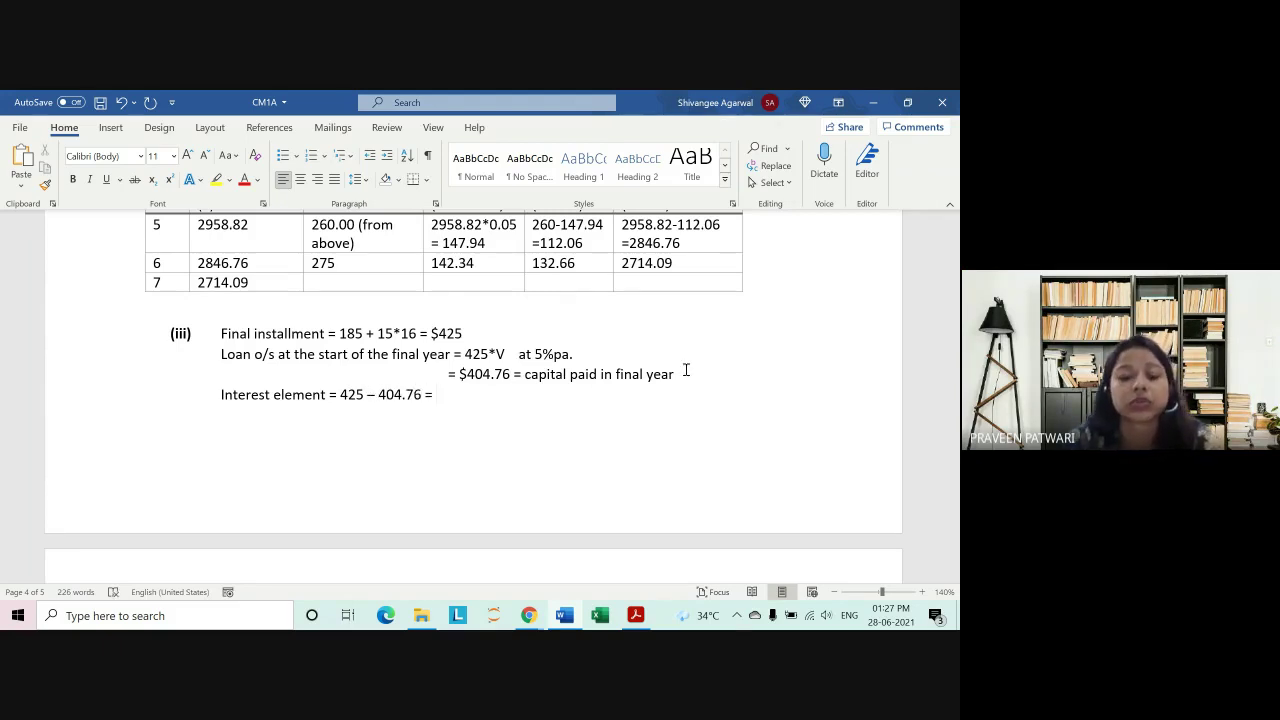
type("$")
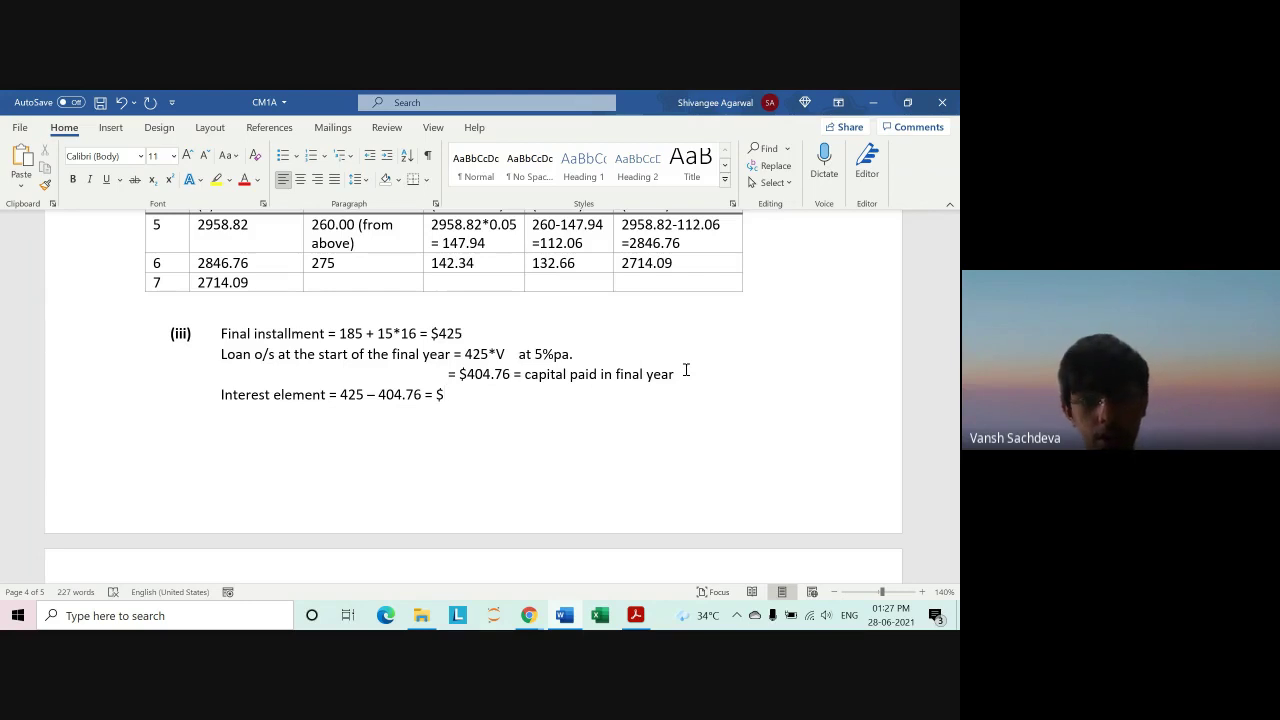
type("2")
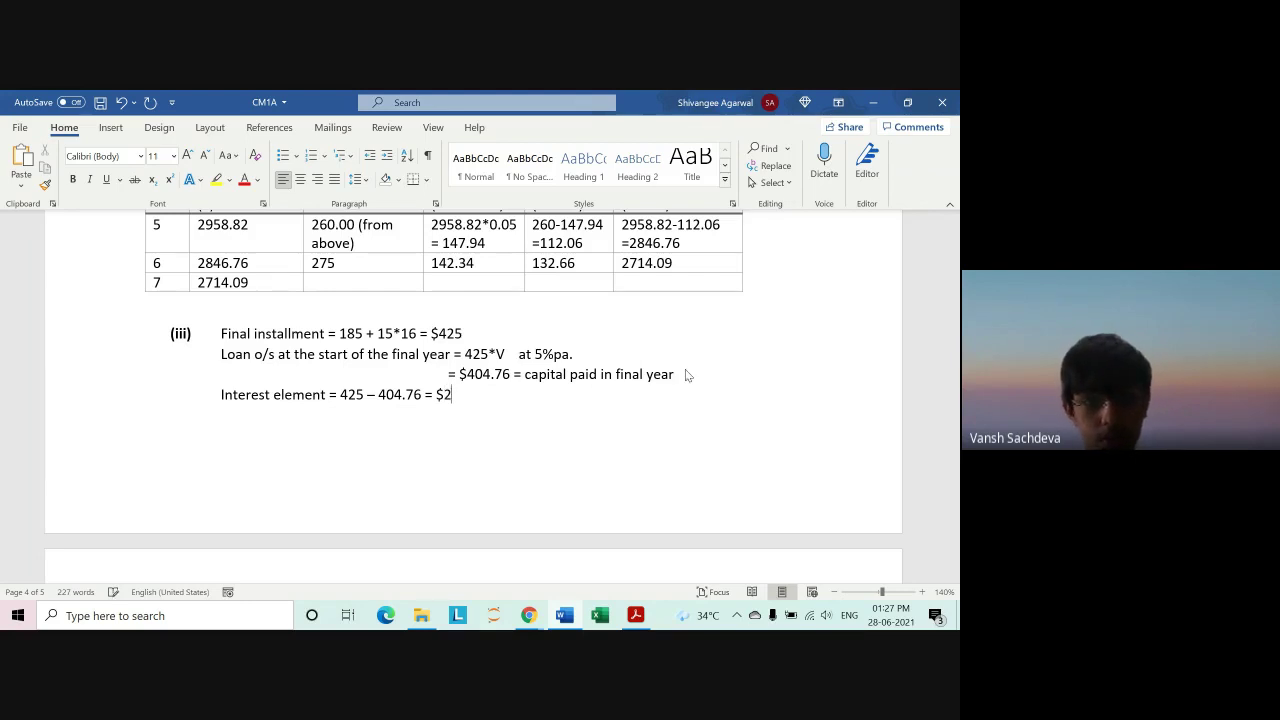
type("0.")
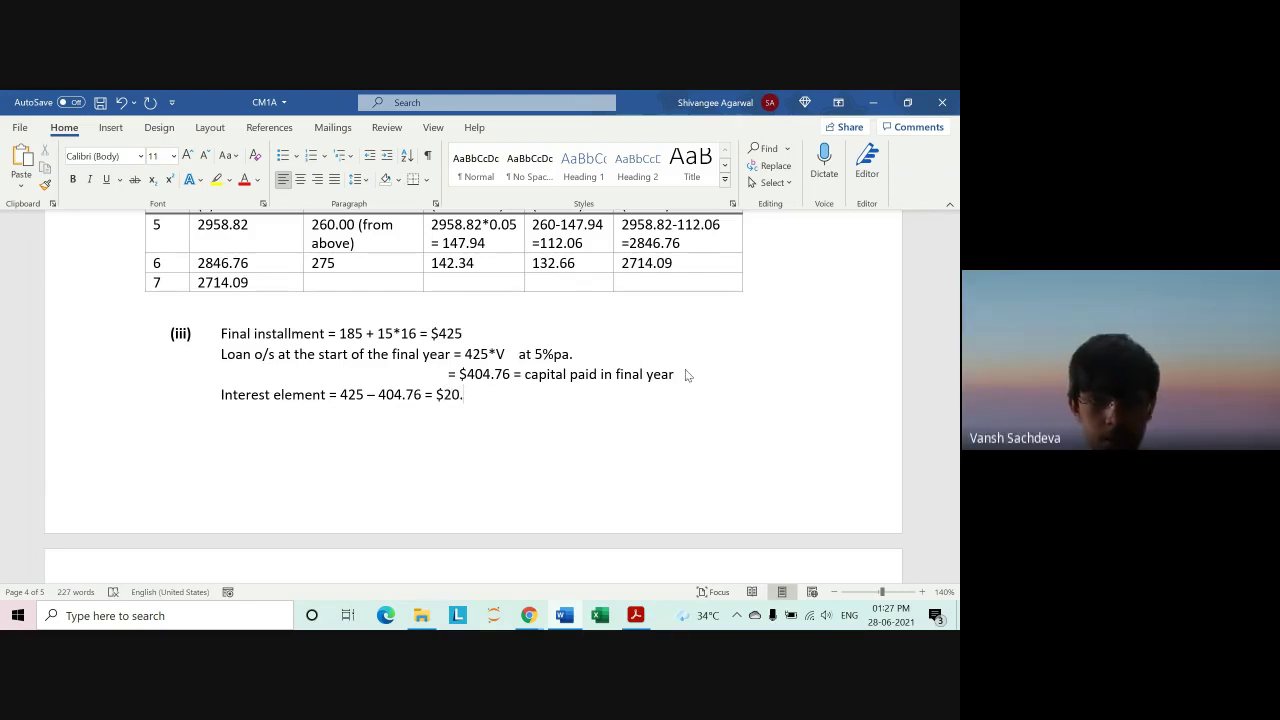
type("24")
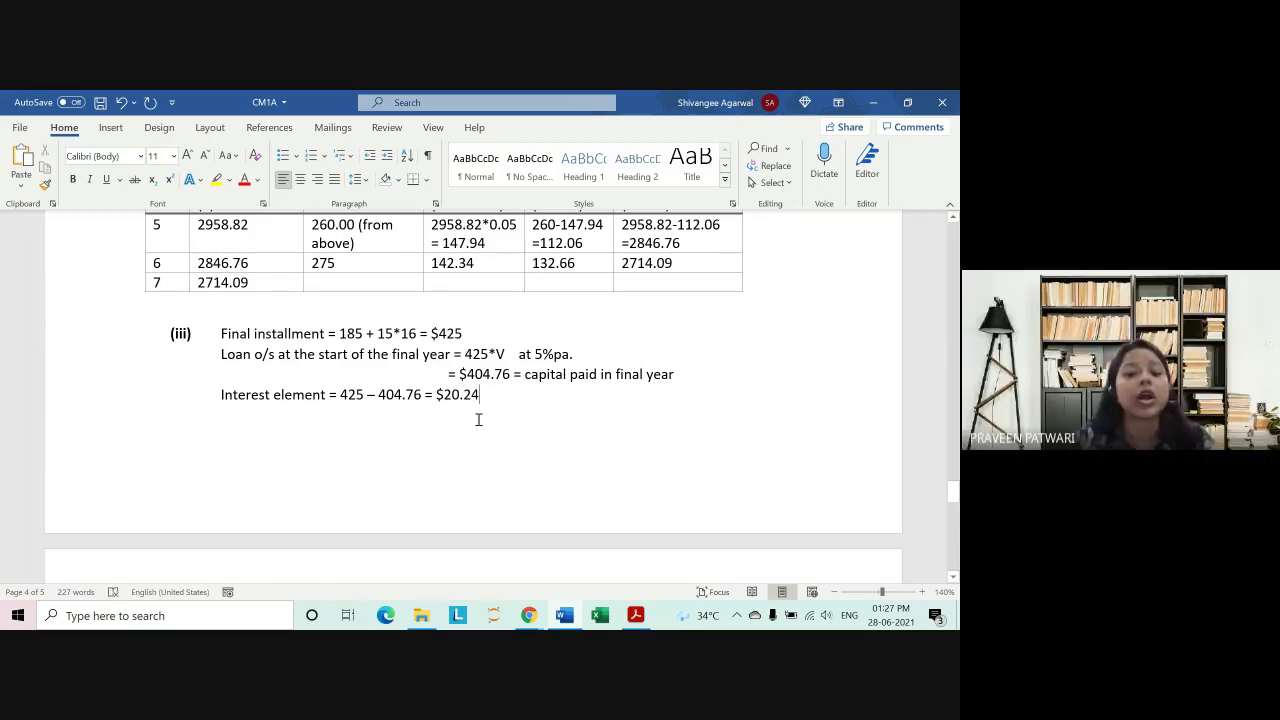
left_click_drag(482, 394, 222, 330)
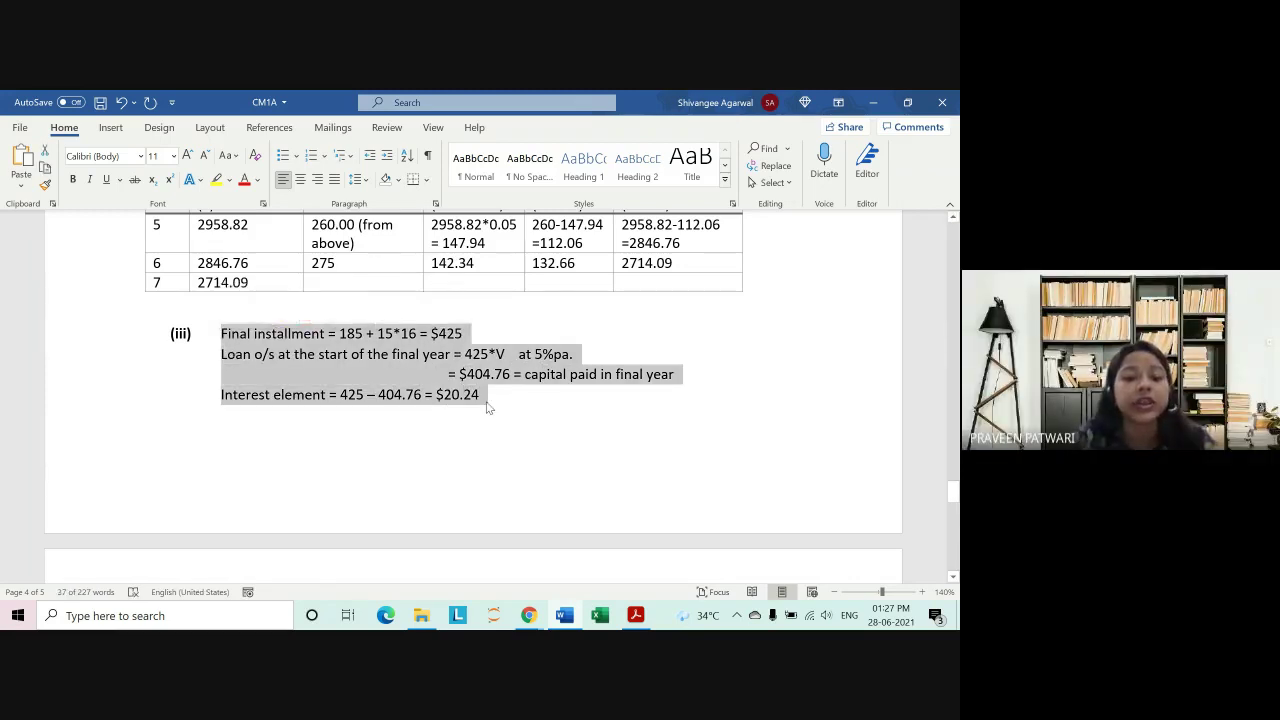
scroll(487, 407, "up", 3)
scroll(717, 377, "up", 5)
scroll(762, 268, "down", 4)
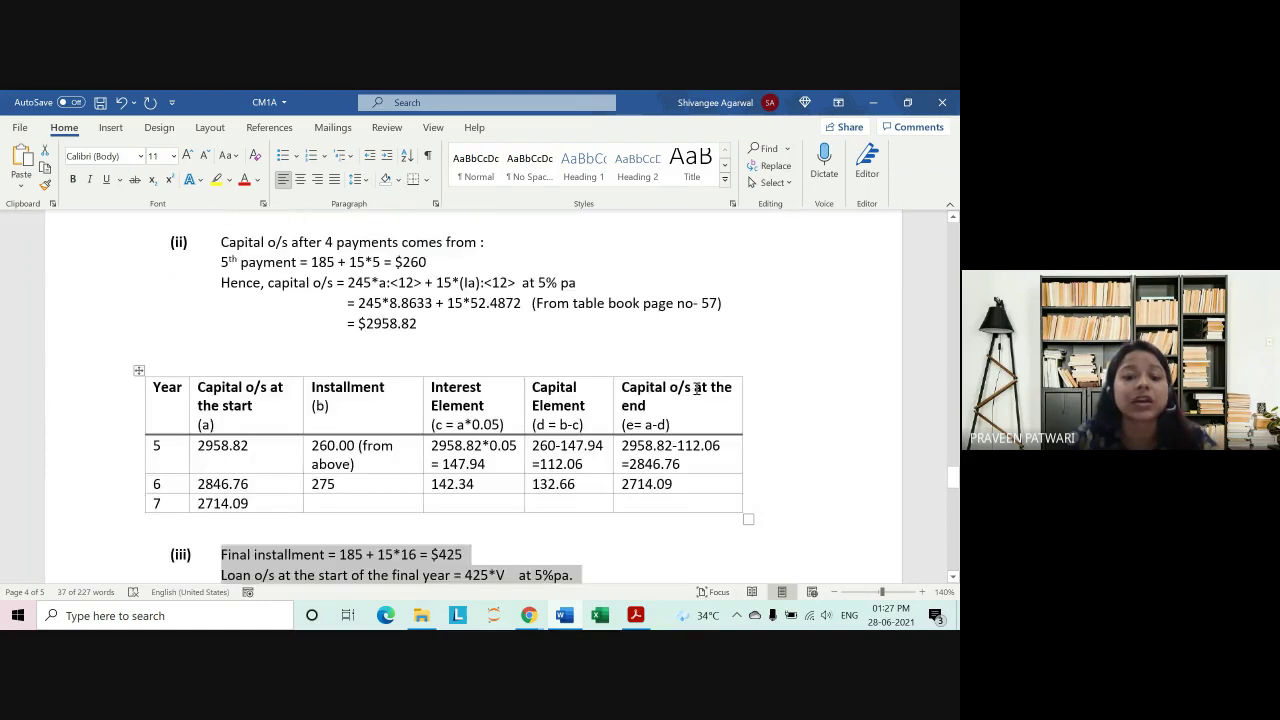
scroll(566, 423, "down", 4)
left_click(697, 370)
left_click(221, 333, "shift")
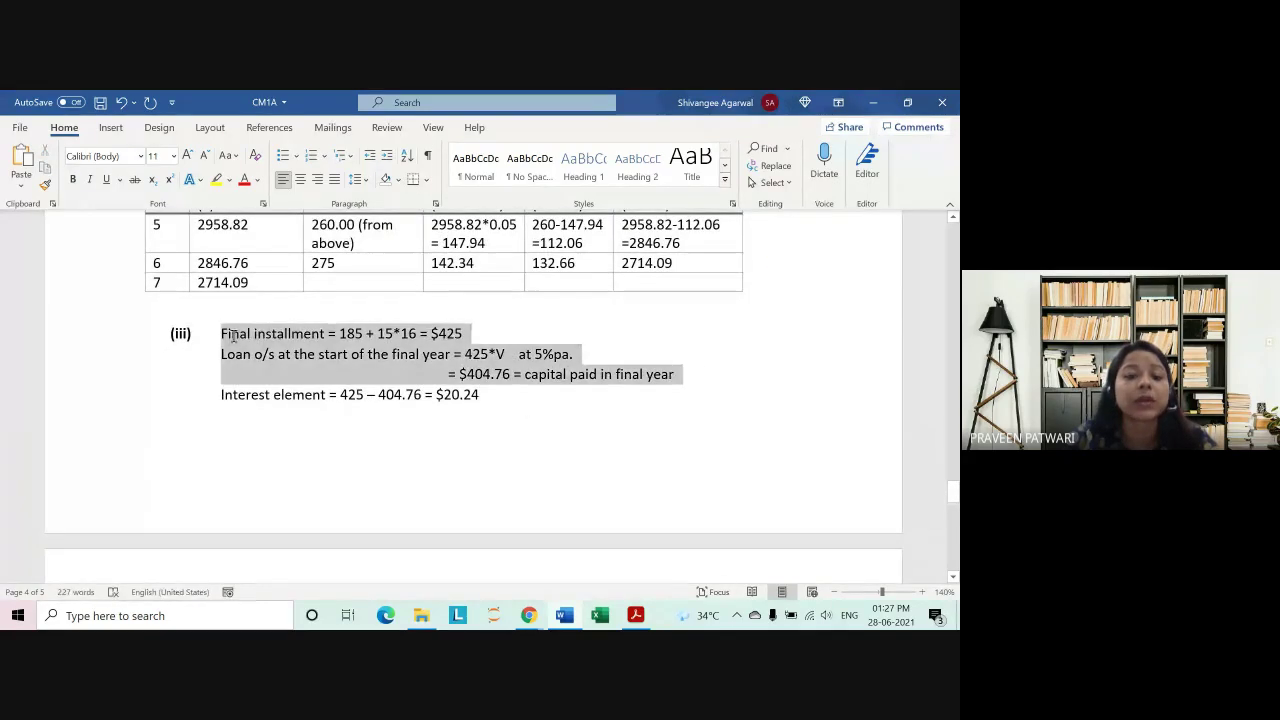
left_click_drag(494, 400, 229, 388)
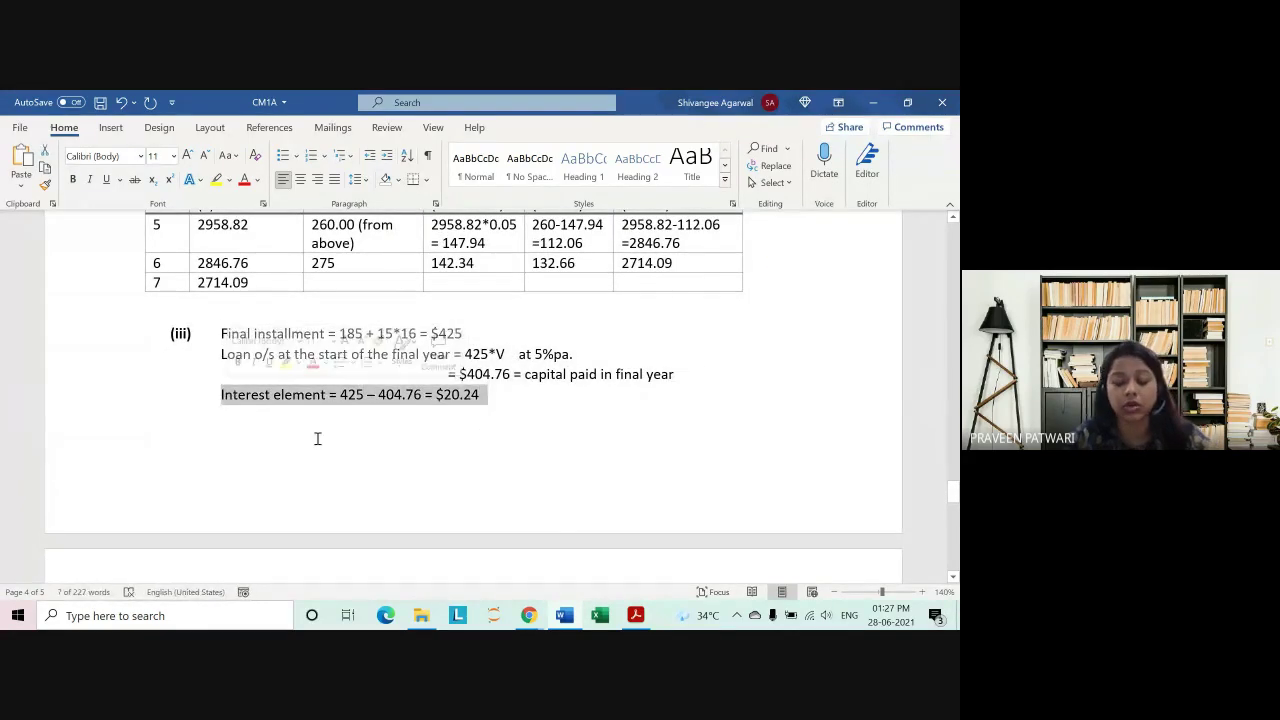
left_click(675, 486)
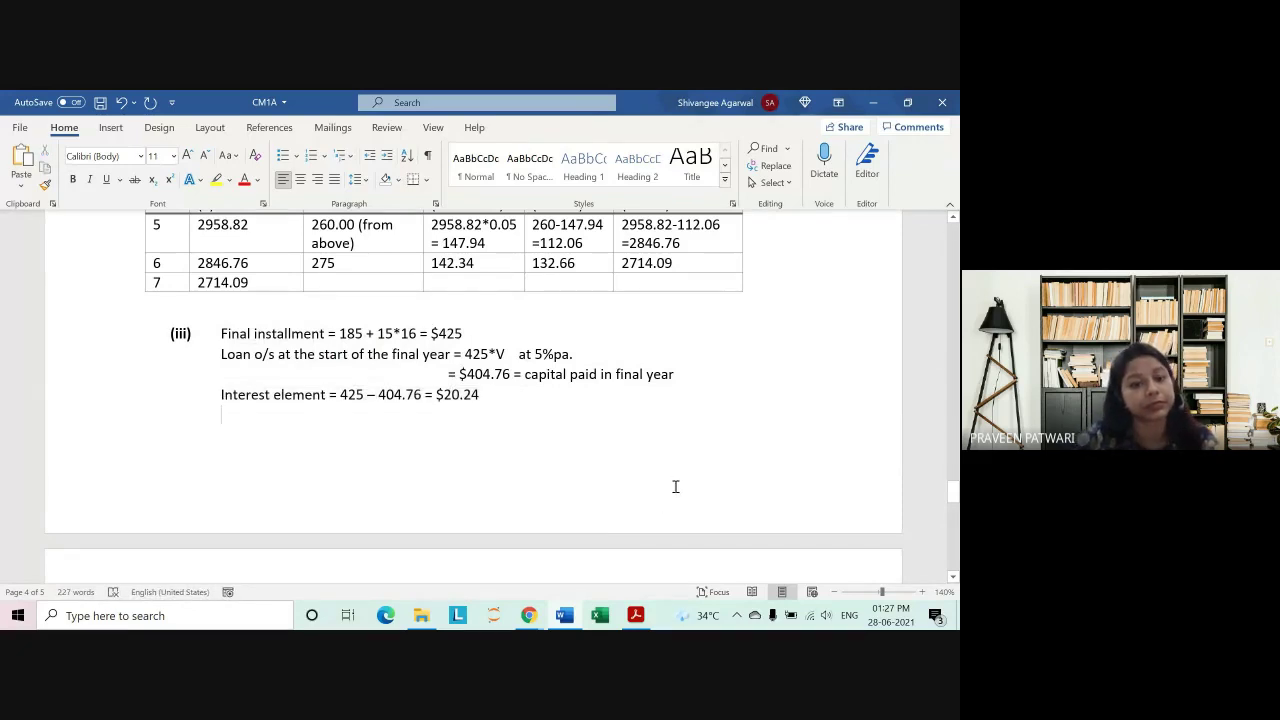
scroll(675, 486, "up", 2)
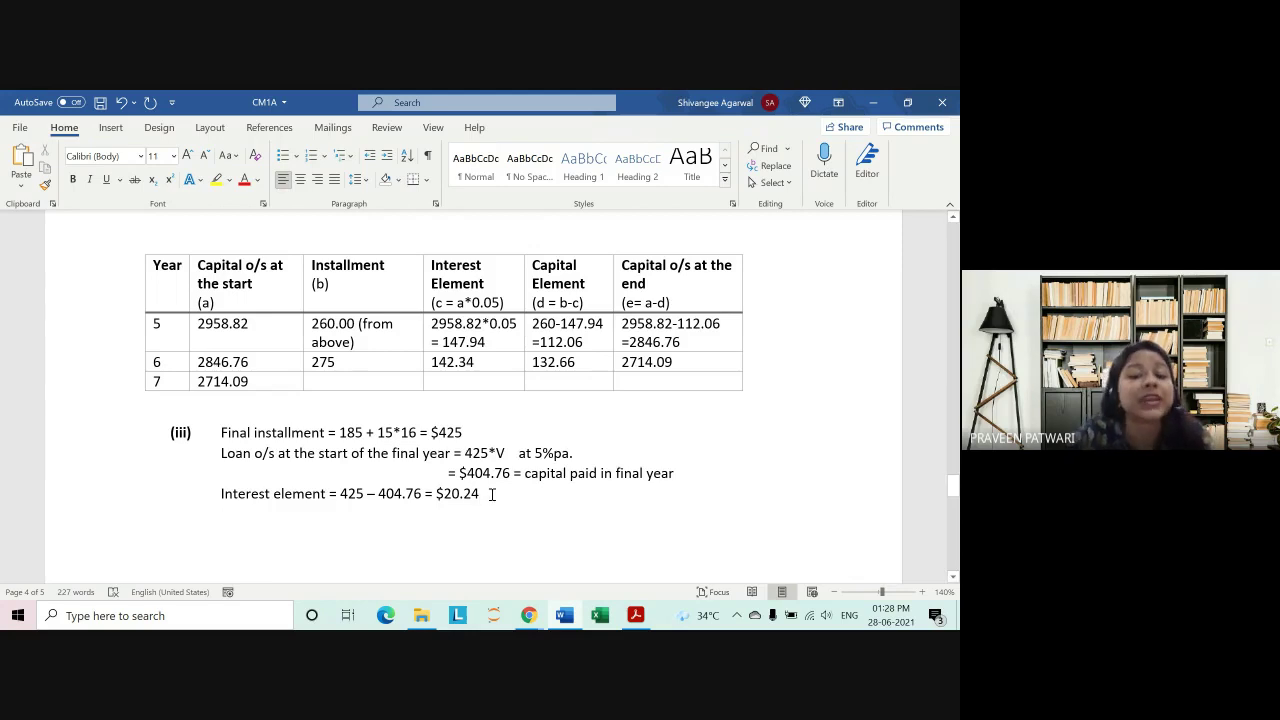
left_click_drag(488, 495, 213, 446)
left_click(305, 458)
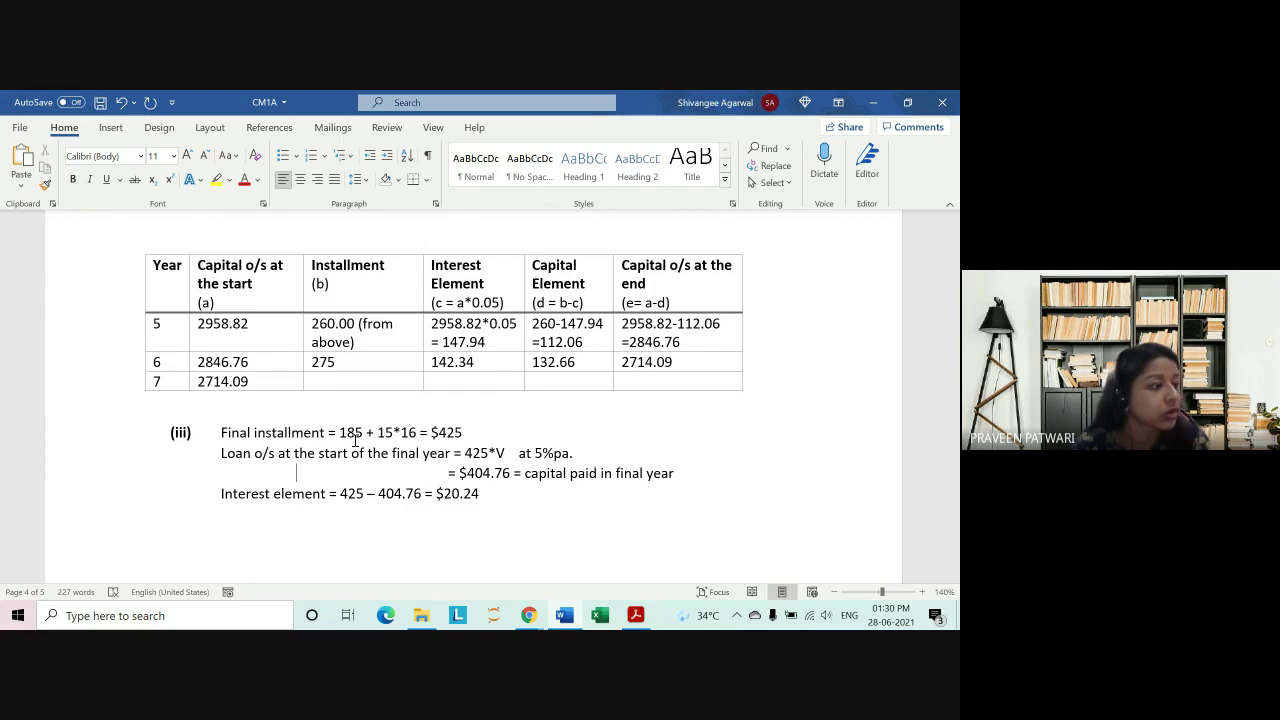
scroll(646, 251, "up", 2)
scroll(737, 309, "up", 3)
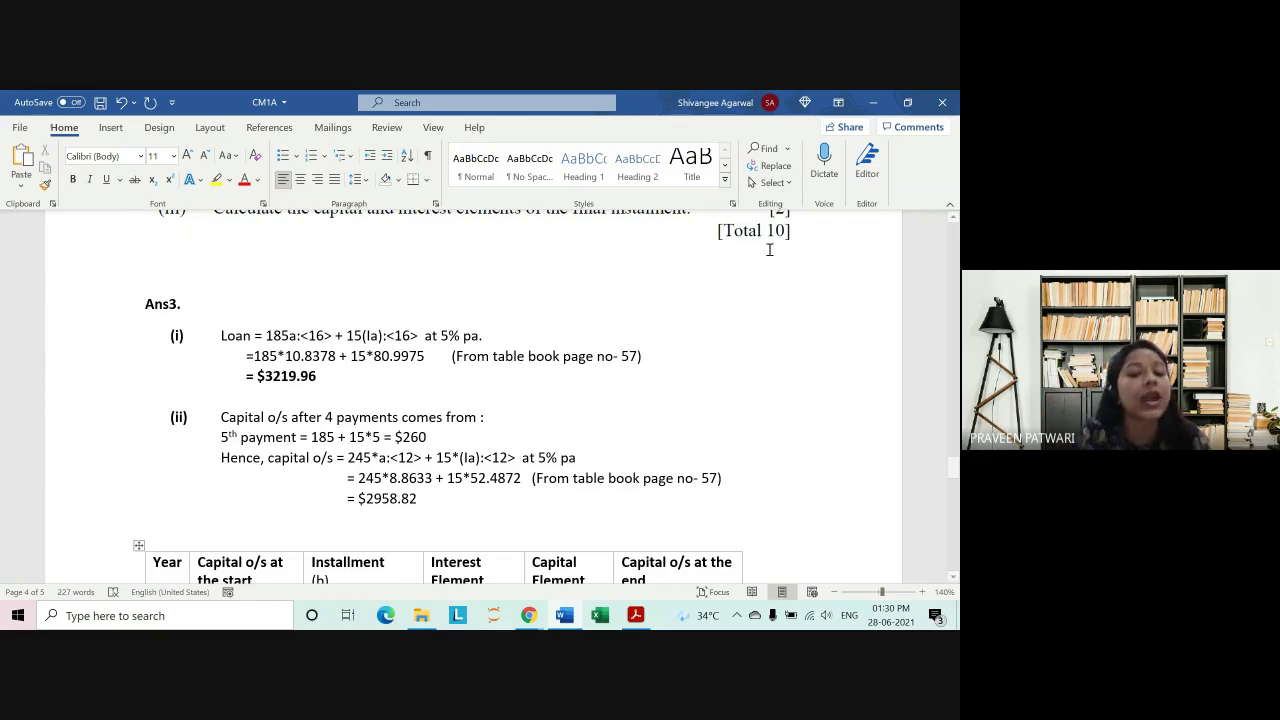
scroll(837, 291, "down", 1)
scroll(837, 291, "down", 2)
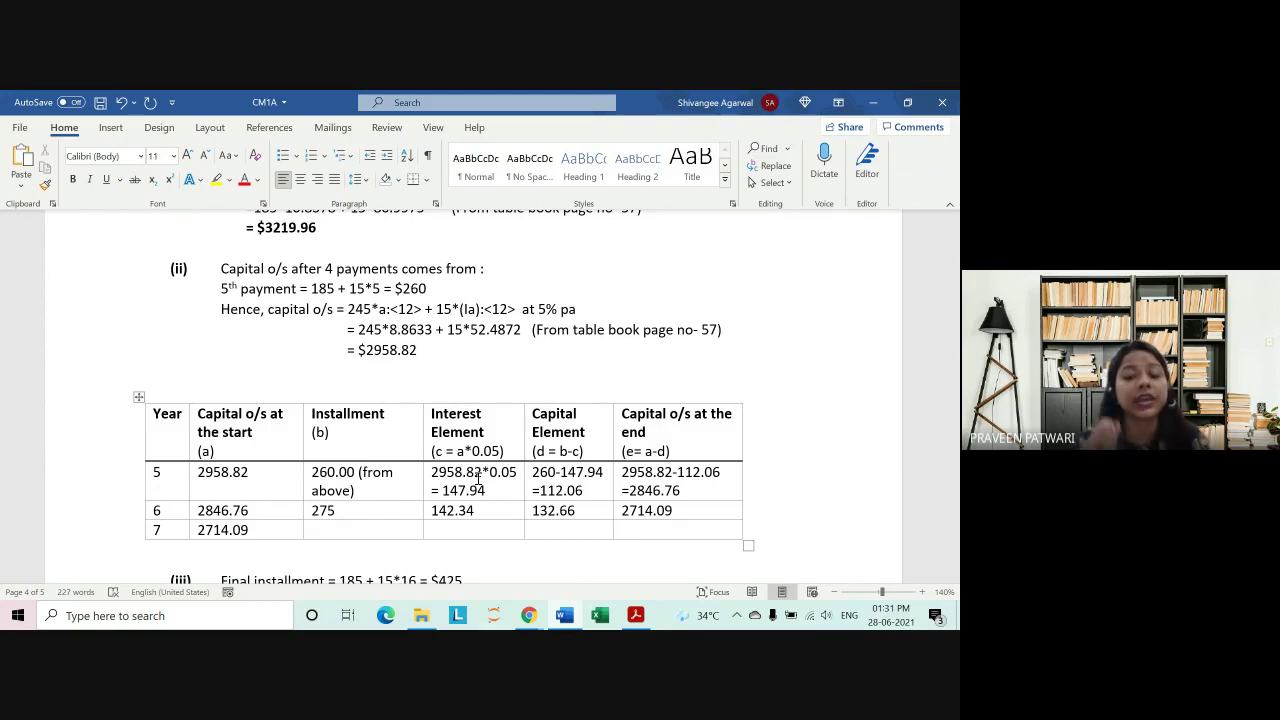
scroll(497, 457, "down", 2)
scroll(540, 445, "down", 1)
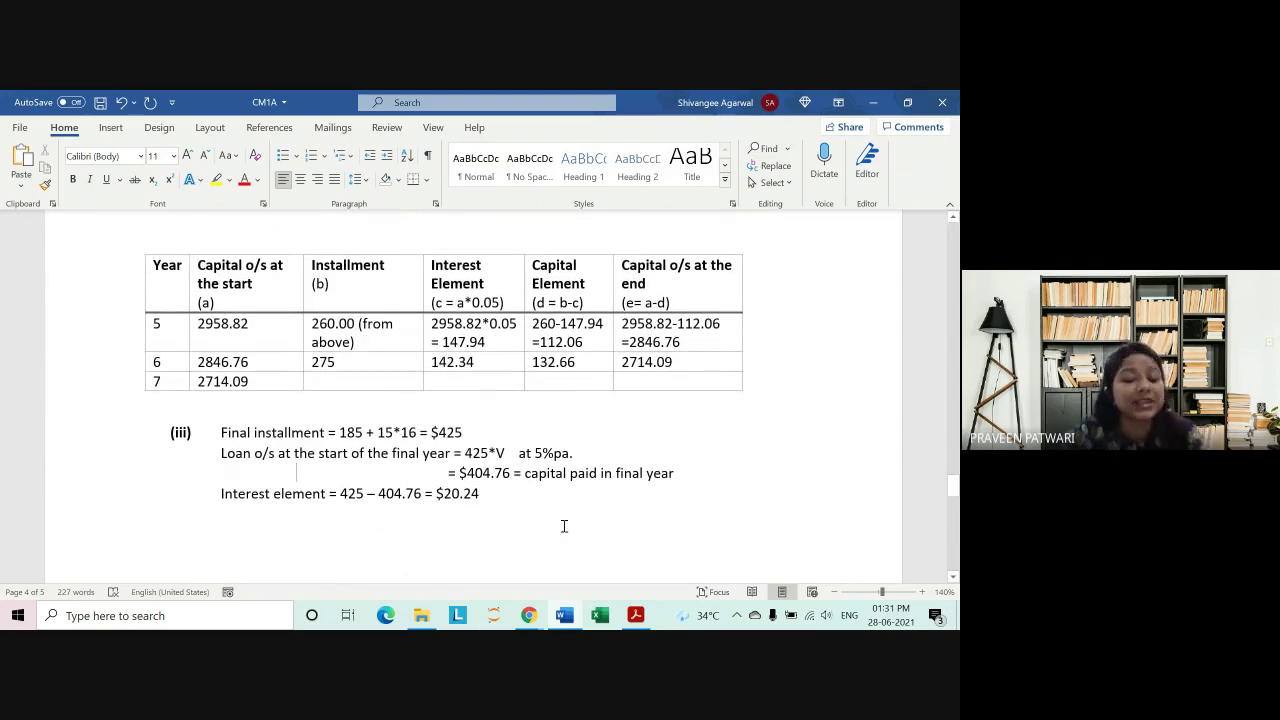
mouse_move(522, 618)
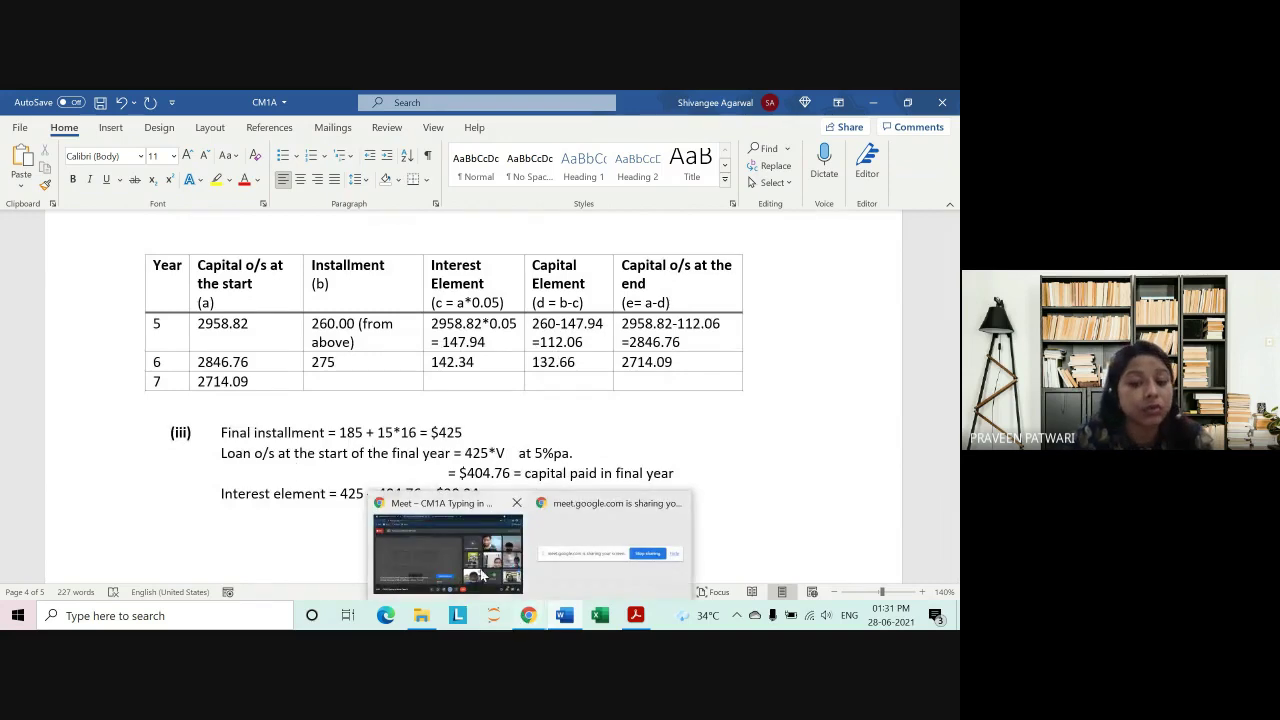
Step: Bring Google Meet forward, dismiss the mirroring warning and stop presenting
left_click(430, 540)
left_click(424, 521)
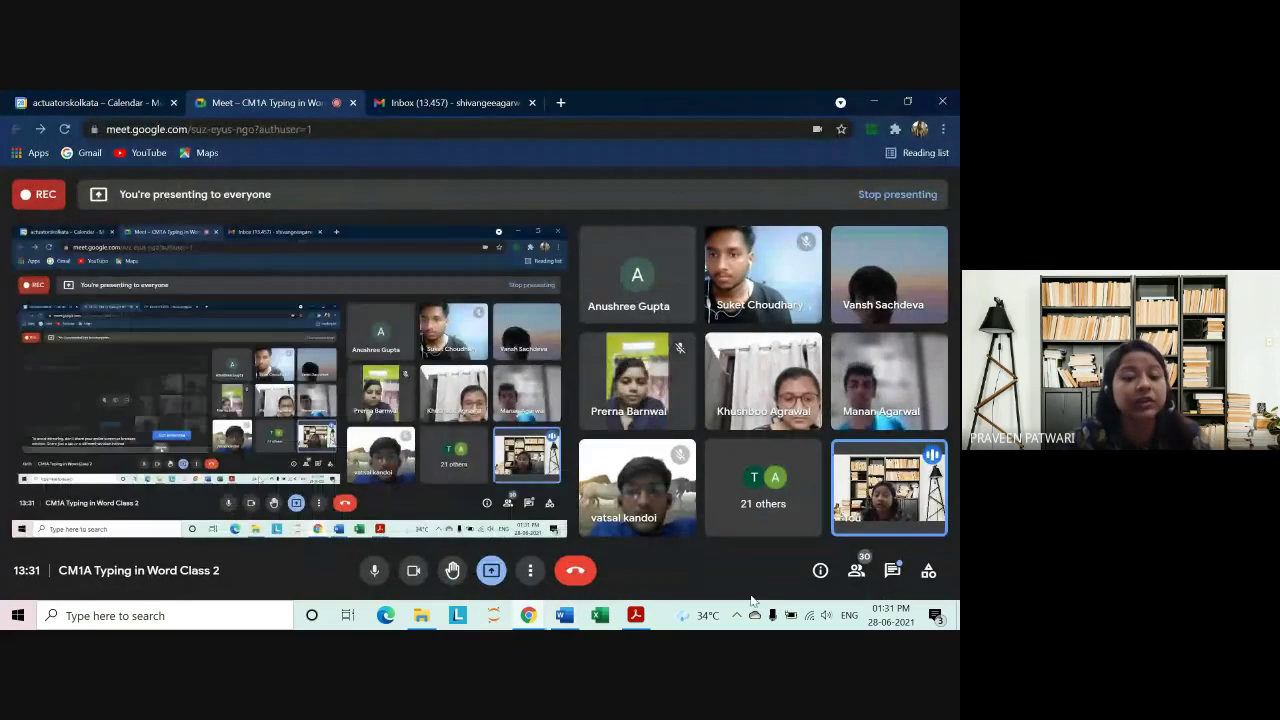
mouse_move(700, 615)
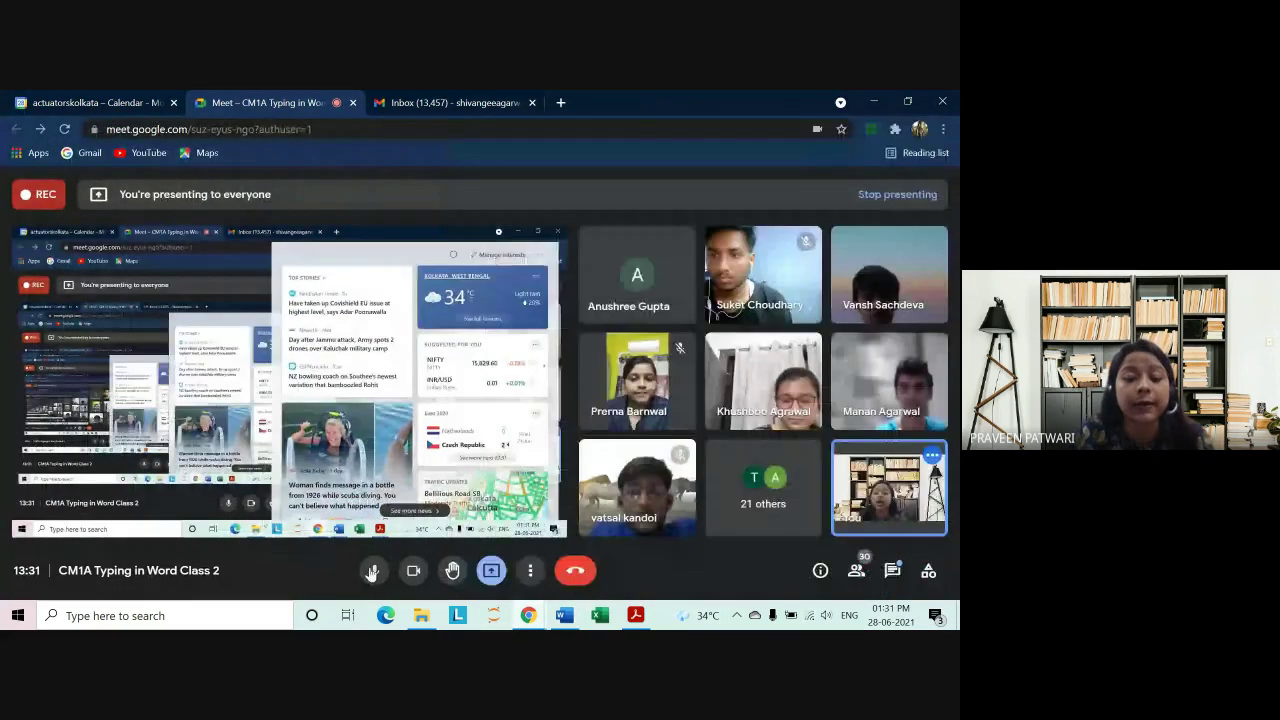
left_click(491, 573)
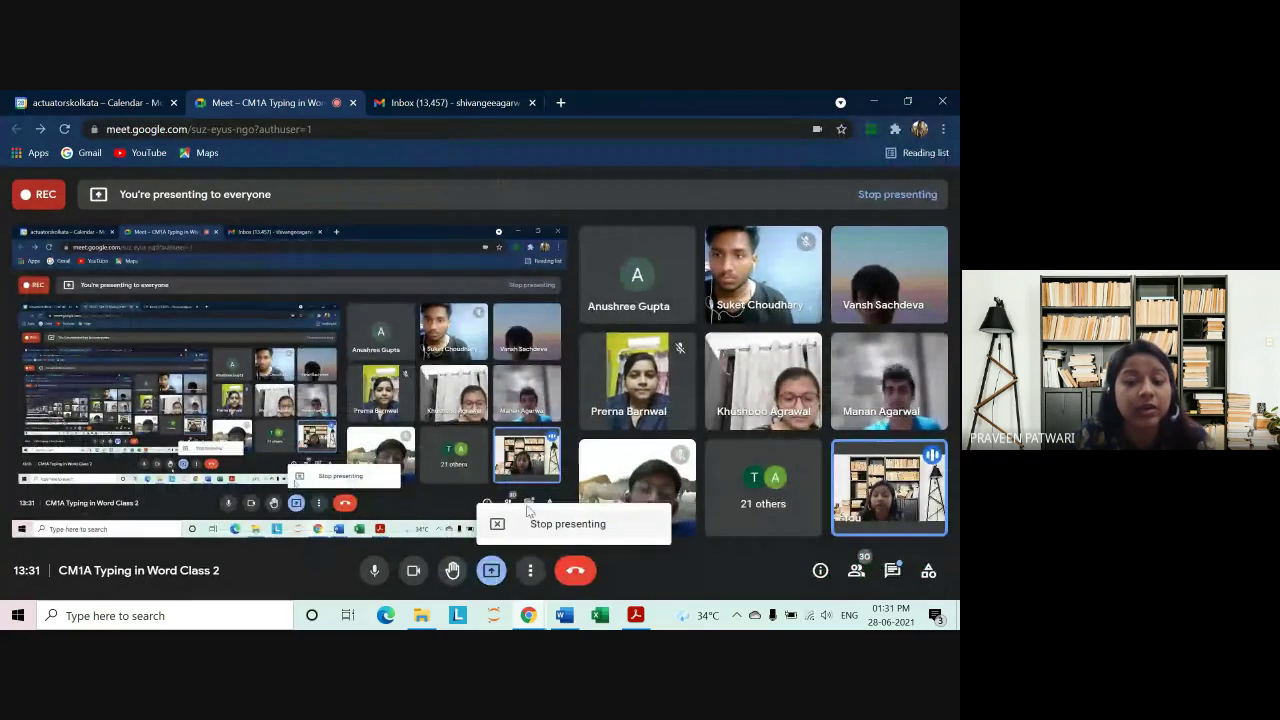
left_click(505, 524)
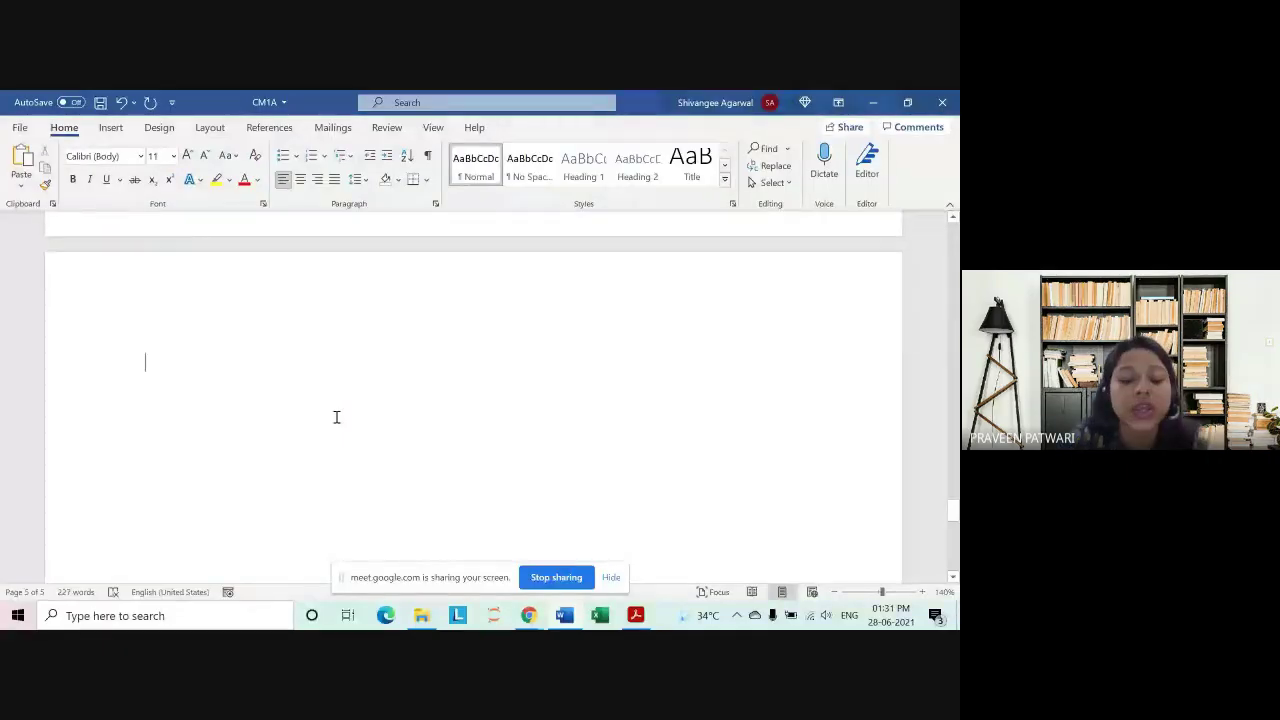
Step: Type '(Ia)bar' on one line and '(Ia)wholebar' on the line below it
type("I")
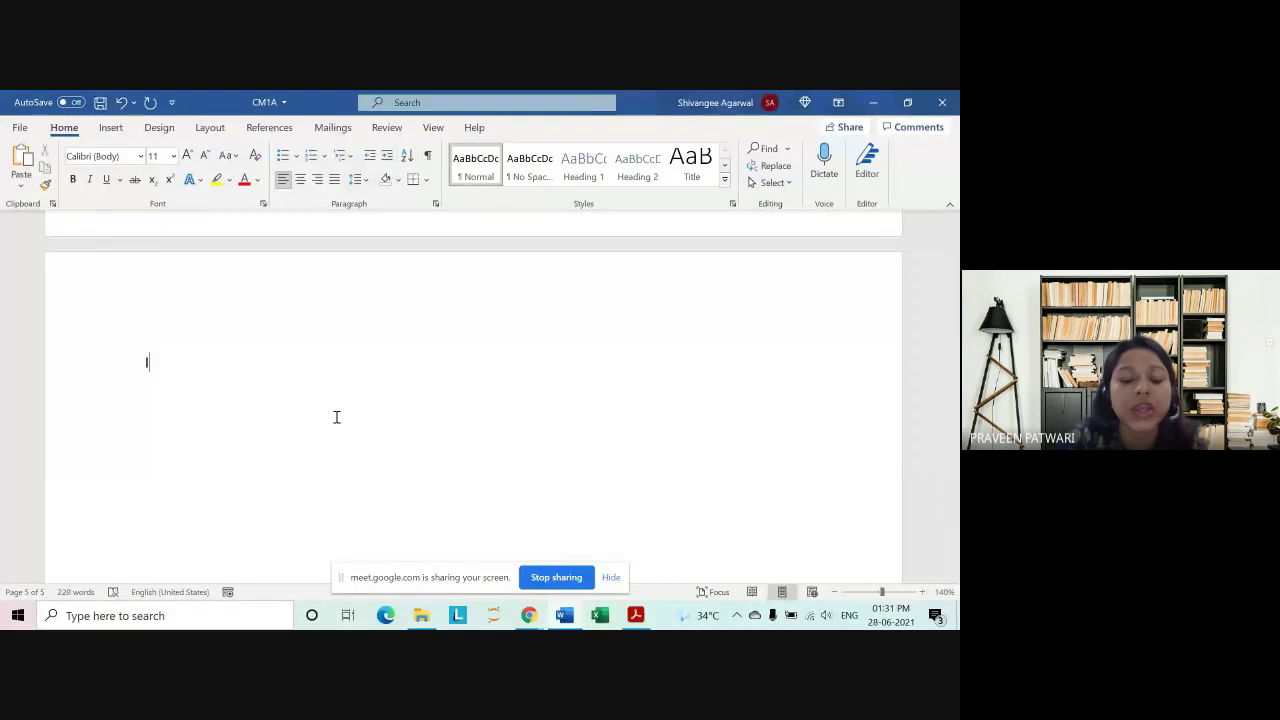
type("a")
type("(")
type(")")
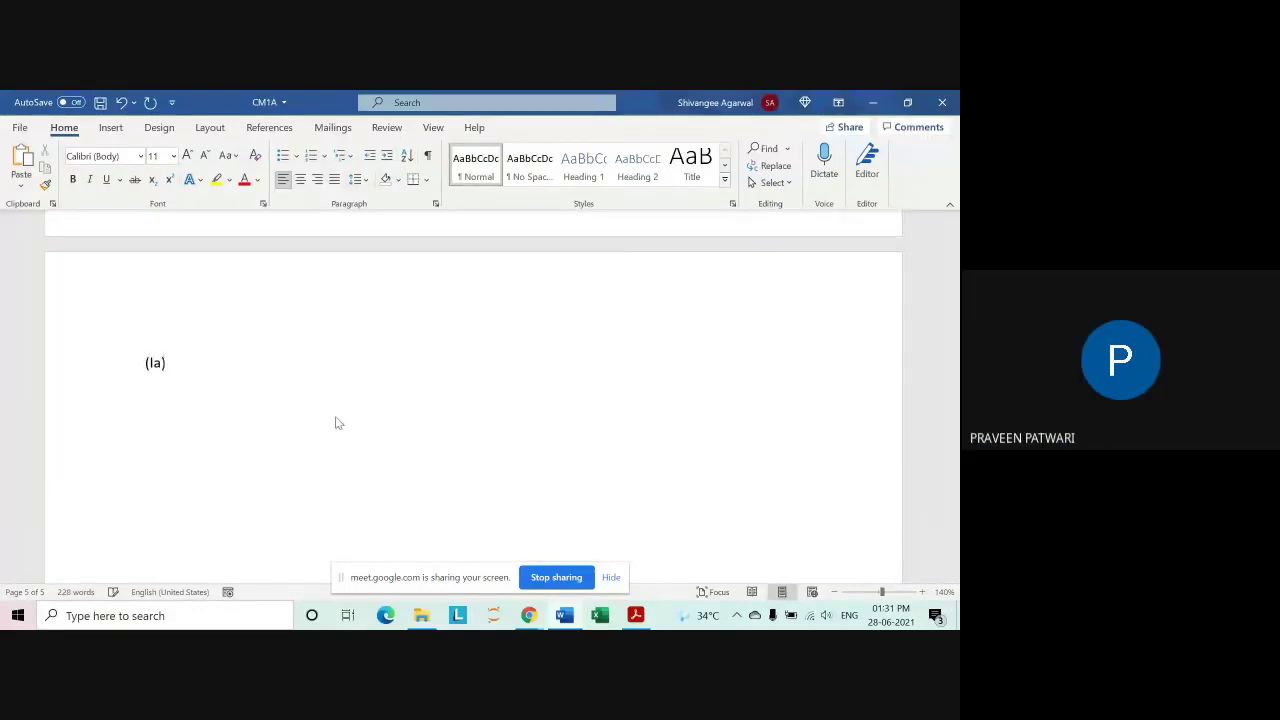
type("bar")
type(":14")
key("BackSpace")
key("BackSpace")
key("Return")
type("(Ia")
type(")")
type("wholebar")
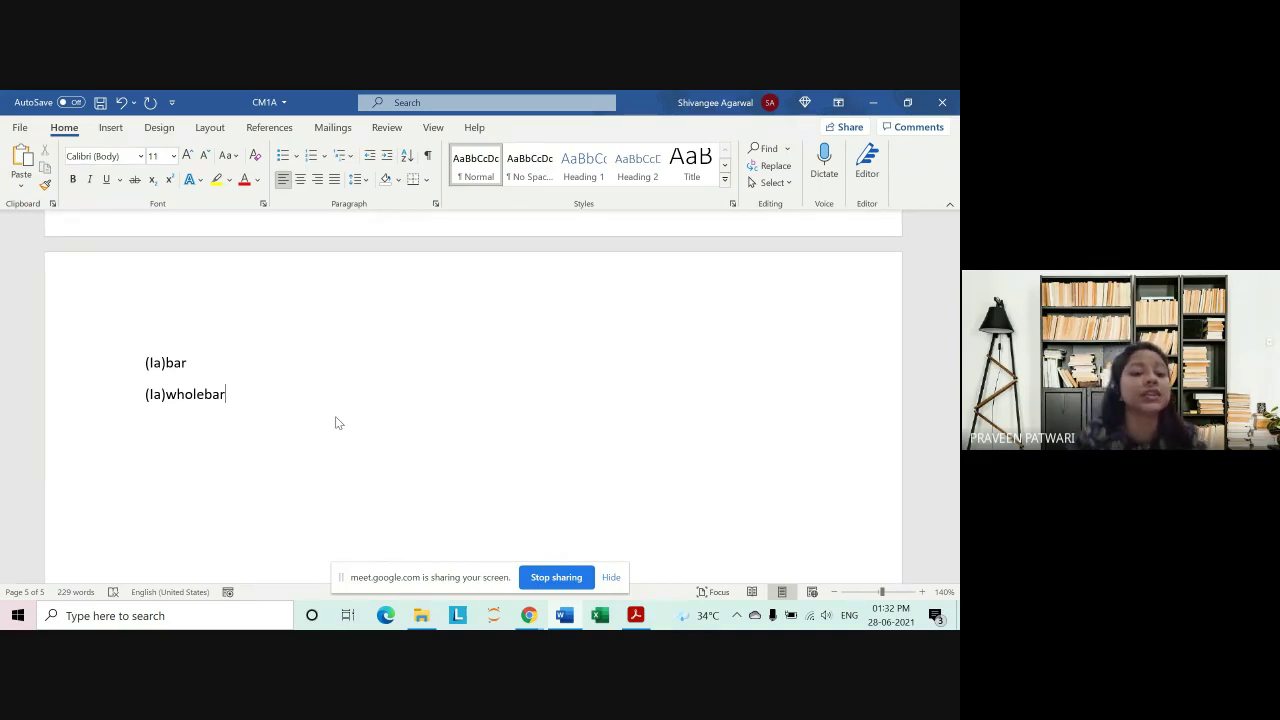
Step: Highlight the '(Ia)bar' and '(Ia)wholebar' lines in turn to point them out
left_click_drag(143, 363, 201, 363)
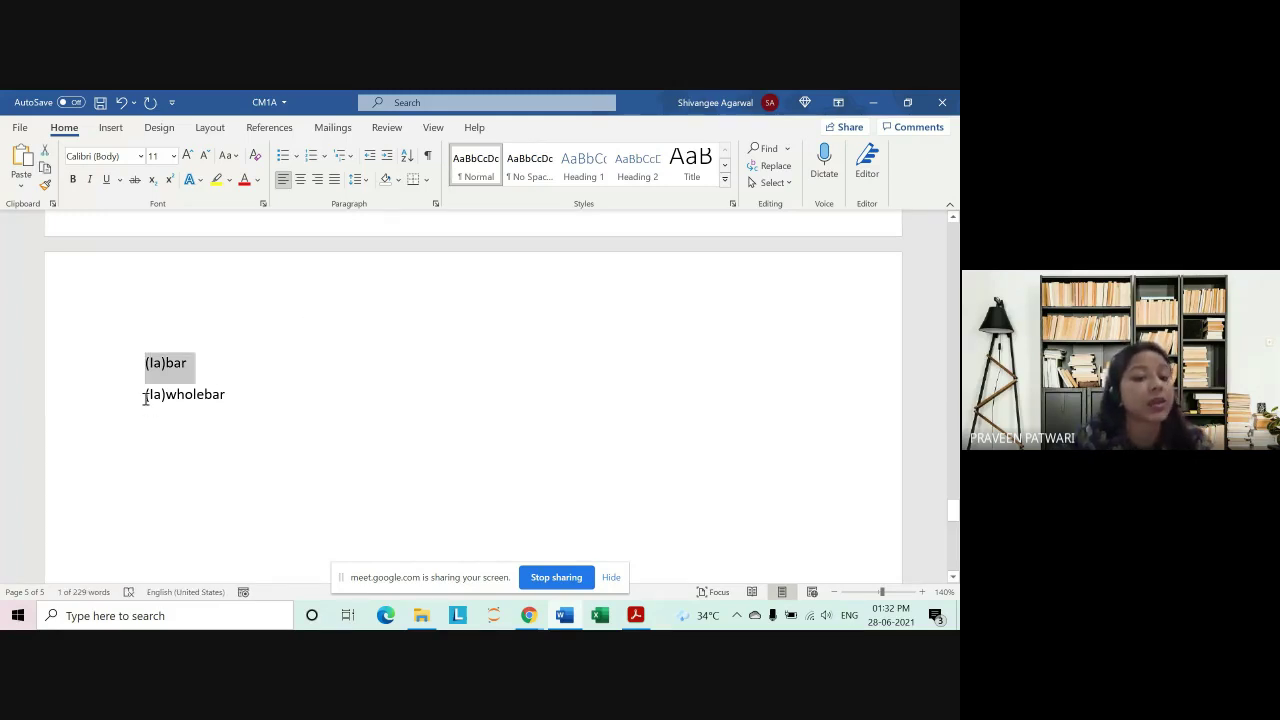
left_click_drag(145, 396, 240, 400)
left_click(171, 402)
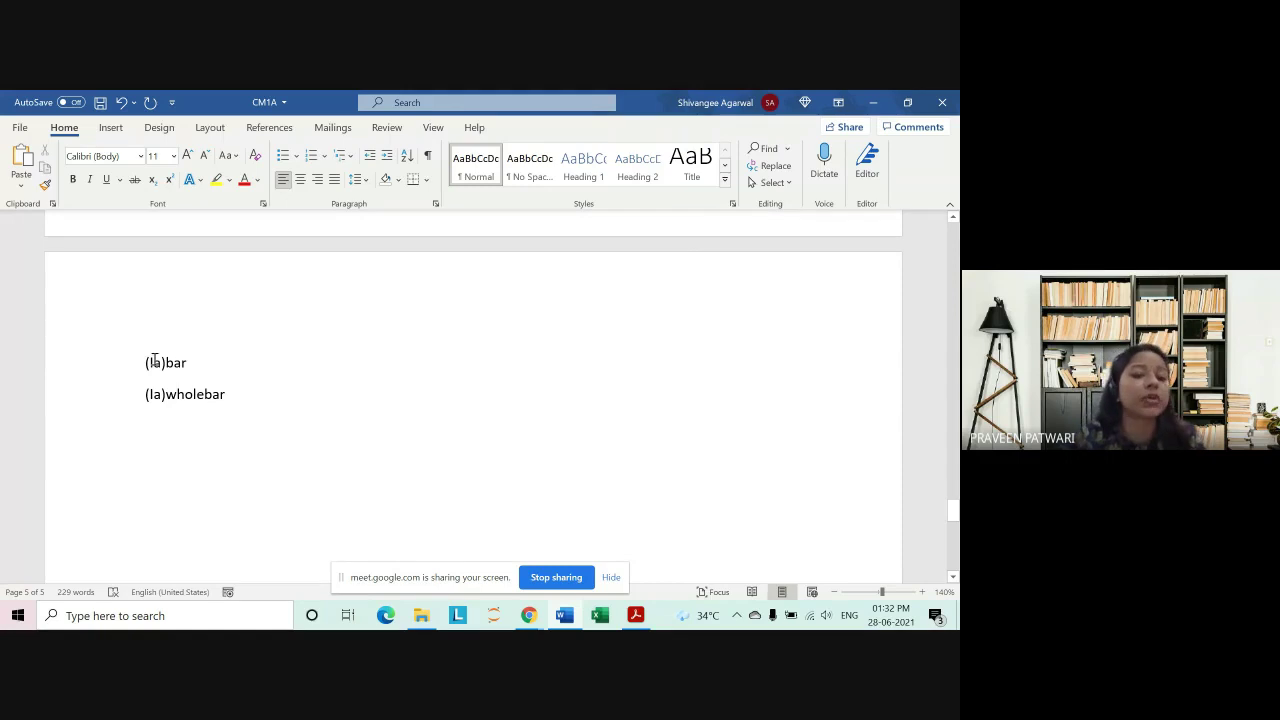
left_click_drag(138, 365, 206, 363)
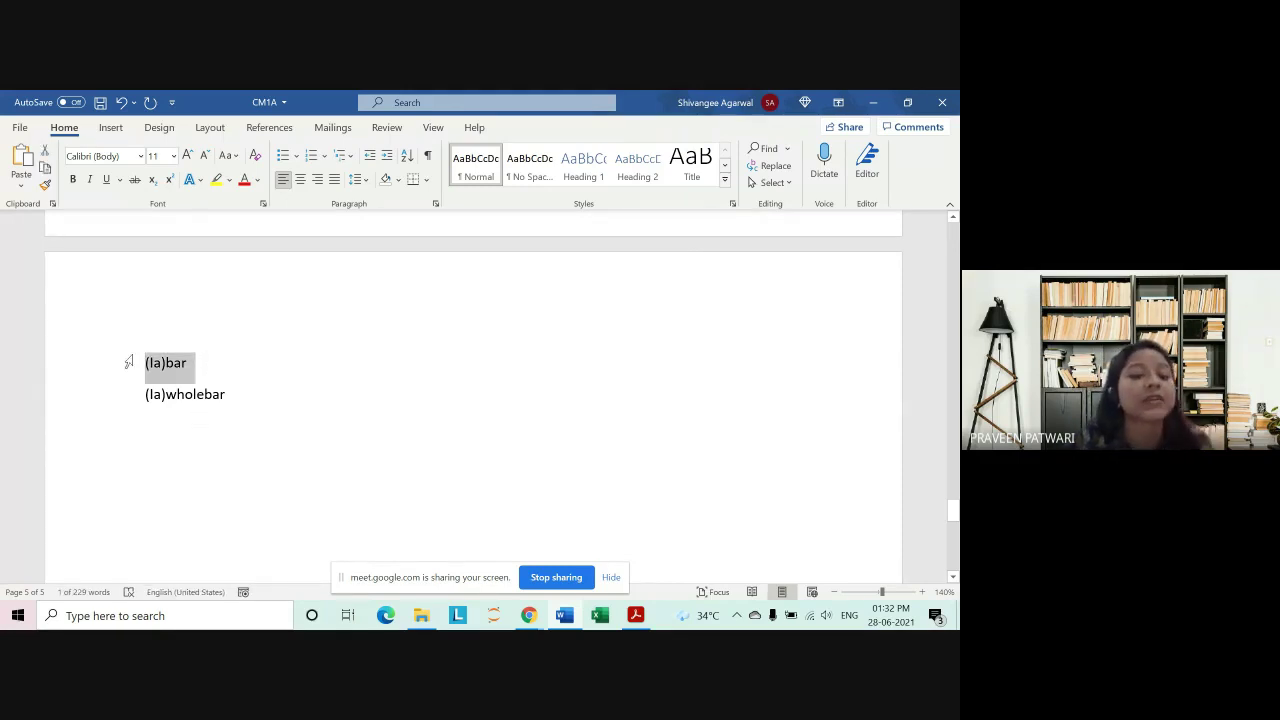
left_click(165, 365)
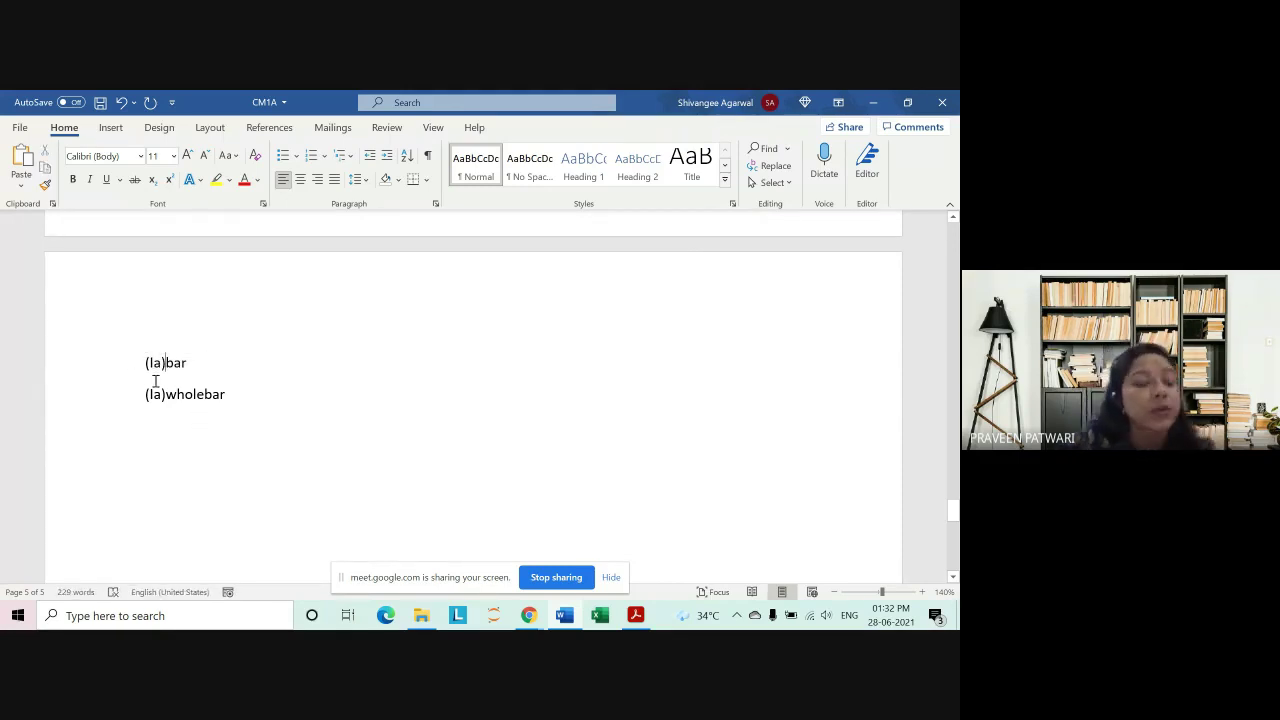
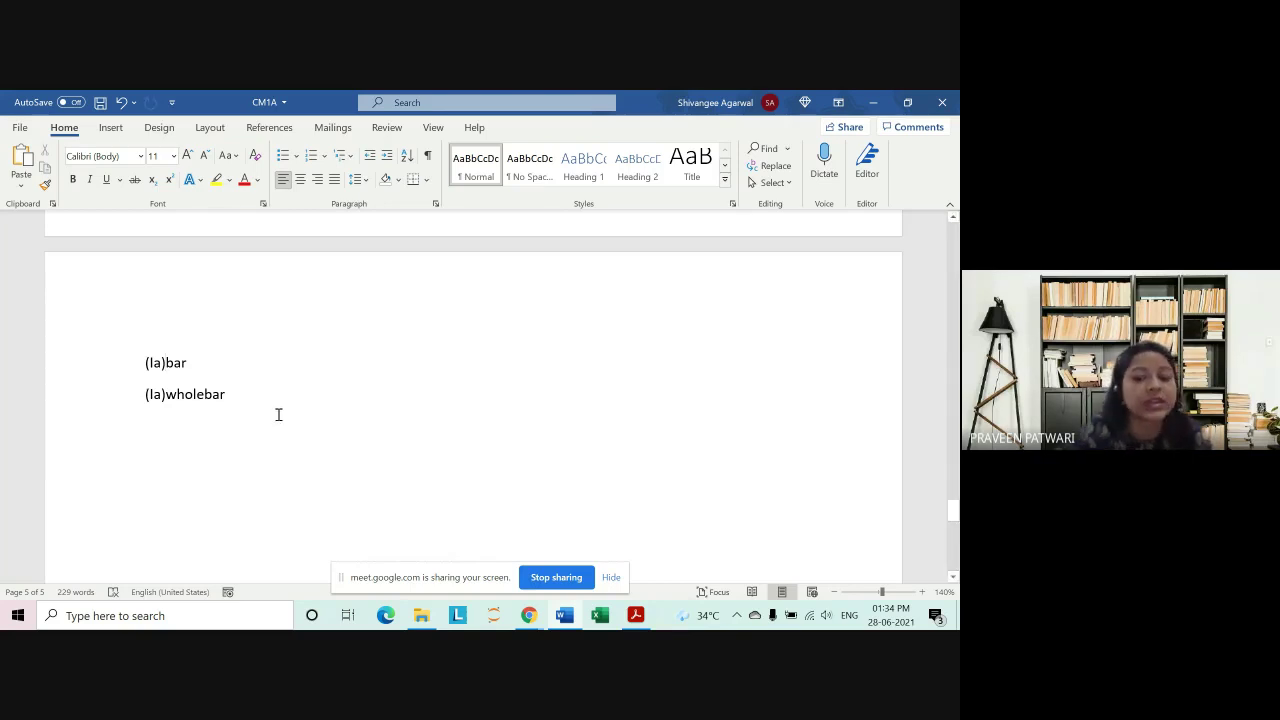
Step: Compare the handbook PDF notation table with the (Ia)wholebar line in the CM1A document
left_click(635, 615)
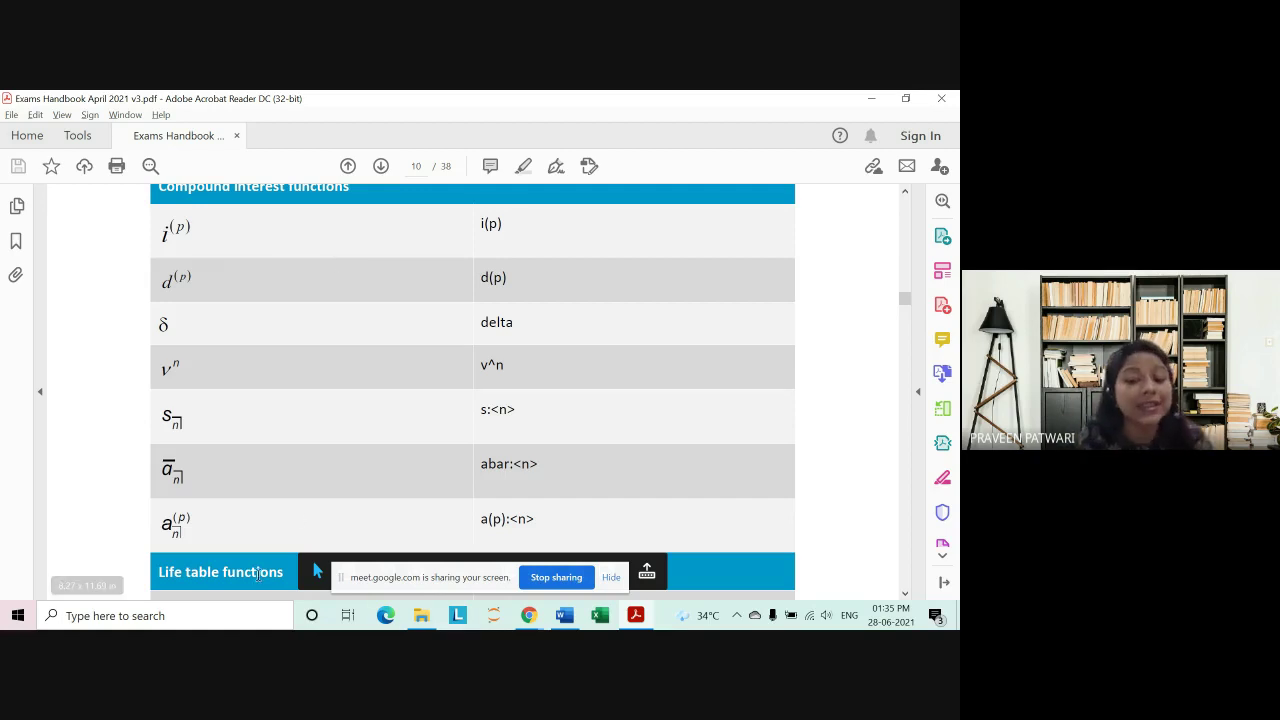
left_click(563, 616)
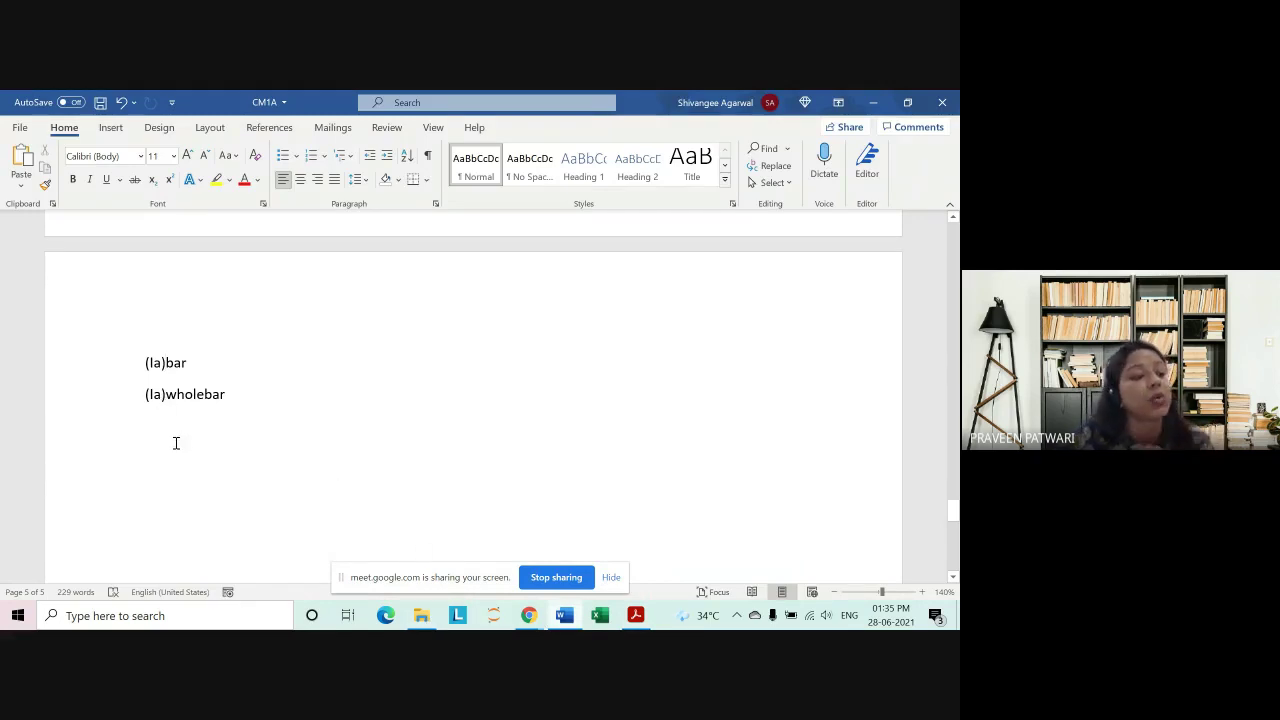
triple_click(251, 395)
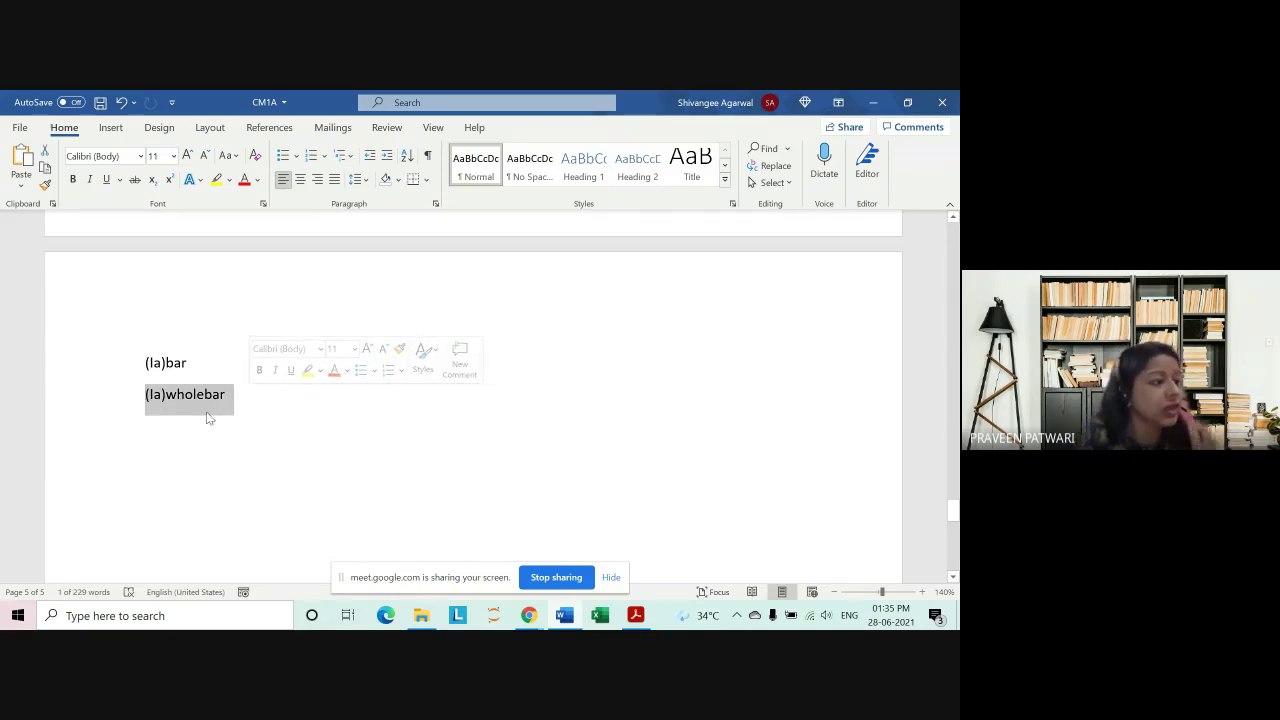
left_click(163, 394)
Step: Highlight the (Ia)wholebar notation, deselect it, and bring up Chrome's open windows
mouse_move(192, 363)
left_mouse_down()
mouse_move(145, 394)
mouse_move(230, 394)
left_mouse_up()
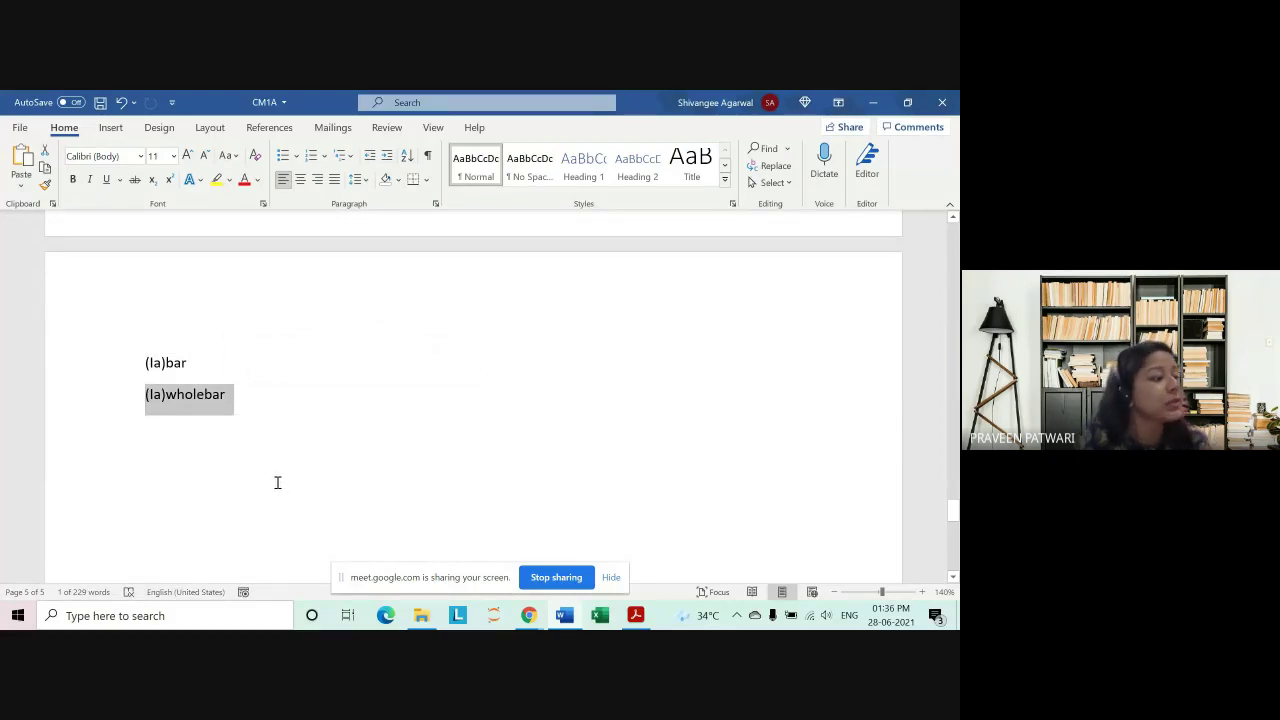
left_click(222, 466)
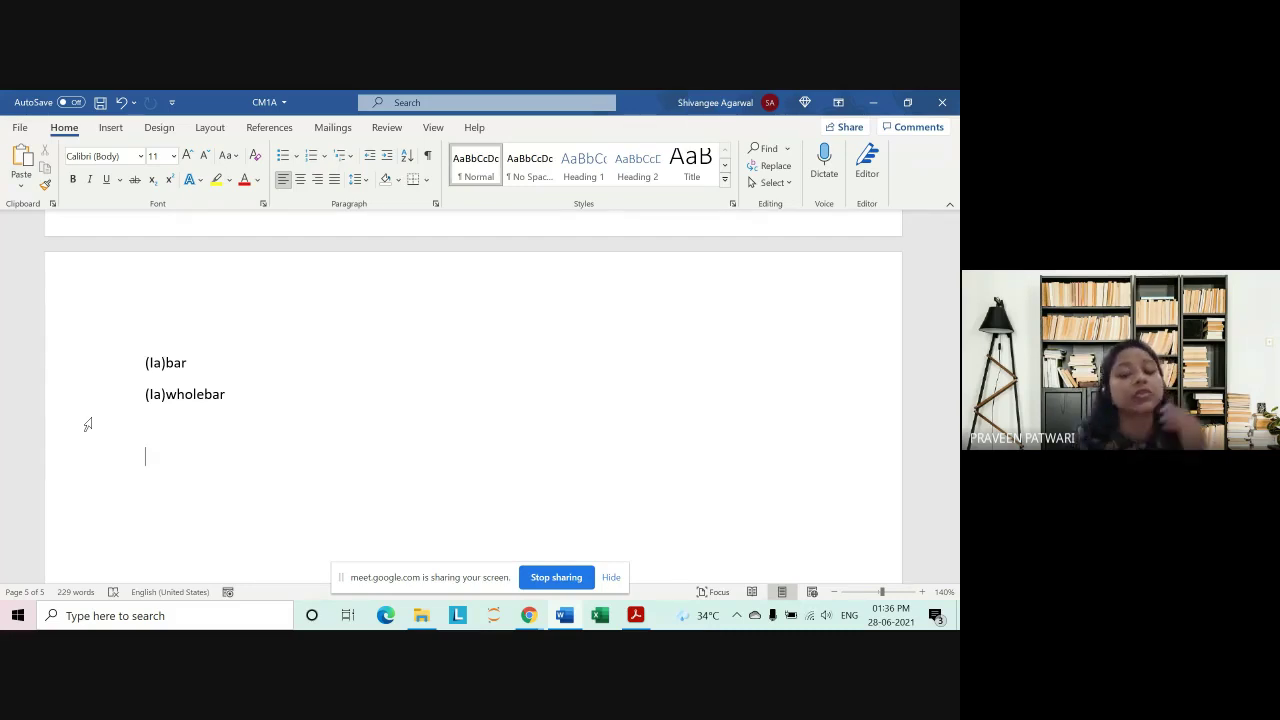
left_click(612, 579)
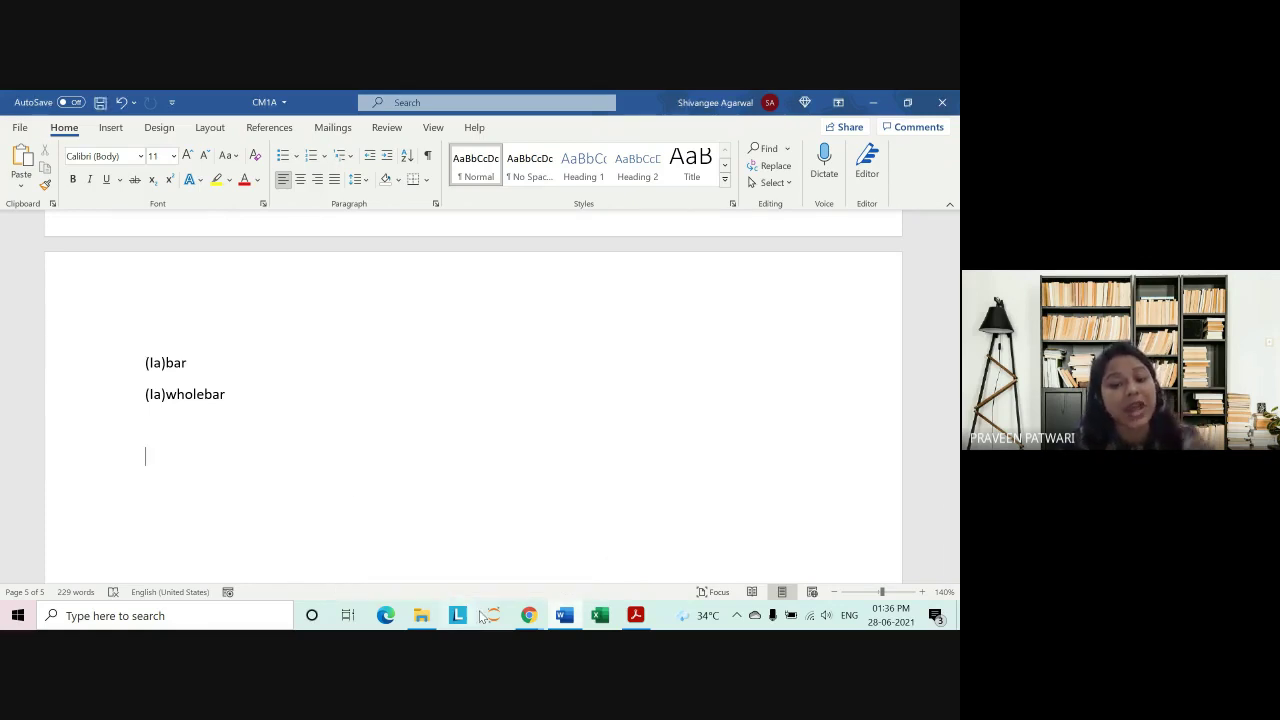
Step: Bring the Google Meet class window forward and stop sharing the Word CM1A page
mouse_move(528, 613)
left_click(472, 570)
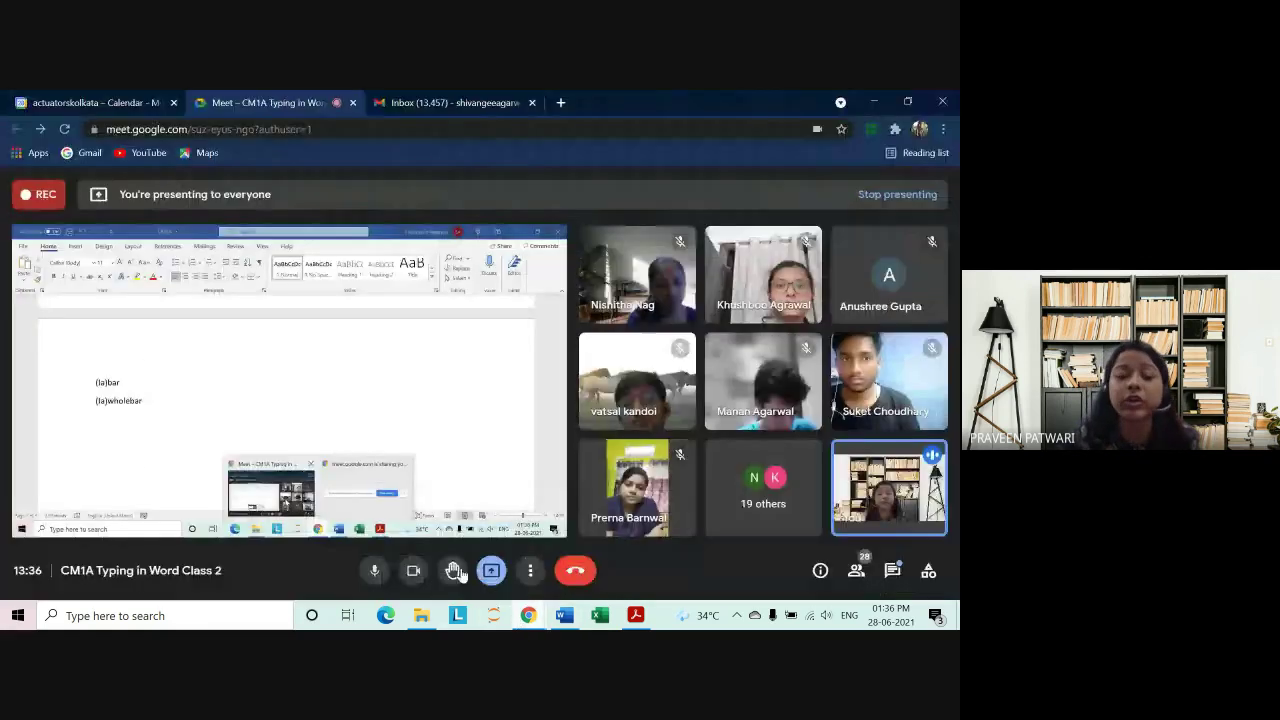
left_click(483, 578)
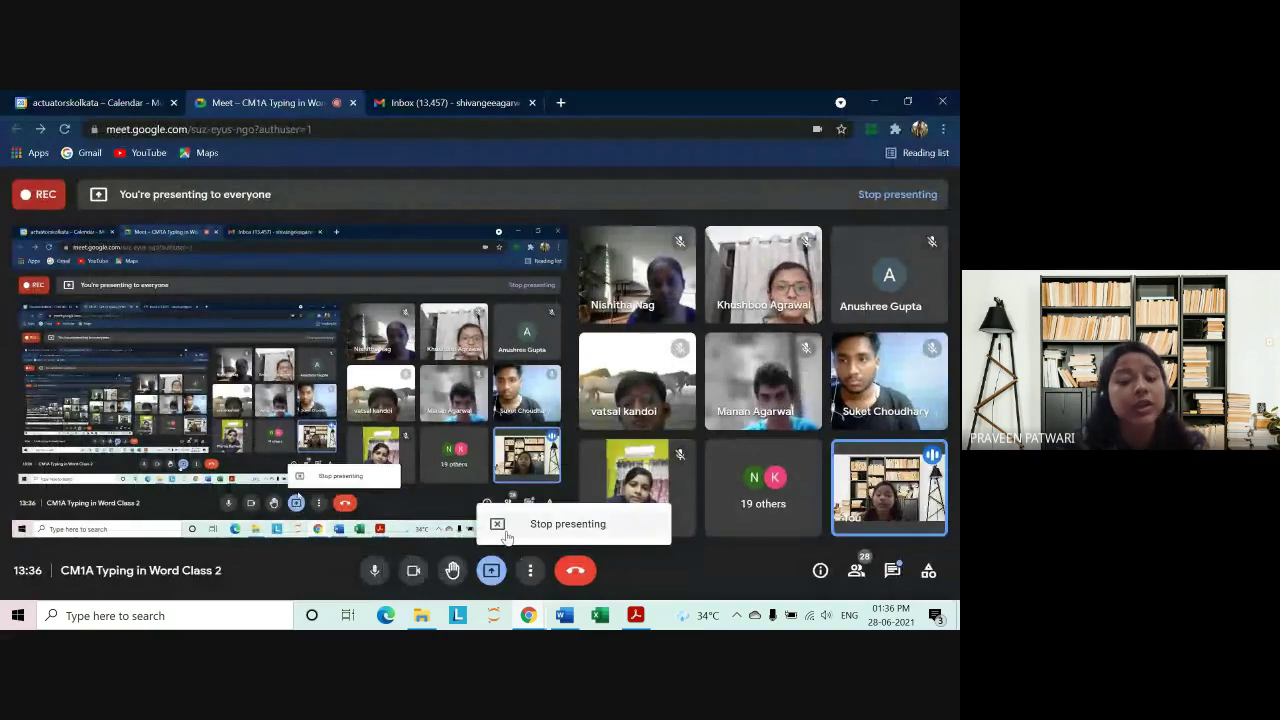
left_click(492, 526)
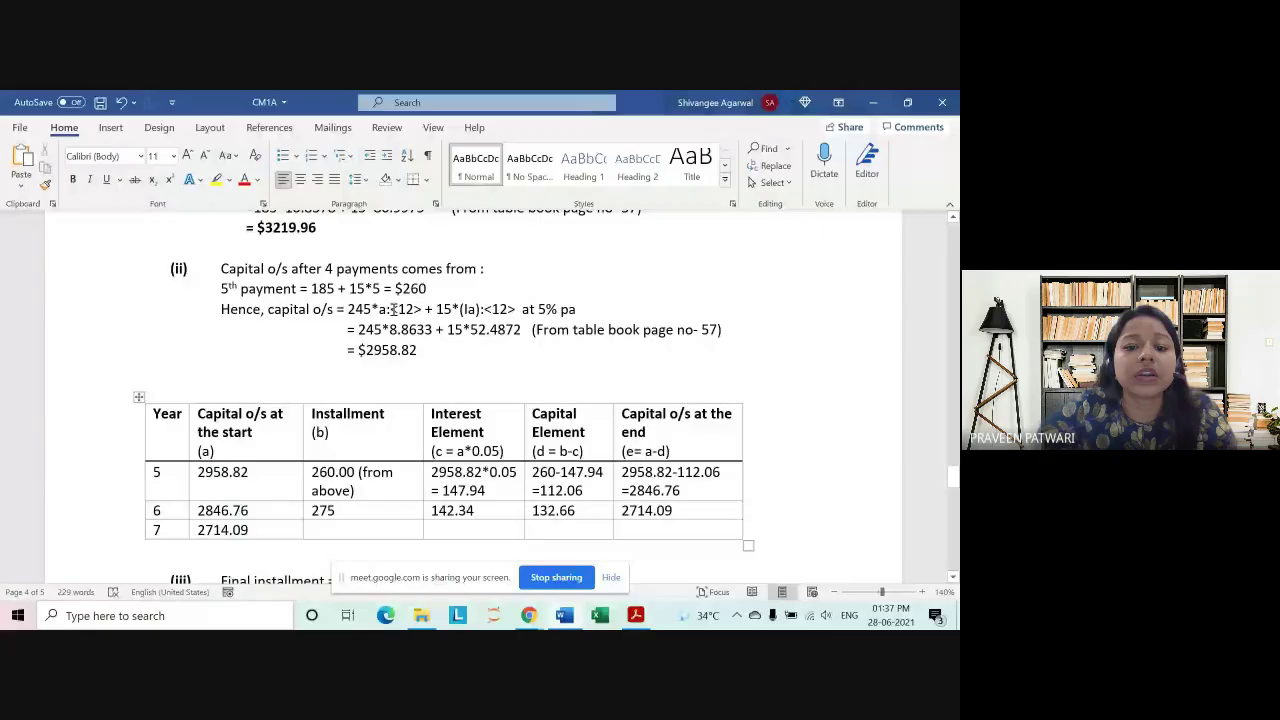
left_click_drag(386, 310, 423, 310)
left_click(403, 312)
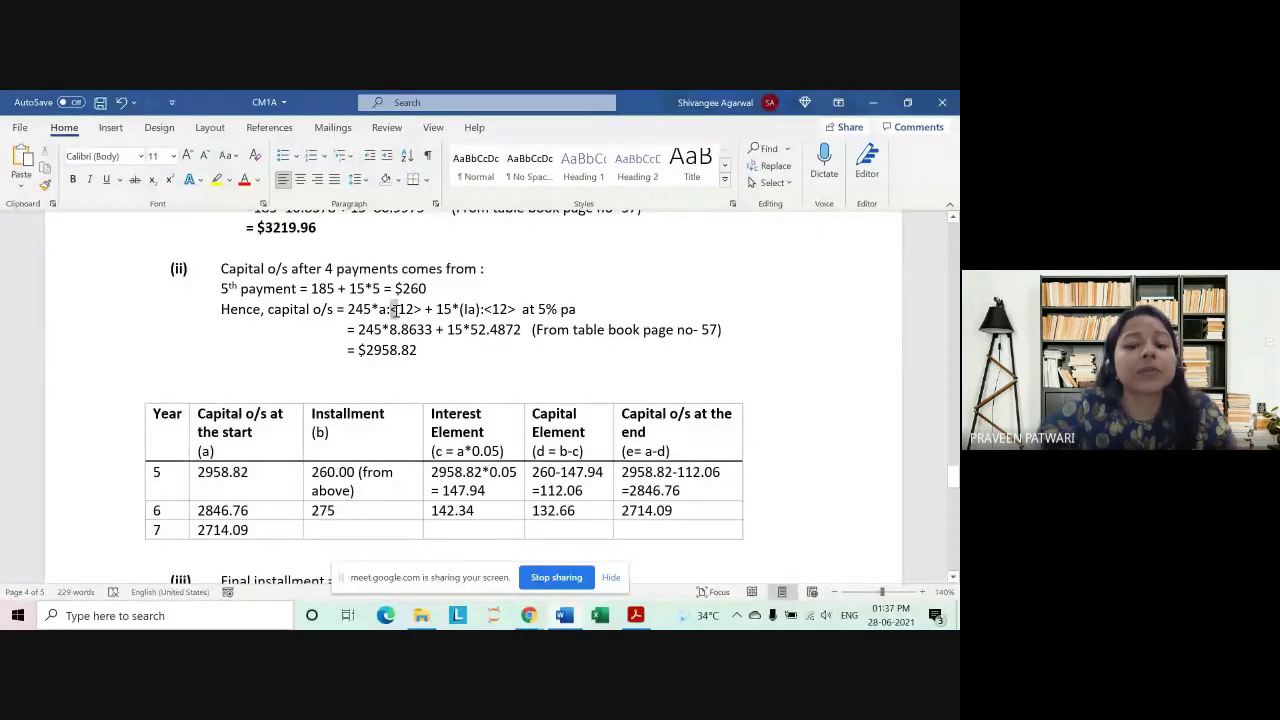
double_click(418, 310)
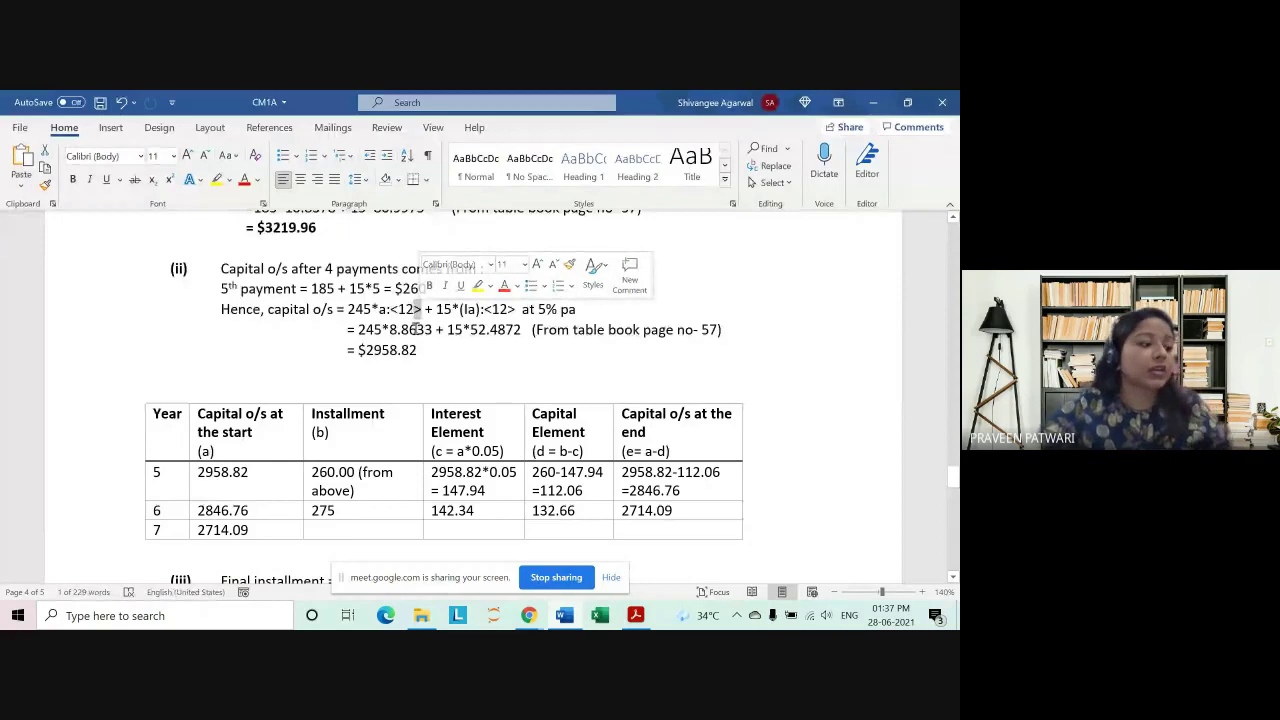
left_click_drag(386, 310, 422, 310)
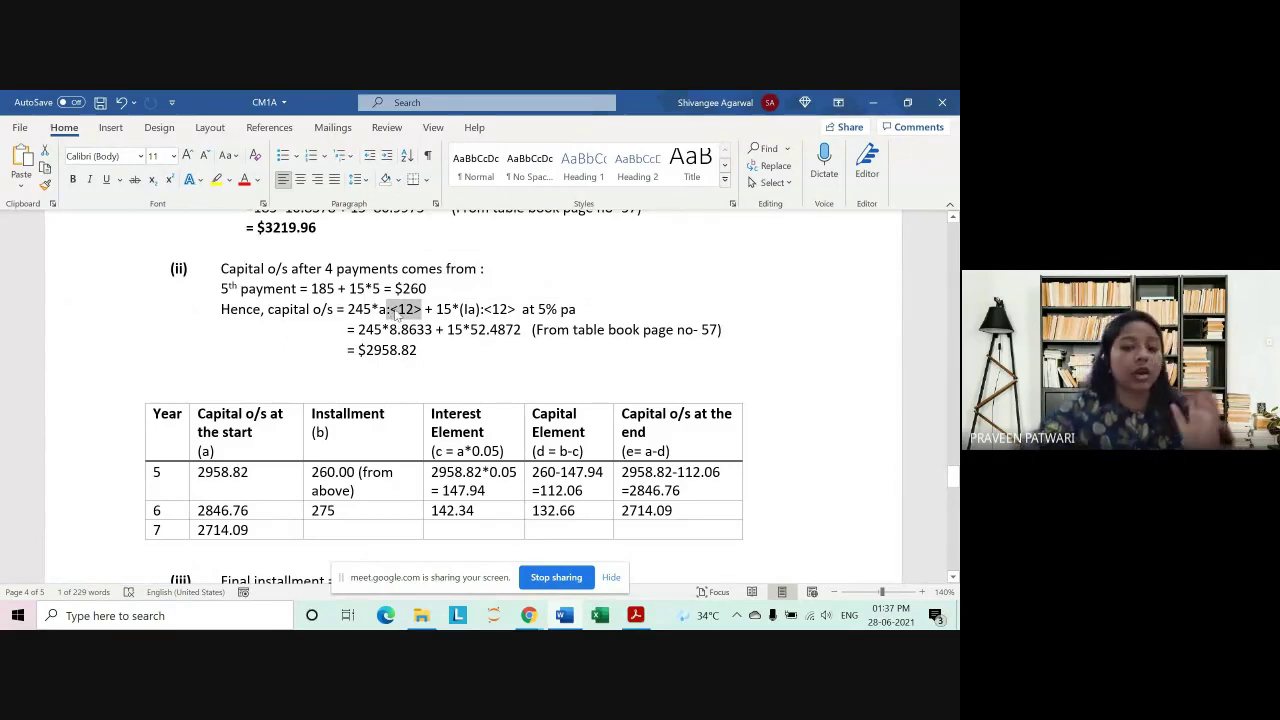
left_click(391, 310)
left_click_drag(418, 310, 538, 310)
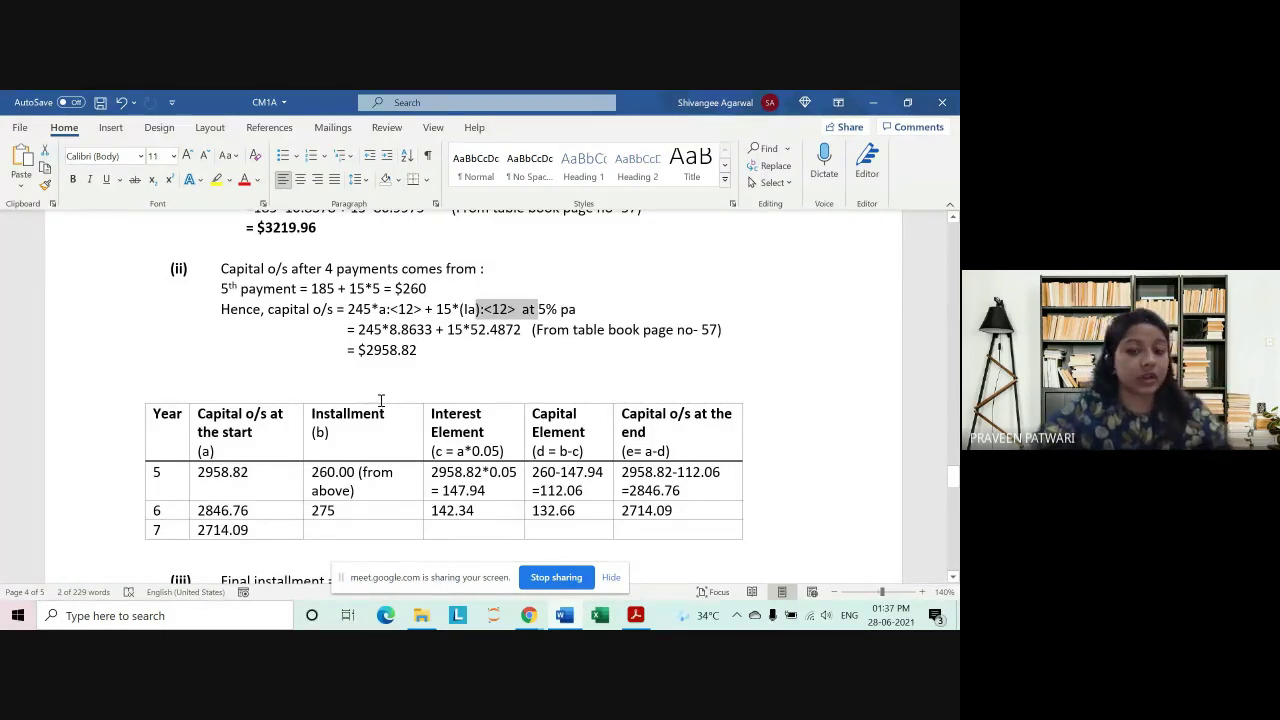
left_click(384, 371)
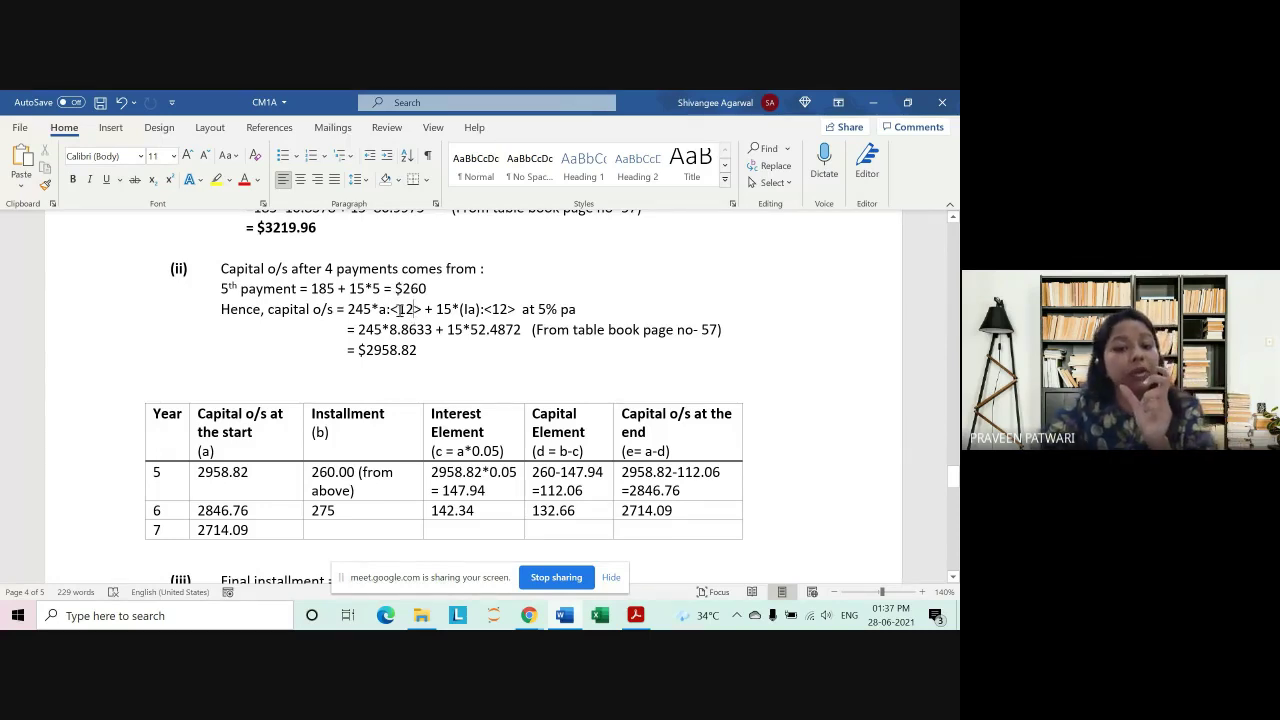
left_click_drag(398, 309, 422, 311)
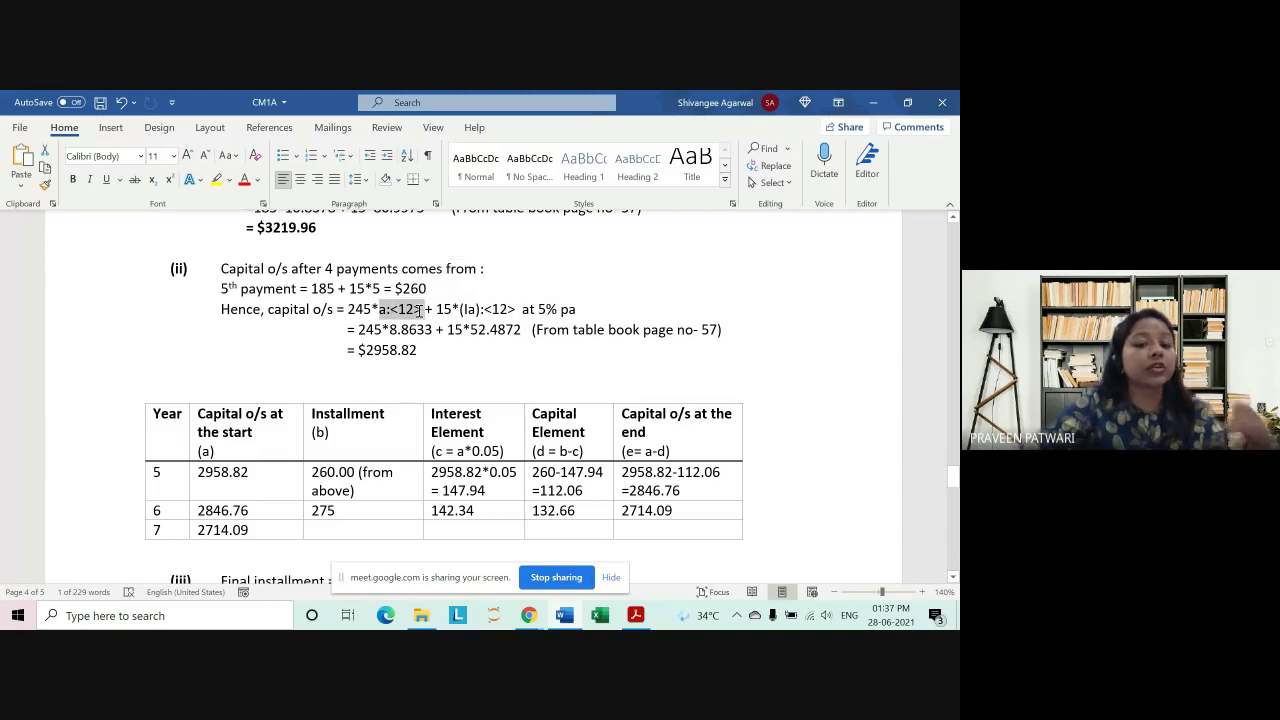
left_click_drag(379, 310, 422, 310)
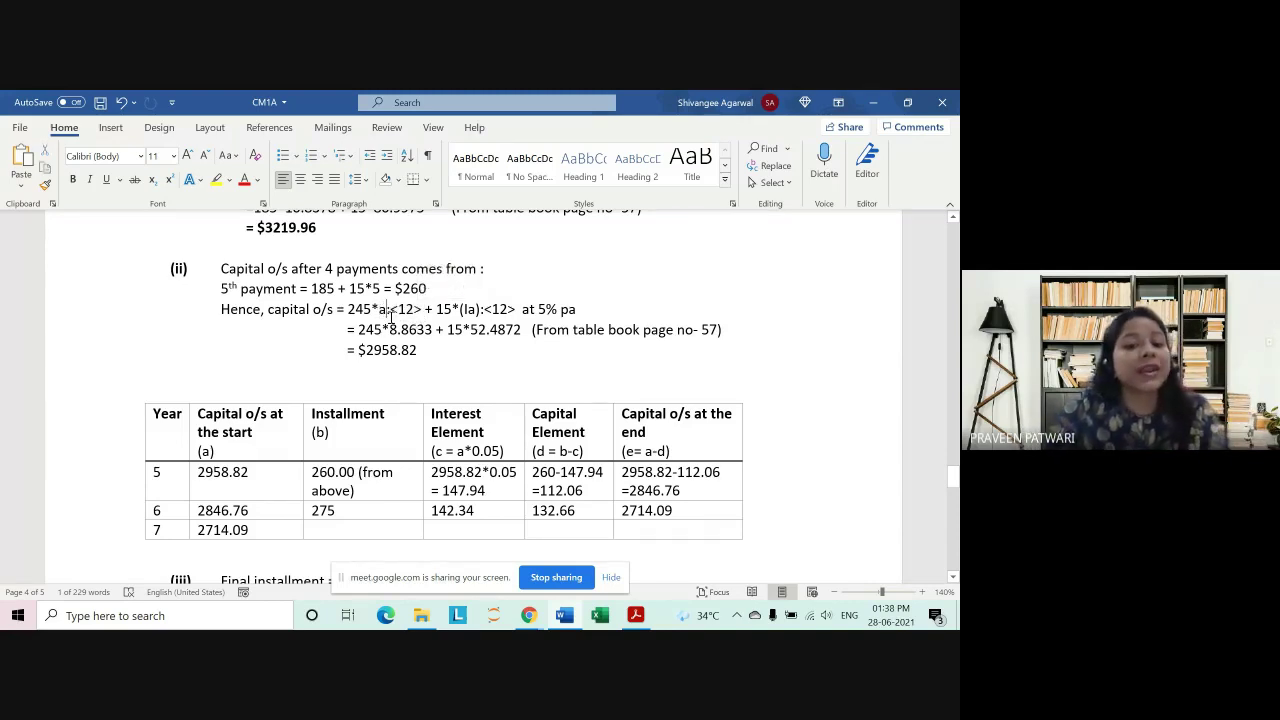
left_click_drag(385, 310, 518, 311)
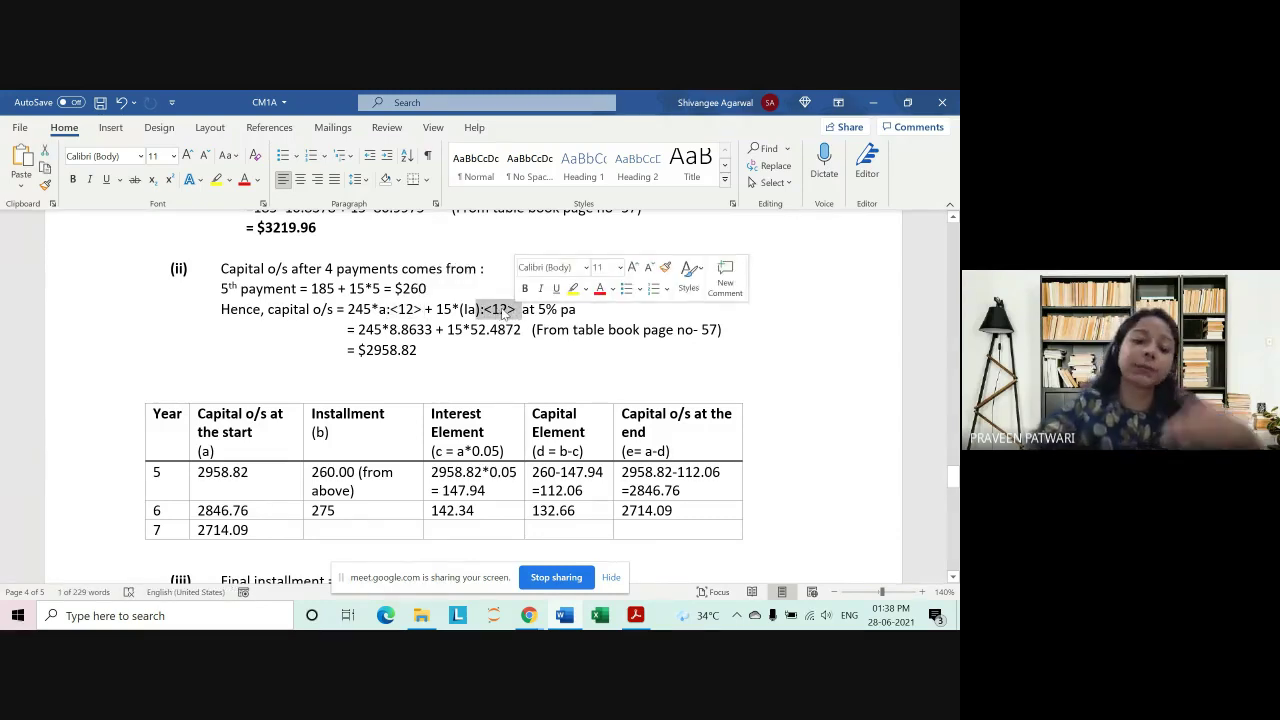
left_click(494, 311)
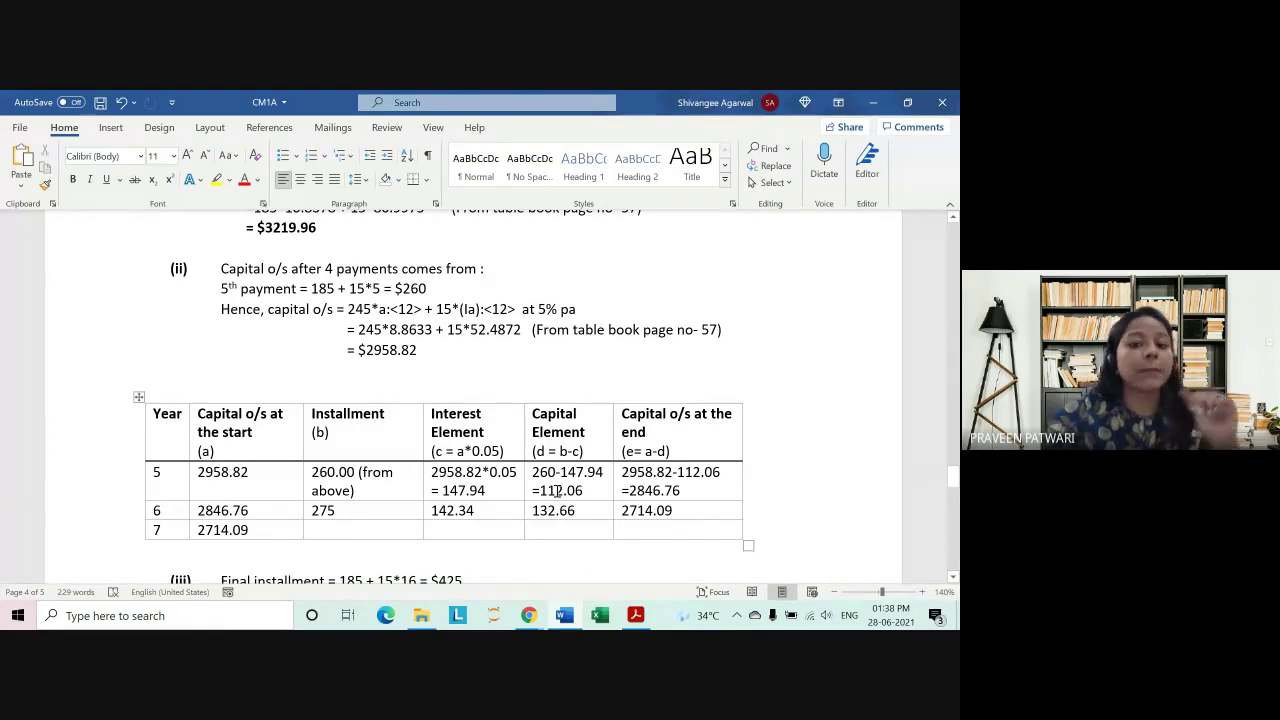
Step: Highlight :<12> after (Ia) in the formula, then scroll down the solution
double_click(497, 309)
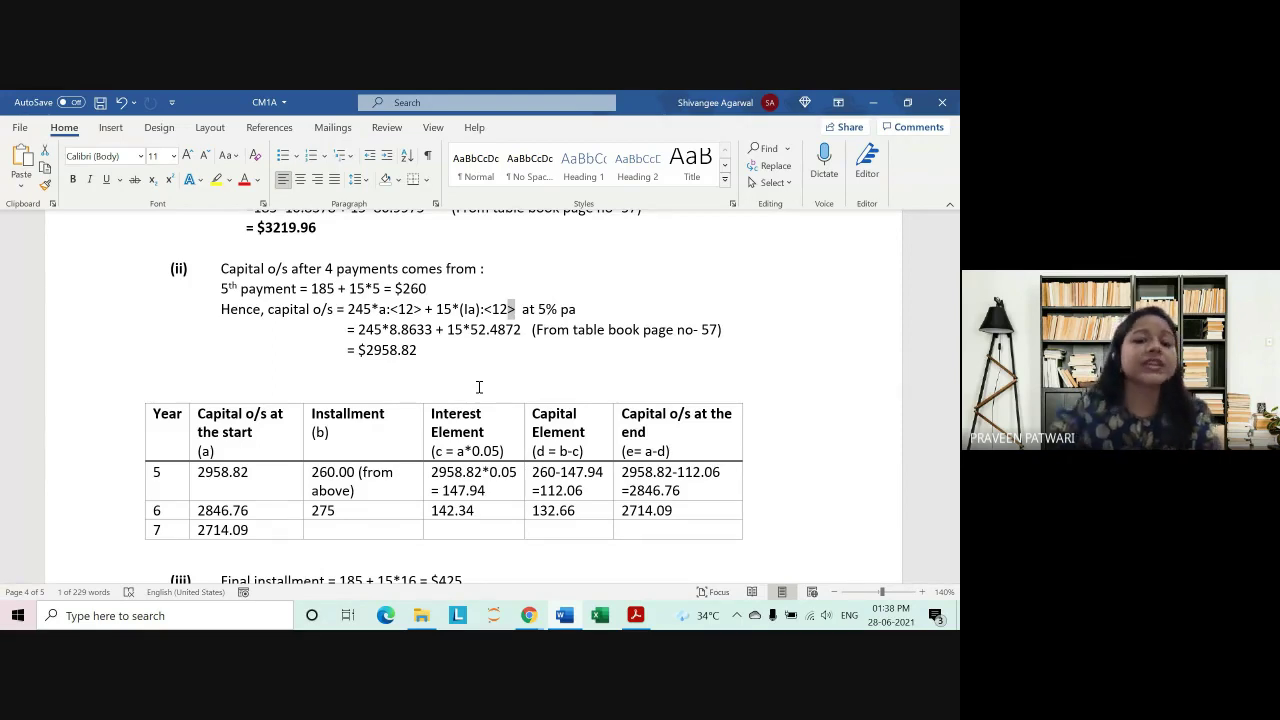
left_click_drag(478, 312, 522, 316)
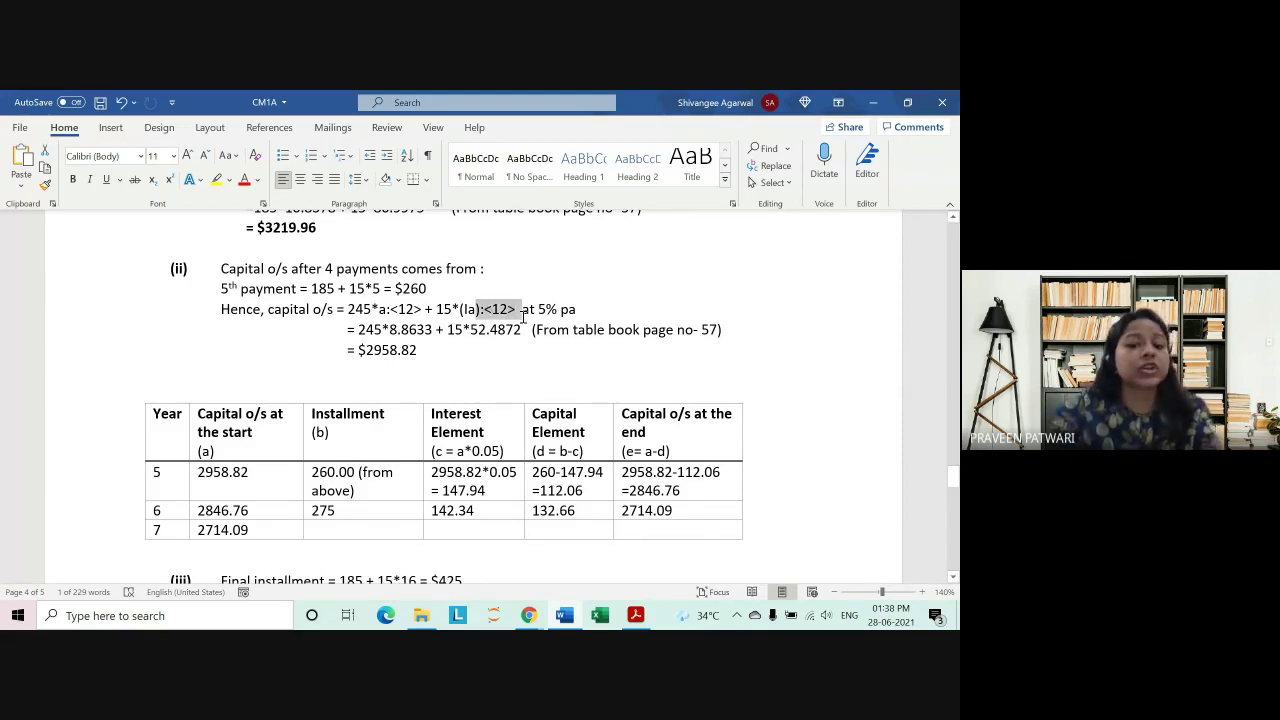
mouse_move(516, 314)
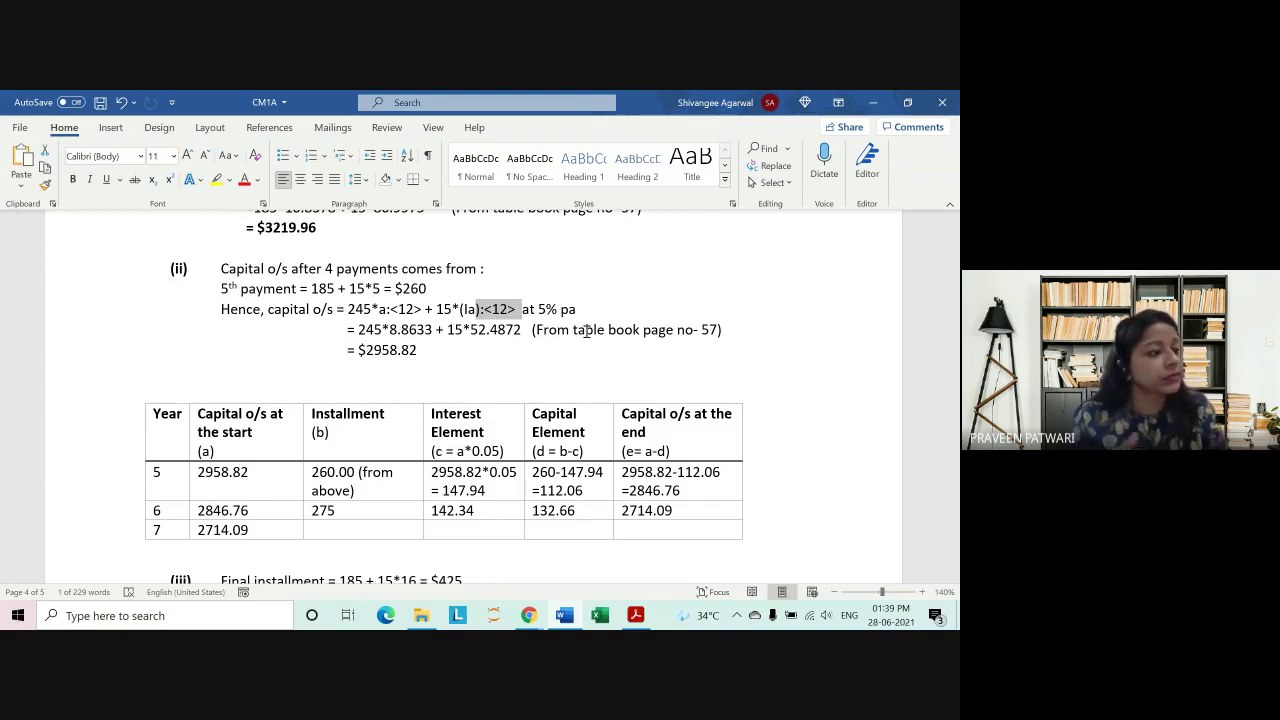
scroll(663, 400, "down", 10)
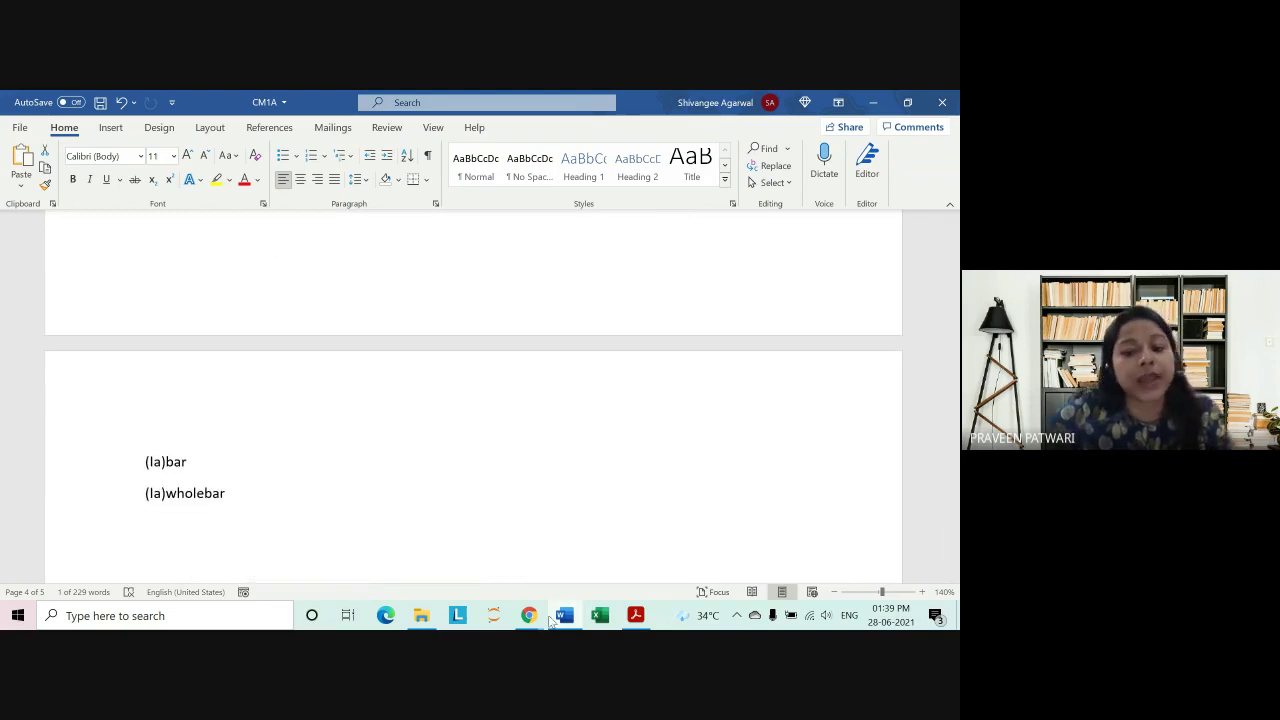
Step: Return to the Google Meet class window and stop presenting the screen
mouse_move(528, 615)
left_click(443, 549)
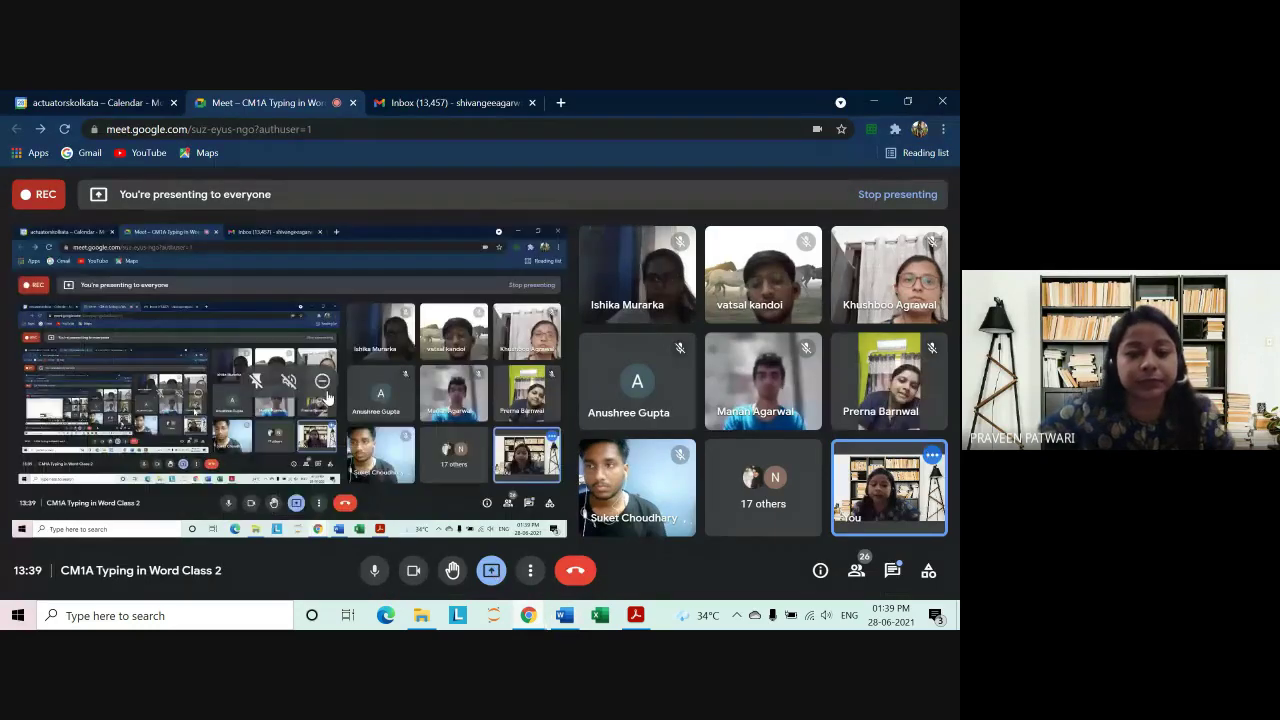
left_click(491, 570)
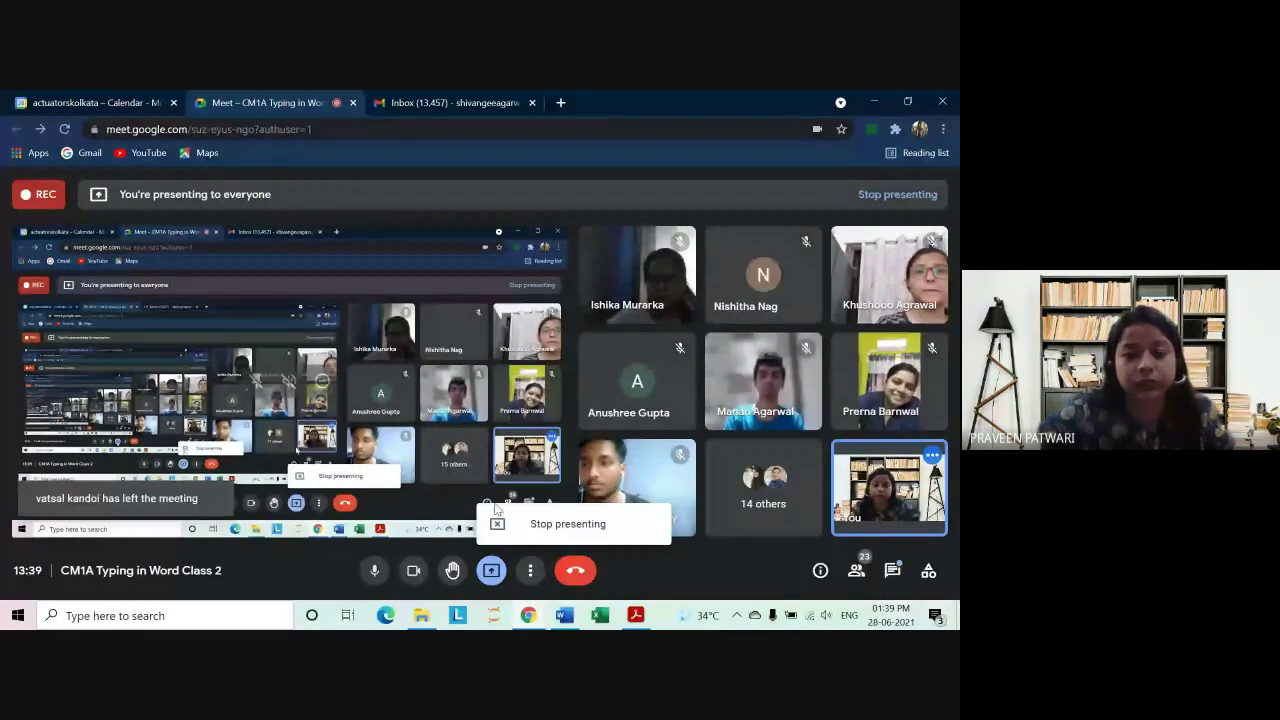